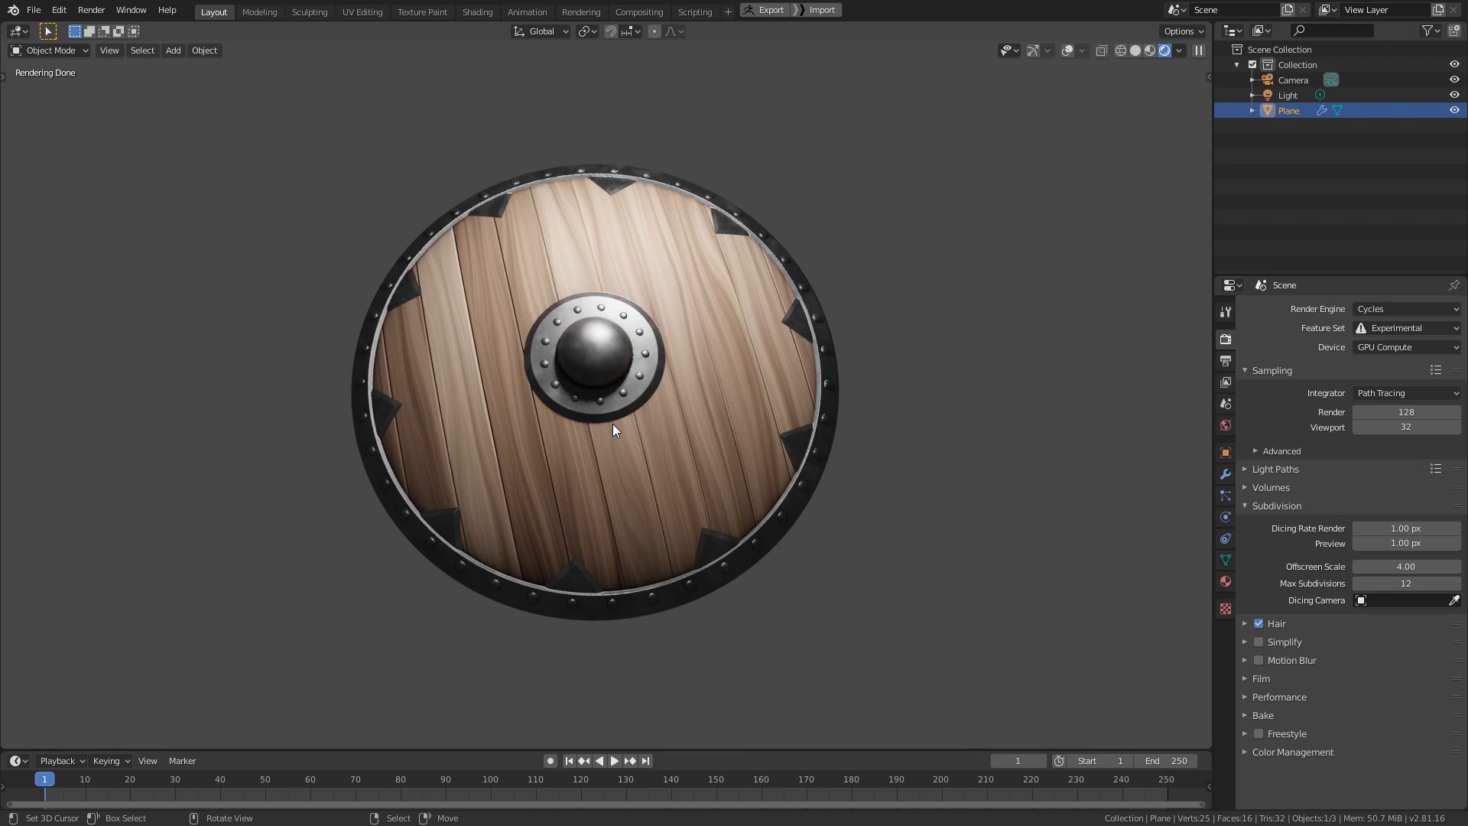
# - Examine the finished wooden shield on the plane from several angles, comparing its flat solid shading with the rendered view
pyautogui.press('z')
pyautogui.moveTo(822, 347)
pyautogui.mouseDown(button='middle')
pyautogui.moveTo(740, 259)
pyautogui.moveTo(750, 375)
pyautogui.moveTo(449, 390)
pyautogui.mouseUp(button='middle')
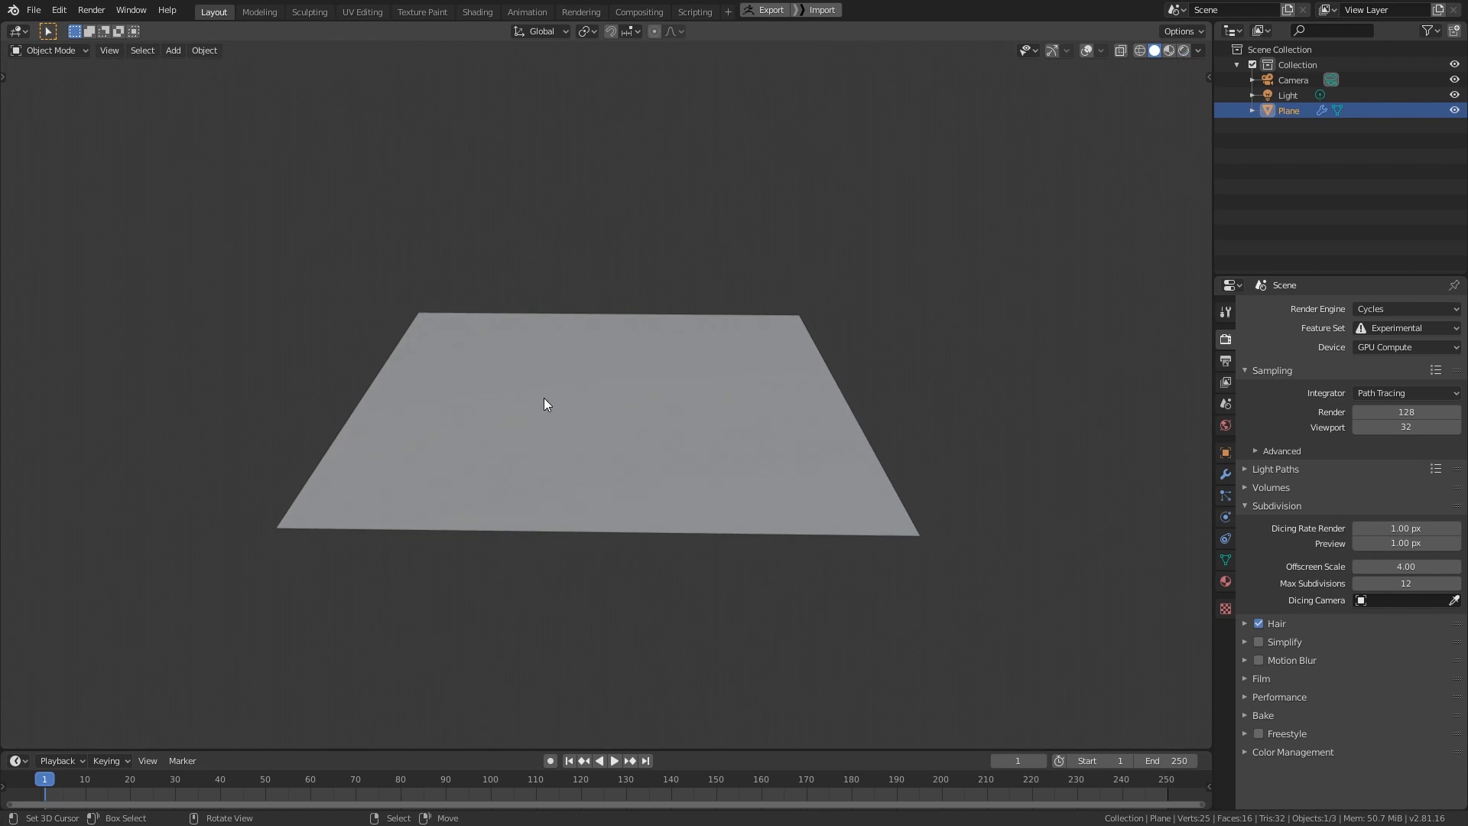
pyautogui.moveTo(545, 403); pyautogui.dragTo(659, 485, button='middle')
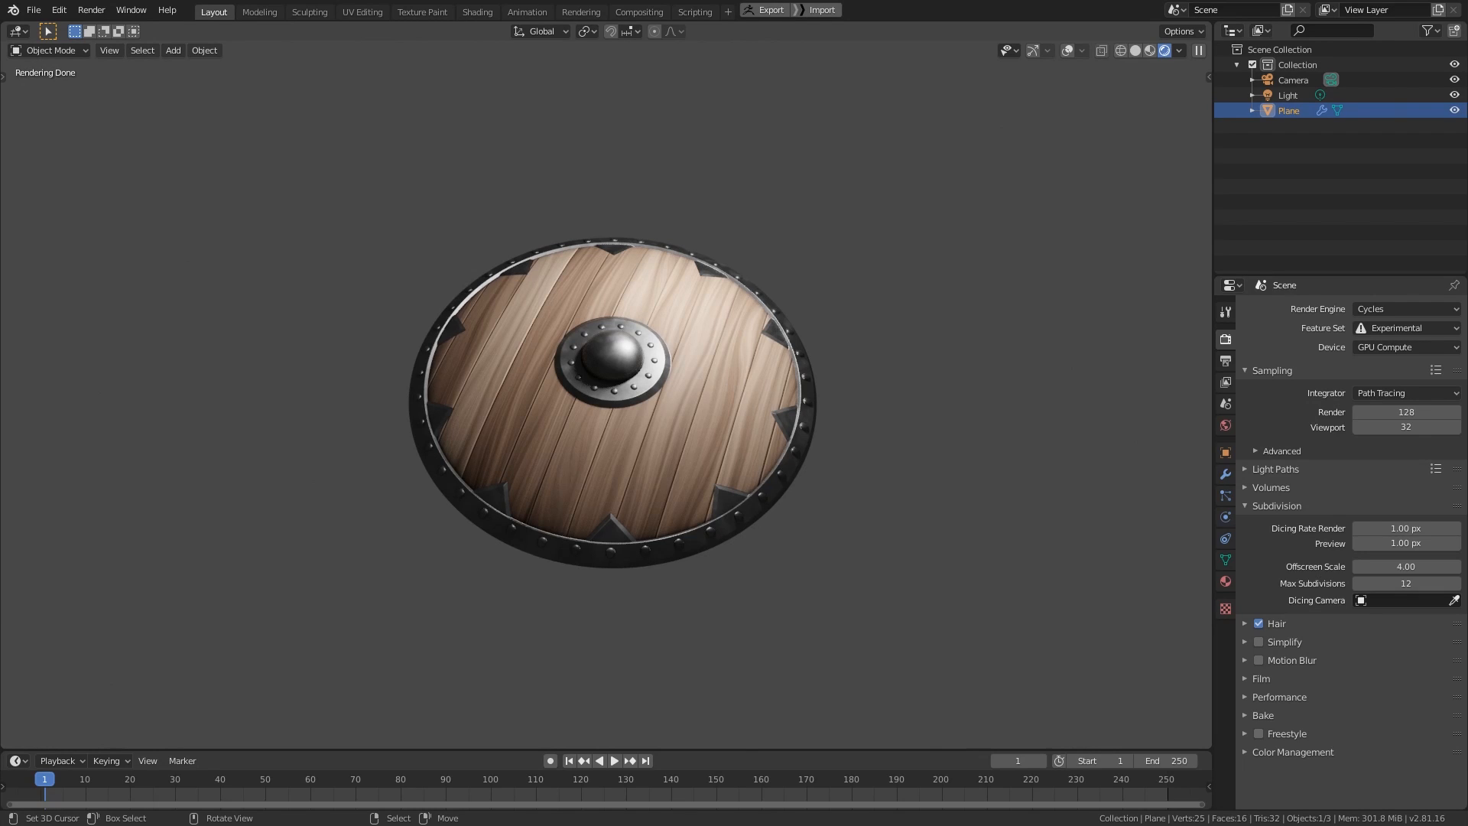
pyautogui.moveTo(884, 370); pyautogui.dragTo(640, 460, button='middle')
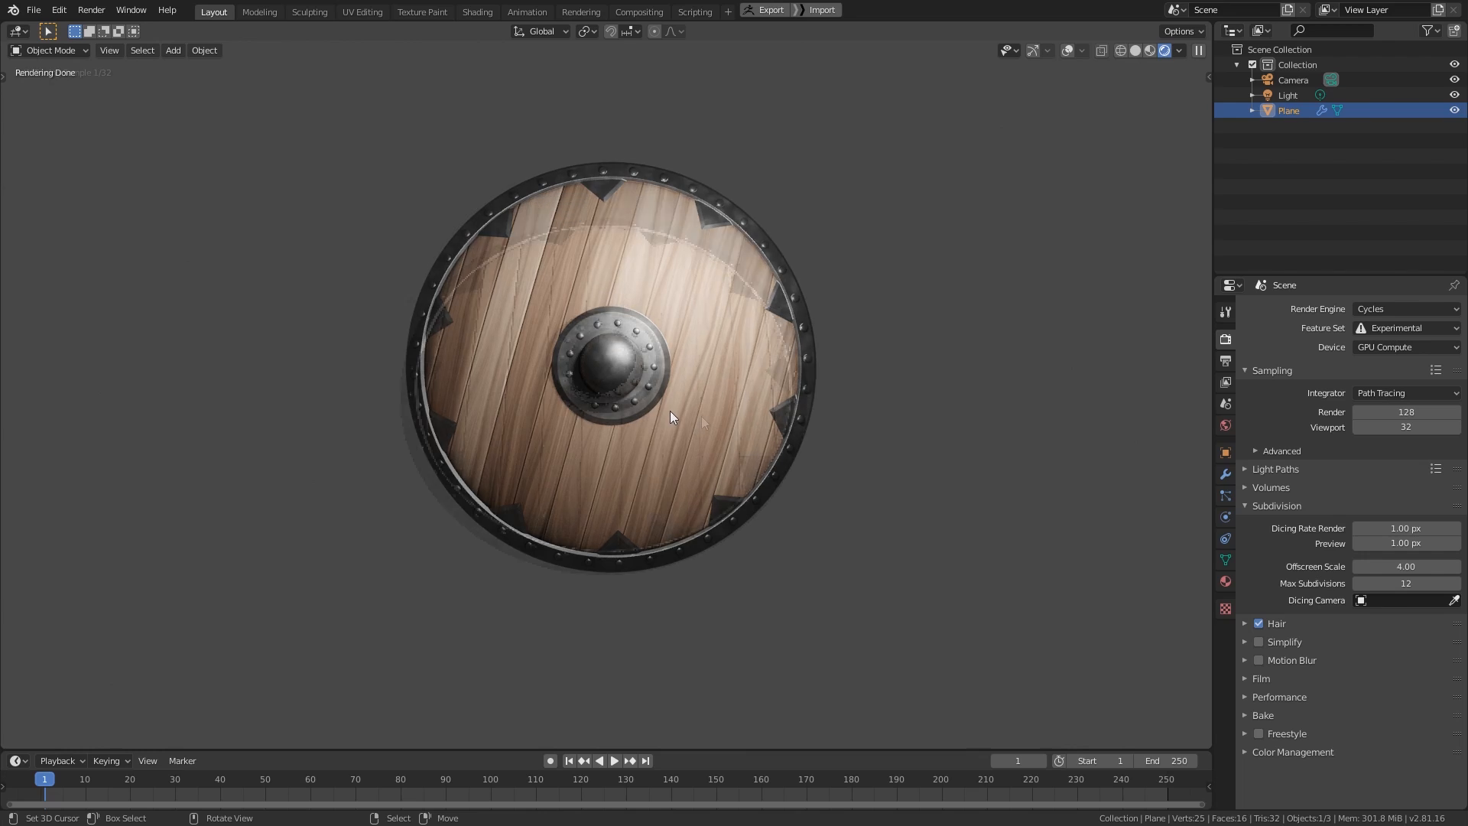
pyautogui.moveTo(669, 411)
pyautogui.mouseDown(button='middle')
pyautogui.moveTo(698, 416)
pyautogui.moveTo(615, 431)
pyautogui.moveTo(689, 443)
pyautogui.mouseUp(button='middle')
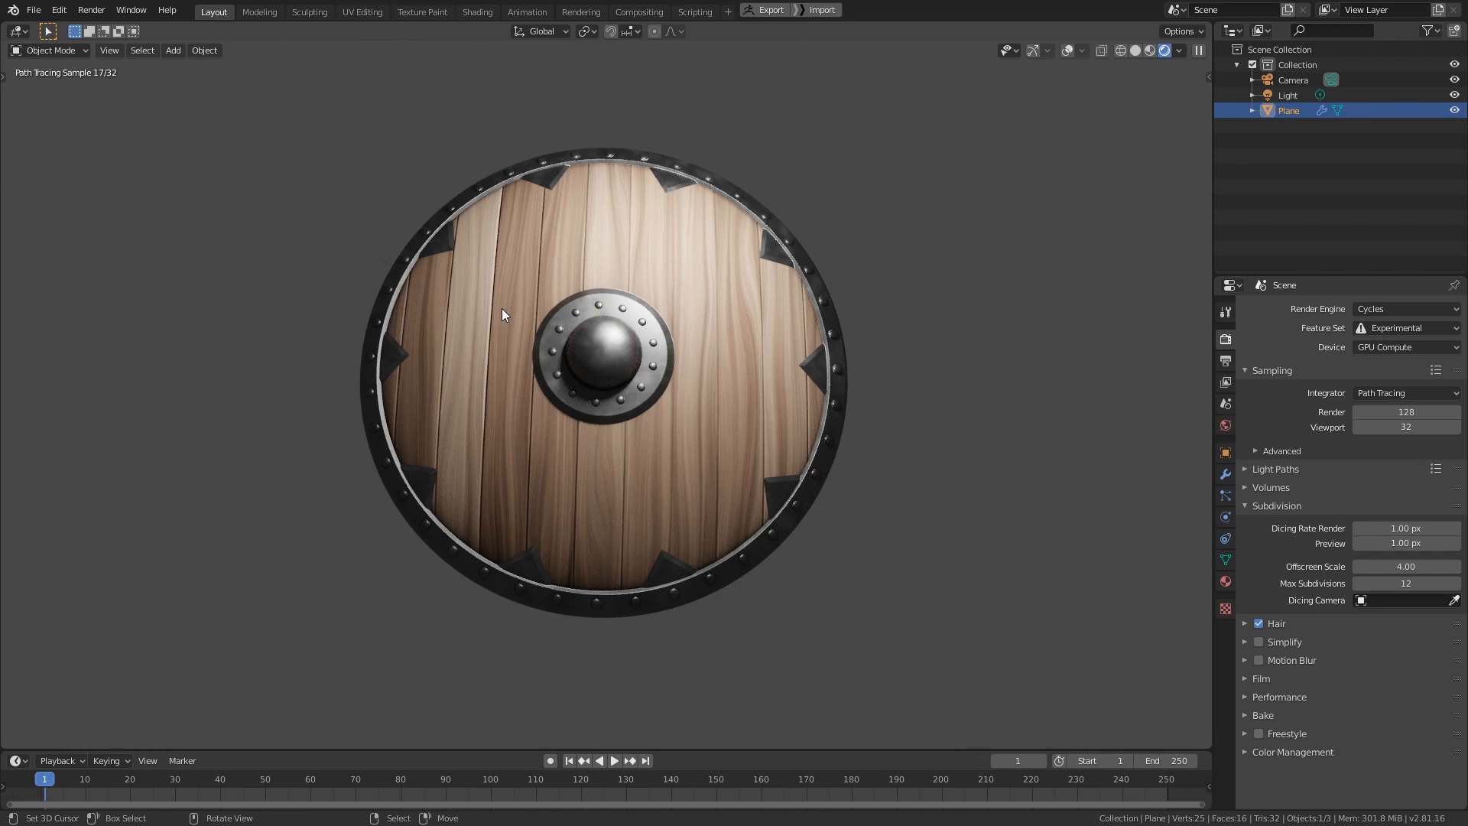
pyautogui.moveTo(515, 465); pyautogui.dragTo(513, 406, button='middle')
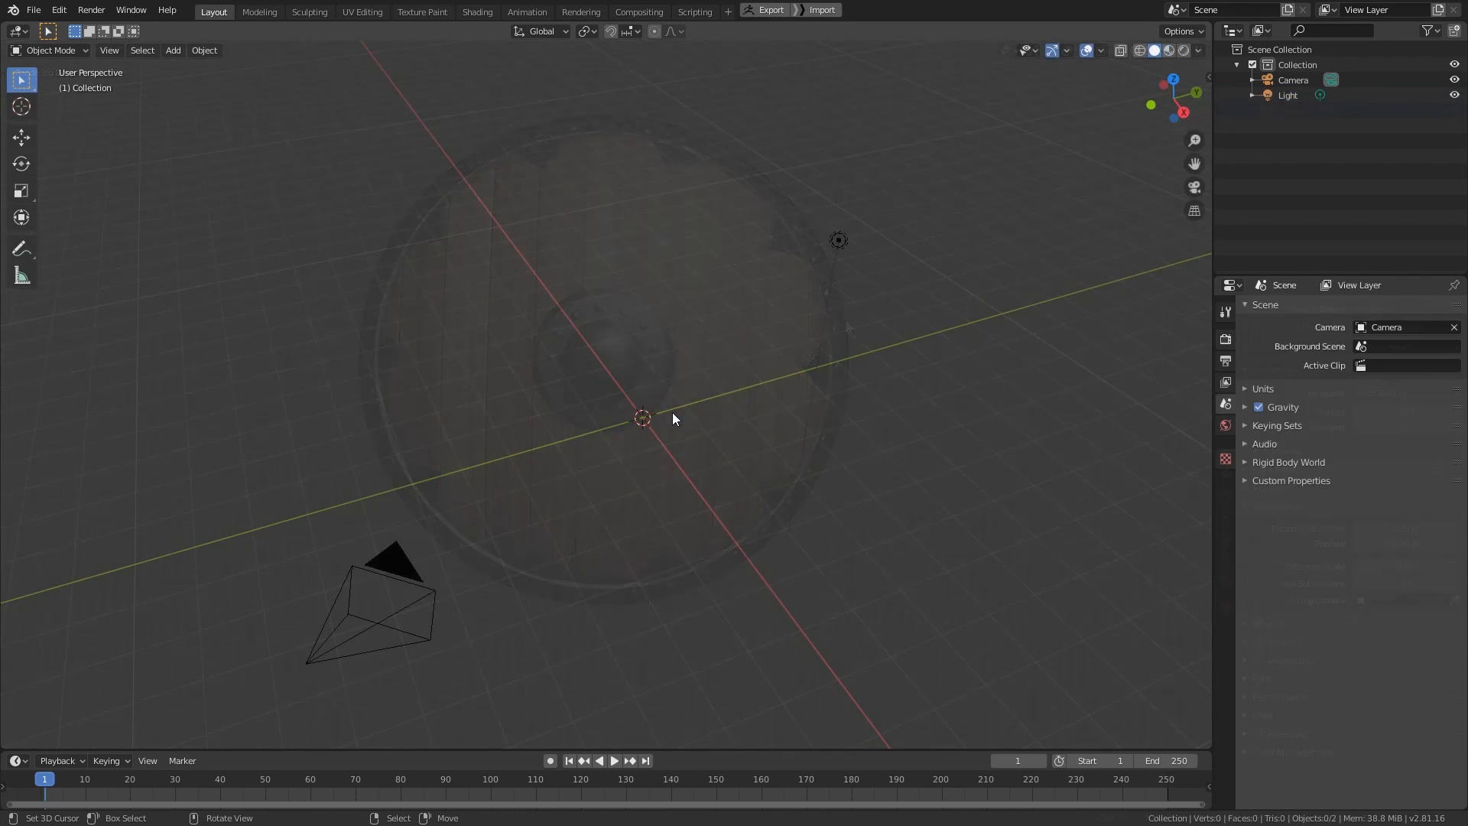
# - Add a plane mesh at the scene origin
pyautogui.hotkey('shift', 'a')
pyautogui.moveTo(685, 390)
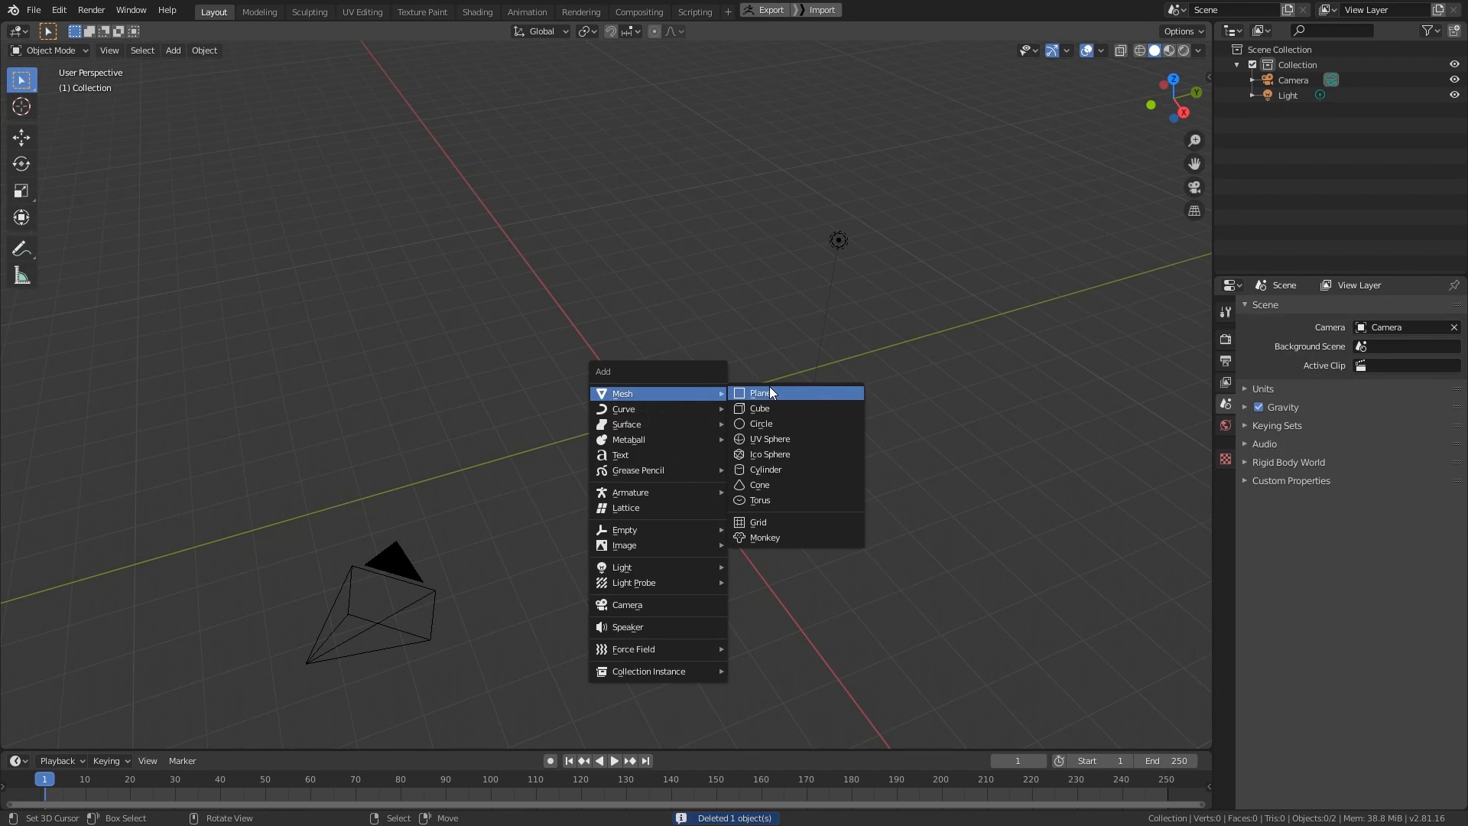
pyautogui.click(769, 390)
# - Check the plane's default UV layout, and return to the 3D viewport in top orthographic view
pyautogui.press('Tab')
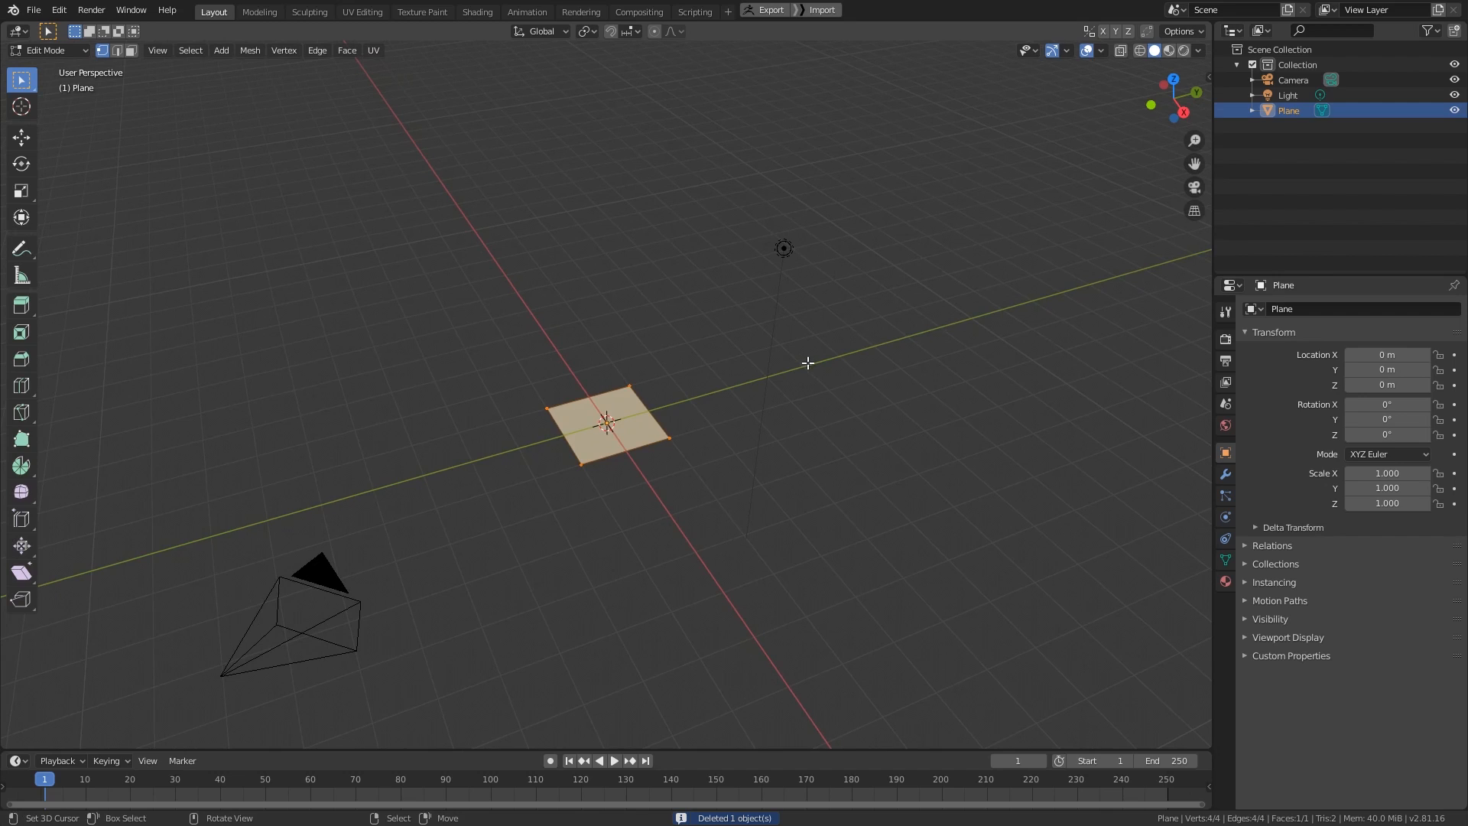
pyautogui.hotkey('shift', 'F10')
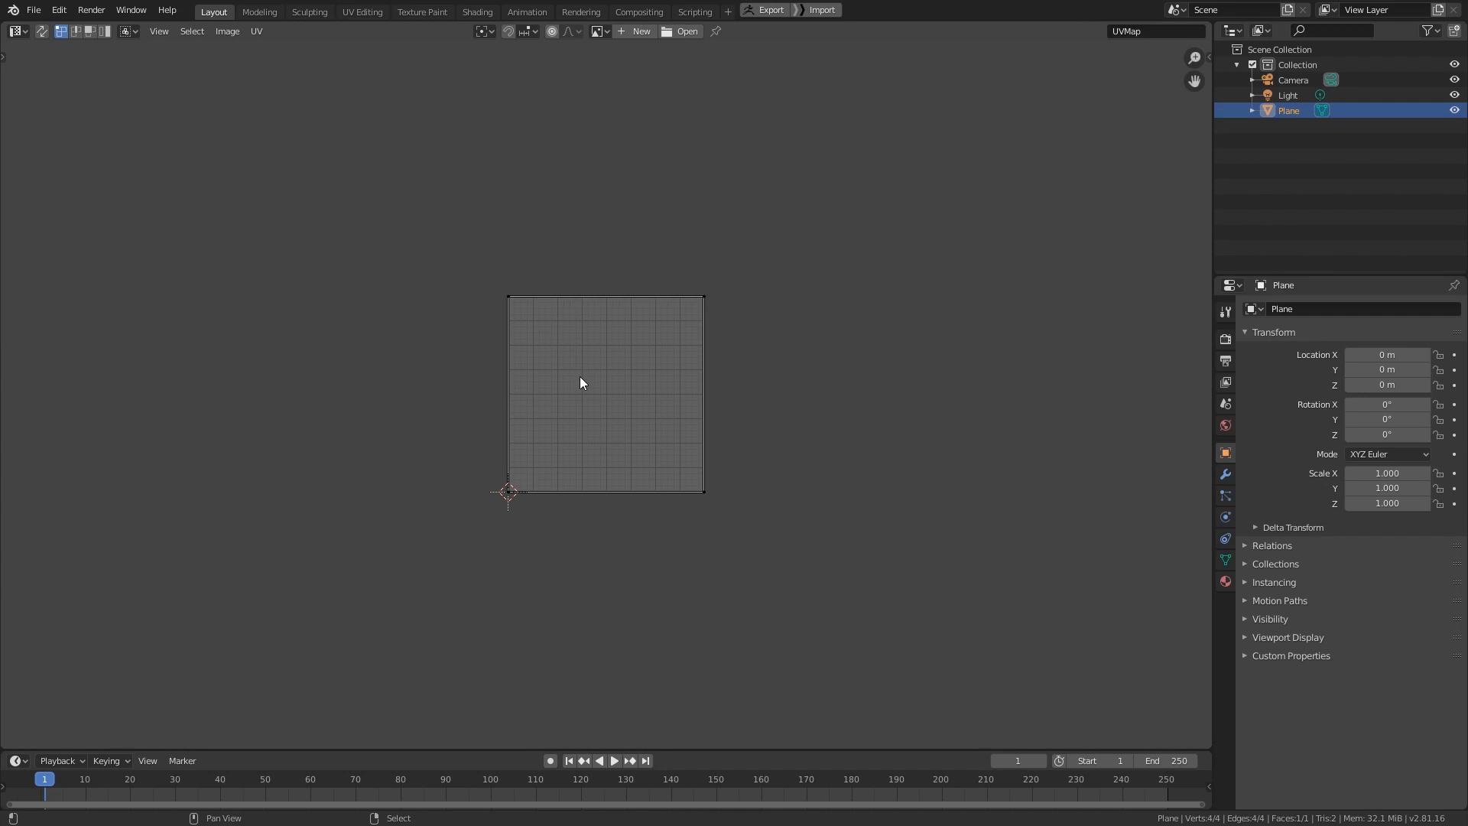
pyautogui.hotkey('shift', 'F5')
pyautogui.press('KP_7')
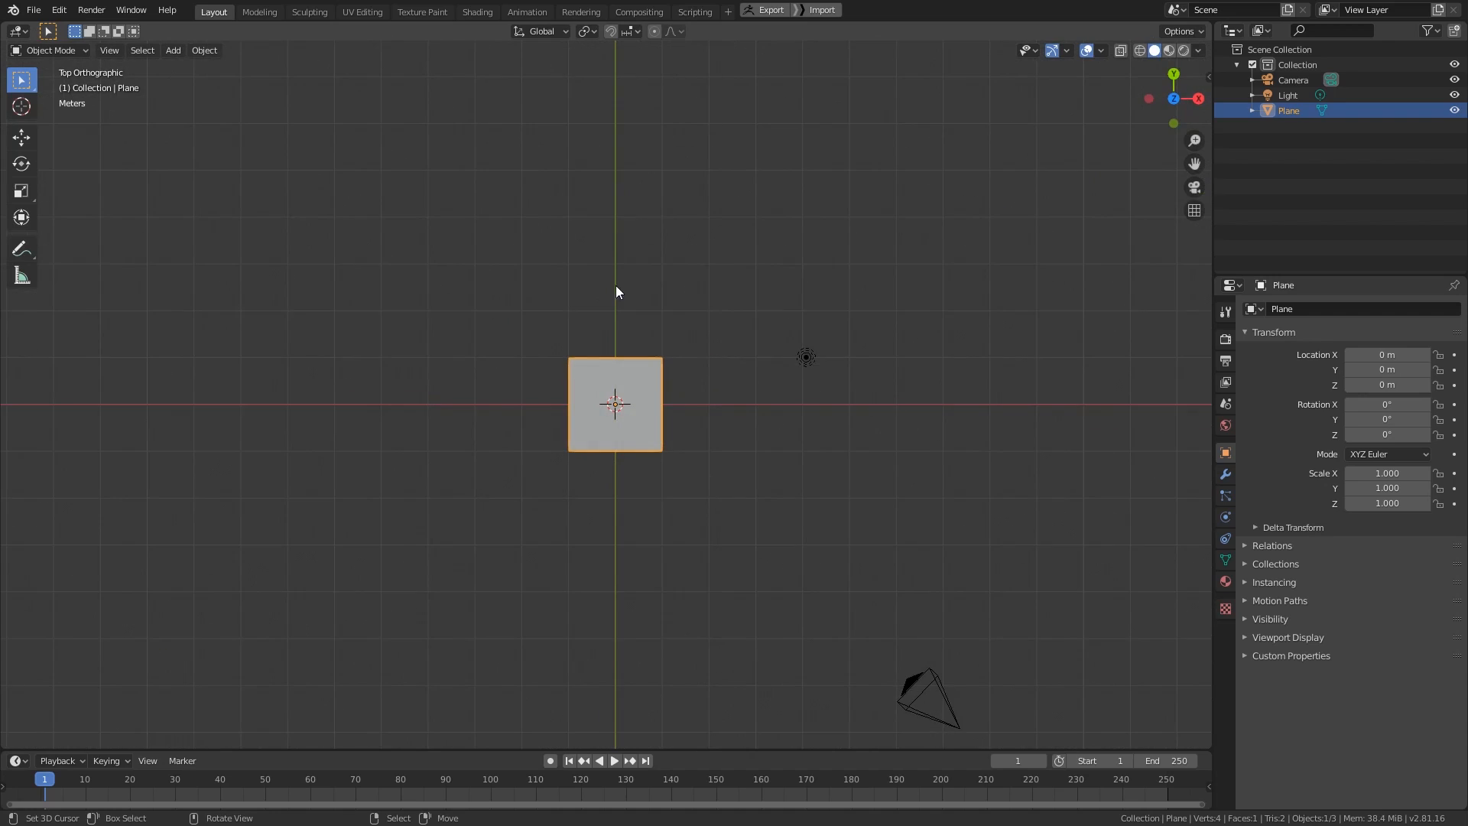
# - Add a Subdivision Surface modifier to the plane, set to Simple with 2 viewport subdivisions
pyautogui.scroll(1, 686, 346)
pyautogui.click(1225, 474)
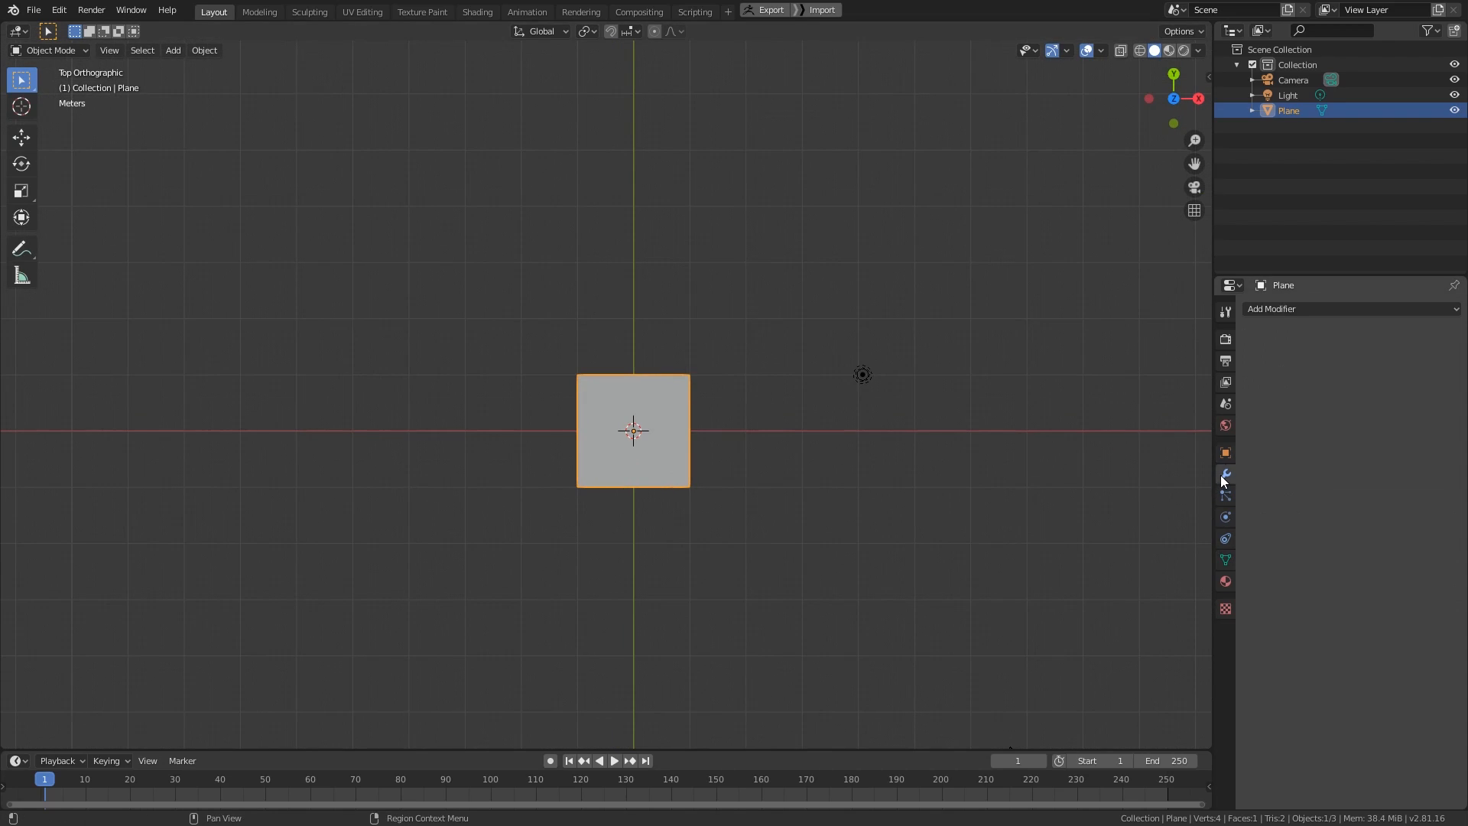
pyautogui.click(1308, 308)
pyautogui.click(1209, 558)
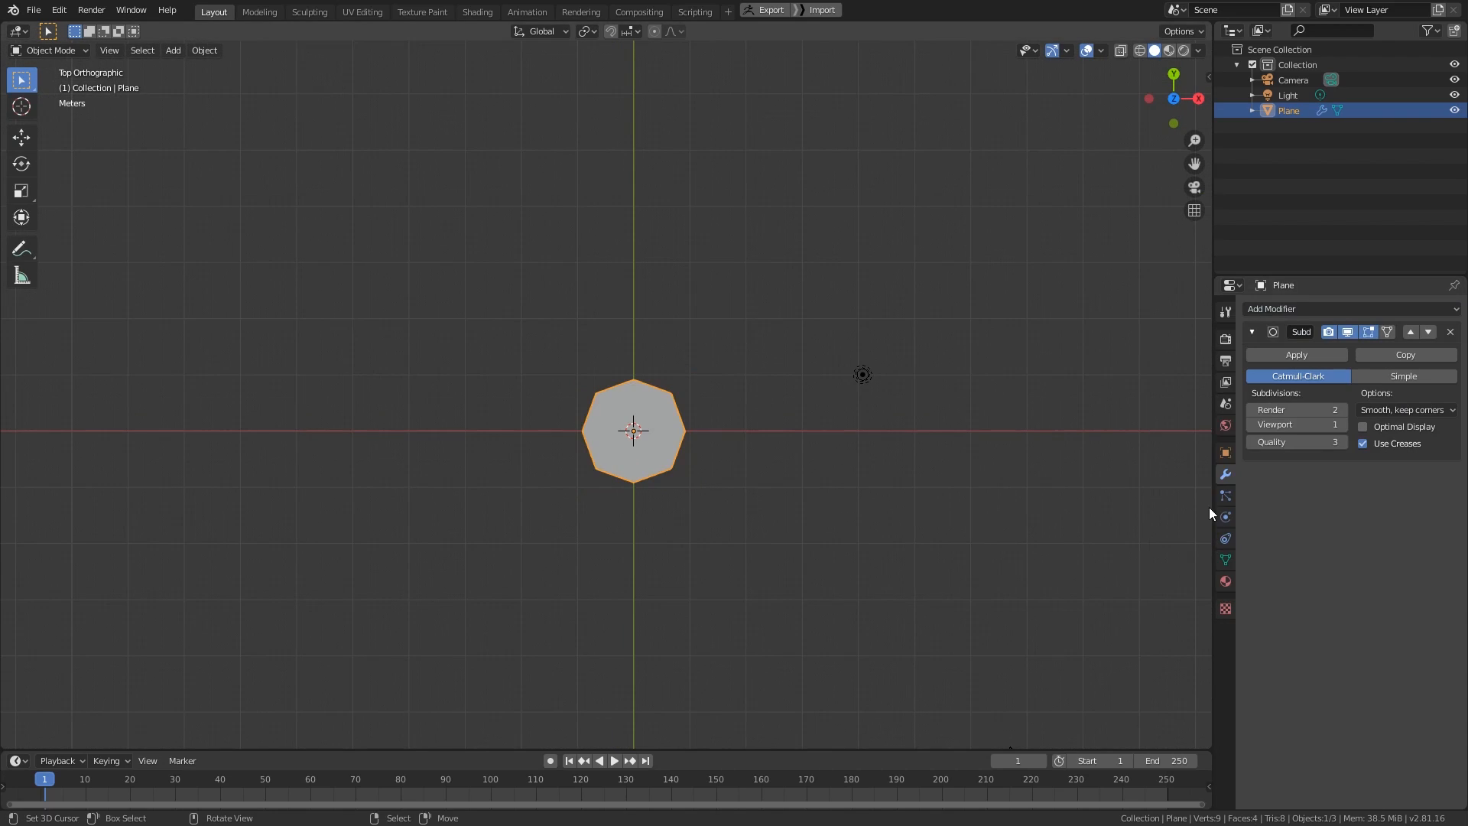
pyautogui.click(1411, 374)
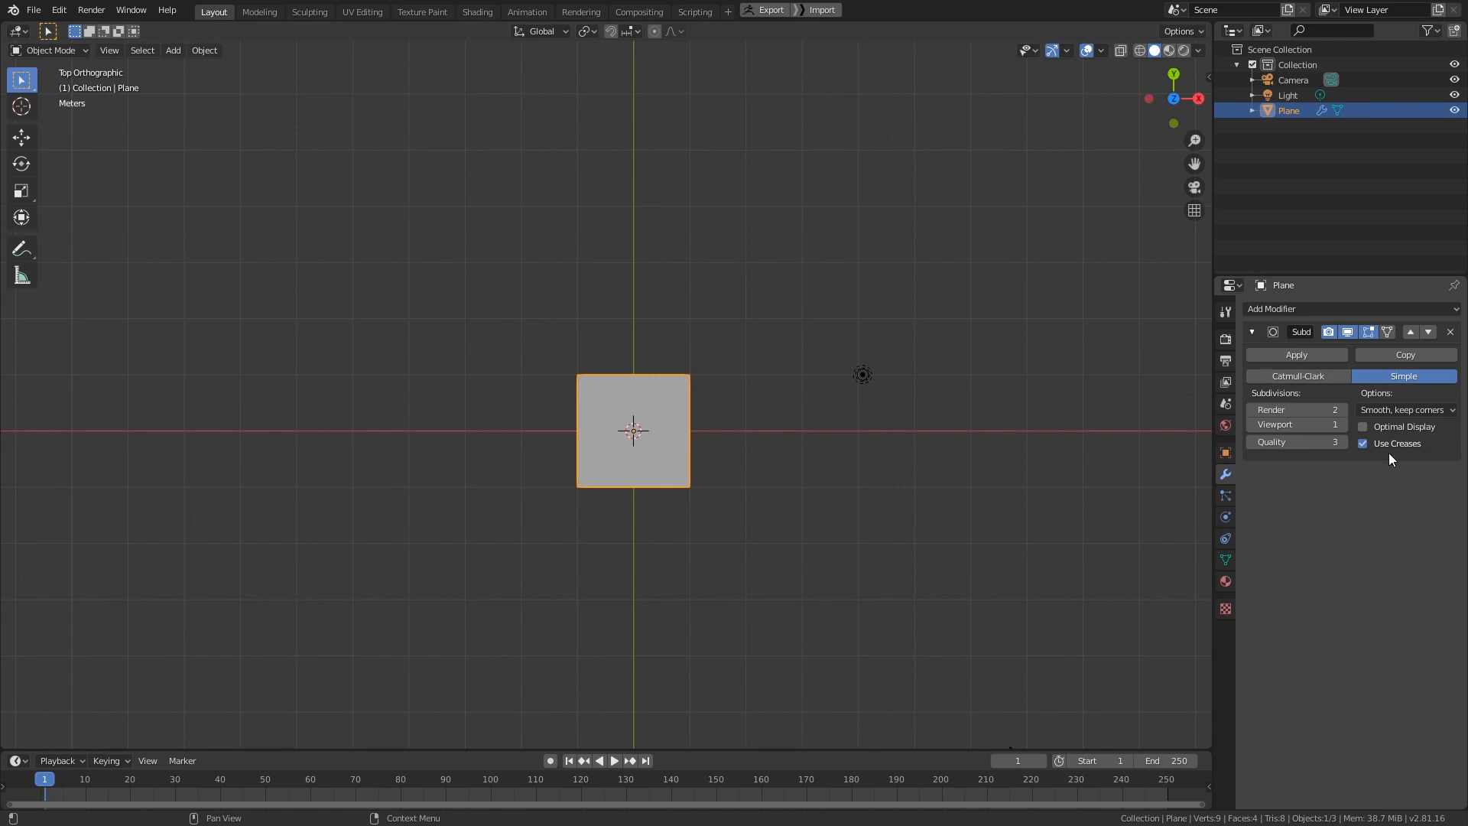
pyautogui.click(1341, 425)
# - Set the render engine to Cycles with the Experimental feature set and GPU Compute as the device
pyautogui.click(1226, 338)
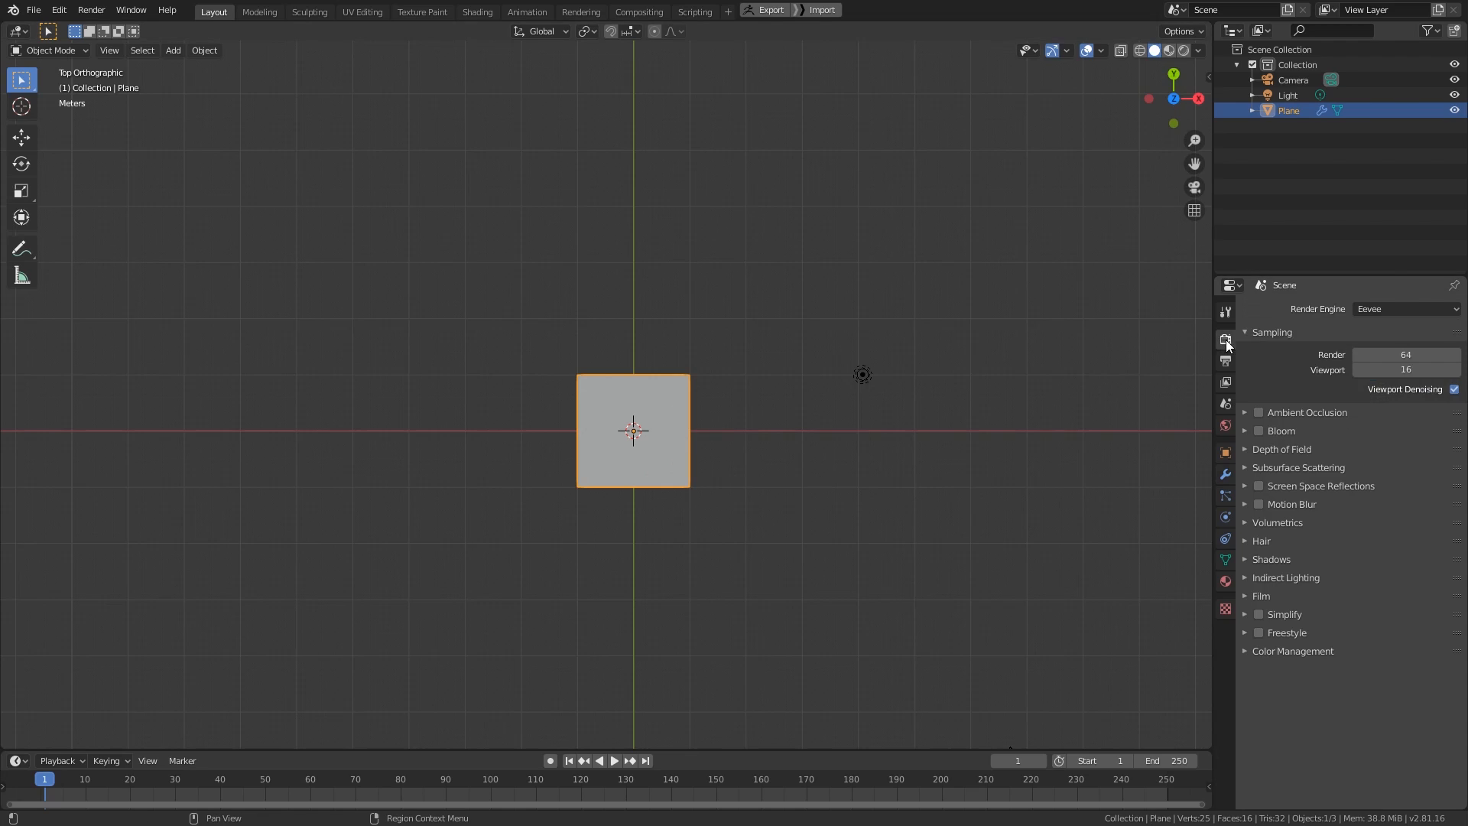
pyautogui.click(1364, 308)
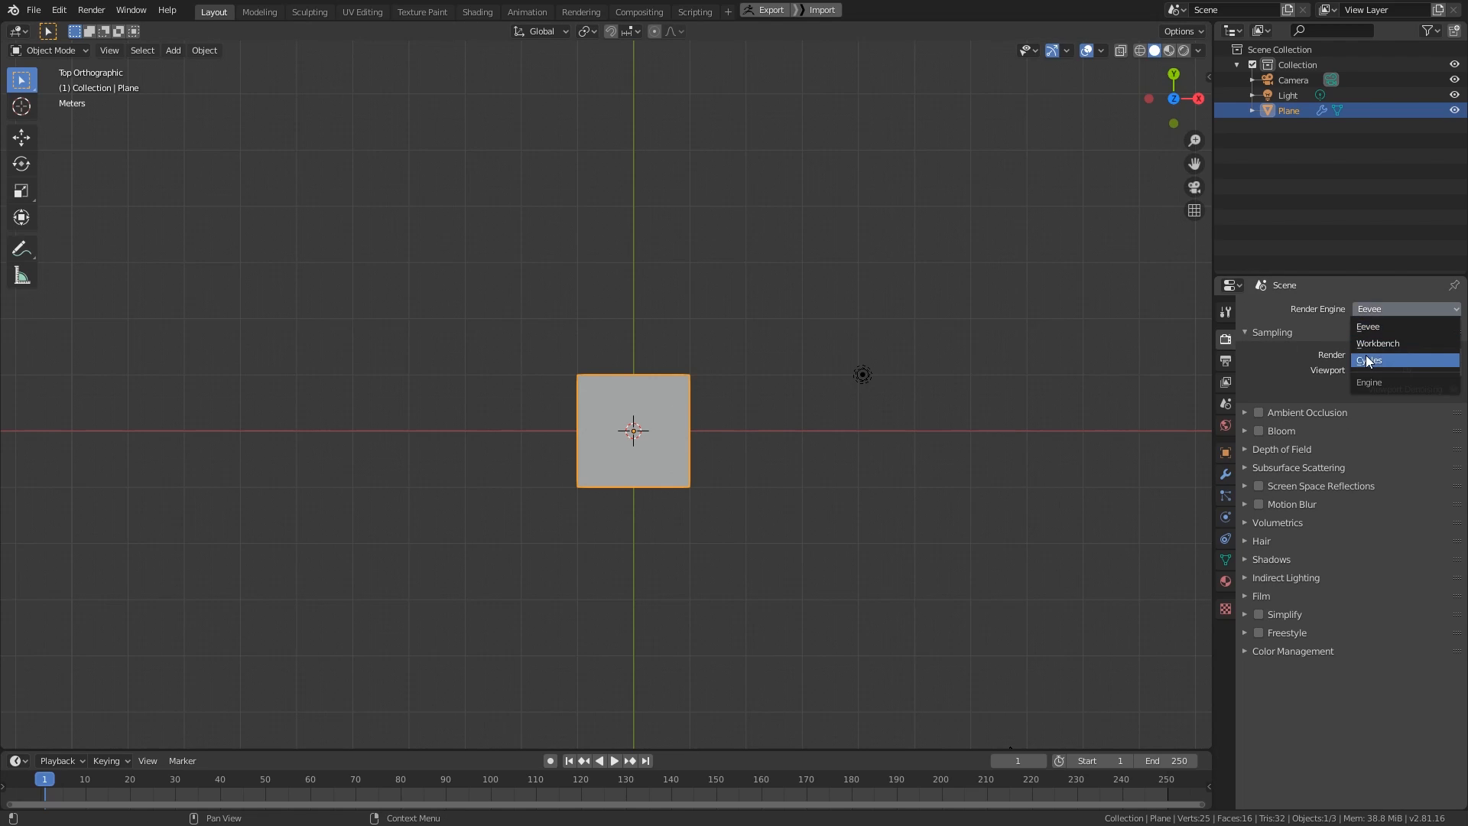
pyautogui.click(1372, 362)
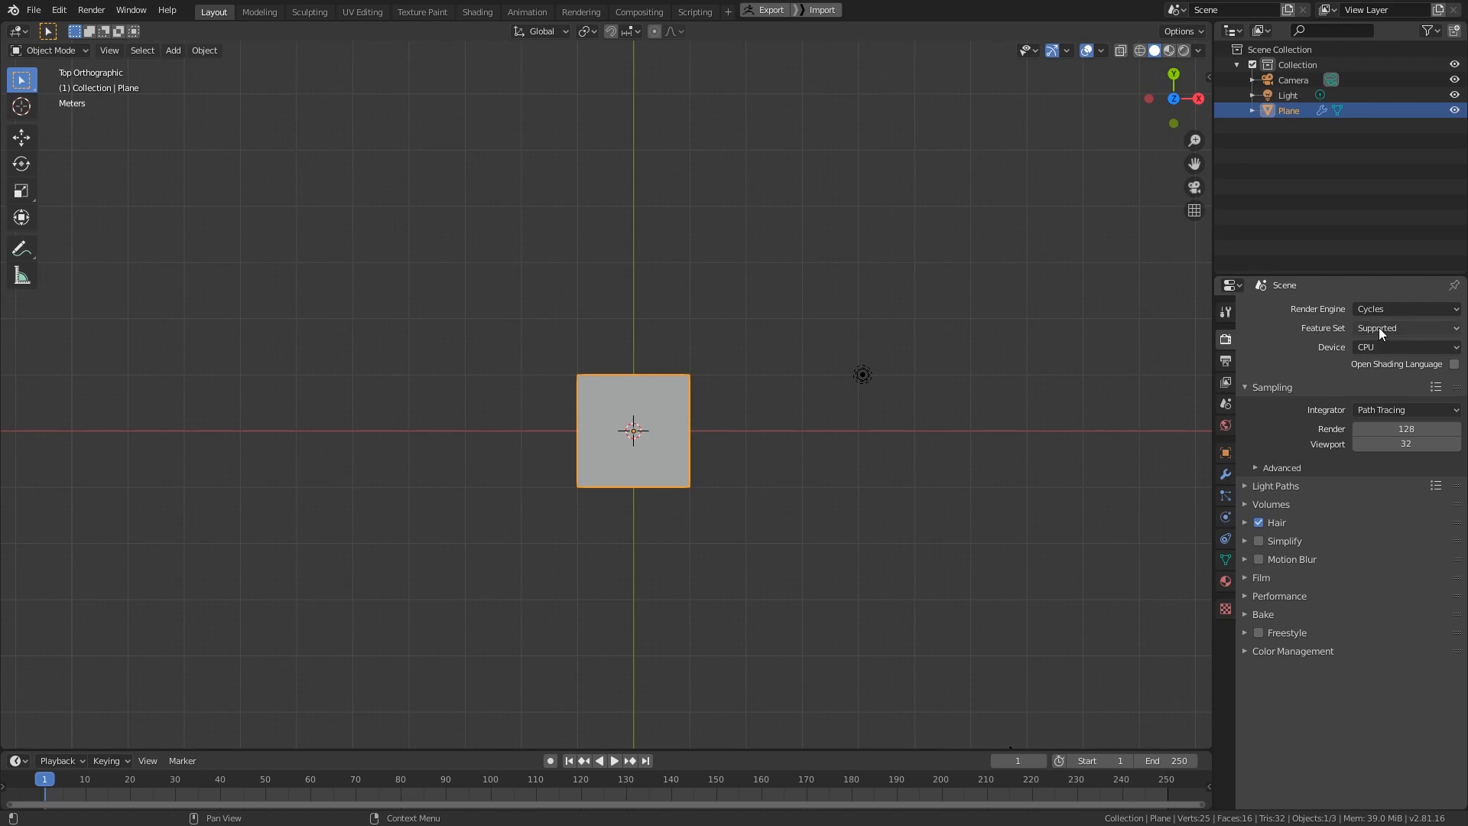
pyautogui.click(1378, 327)
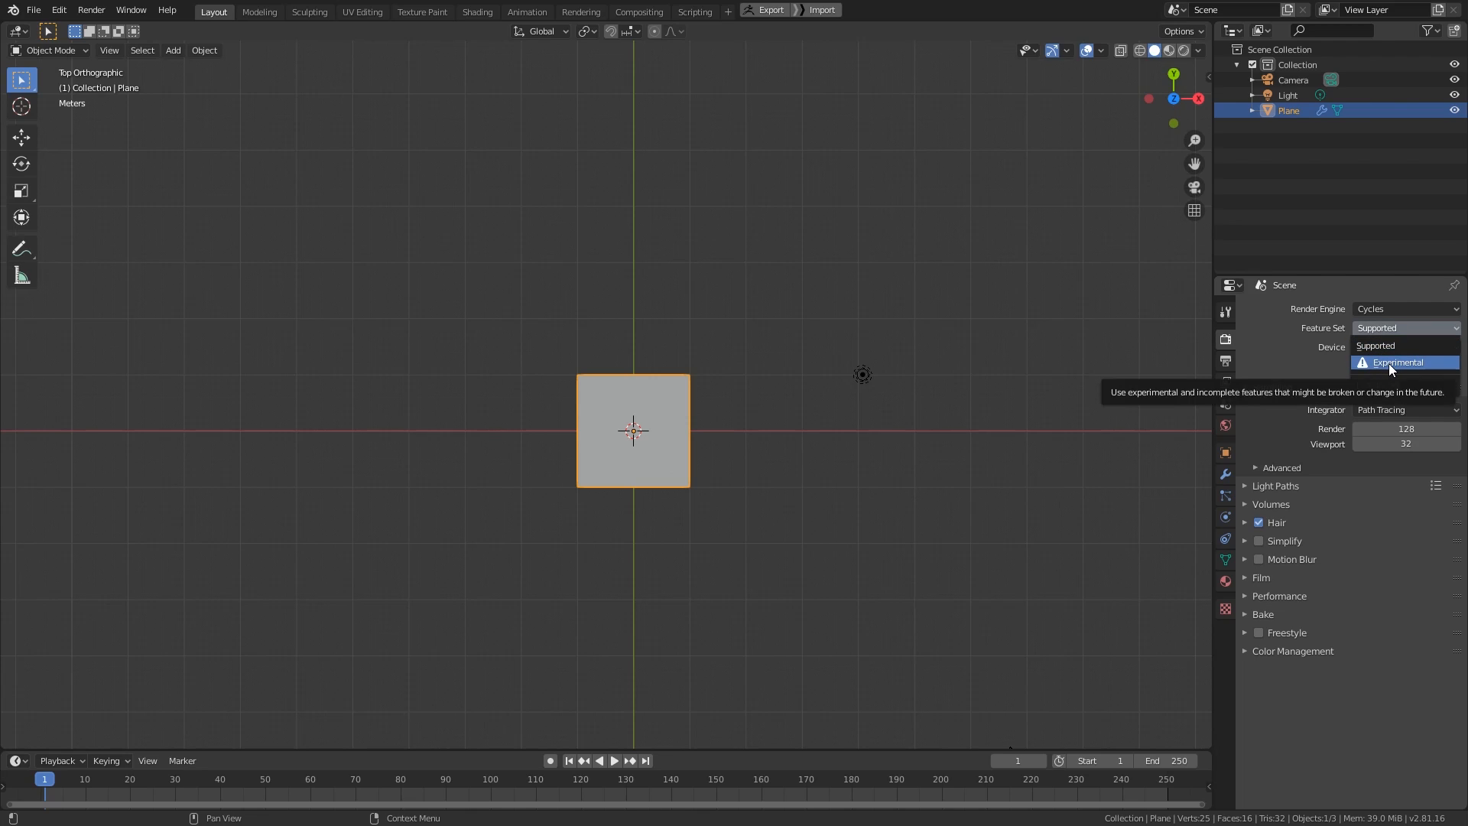
pyautogui.click(1388, 364)
pyautogui.click(1380, 348)
pyautogui.click(1368, 379)
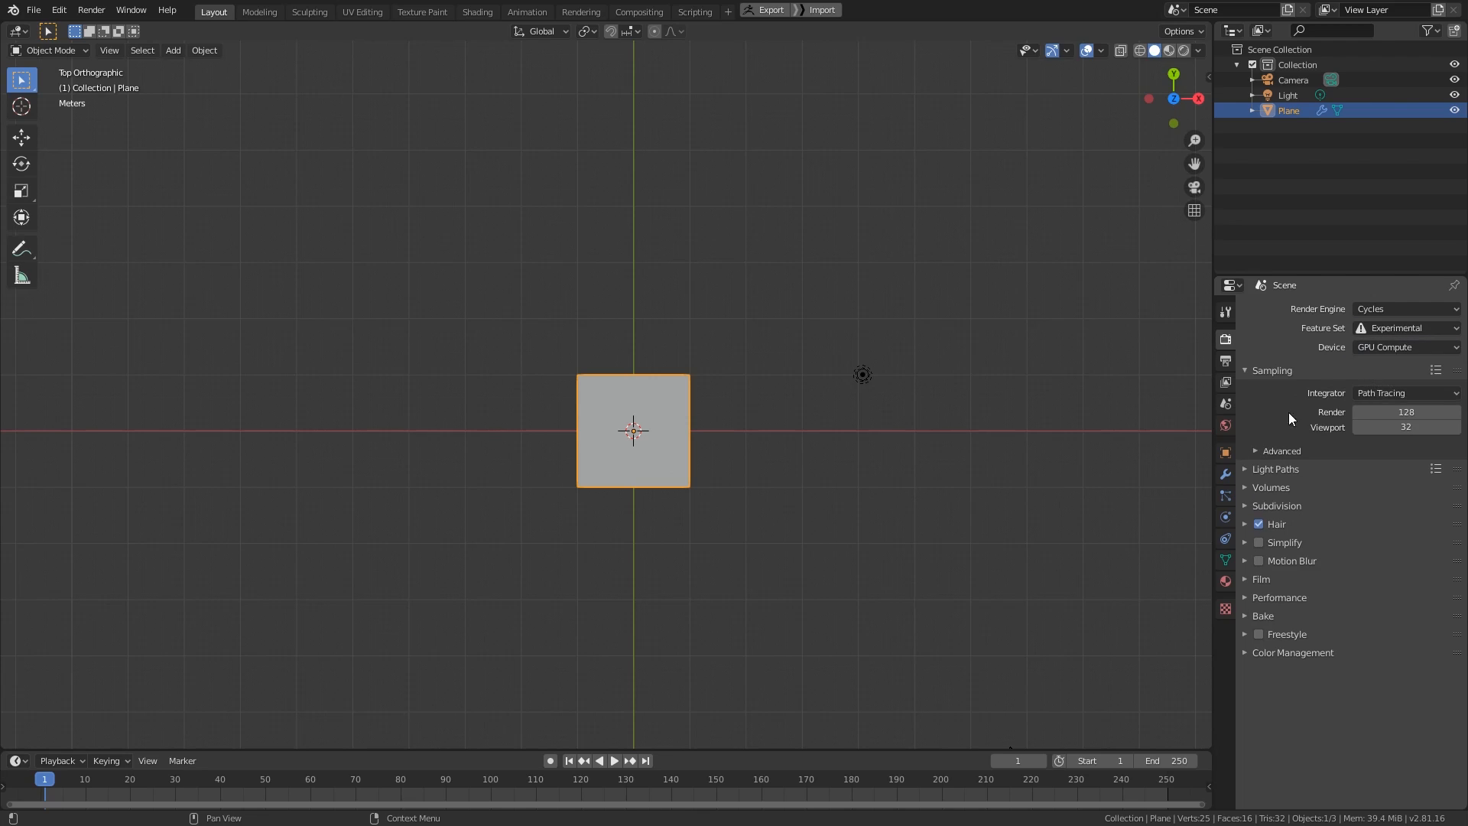
# - Create a new material for the plane and change the displacement method in its surface settings
pyautogui.click(1226, 581)
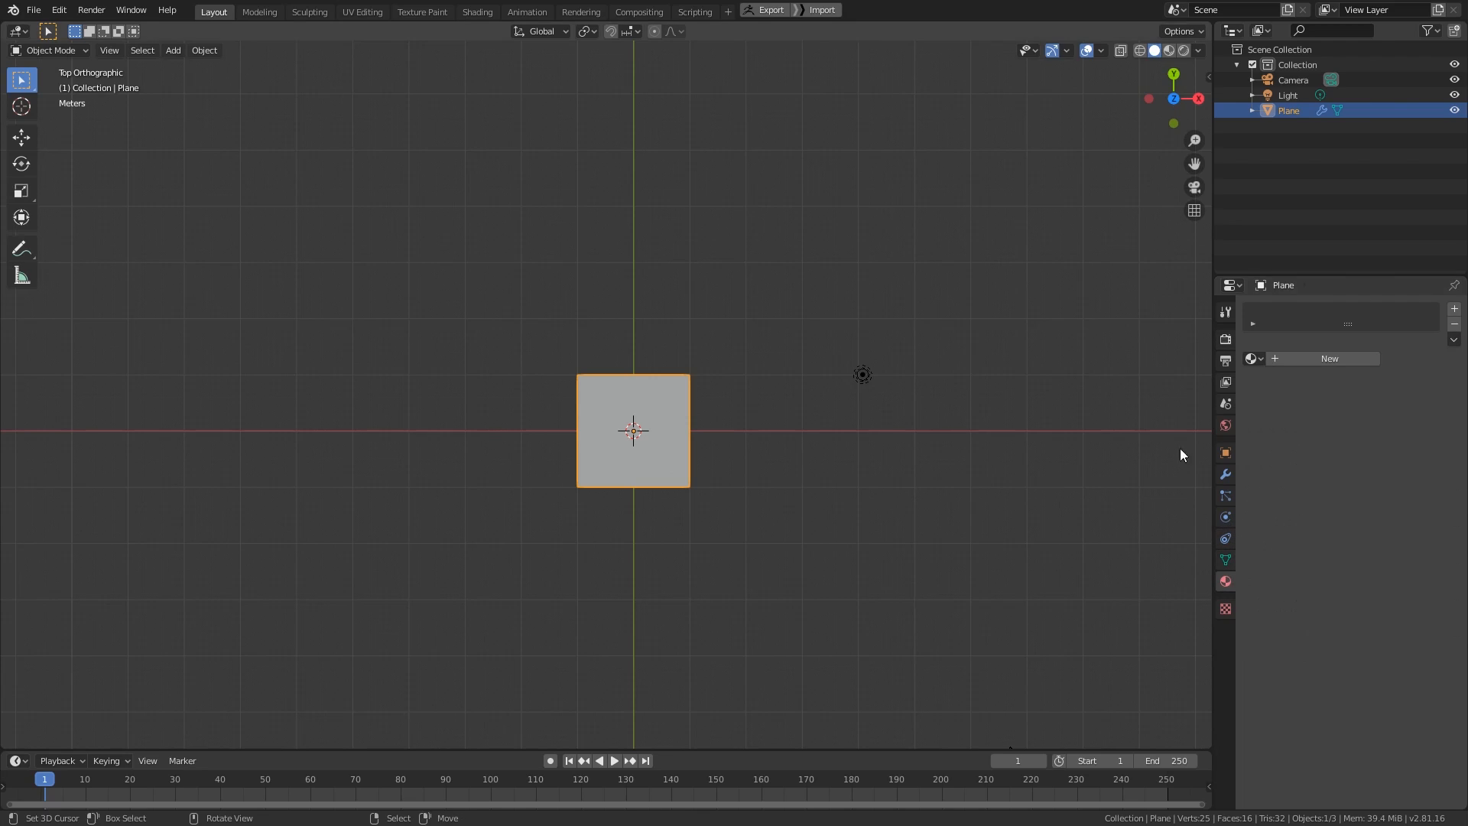
pyautogui.click(1305, 359)
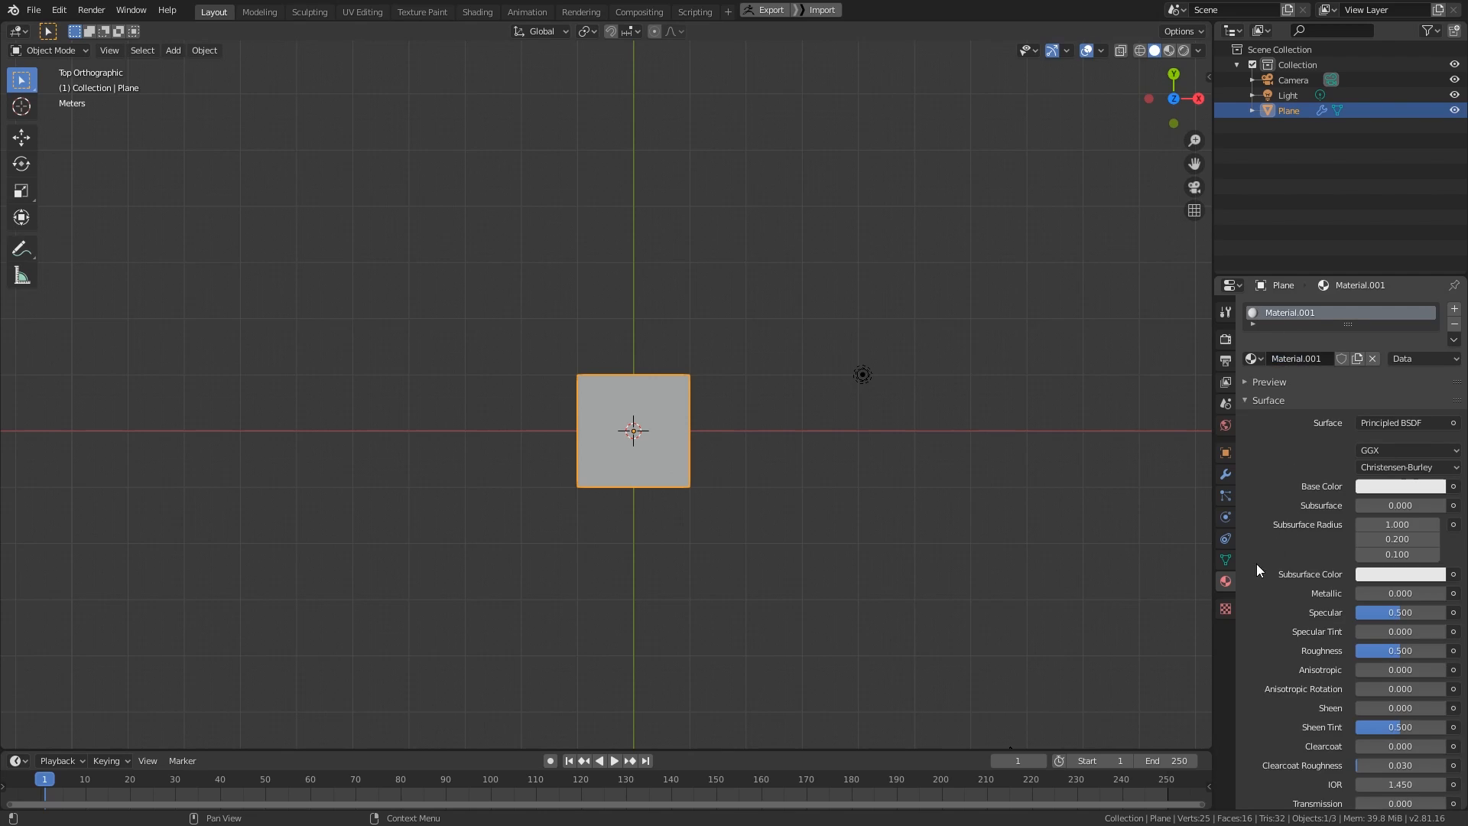
pyautogui.scroll(-6, 1257, 569)
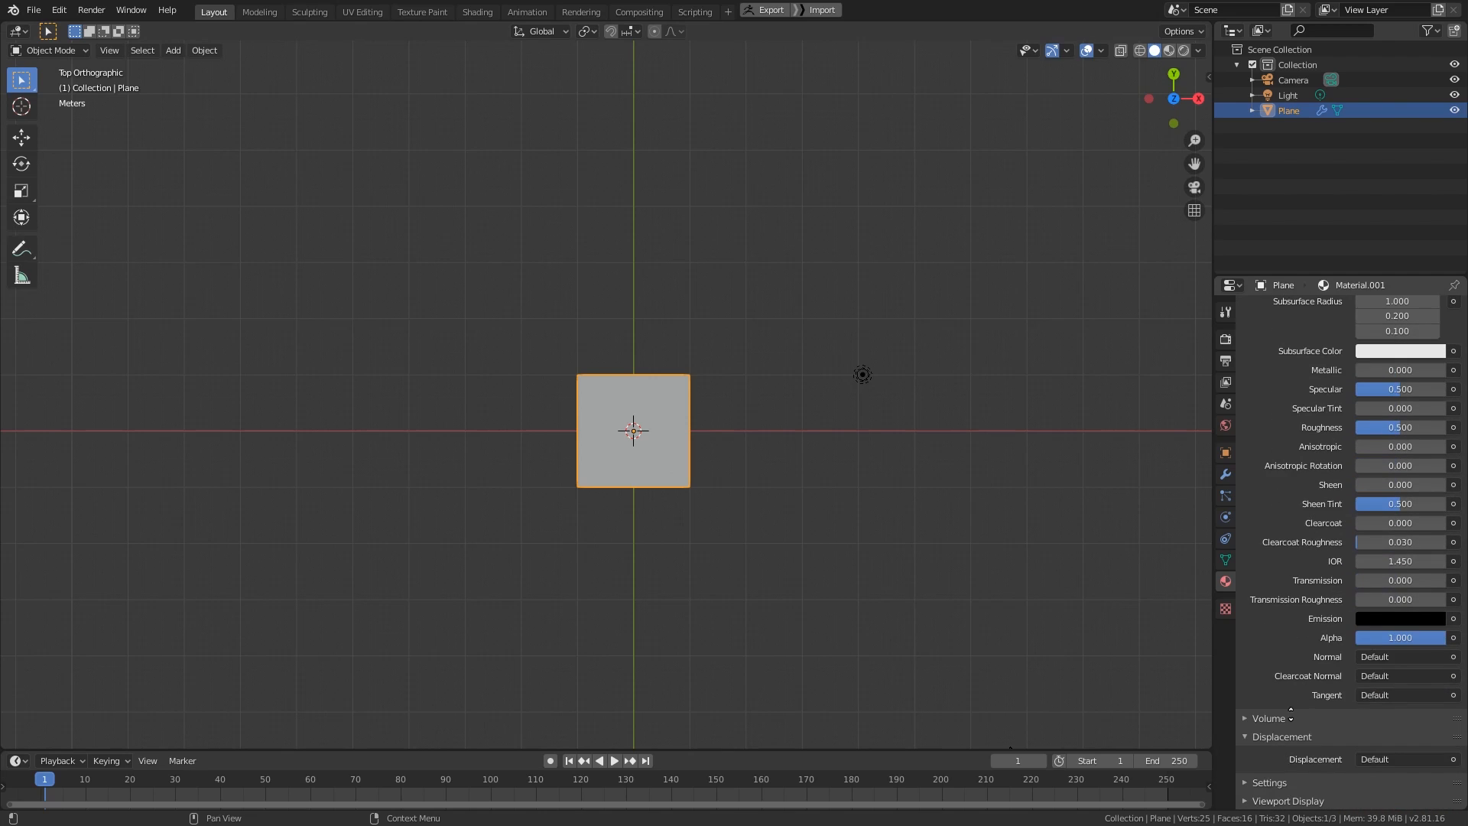
pyautogui.click(1277, 782)
pyautogui.scroll(-5, 1338, 544)
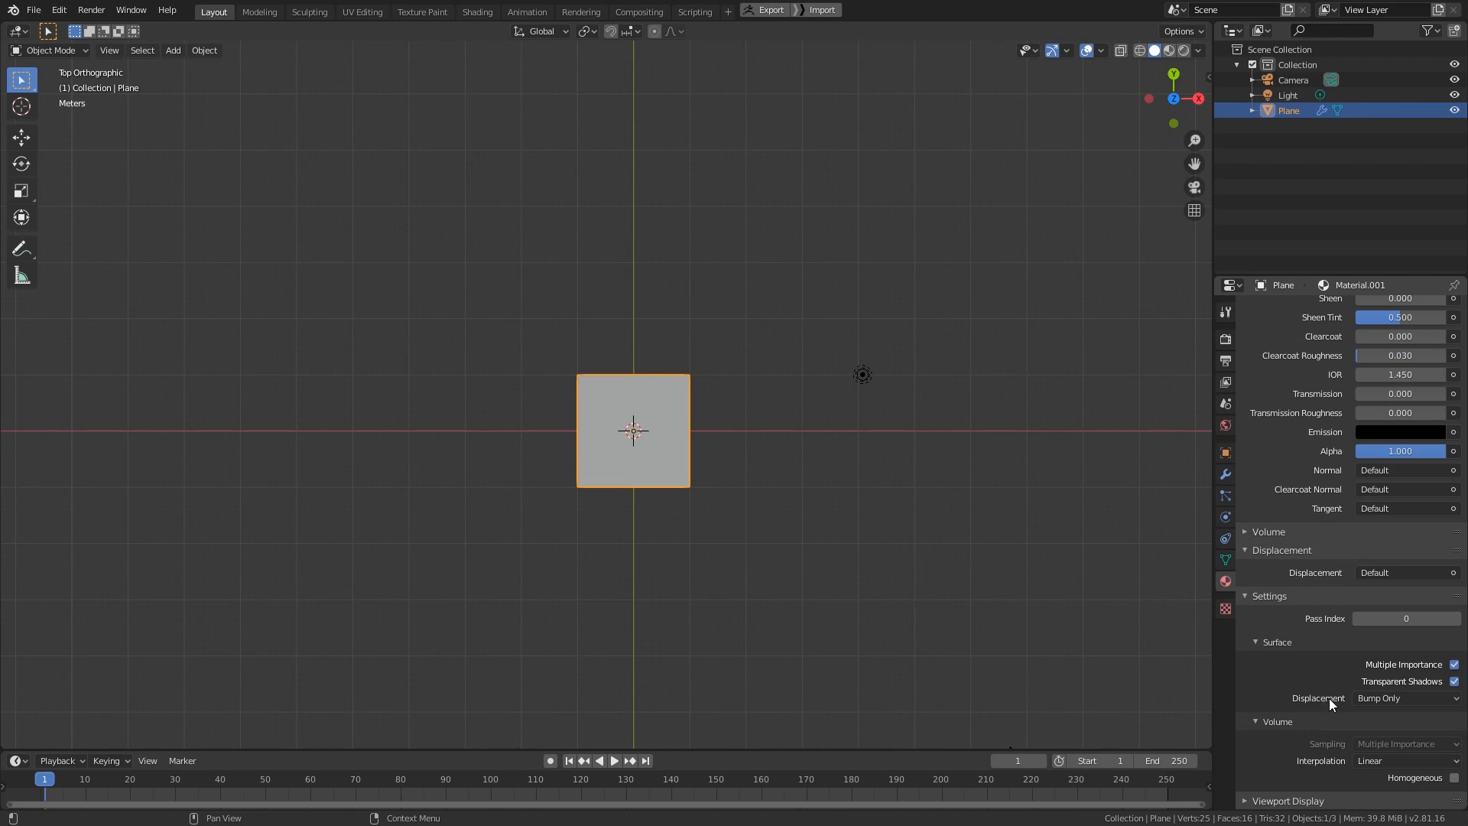
pyautogui.click(1377, 698)
pyautogui.click(1370, 749)
# - Enable adaptive subdivision for rendering in the plane's Subdivision Surface modifier
pyautogui.click(1226, 474)
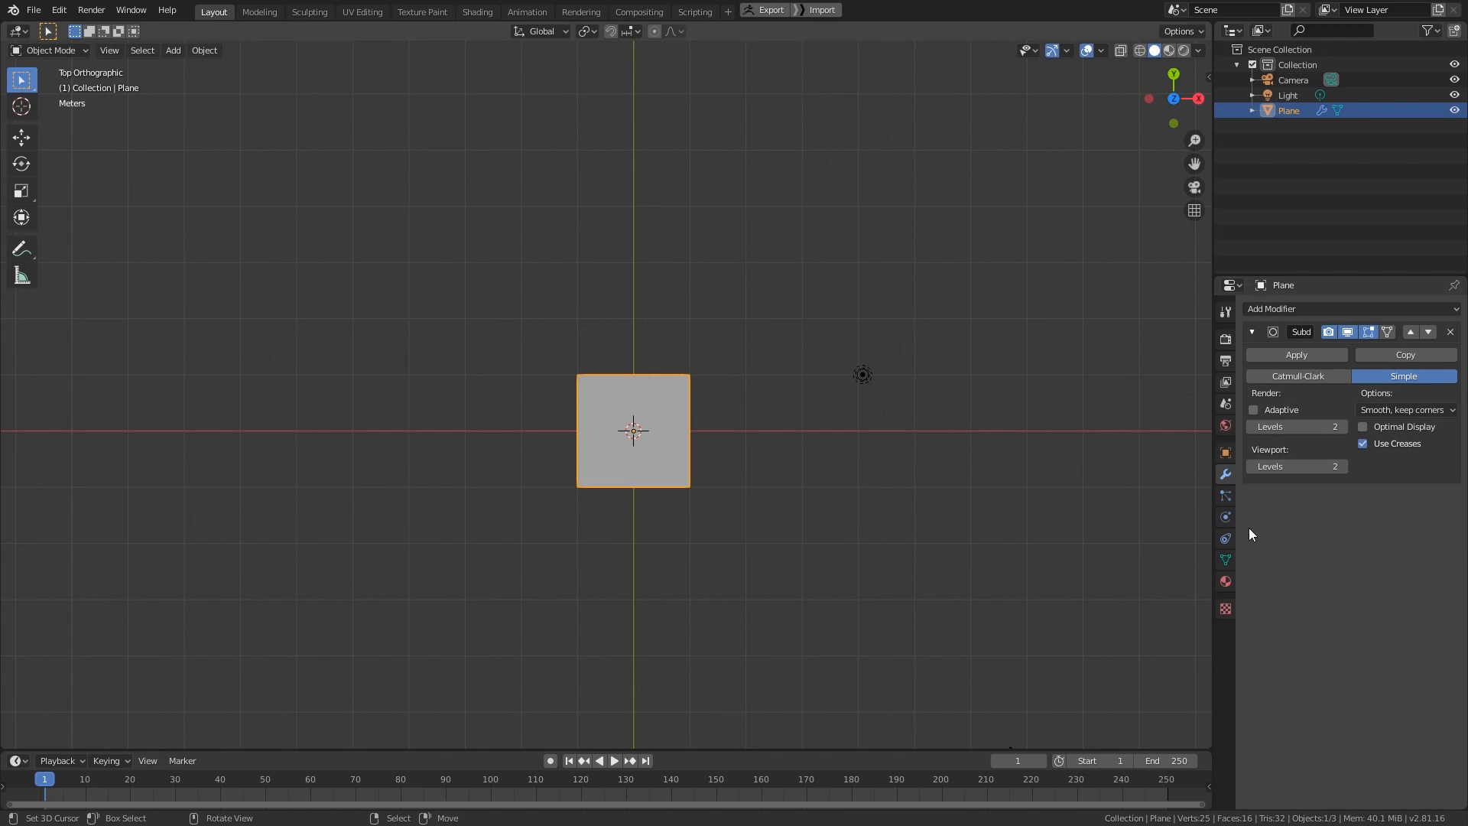
pyautogui.keyDown('shift'); pyautogui.moveTo(616, 541); pyautogui.dragTo(652, 576, button='middle'); pyautogui.keyUp('shift')
pyautogui.click(1253, 410)
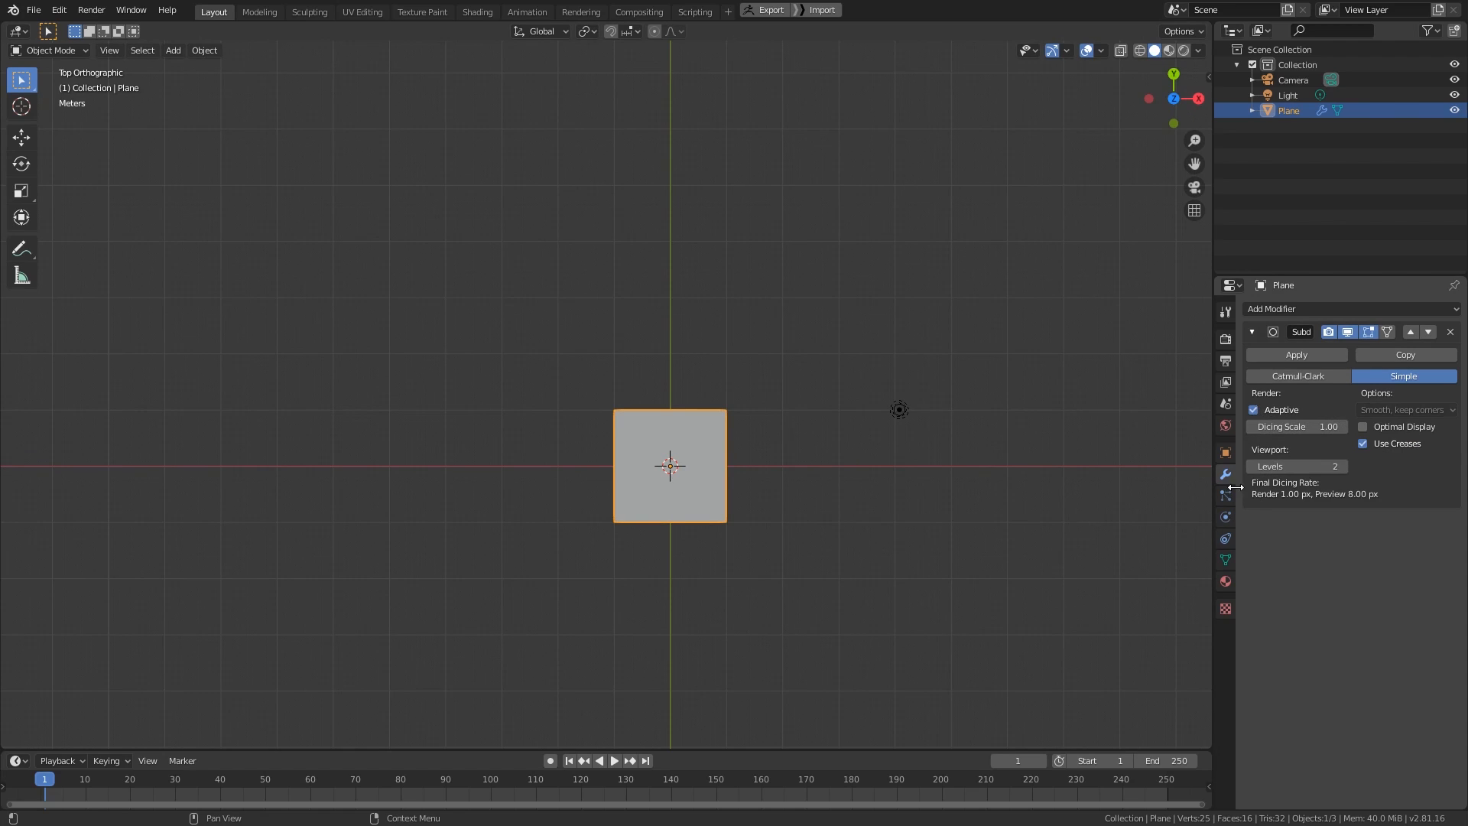
# - Split off a narrow 3D viewport framing the plane, with its toolbar and navigation gizmos hidden
pyautogui.moveTo(4, 744); pyautogui.dragTo(299, 324)
pyautogui.press('t')
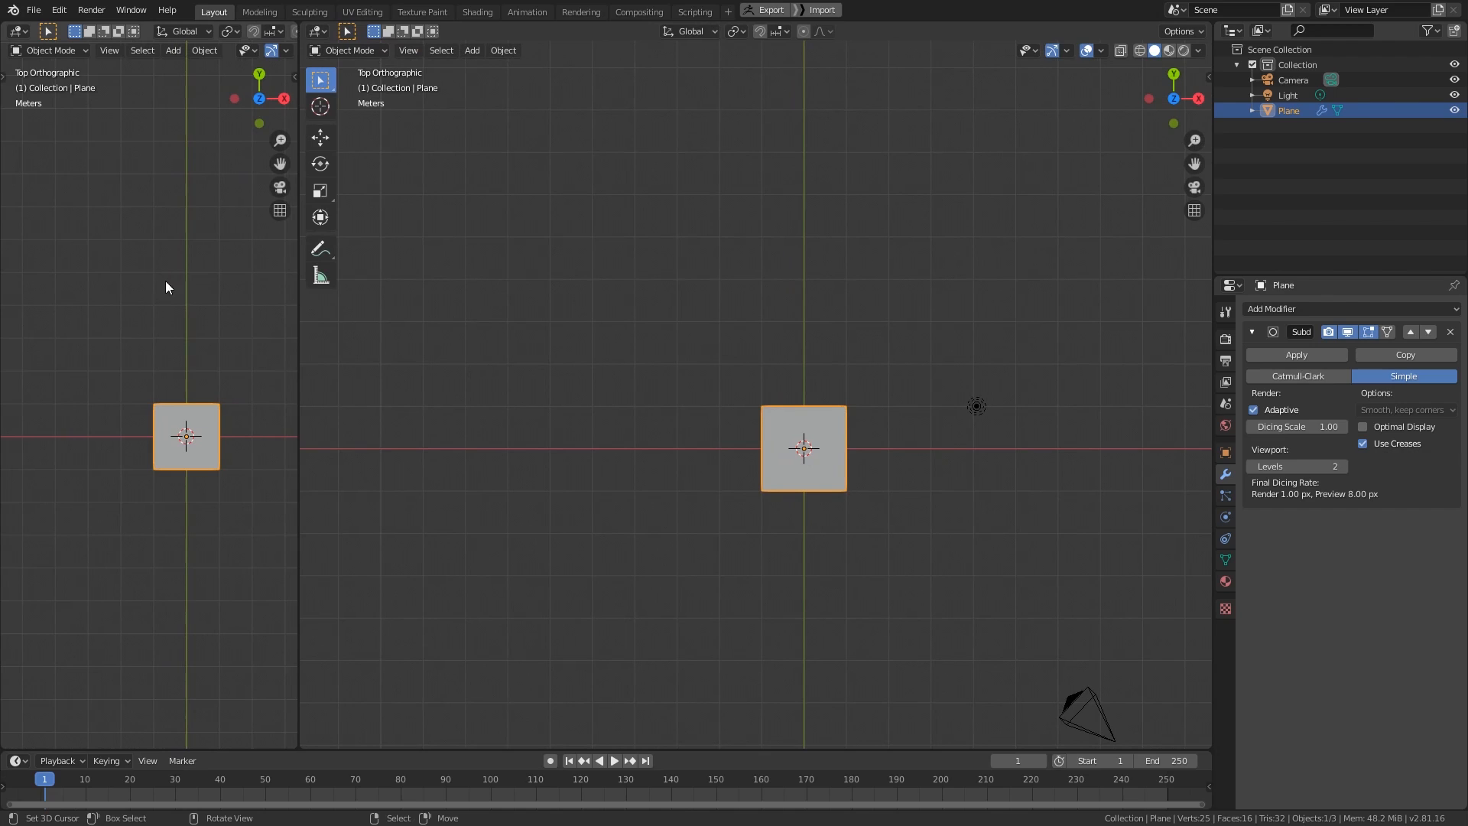
pyautogui.press('n')
pyautogui.press('n')
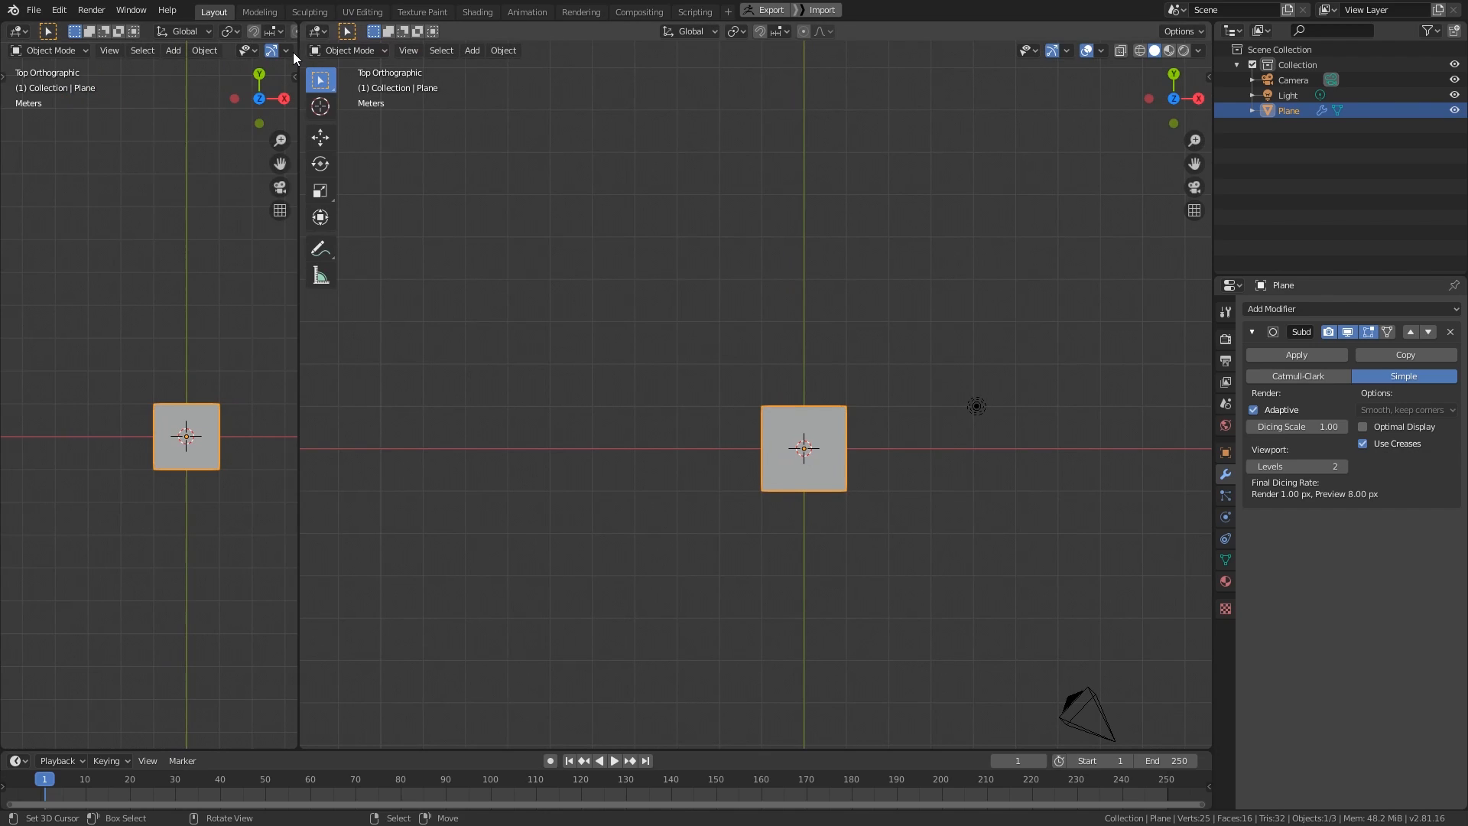
pyautogui.click(272, 50)
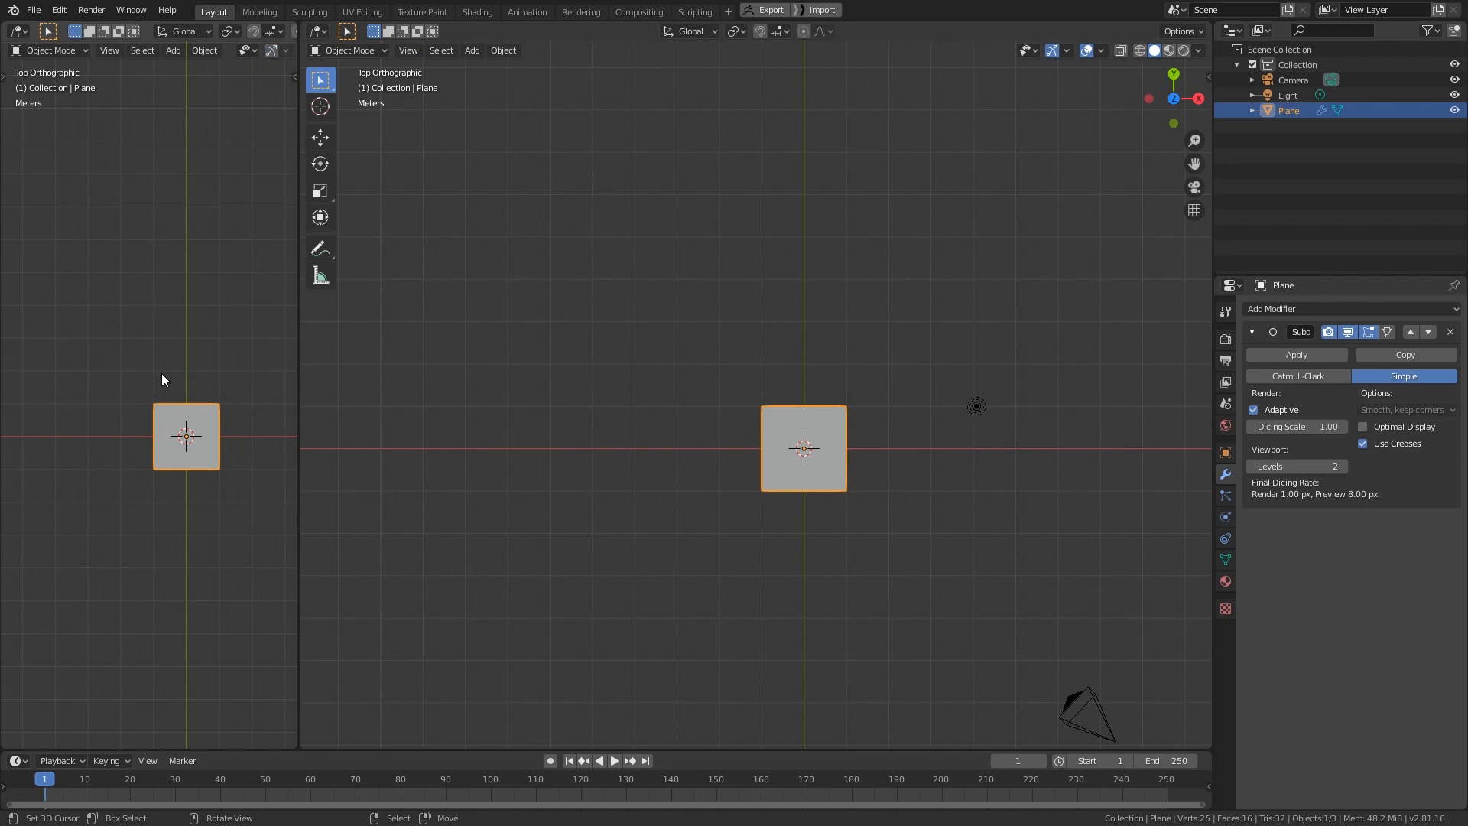
pyautogui.keyDown('shift'); pyautogui.moveTo(163, 337); pyautogui.dragTo(108, 294, button='middle'); pyautogui.keyUp('shift')
pyautogui.scroll(4, 148, 442)
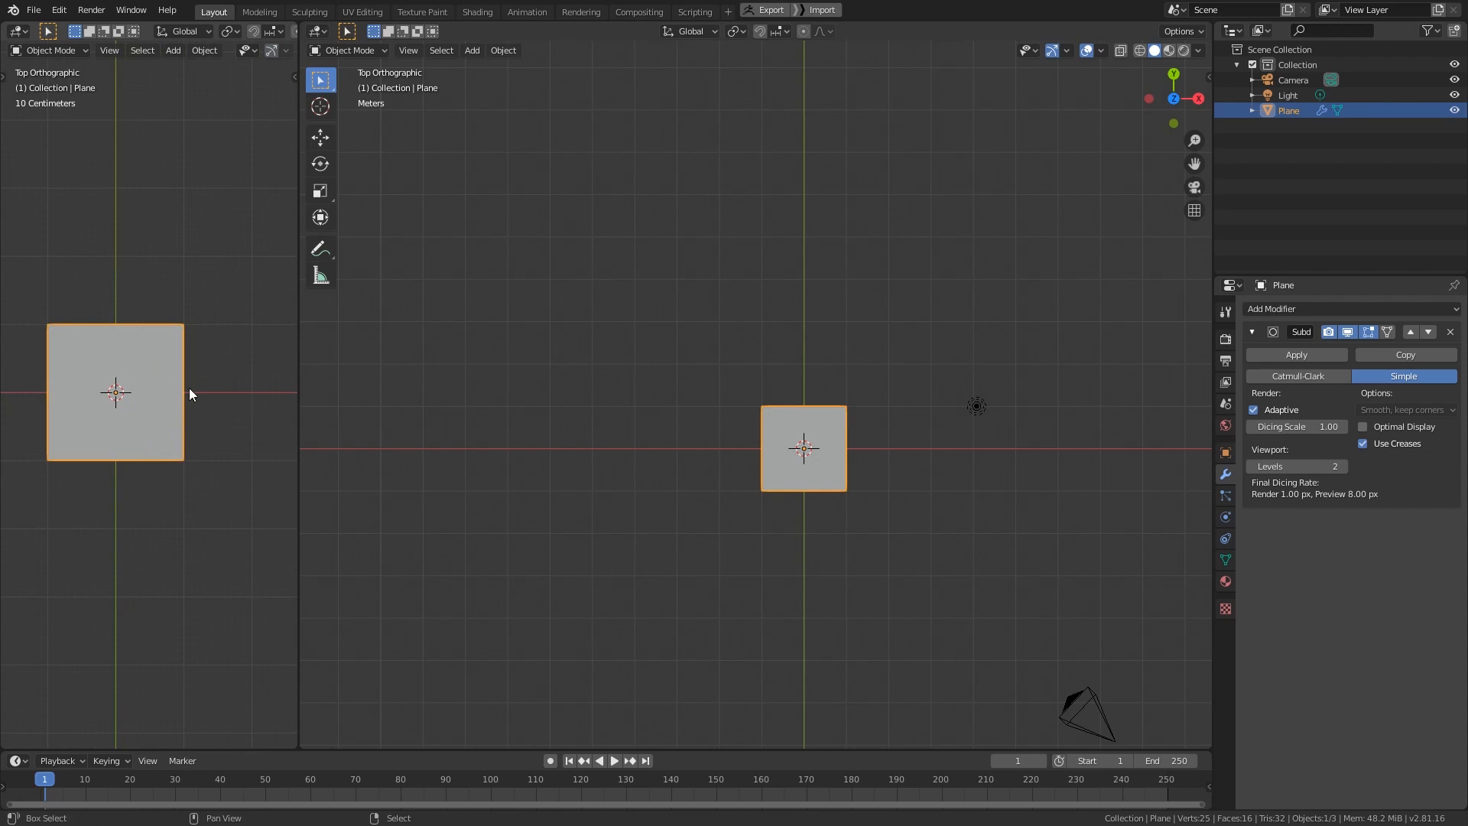
pyautogui.keyDown('shift'); pyautogui.moveTo(189, 393); pyautogui.dragTo(208, 417, button='middle'); pyautogui.keyUp('shift')
# - Switch the wider viewport to the Shader Editor with its sidebar hidden, and make room beside the Principled BSDF node
pyautogui.click(317, 32)
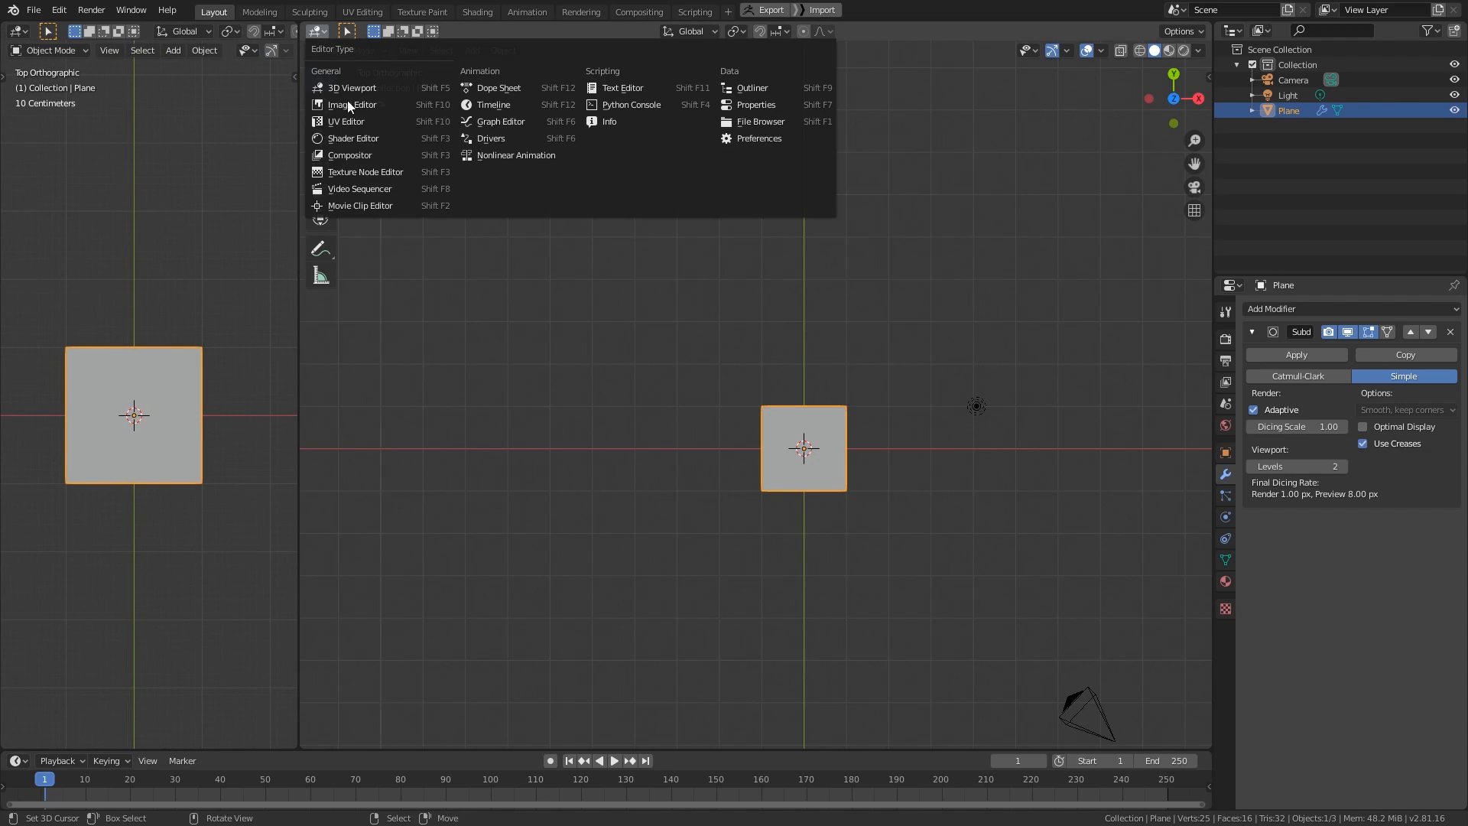
pyautogui.click(370, 139)
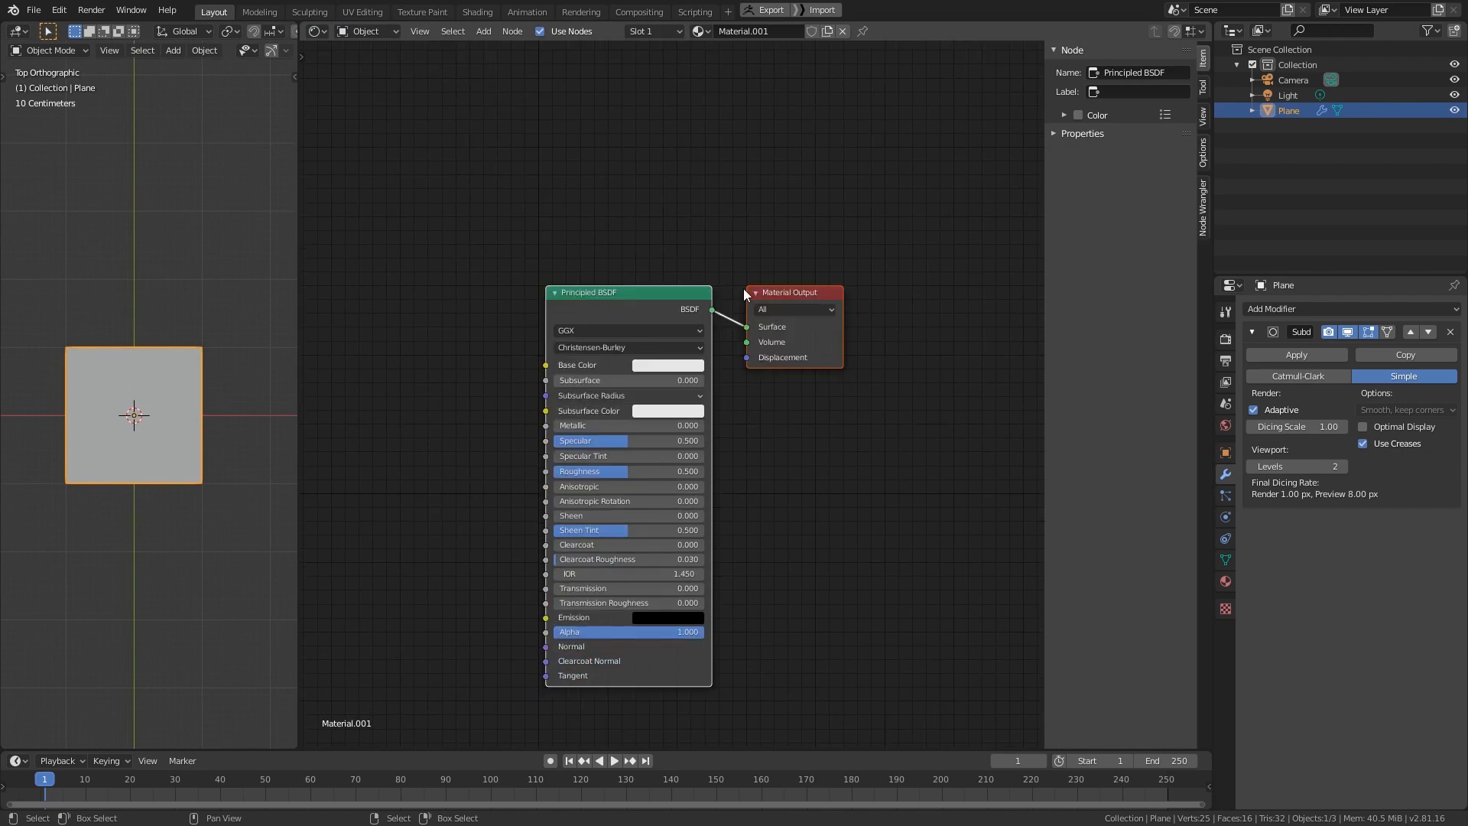
pyautogui.moveTo(743, 290); pyautogui.dragTo(780, 221, button='middle')
pyautogui.scroll(-4, 686, 343)
pyautogui.press('n')
pyautogui.moveTo(604, 352); pyautogui.dragTo(807, 417, button='middle')
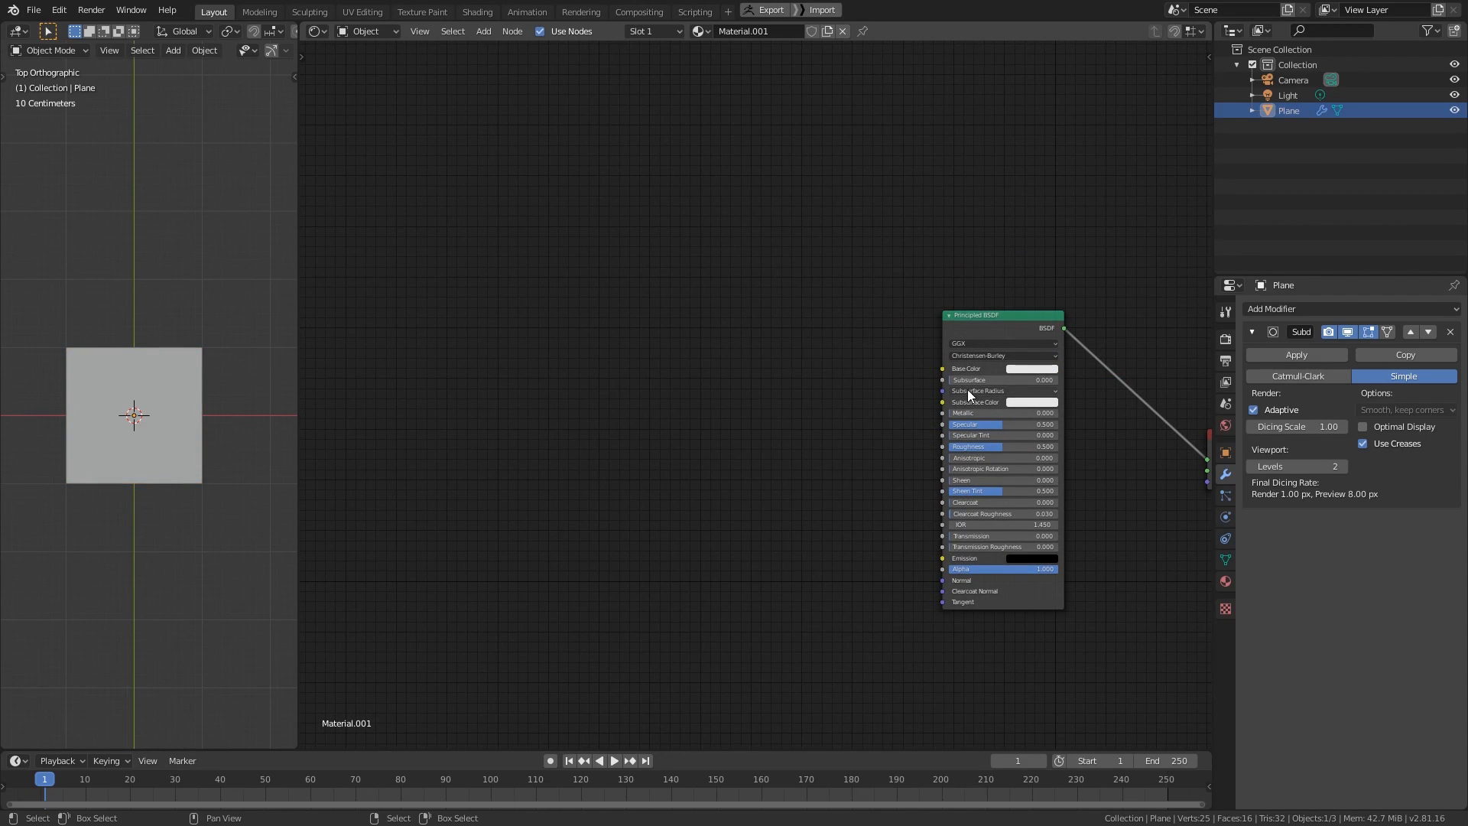
pyautogui.moveTo(997, 325); pyautogui.dragTo(976, 320)
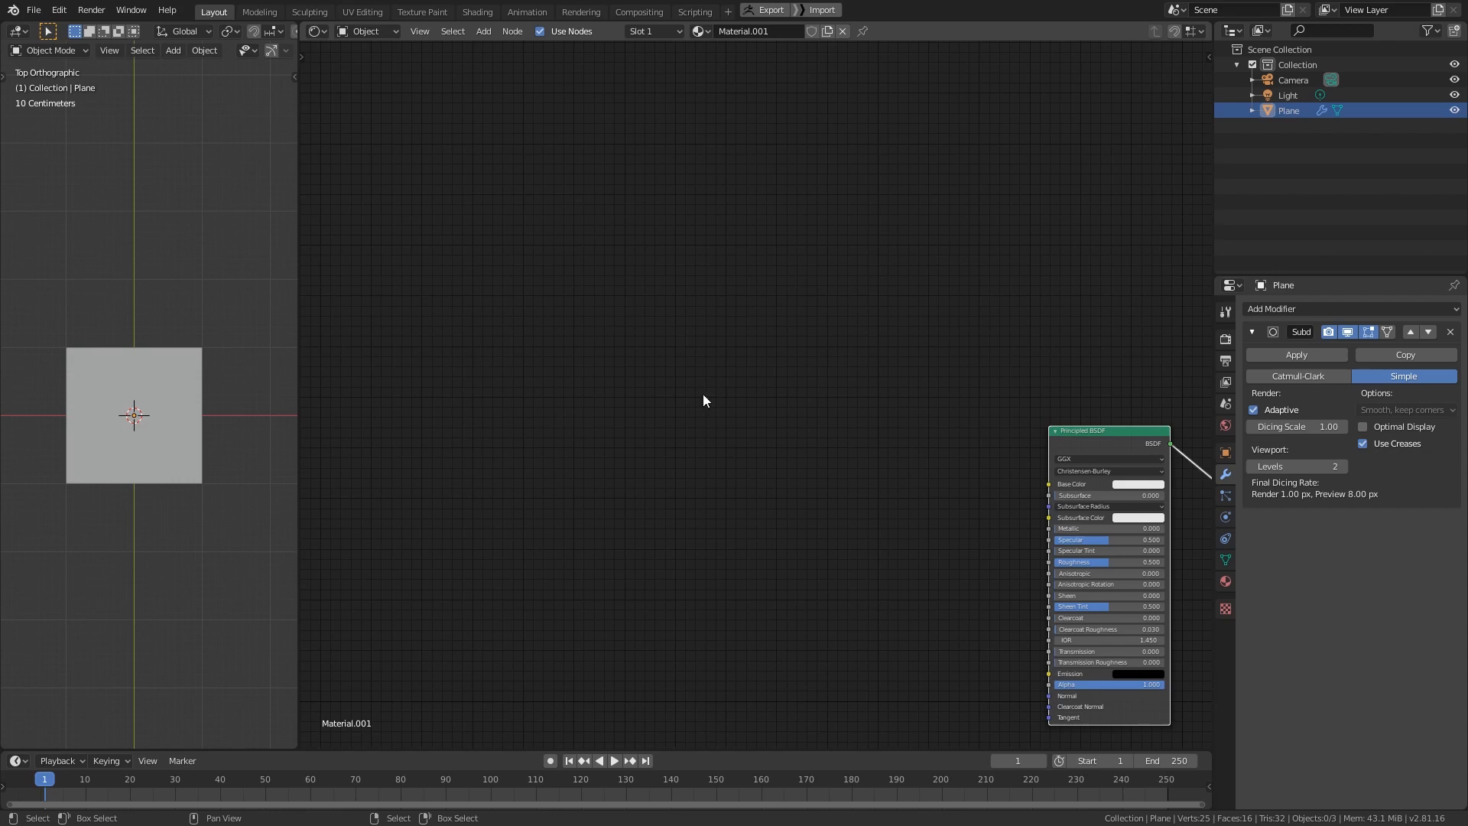
# - Add the existing Wood node group and place it well to the left of the Principled BSDF node
pyautogui.moveTo(703, 401); pyautogui.dragTo(733, 367, button='middle')
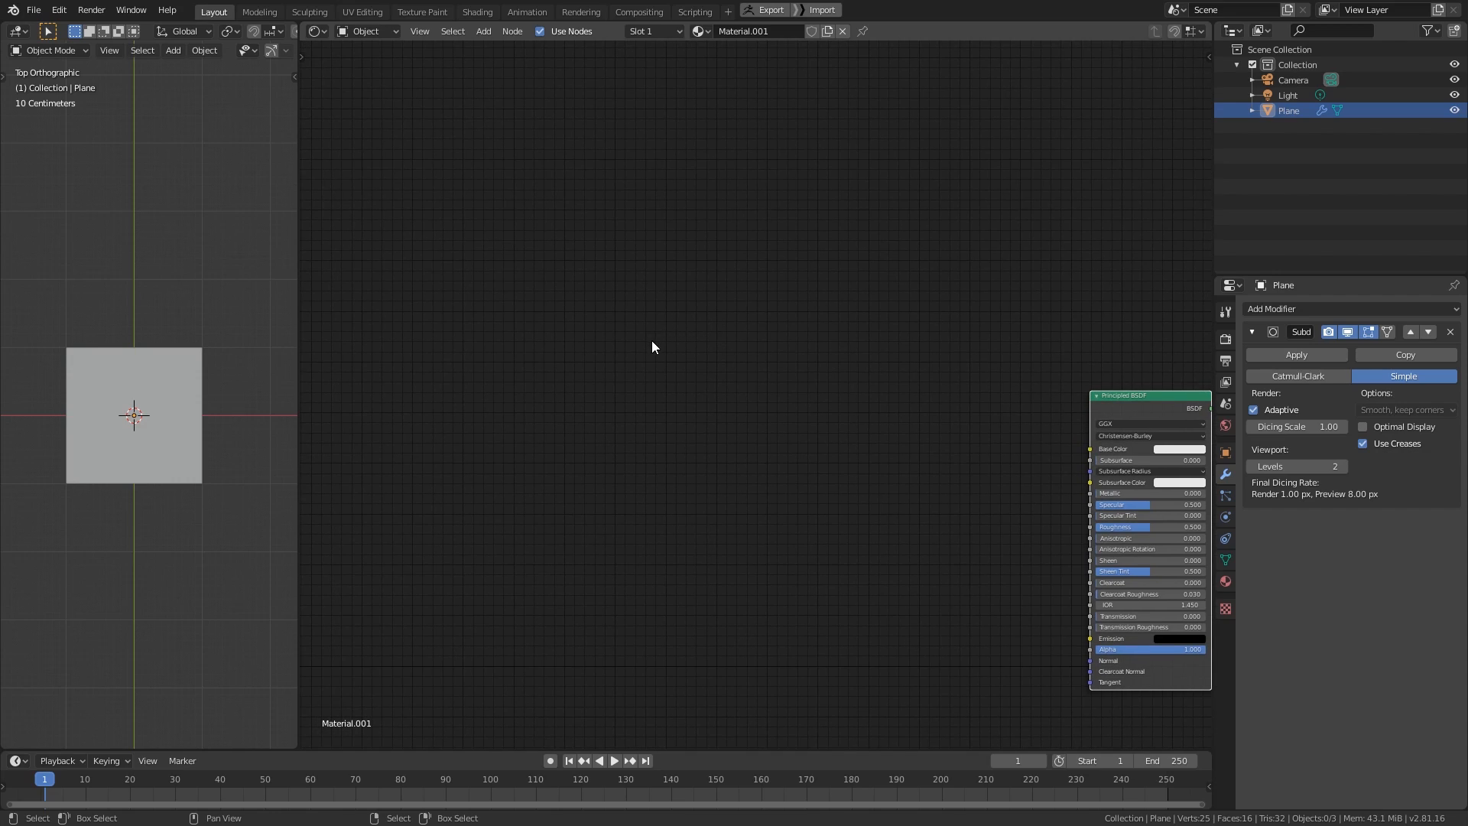
pyautogui.hotkey('shift', 'a')
pyautogui.moveTo(631, 480)
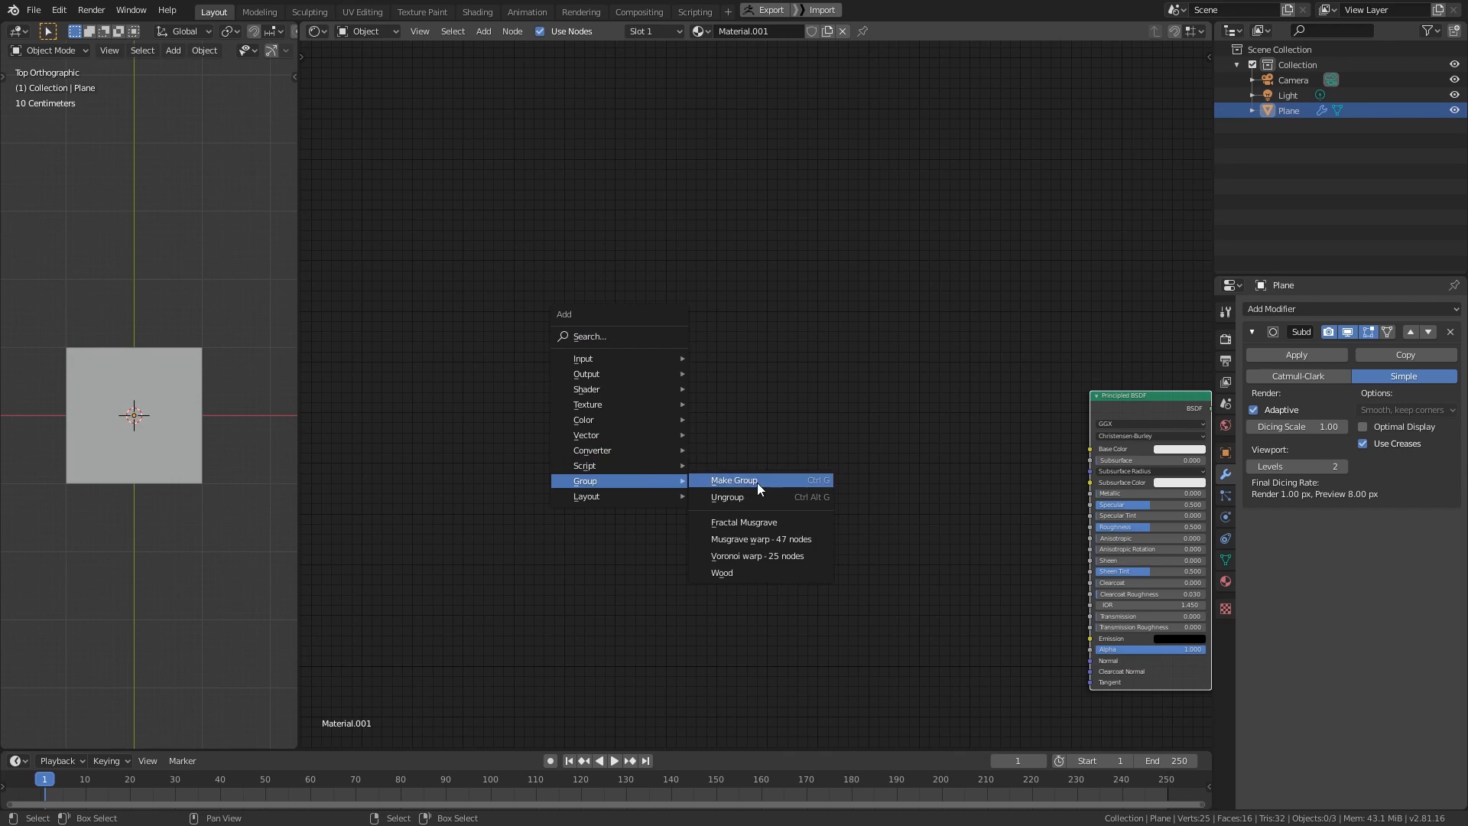
pyautogui.click(745, 572)
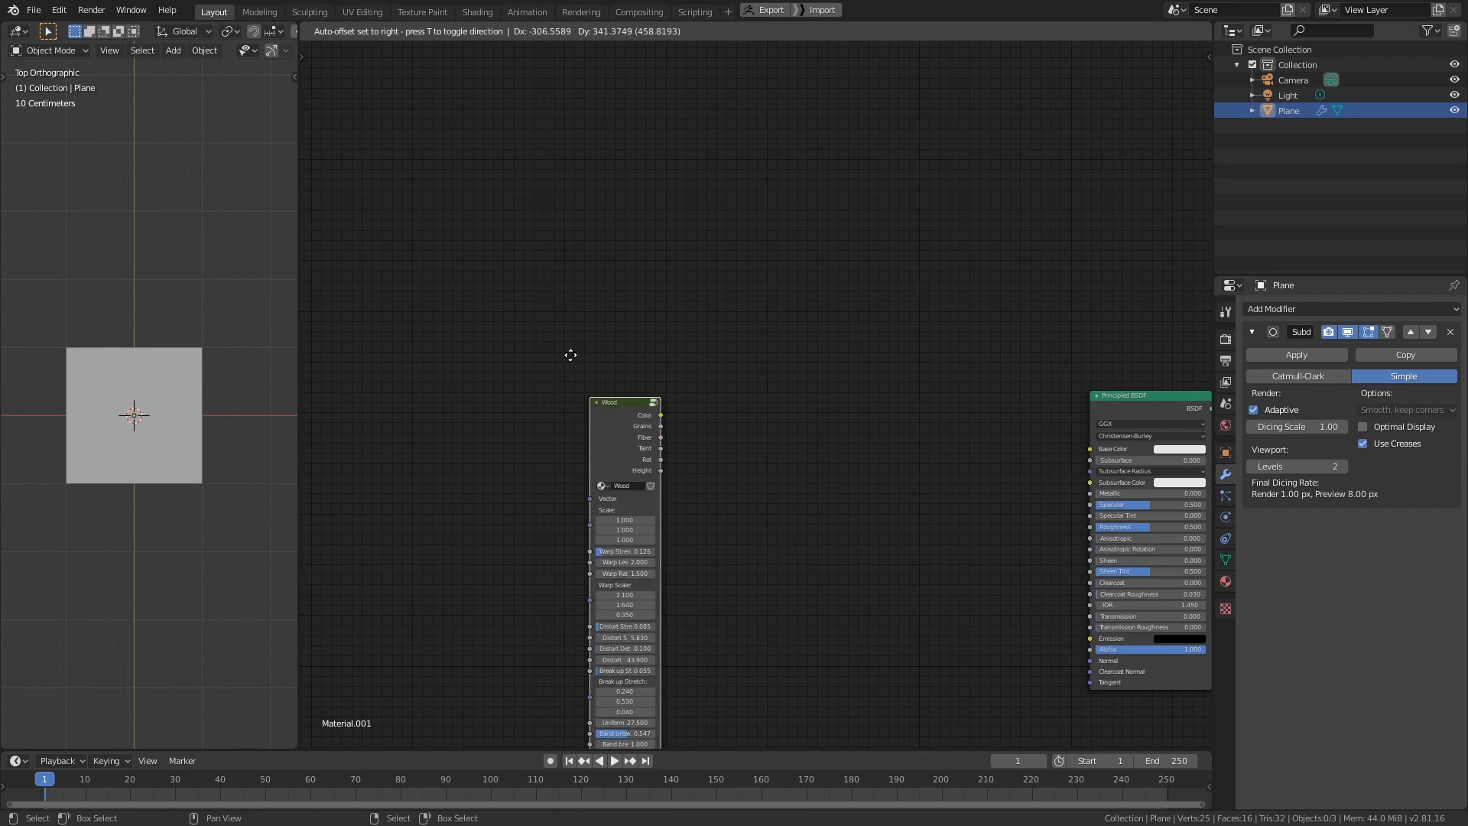
pyautogui.click(582, 137)
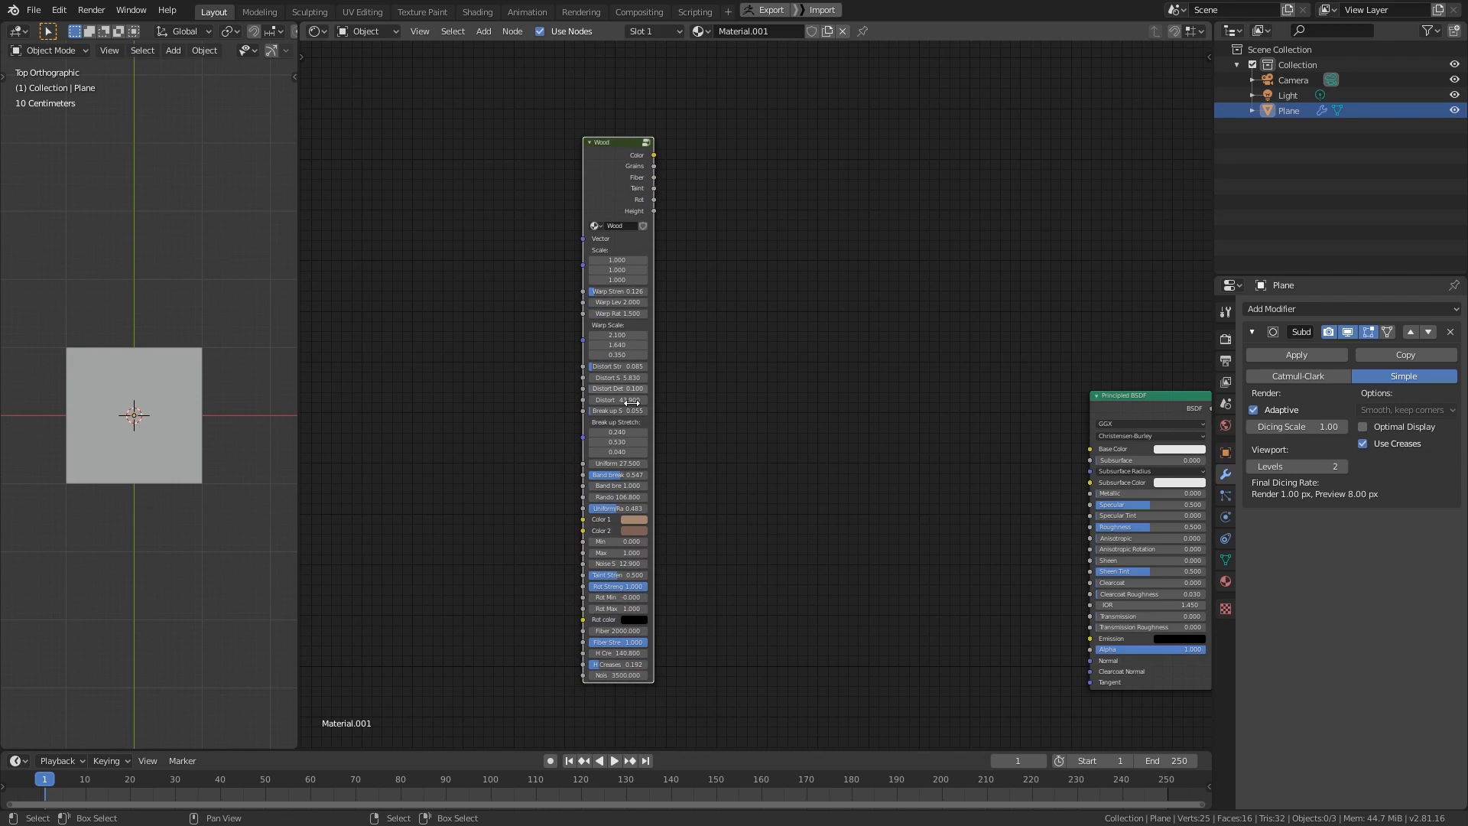
# - Move the Wood node slightly up and farther away from the Principled BSDF node
pyautogui.scroll(-2, 761, 403)
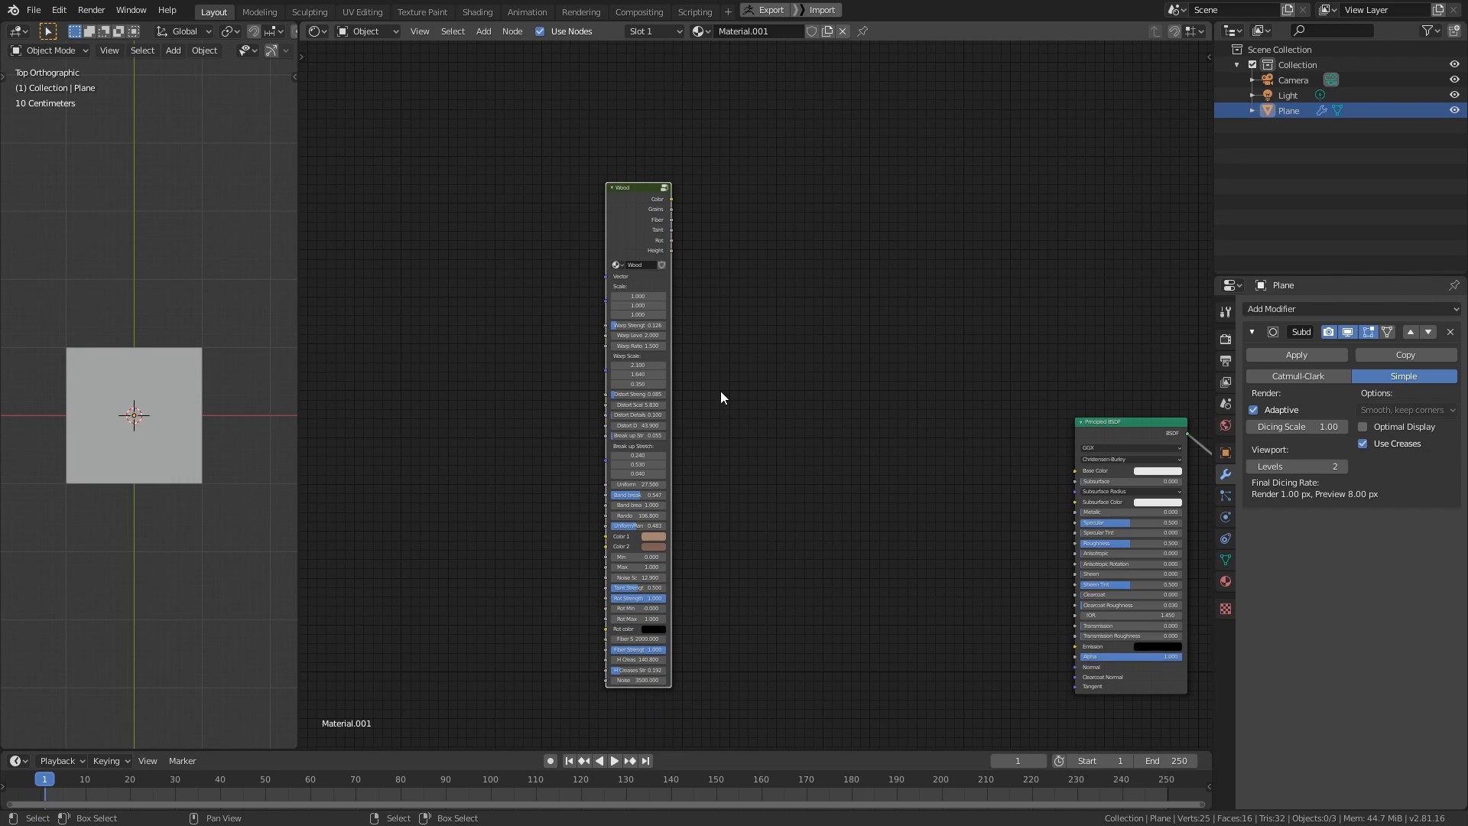
pyautogui.scroll(3, 721, 396)
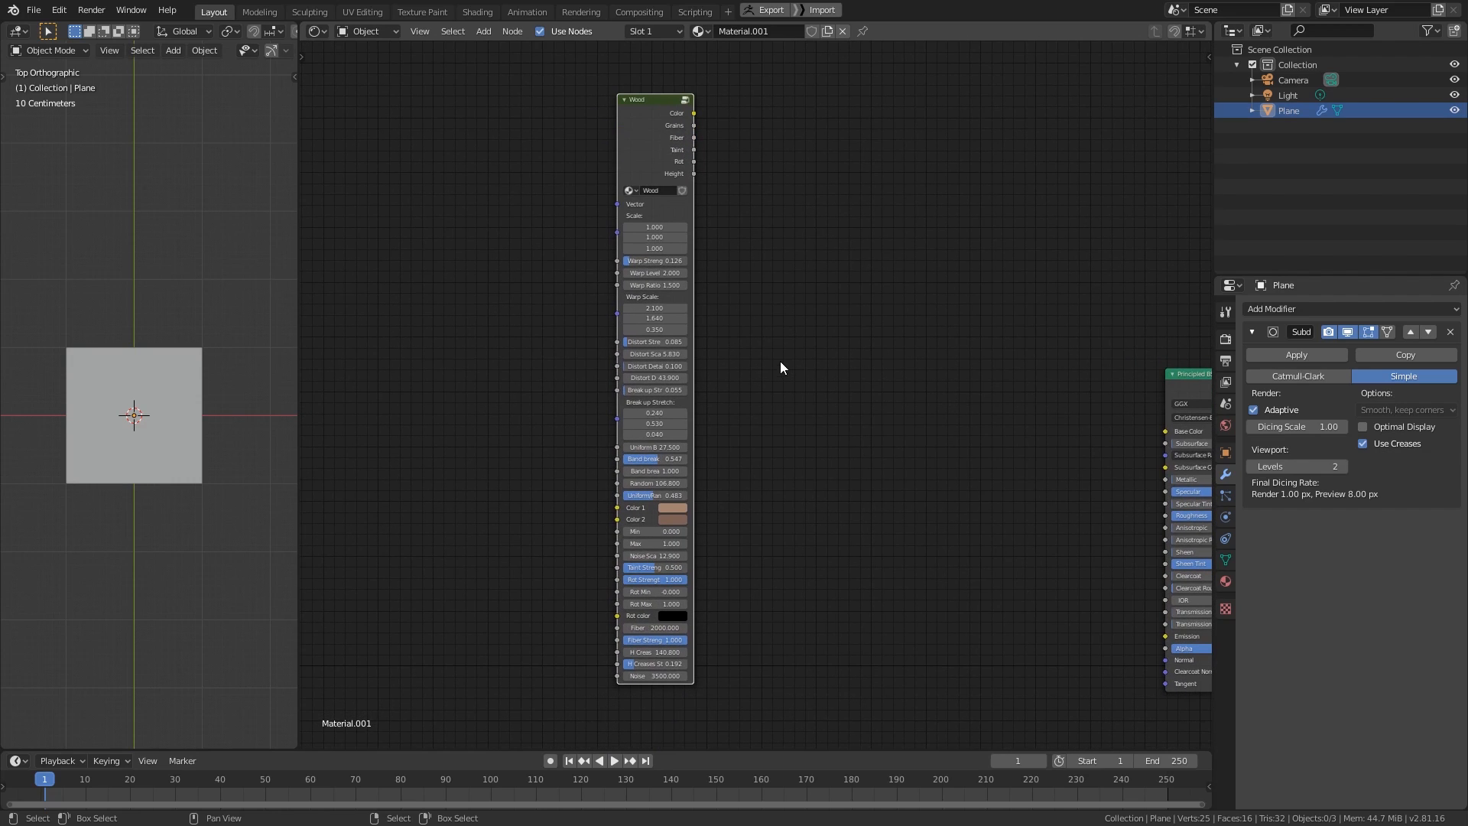
pyautogui.moveTo(799, 484); pyautogui.dragTo(817, 491, button='middle')
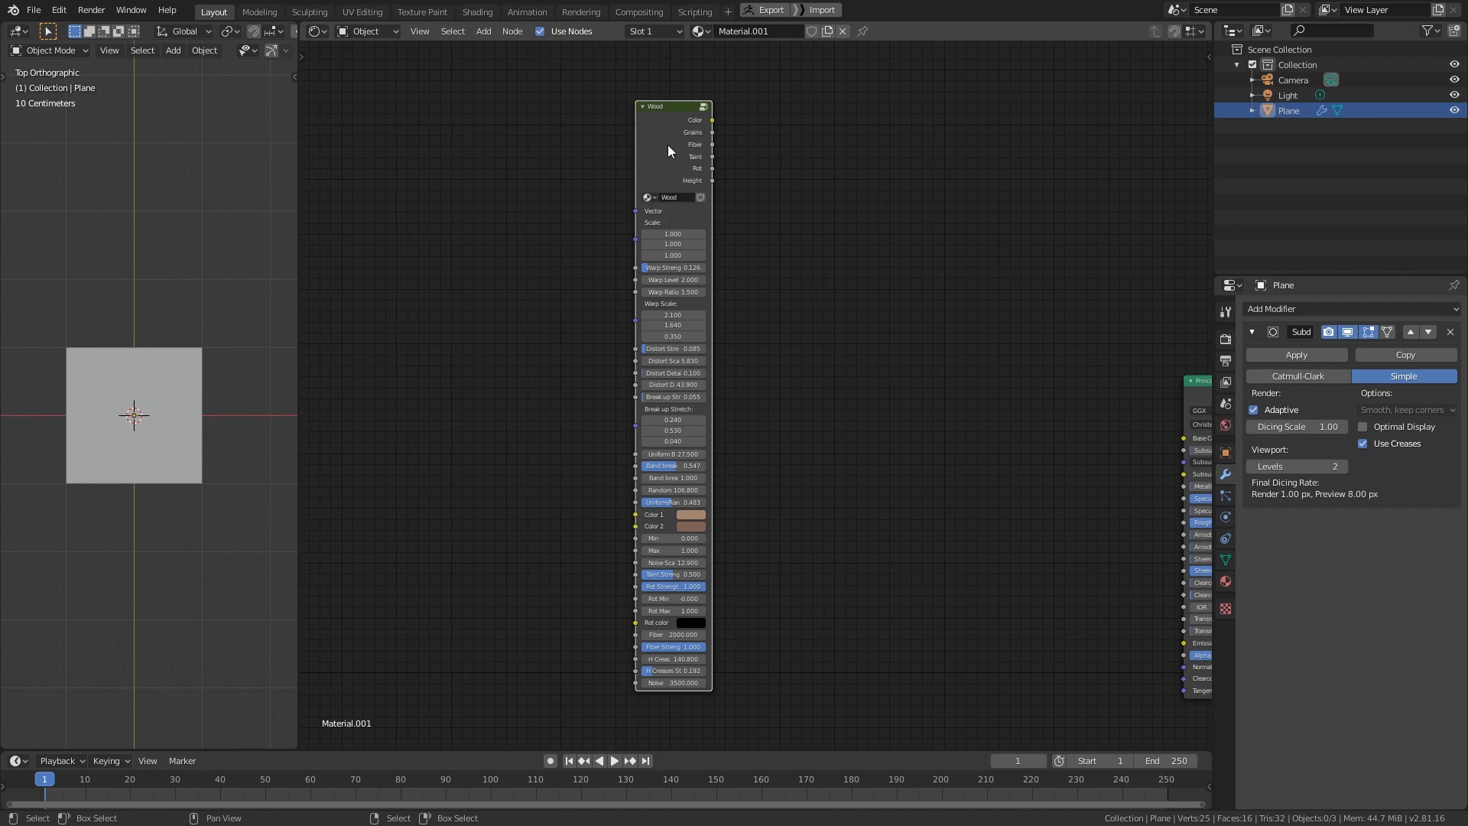
pyautogui.moveTo(668, 145); pyautogui.dragTo(670, 124)
pyautogui.moveTo(772, 237); pyautogui.dragTo(789, 332, button='middle')
pyautogui.scroll(-2, 789, 331)
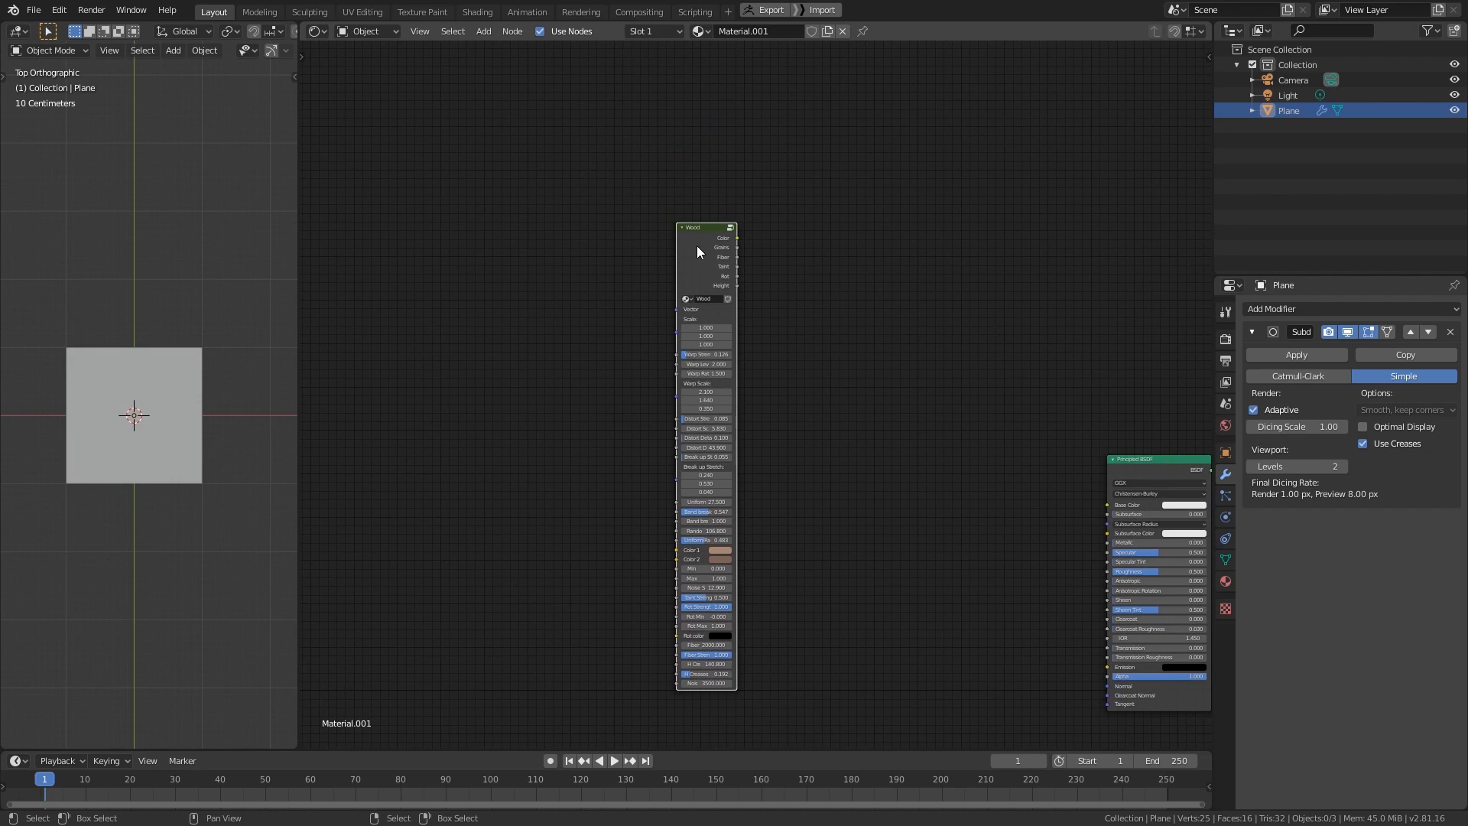
pyautogui.moveTo(696, 247); pyautogui.dragTo(670, 242)
pyautogui.moveTo(585, 262); pyautogui.dragTo(884, 228, button='middle')
pyautogui.scroll(1, 854, 271)
pyautogui.moveTo(824, 287); pyautogui.dragTo(806, 256, button='middle')
pyautogui.scroll(4, 792, 270)
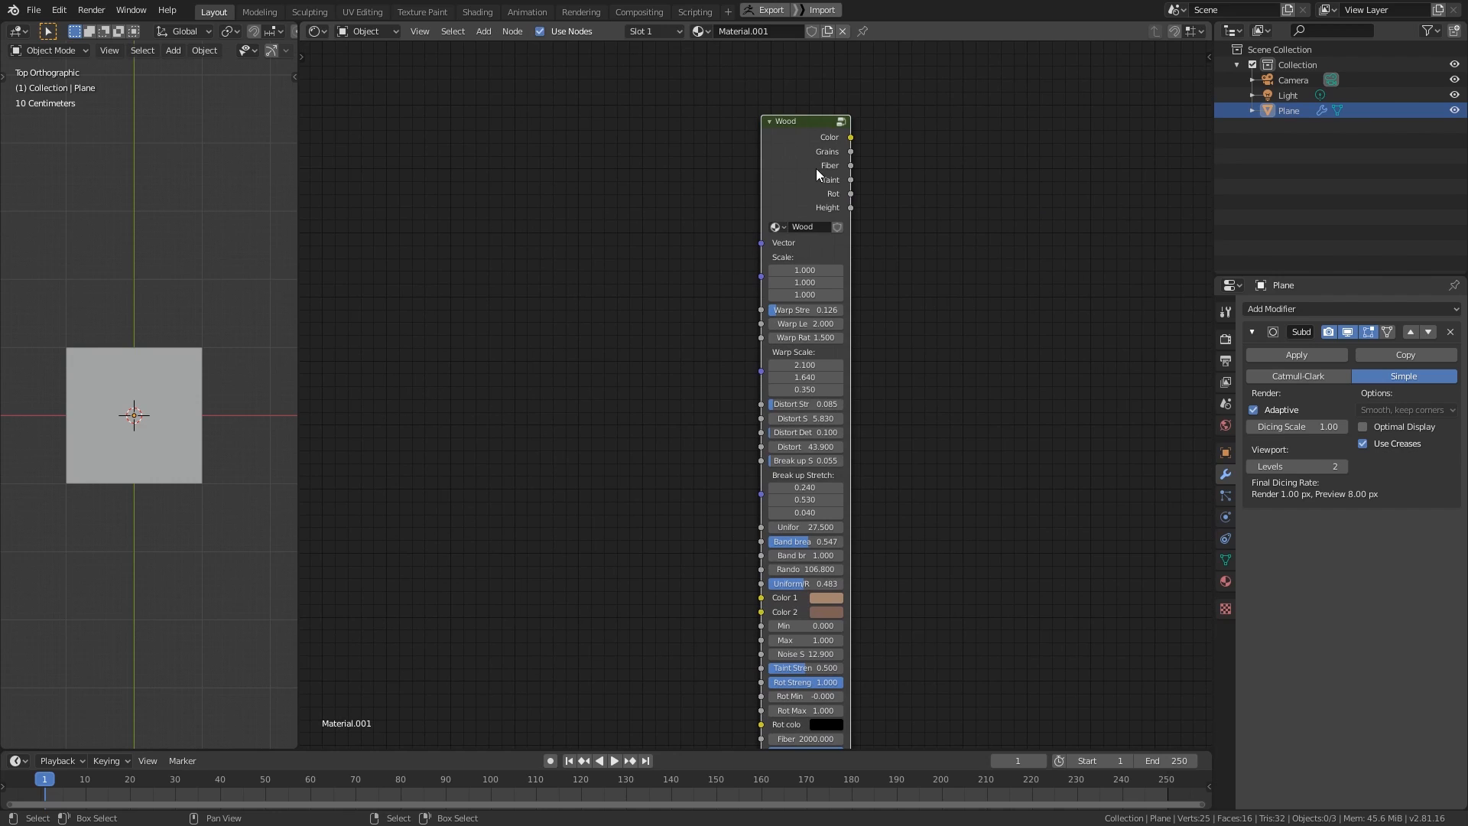
# - Enter the Wood node group and look over its internal network and framed sections
pyautogui.press('Tab')
pyautogui.scroll(-6, 870, 416)
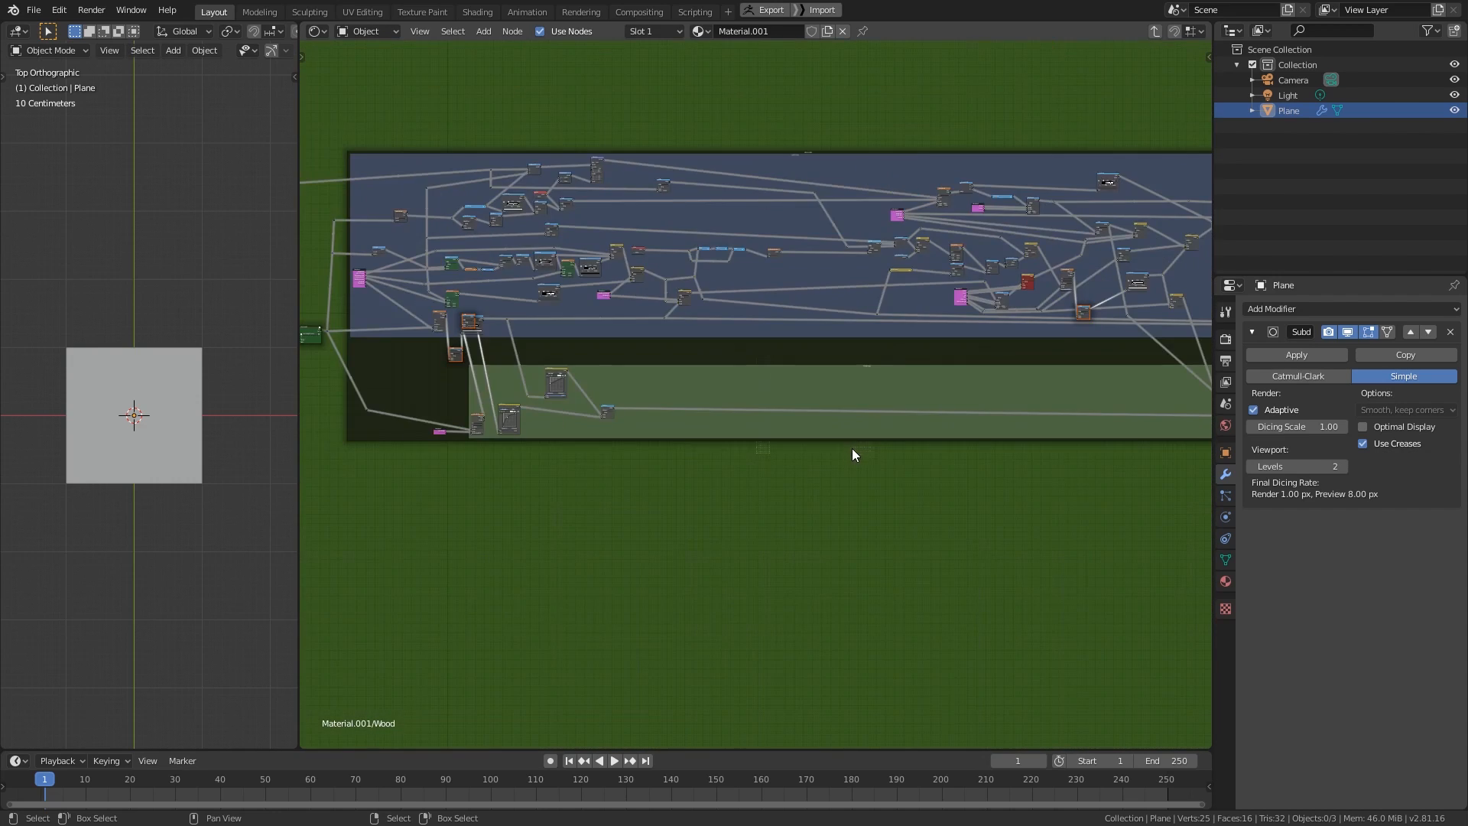
pyautogui.moveTo(809, 457); pyautogui.dragTo(736, 480, button='middle')
pyautogui.scroll(4, 703, 479)
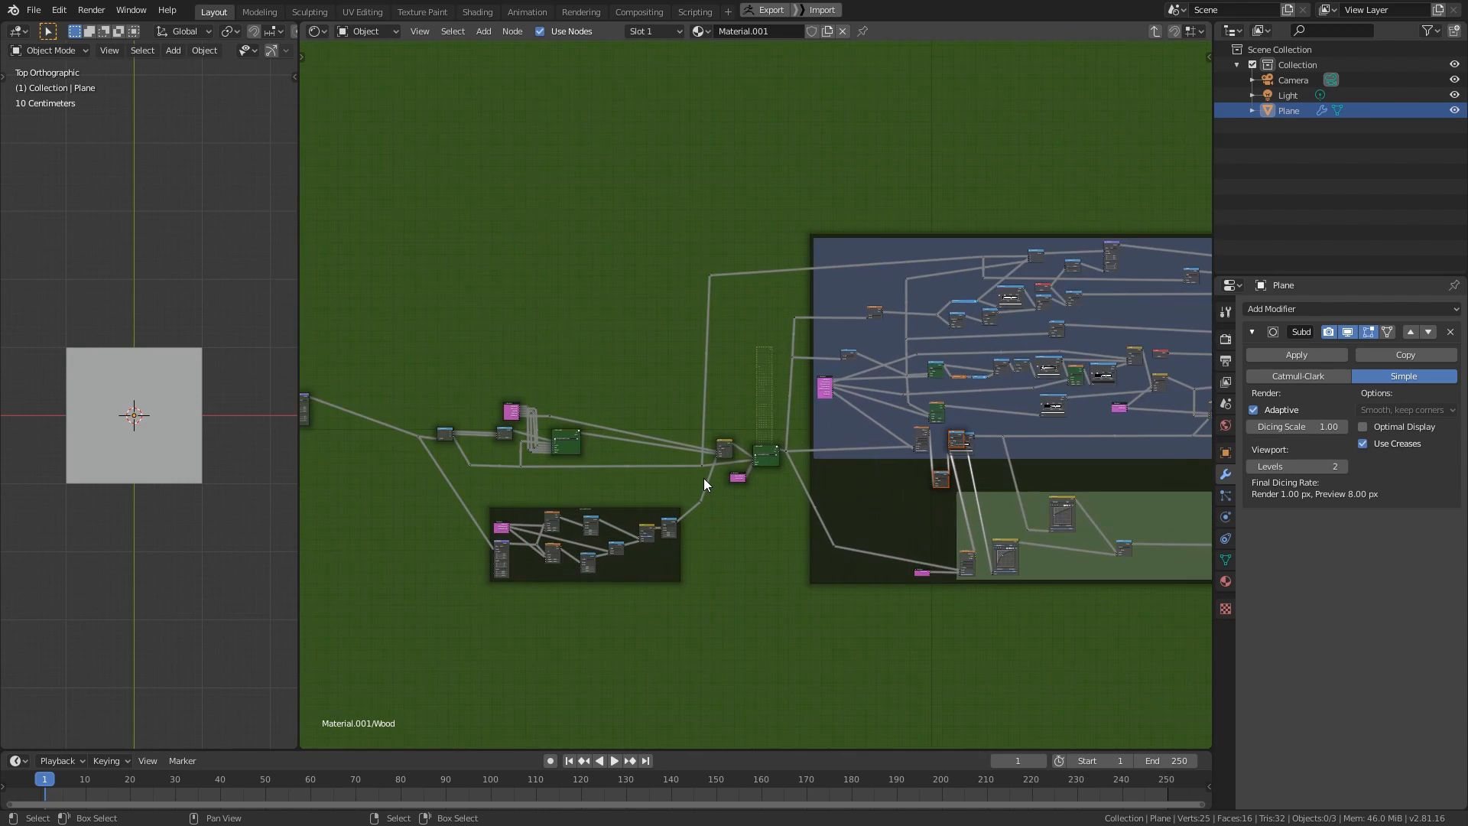
pyautogui.moveTo(505, 501); pyautogui.dragTo(700, 516, button='middle')
pyautogui.scroll(8, 700, 517)
# - Inspect the nodes of the nested Musgrave warp group and return to the Wood group
pyautogui.click(683, 500)
pyautogui.moveTo(690, 420); pyautogui.dragTo(569, 422, button='middle')
pyautogui.press('Tab')
pyautogui.scroll(-8, 767, 456)
pyautogui.moveTo(1082, 426); pyautogui.dragTo(619, 461, button='middle')
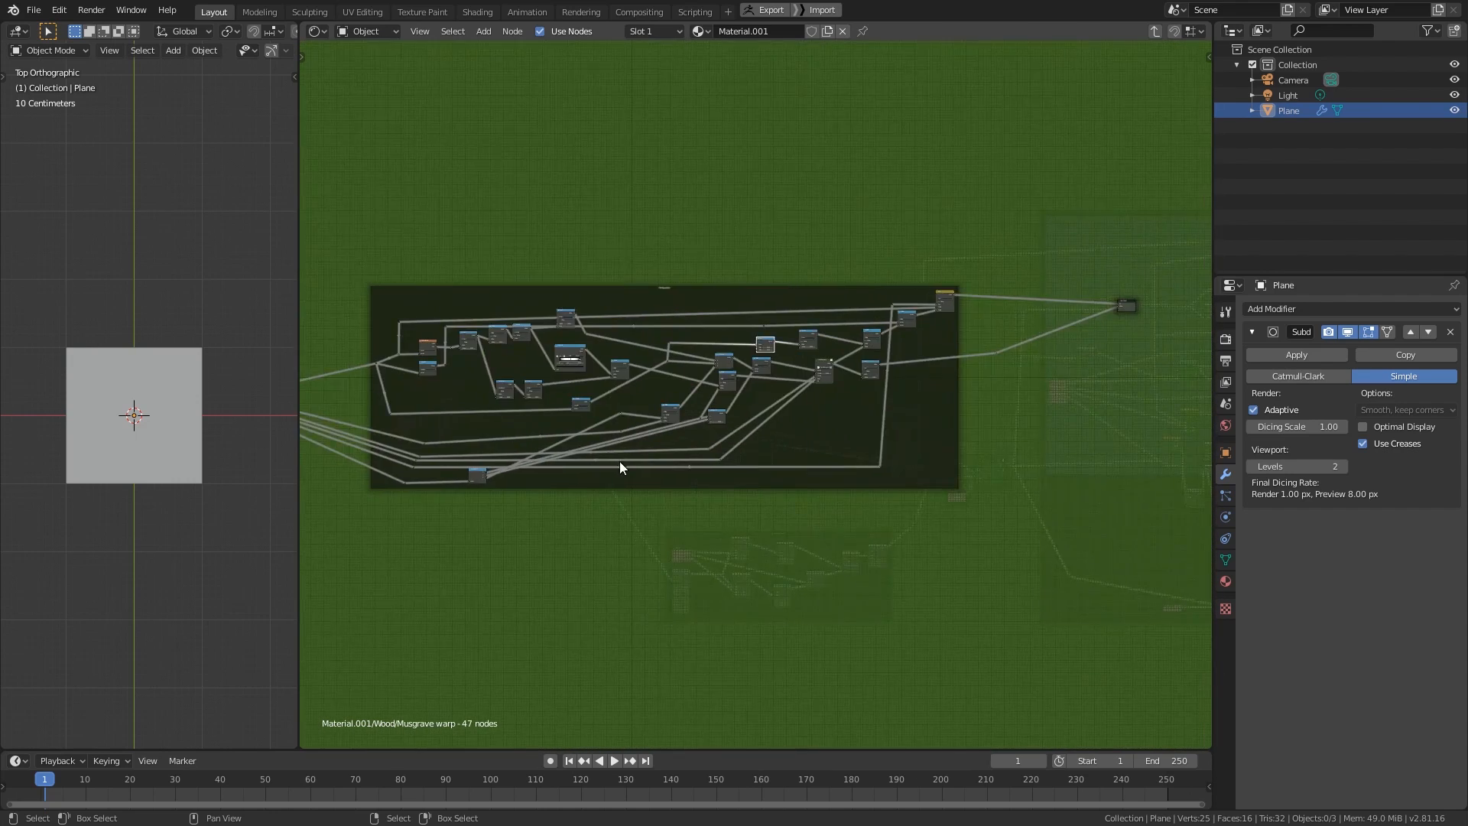
pyautogui.scroll(-3, 621, 461)
pyautogui.press('Tab')
# - Inspect the nested Voronoi warp group and return to the top level of Material.001
pyautogui.moveTo(860, 500); pyautogui.dragTo(763, 512, button='middle')
pyautogui.press('Tab')
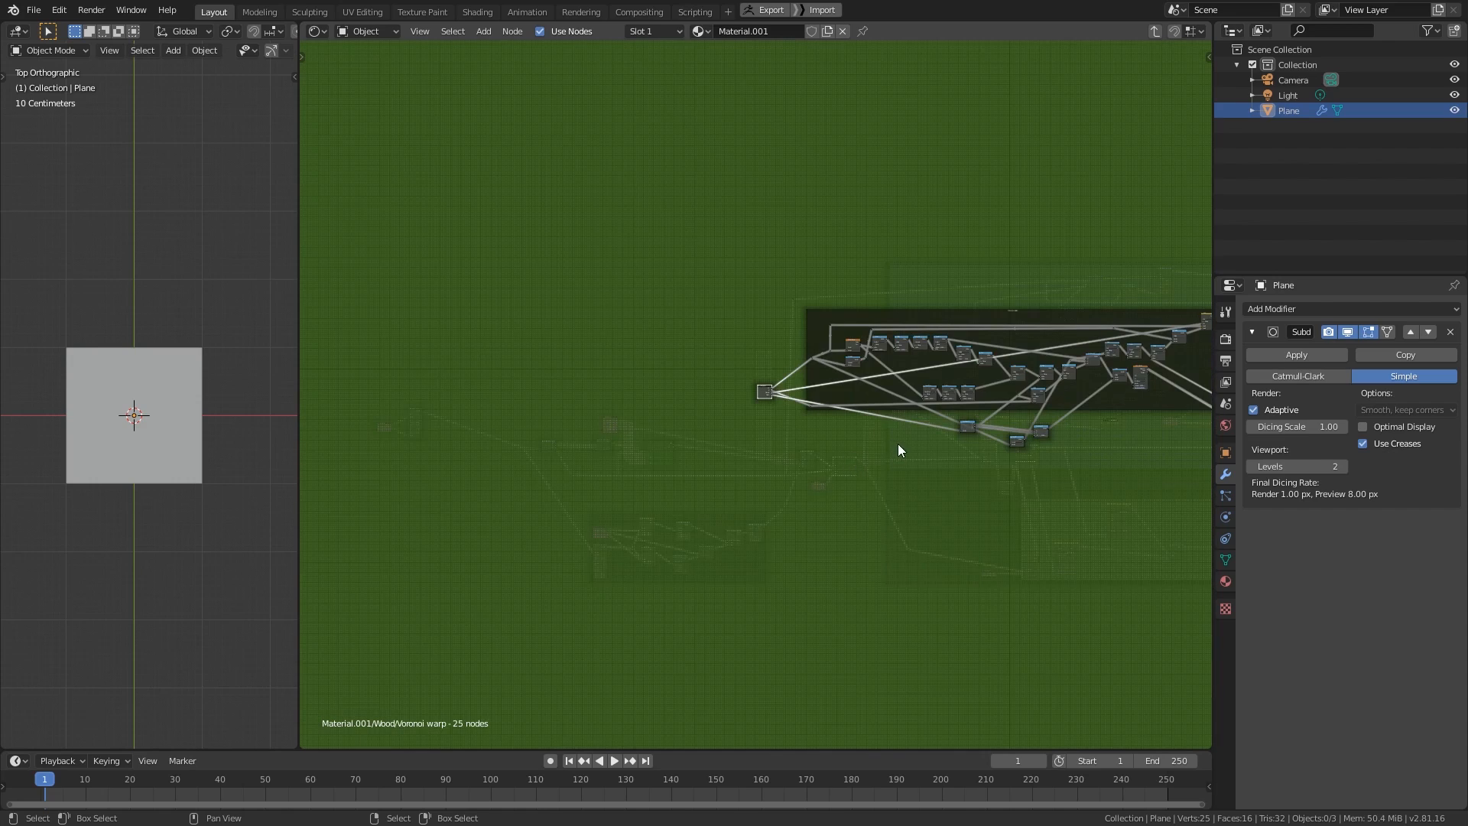
pyautogui.moveTo(897, 443); pyautogui.dragTo(563, 465, button='middle')
pyautogui.press('Tab')
pyautogui.scroll(1, 708, 483)
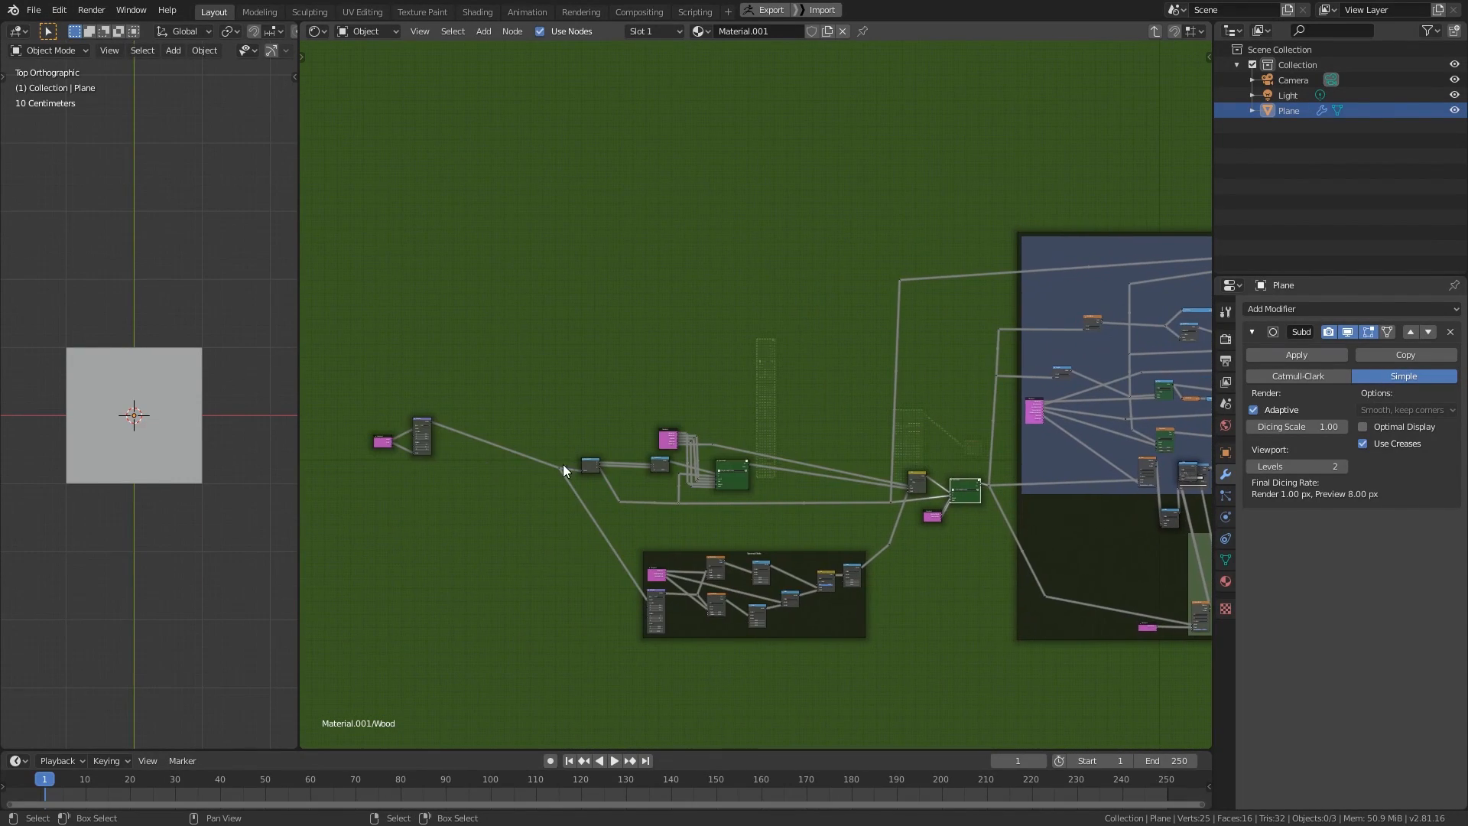
pyautogui.press('Tab')
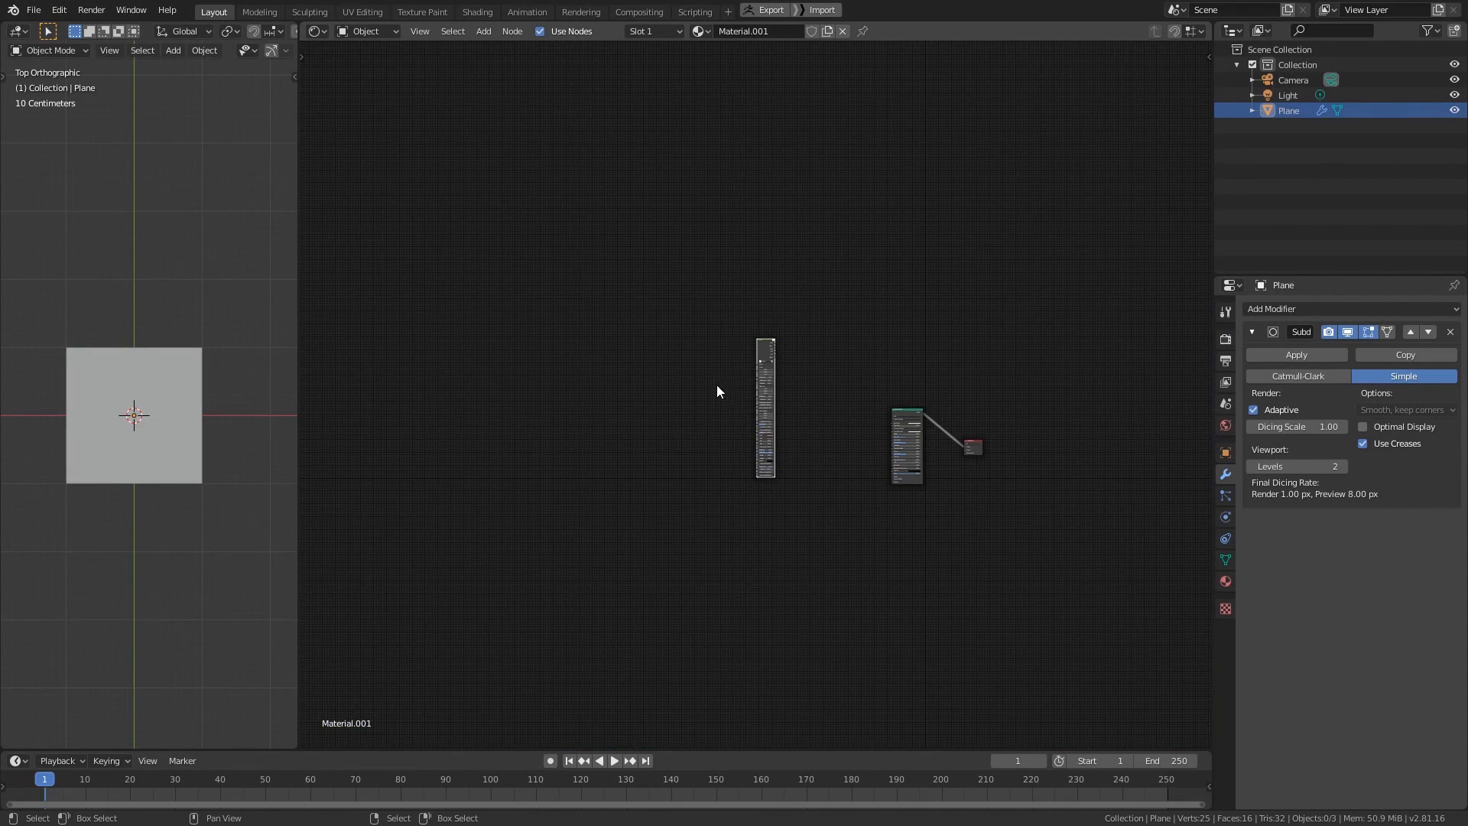
# - Preview the Wood node's Color output directly on the plane with the emission viewer
pyautogui.scroll(5, 717, 391)
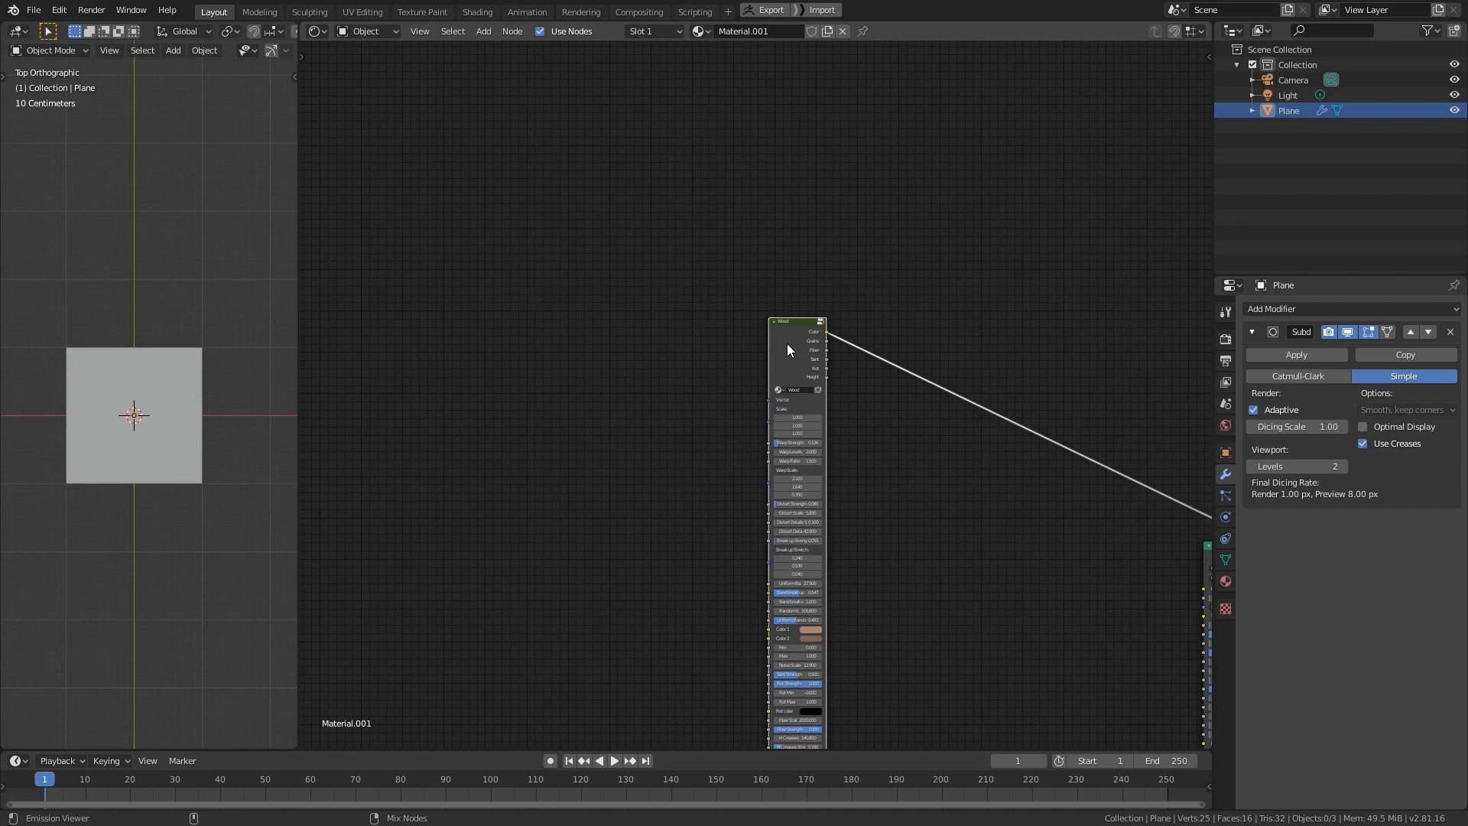
pyautogui.moveTo(815, 389); pyautogui.dragTo(851, 465, button='middle')
pyautogui.scroll(3, 761, 398)
pyautogui.moveTo(826, 389); pyautogui.dragTo(887, 362, button='middle')
pyautogui.moveTo(572, 441); pyautogui.dragTo(724, 434, button='middle')
# - Add a UV Map node, connect its UV output to the Wood node's Vector input, and move it farther away
pyautogui.hotkey('shift', 'a')
pyautogui.moveTo(625, 299)
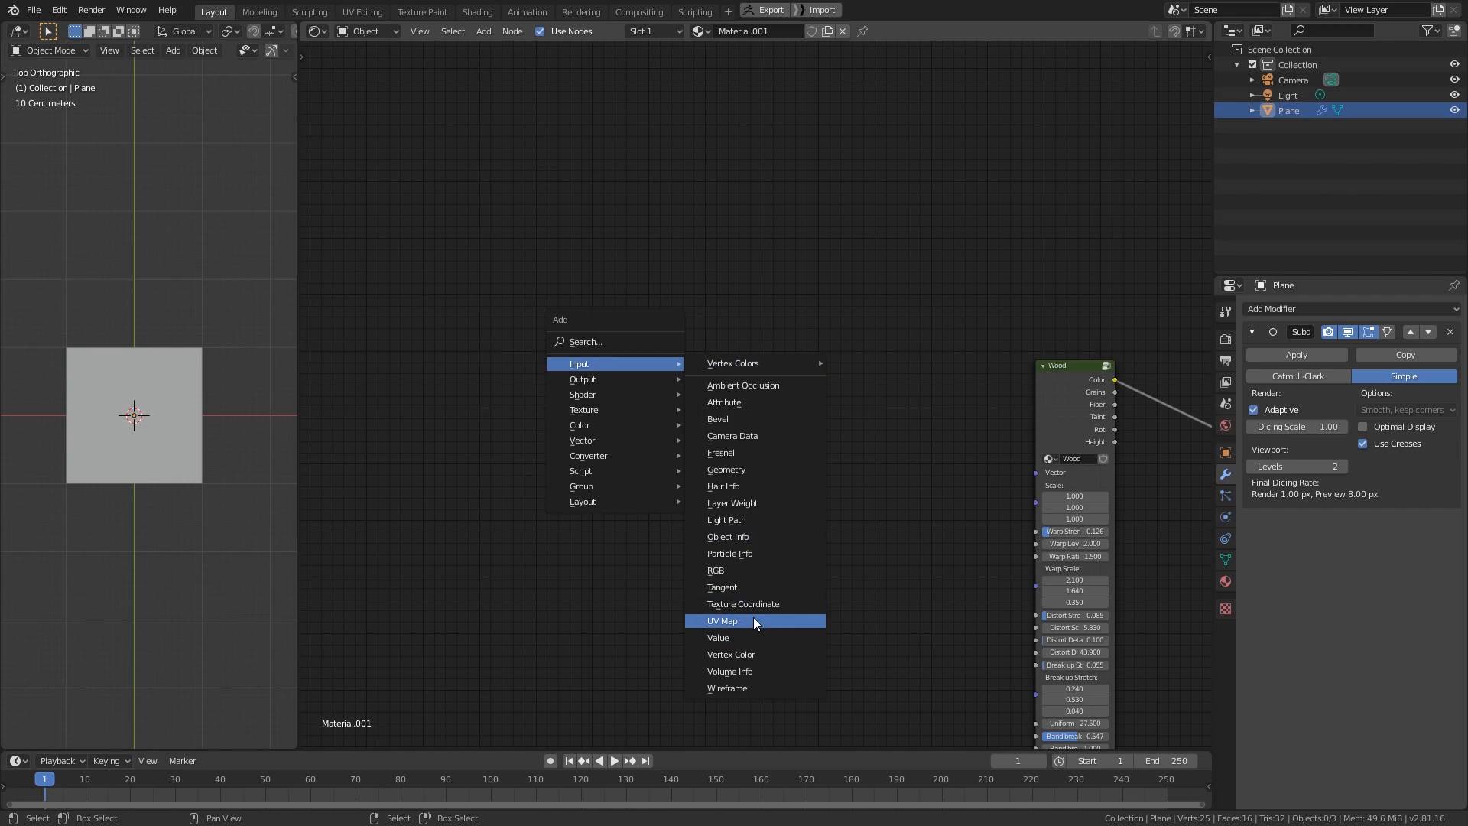
pyautogui.click(754, 620)
pyautogui.click(652, 459)
pyautogui.moveTo(634, 445); pyautogui.dragTo(1035, 473)
pyautogui.moveTo(577, 449); pyautogui.dragTo(447, 443)
pyautogui.moveTo(1104, 429); pyautogui.dragTo(906, 448, button='middle')
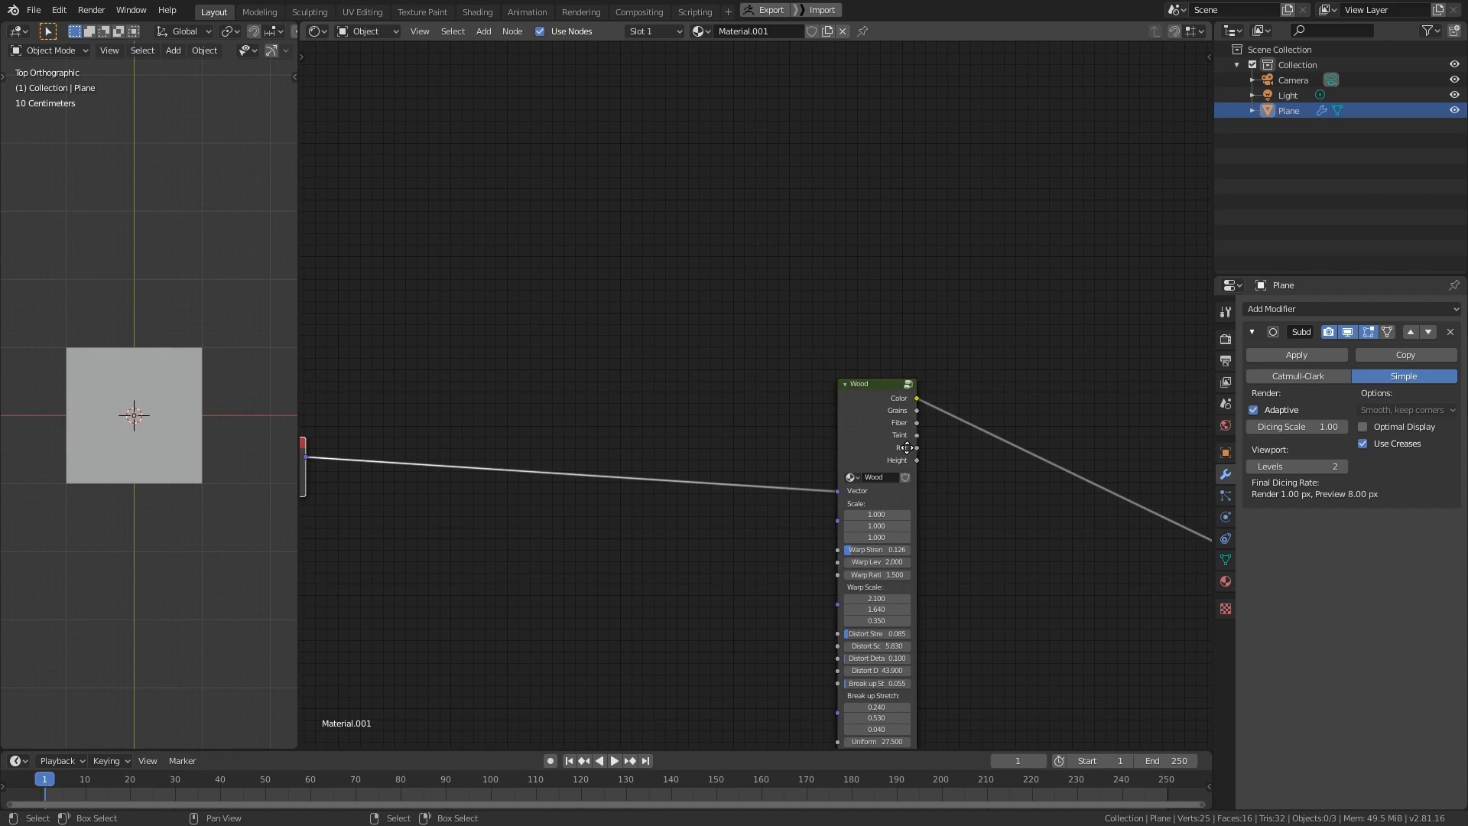
# - Switch the 3D viewport to rendered shading and frame the plane larger
pyautogui.press('z')
pyautogui.click(171, 291)
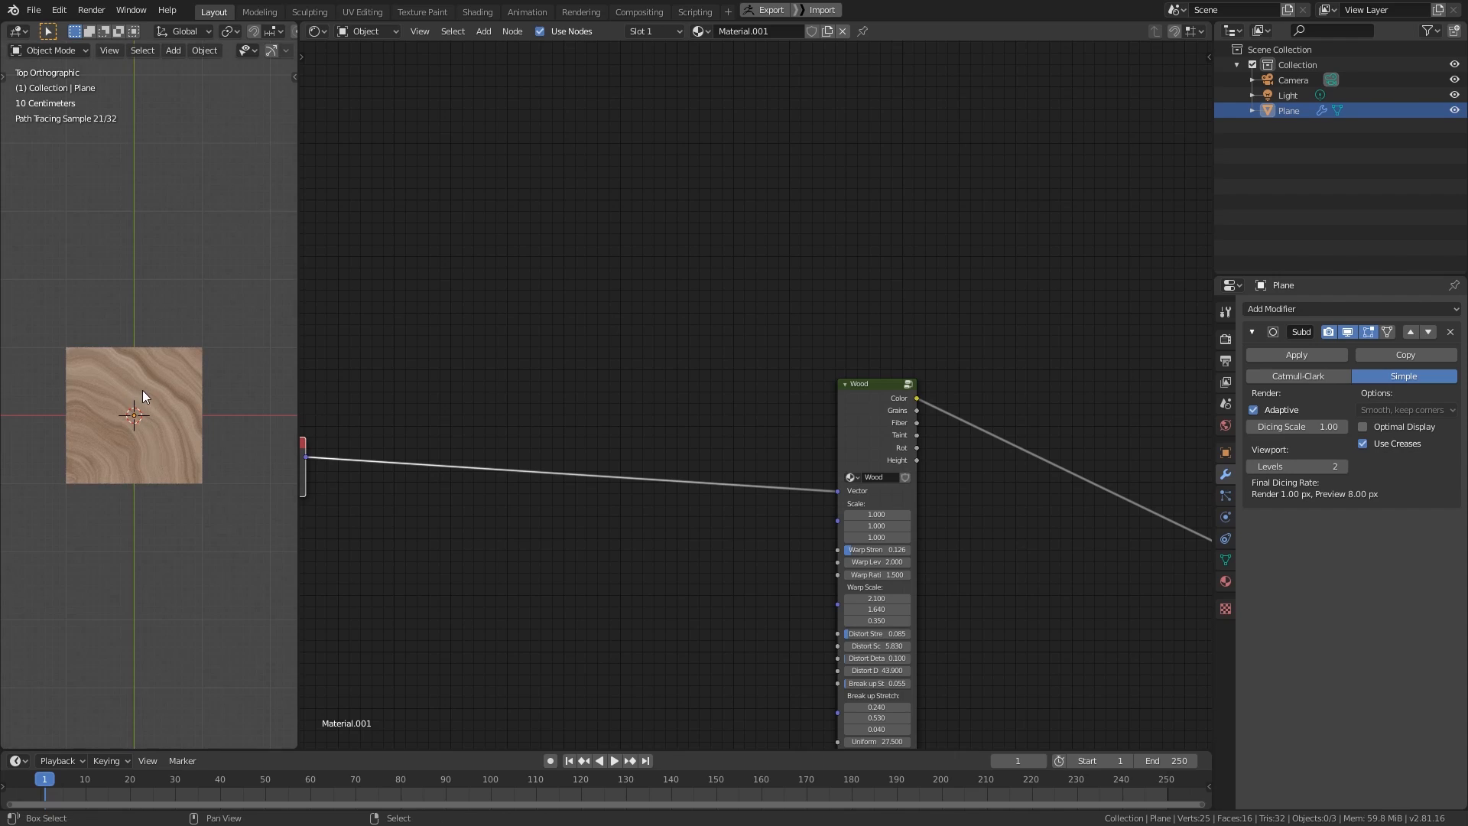
pyautogui.keyDown('shift'); pyautogui.moveTo(142, 390); pyautogui.dragTo(168, 402, button='middle'); pyautogui.keyUp('shift')
pyautogui.scroll(4, 115, 447)
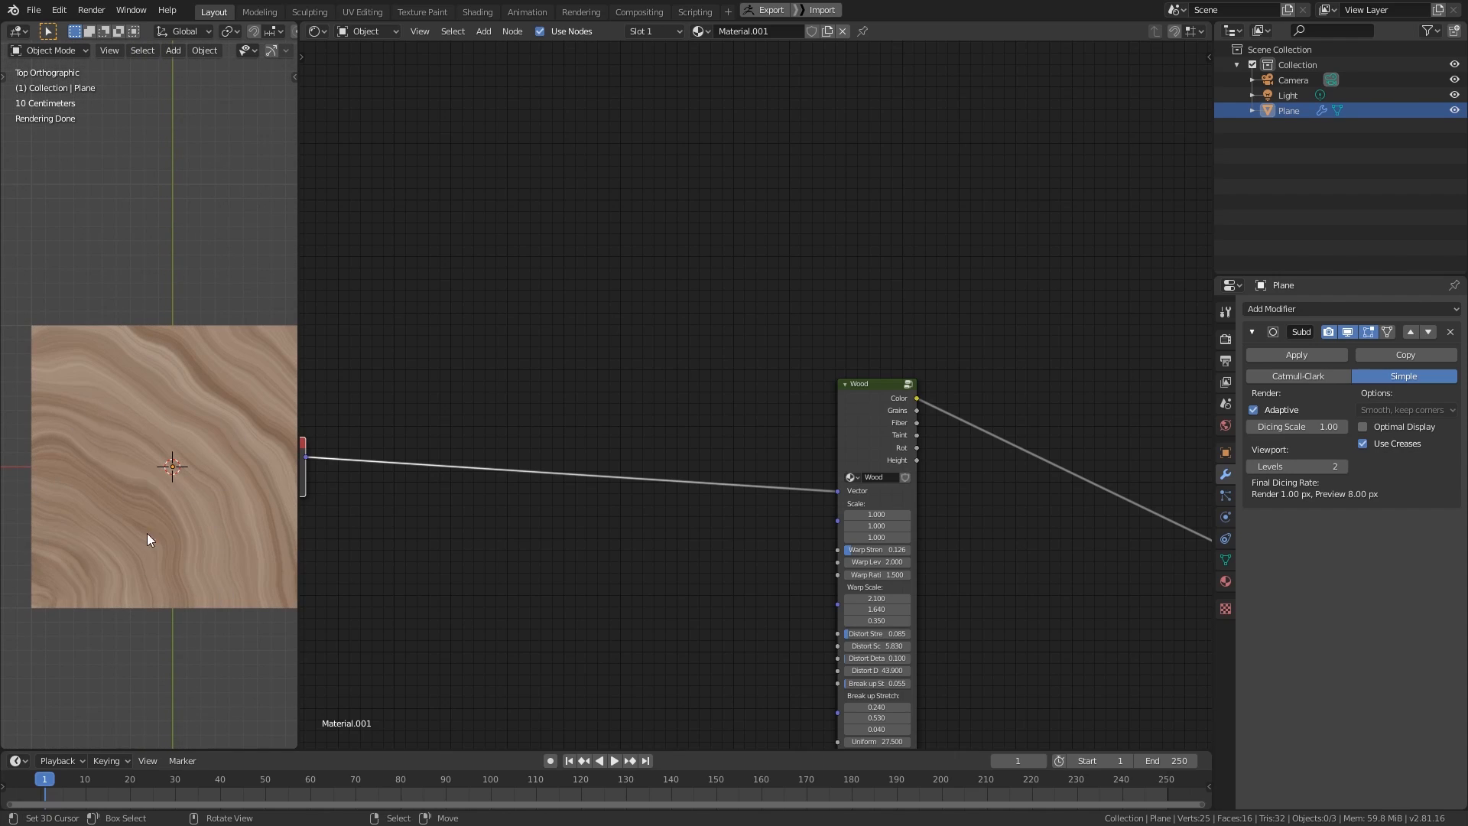
# - Widen the gap beside the UV Map node and insert a Mapping node between it and the Wood node
pyautogui.moveTo(474, 399); pyautogui.dragTo(854, 356, button='middle')
pyautogui.moveTo(660, 410); pyautogui.dragTo(518, 412)
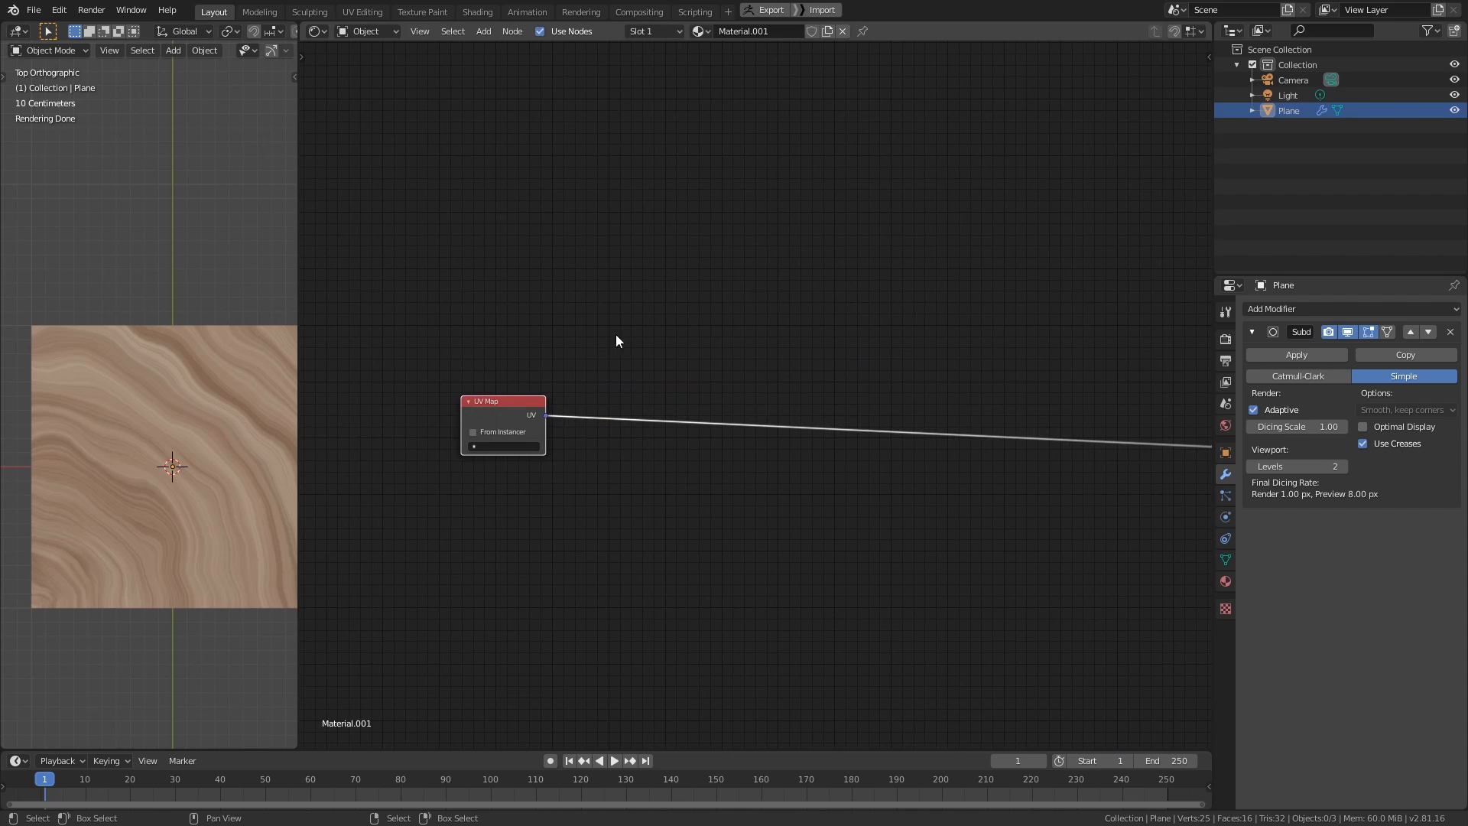
pyautogui.moveTo(929, 315); pyautogui.dragTo(833, 324, button='middle')
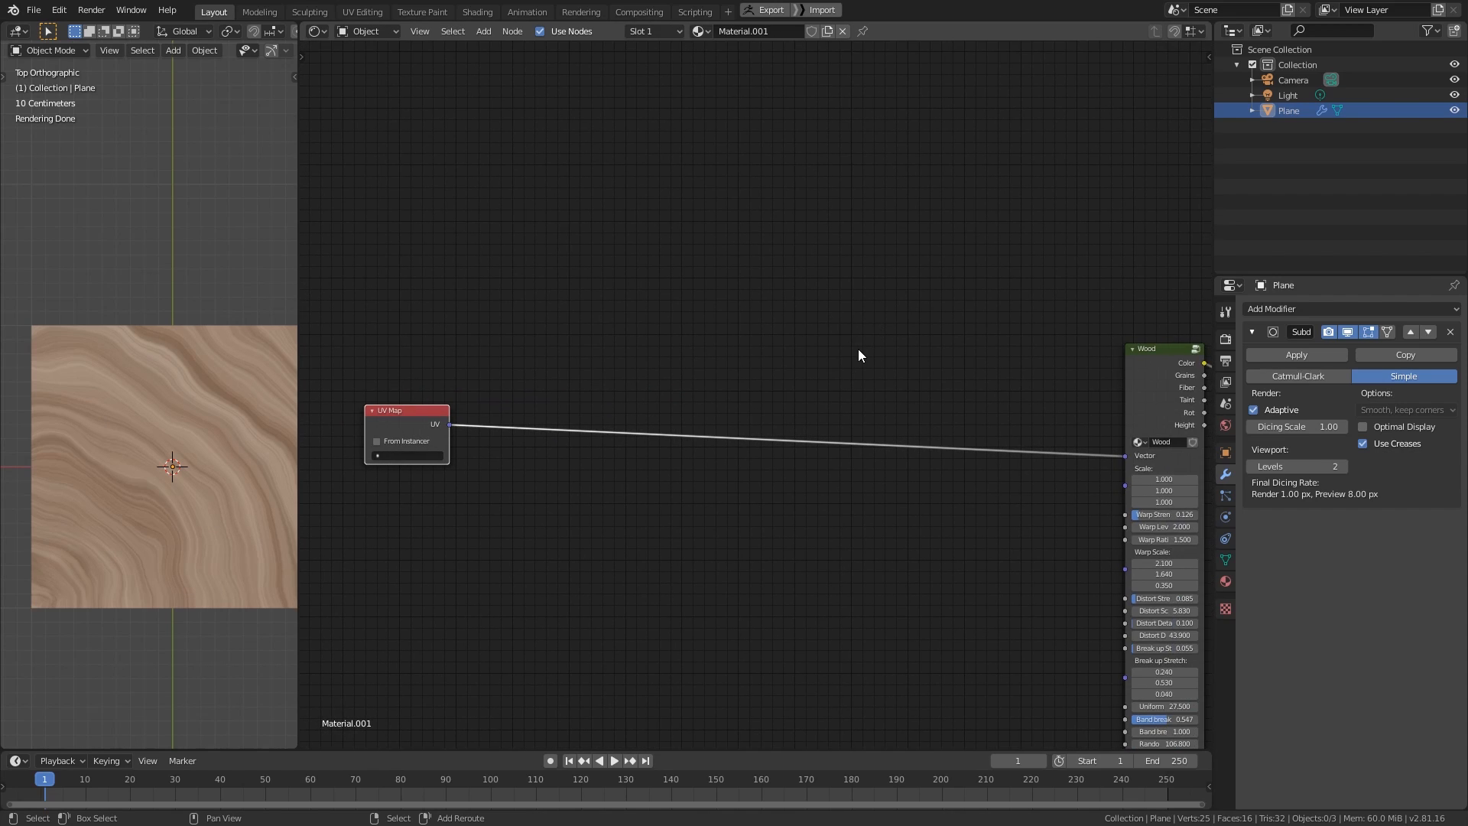
pyautogui.hotkey('shift', 'a')
pyautogui.moveTo(824, 422)
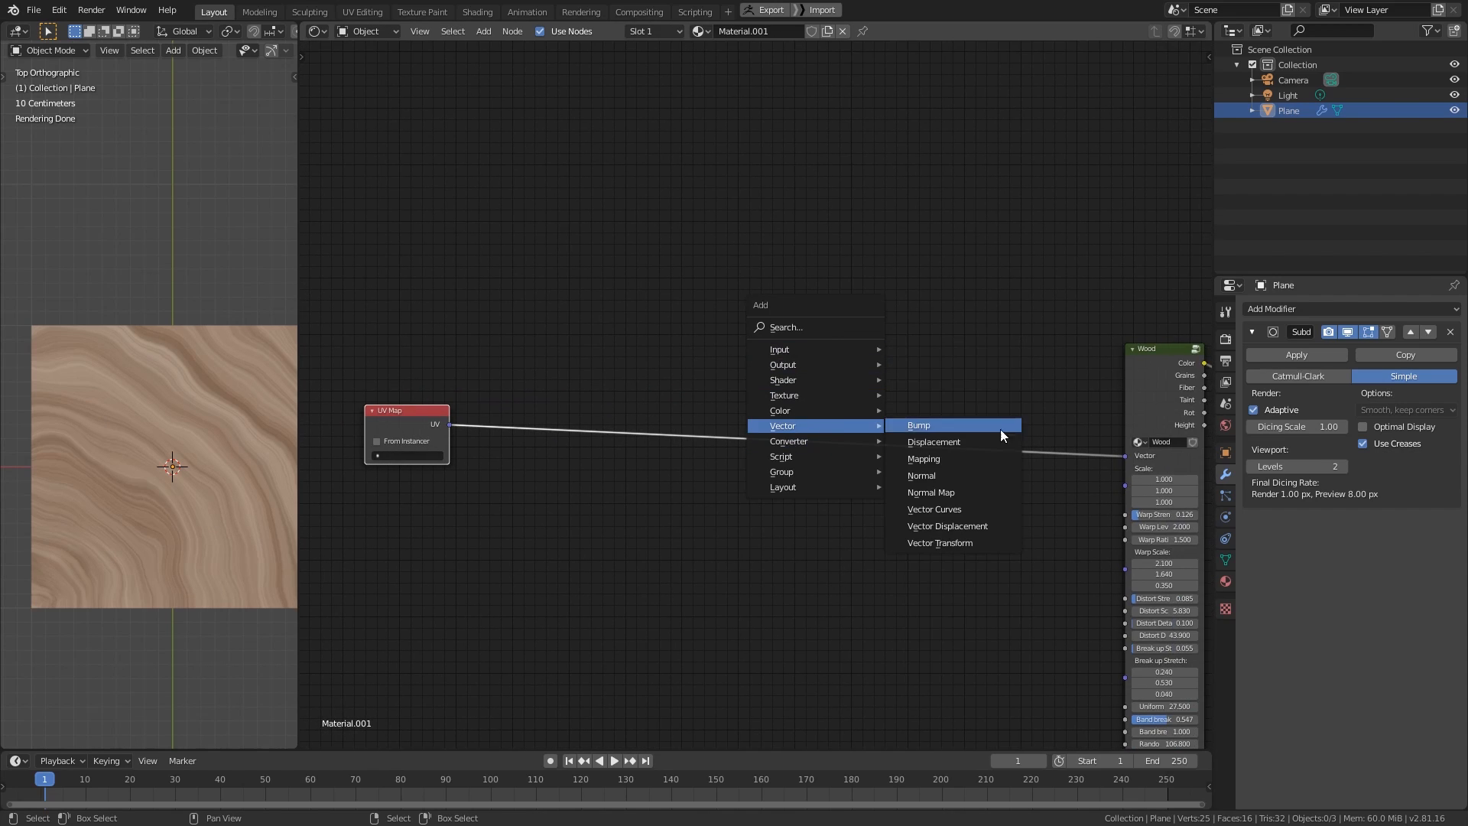
pyautogui.click(983, 457)
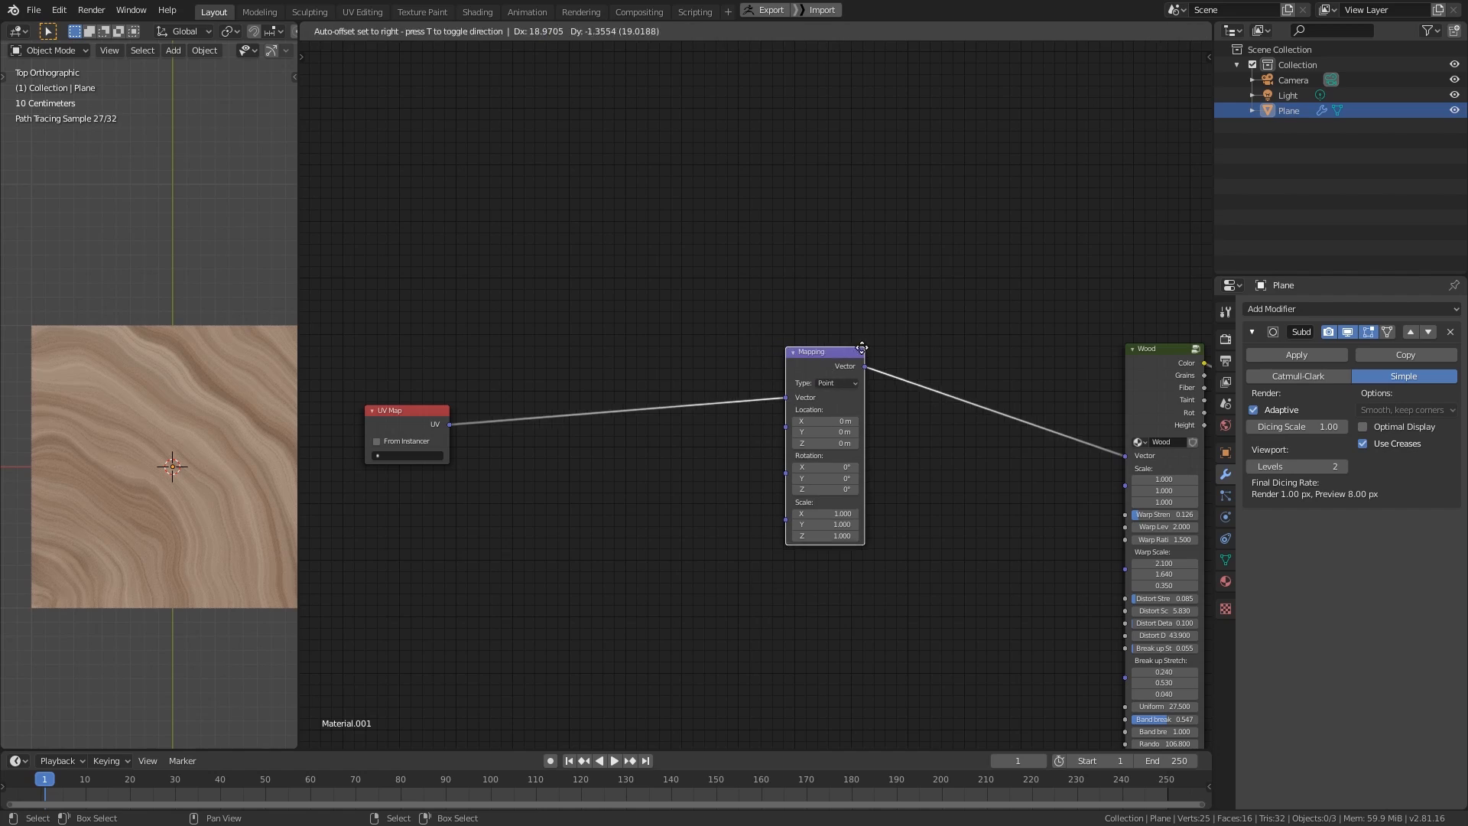
pyautogui.click(848, 321)
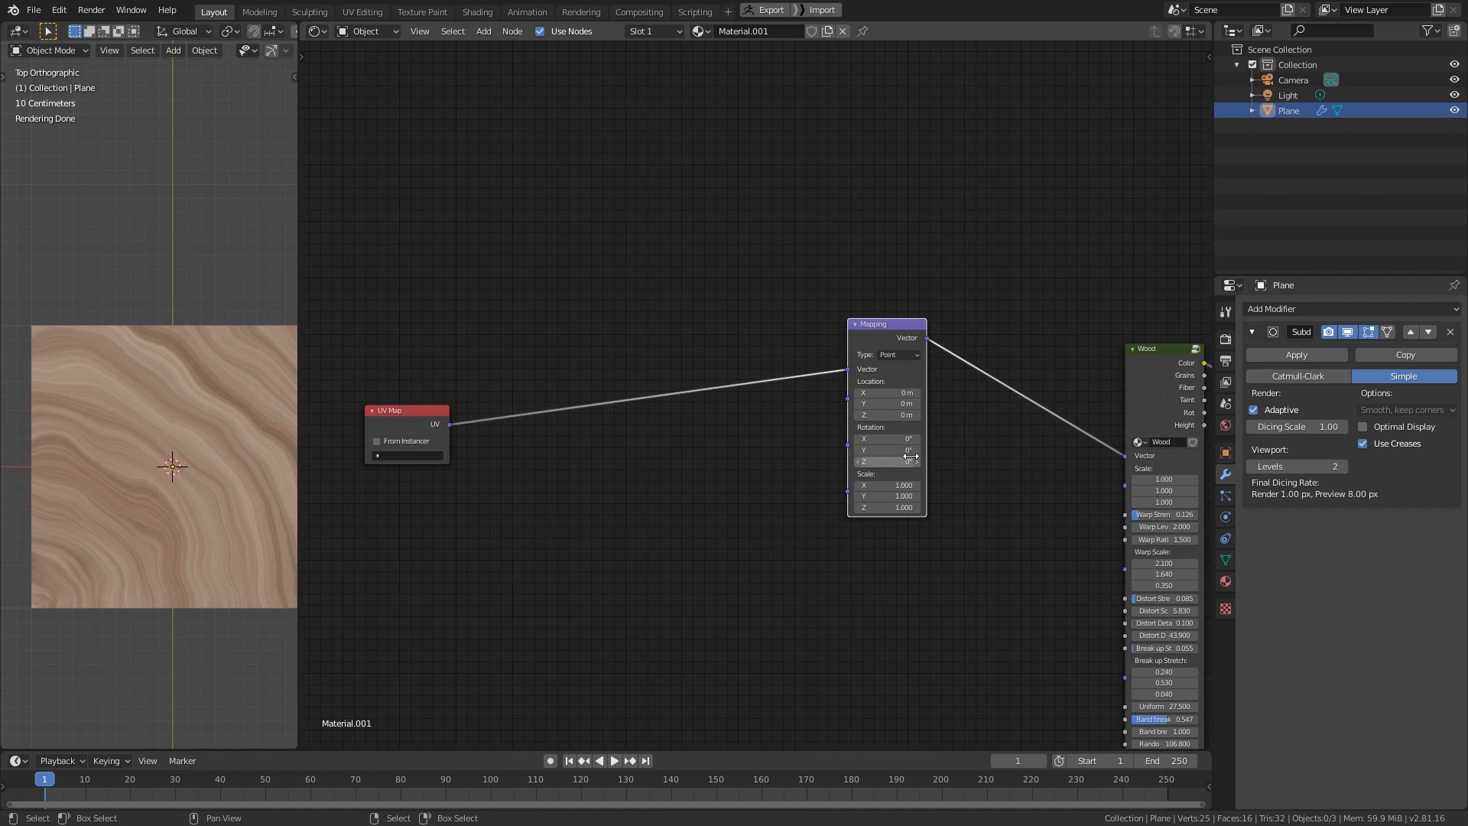
# - Set the Mapping node's X rotation to 90°
pyautogui.moveTo(892, 434); pyautogui.dragTo(904, 450, button='middle')
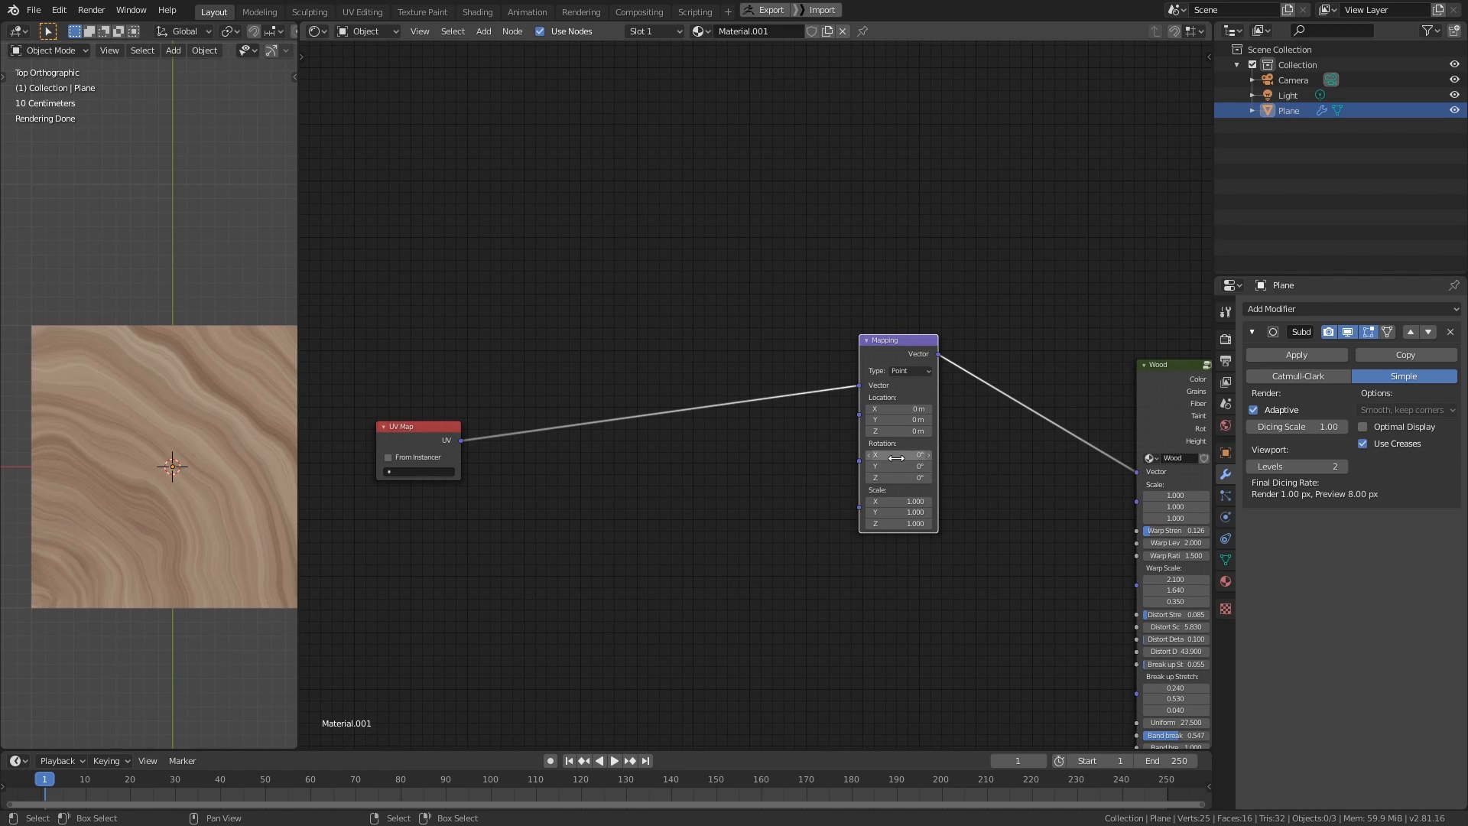
pyautogui.click(900, 455)
pyautogui.write('90')
pyautogui.press('Return')
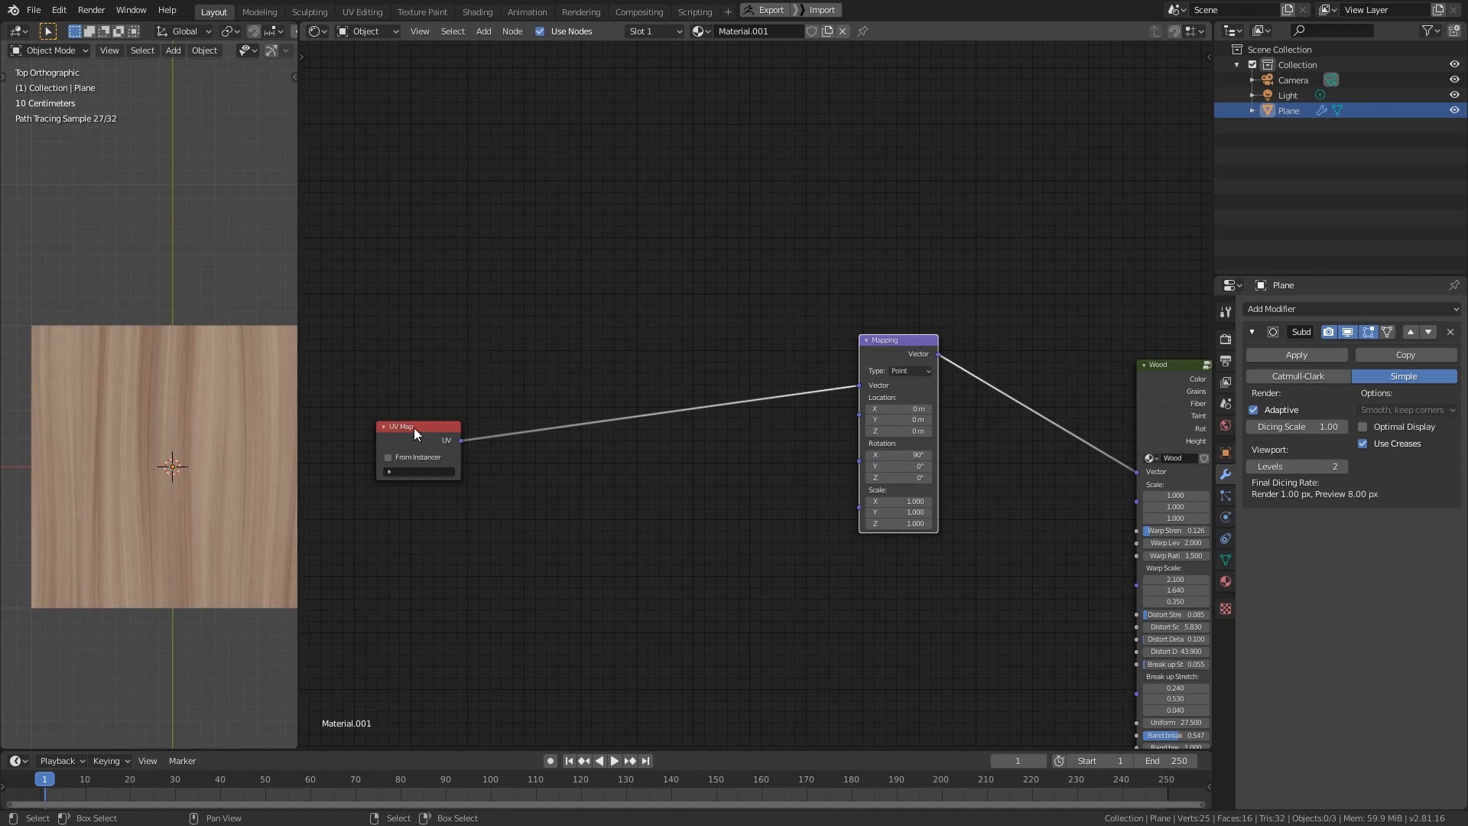
# - Move the Wood node up level with the Mapping node's output and set its Warp Strength to 0.468
pyautogui.moveTo(975, 543); pyautogui.dragTo(858, 532, button='middle')
pyautogui.moveTo(1050, 386); pyautogui.dragTo(1049, 263)
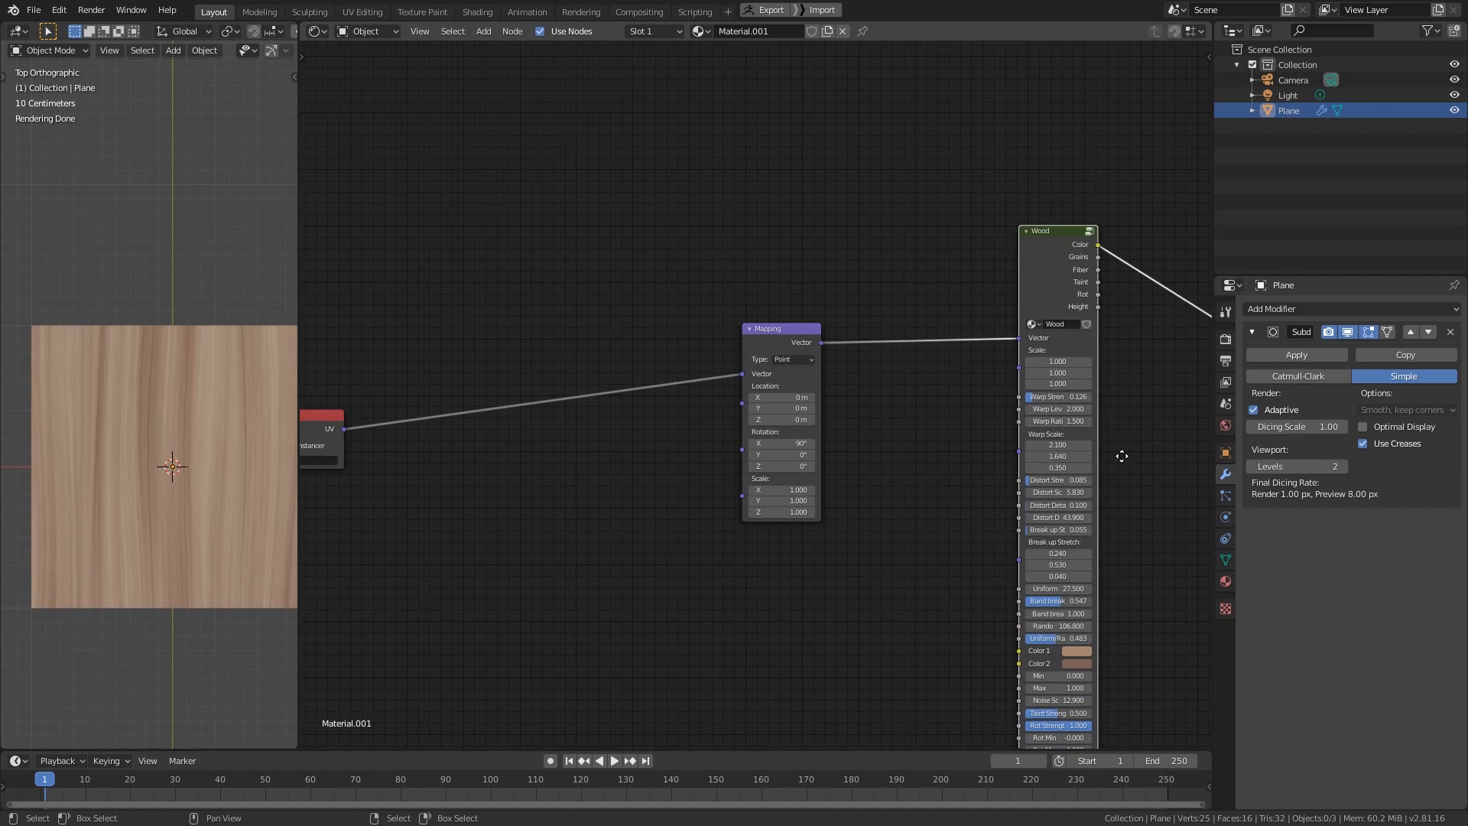
pyautogui.moveTo(1120, 455); pyautogui.dragTo(1018, 411, button='middle')
pyautogui.scroll(3, 1030, 424)
pyautogui.moveTo(1006, 336)
pyautogui.mouseDown()
pyautogui.moveTo(1036, 337)
pyautogui.moveTo(1001, 339)
pyautogui.mouseUp()
pyautogui.moveTo(1000, 339); pyautogui.dragTo(914, 434, button='middle')
pyautogui.scroll(2, 935, 420)
# - Set all three Scale values of the Wood node to 4 and its Warp Strength to 0.301
pyautogui.moveTo(938, 415); pyautogui.dragTo(944, 429)
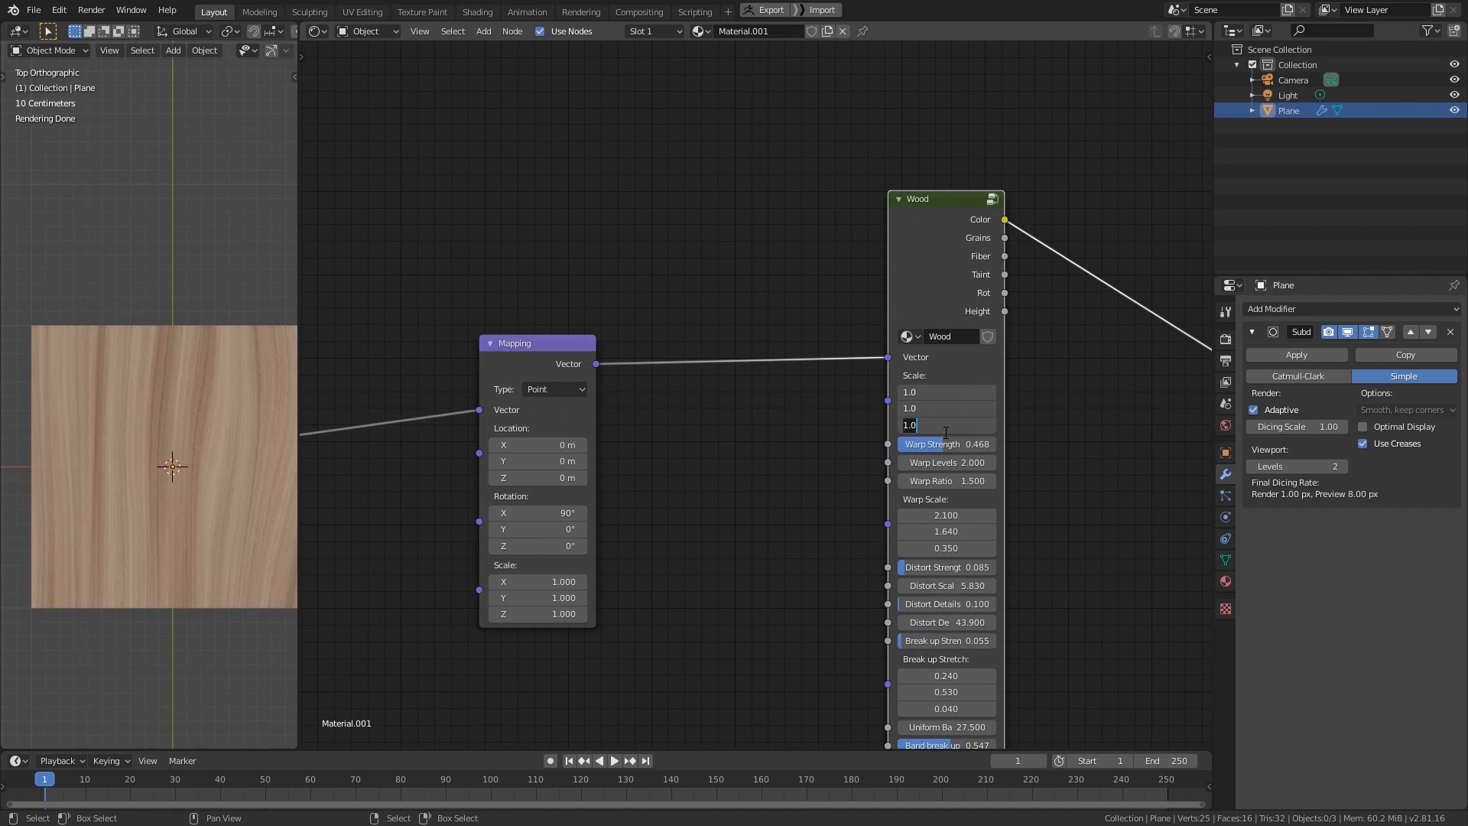
pyautogui.write('4')
pyautogui.press('Return')
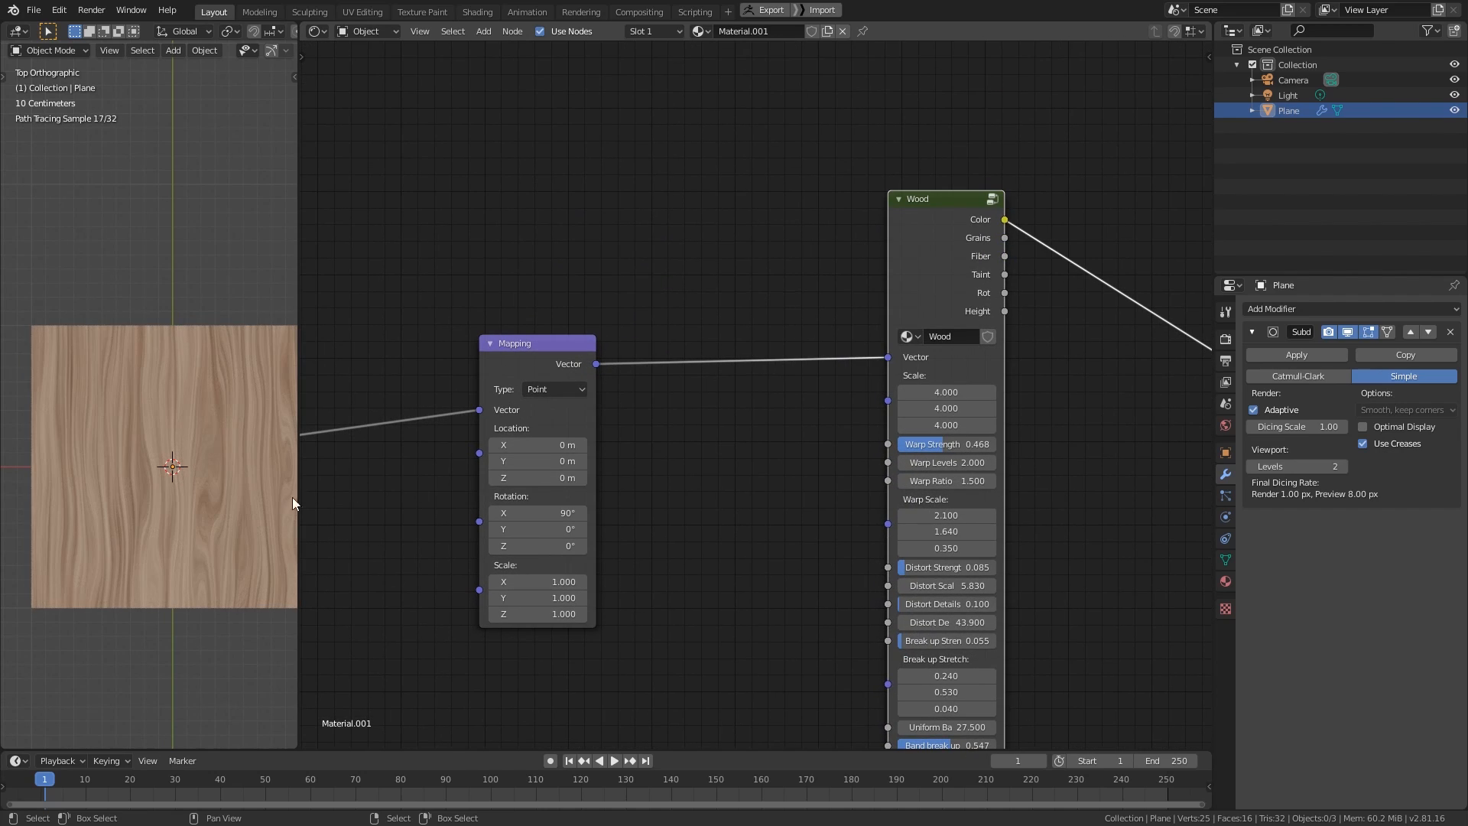
pyautogui.moveTo(948, 444); pyautogui.dragTo(925, 445)
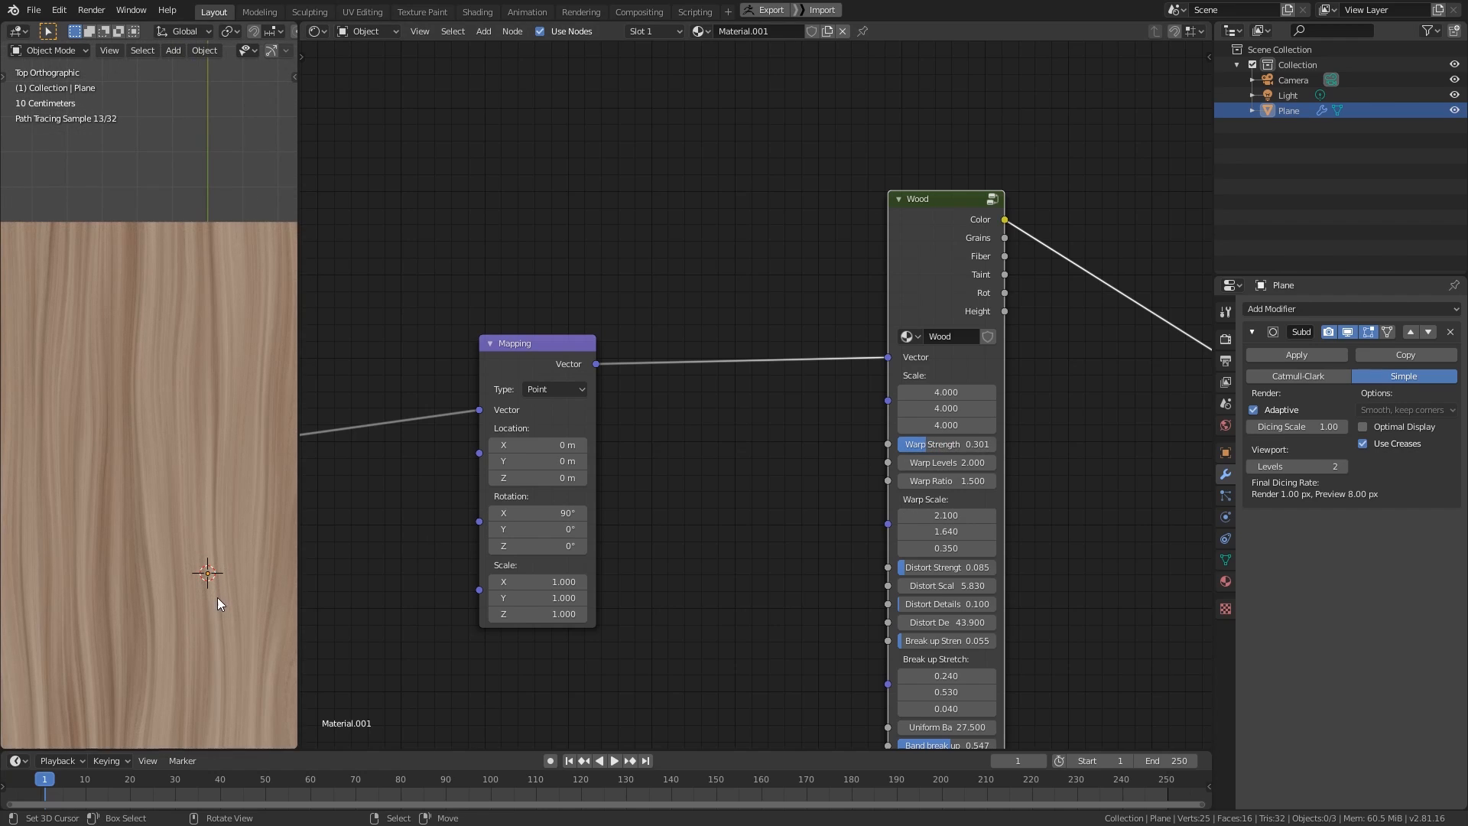
# - Spread the chain by moving the UV Map node farther away and the Mapping node closer to the Wood node
pyautogui.moveTo(737, 495); pyautogui.dragTo(1009, 490, button='middle')
pyautogui.scroll(-3, 1009, 490)
pyautogui.moveTo(451, 523); pyautogui.dragTo(690, 489, button='middle')
pyautogui.moveTo(646, 456); pyautogui.dragTo(519, 396)
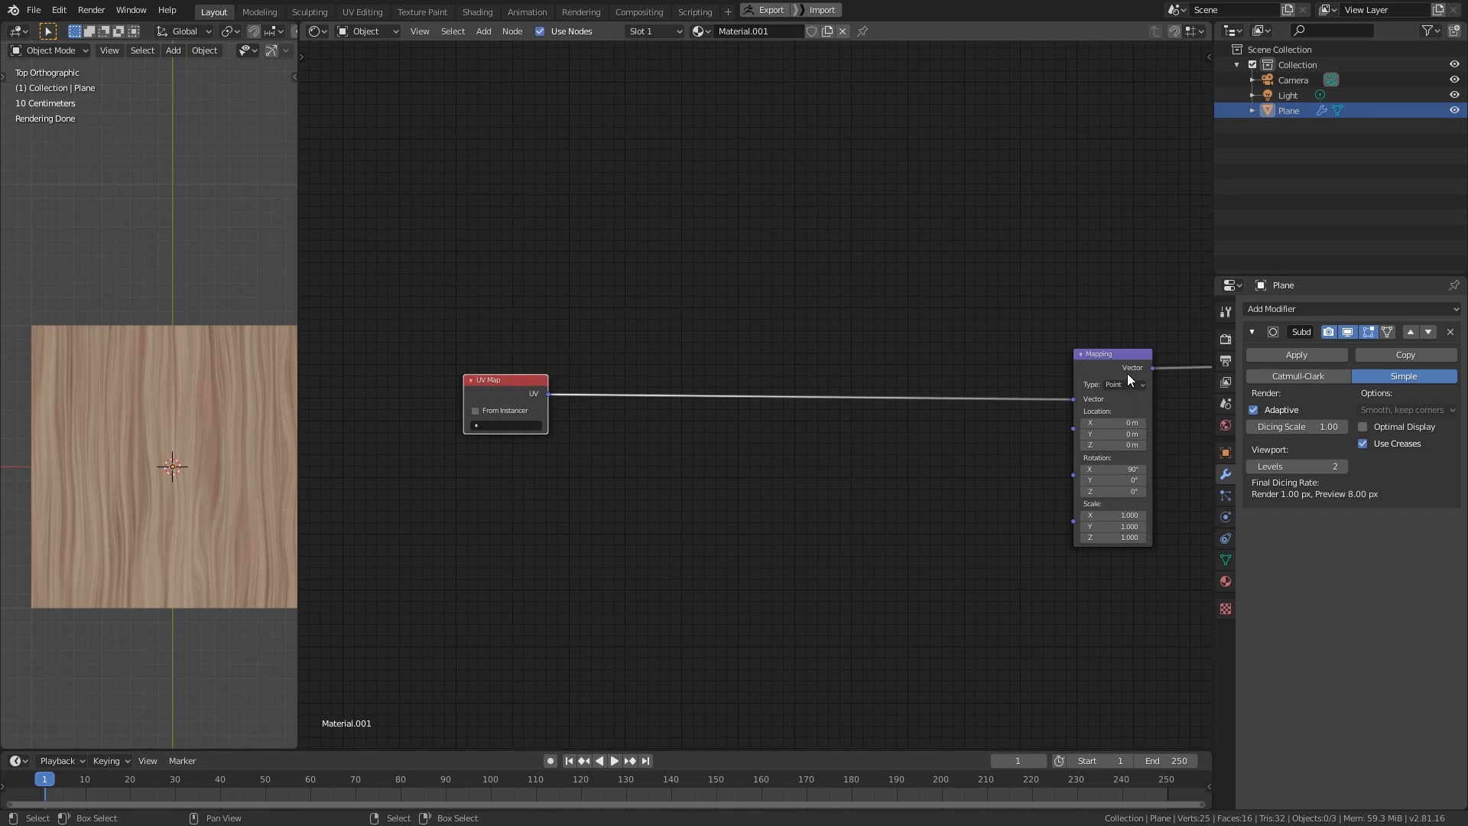
pyautogui.moveTo(1126, 371)
pyautogui.mouseDown()
pyautogui.moveTo(684, 360)
pyautogui.moveTo(1130, 352)
pyautogui.mouseUp()
pyautogui.moveTo(1130, 358); pyautogui.dragTo(787, 396, button='middle')
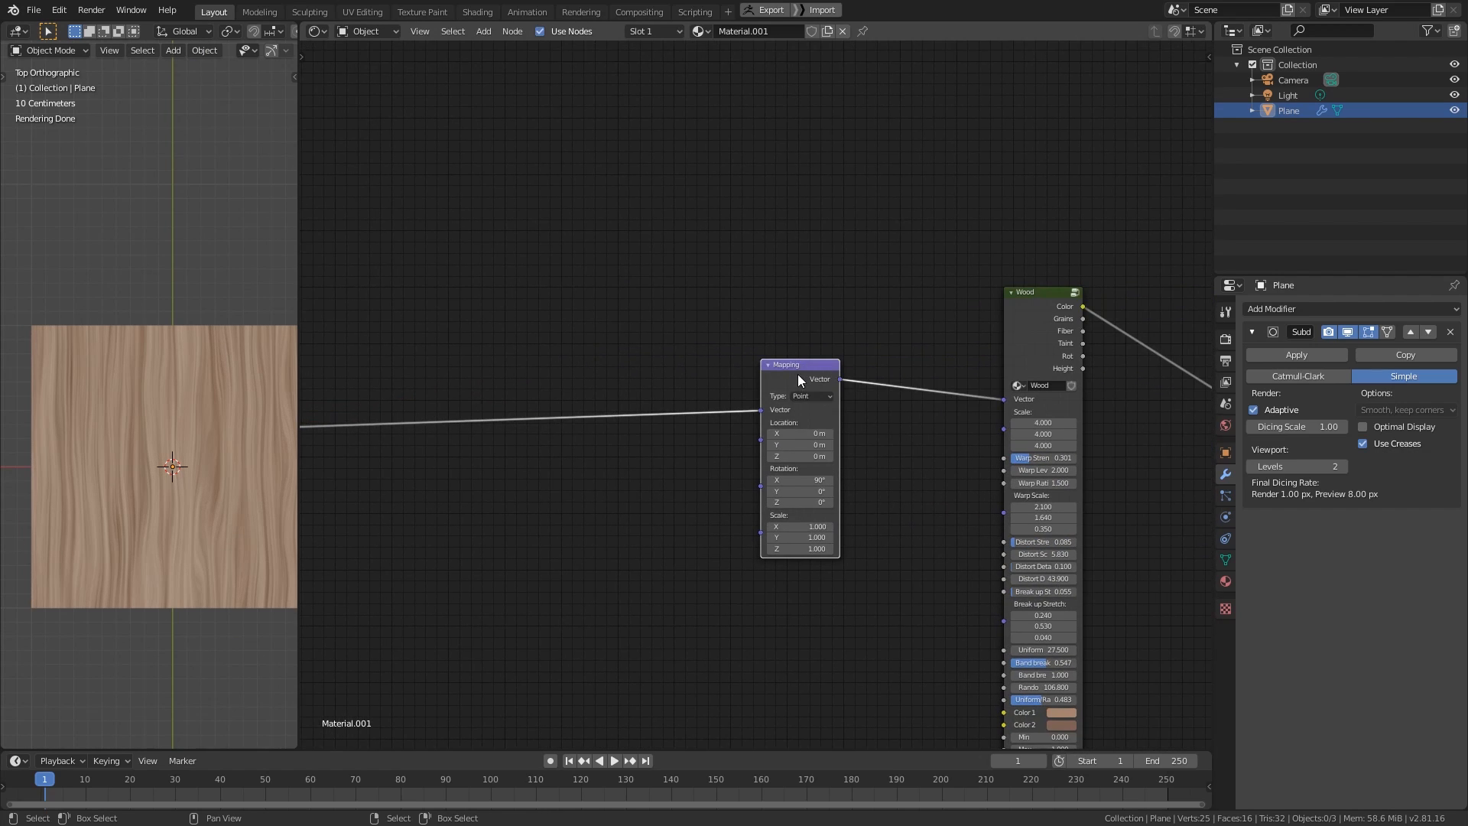
pyautogui.moveTo(796, 381); pyautogui.dragTo(875, 404)
pyautogui.moveTo(663, 417); pyautogui.dragTo(897, 423, button='middle')
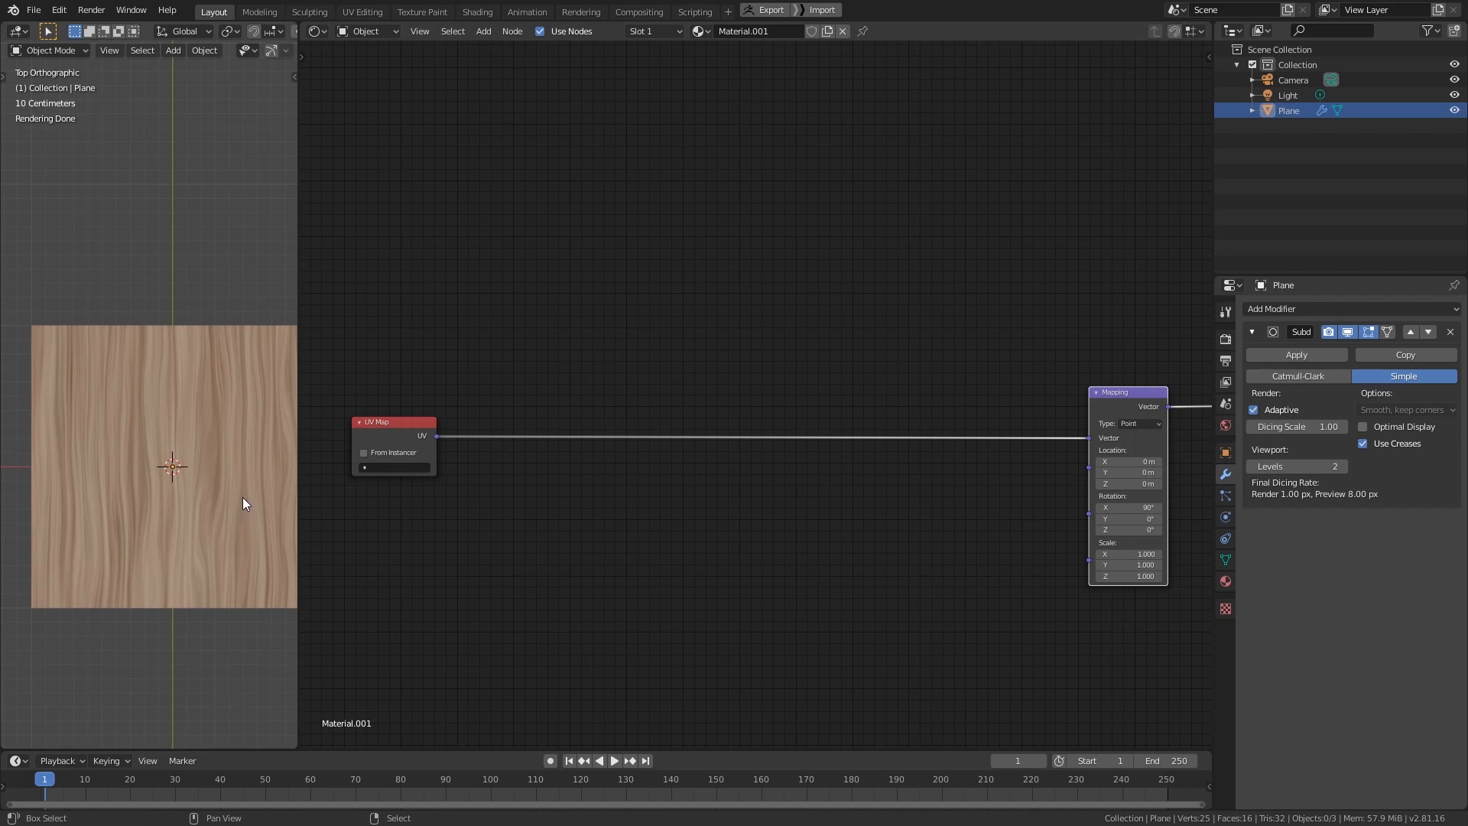
# - Shift the UV Map node aside and insert a Separate XYZ node on the link between it and the Mapping node
pyautogui.keyDown('shift'); pyautogui.moveTo(242, 497); pyautogui.dragTo(229, 493, button='middle'); pyautogui.keyUp('shift')
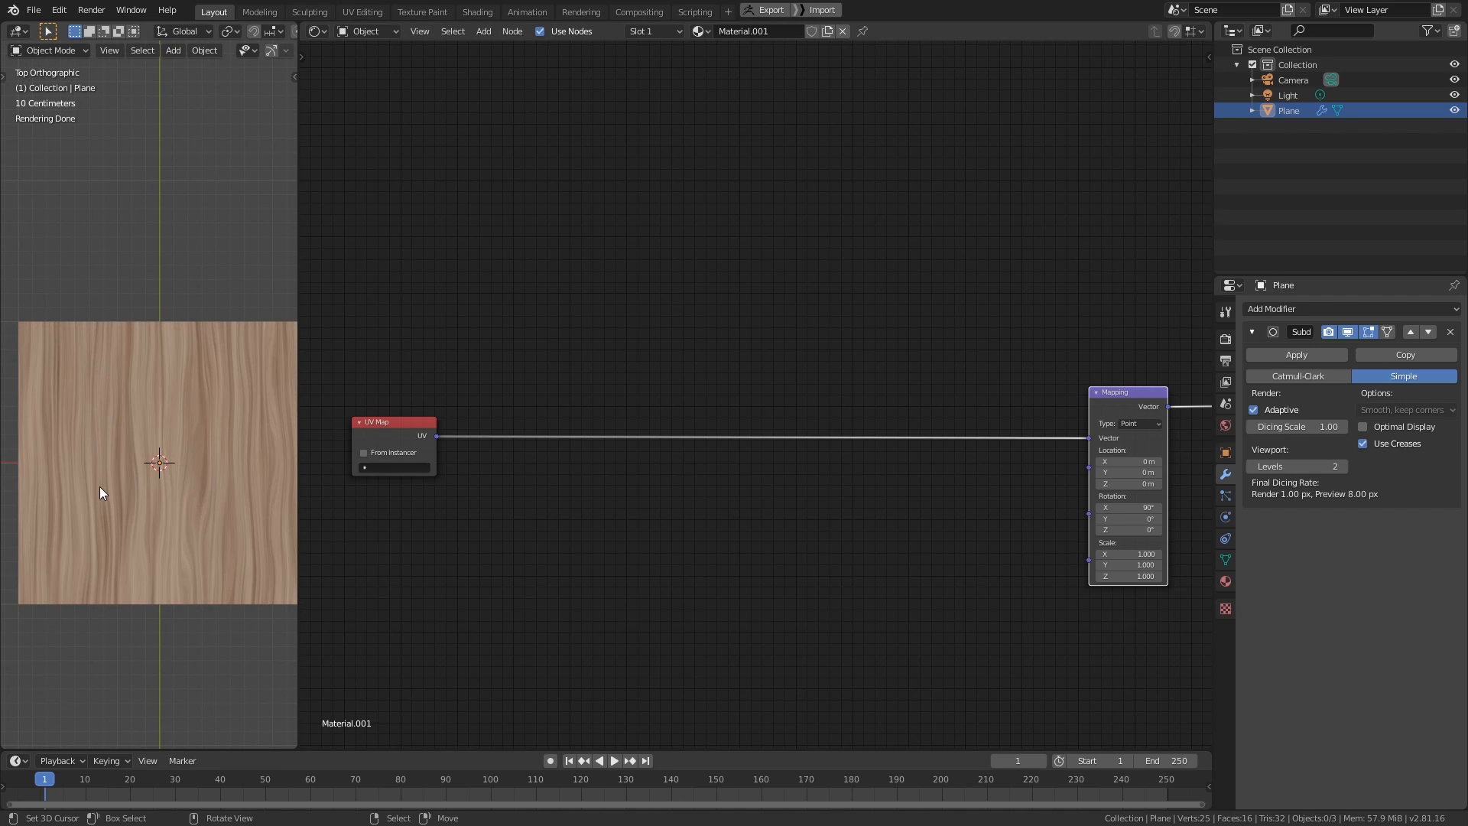
pyautogui.moveTo(691, 530); pyautogui.dragTo(921, 514, button='middle')
pyautogui.scroll(4, 727, 541)
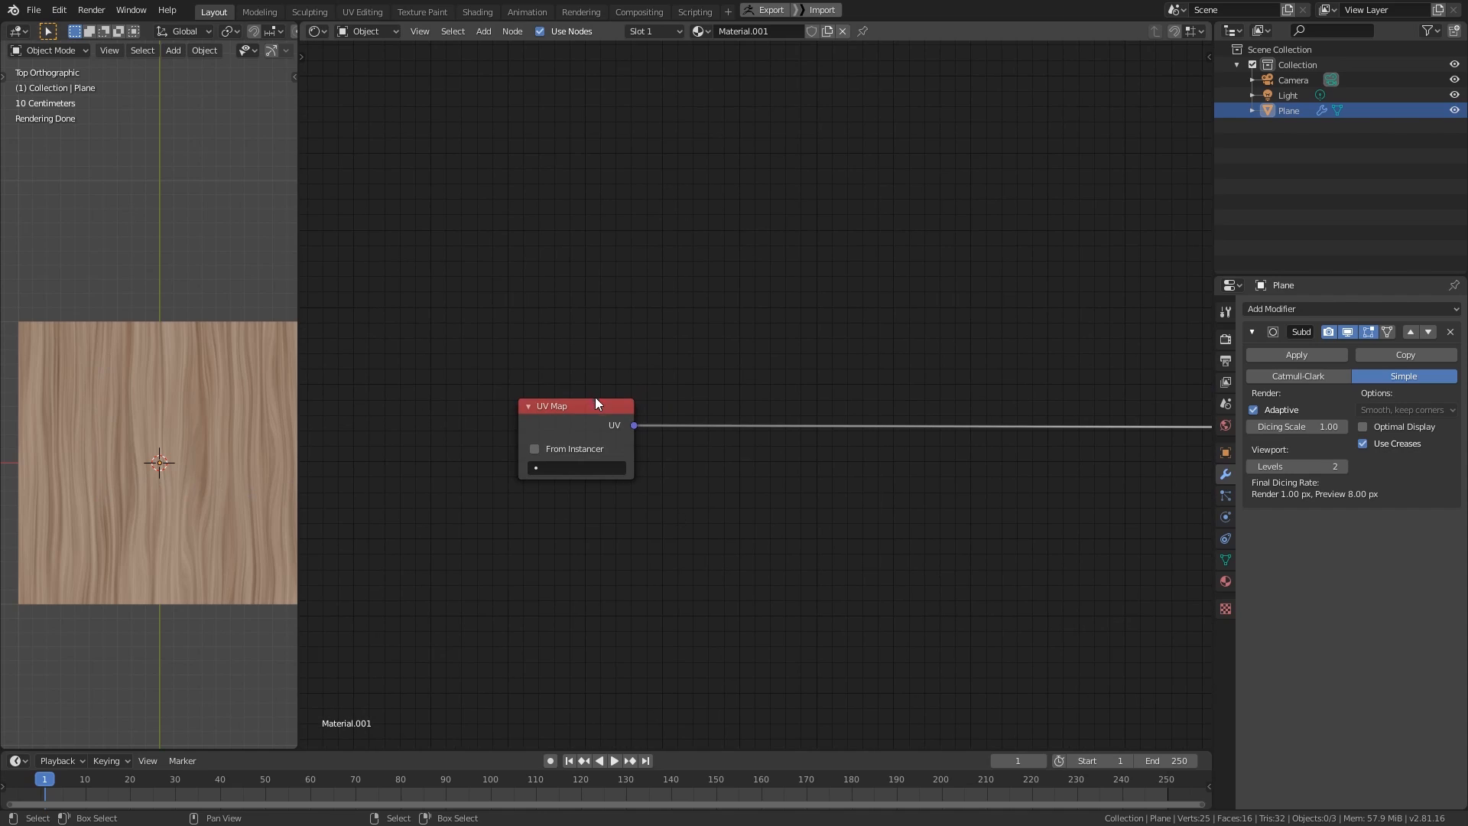
pyautogui.moveTo(595, 402); pyautogui.dragTo(394, 343)
pyautogui.hotkey('shift', 'a')
pyautogui.moveTo(772, 344)
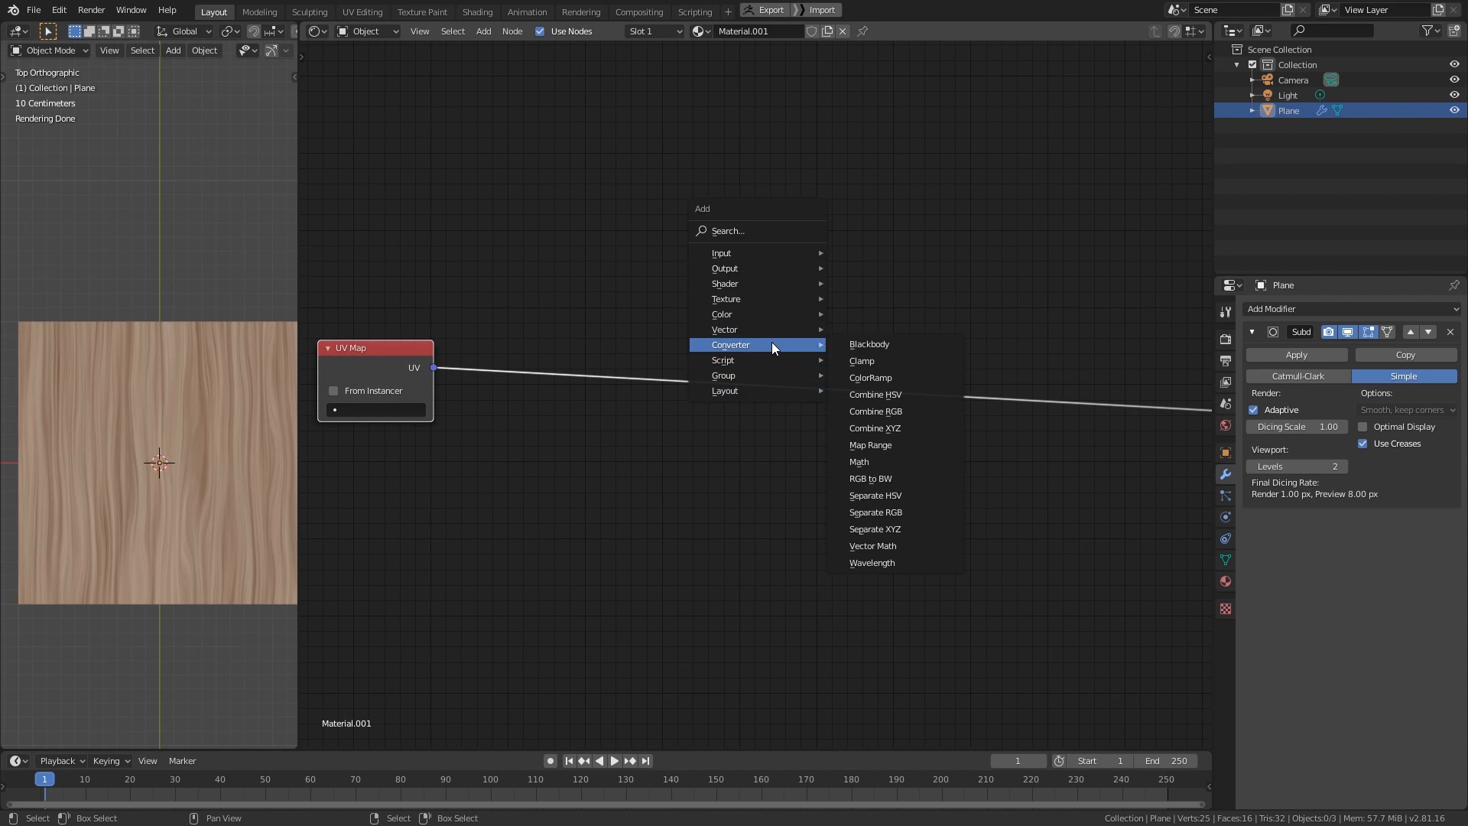
pyautogui.click(914, 528)
pyautogui.click(608, 359)
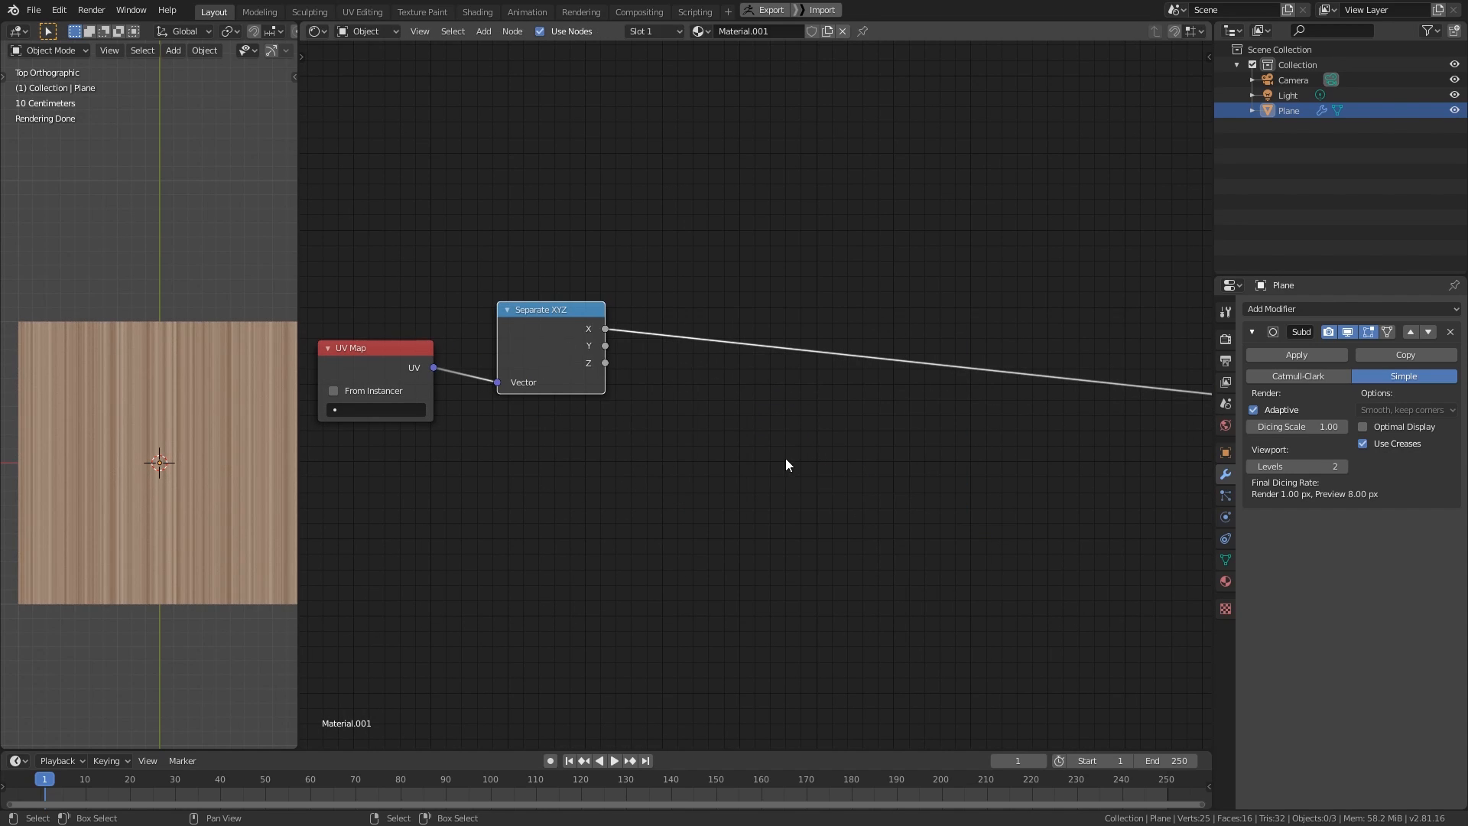
# - Add a Math node below the Separate XYZ link and connect the X output to its first value
pyautogui.hotkey('shift', 'a')
pyautogui.moveTo(787, 457)
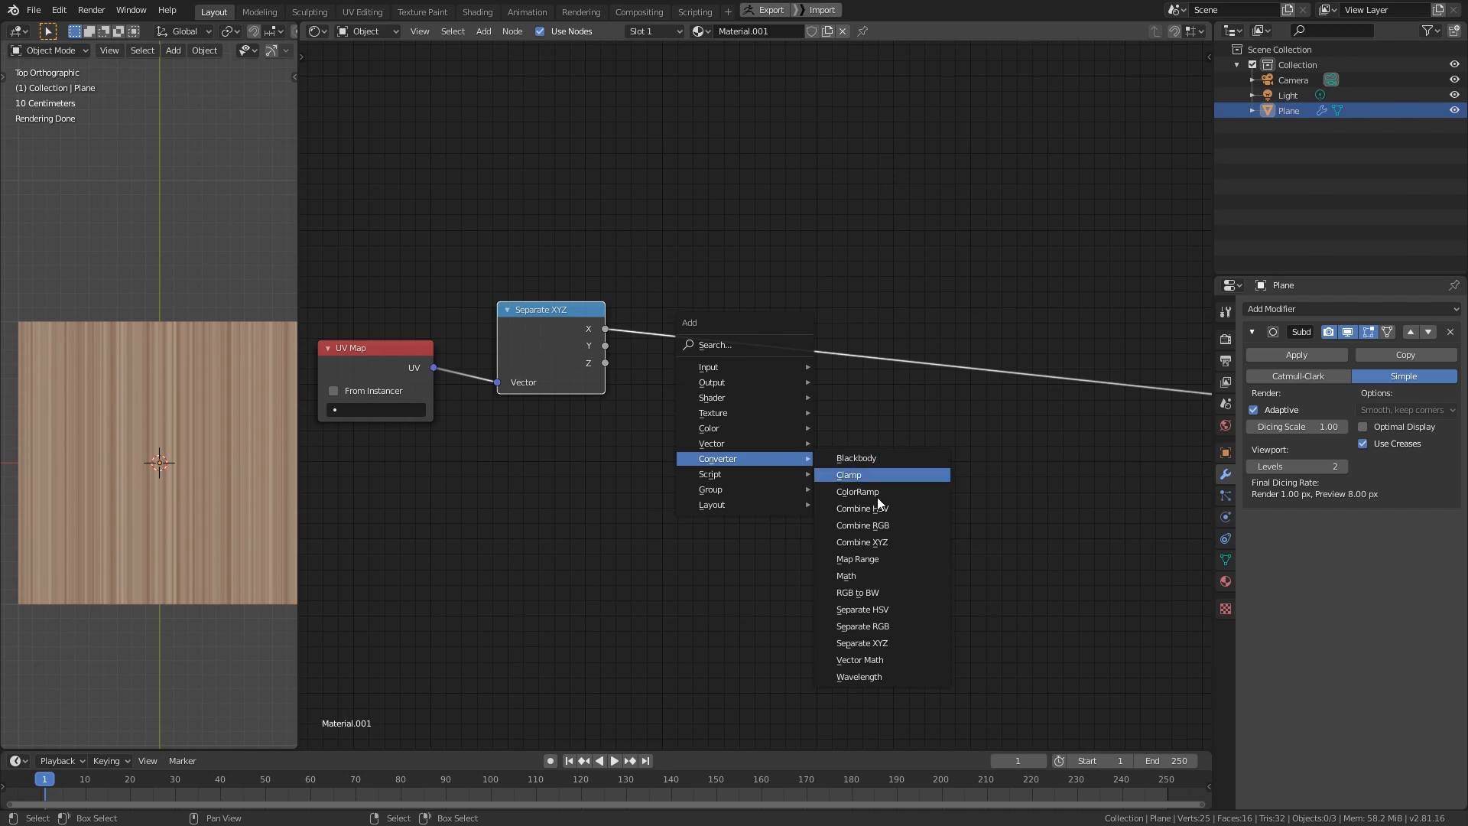
pyautogui.click(864, 576)
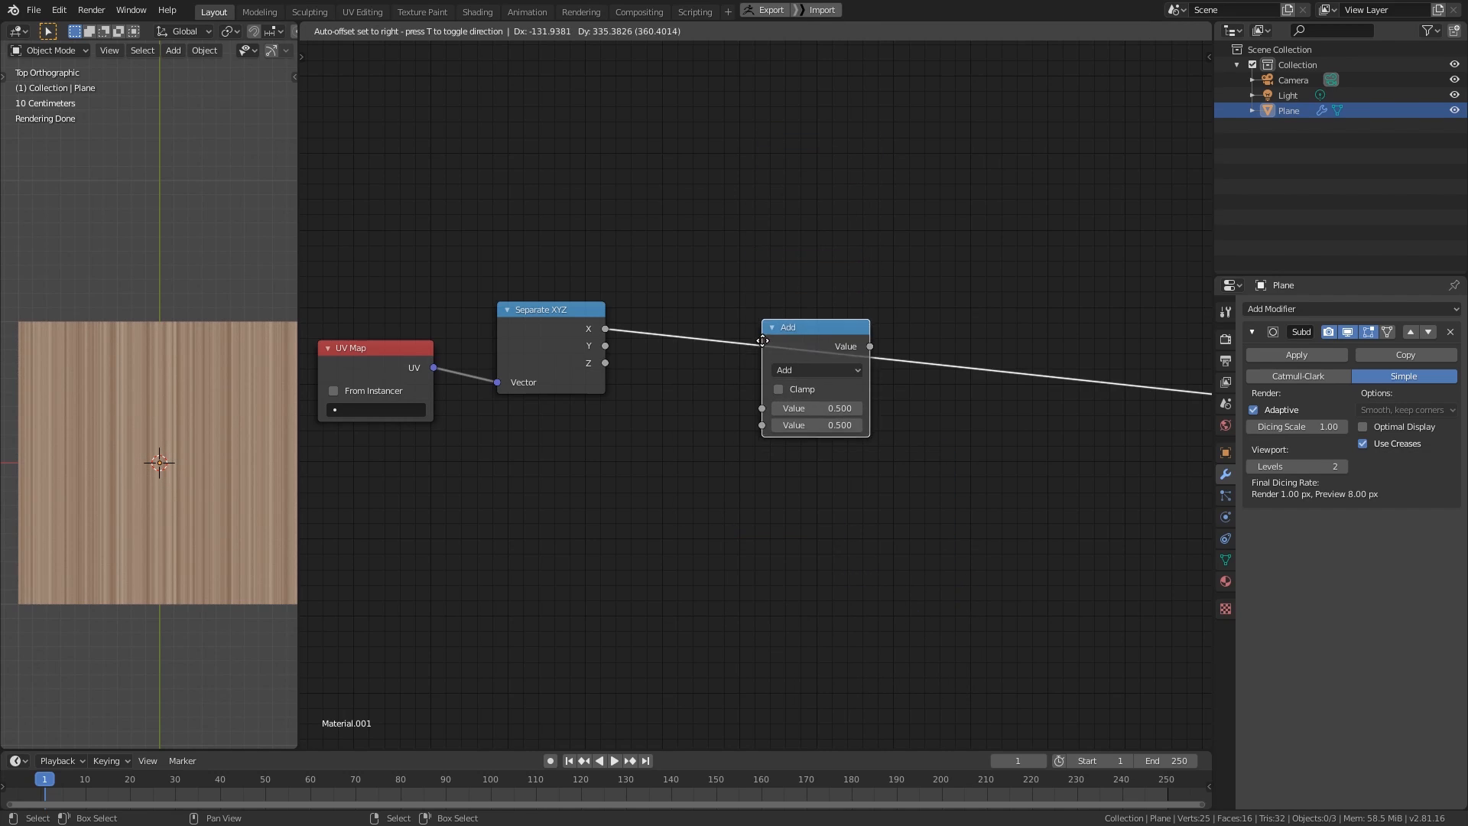
pyautogui.click(776, 420)
pyautogui.moveTo(677, 406); pyautogui.dragTo(728, 423, button='middle')
pyautogui.moveTo(656, 345)
pyautogui.mouseDown()
pyautogui.moveTo(829, 525)
pyautogui.moveTo(657, 348)
pyautogui.mouseUp()
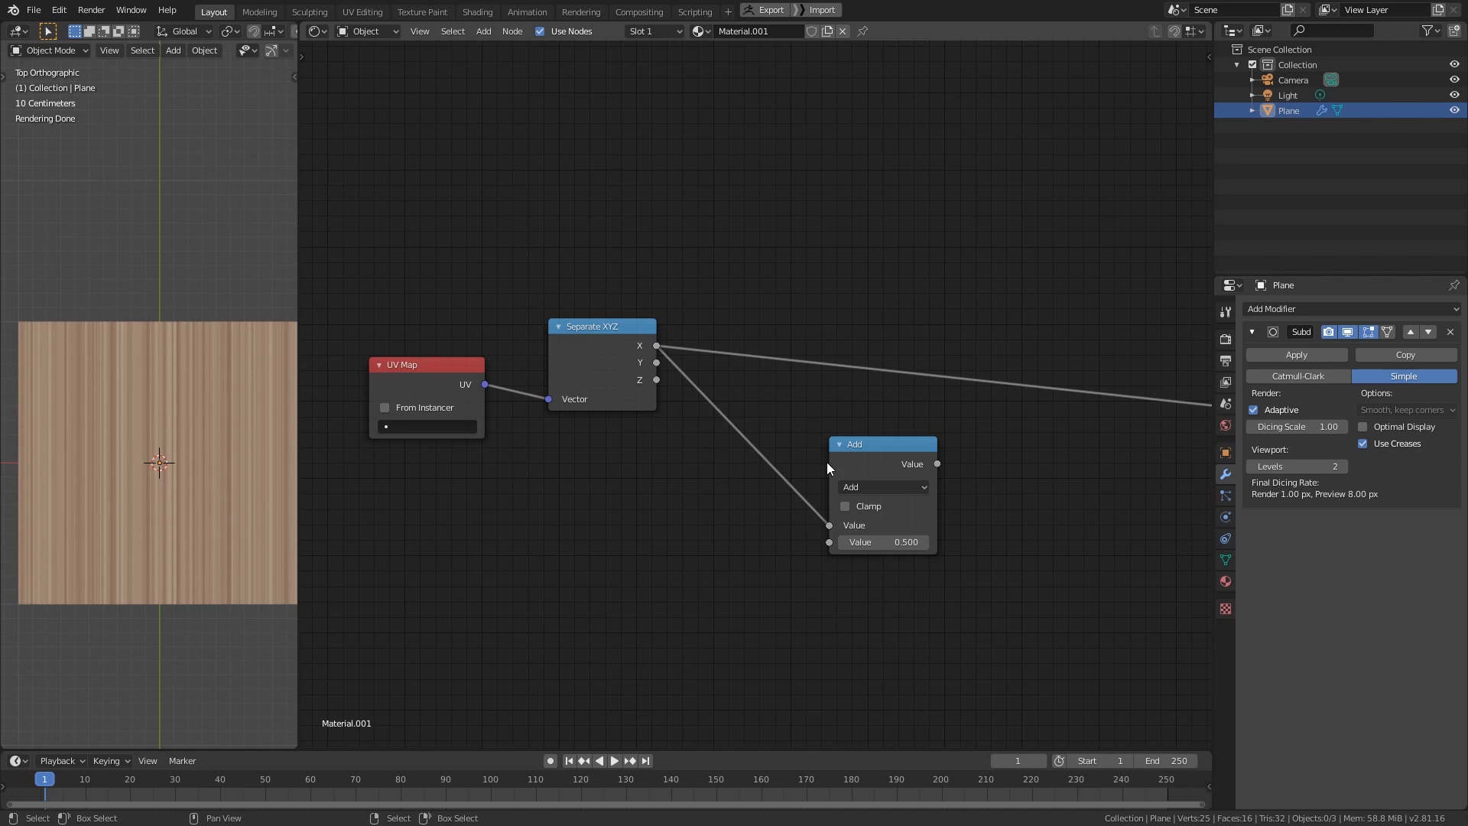
# - Set the new Math node to Multiply with a second value of 5
pyautogui.click(866, 486)
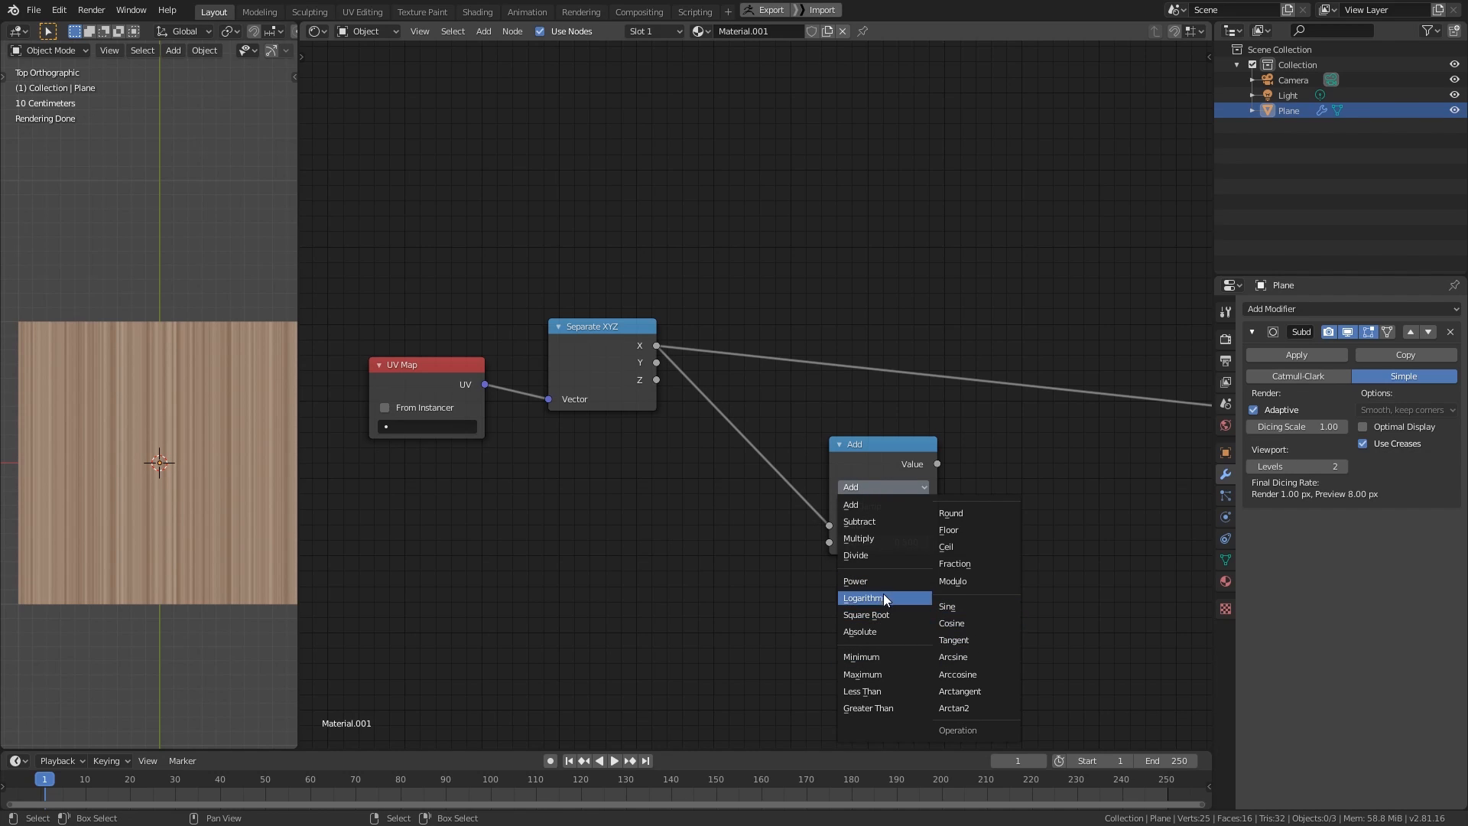
pyautogui.click(883, 539)
pyautogui.click(890, 542)
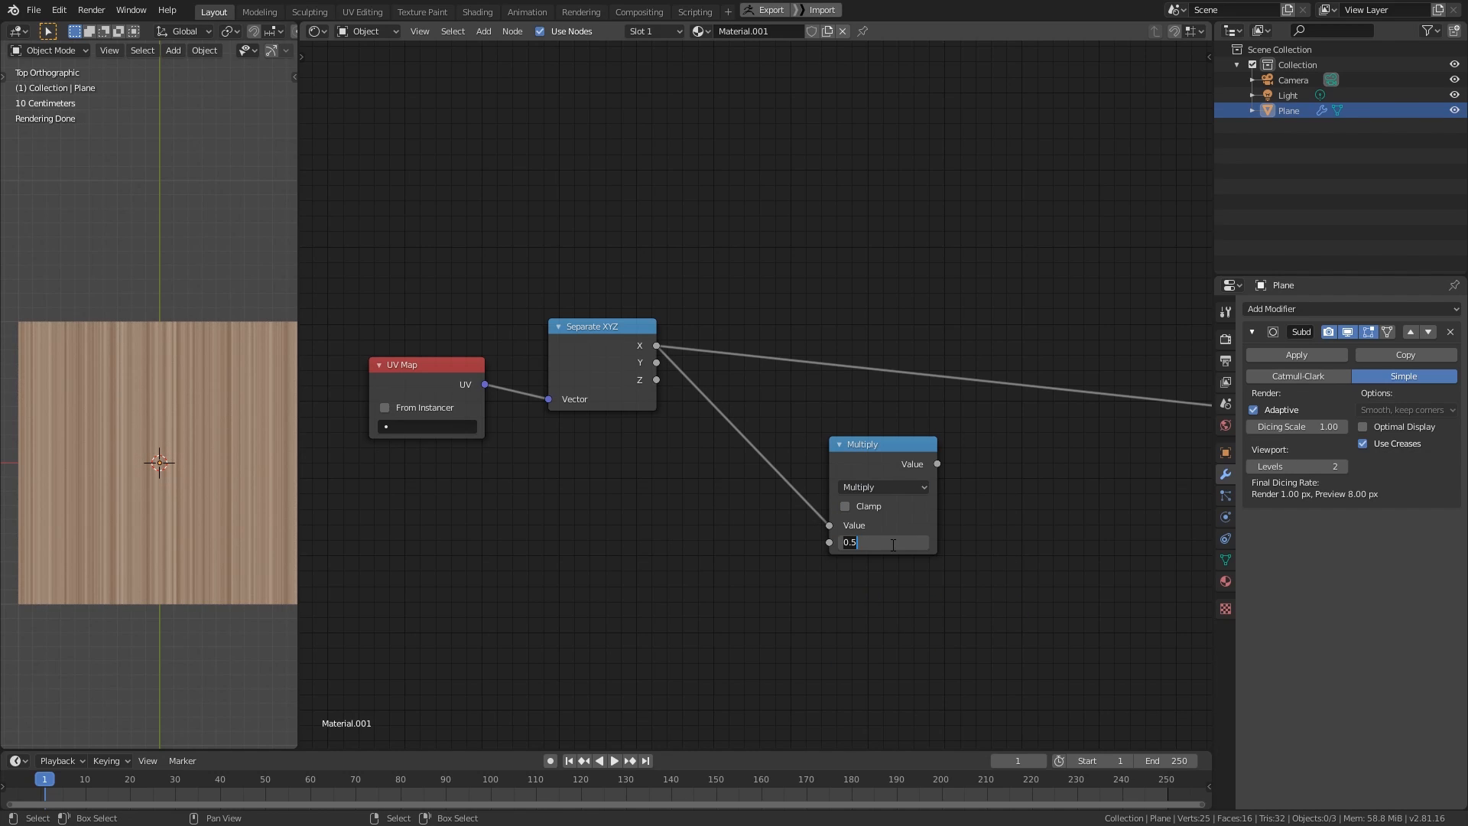
pyautogui.write('6')
pyautogui.press('Return')
pyautogui.scroll(-1, 896, 432)
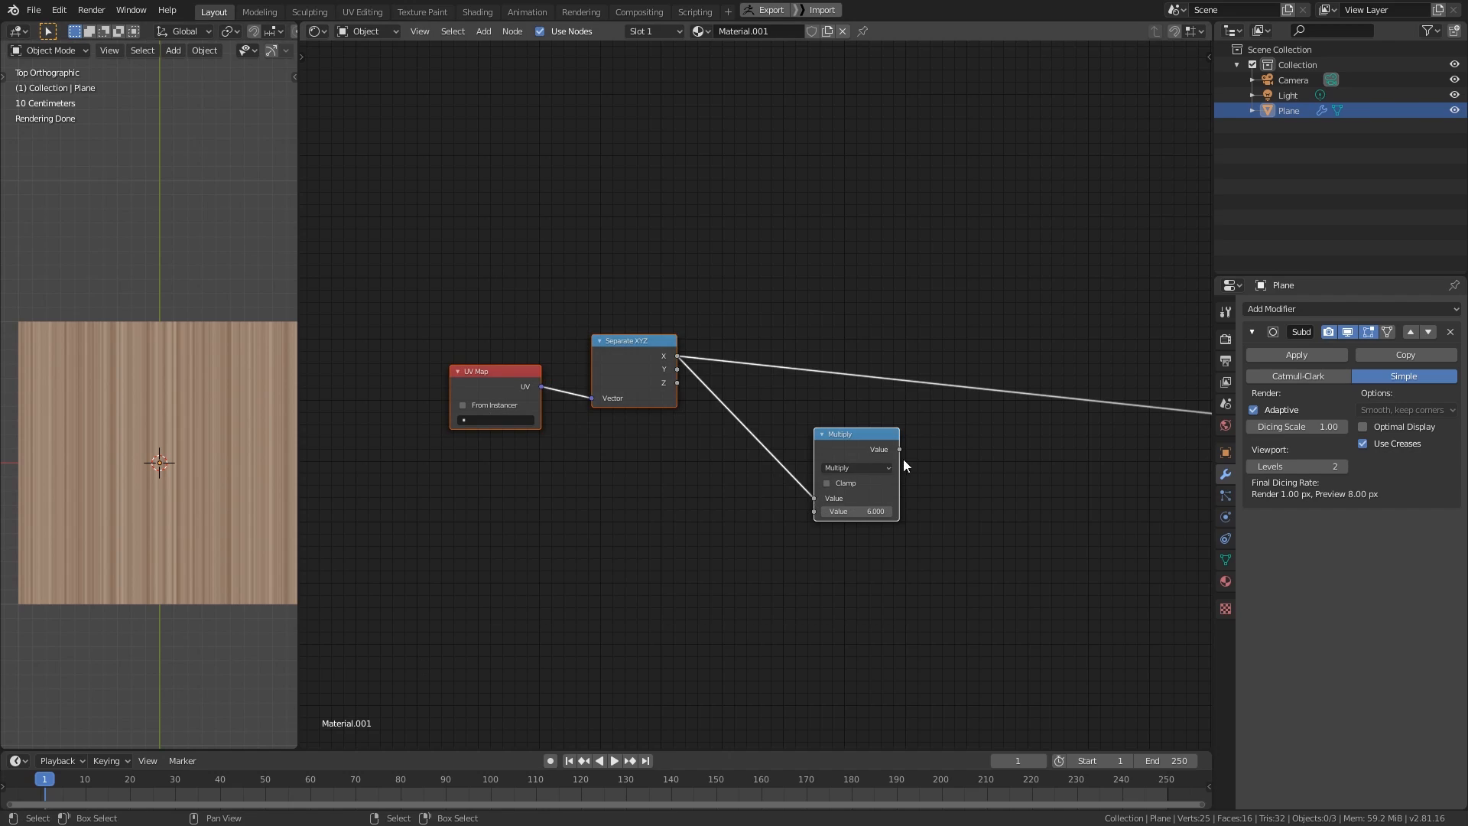
pyautogui.click(866, 511)
pyautogui.write('5')
pyautogui.press('Return')
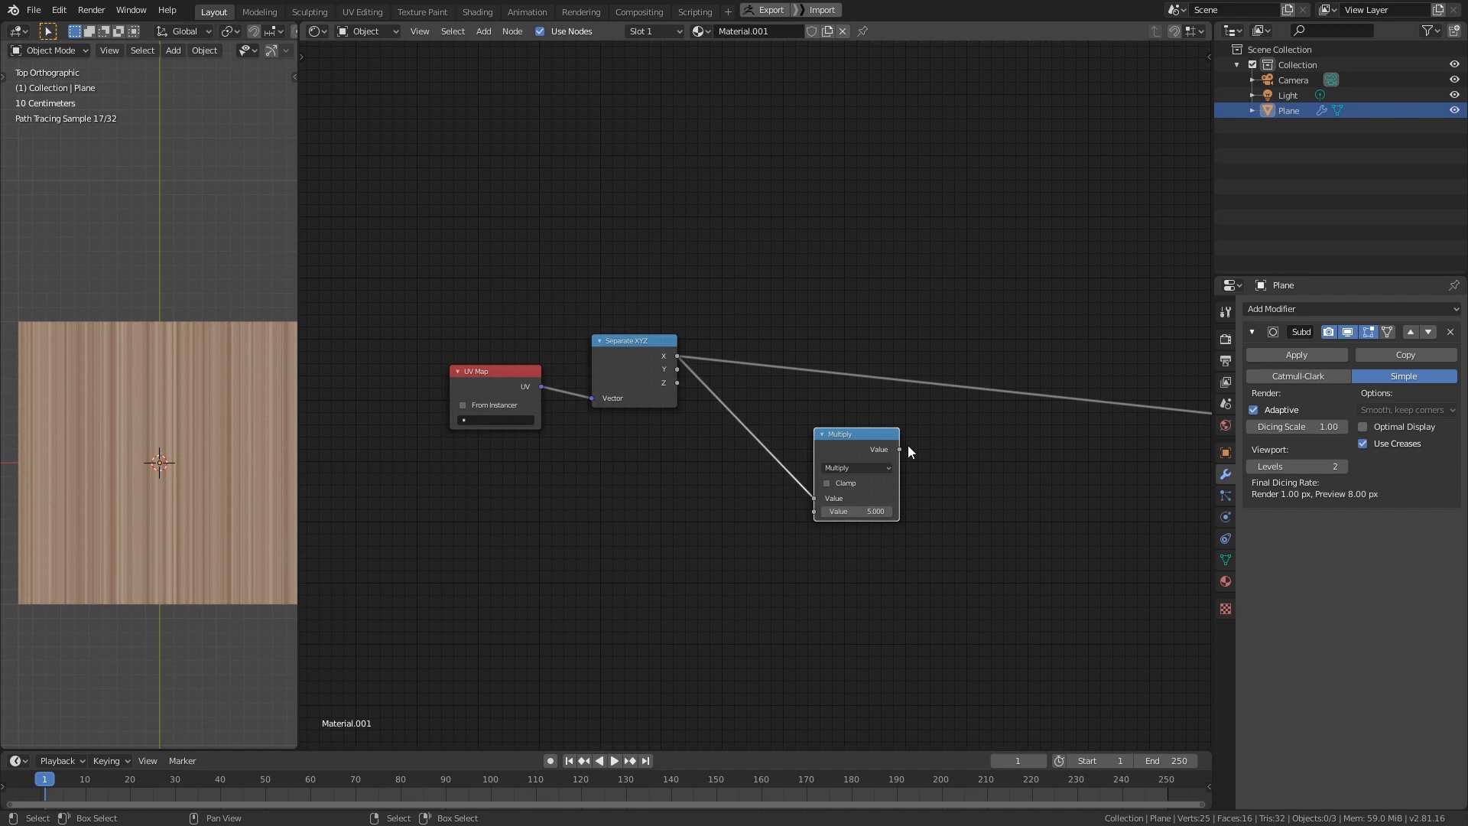
# - Preview the Multiply node's output on the plane and move the node lower, clear of the link above
pyautogui.press('a')
pyautogui.moveTo(897, 431); pyautogui.dragTo(707, 445)
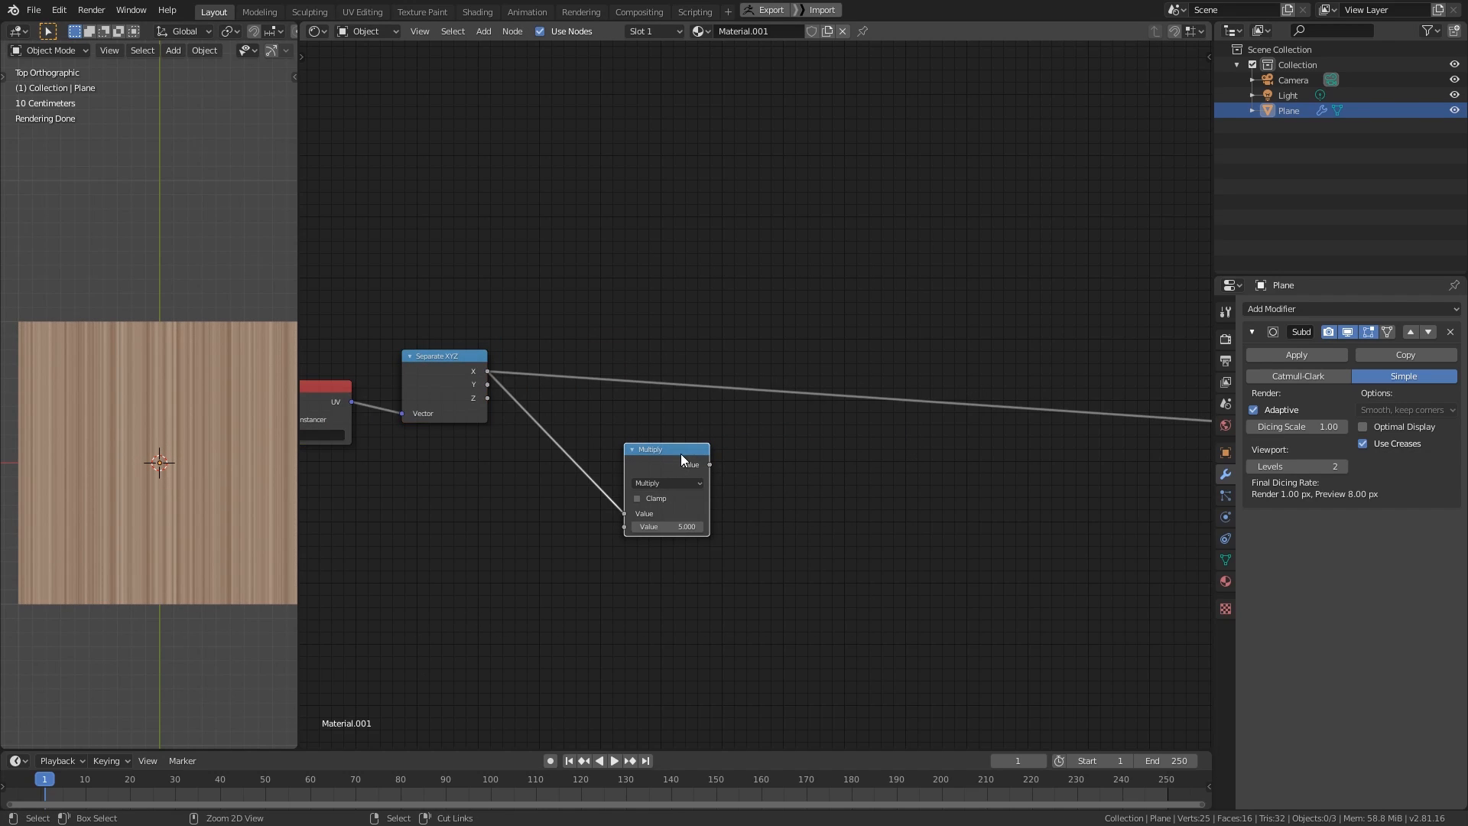
pyautogui.keyDown('ctrl'); pyautogui.keyDown('shift'); pyautogui.click(681, 453); pyautogui.keyUp('shift'); pyautogui.keyUp('ctrl')
pyautogui.press('g')
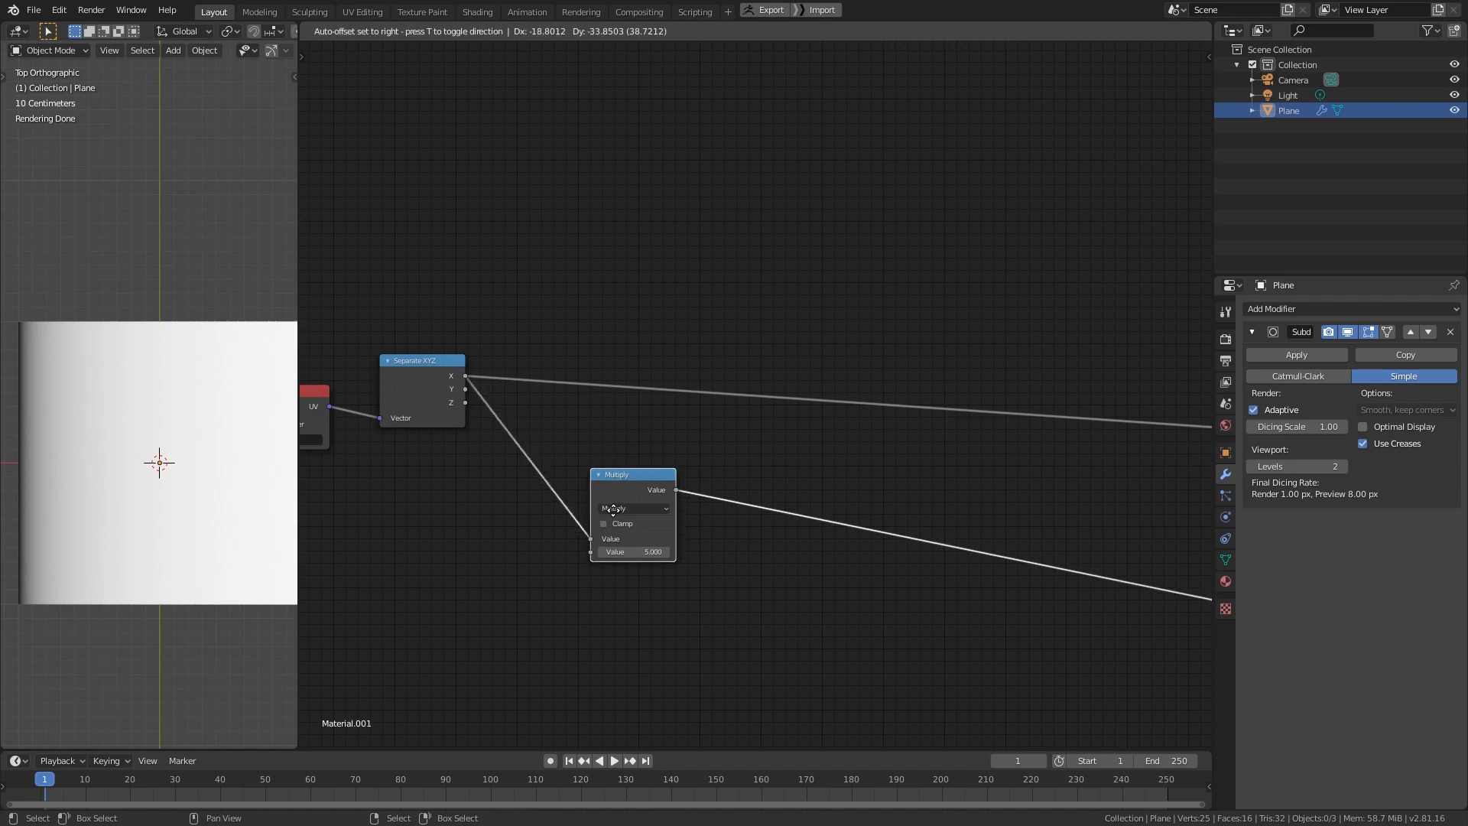
pyautogui.click(685, 602)
pyautogui.keyDown('shift'); pyautogui.moveTo(195, 498); pyautogui.dragTo(180, 499, button='middle'); pyautogui.keyUp('shift')
pyautogui.scroll(-1, 180, 499)
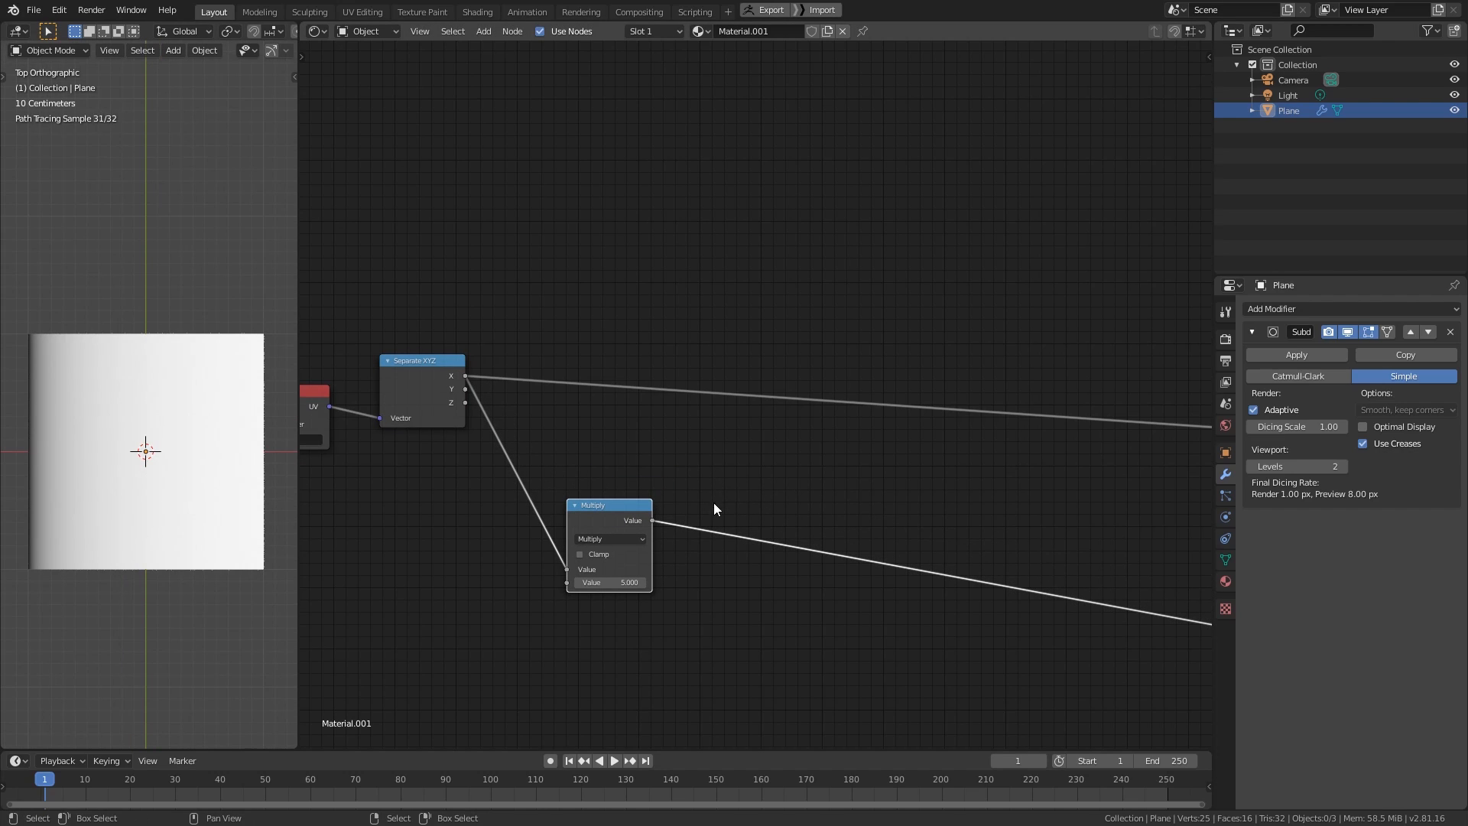
# - Duplicate the Multiply node onto its output link and set the copy to Fraction
pyautogui.hotkey('shift', 'd')
pyautogui.click(763, 509)
pyautogui.click(765, 540)
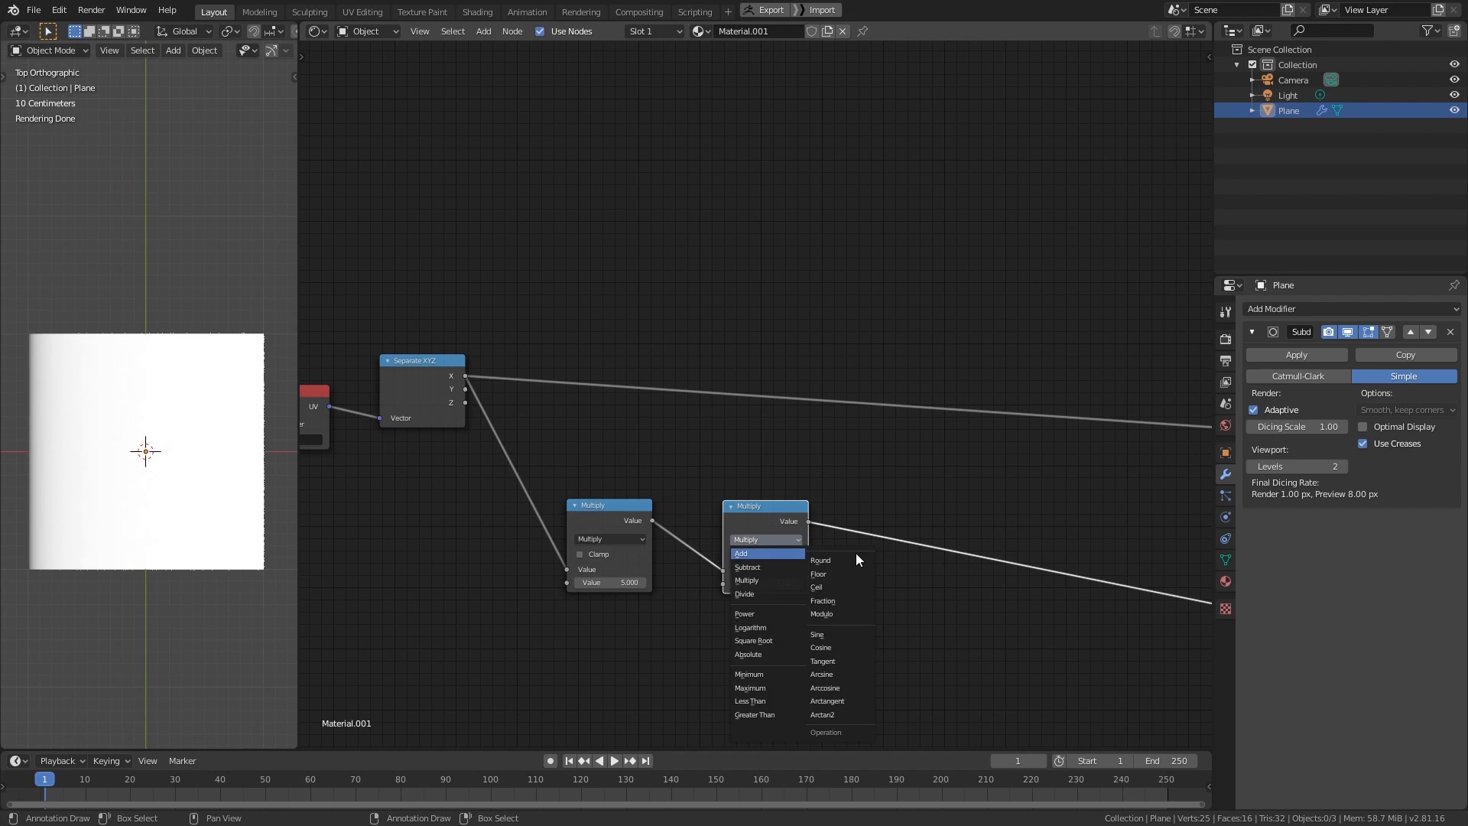
pyautogui.click(844, 601)
pyautogui.moveTo(784, 517); pyautogui.dragTo(782, 509)
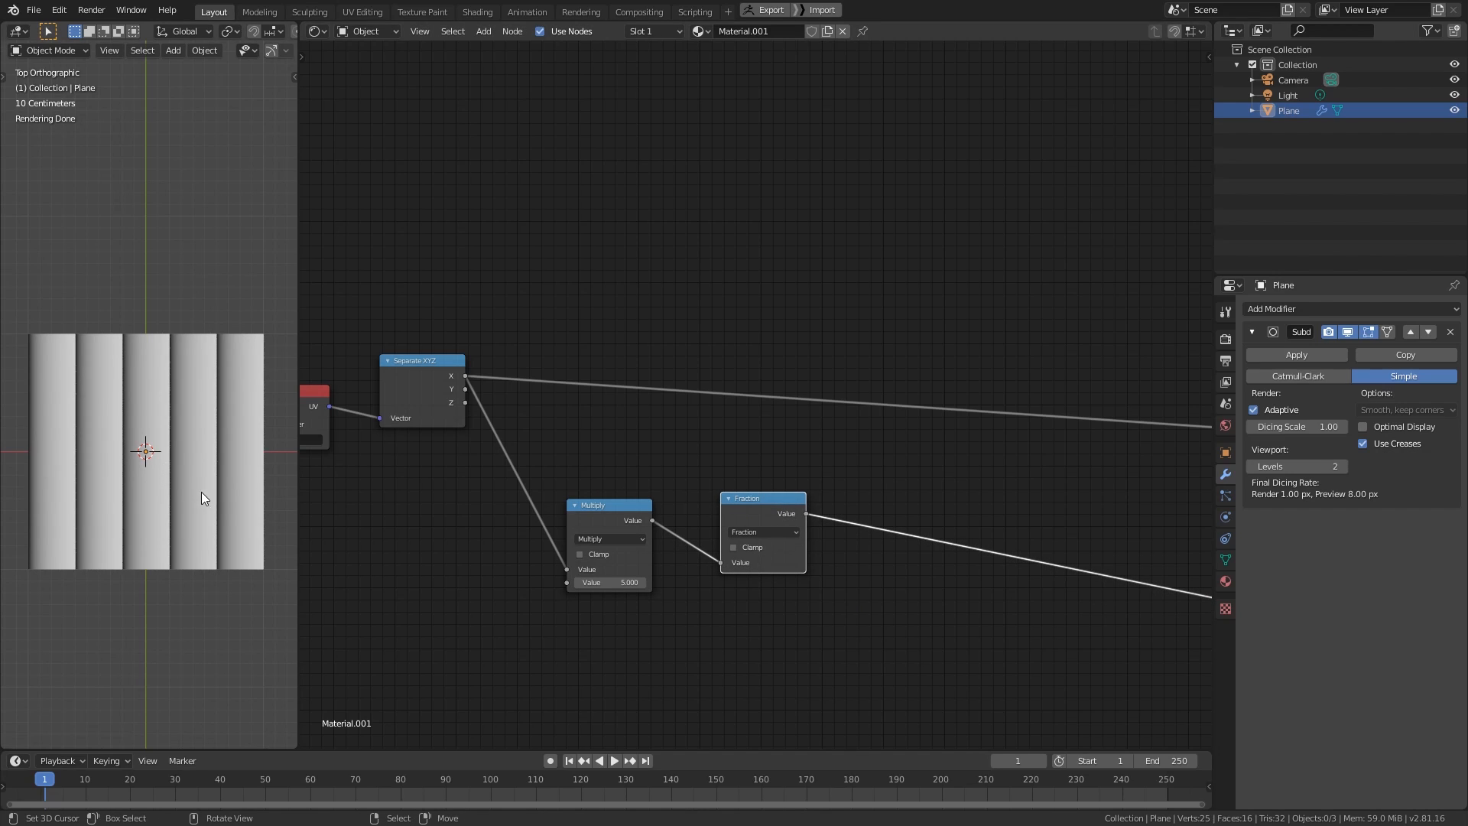
# - Move the Multiply node closer to Separate XYZ, shift the Fraction node down, and preview the Multiply output
pyautogui.moveTo(606, 505); pyautogui.dragTo(581, 462)
pyautogui.moveTo(760, 497); pyautogui.dragTo(750, 509)
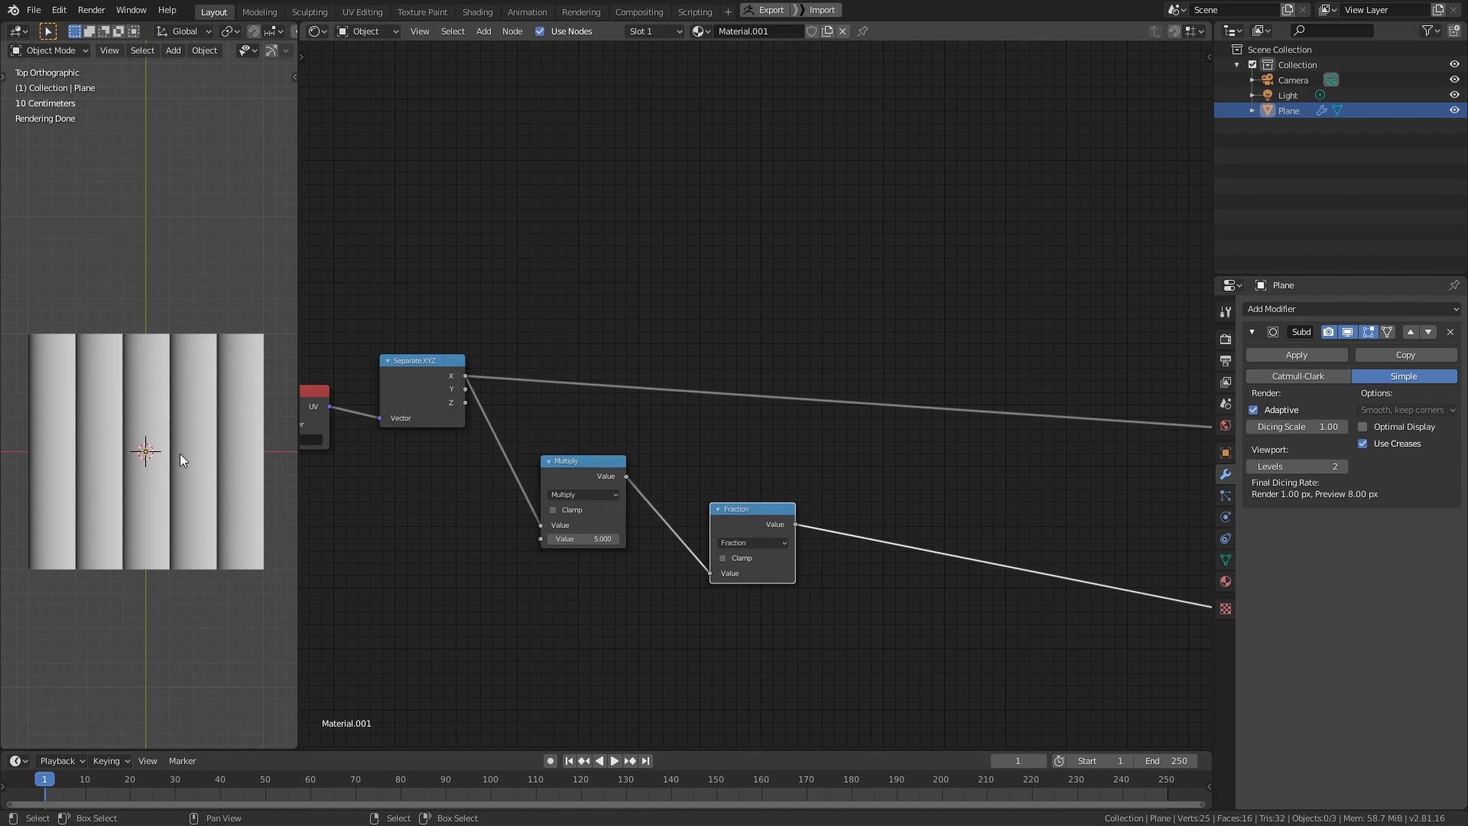
pyautogui.moveTo(589, 460); pyautogui.dragTo(571, 435)
pyautogui.keyDown('ctrl'); pyautogui.keyDown('shift'); pyautogui.click(572, 434); pyautogui.keyUp('shift'); pyautogui.keyUp('ctrl')
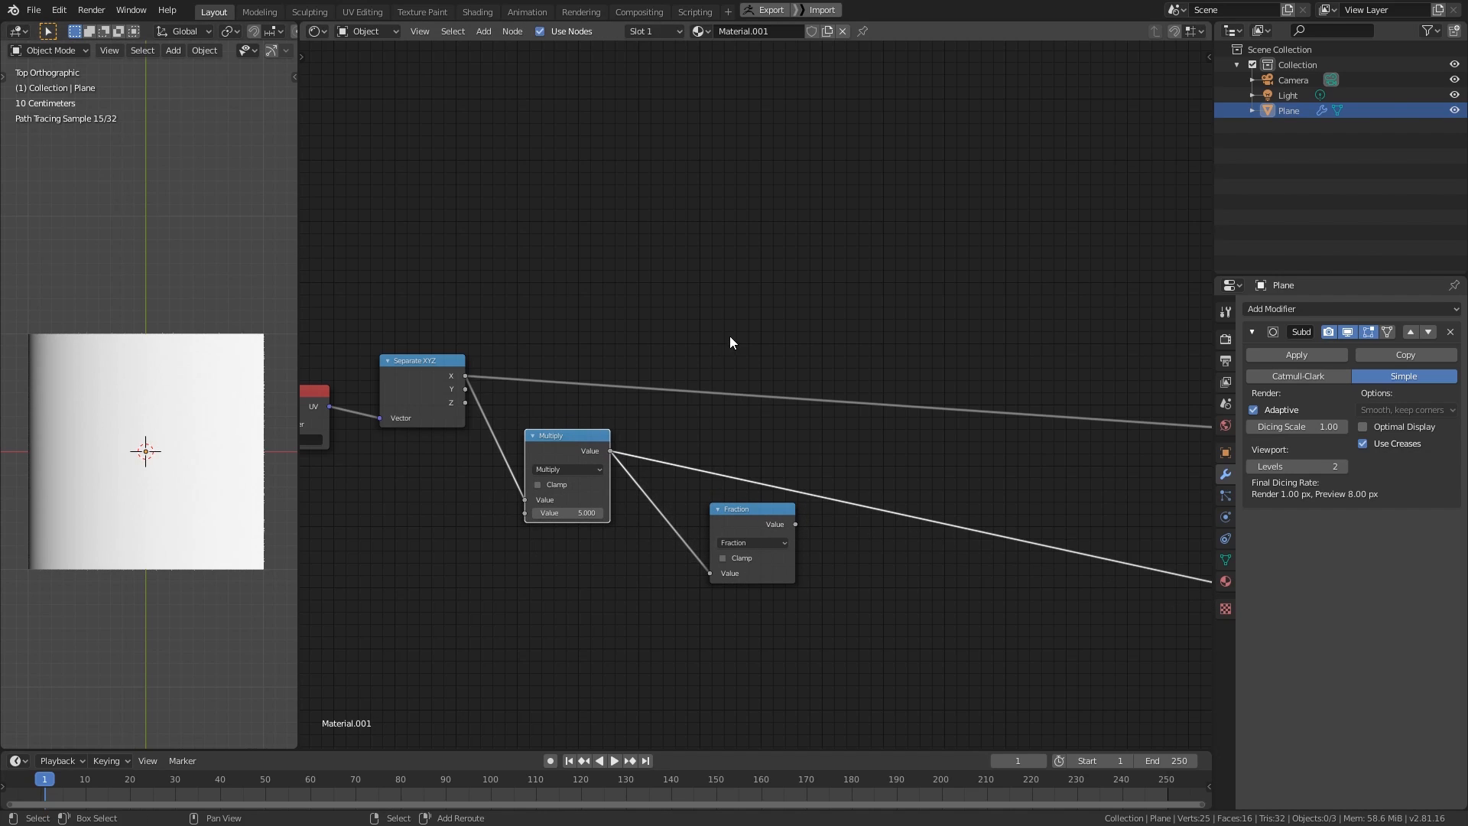
# - Duplicate the Fraction node above the links, feed it from the Multiply output, and set it to Floor
pyautogui.click(744, 514)
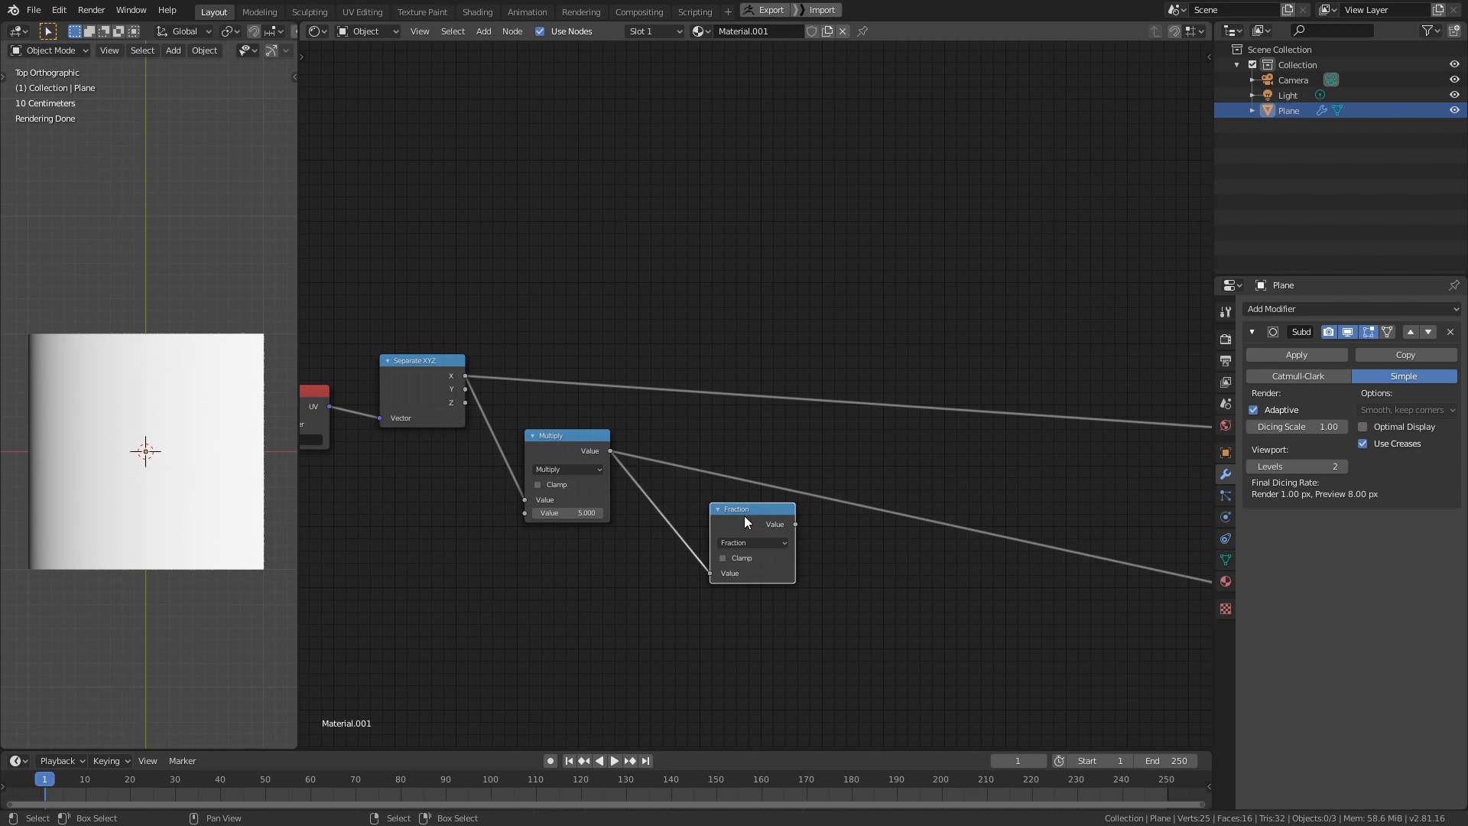
pyautogui.hotkey('shift', 'd')
pyautogui.click(743, 271)
pyautogui.keyDown('alt'); pyautogui.moveTo(607, 447); pyautogui.dragTo(728, 291, button='right'); pyautogui.keyUp('alt')
pyautogui.click(759, 306)
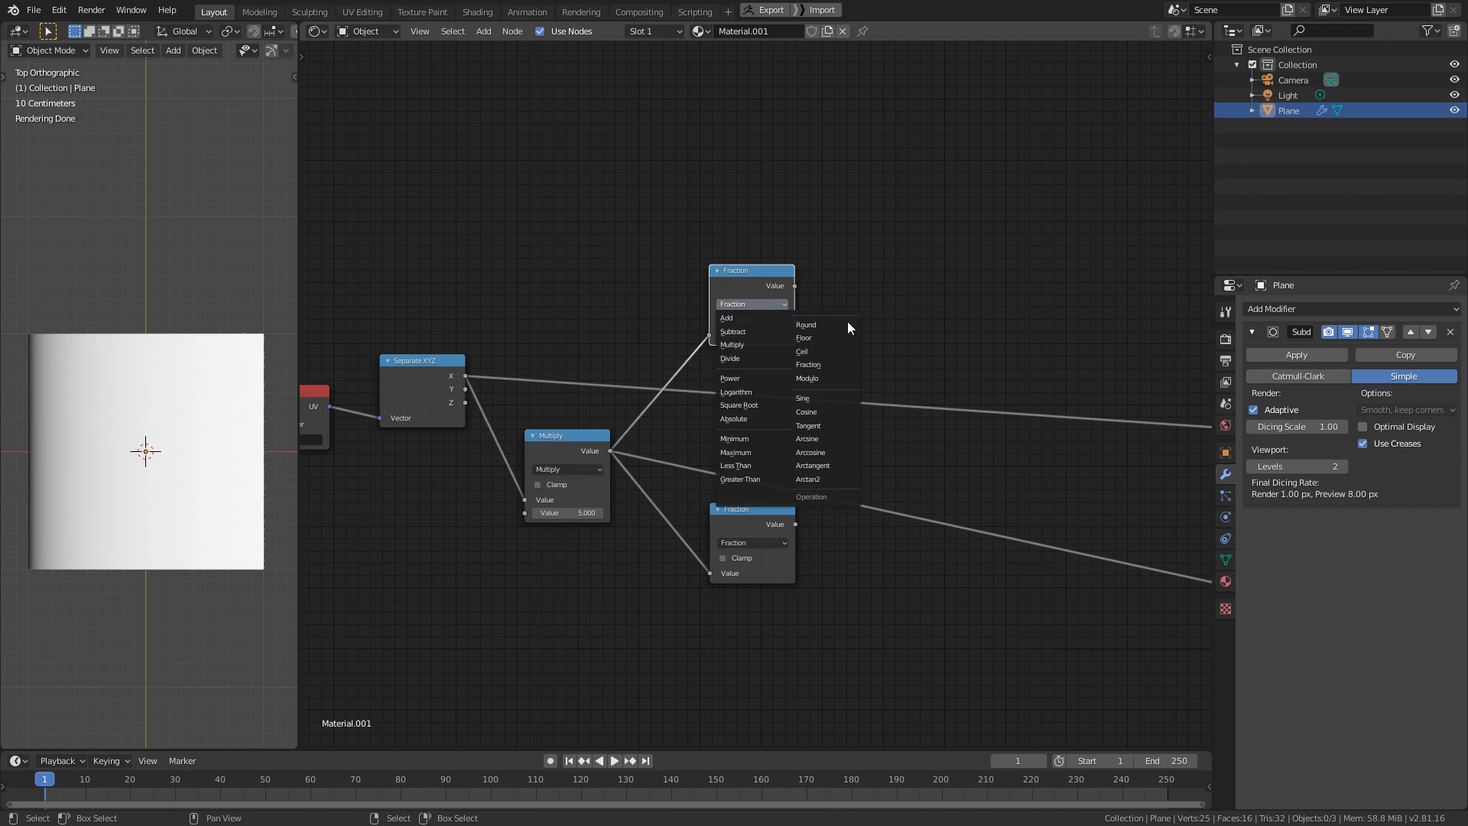
pyautogui.click(828, 338)
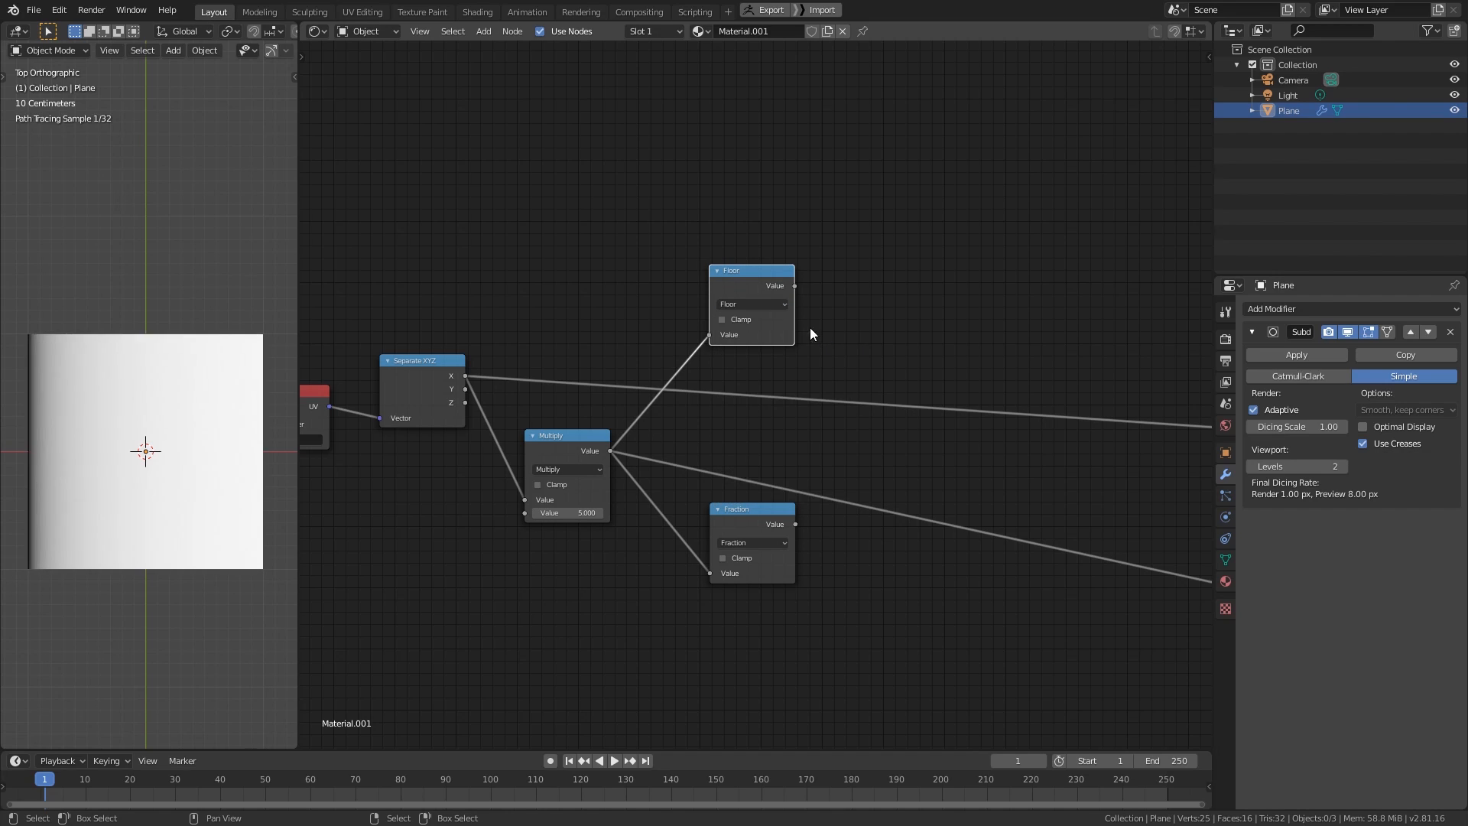
# - Position the Floor node and preview its output on the plane
pyautogui.moveTo(762, 279)
pyautogui.mouseDown()
pyautogui.moveTo(785, 304)
pyautogui.moveTo(764, 286)
pyautogui.mouseUp()
pyautogui.moveTo(805, 347); pyautogui.dragTo(834, 398, button='middle')
pyautogui.scroll(1, 833, 403)
pyautogui.keyDown('ctrl'); pyautogui.keyDown('shift'); pyautogui.click(799, 330); pyautogui.keyUp('shift'); pyautogui.keyUp('ctrl')
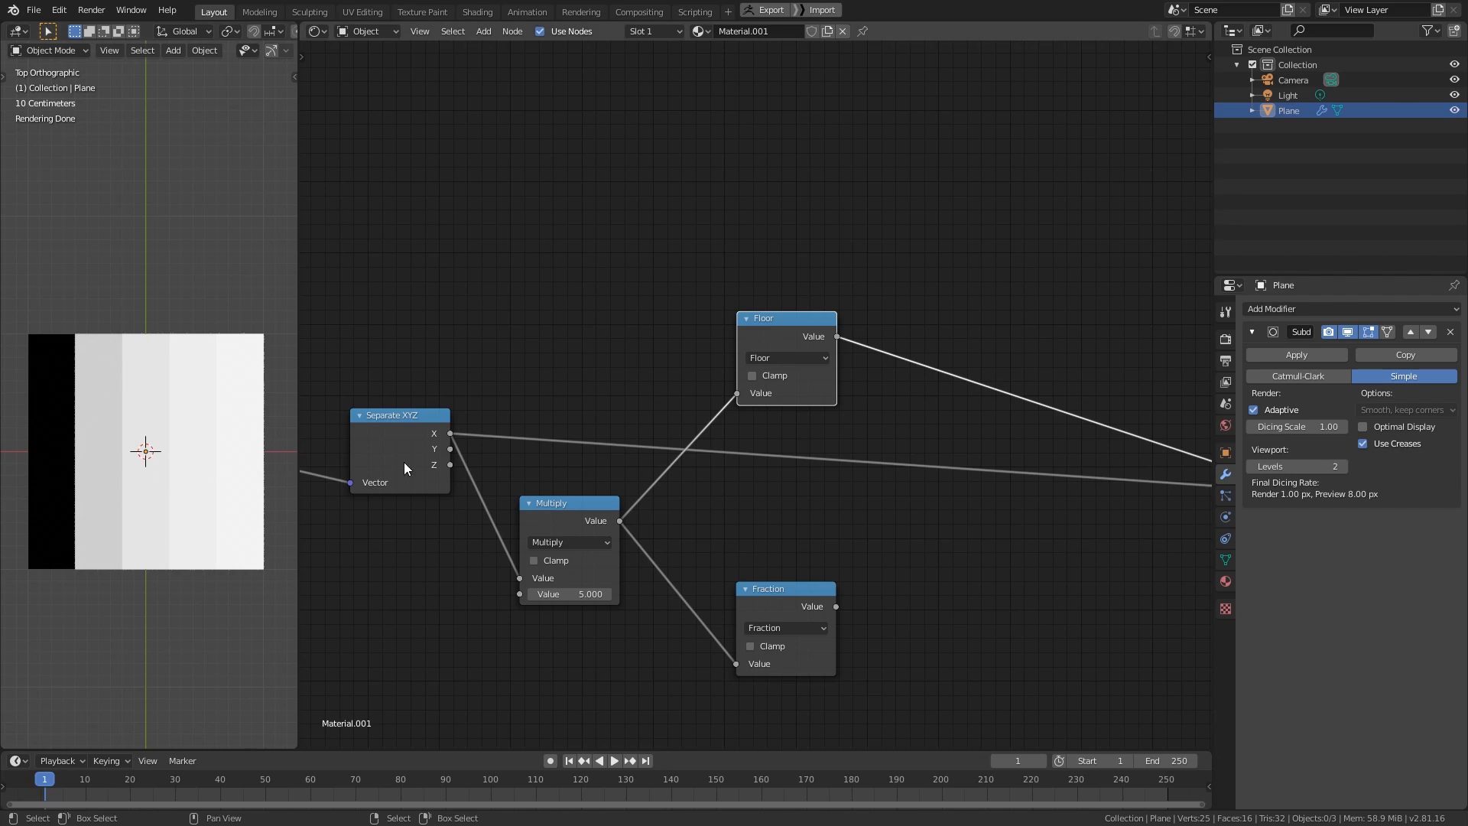
pyautogui.moveTo(1067, 395); pyautogui.dragTo(948, 414, button='middle')
pyautogui.moveTo(673, 348); pyautogui.dragTo(681, 351)
pyautogui.moveTo(842, 361); pyautogui.dragTo(802, 357, button='middle')
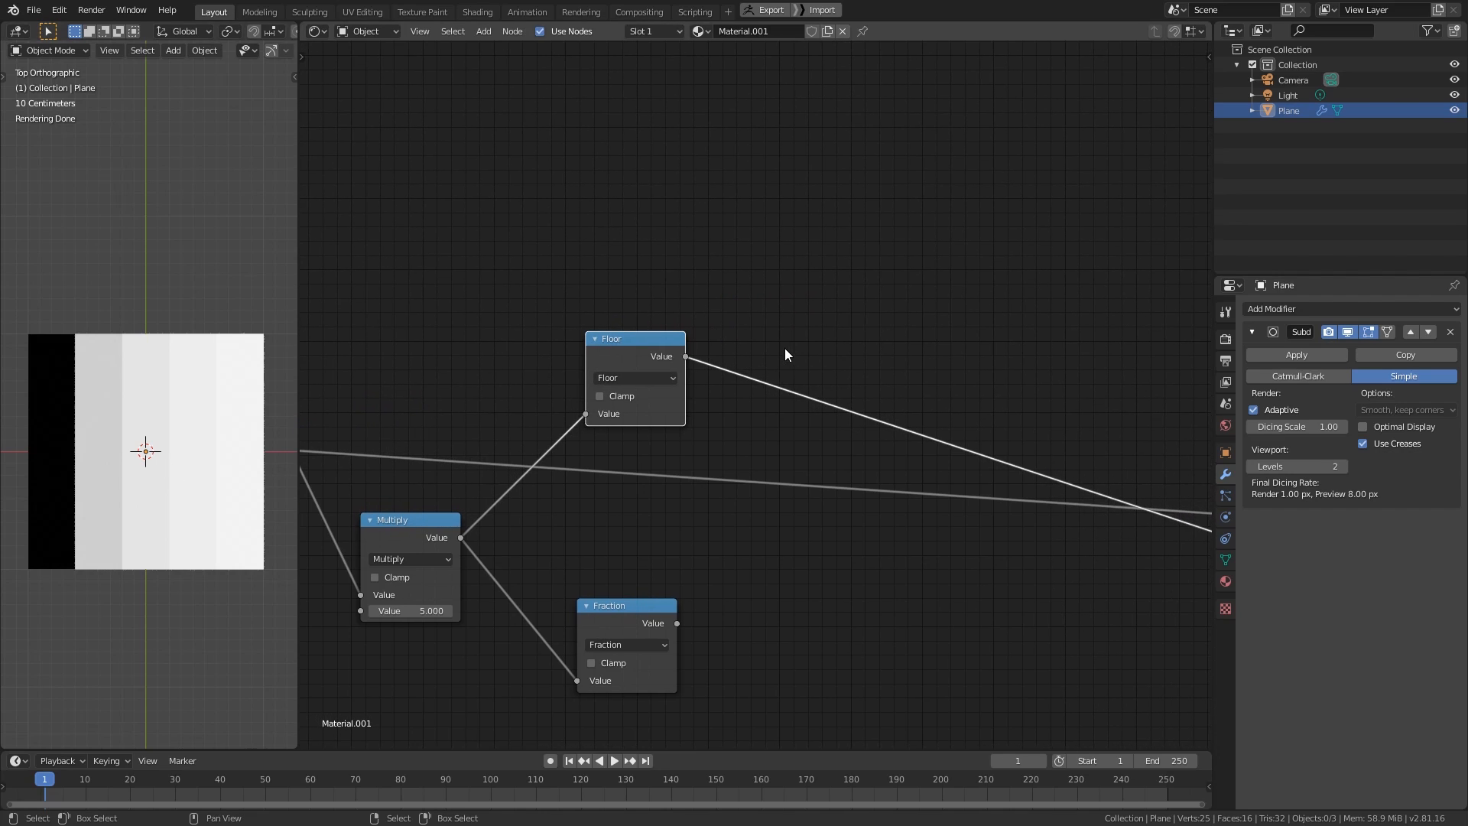
# - Insert a White Noise Texture after the Floor node, set it to 1D, and connect the Floor value to W
pyautogui.hotkey('shift', 'a')
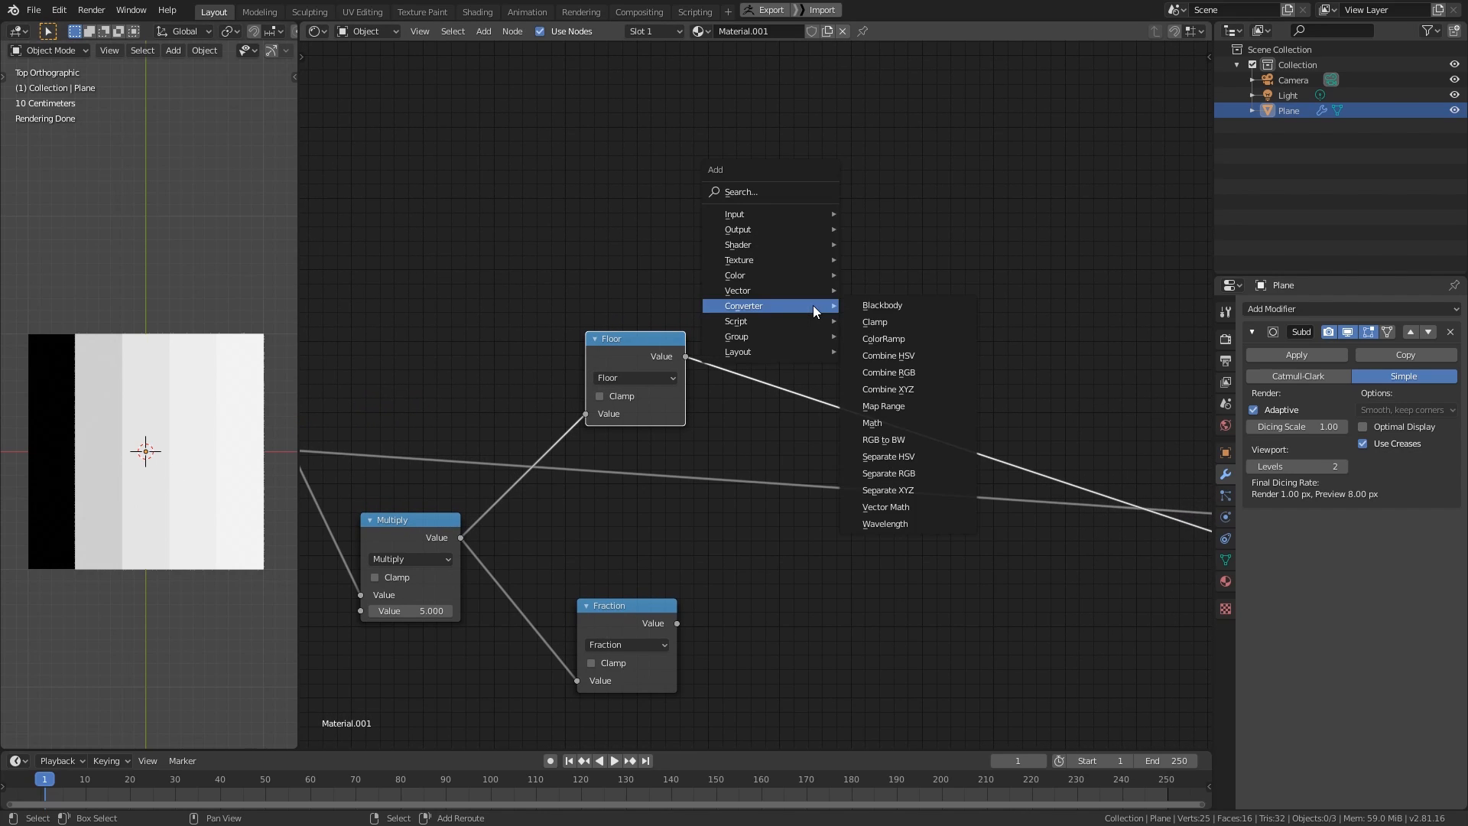
pyautogui.moveTo(777, 258)
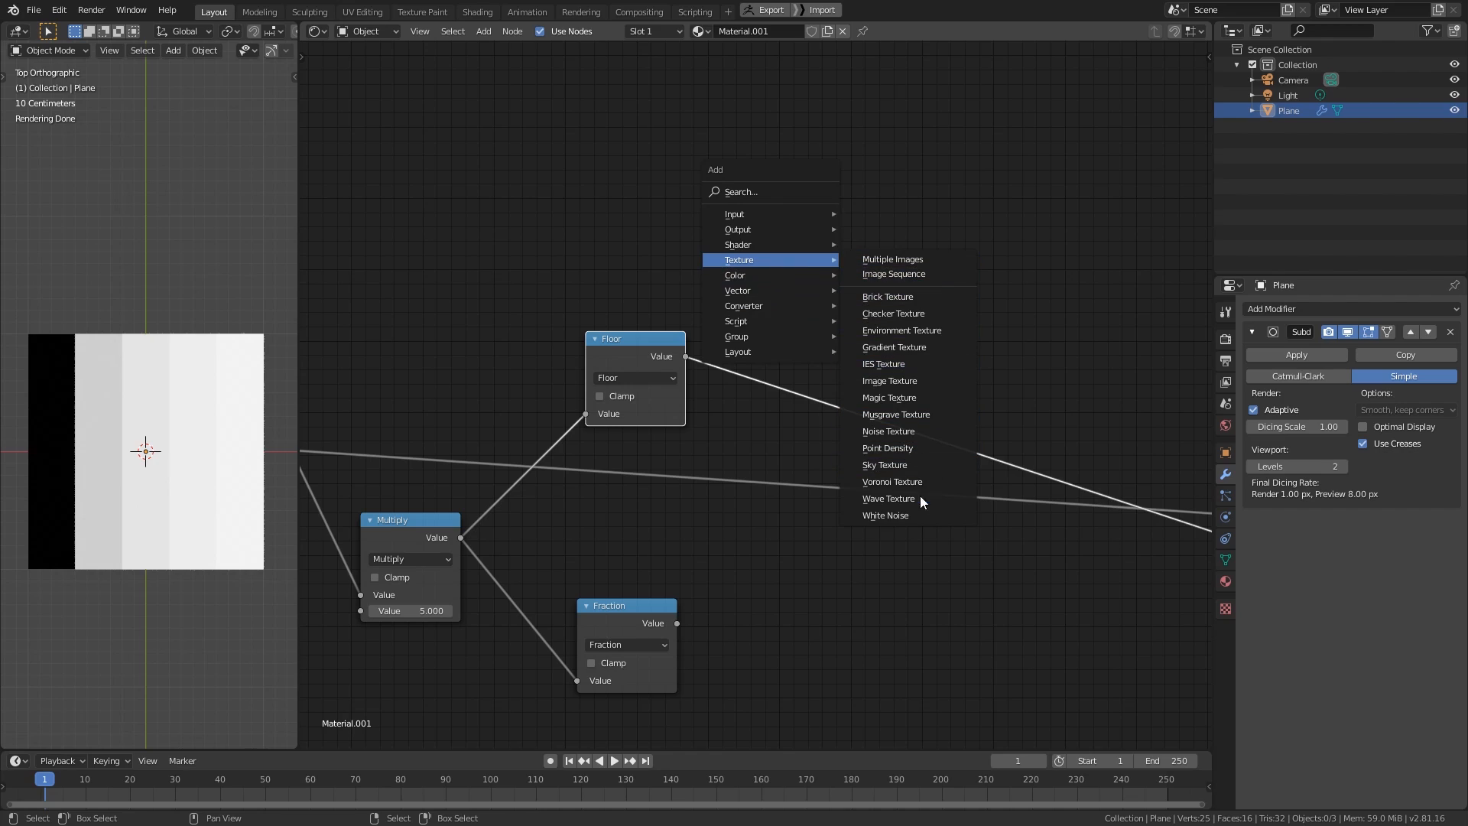
pyautogui.click(909, 515)
pyautogui.click(737, 321)
pyautogui.moveTo(783, 343); pyautogui.dragTo(790, 286)
pyautogui.click(792, 310)
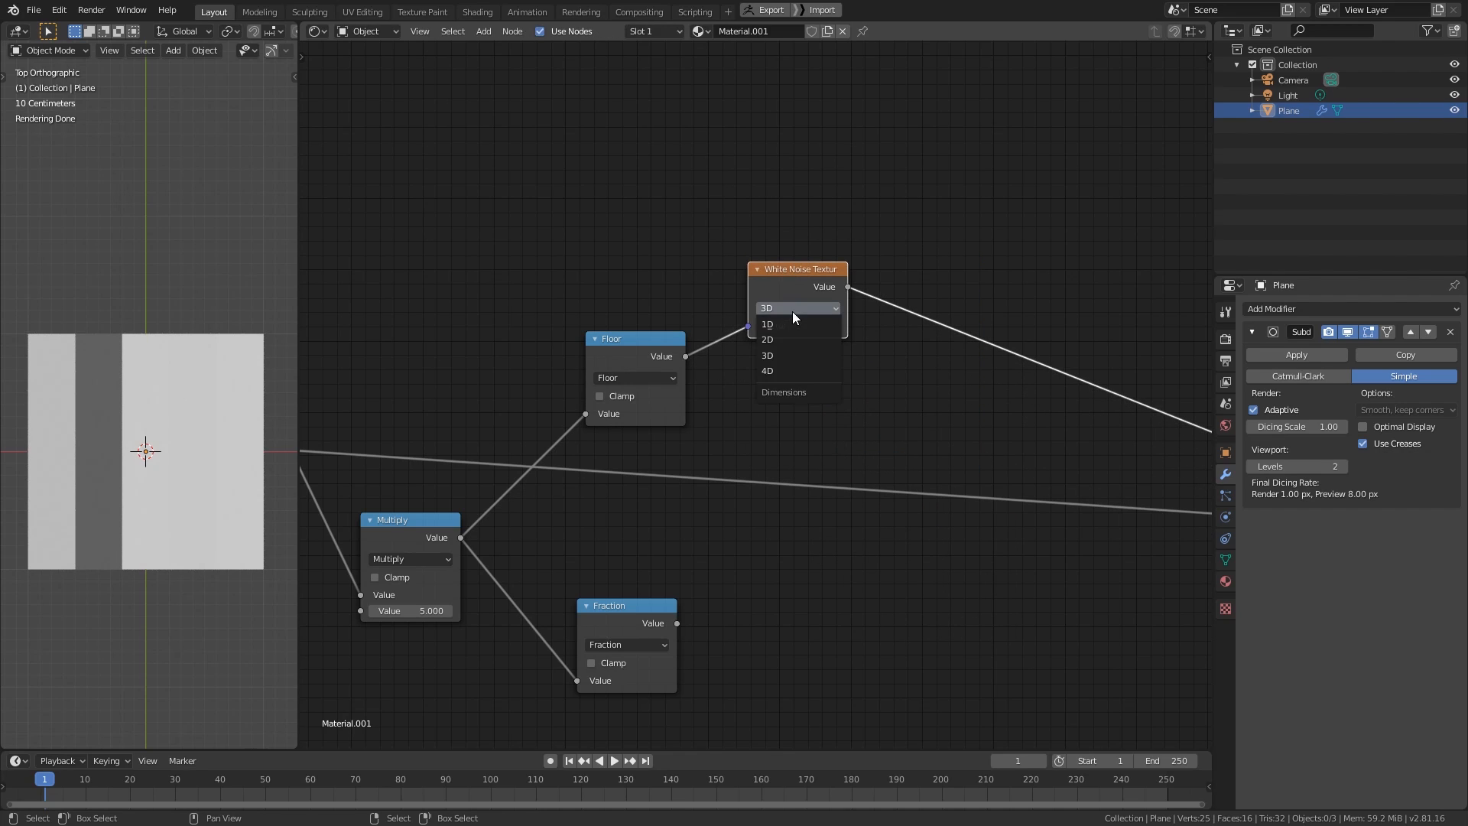
pyautogui.click(780, 325)
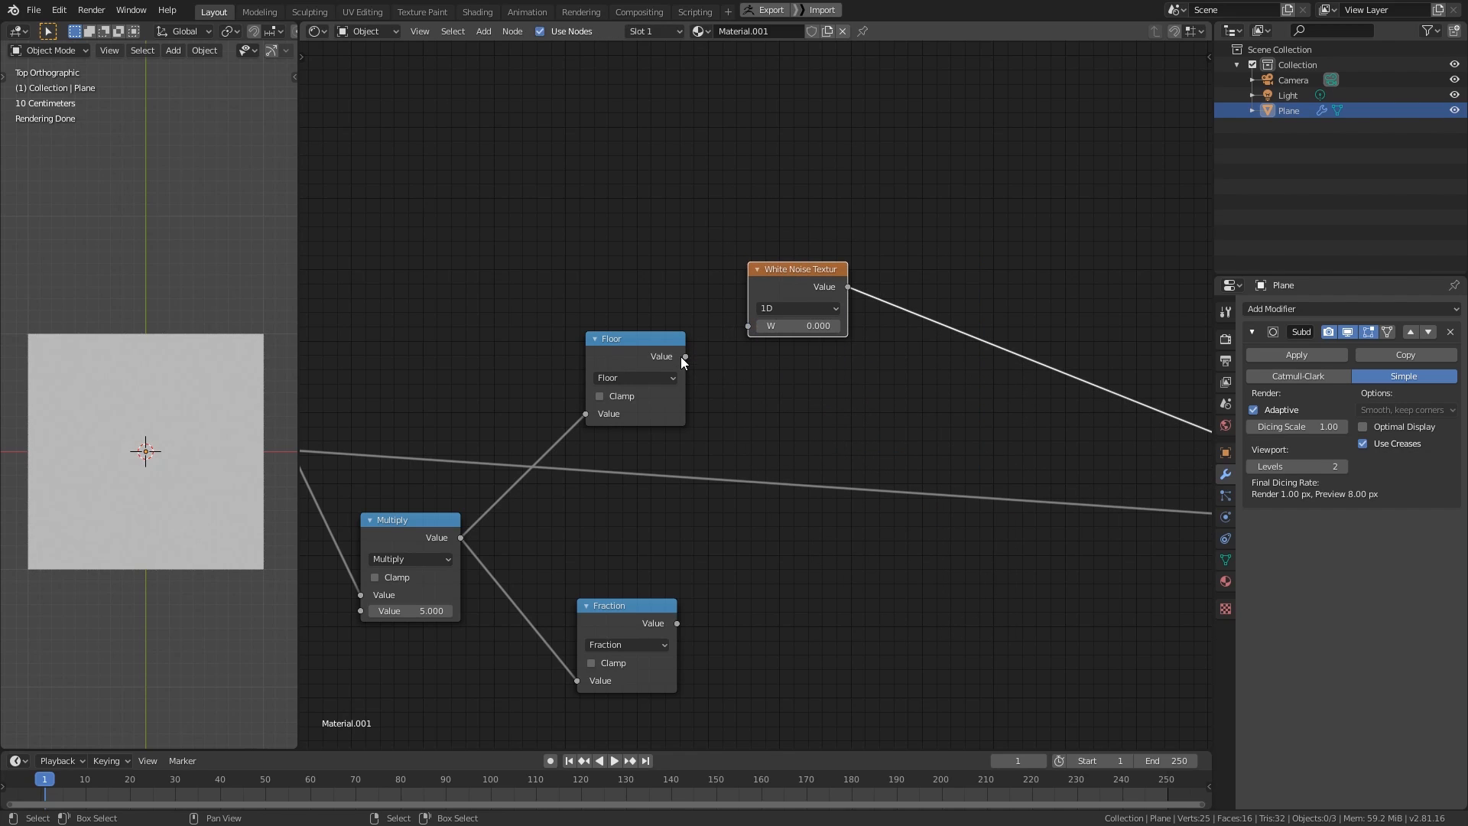
pyautogui.moveTo(752, 325); pyautogui.dragTo(749, 326)
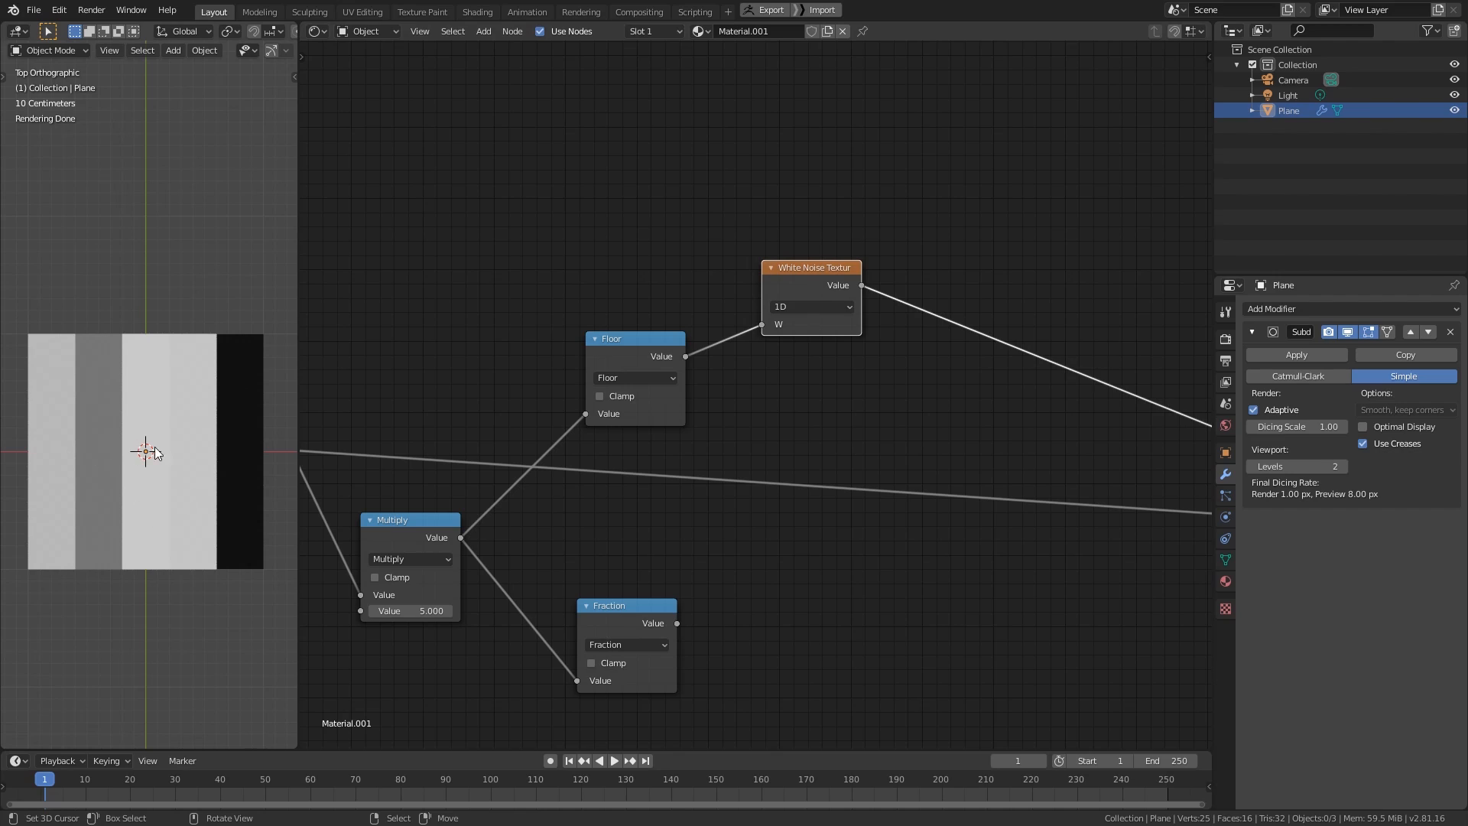
# - Switch the White Noise Texture to 2D and move it farther from the Floor node
pyautogui.moveTo(854, 344); pyautogui.dragTo(845, 370, button='middle')
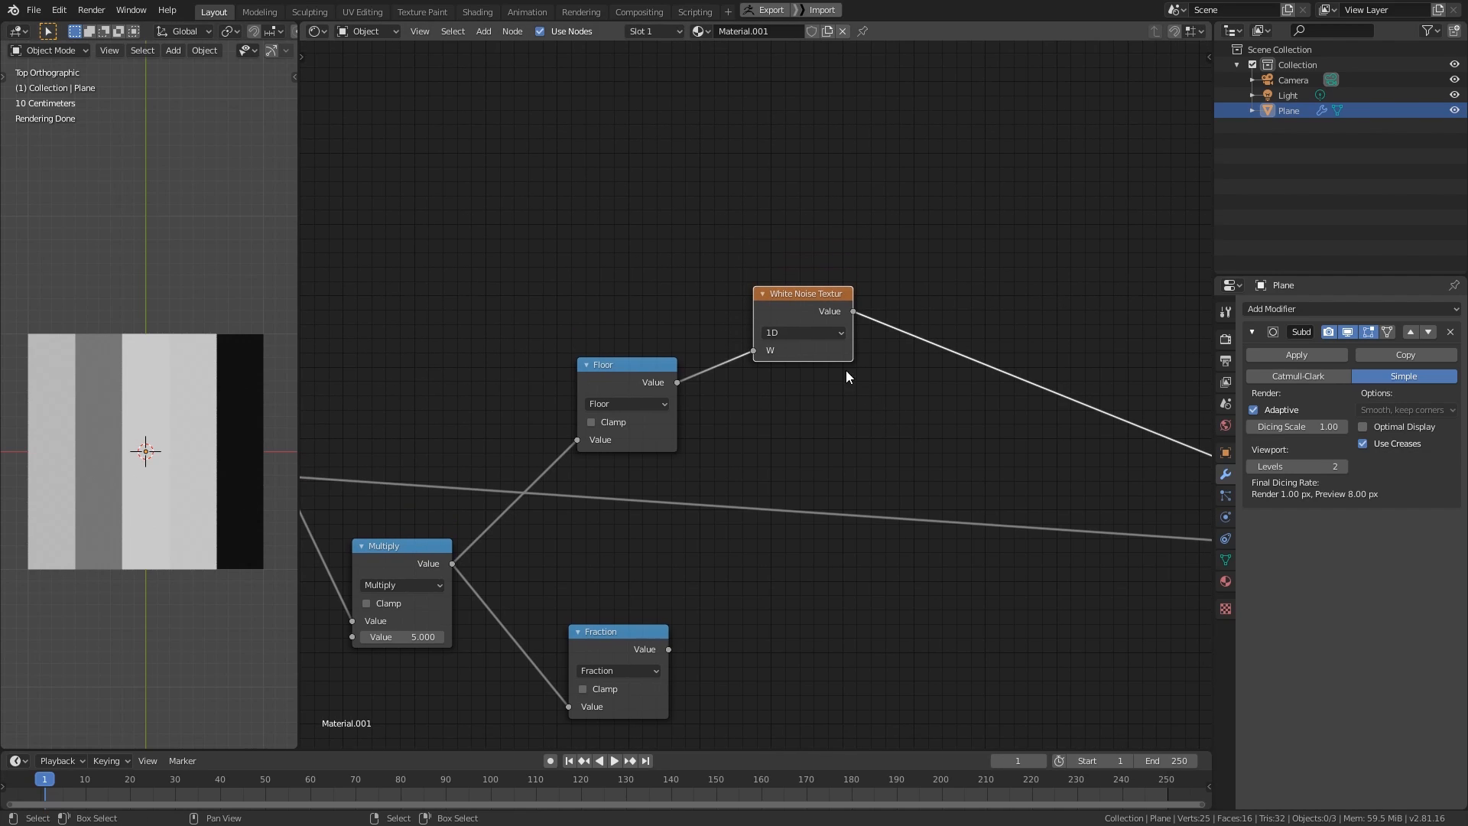
pyautogui.click(811, 333)
pyautogui.click(809, 347)
pyautogui.moveTo(803, 298); pyautogui.dragTo(989, 309)
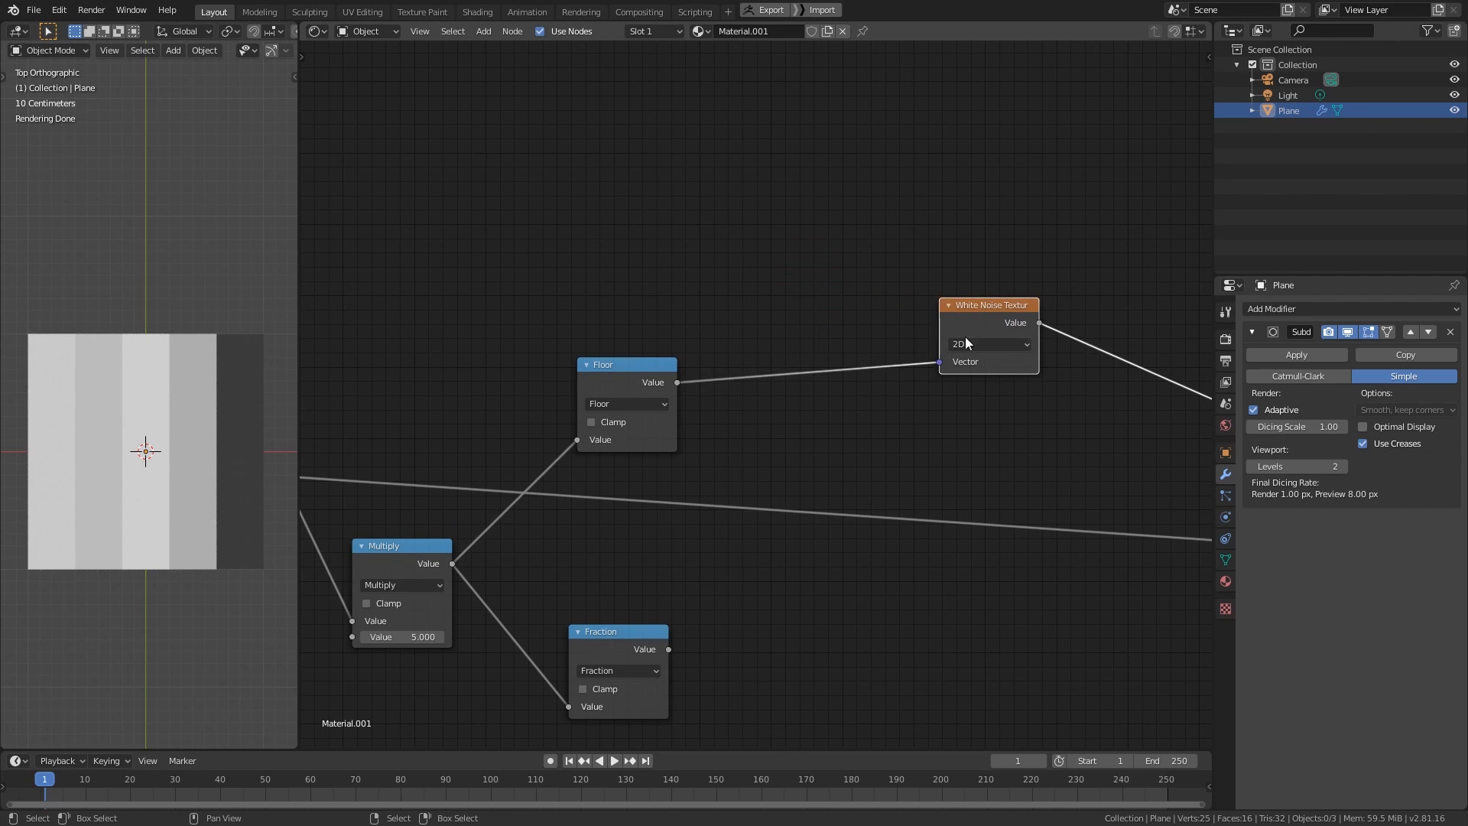
# - Insert a Combine XYZ node between Floor and White Noise Texture, with Floor feeding X, and set its Y to 13.2
pyautogui.hotkey('shift', 'a')
pyautogui.moveTo(804, 395)
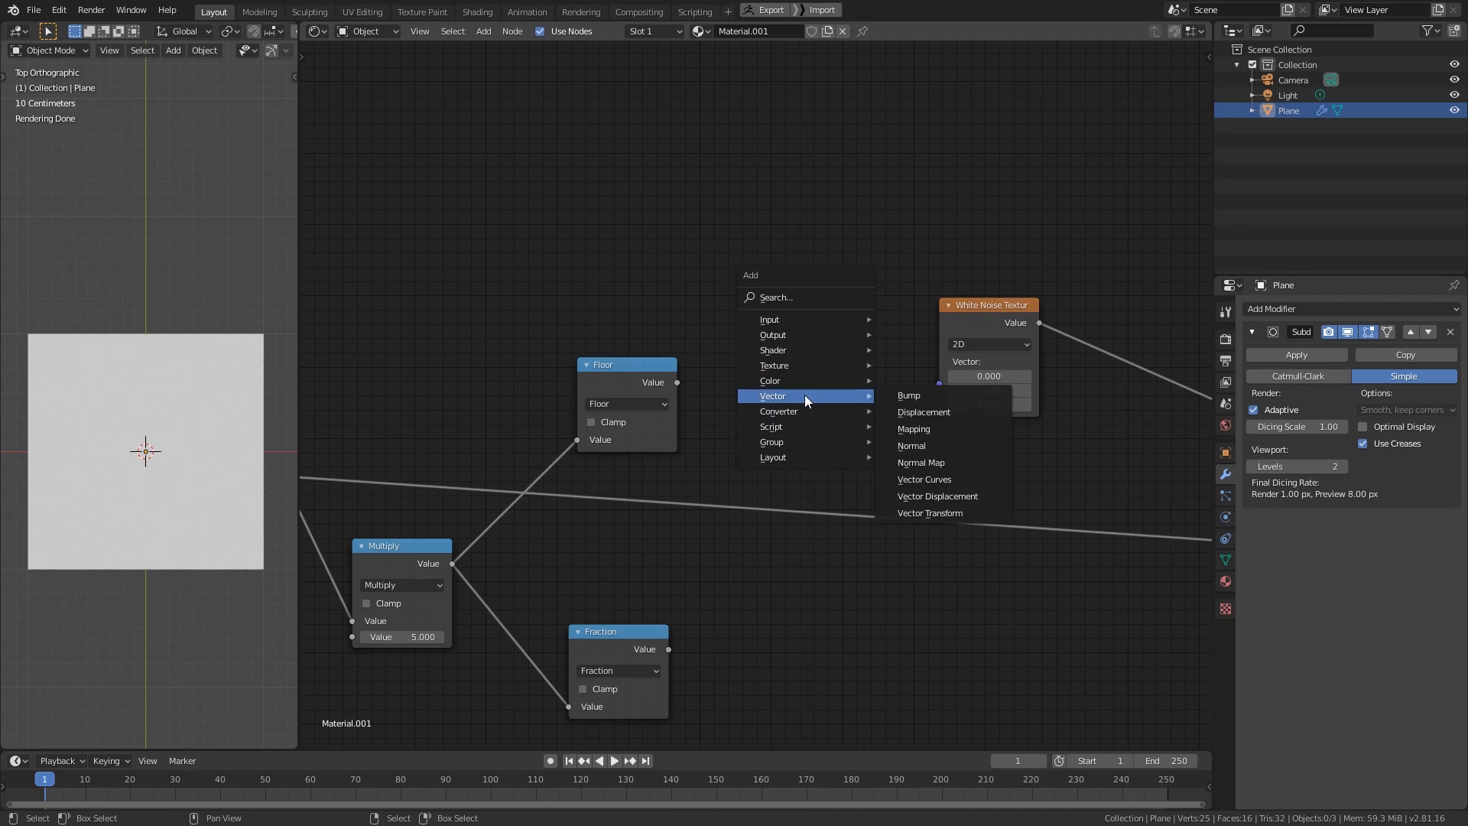
pyautogui.click(938, 521)
pyautogui.click(828, 372)
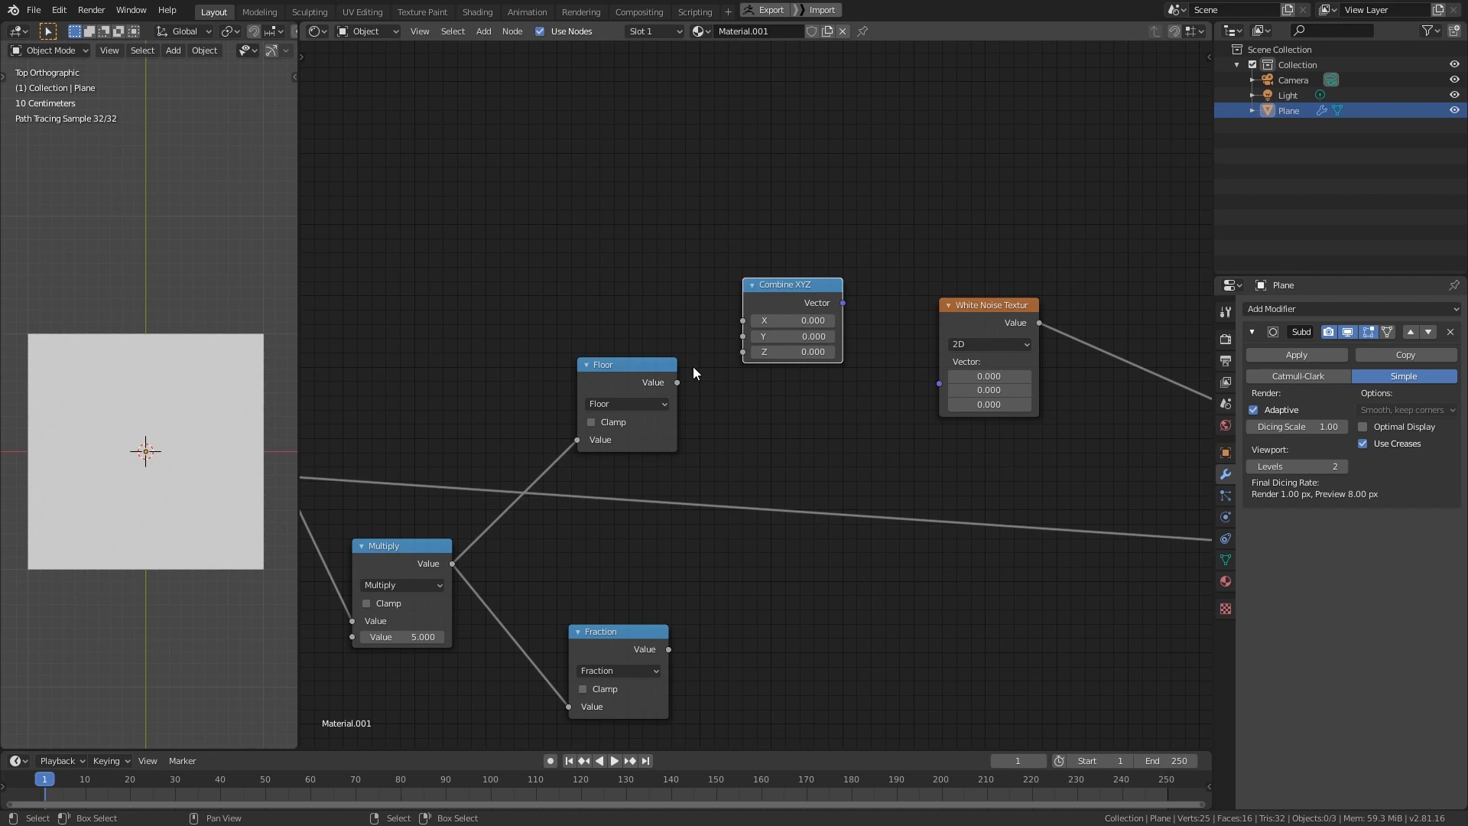
pyautogui.moveTo(677, 382); pyautogui.dragTo(939, 383)
pyautogui.moveTo(995, 311); pyautogui.dragTo(985, 310)
pyautogui.moveTo(769, 380); pyautogui.dragTo(883, 379)
# - Select the Mapping and Wood nodes and move them together away from the plank nodes to make room
pyautogui.moveTo(1018, 447); pyautogui.dragTo(778, 420, button='middle')
pyautogui.scroll(-6, 779, 420)
pyautogui.moveTo(873, 473); pyautogui.dragTo(668, 434, button='middle')
pyautogui.moveTo(751, 230); pyautogui.dragTo(1237, 807)
pyautogui.moveTo(856, 413); pyautogui.dragTo(662, 351, button='middle')
pyautogui.scroll(-1, 662, 351)
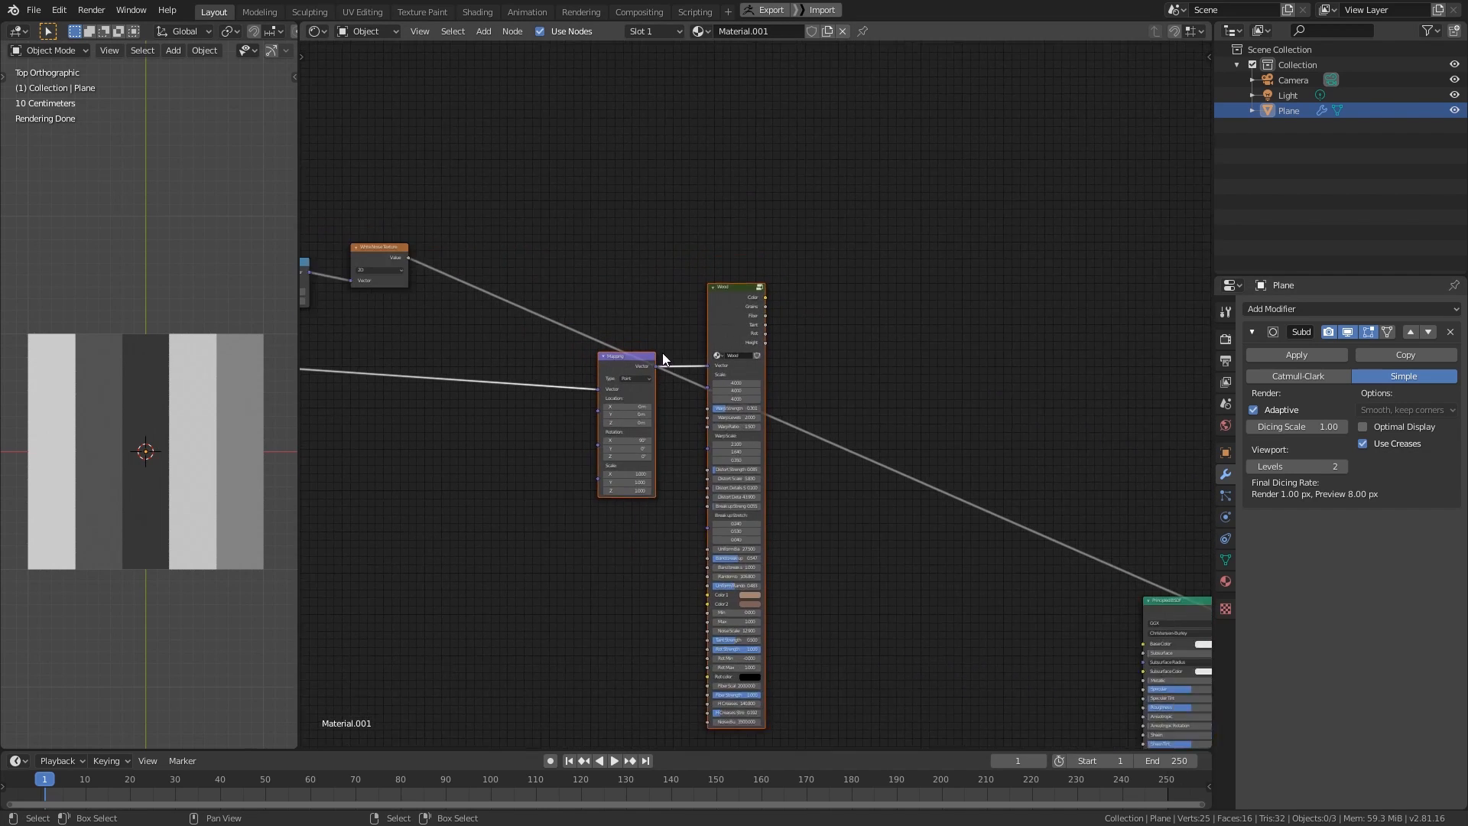
pyautogui.scroll(-5, 662, 352)
pyautogui.press('g')
pyautogui.click(694, 306)
pyautogui.press('g')
pyautogui.click(857, 302)
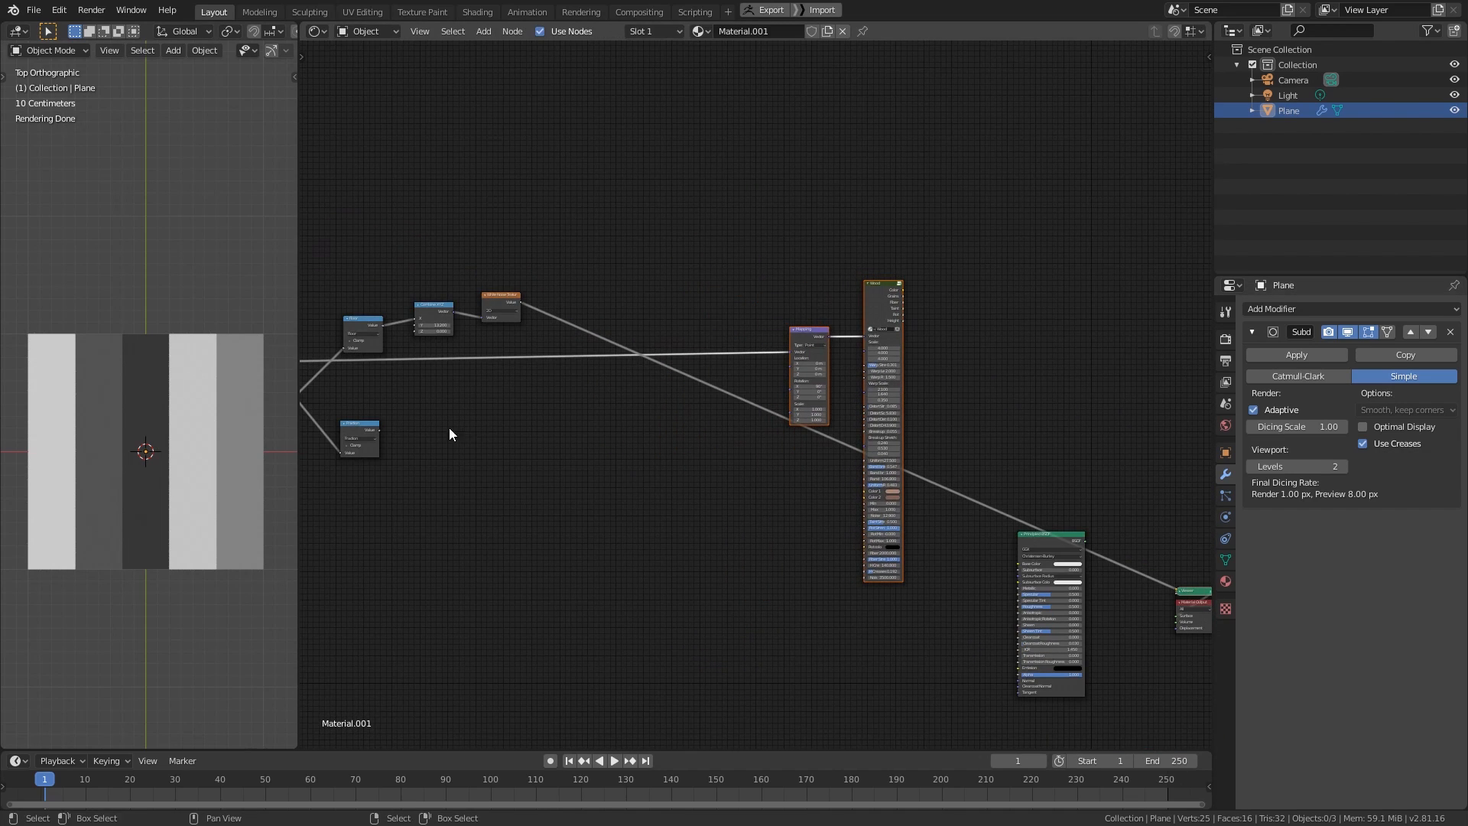
# - Select the Mapping, Wood, Principled BSDF and output nodes together and move them much farther along the tree
pyautogui.moveTo(944, 470); pyautogui.dragTo(757, 440, button='middle')
pyautogui.scroll(-3, 756, 439)
pyautogui.moveTo(590, 195); pyautogui.dragTo(1147, 727)
pyautogui.press('g')
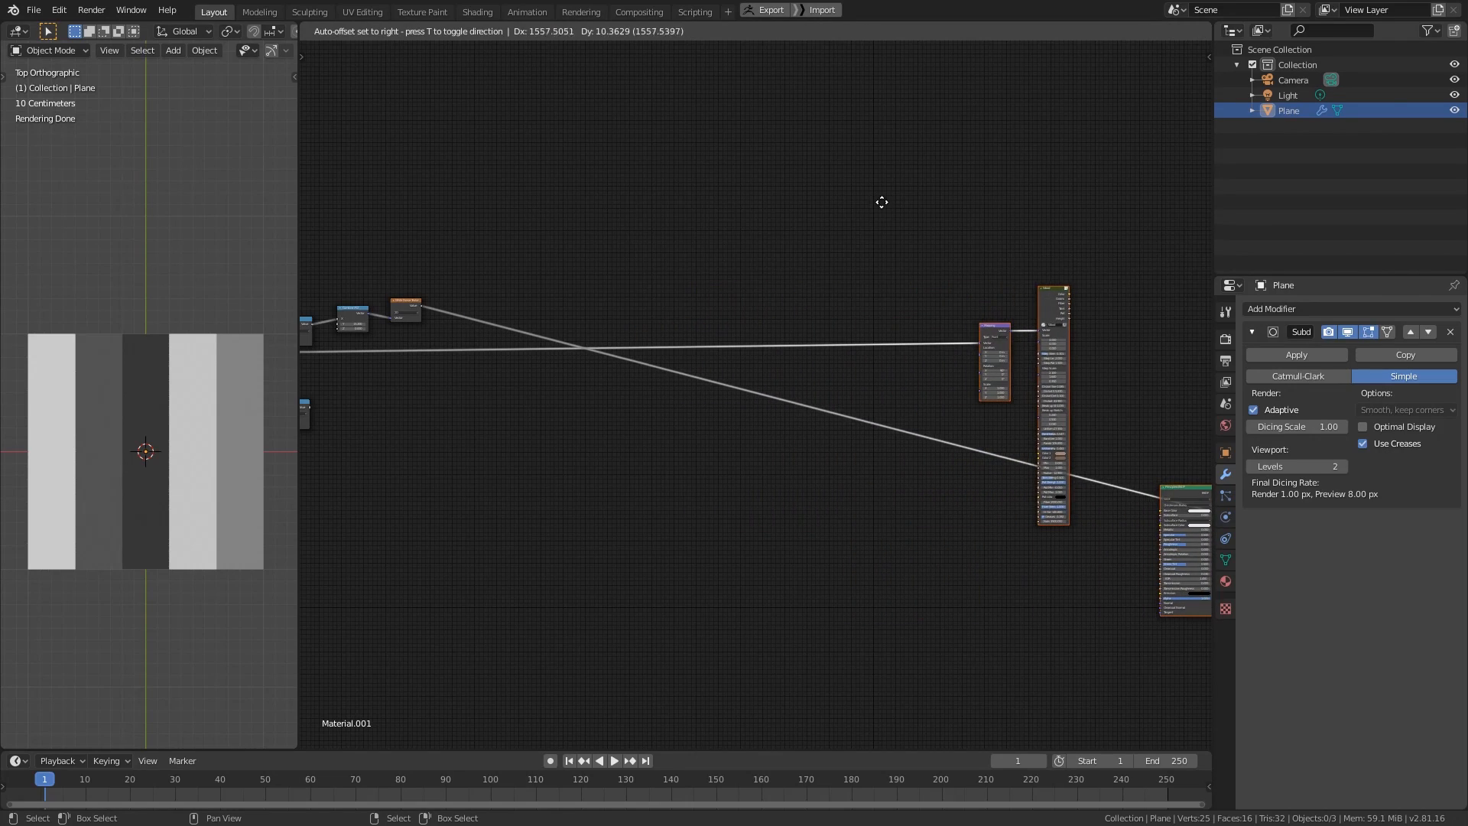
pyautogui.click(882, 203)
# - Nudge the Fraction and White Noise Texture nodes slightly back toward the nodes feeding them
pyautogui.moveTo(485, 305); pyautogui.dragTo(549, 428, button='middle')
pyautogui.scroll(9, 549, 428)
pyautogui.scroll(4, 549, 428)
pyautogui.moveTo(488, 525); pyautogui.dragTo(754, 444, button='middle')
pyautogui.moveTo(371, 576); pyautogui.dragTo(439, 584, button='middle')
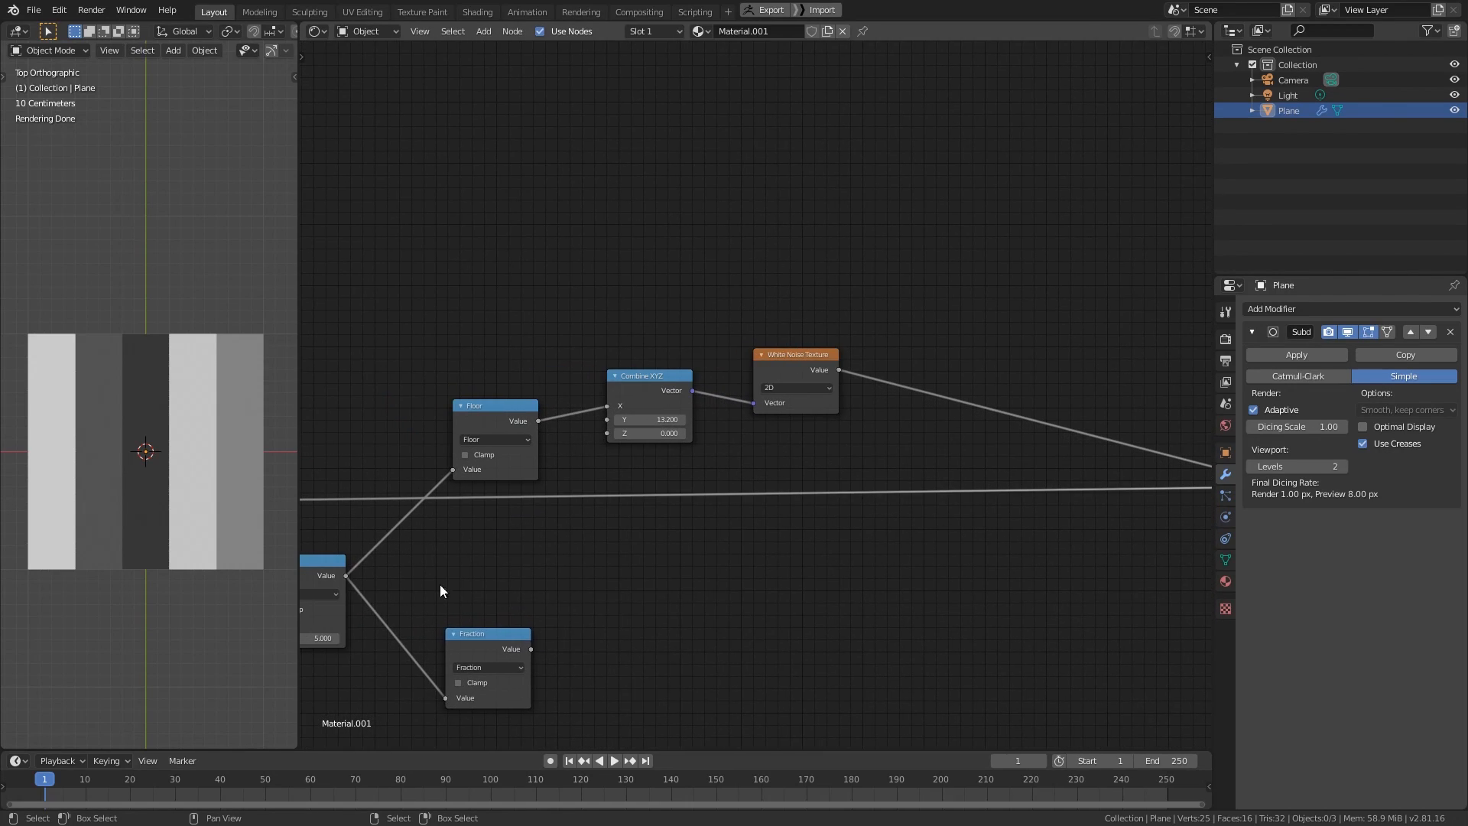
pyautogui.moveTo(480, 633)
pyautogui.mouseDown()
pyautogui.moveTo(496, 610)
pyautogui.moveTo(471, 627)
pyautogui.mouseUp()
pyautogui.moveTo(787, 354); pyautogui.dragTo(776, 353)
pyautogui.moveTo(879, 397); pyautogui.dragTo(842, 400, button='middle')
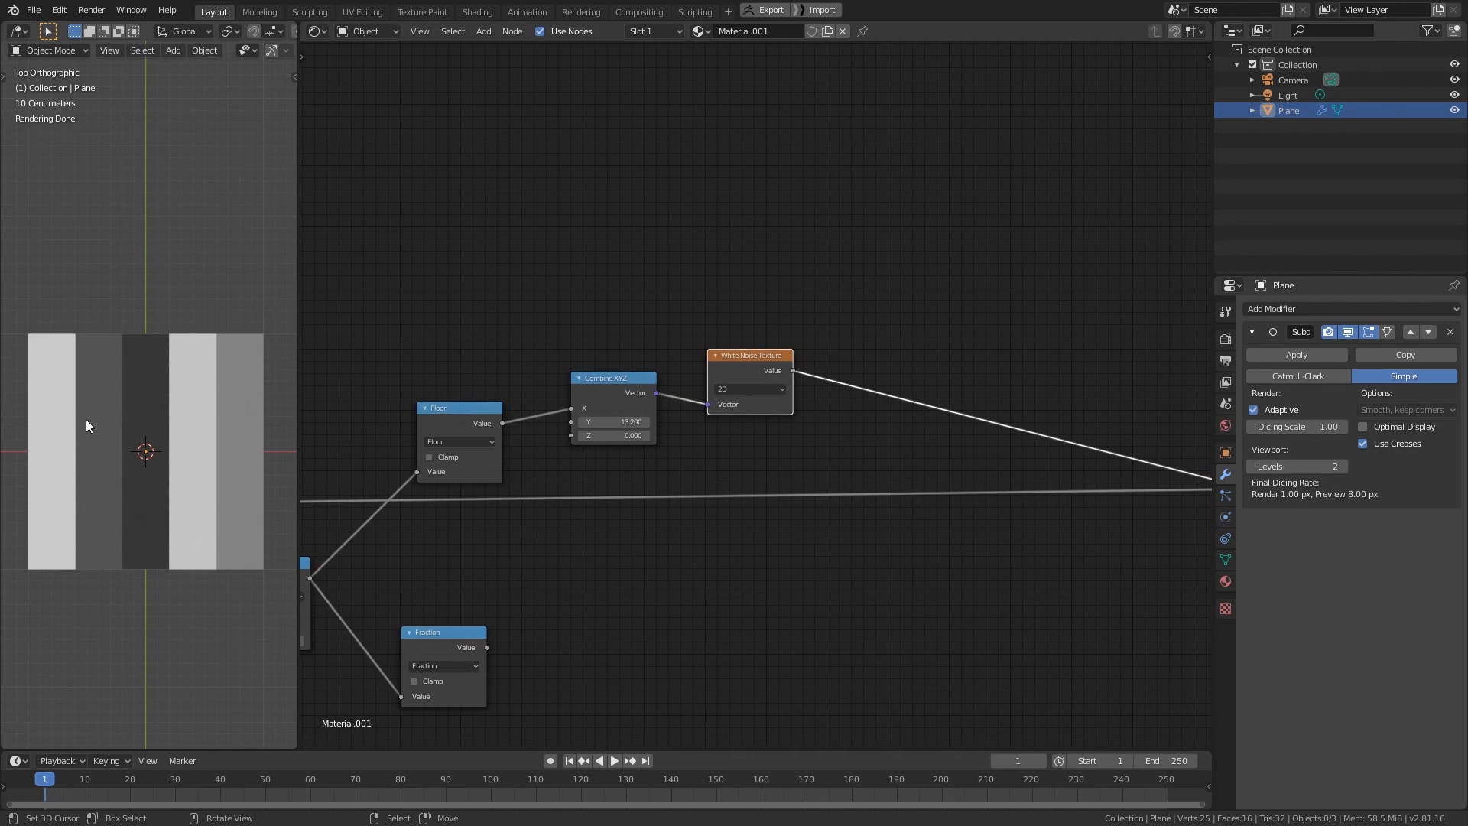
# - Insert a Math node after White Noise Texture, set it to Multiply with a value of 19.8, and tuck it beside the texture node
pyautogui.hotkey('shift', 'a')
pyautogui.moveTo(828, 302)
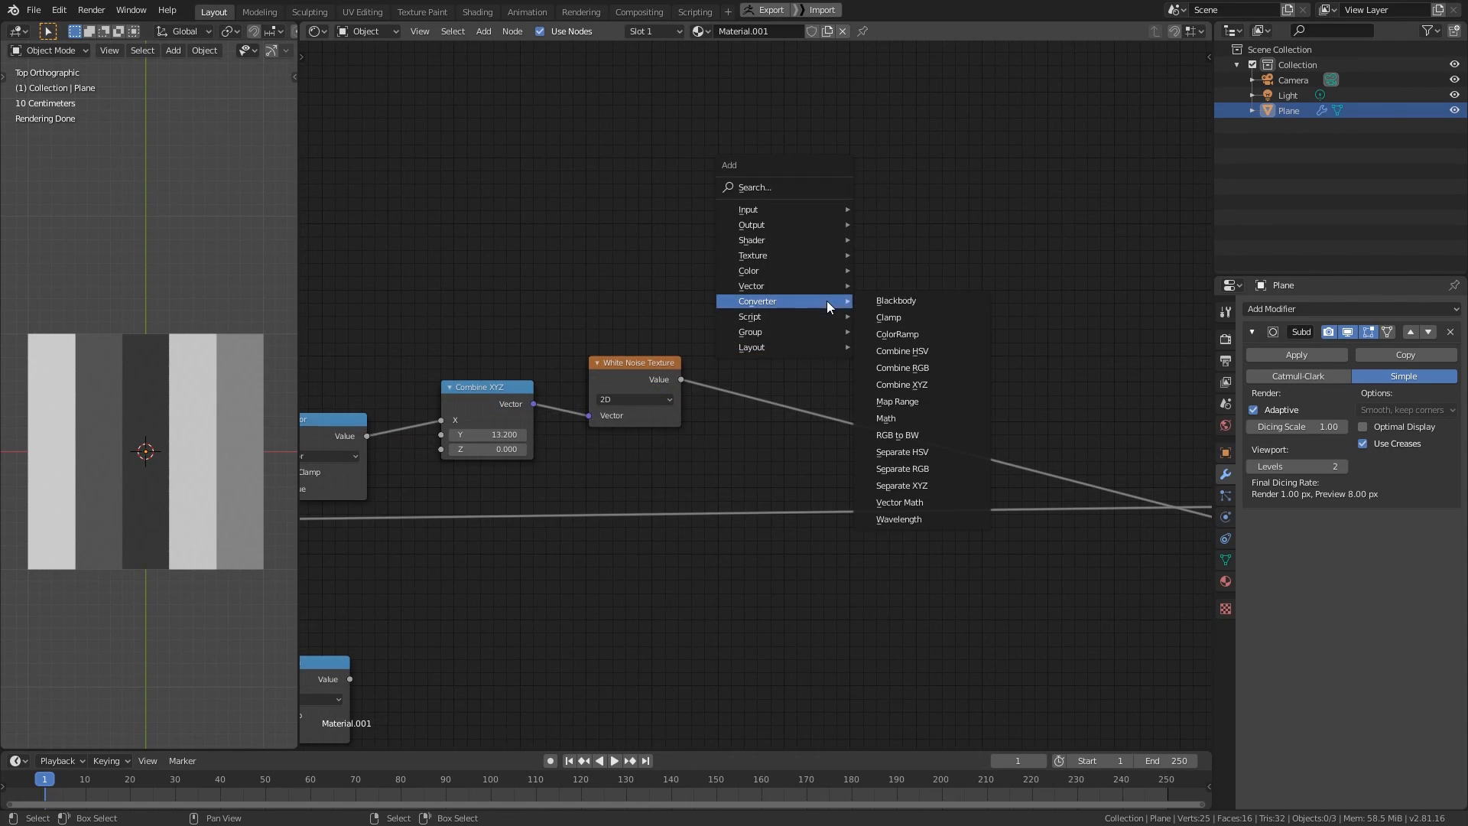
pyautogui.click(887, 418)
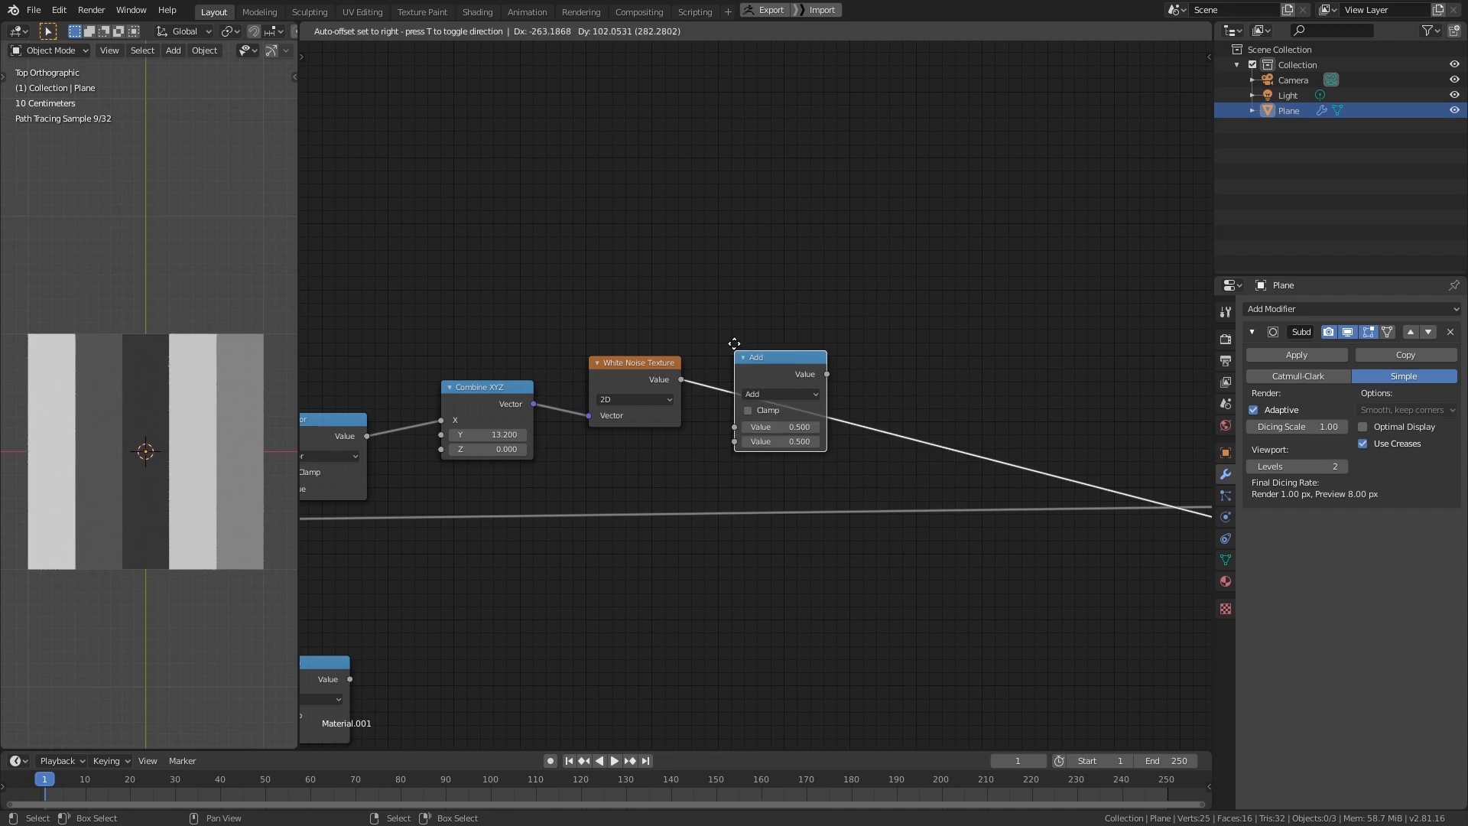
pyautogui.click(772, 338)
pyautogui.click(783, 353)
pyautogui.click(783, 398)
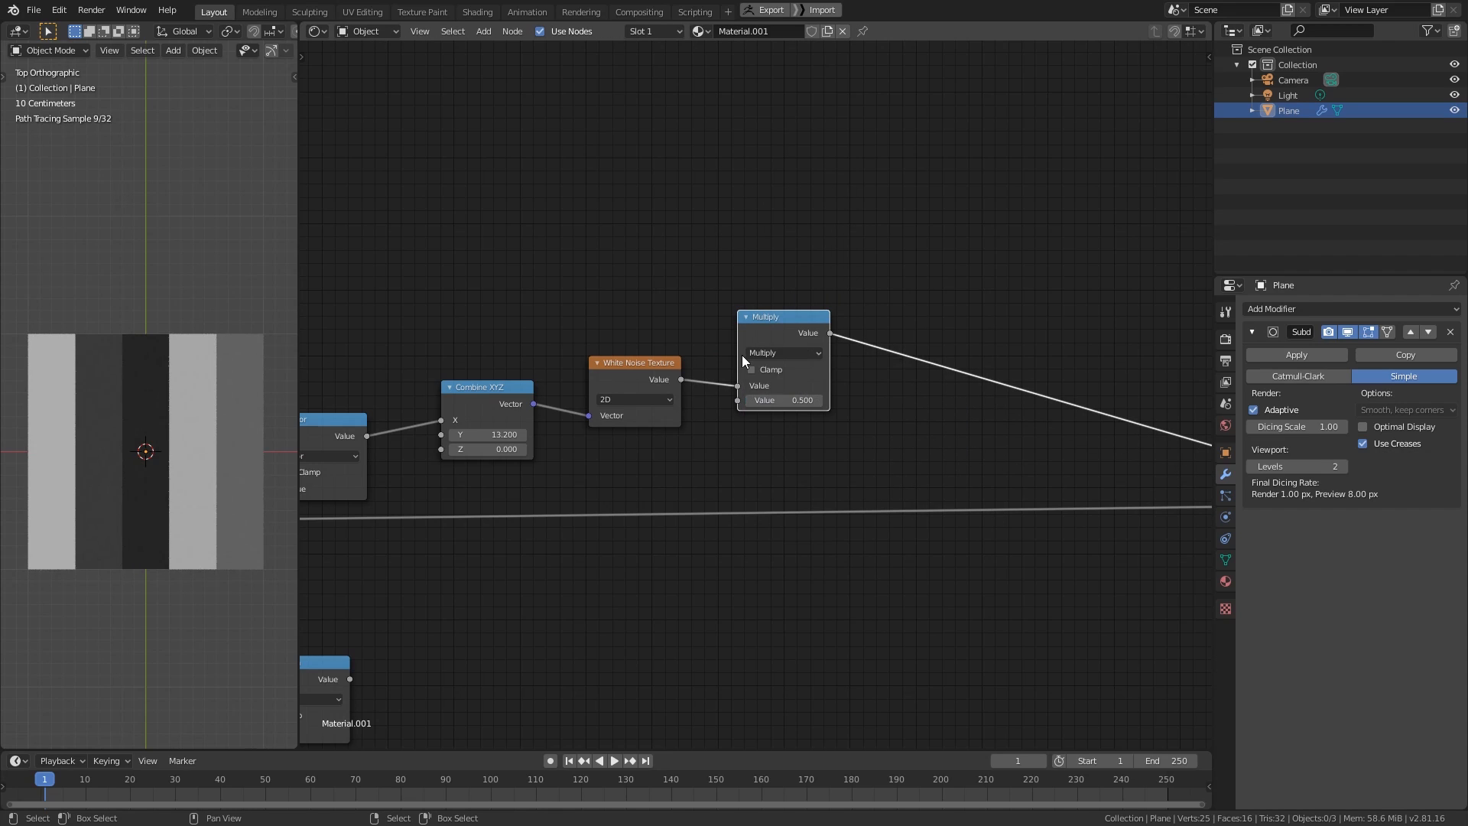
pyautogui.moveTo(792, 401); pyautogui.dragTo(939, 402)
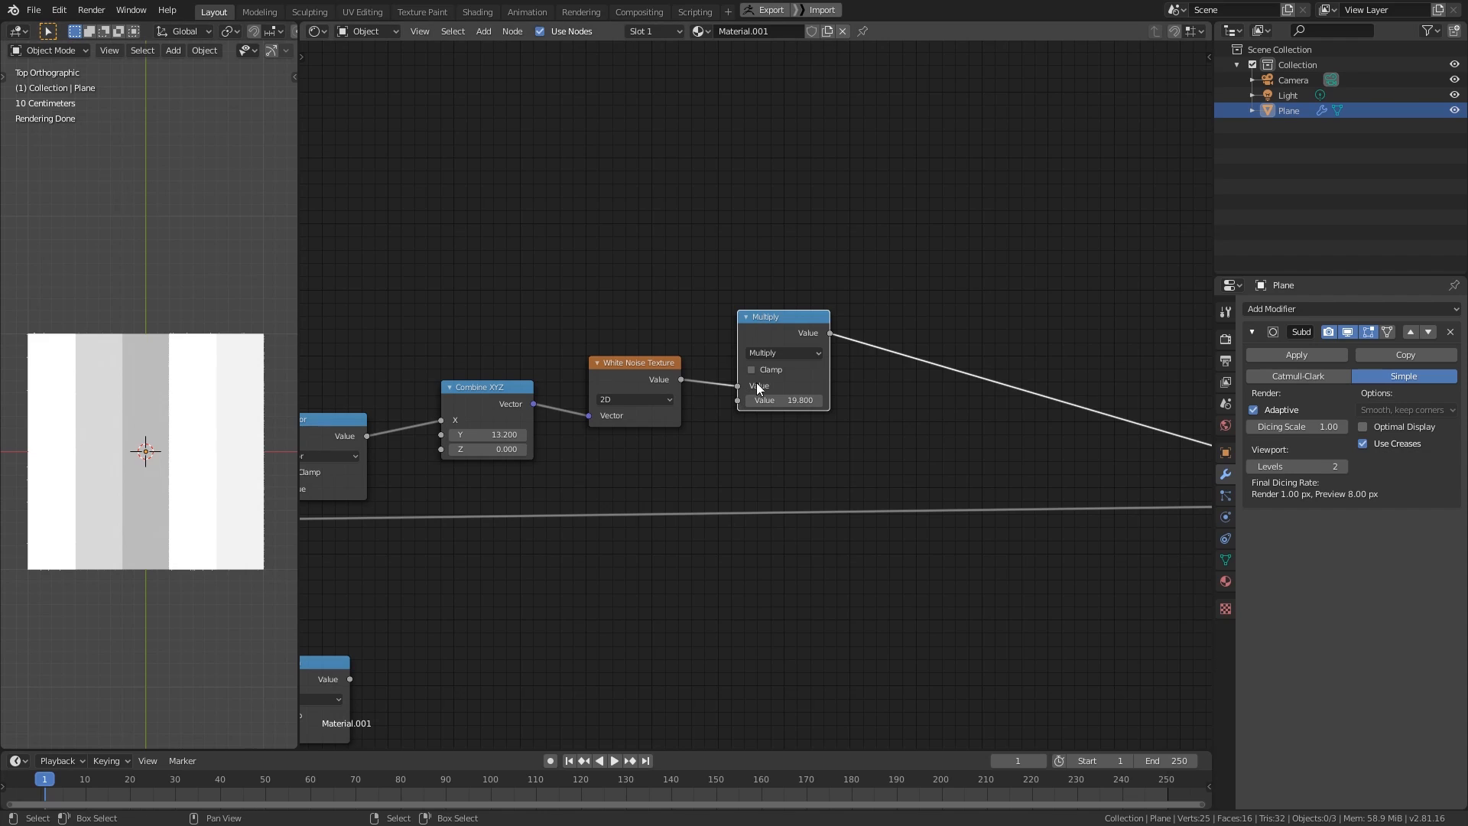
pyautogui.moveTo(826, 315); pyautogui.dragTo(801, 327)
# - Duplicate the Multiply node as an Add node that sums the Separate XYZ Y output and the multiplied noise value
pyautogui.scroll(-3, 741, 328)
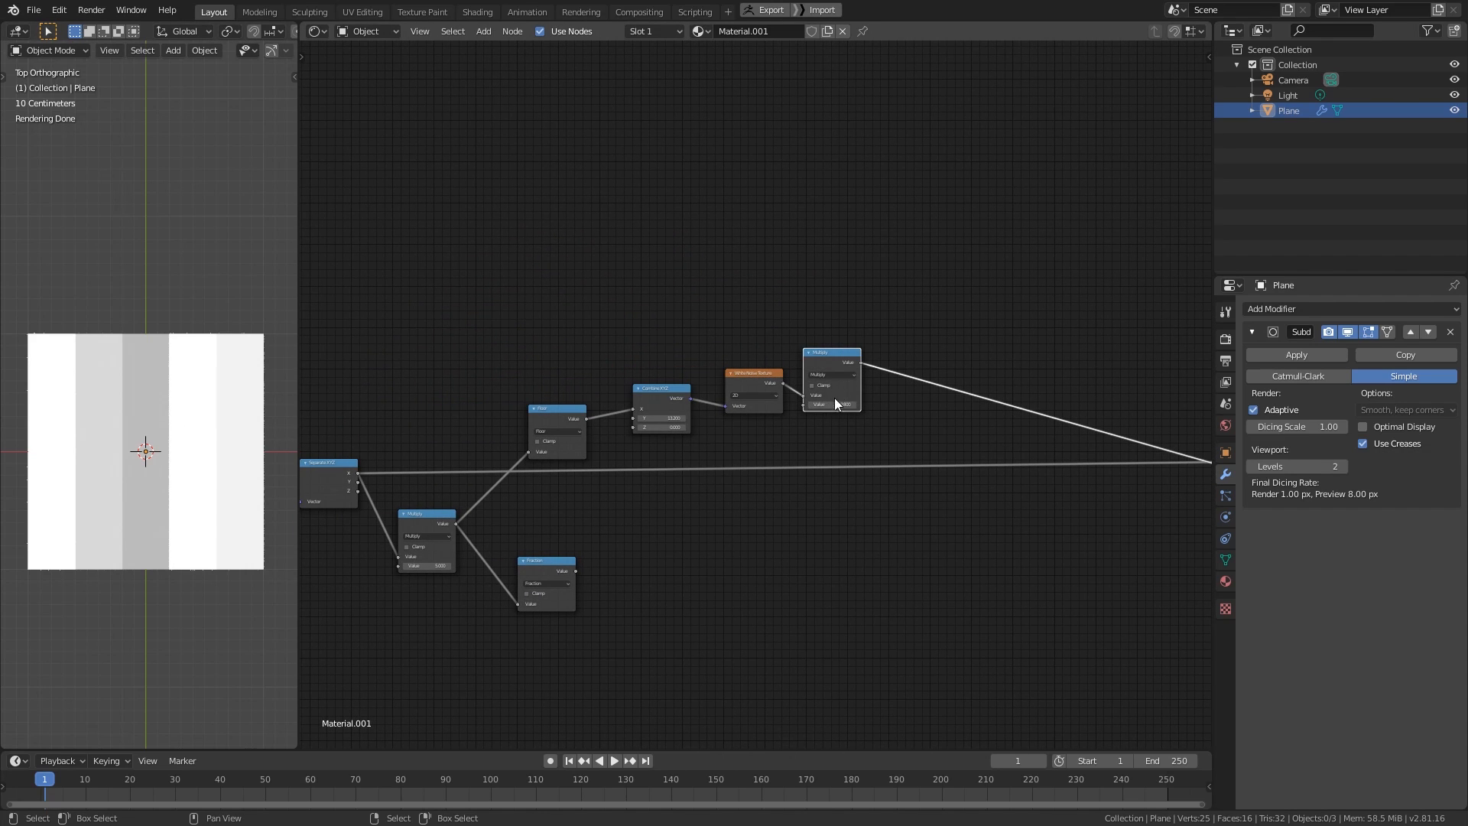
pyautogui.moveTo(739, 408); pyautogui.dragTo(708, 464, button='middle')
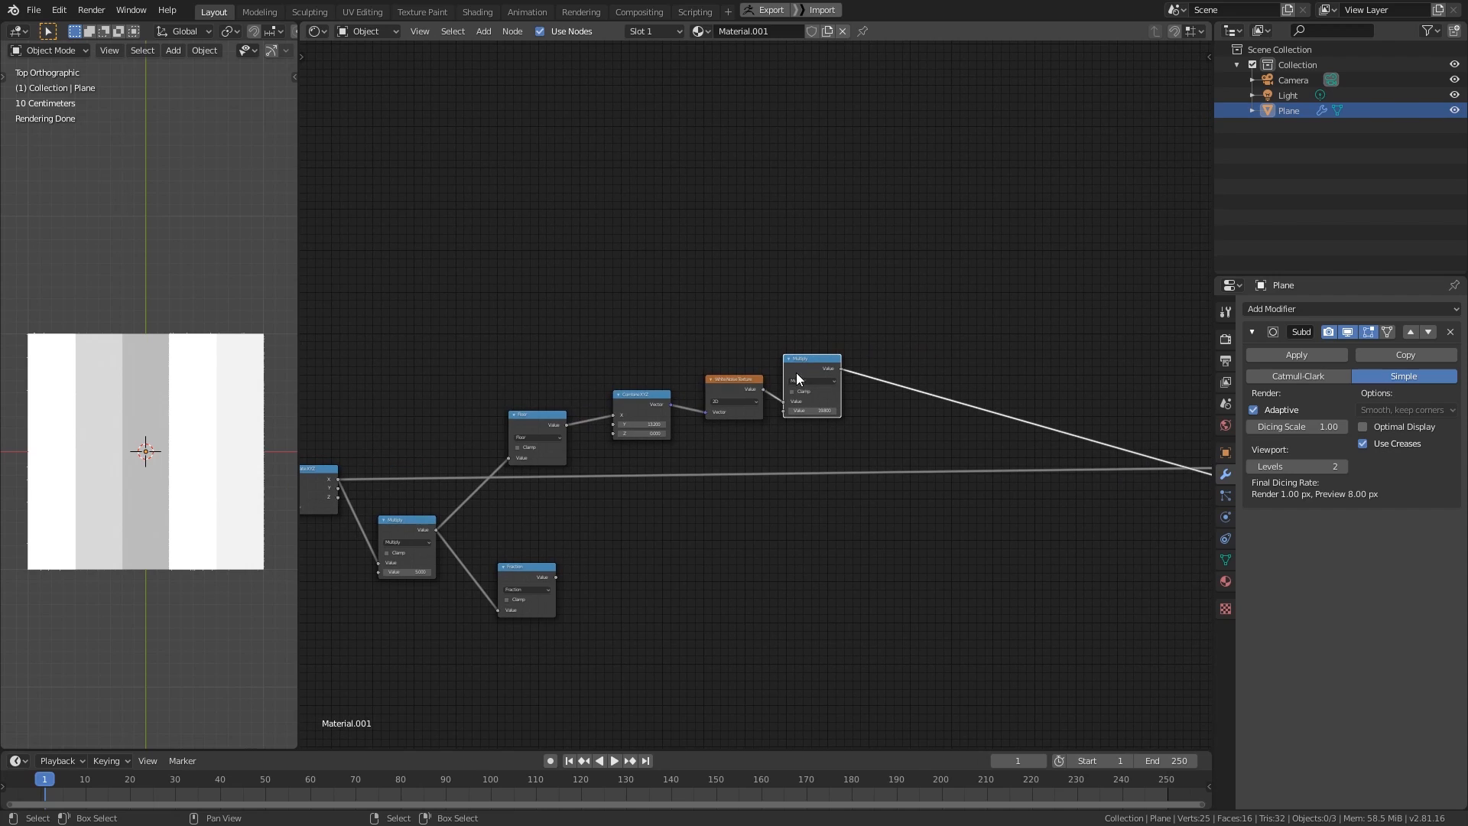
pyautogui.hotkey('shift', 'd')
pyautogui.click(947, 373)
pyautogui.moveTo(337, 487); pyautogui.dragTo(920, 520)
pyautogui.click(961, 380)
pyautogui.click(948, 391)
pyautogui.moveTo(488, 319); pyautogui.dragTo(633, 423)
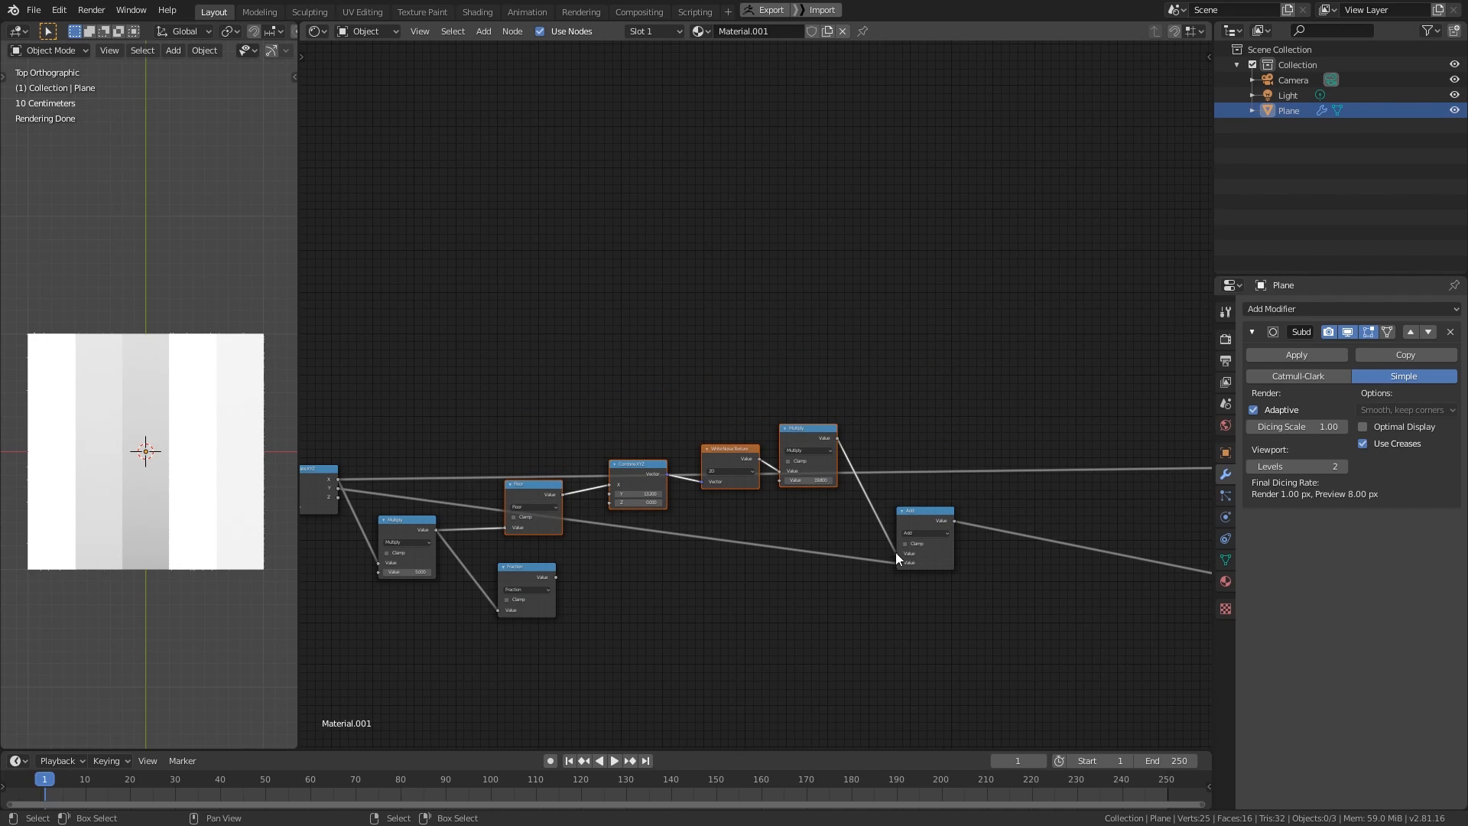
pyautogui.moveTo(896, 553); pyautogui.dragTo(897, 560)
# - Select the Floor, Fraction, Combine XYZ, White Noise Texture and Multiply nodes and move them together below the Separate XYZ links
pyautogui.press('a')
pyautogui.press('b')
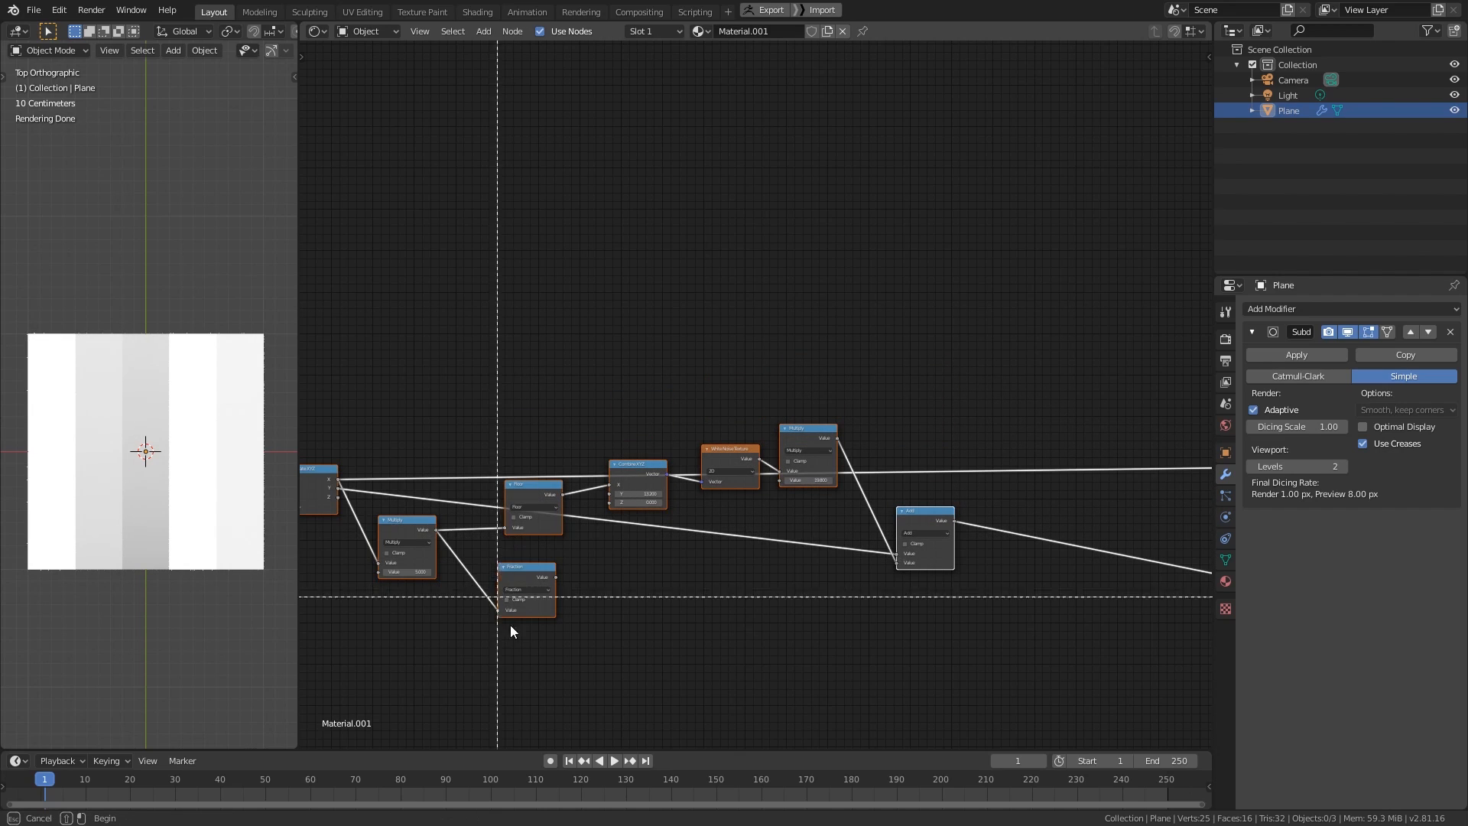
pyautogui.moveTo(498, 636); pyautogui.dragTo(781, 360)
pyautogui.press('g')
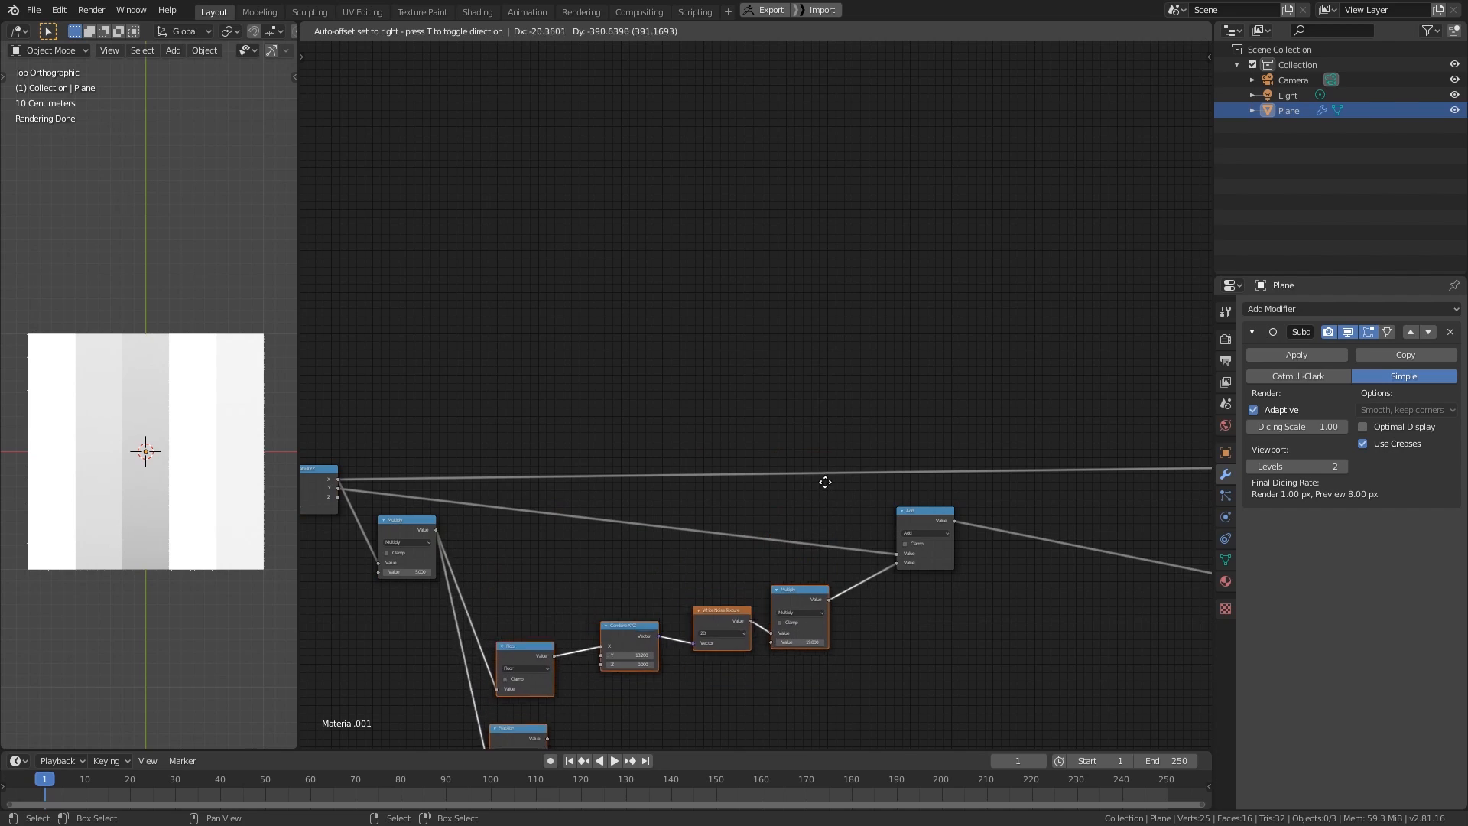
pyautogui.click(828, 474)
# - Move the UV Map, Separate XYZ and first Multiply nodes farther back to space out the start of the tree
pyautogui.moveTo(500, 492); pyautogui.dragTo(783, 370, button='middle')
pyautogui.moveTo(687, 405); pyautogui.dragTo(675, 429)
pyautogui.moveTo(598, 298); pyautogui.dragTo(465, 457)
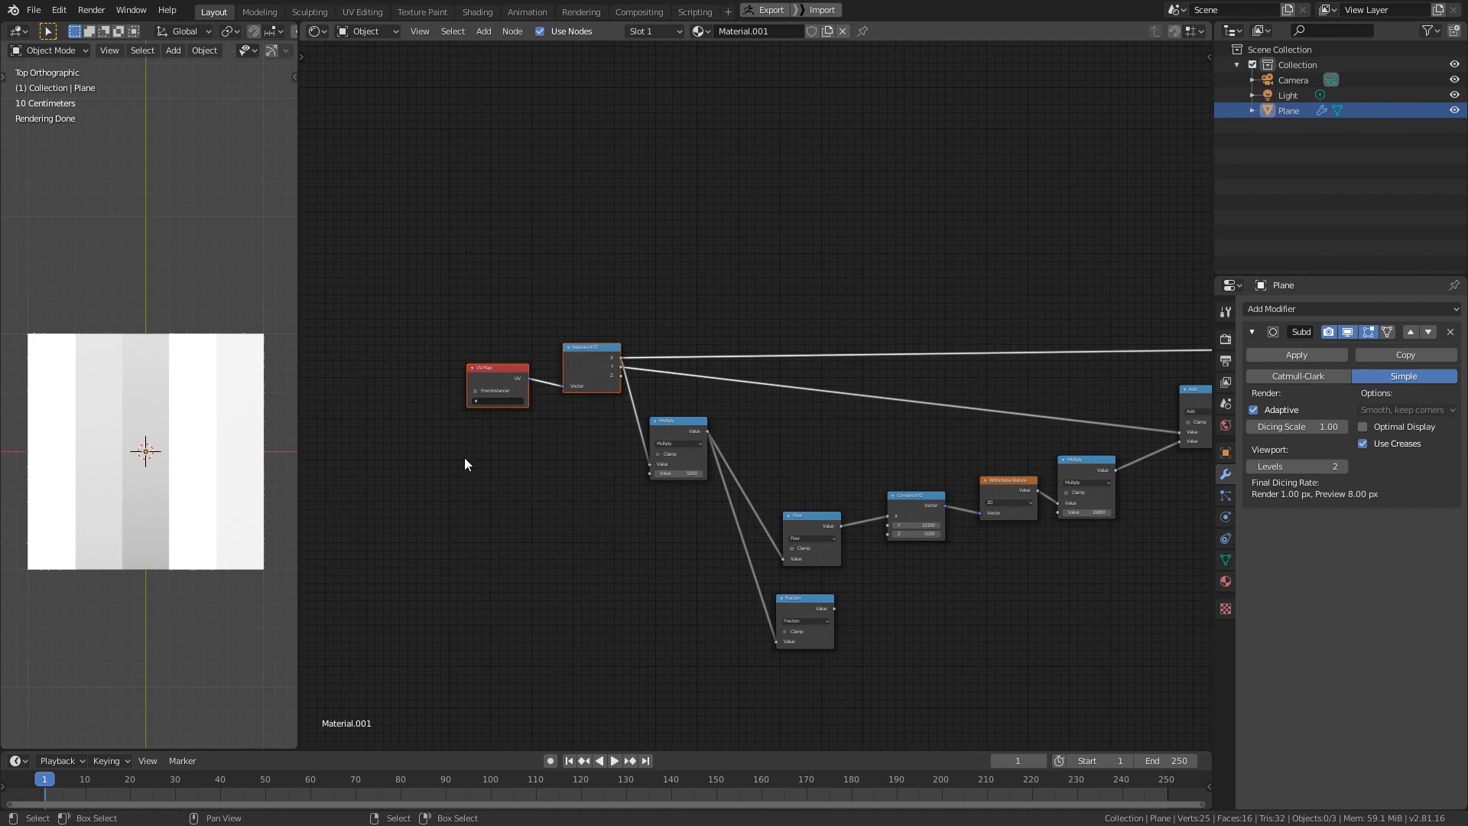
pyautogui.press('g')
pyautogui.click(309, 509)
pyautogui.moveTo(715, 370); pyautogui.dragTo(614, 382, button='middle')
pyautogui.moveTo(575, 432); pyautogui.dragTo(501, 507)
pyautogui.moveTo(726, 474); pyautogui.dragTo(521, 496, button='middle')
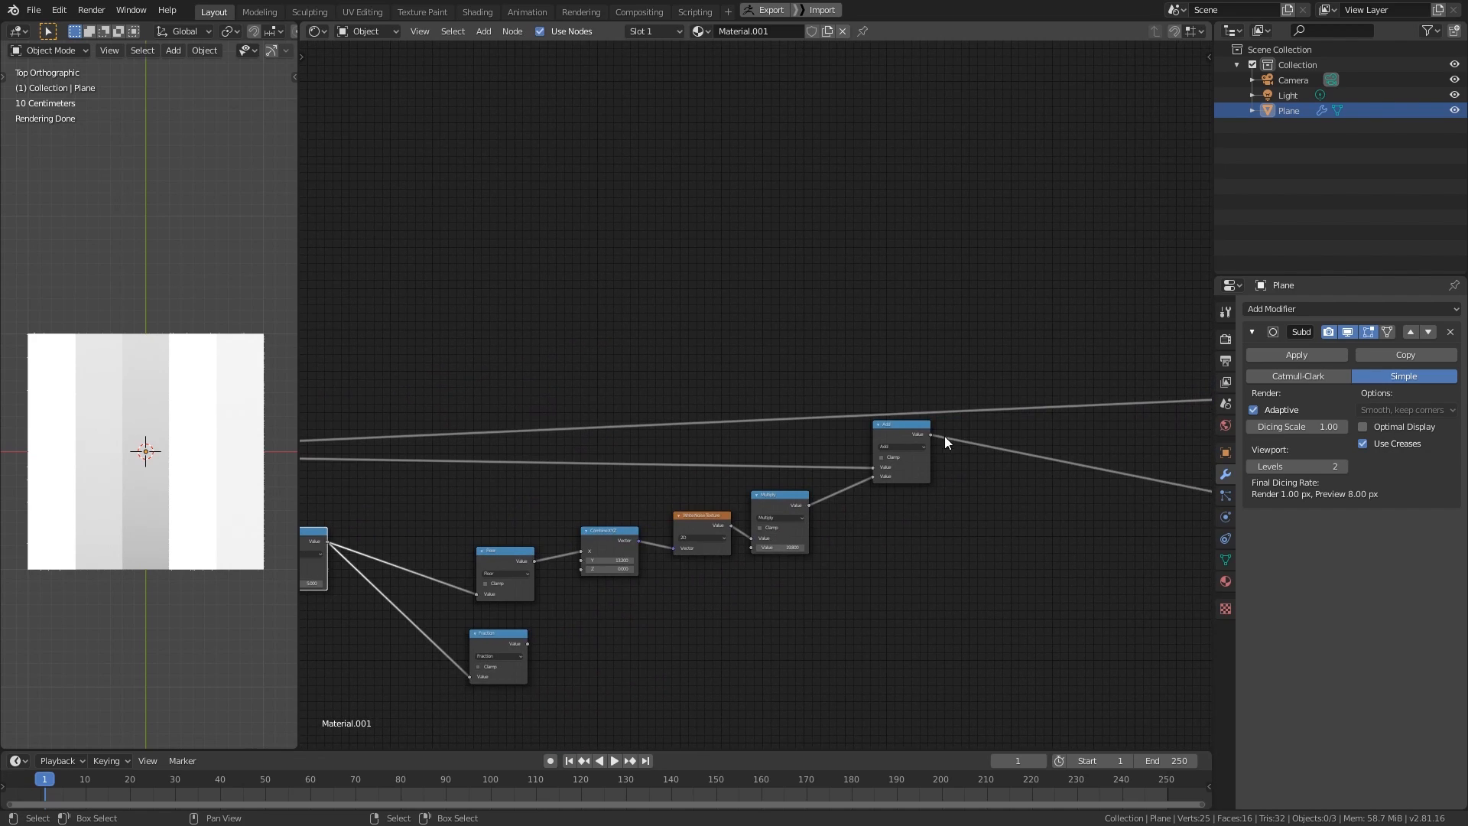
# - Insert a Combine XYZ node on the X link before Mapping and connect the Add node's value to its Y
pyautogui.moveTo(1032, 377); pyautogui.dragTo(908, 377, button='middle')
pyautogui.hotkey('shift', 'a')
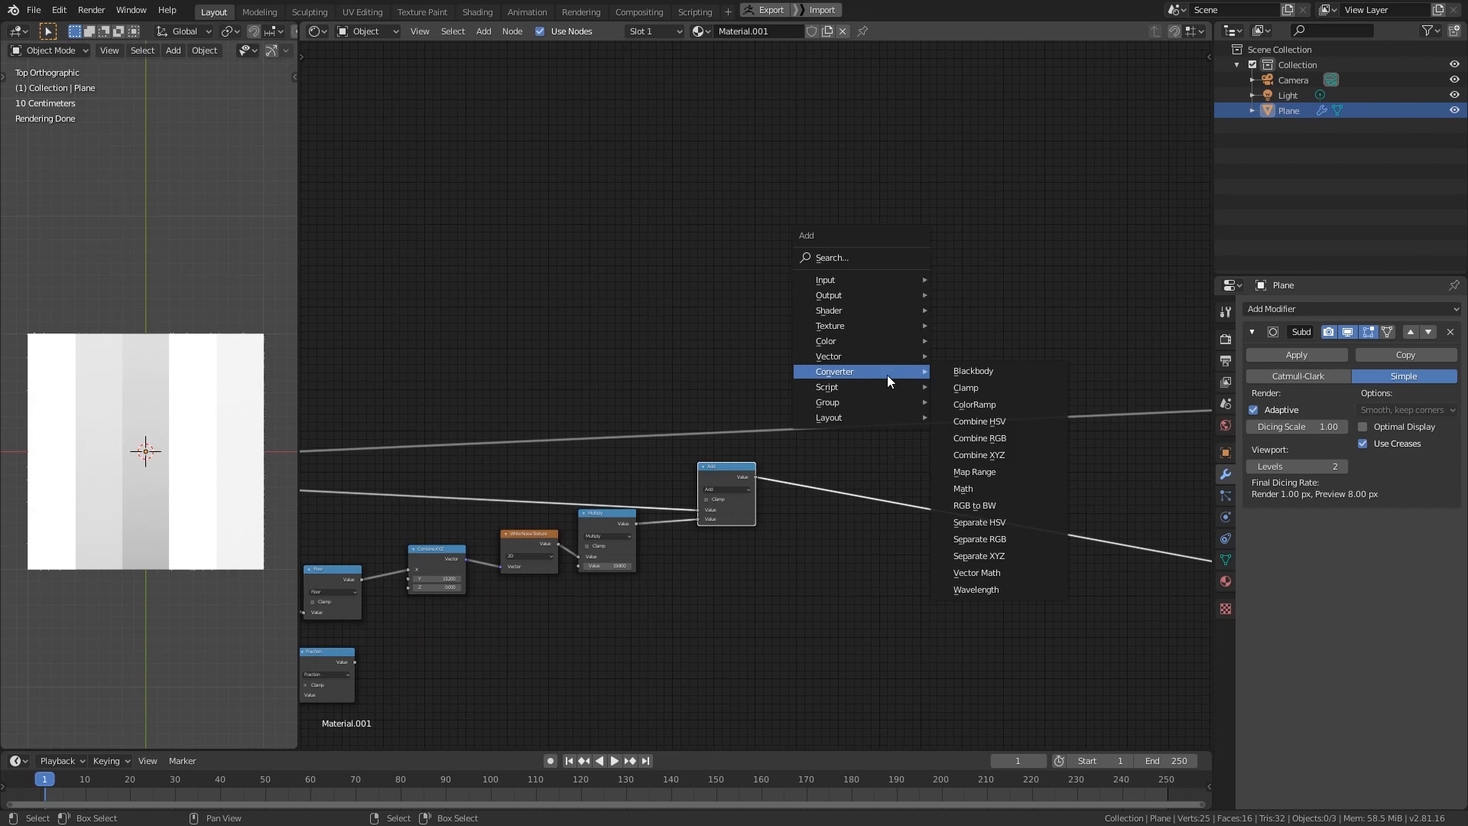
pyautogui.click(979, 455)
pyautogui.click(980, 457)
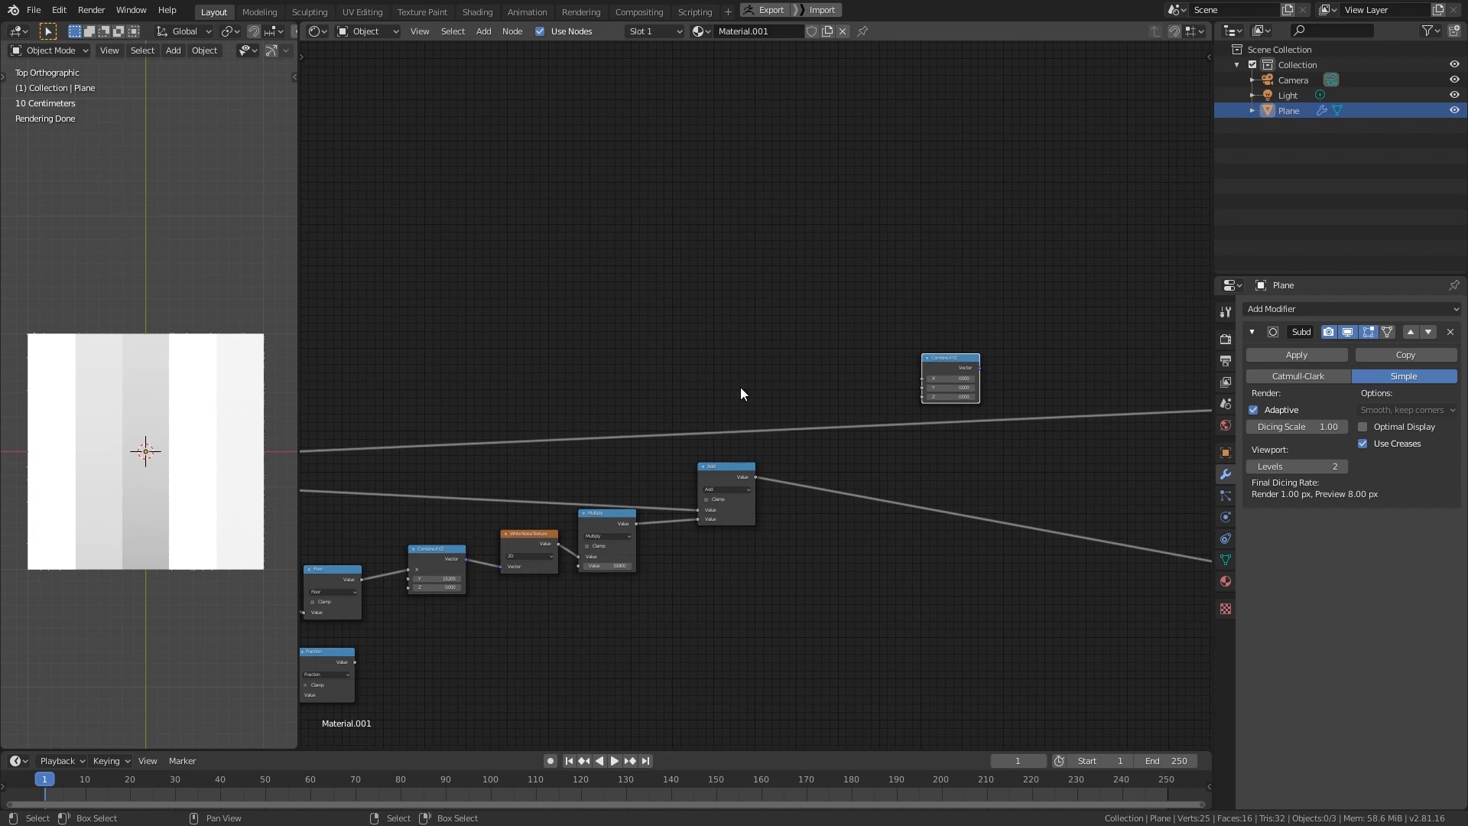
pyautogui.moveTo(668, 400); pyautogui.dragTo(801, 419, button='middle')
pyautogui.moveTo(1026, 389); pyautogui.dragTo(1048, 438)
pyautogui.scroll(1, 891, 468)
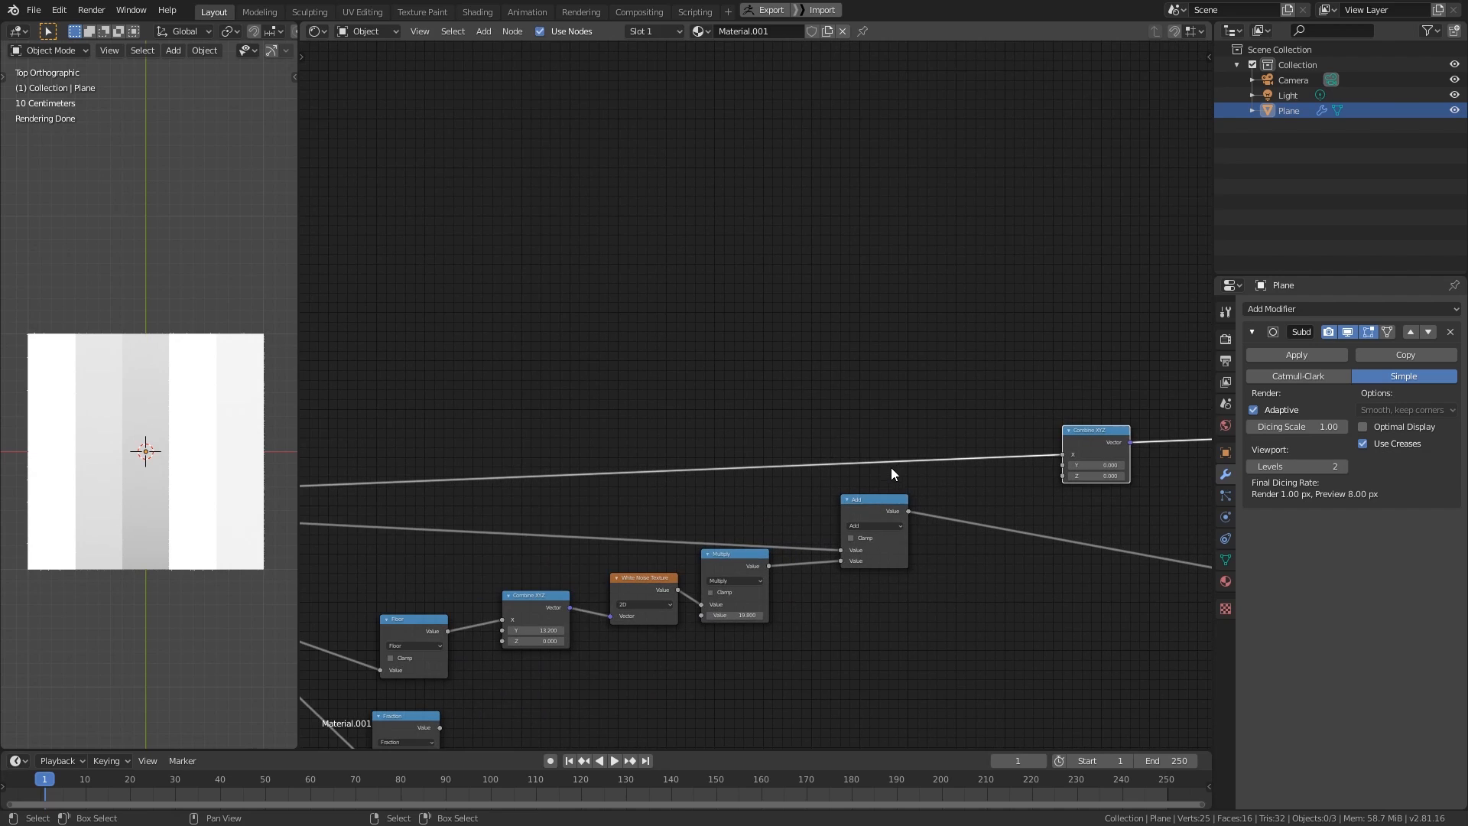
pyautogui.moveTo(908, 511); pyautogui.dragTo(1057, 441)
# - Move the Mapping node slightly away from the Wood group and preview the Wood color output on the plane
pyautogui.moveTo(1178, 445); pyautogui.dragTo(818, 428, button='middle')
pyautogui.scroll(-4, 925, 429)
pyautogui.moveTo(1077, 385); pyautogui.dragTo(907, 401, button='middle')
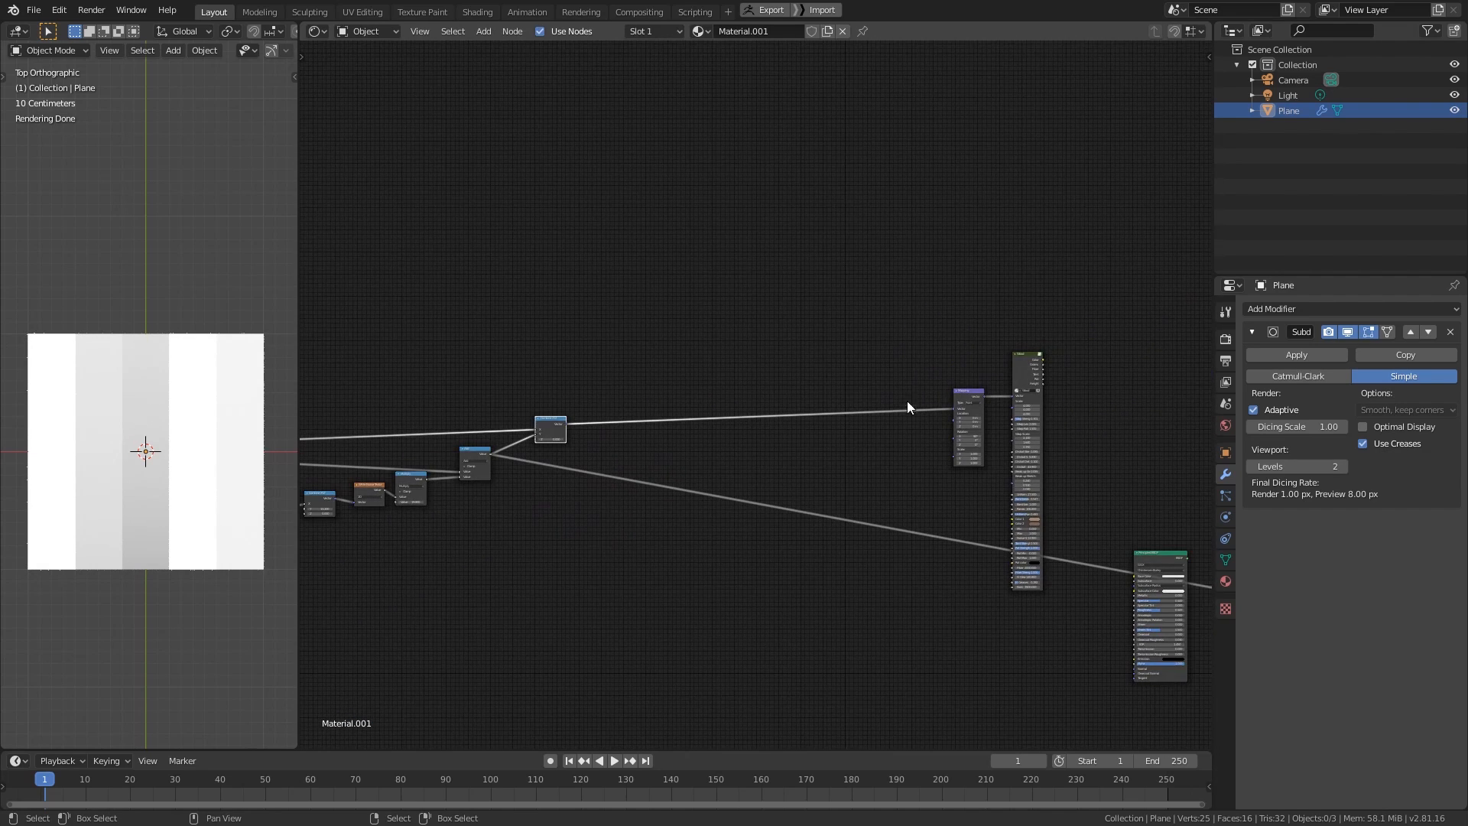
pyautogui.moveTo(967, 392); pyautogui.dragTo(925, 390)
pyautogui.keyDown('ctrl'); pyautogui.keyDown('shift'); pyautogui.click(1016, 364); pyautogui.keyUp('shift'); pyautogui.keyUp('ctrl')
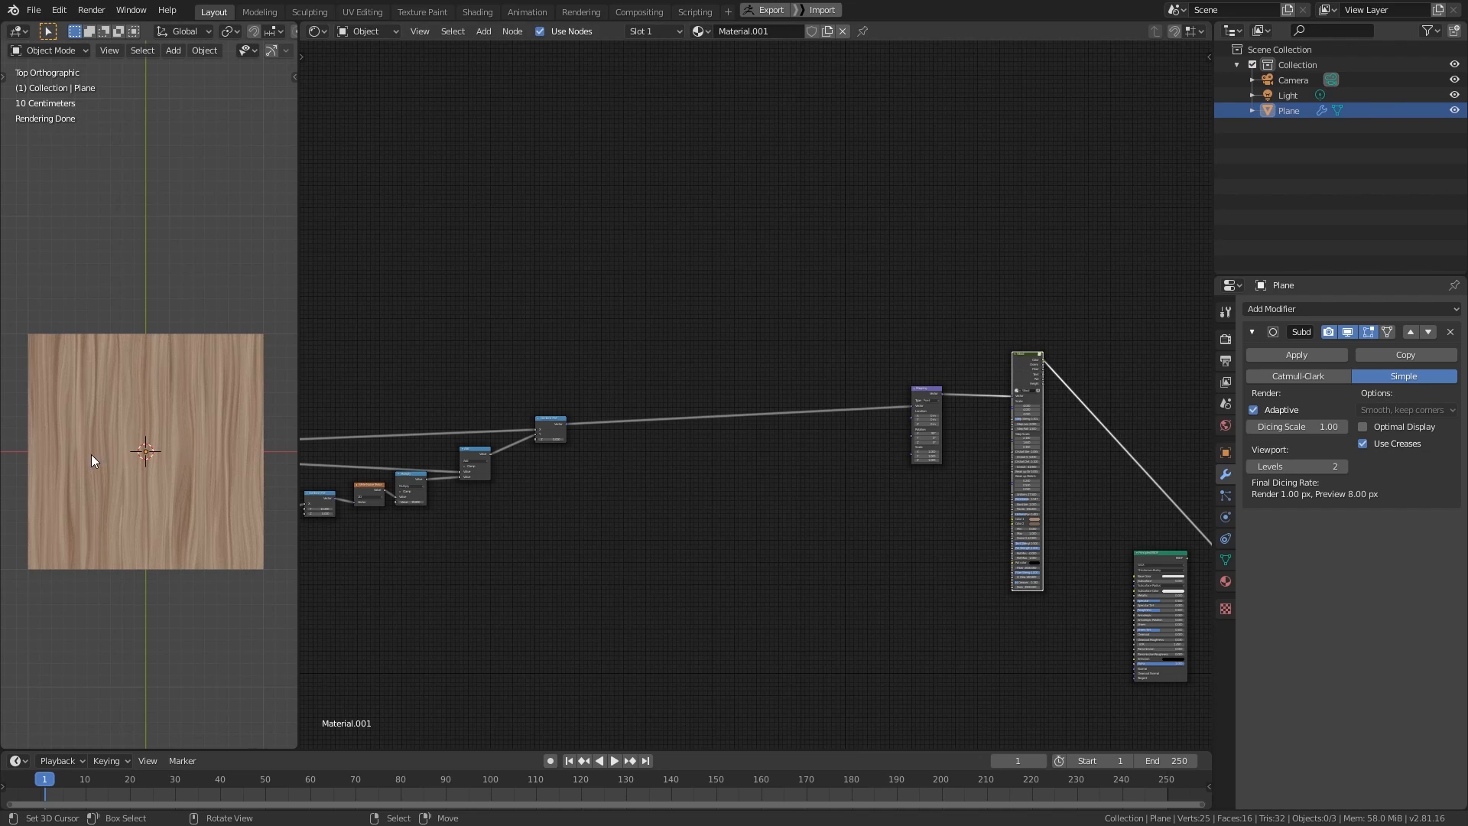
# - Examine the wood grain on the plane up close for breaks between the planks
pyautogui.scroll(4, 90, 456)
pyautogui.keyDown('shift'); pyautogui.moveTo(67, 492); pyautogui.dragTo(201, 460, button='middle'); pyautogui.keyUp('shift')
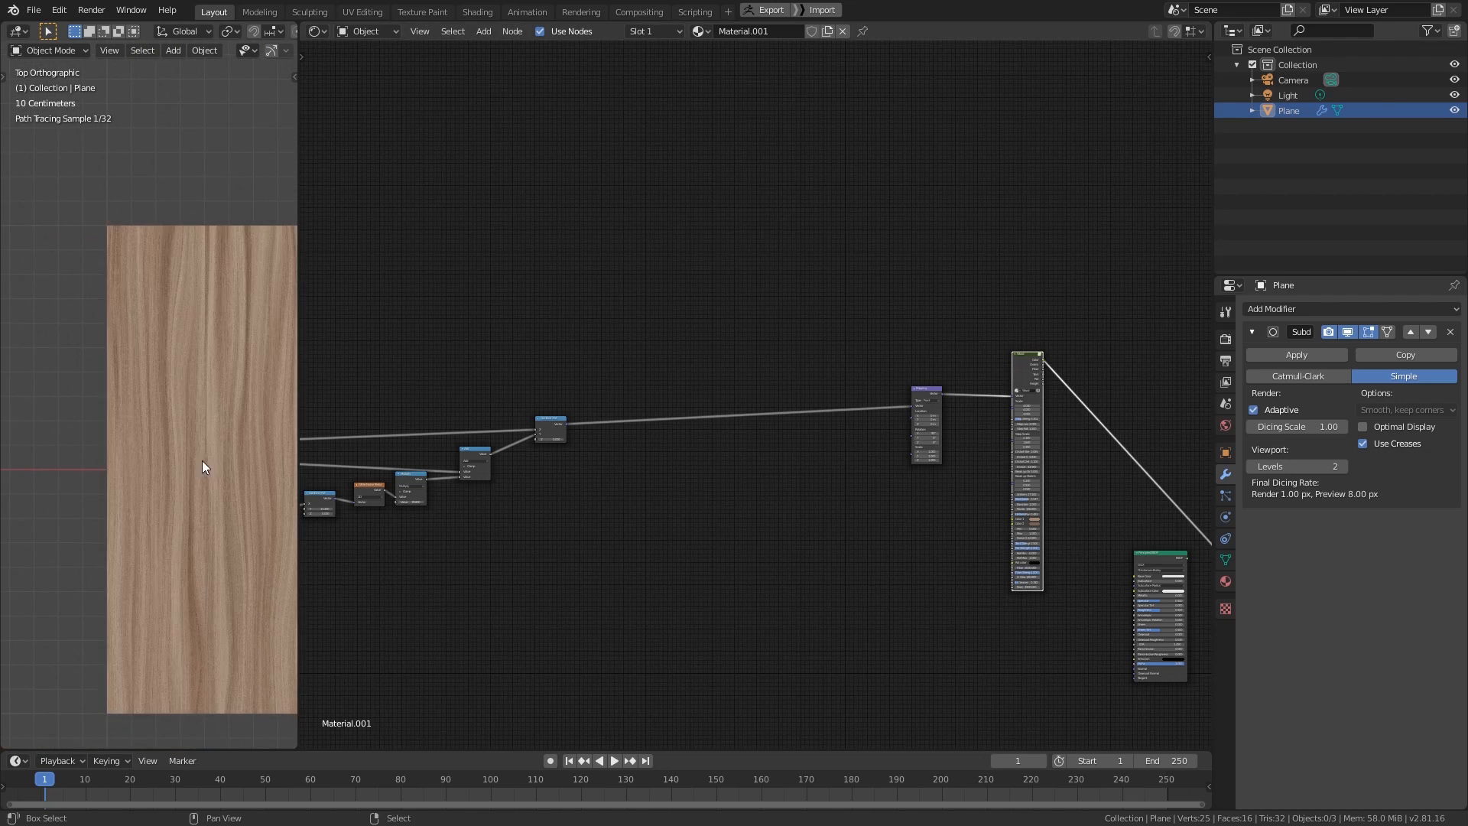
pyautogui.scroll(3, 165, 543)
pyautogui.keyDown('shift'); pyautogui.moveTo(264, 562); pyautogui.dragTo(174, 540, button='middle'); pyautogui.keyUp('shift')
pyautogui.keyDown('shift'); pyautogui.moveTo(283, 607); pyautogui.dragTo(168, 530, button='middle'); pyautogui.keyUp('shift')
pyautogui.scroll(3, 168, 530)
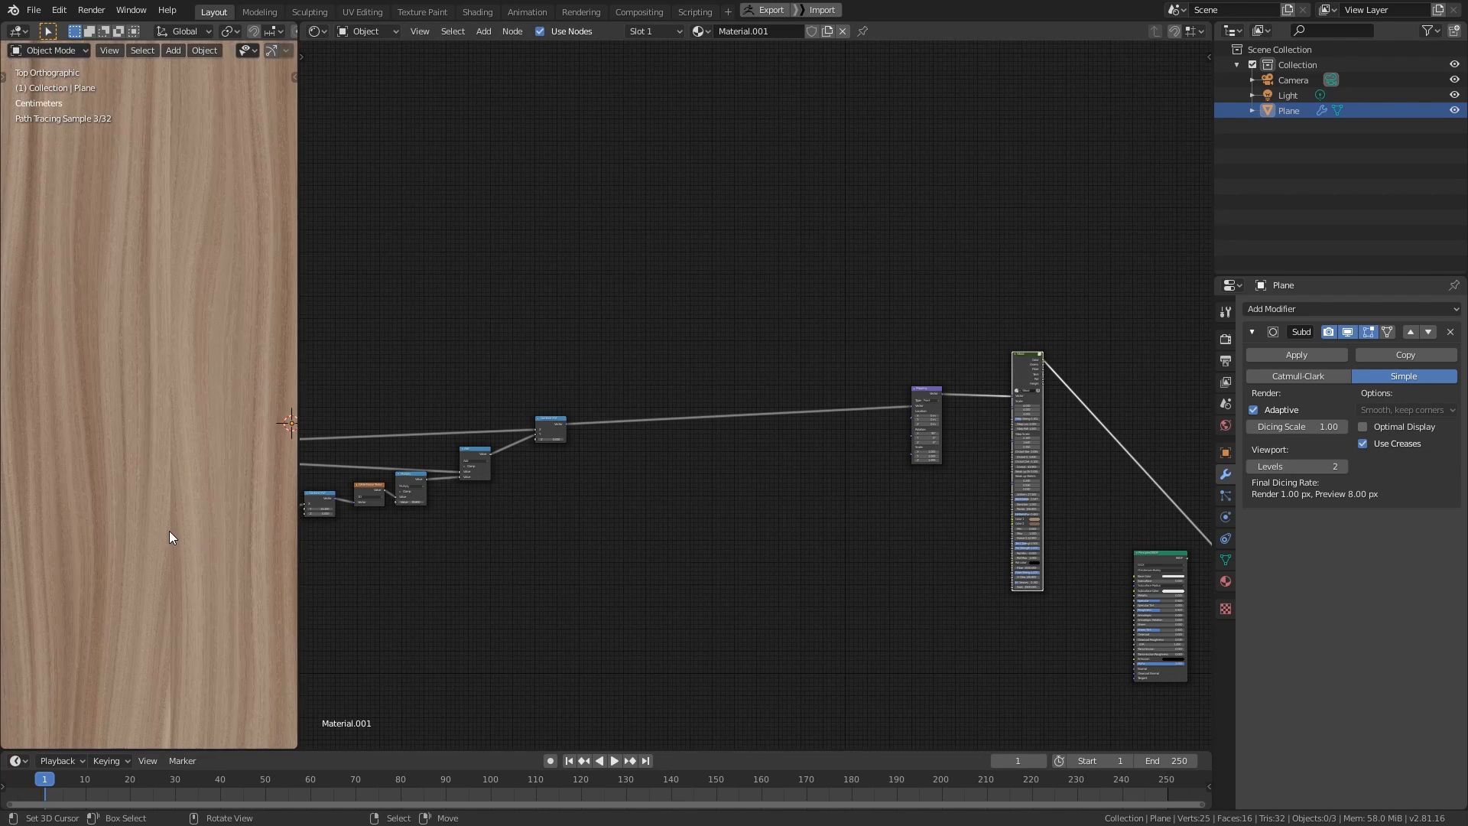
pyautogui.scroll(3, 169, 531)
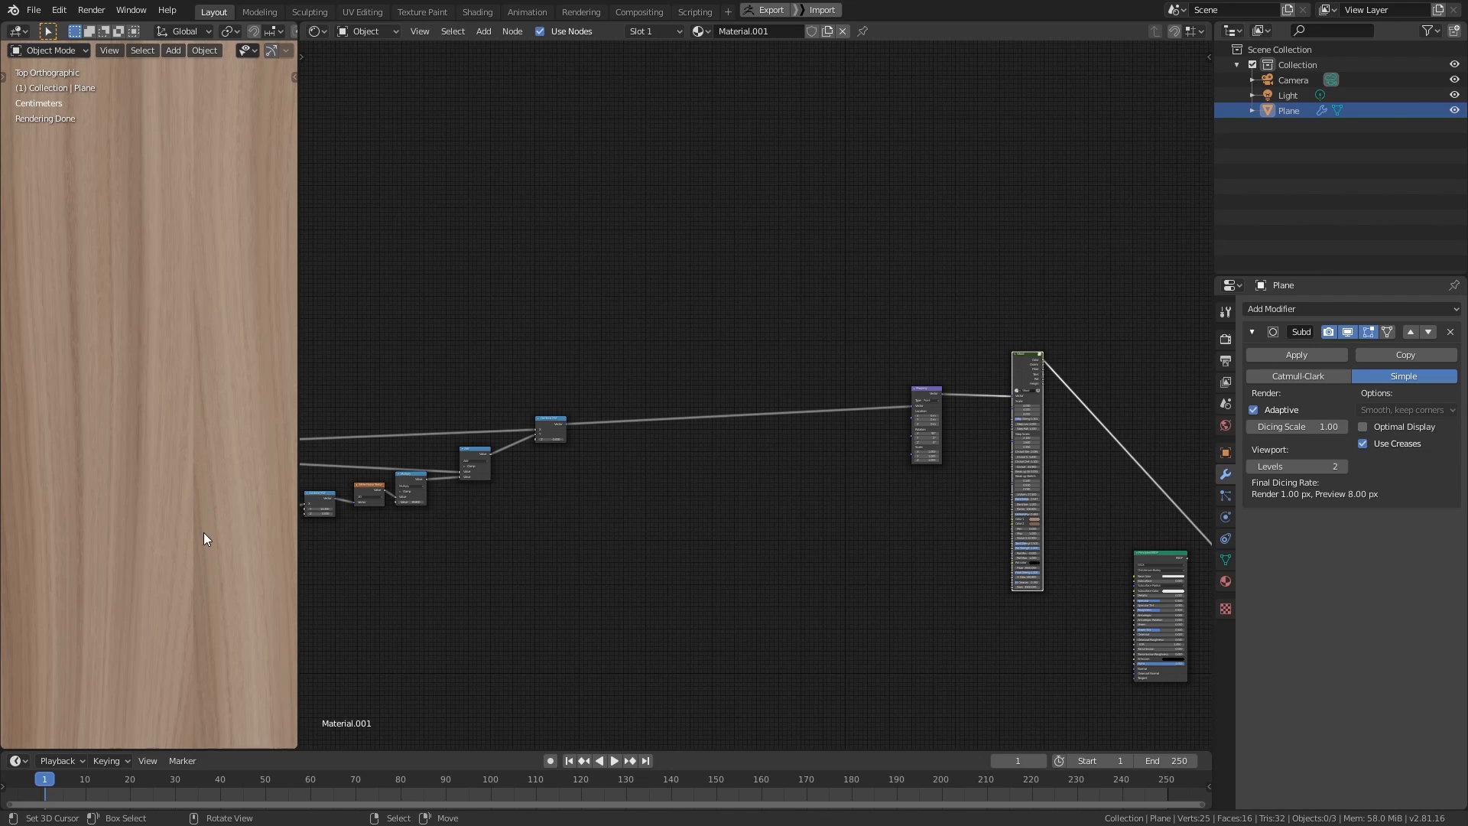
pyautogui.scroll(-3, 191, 616)
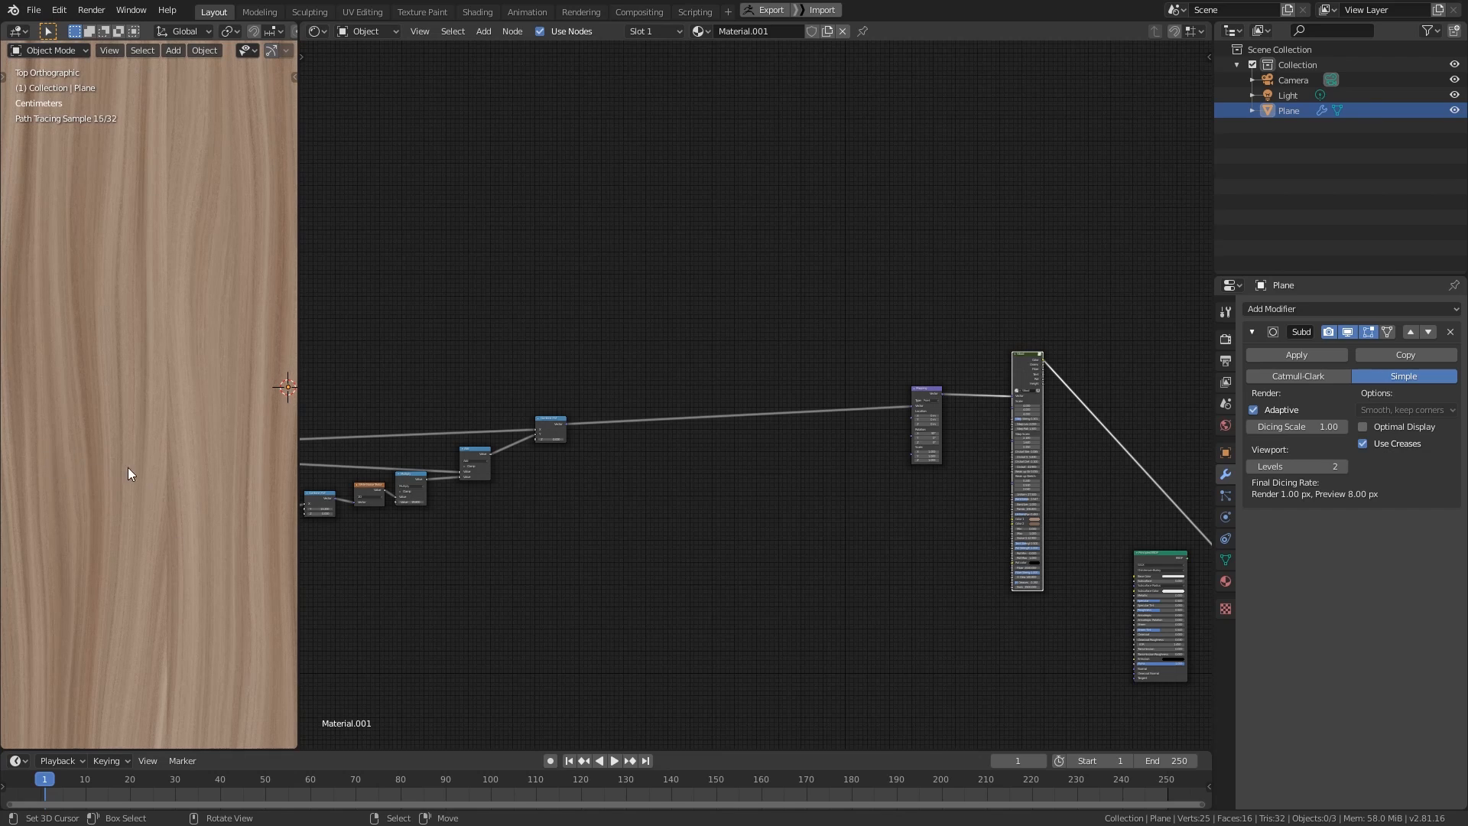
pyautogui.scroll(-3, 243, 474)
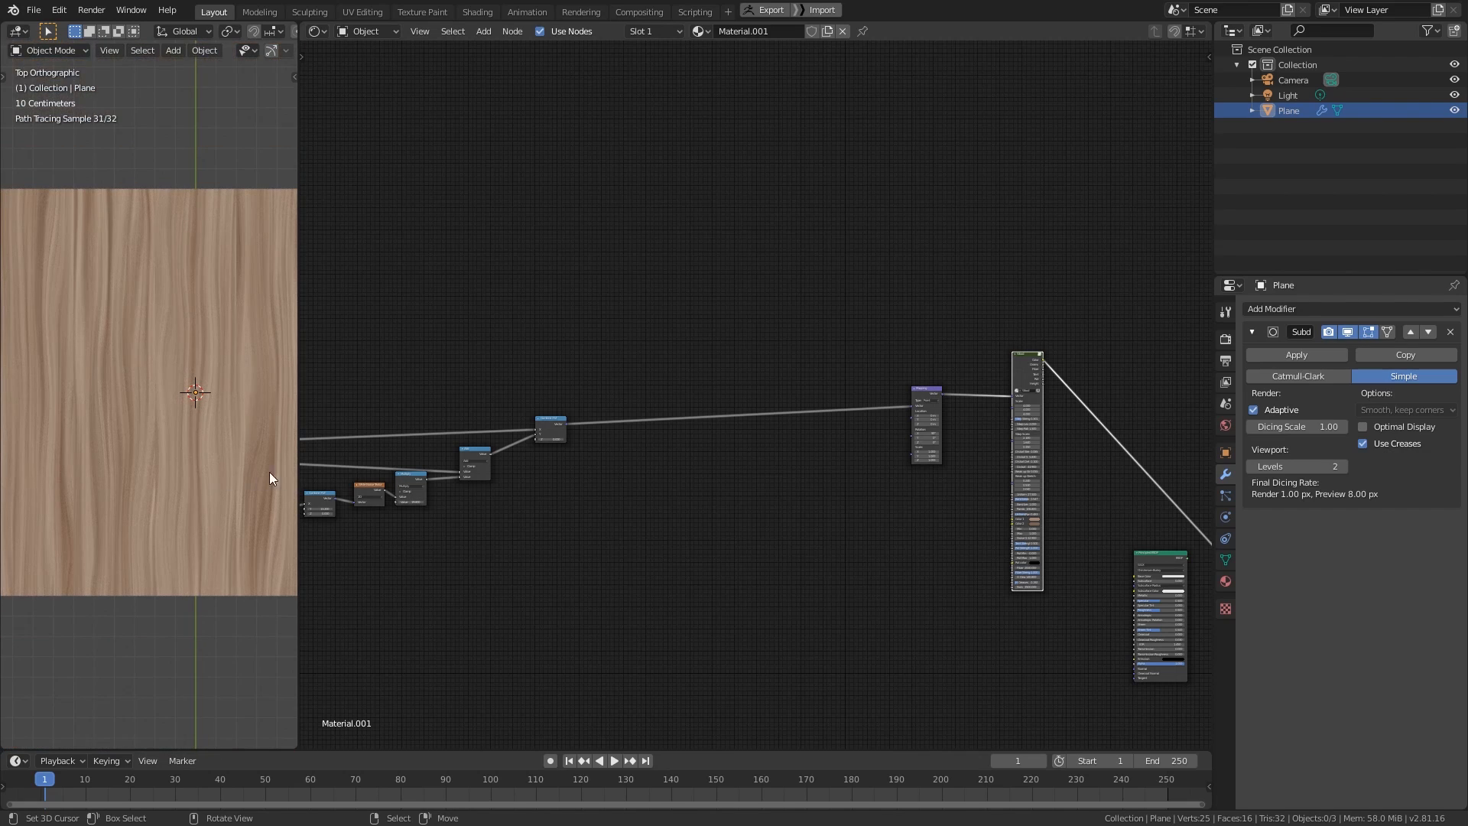
pyautogui.keyDown('shift'); pyautogui.moveTo(95, 468); pyautogui.dragTo(144, 489, button='middle'); pyautogui.keyUp('shift')
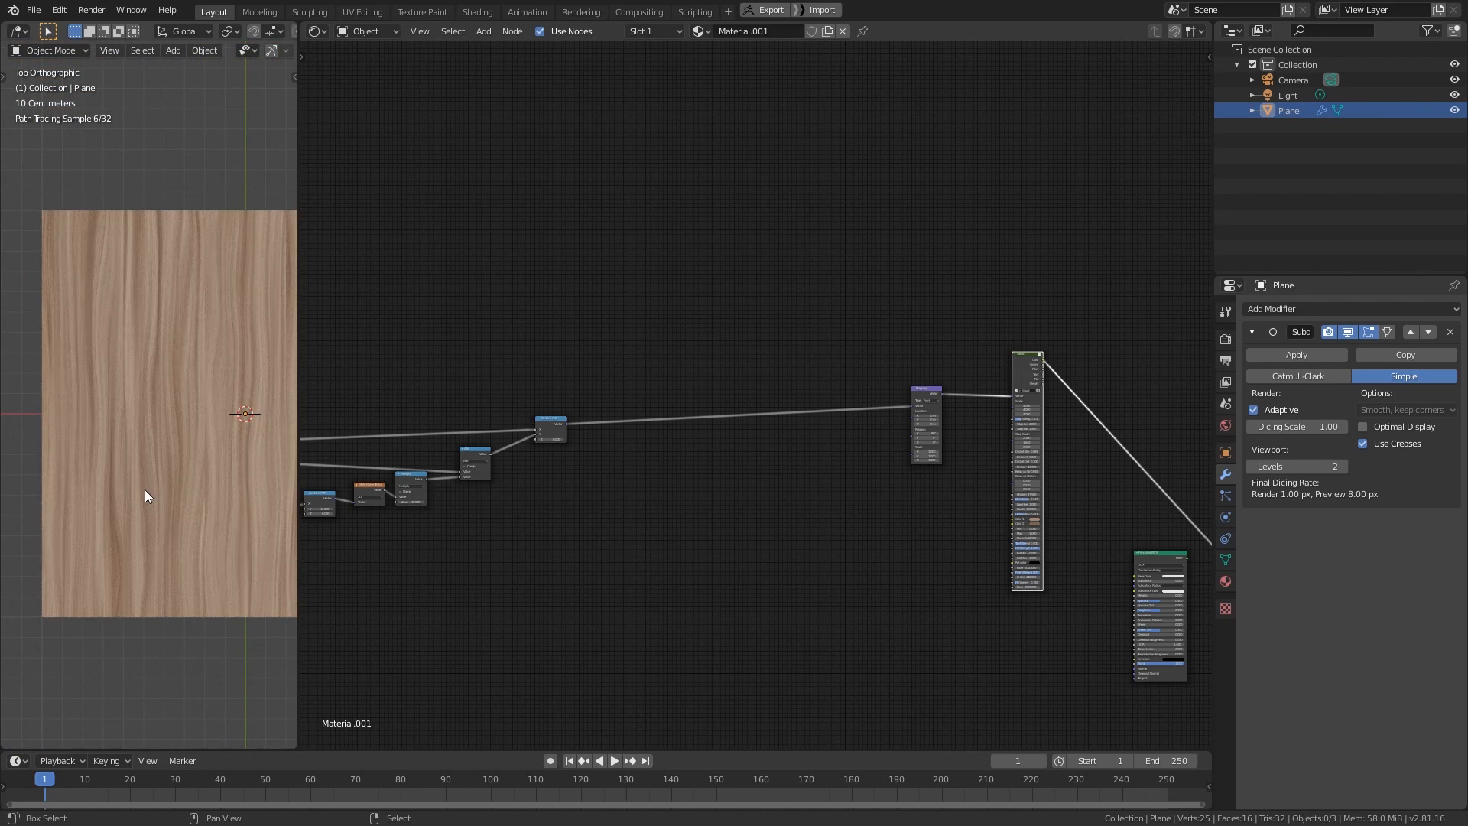
# - Preview the White Noise Texture output on the plane to check the random value of each plank
pyautogui.scroll(4, 690, 479)
pyautogui.moveTo(508, 464); pyautogui.dragTo(765, 465, button='middle')
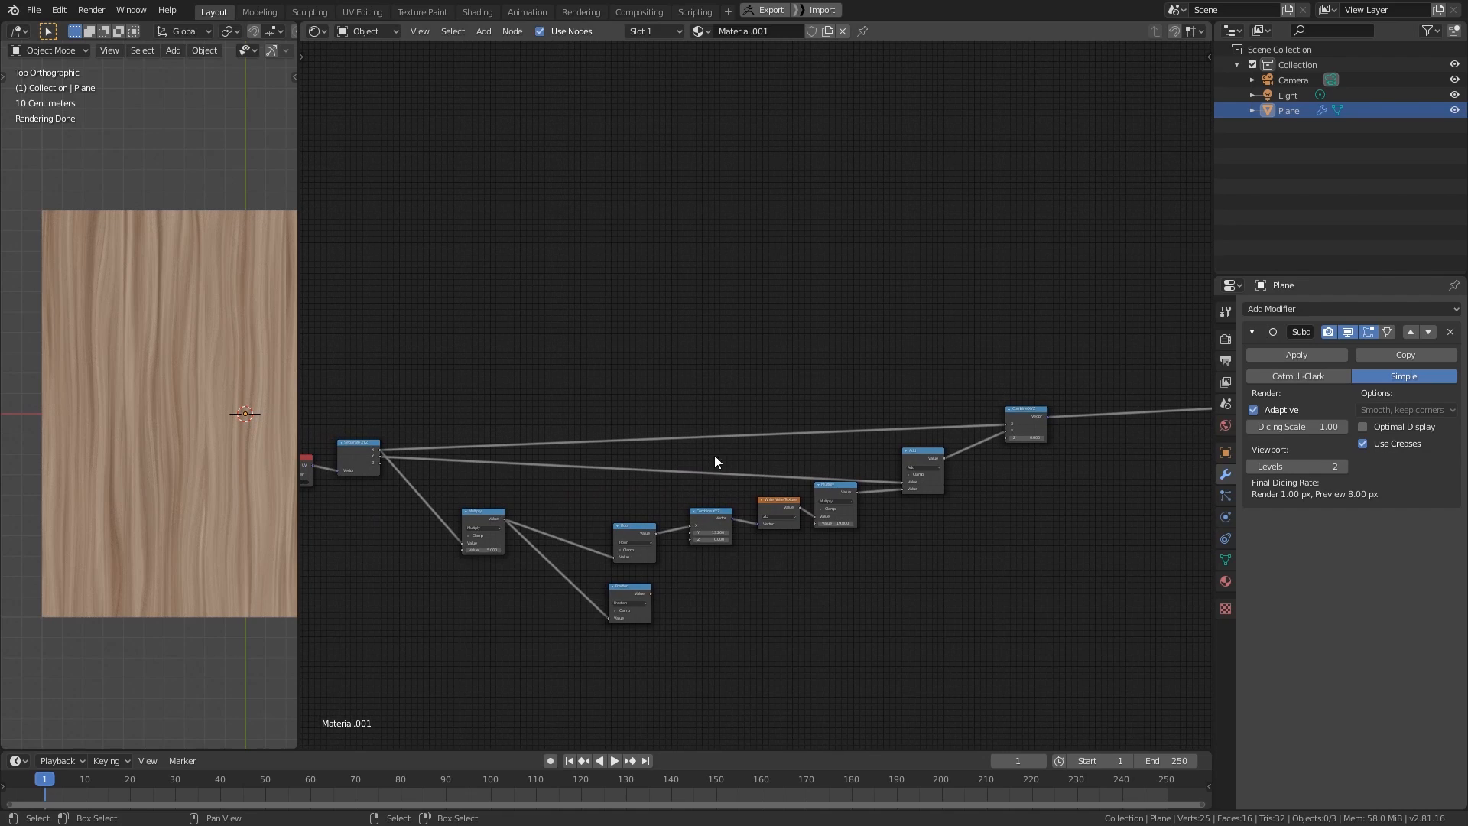
pyautogui.click(483, 521)
pyautogui.scroll(1, 665, 483)
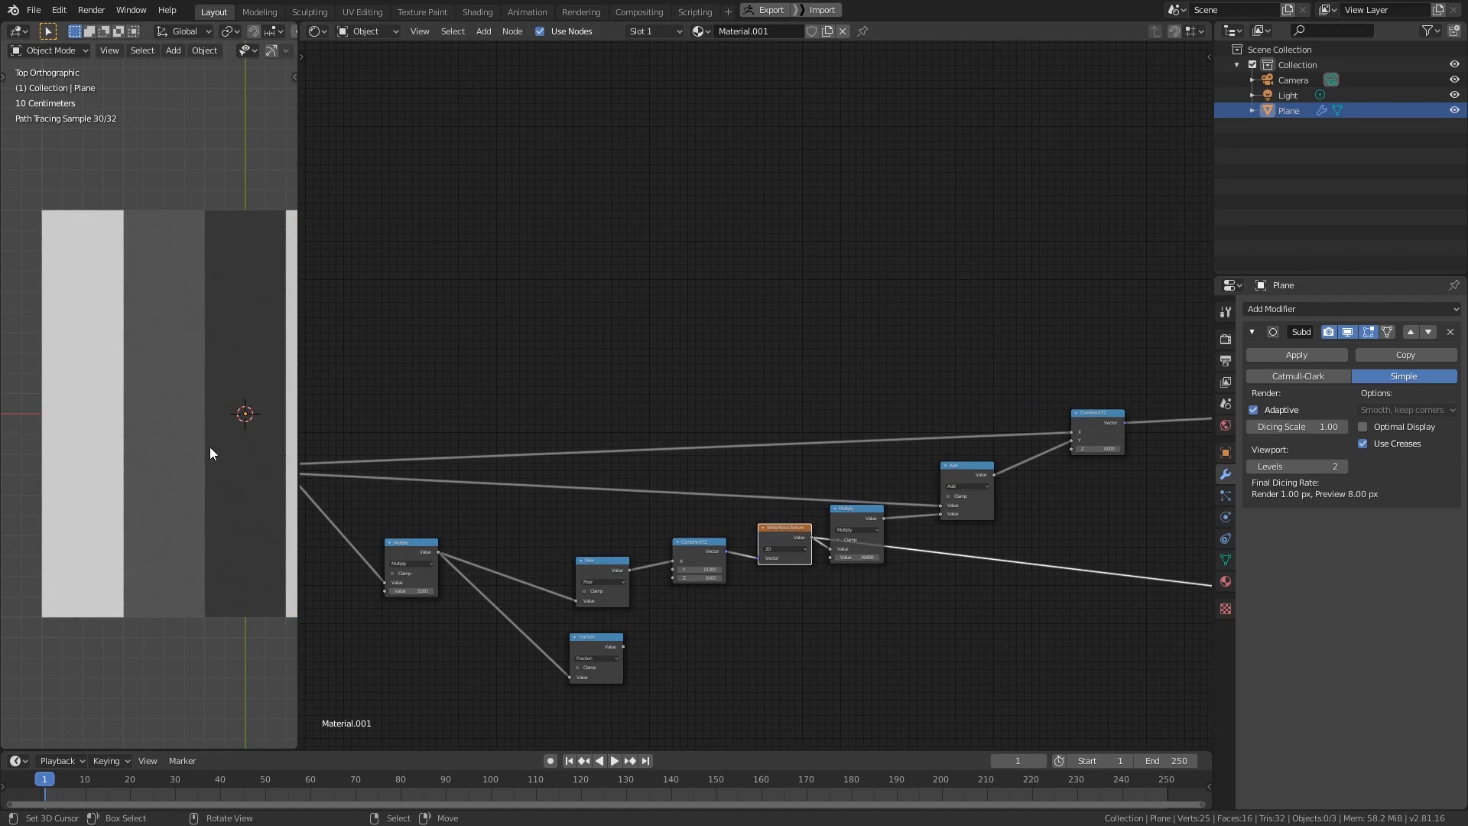
pyautogui.scroll(-4, 210, 453)
pyautogui.hscroll(5, 765, 371)
pyautogui.scroll(-3, 764, 378)
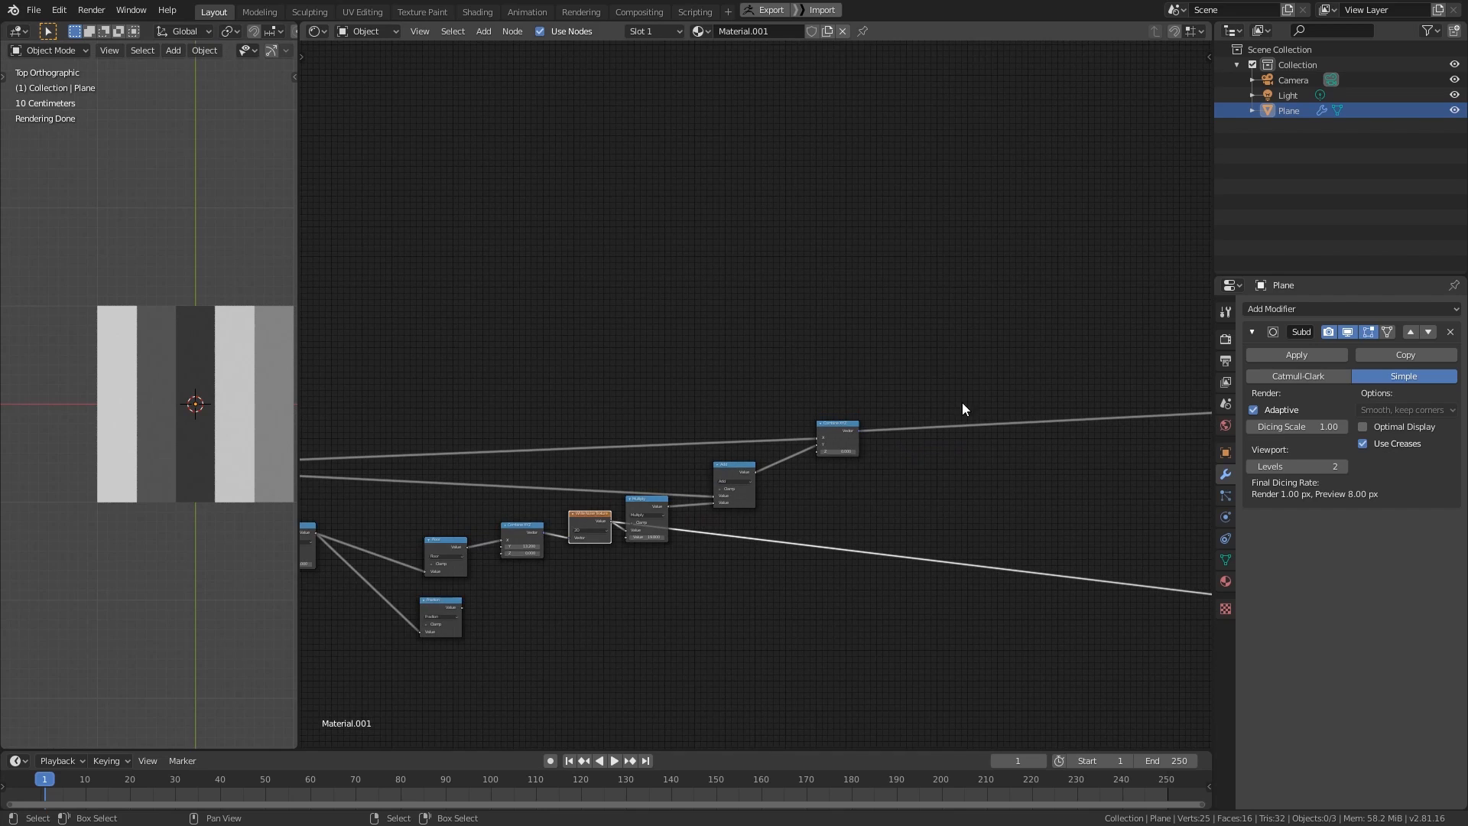
# - Move the Mapping and Wood nodes closer to the plank nodes and preview the Wood color output again
pyautogui.hscroll(3, 960, 410)
pyautogui.moveTo(1064, 392); pyautogui.dragTo(902, 405)
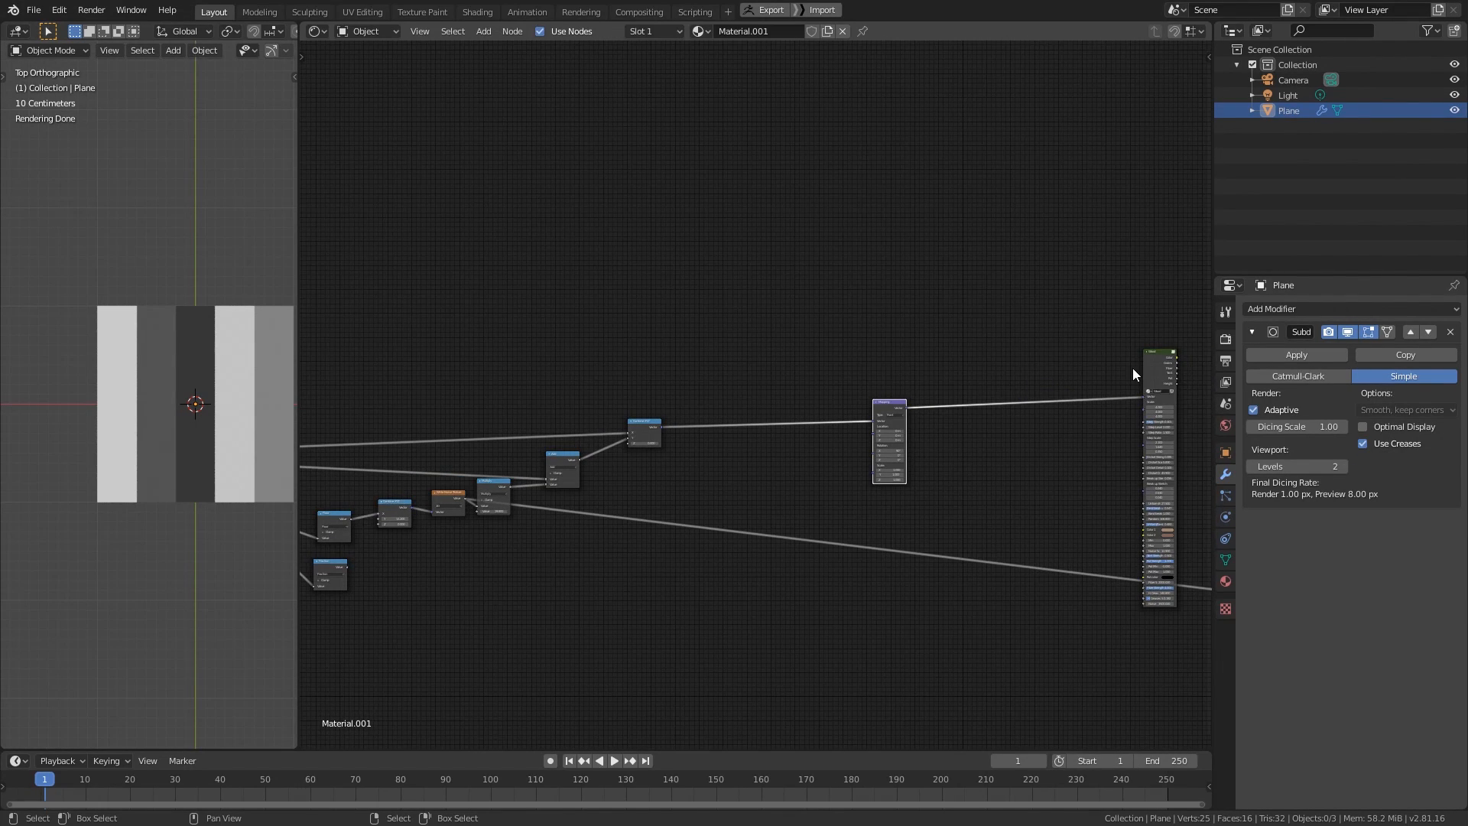
pyautogui.moveTo(1158, 357); pyautogui.dragTo(1013, 368)
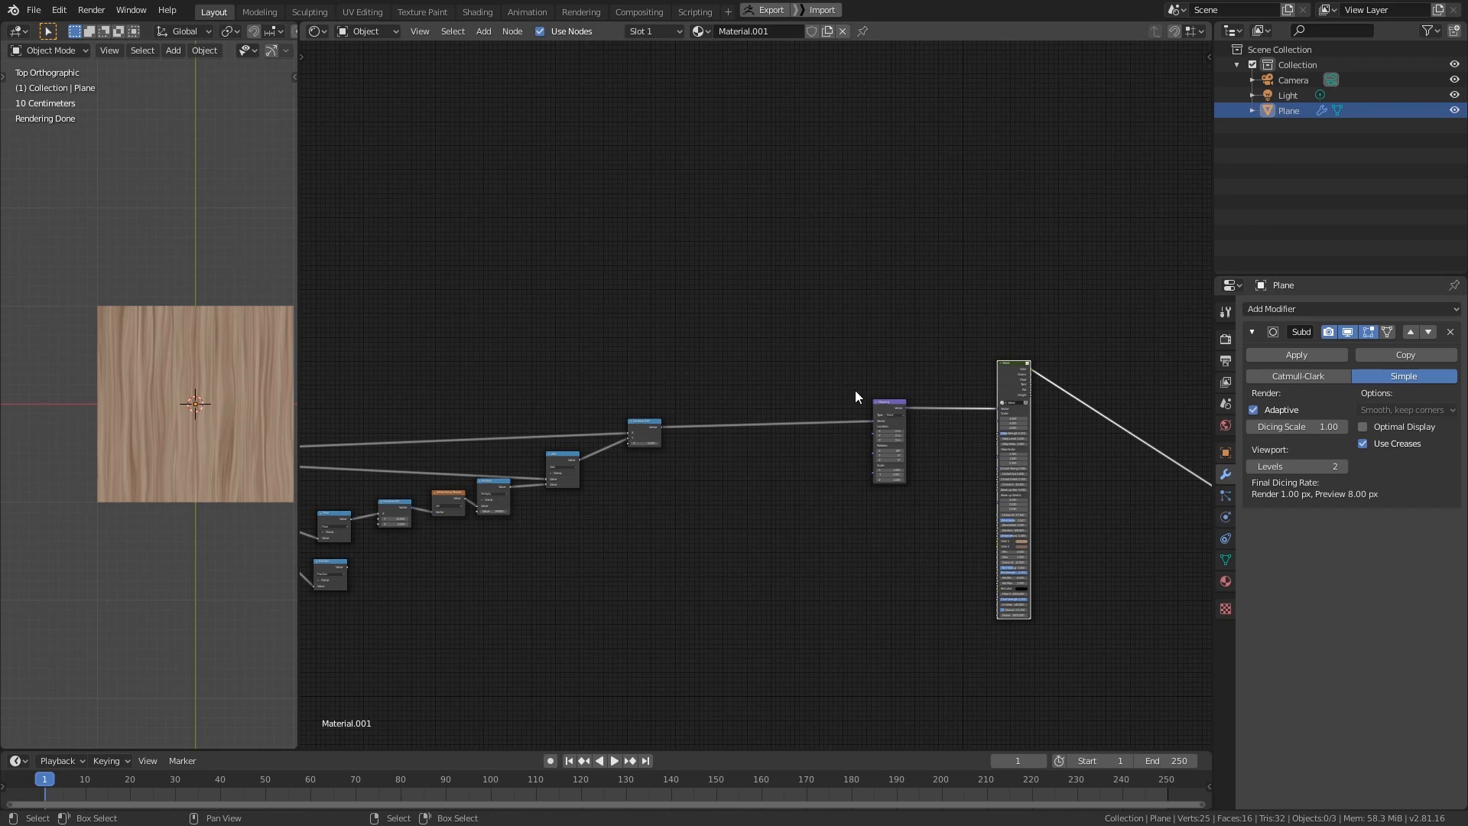
# - Add a MixRGB node after the Wood color output and set its blend mode to Soft Light
pyautogui.moveTo(1118, 340); pyautogui.dragTo(901, 328, button='middle')
pyautogui.hotkey('shift', 'a')
pyautogui.moveTo(873, 295)
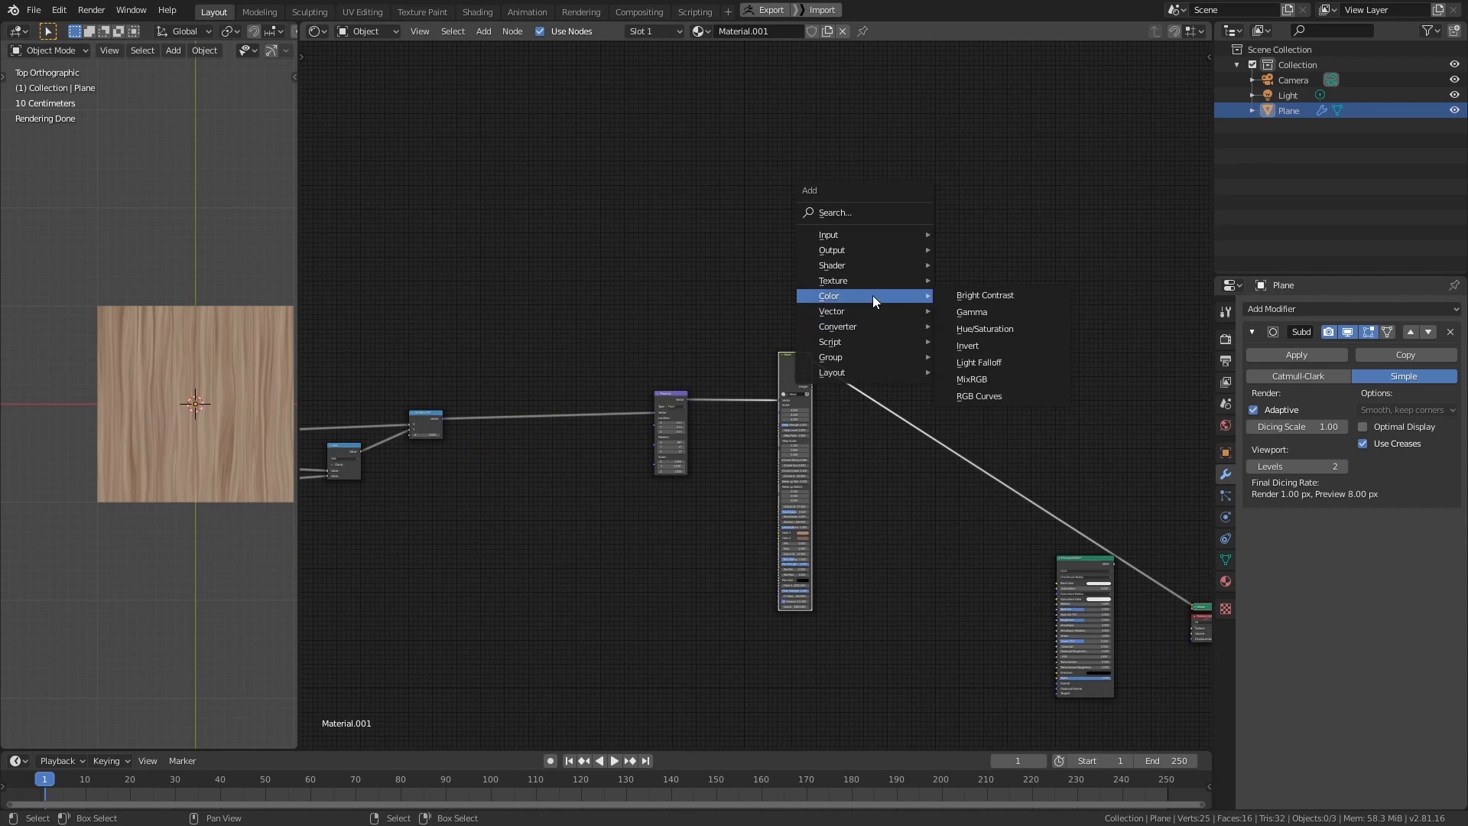
pyautogui.click(975, 378)
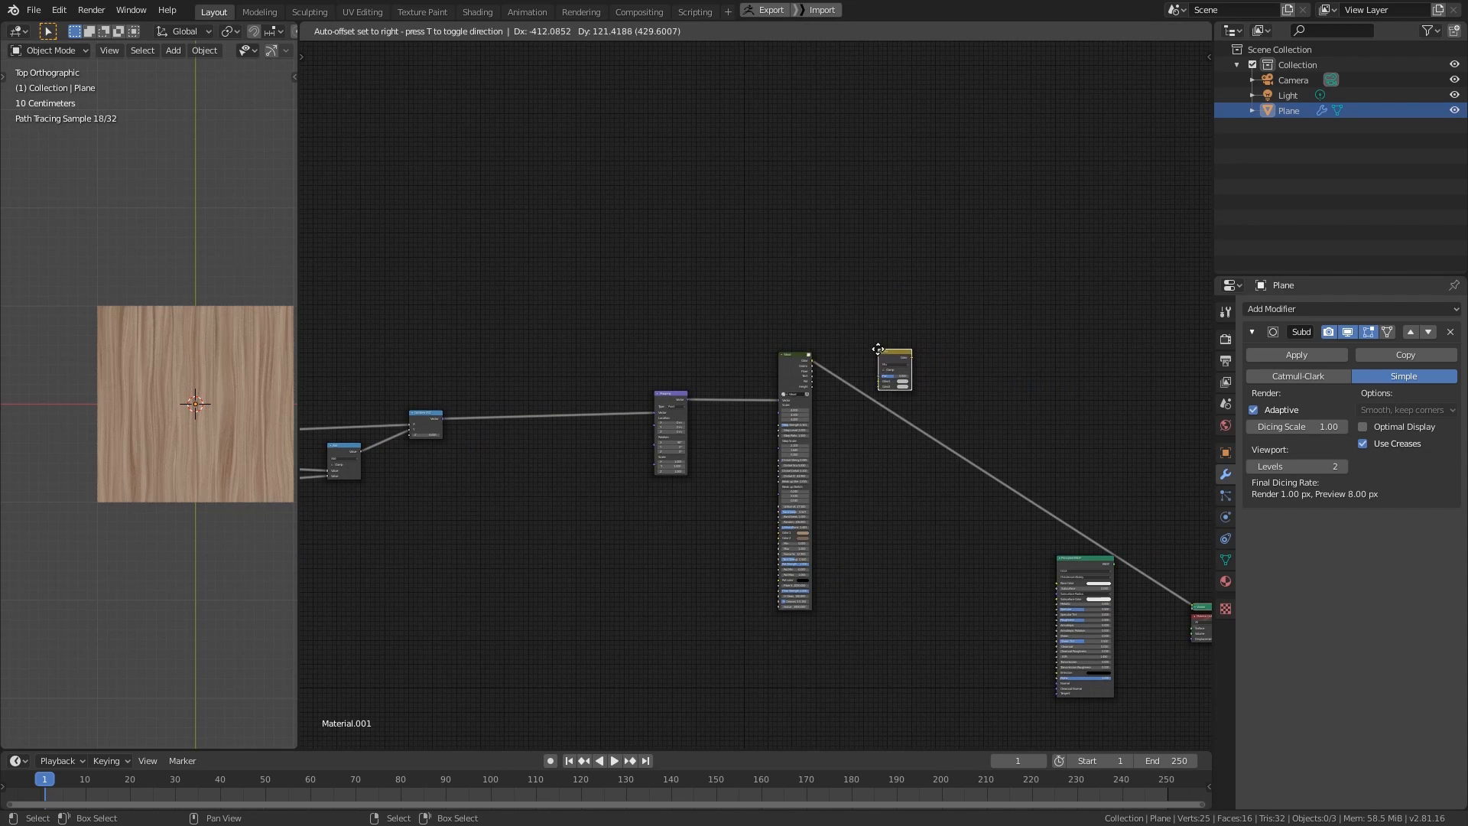
pyautogui.click(863, 376)
pyautogui.moveTo(862, 376); pyautogui.dragTo(875, 327)
pyautogui.scroll(2, 909, 348)
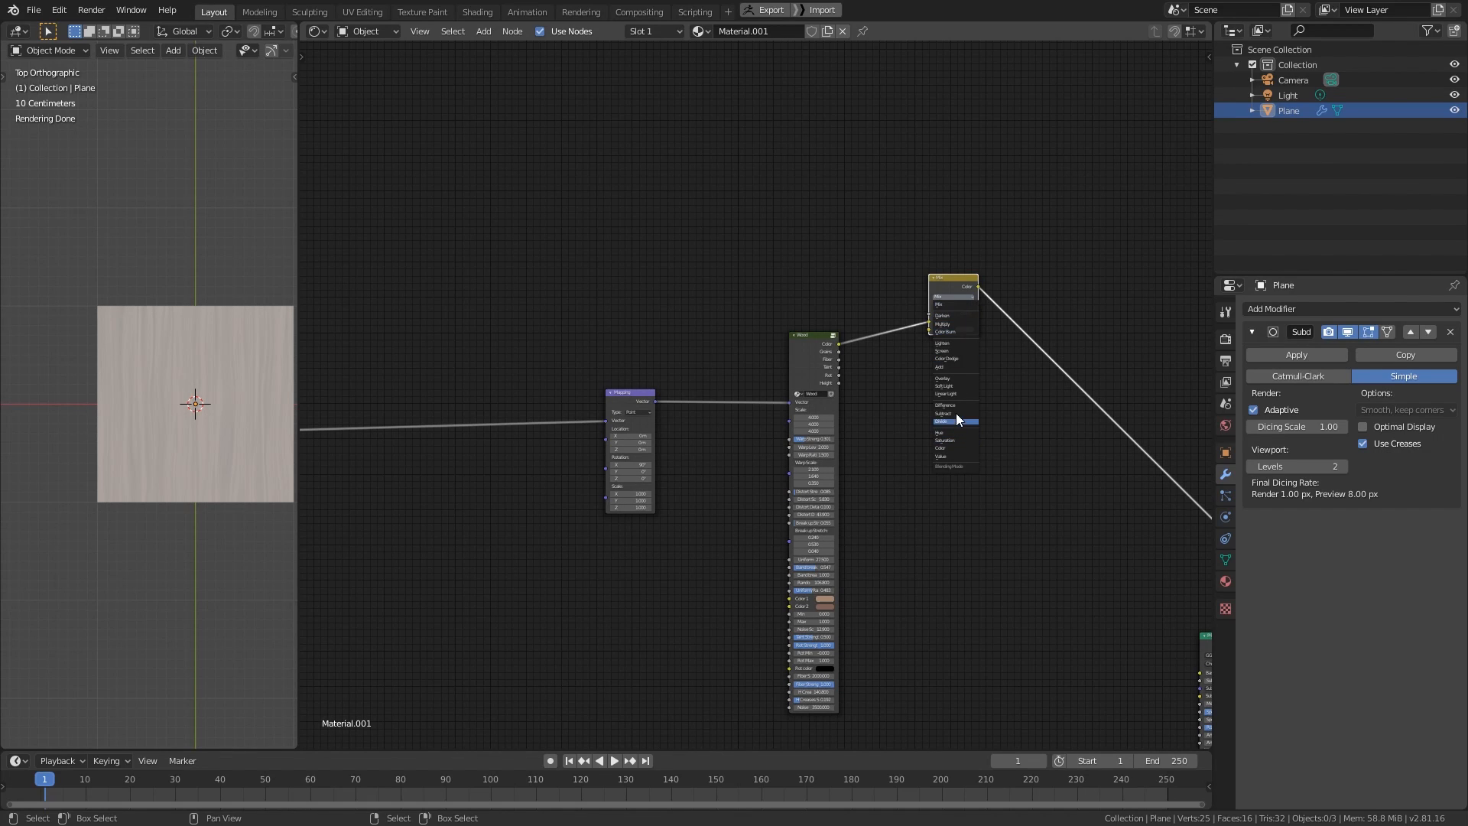
pyautogui.click(962, 386)
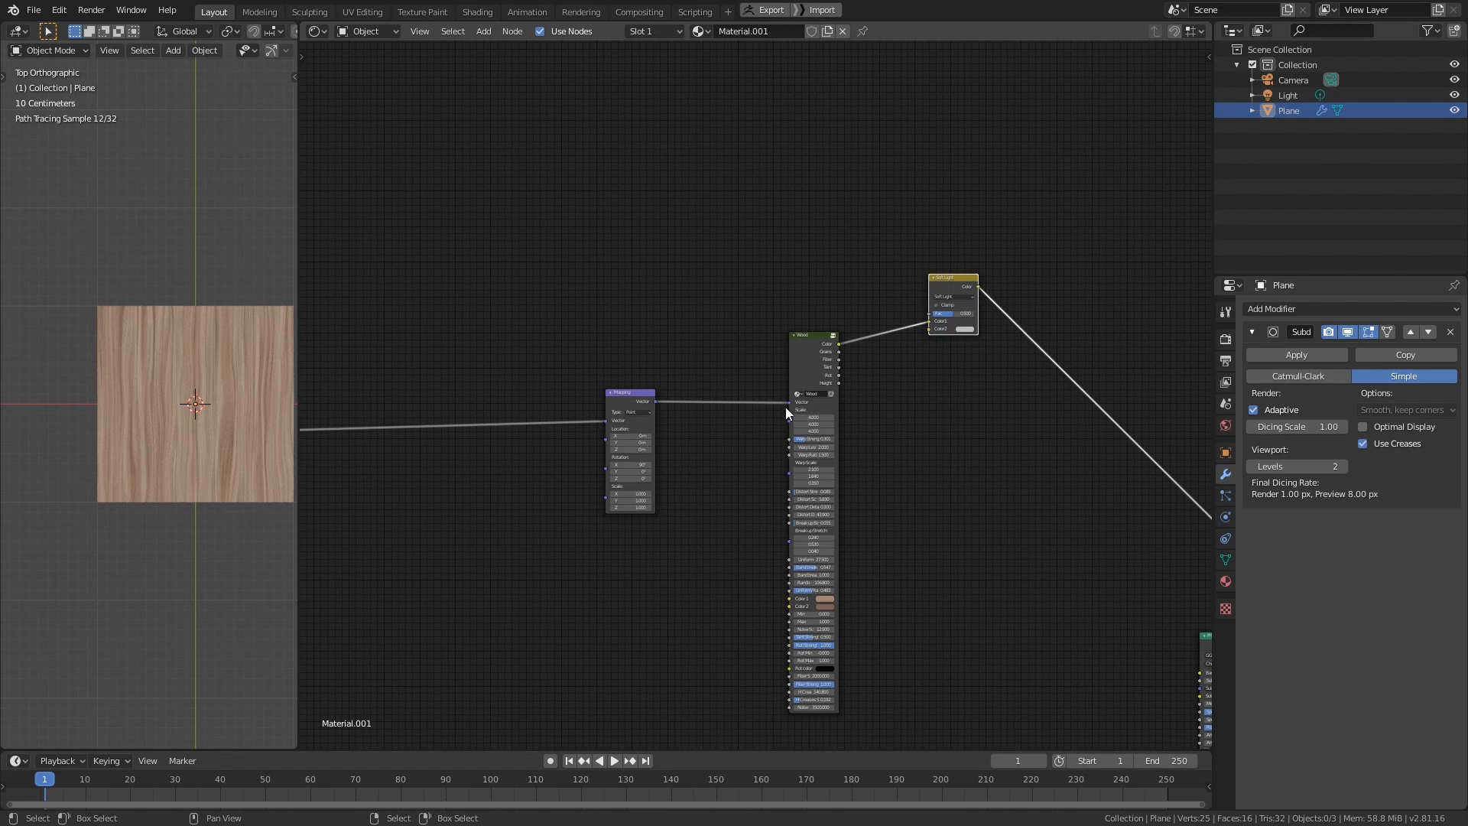
# - Bring the Soft Light node next to White Noise Texture and connect the noise value to its Color2 input
pyautogui.scroll(-4, 786, 407)
pyautogui.moveTo(914, 351); pyautogui.dragTo(416, 533)
pyautogui.scroll(4, 599, 498)
pyautogui.scroll(4, 650, 527)
pyautogui.moveTo(619, 550); pyautogui.dragTo(693, 403, button='middle')
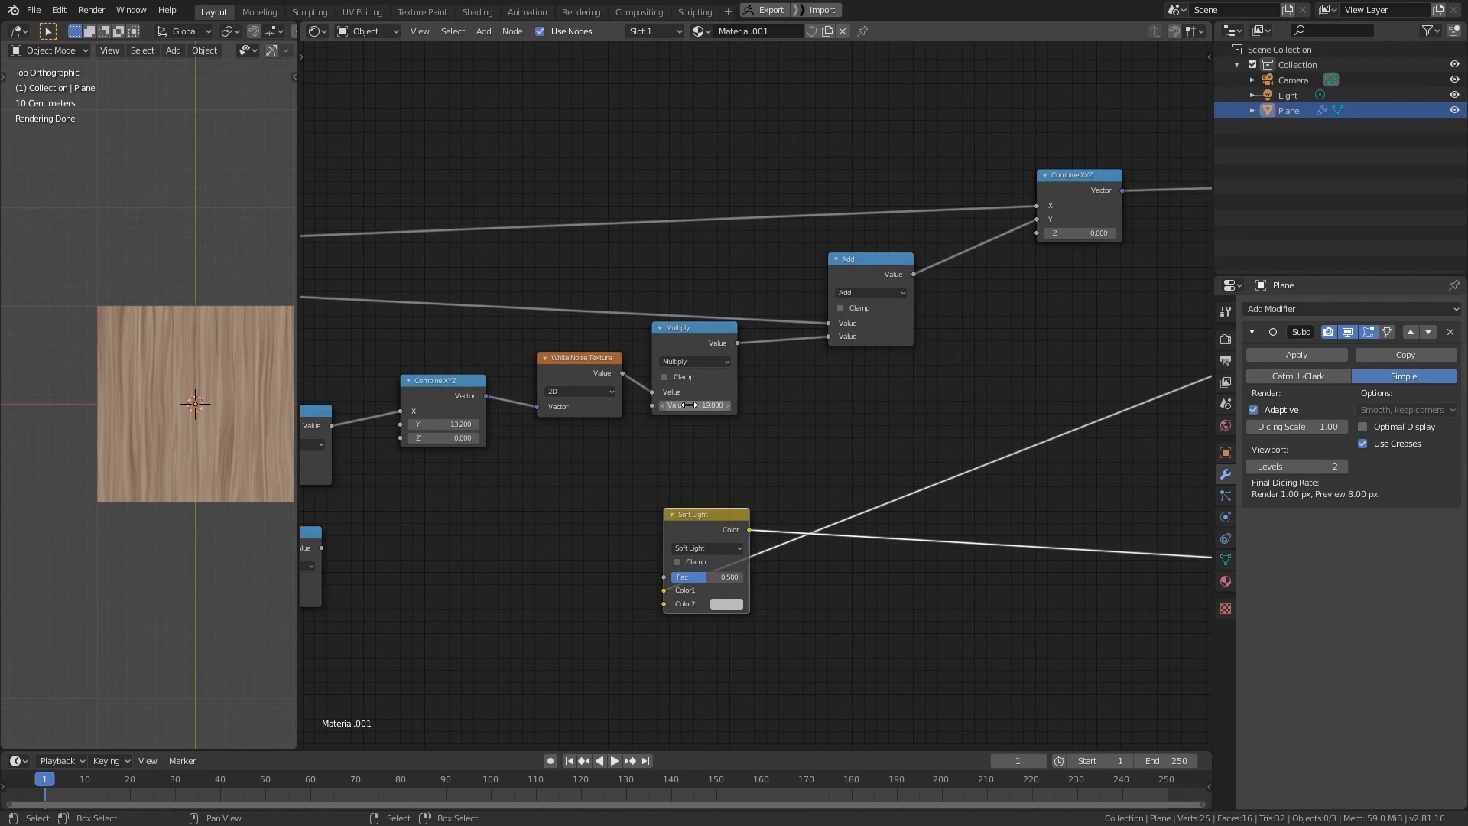
pyautogui.moveTo(627, 367); pyautogui.dragTo(649, 442)
pyautogui.moveTo(665, 593); pyautogui.dragTo(667, 591)
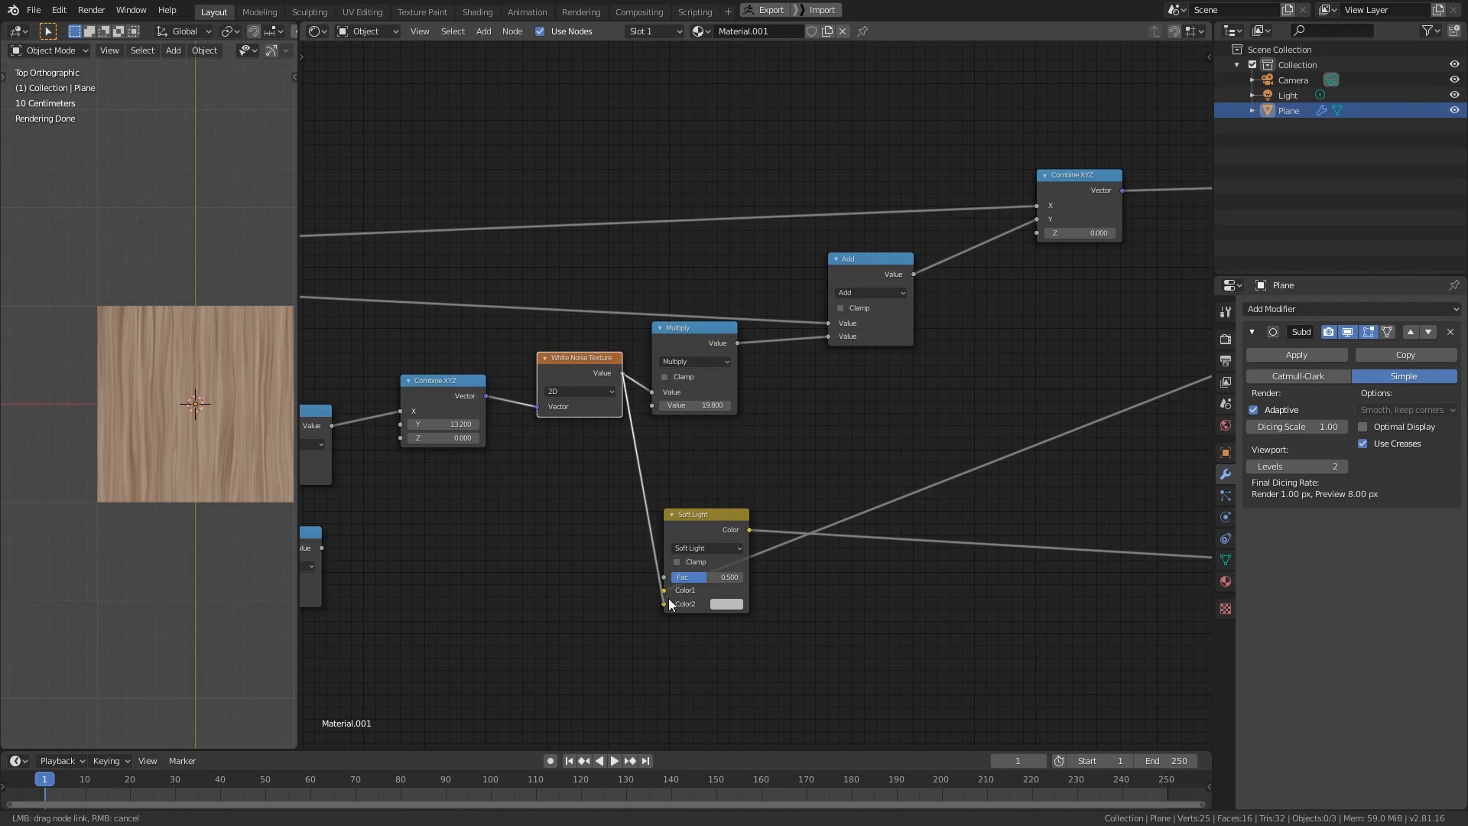
pyautogui.scroll(-4, 671, 594)
pyautogui.moveTo(665, 554); pyautogui.dragTo(558, 600, button='middle')
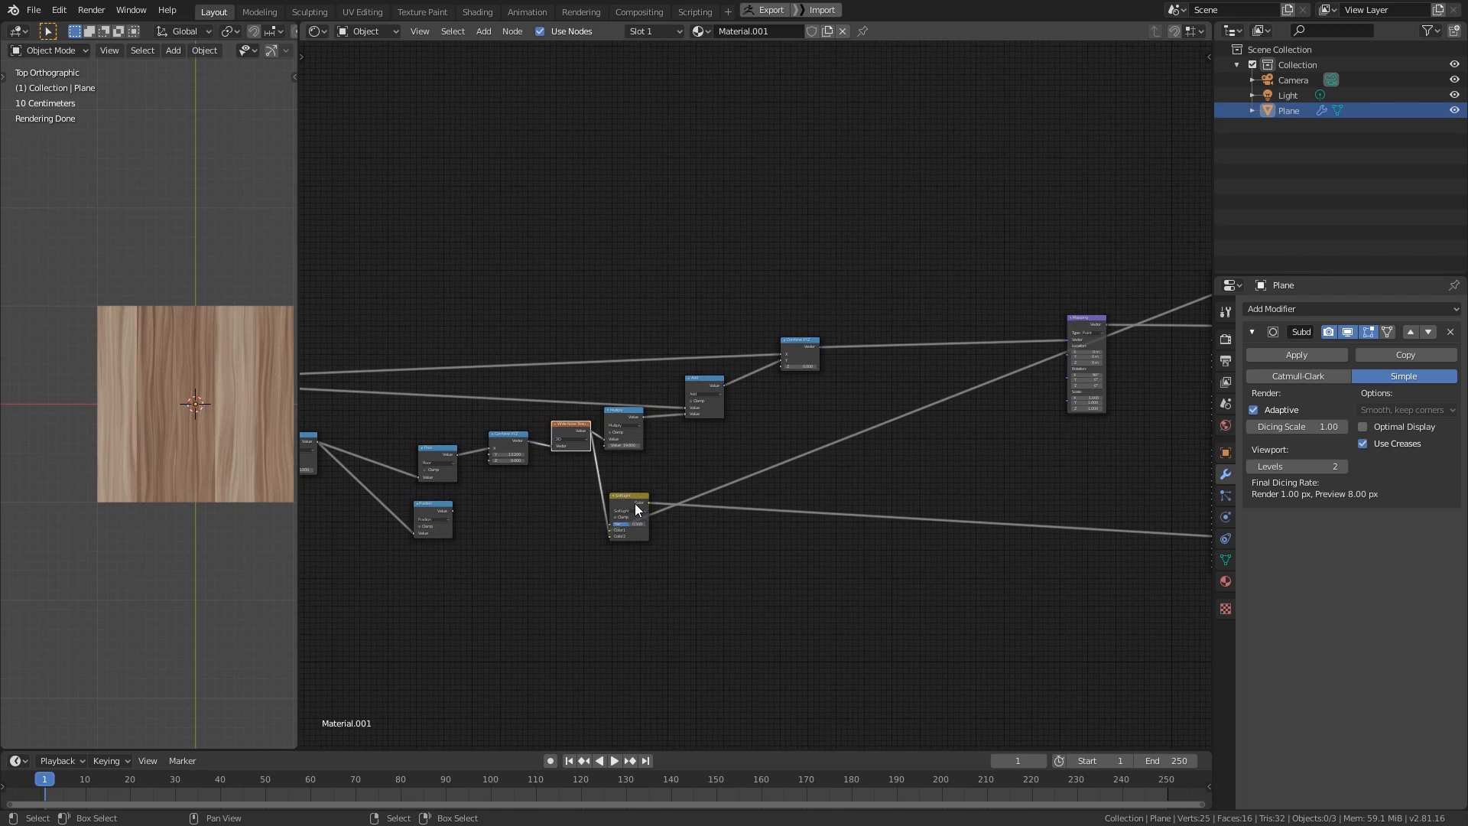
# - Move the Soft Light node to just after the Wood node and set its factor to 0.442
pyautogui.moveTo(635, 503); pyautogui.dragTo(276, 255)
pyautogui.moveTo(874, 355); pyautogui.dragTo(407, 450, button='middle')
pyautogui.scroll(1, 779, 432)
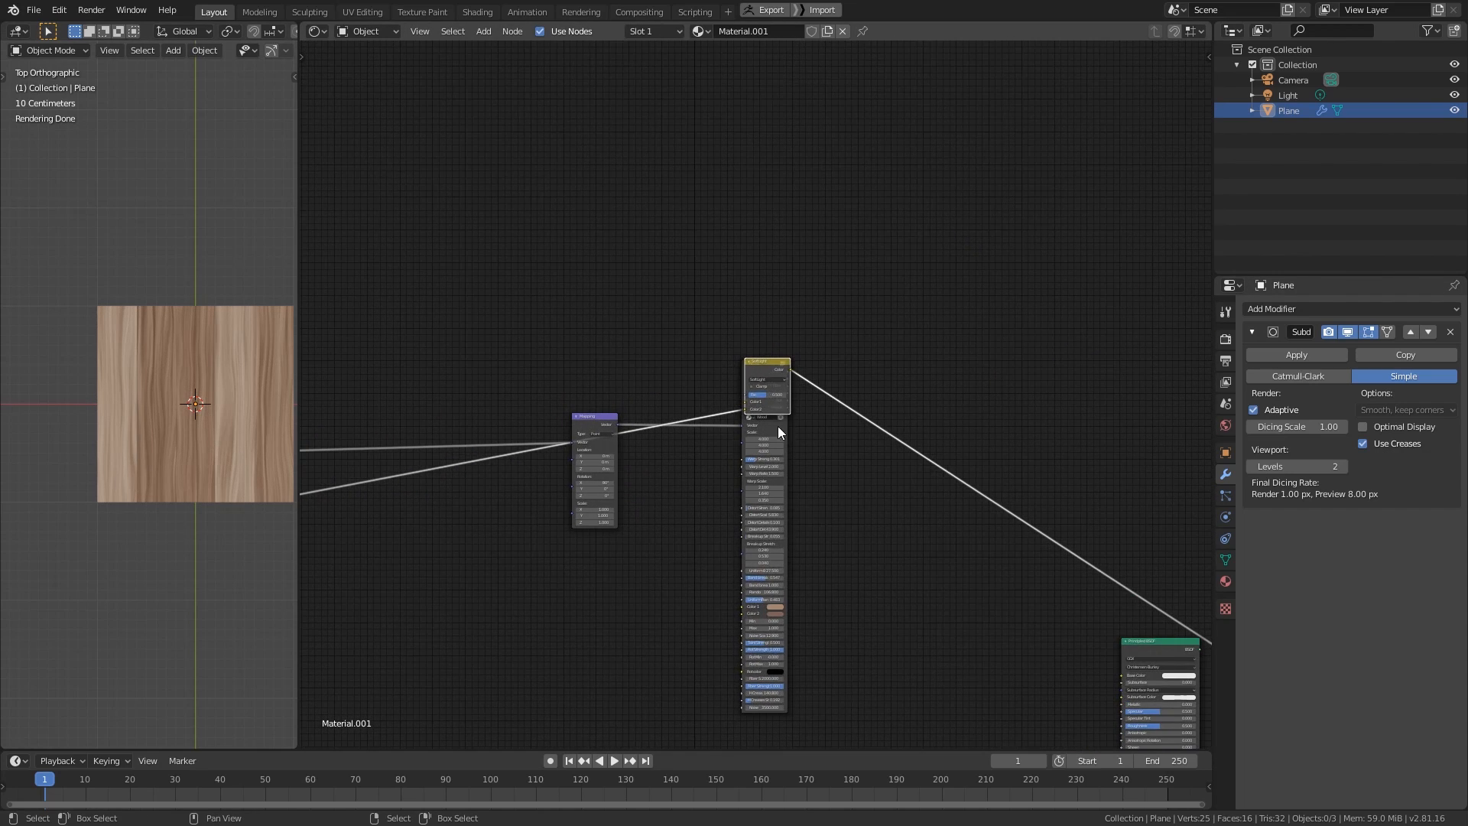
pyautogui.moveTo(780, 369); pyautogui.dragTo(879, 375)
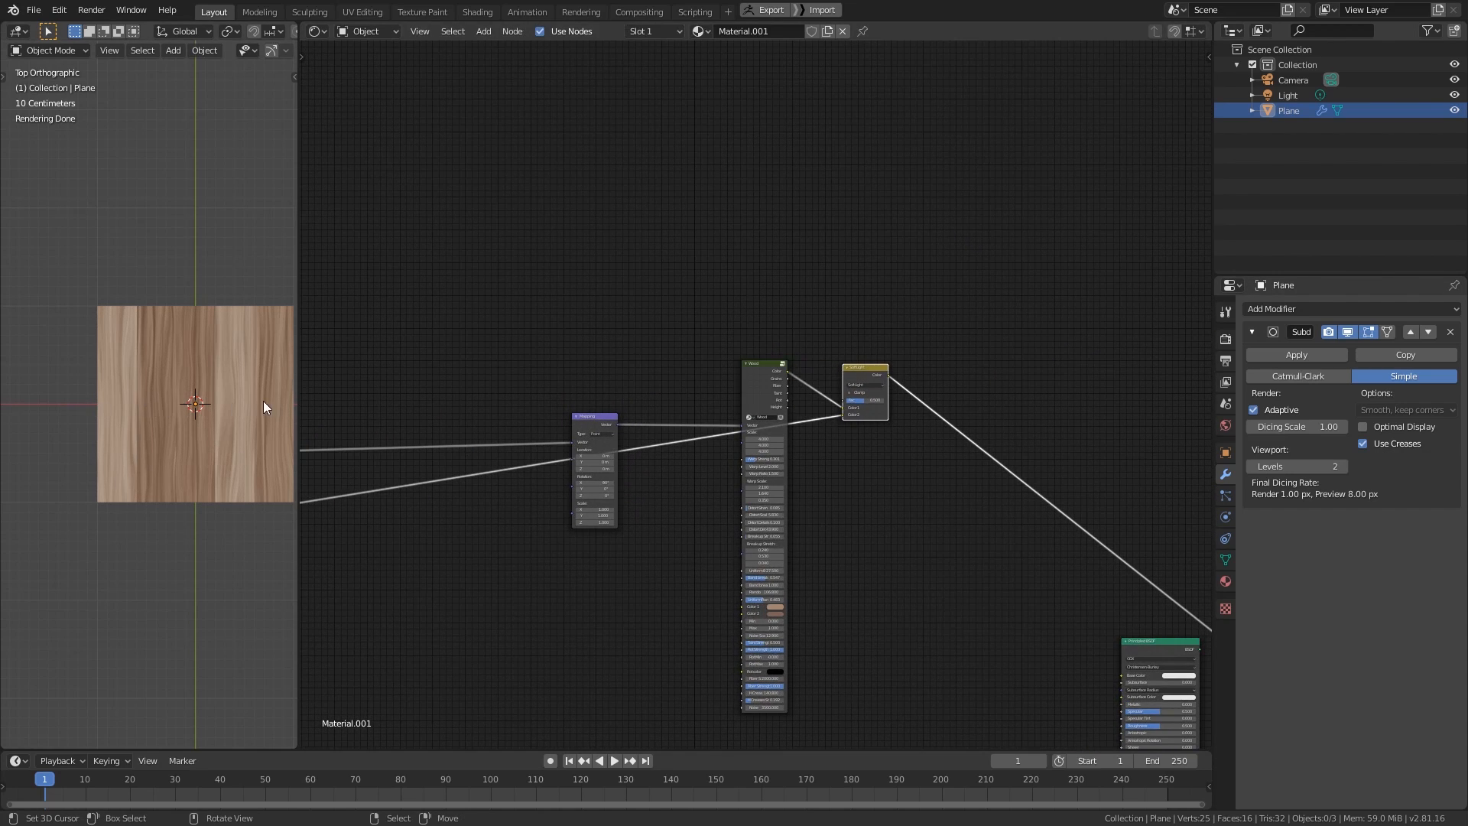
pyautogui.scroll(5, 740, 379)
pyautogui.moveTo(739, 374)
pyautogui.mouseDown()
pyautogui.moveTo(772, 374)
pyautogui.moveTo(711, 374)
pyautogui.moveTo(761, 374)
pyautogui.moveTo(716, 374)
pyautogui.moveTo(743, 374)
pyautogui.moveTo(729, 373)
pyautogui.mouseUp()
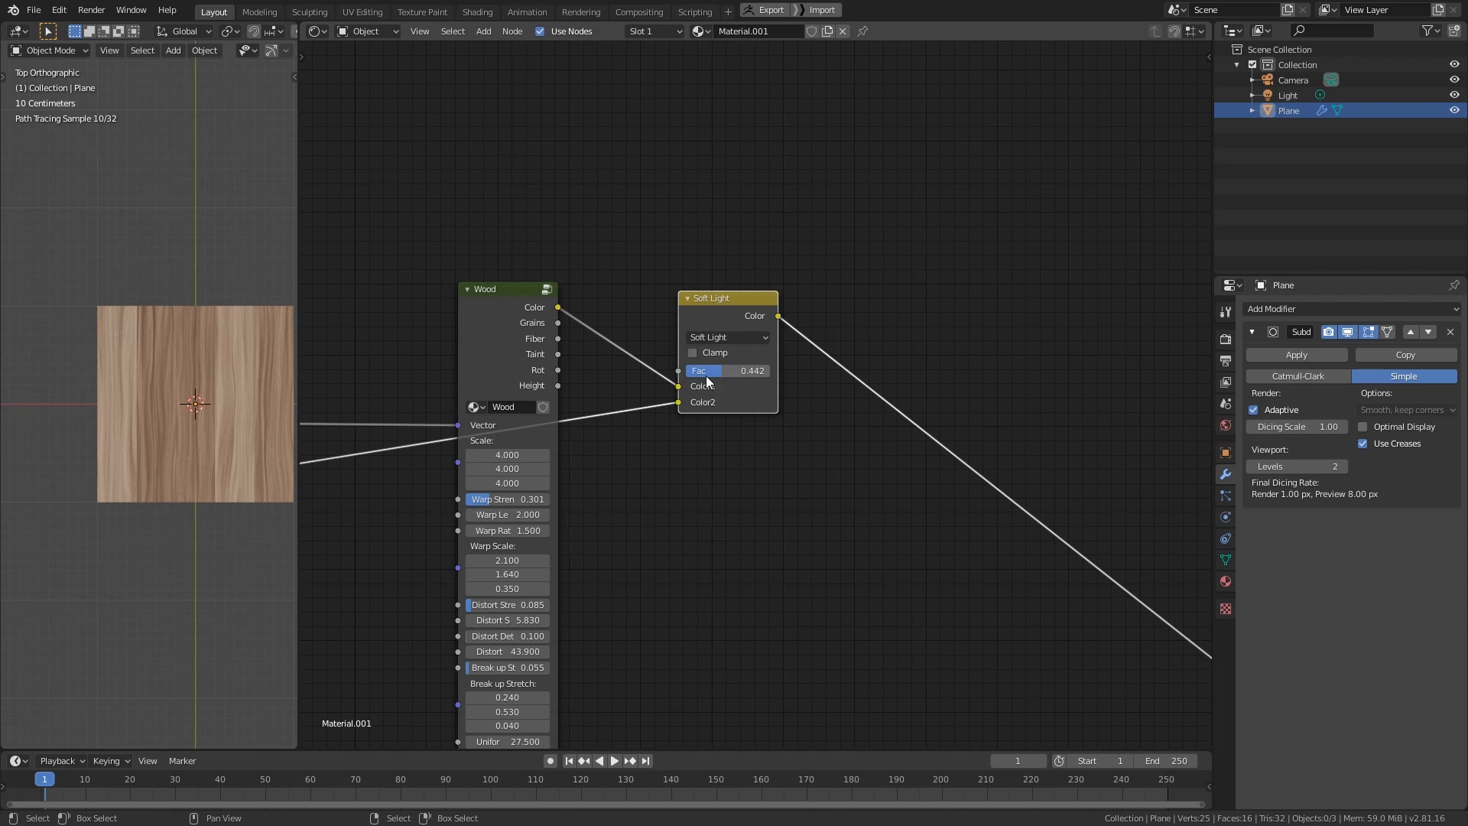
# - Set the Y value of the Combine XYZ feeding the White Noise Texture to 20.6 and frame the plane
pyautogui.moveTo(514, 464); pyautogui.dragTo(1311, 333, button='middle')
pyautogui.scroll(-6, 789, 410)
pyautogui.moveTo(558, 459); pyautogui.dragTo(1089, 406, button='middle')
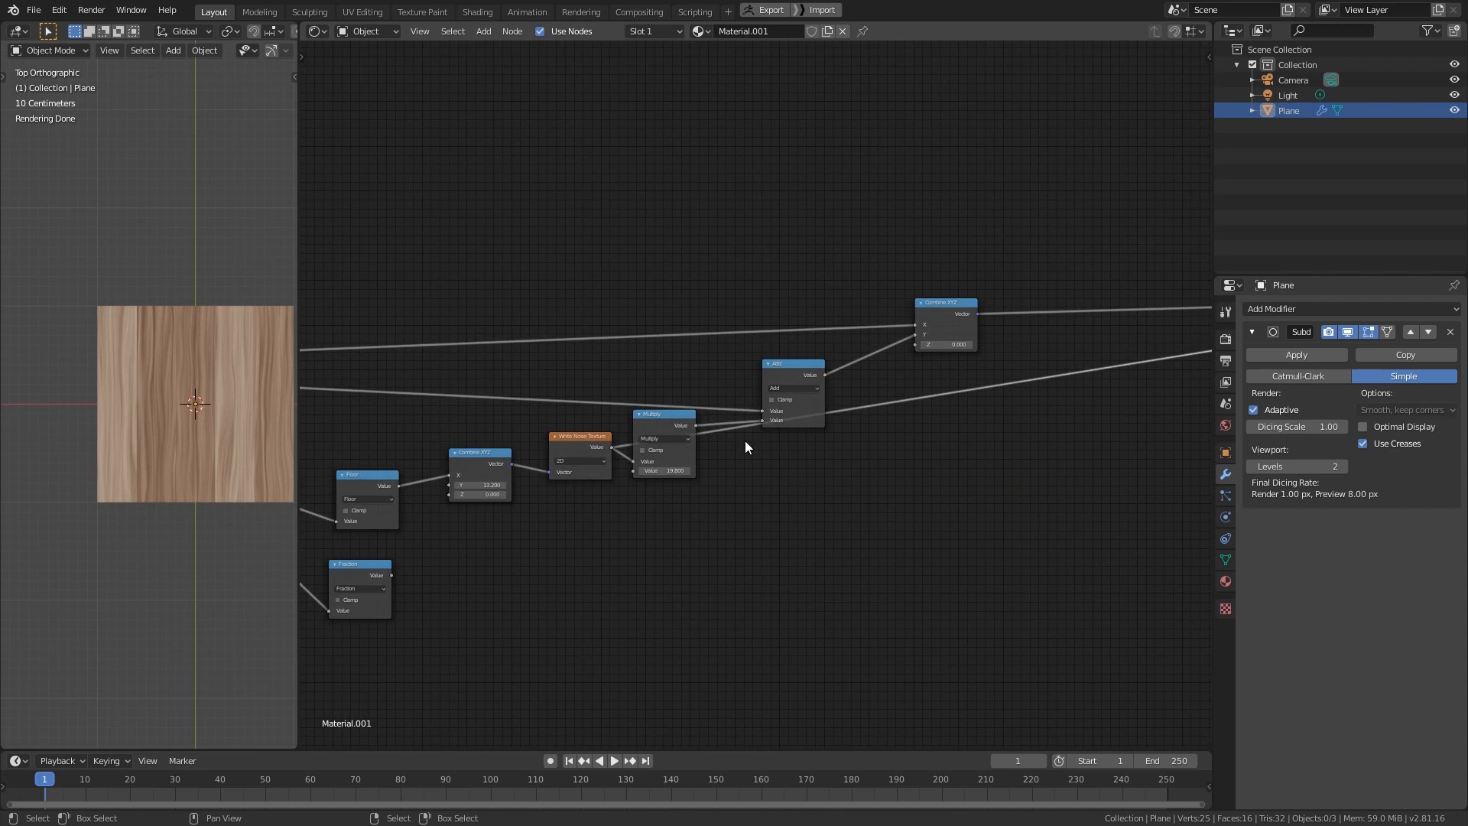
pyautogui.moveTo(744, 440); pyautogui.dragTo(987, 410, button='middle')
pyautogui.scroll(2, 673, 442)
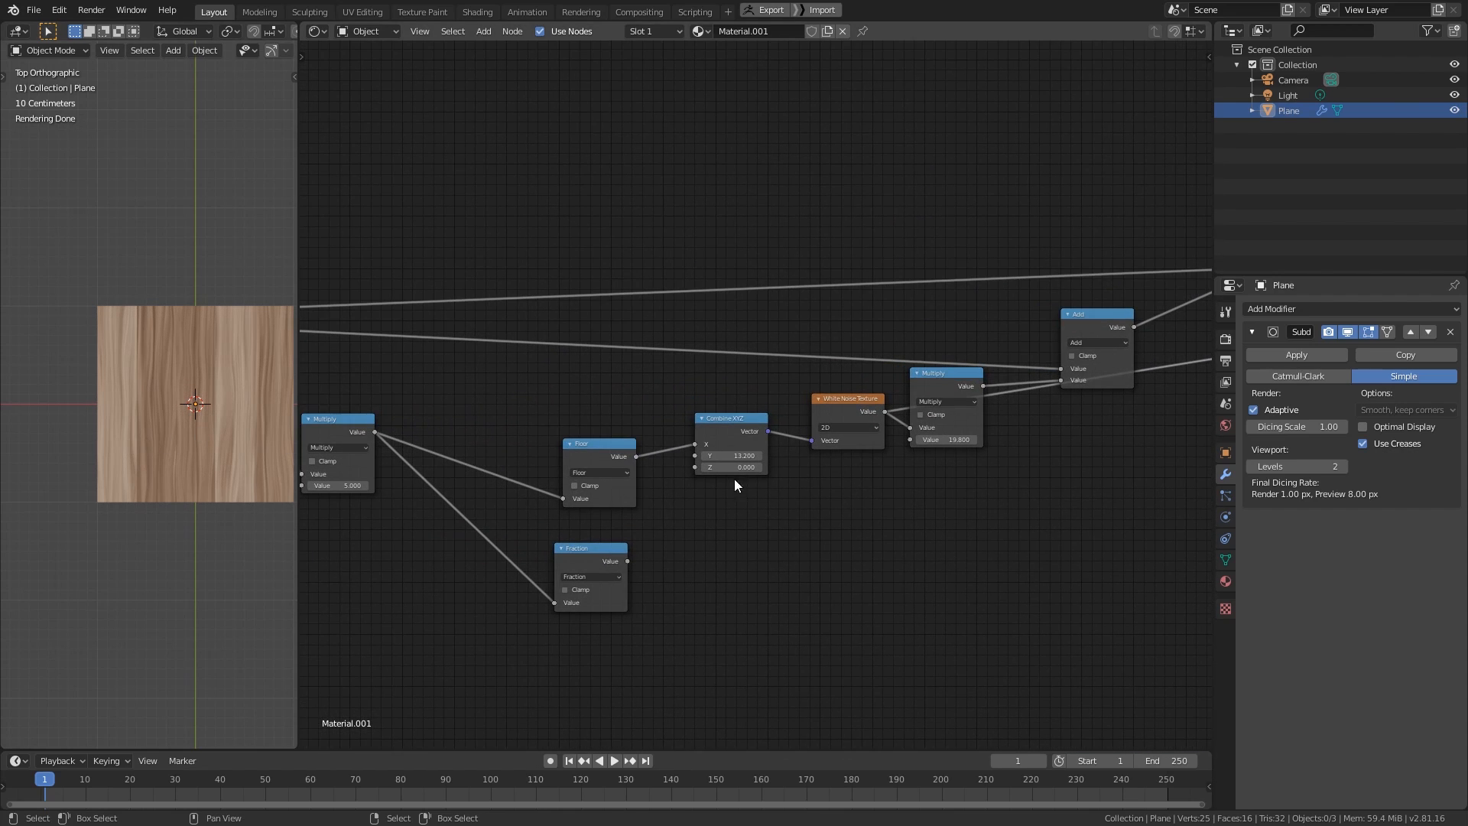
pyautogui.moveTo(731, 456); pyautogui.dragTo(788, 455)
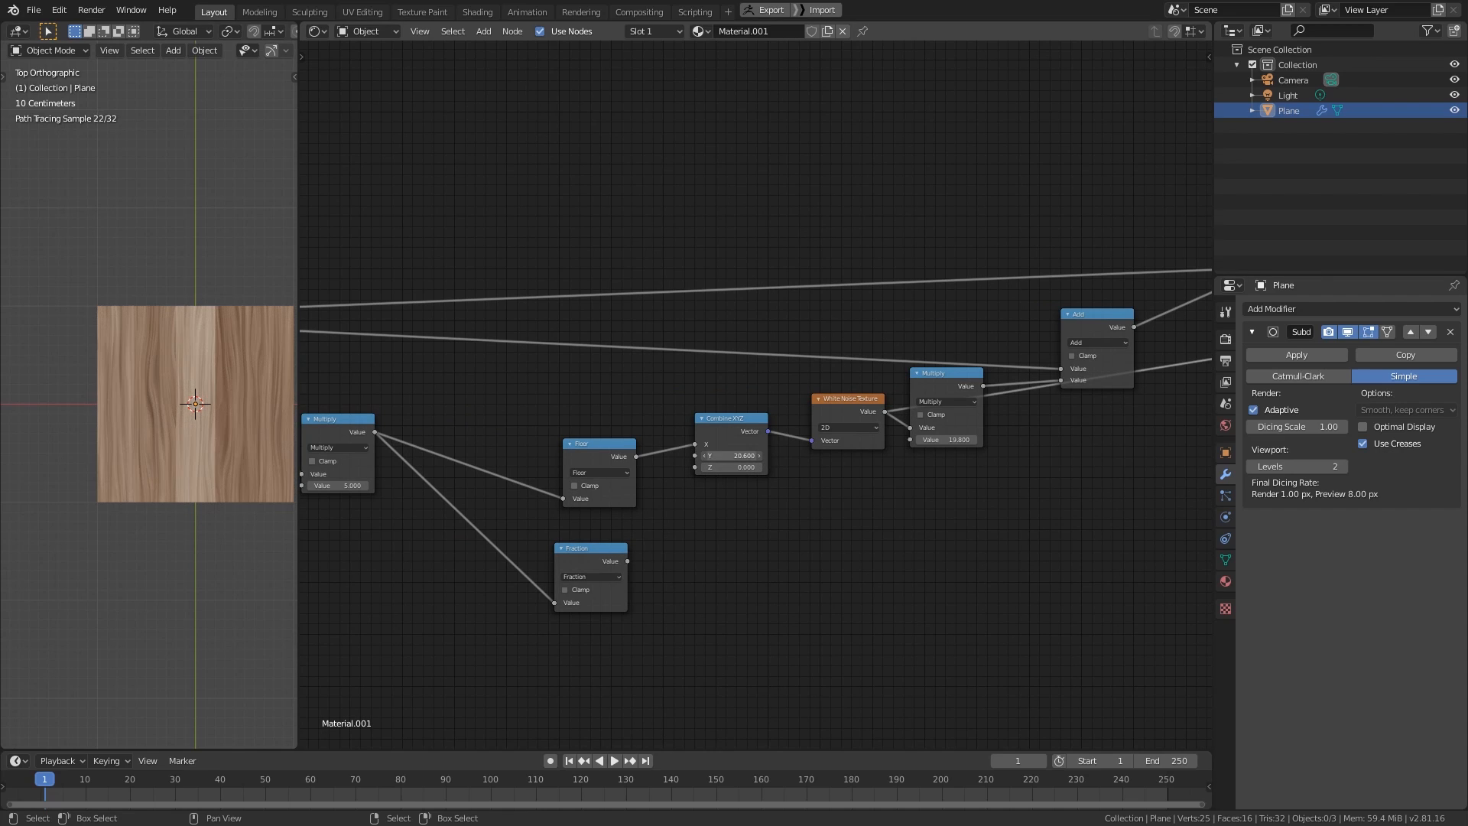
pyautogui.press('KP_Decimal')
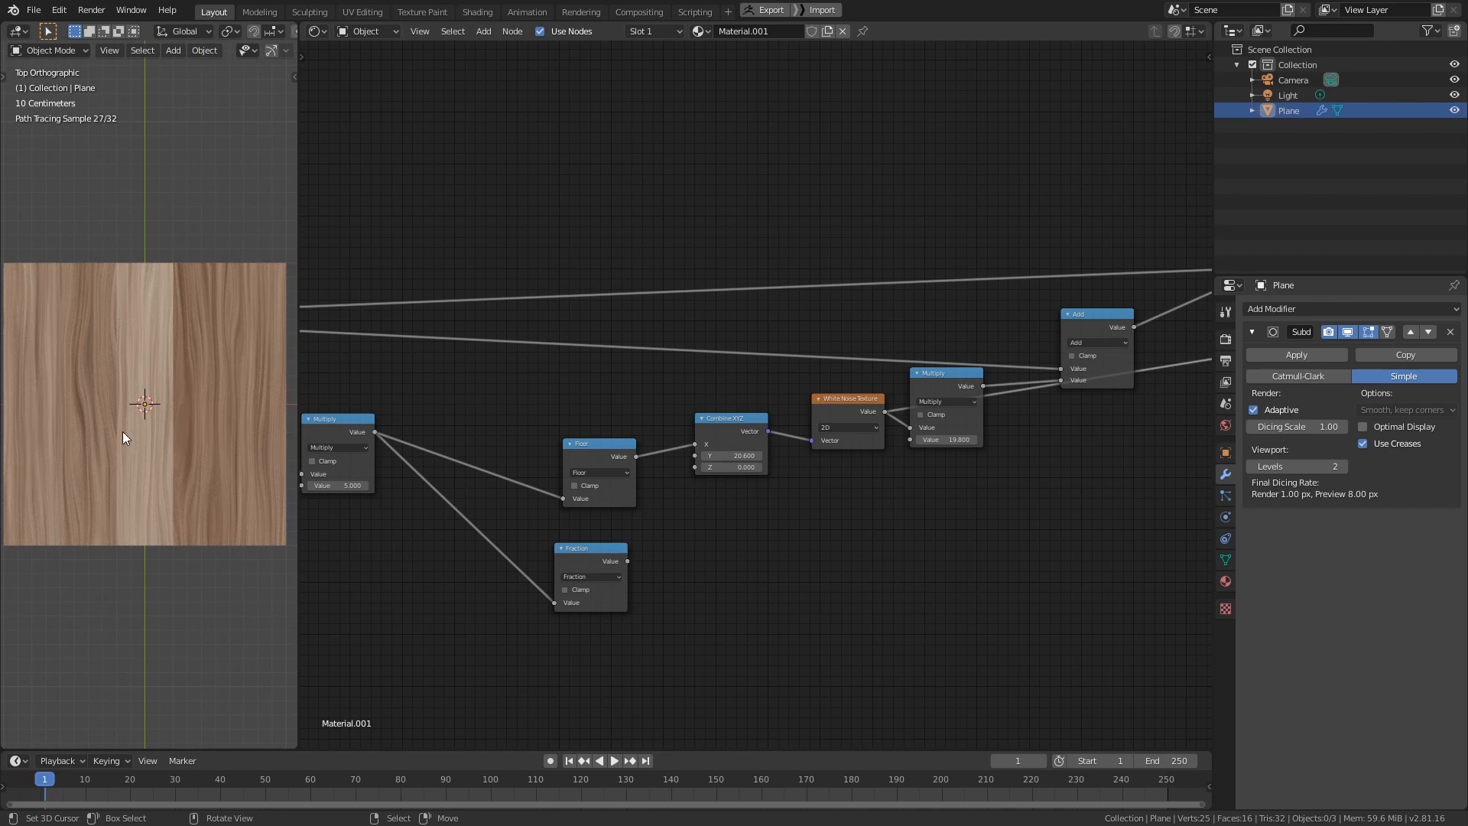
# - Preview the Fraction node's output on the plane and move the node slightly lower, clear of the Floor node
pyautogui.moveTo(634, 598); pyautogui.dragTo(831, 532, button='middle')
pyautogui.scroll(2, 783, 501)
pyautogui.keyDown('ctrl'); pyautogui.keyDown('shift'); pyautogui.click(809, 501); pyautogui.keyUp('shift'); pyautogui.keyUp('ctrl')
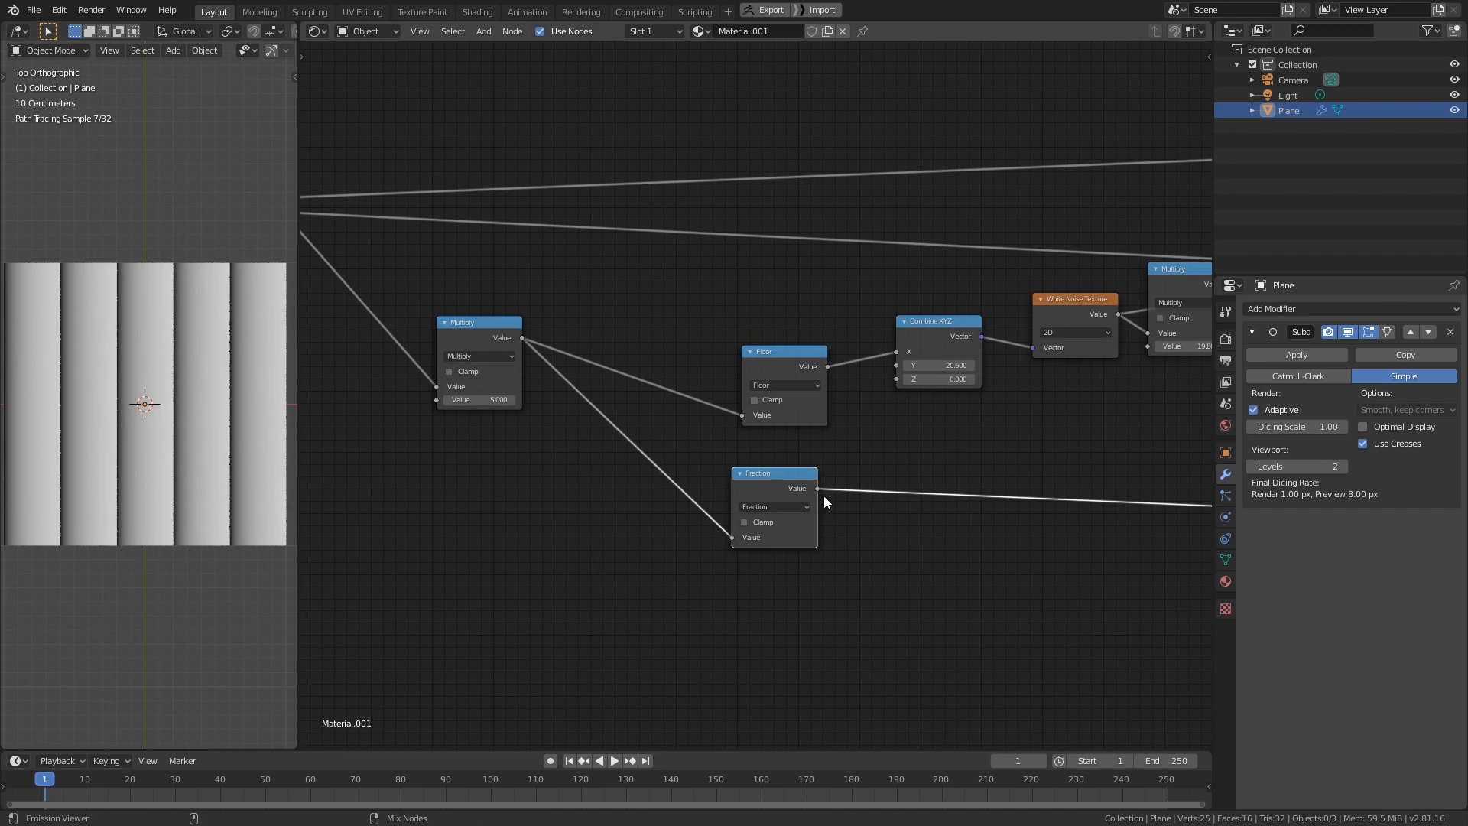
pyautogui.moveTo(698, 474); pyautogui.dragTo(798, 471, button='middle')
pyautogui.moveTo(861, 490); pyautogui.dragTo(829, 516)
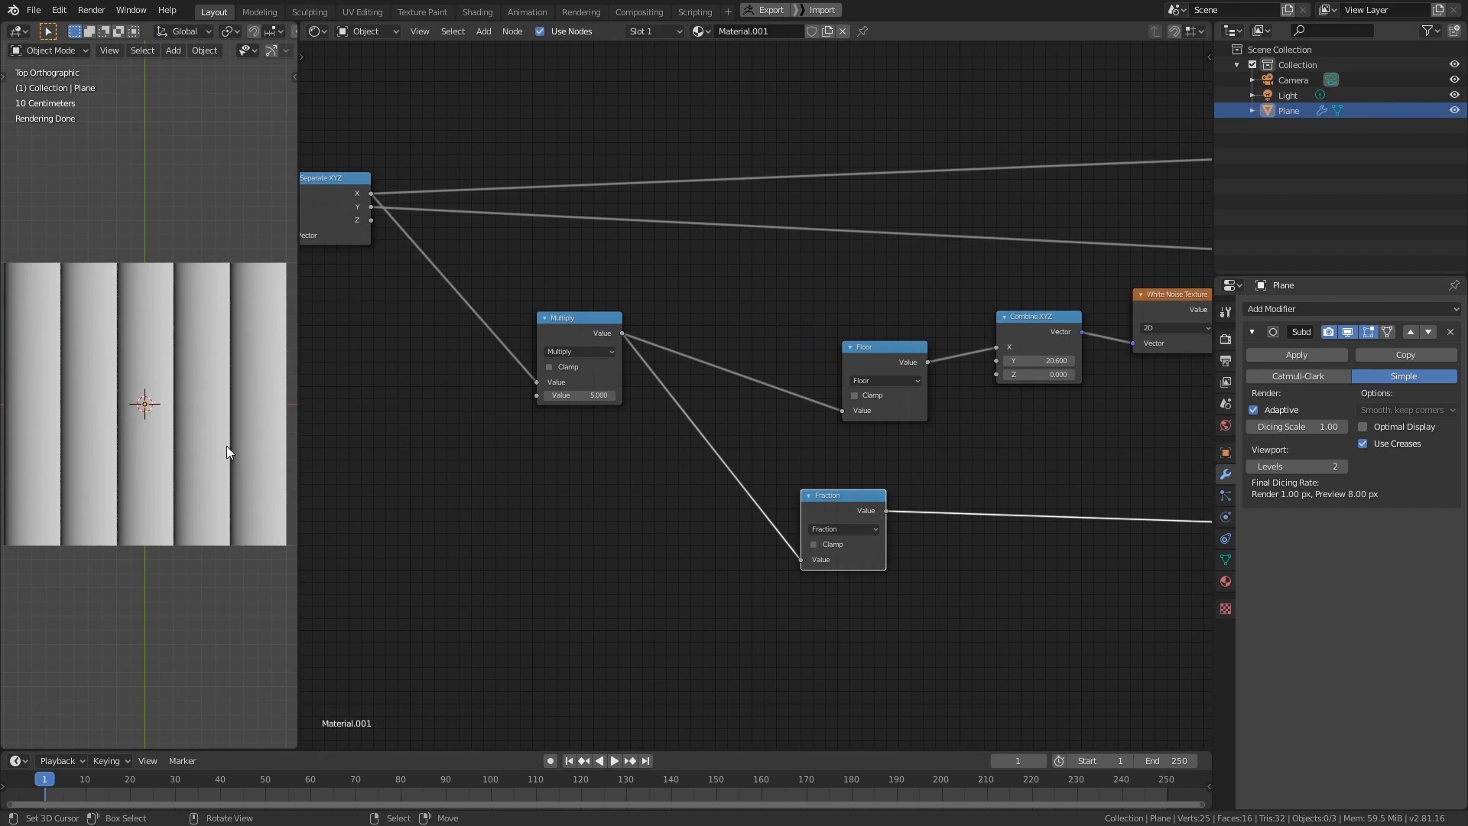
# - Add a ColorRamp node on the link coming out of the Fraction node
pyautogui.moveTo(935, 481); pyautogui.dragTo(787, 481, button='middle')
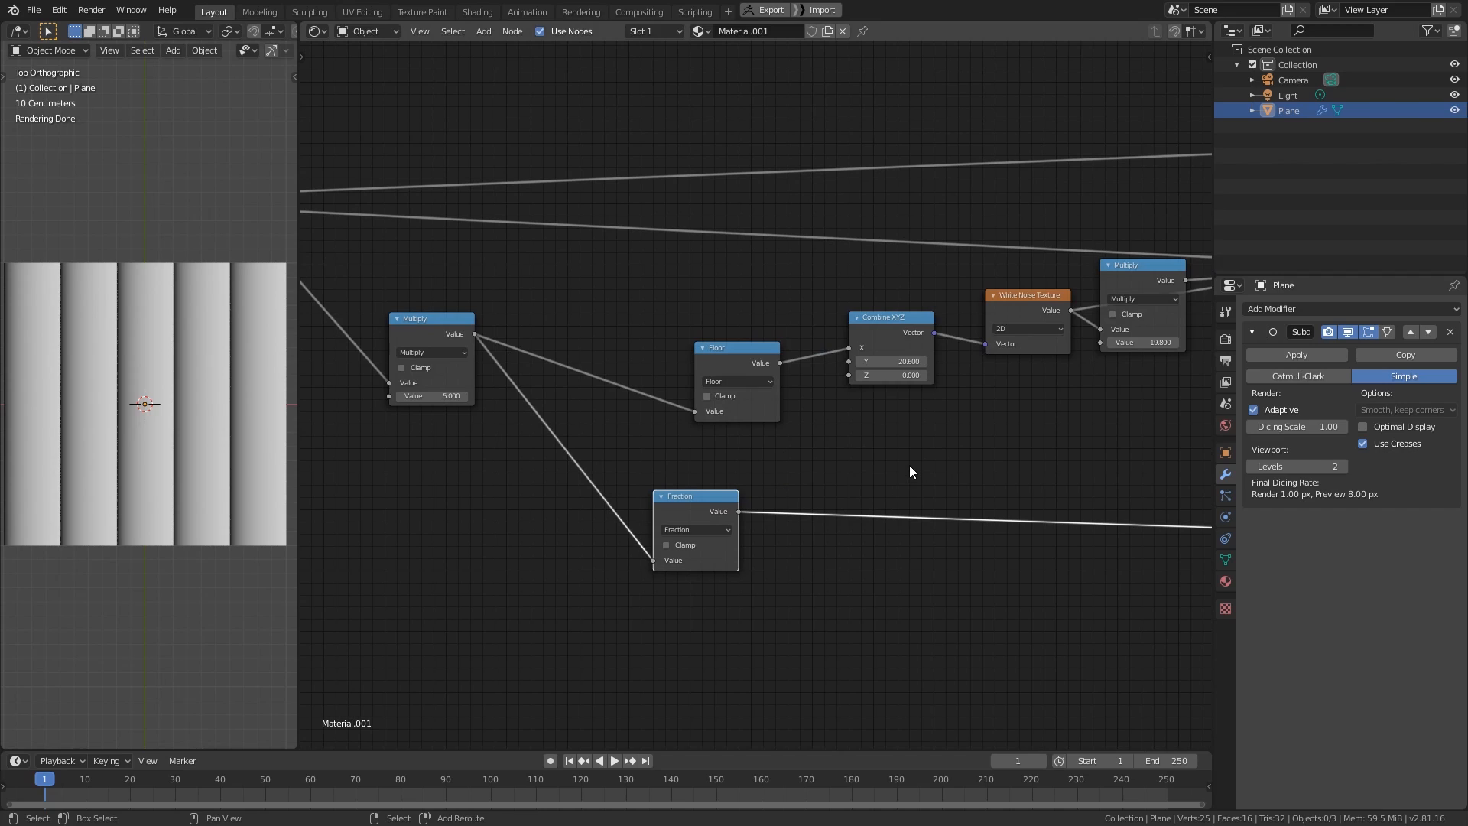
pyautogui.hotkey('shift', 'a')
pyautogui.moveTo(877, 494)
pyautogui.click(982, 513)
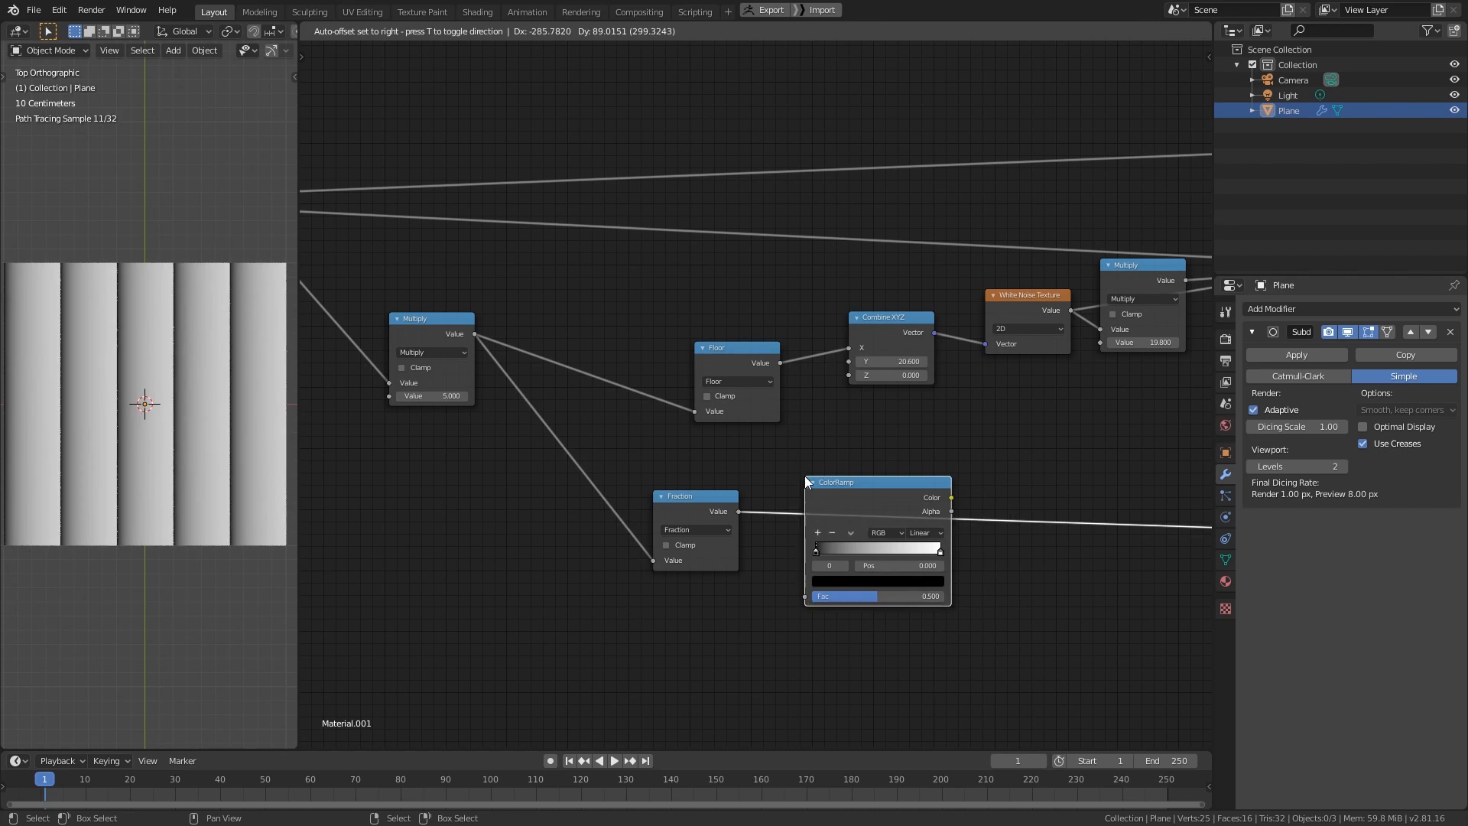
pyautogui.click(900, 461)
# - Add a white middle stop to the ColorRamp and make its end stop black for a mirrored gradient on each plank
pyautogui.click(840, 496)
pyautogui.click(891, 545)
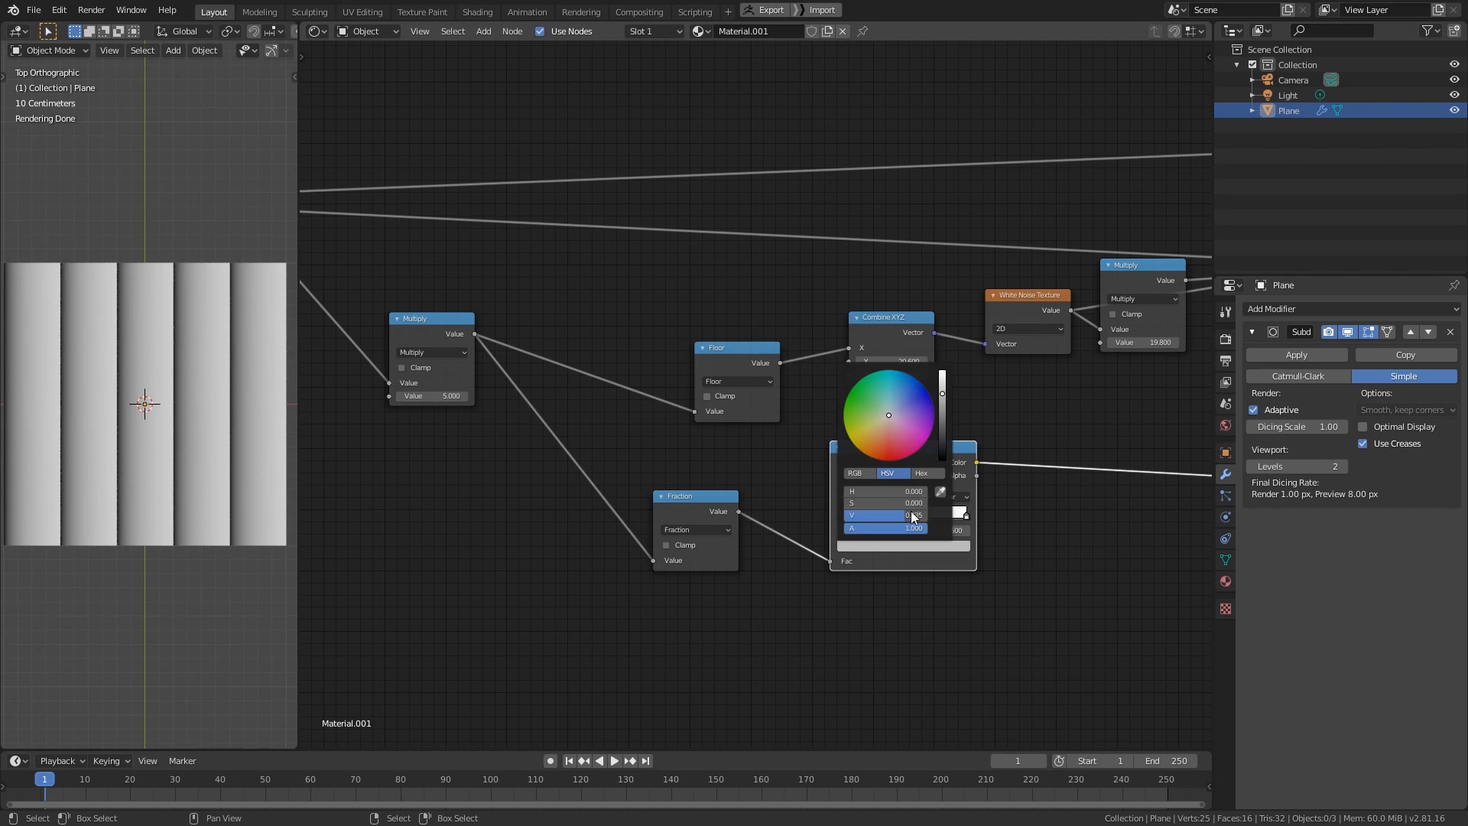
pyautogui.moveTo(945, 386); pyautogui.dragTo(943, 371)
pyautogui.click(966, 517)
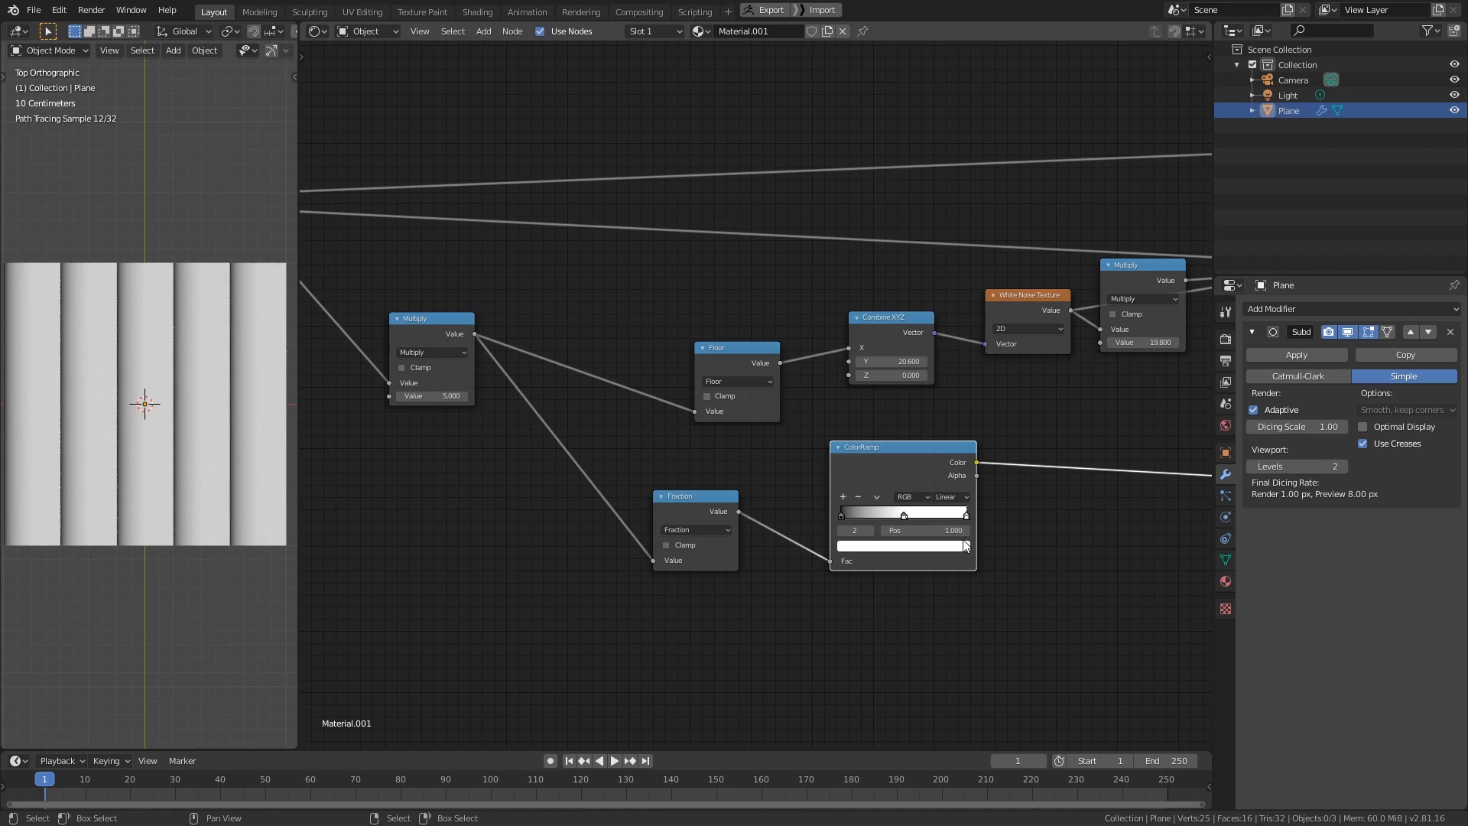
pyautogui.click(964, 545)
pyautogui.click(943, 459)
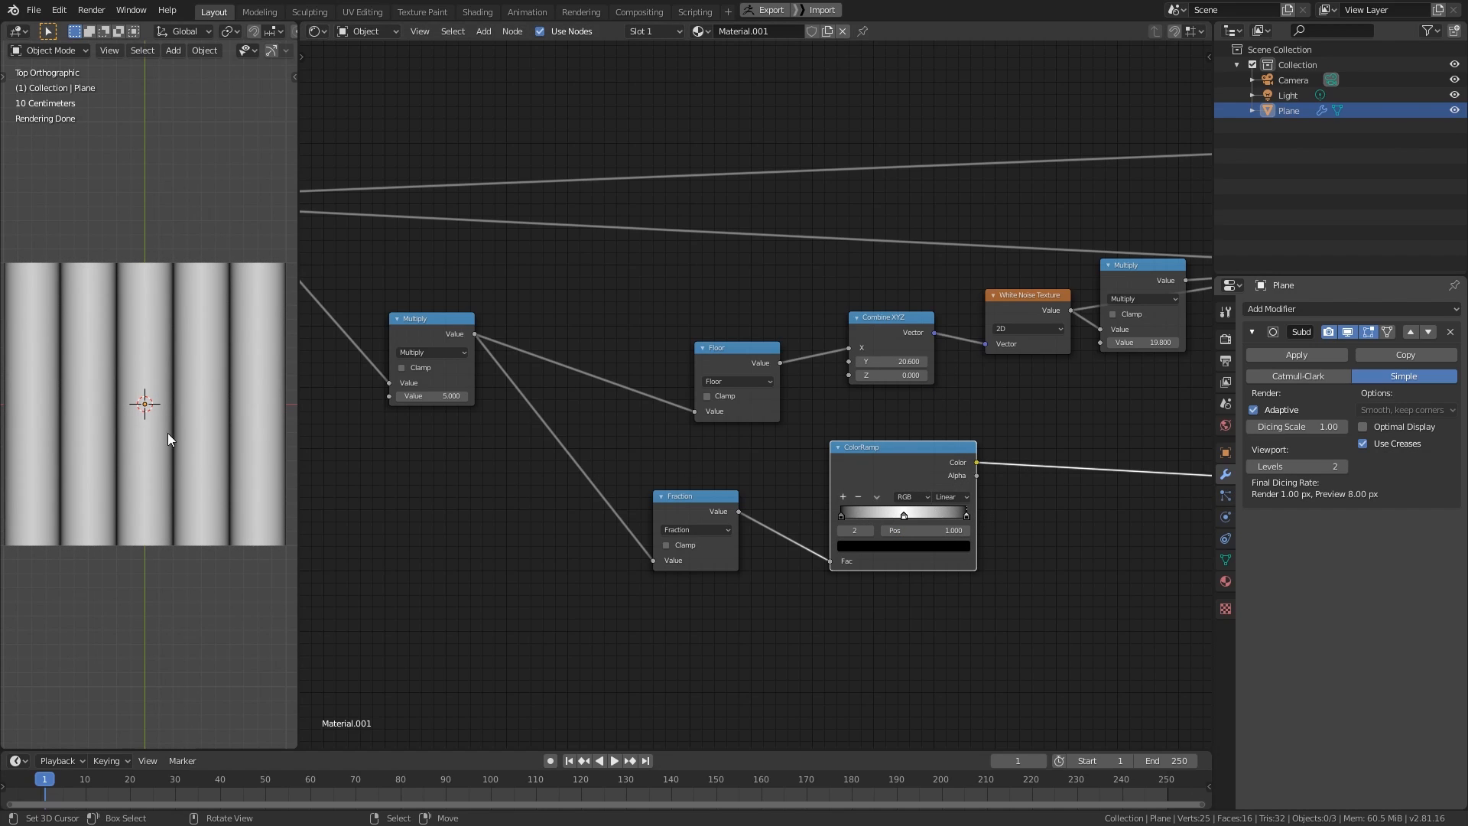
# - Duplicate the ColorRamp and insert the copy after the first one
pyautogui.moveTo(997, 509); pyautogui.dragTo(839, 507, button='middle')
pyautogui.moveTo(758, 457); pyautogui.dragTo(699, 460)
pyautogui.hotkey('shift', 'd')
pyautogui.click(934, 446)
pyautogui.moveTo(948, 470); pyautogui.dragTo(907, 462)
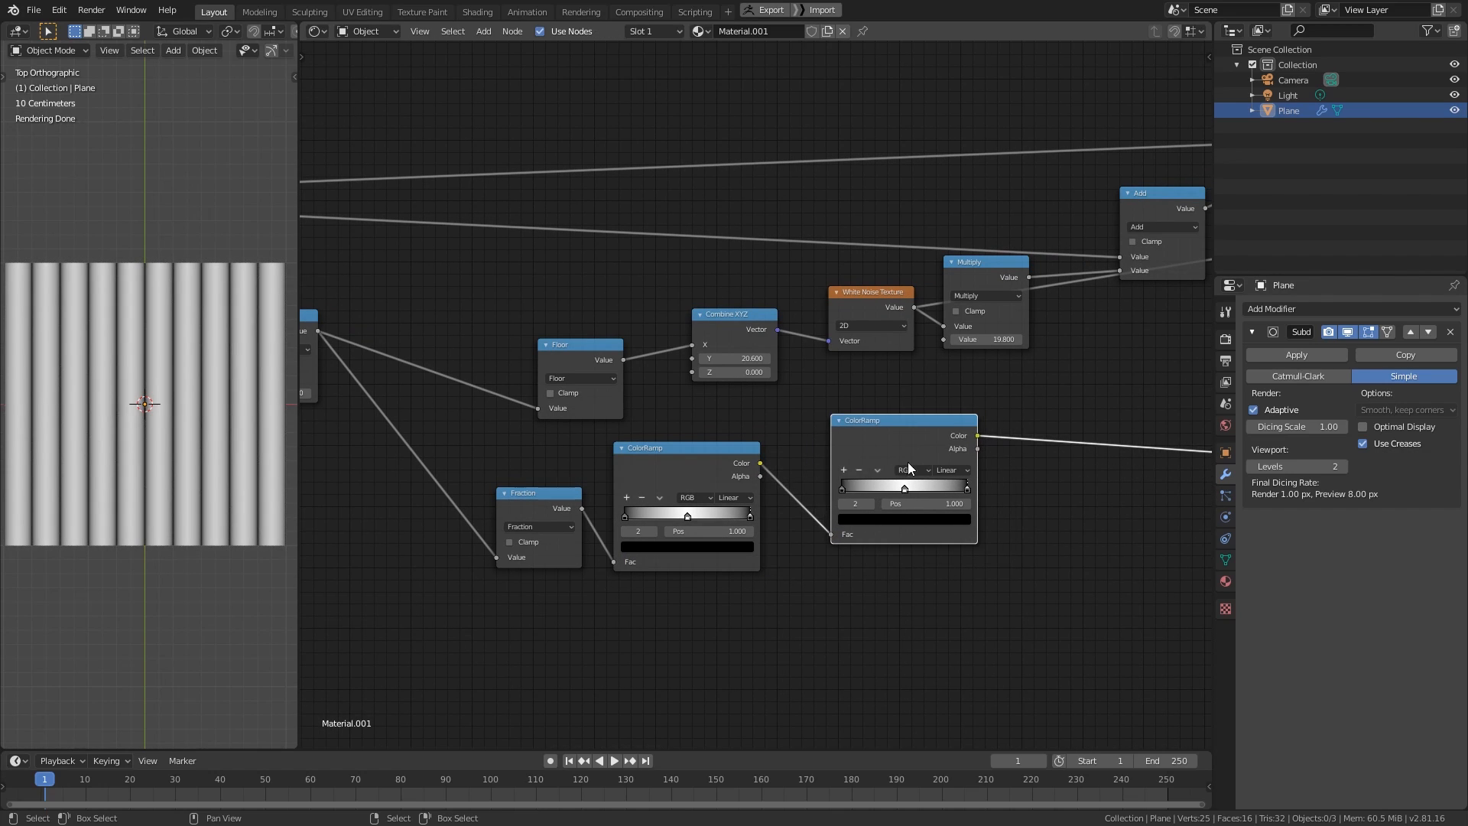
# - Remove the second ColorRamp's black end stop and move its white stop to 0.055, leaving only thin gaps between the planks
pyautogui.scroll(1, 939, 511)
pyautogui.click(875, 482)
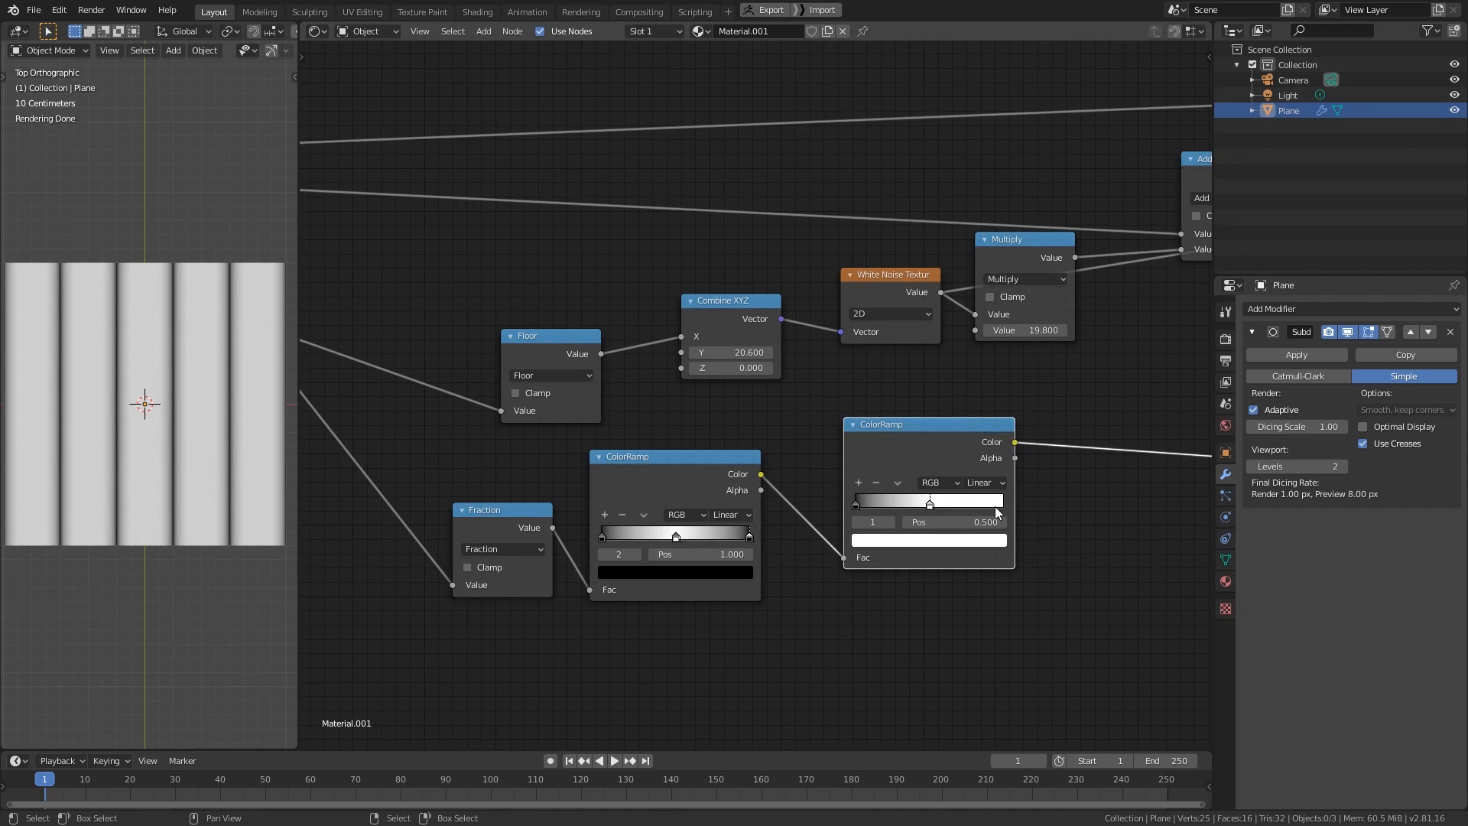
pyautogui.moveTo(928, 502); pyautogui.dragTo(860, 505)
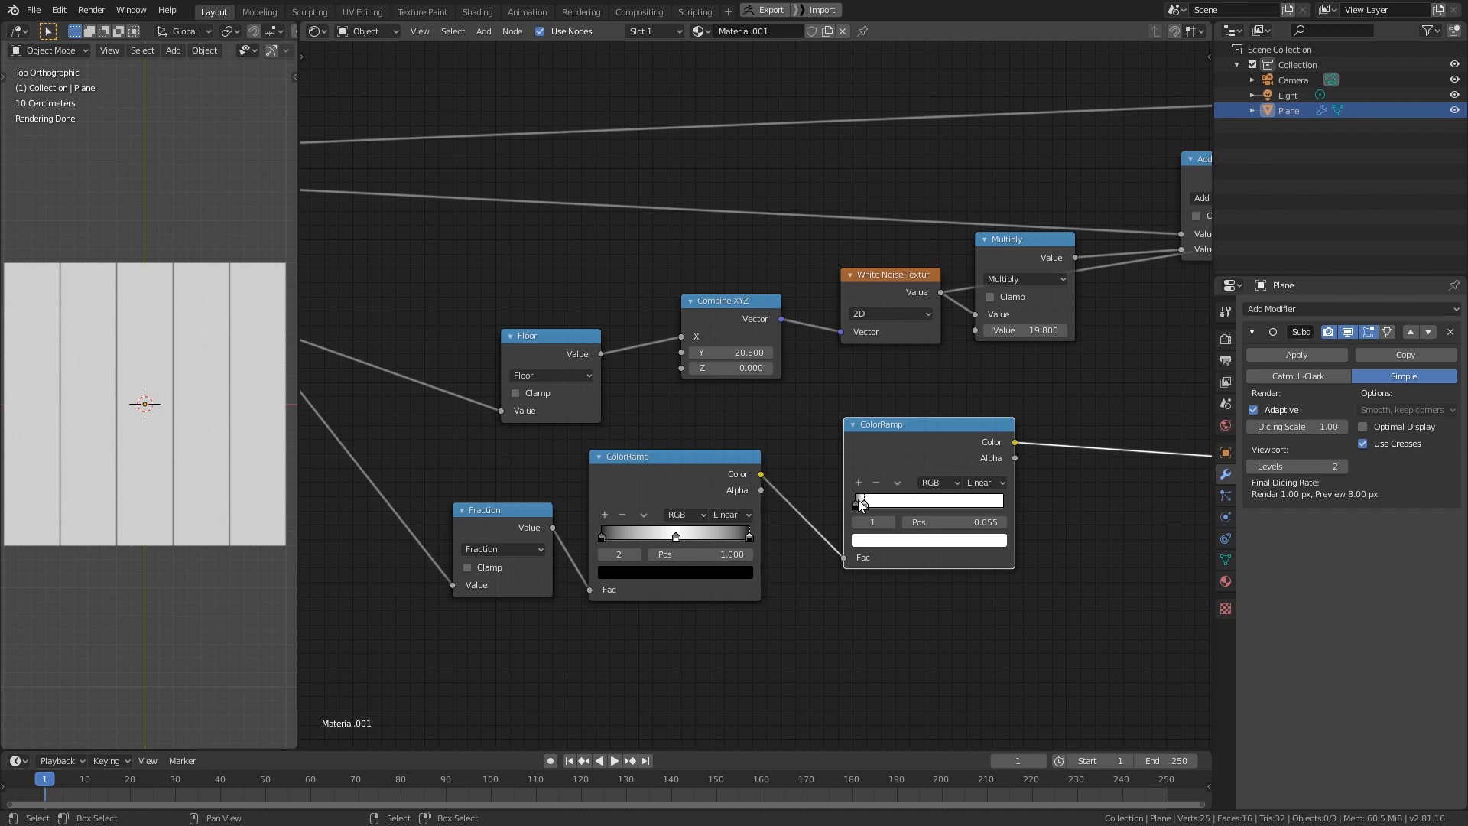
pyautogui.scroll(3, 145, 439)
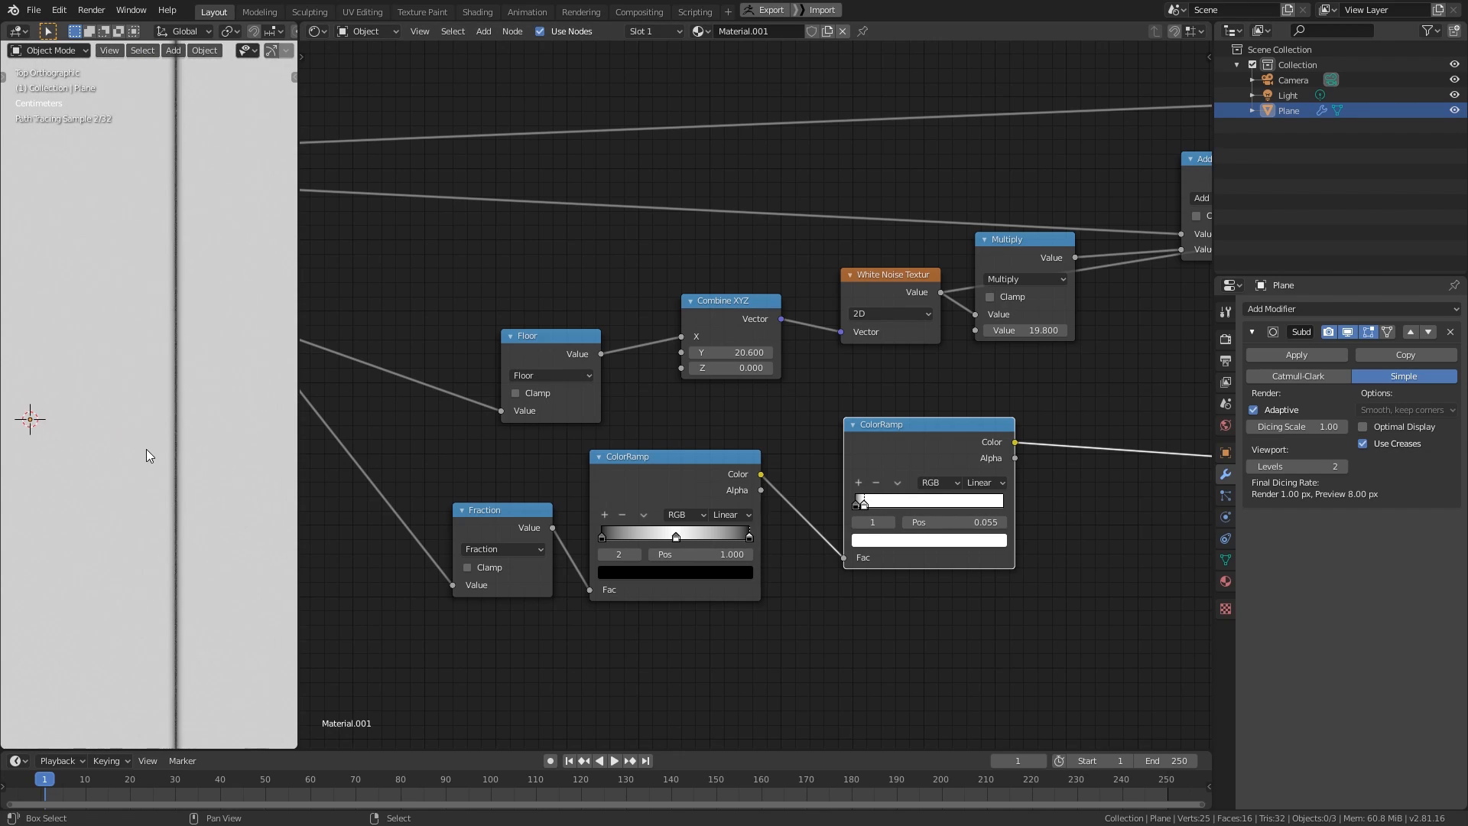
pyautogui.scroll(-3, 186, 462)
pyautogui.scroll(-2, 883, 493)
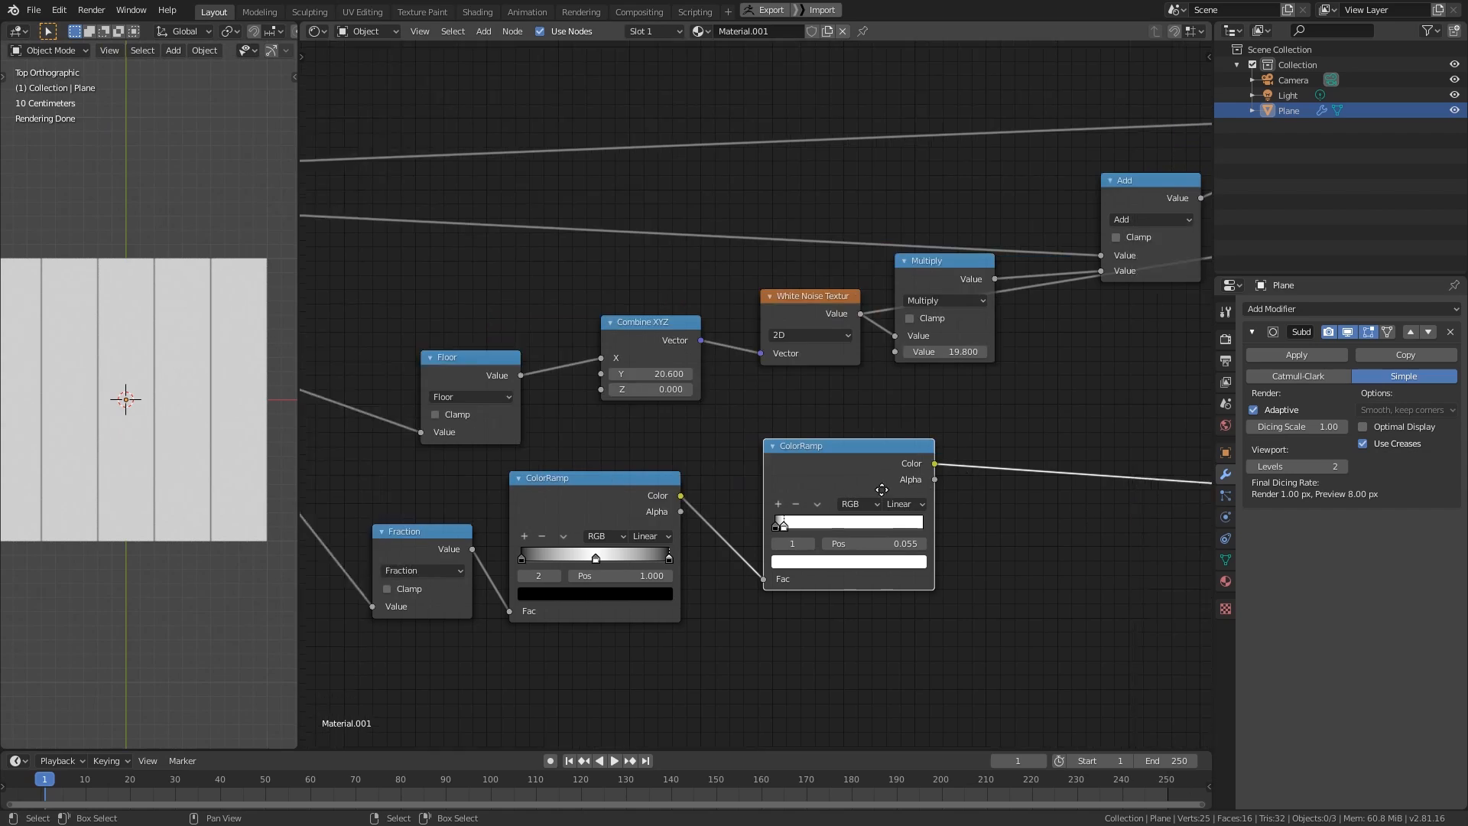
# - Move the Mapping, Wood and Soft Light nodes together closer to the plank nodes
pyautogui.scroll(-5, 883, 492)
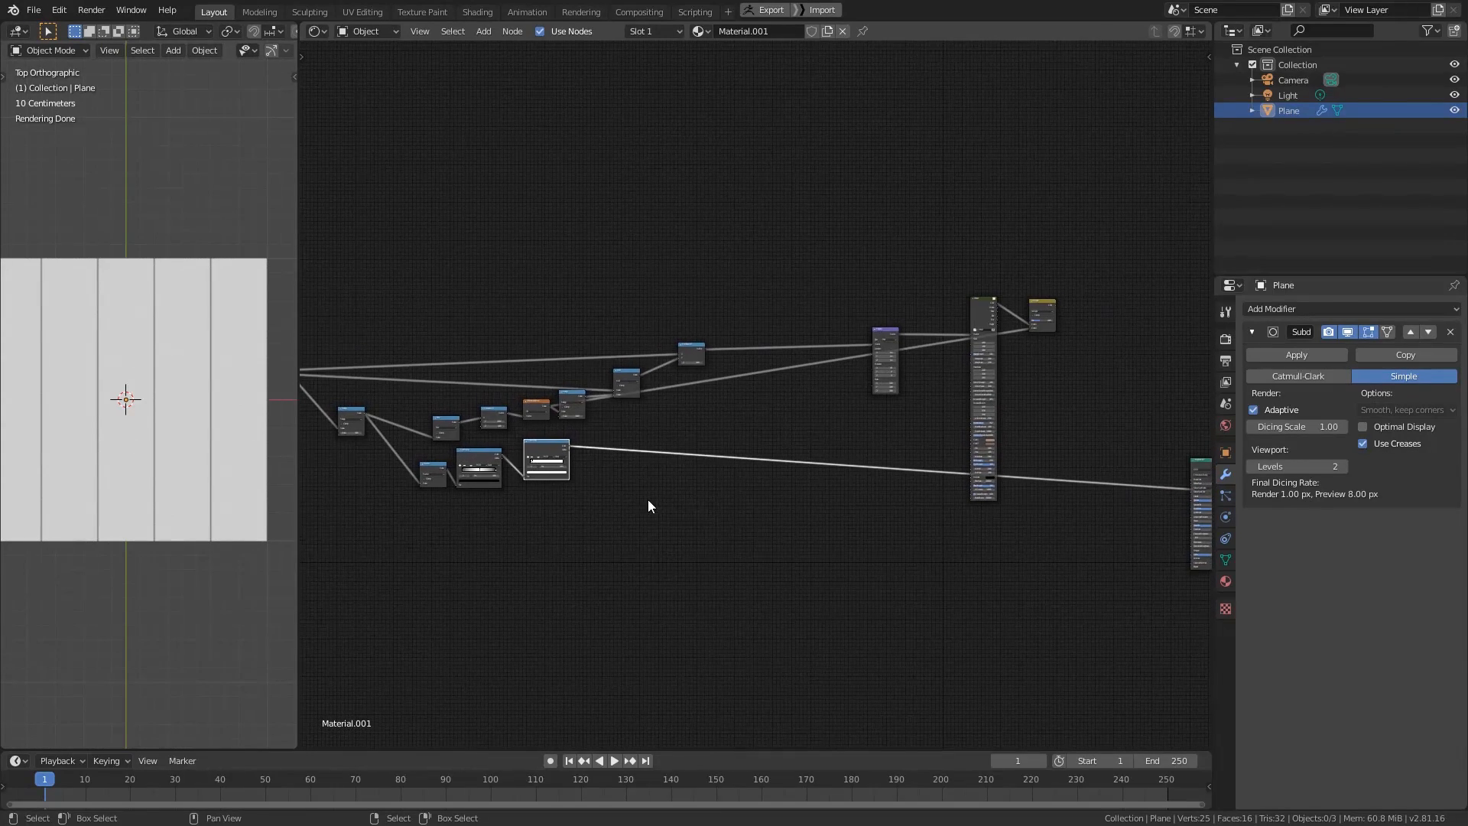
pyautogui.moveTo(861, 230); pyautogui.dragTo(1060, 404)
pyautogui.press('g')
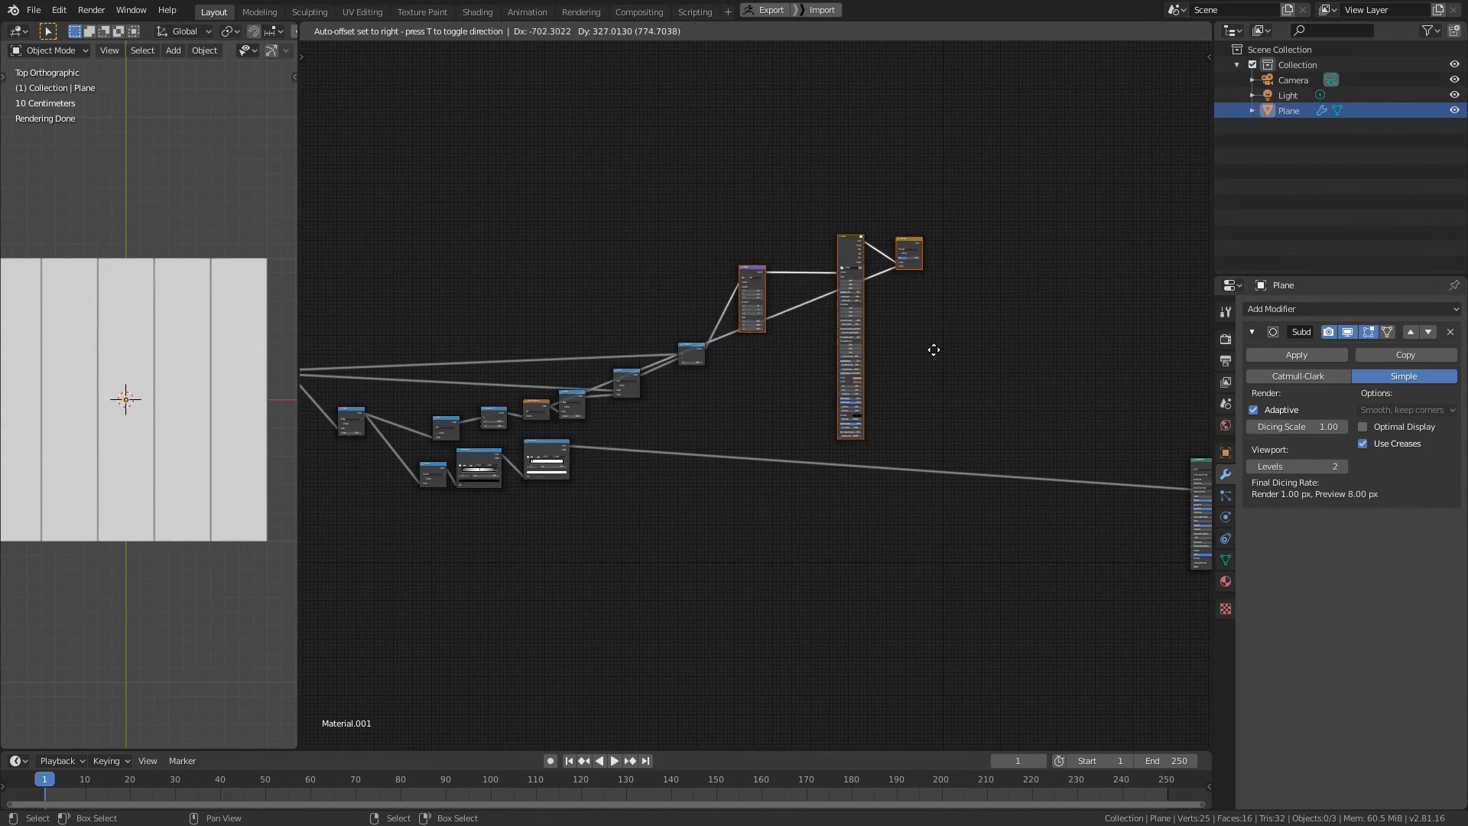
pyautogui.click(952, 356)
# - Add a Bump node and connect the Wood node's Height output to its Height input
pyautogui.moveTo(952, 356); pyautogui.dragTo(751, 413, button='middle')
pyautogui.scroll(3, 849, 452)
pyautogui.hotkey('shift', 'a')
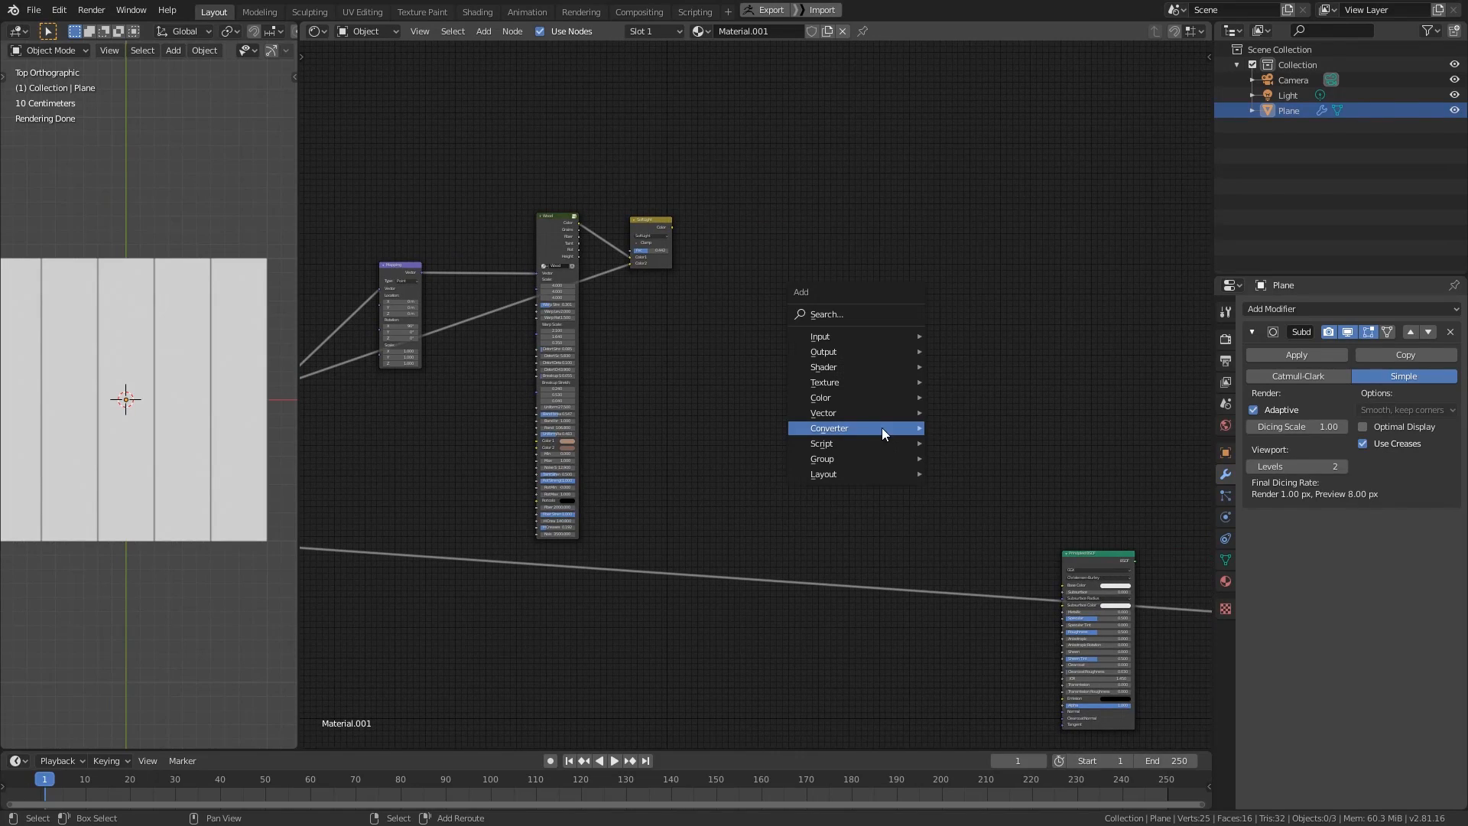
pyautogui.moveTo(855, 413)
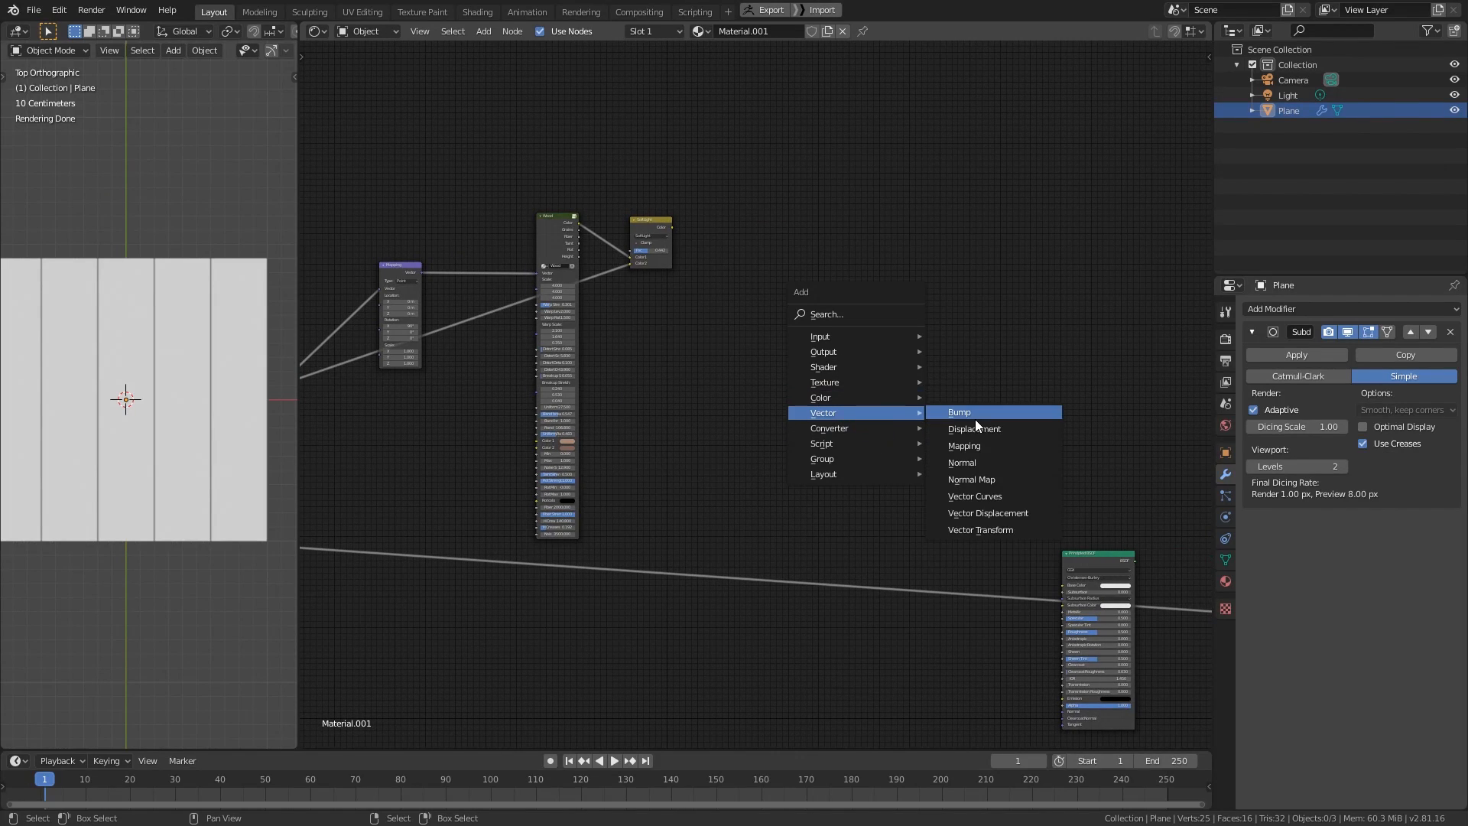
pyautogui.click(994, 413)
pyautogui.click(777, 397)
pyautogui.scroll(4, 618, 360)
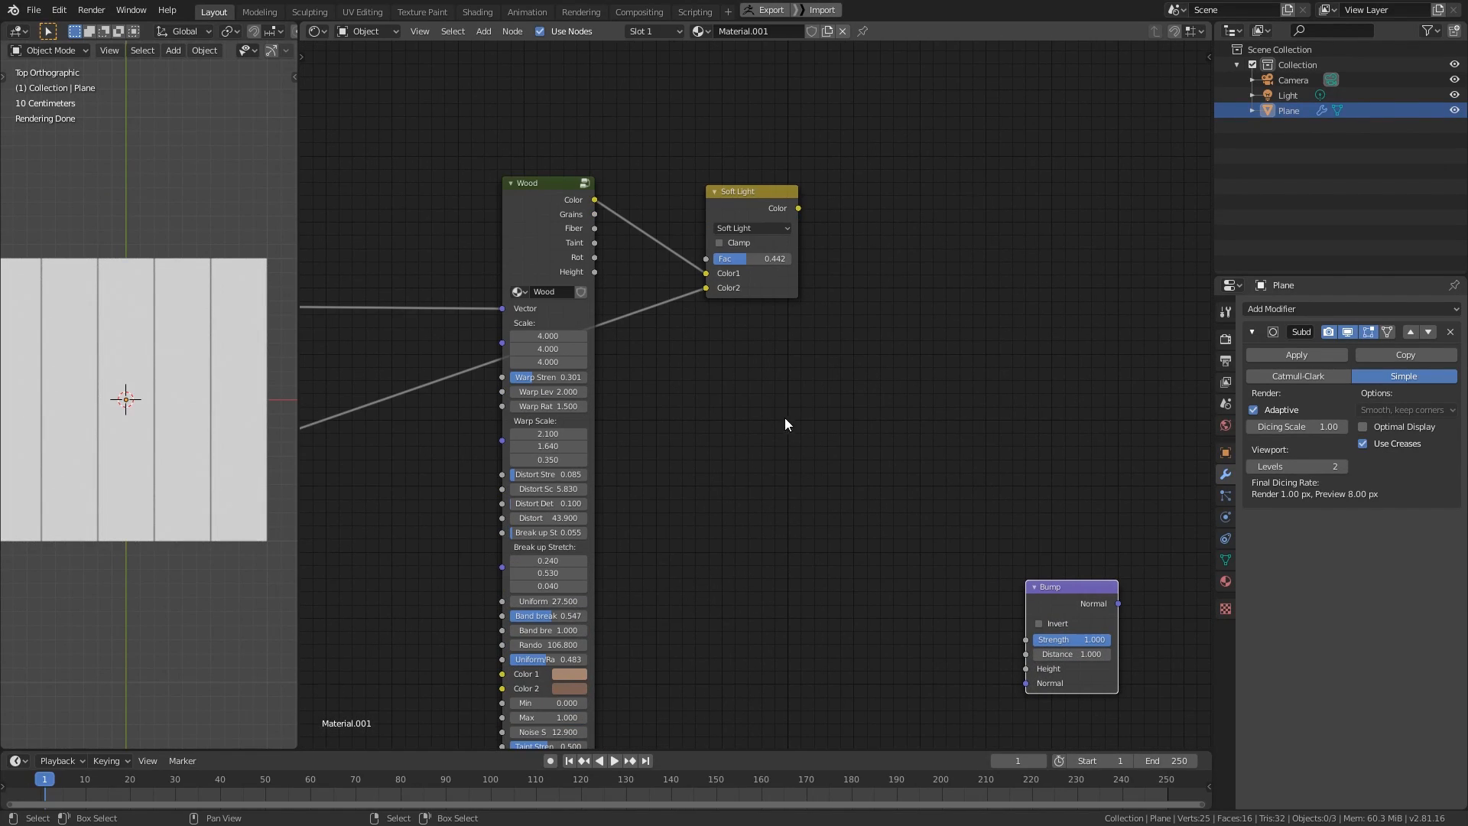
pyautogui.moveTo(594, 272); pyautogui.dragTo(1024, 663)
pyautogui.moveTo(894, 670); pyautogui.dragTo(878, 474, button='middle')
pyautogui.scroll(-1, 878, 474)
pyautogui.moveTo(1020, 404); pyautogui.dragTo(1107, 438)
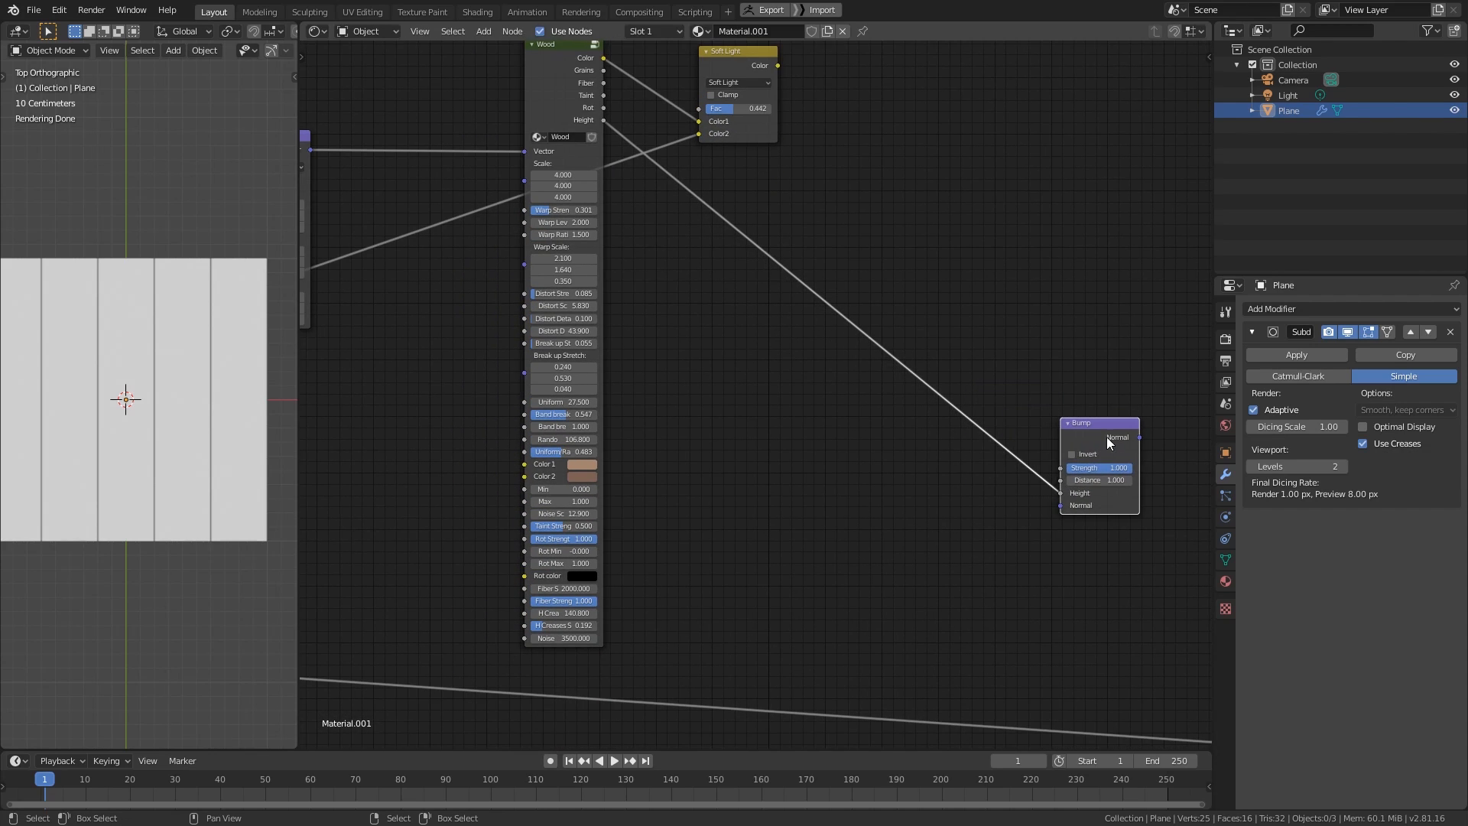
# - Insert a Math Add node between Wood Height and Bump, and feed the plank gap ramp into its second value
pyautogui.hotkey('shift', 'a')
pyautogui.moveTo(915, 561)
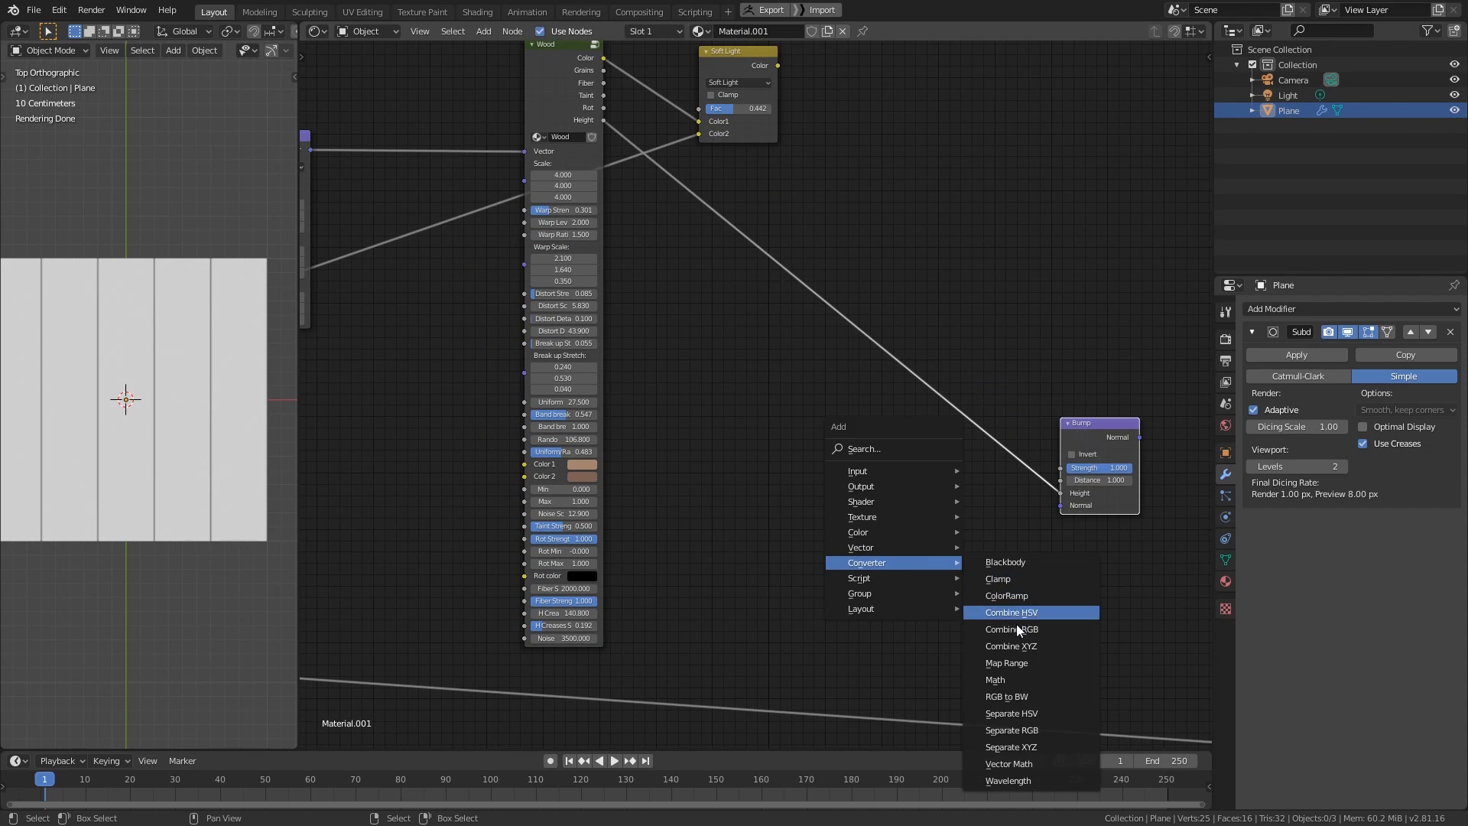
pyautogui.click(1010, 679)
pyautogui.click(953, 410)
pyautogui.moveTo(739, 656); pyautogui.dragTo(803, 621, button='middle')
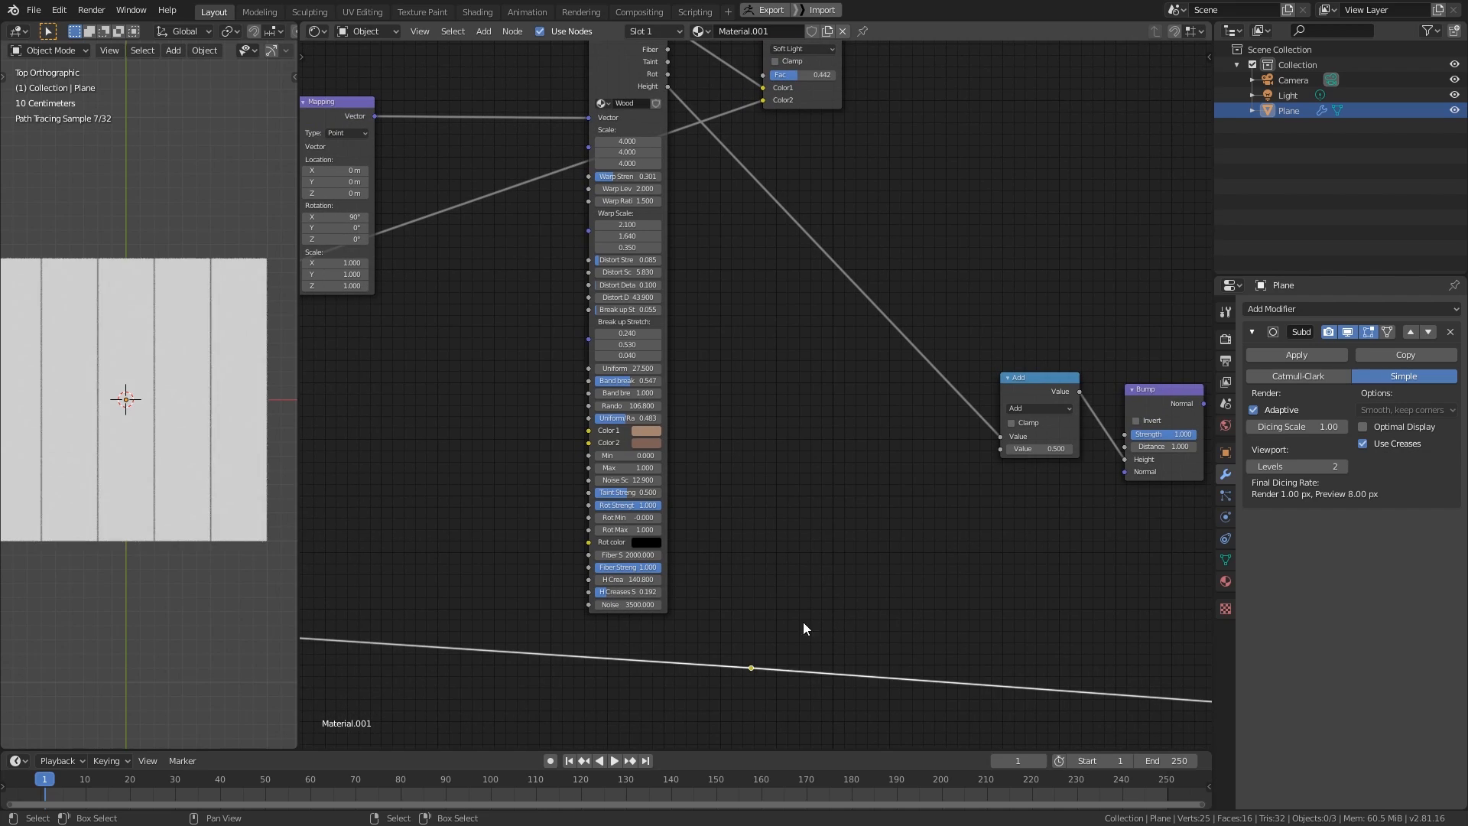
pyautogui.moveTo(753, 666); pyautogui.dragTo(999, 447)
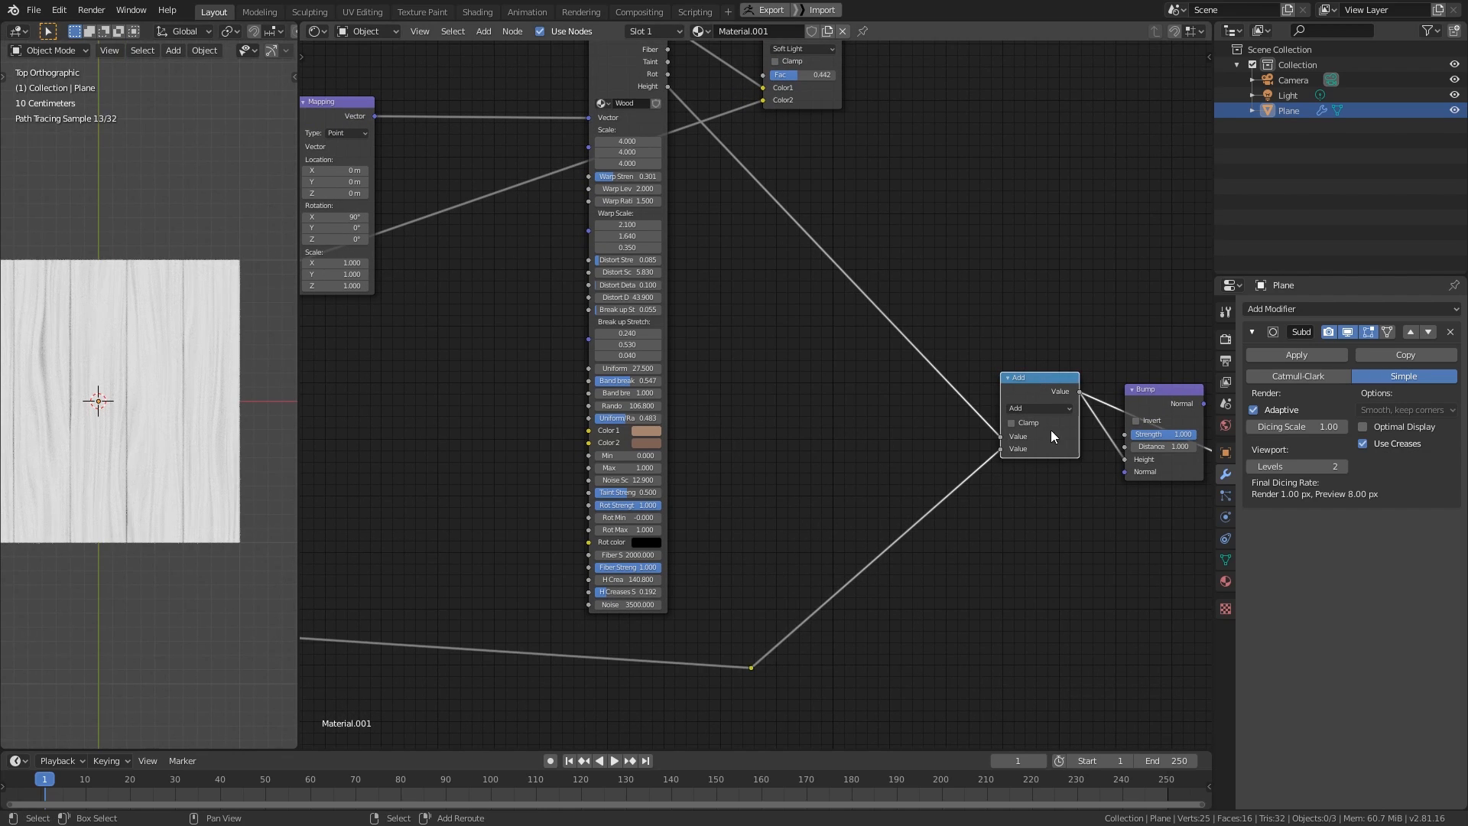
# - Reconnect the Principled BSDF to the material output, move it closer, and link the Bump normal to its Normal input
pyautogui.scroll(-3, 1050, 430)
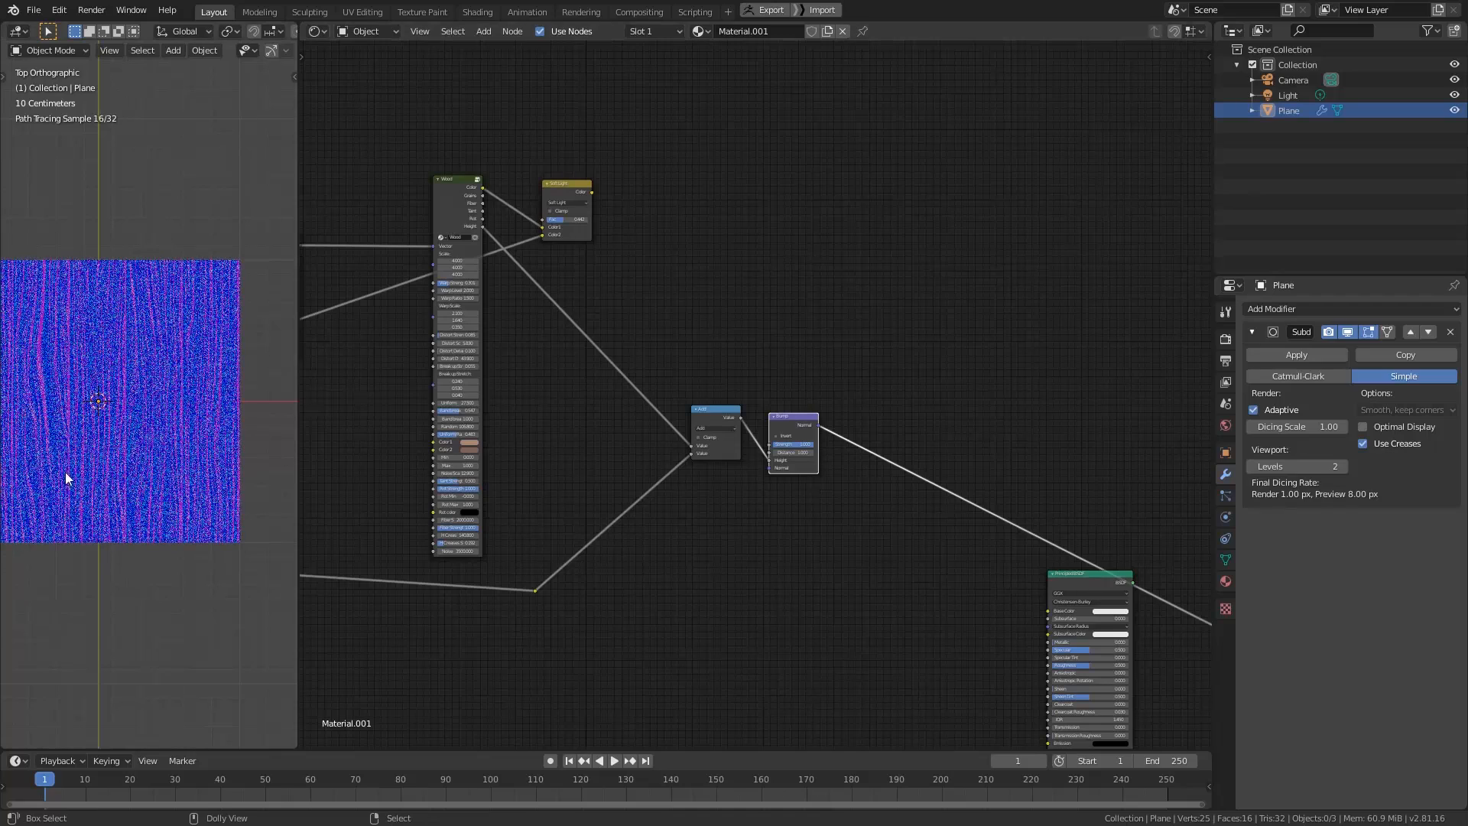
pyautogui.moveTo(1165, 622); pyautogui.dragTo(912, 595, button='middle')
pyautogui.keyDown('ctrl'); pyautogui.keyDown('shift'); pyautogui.click(850, 551); pyautogui.keyUp('shift'); pyautogui.keyUp('ctrl')
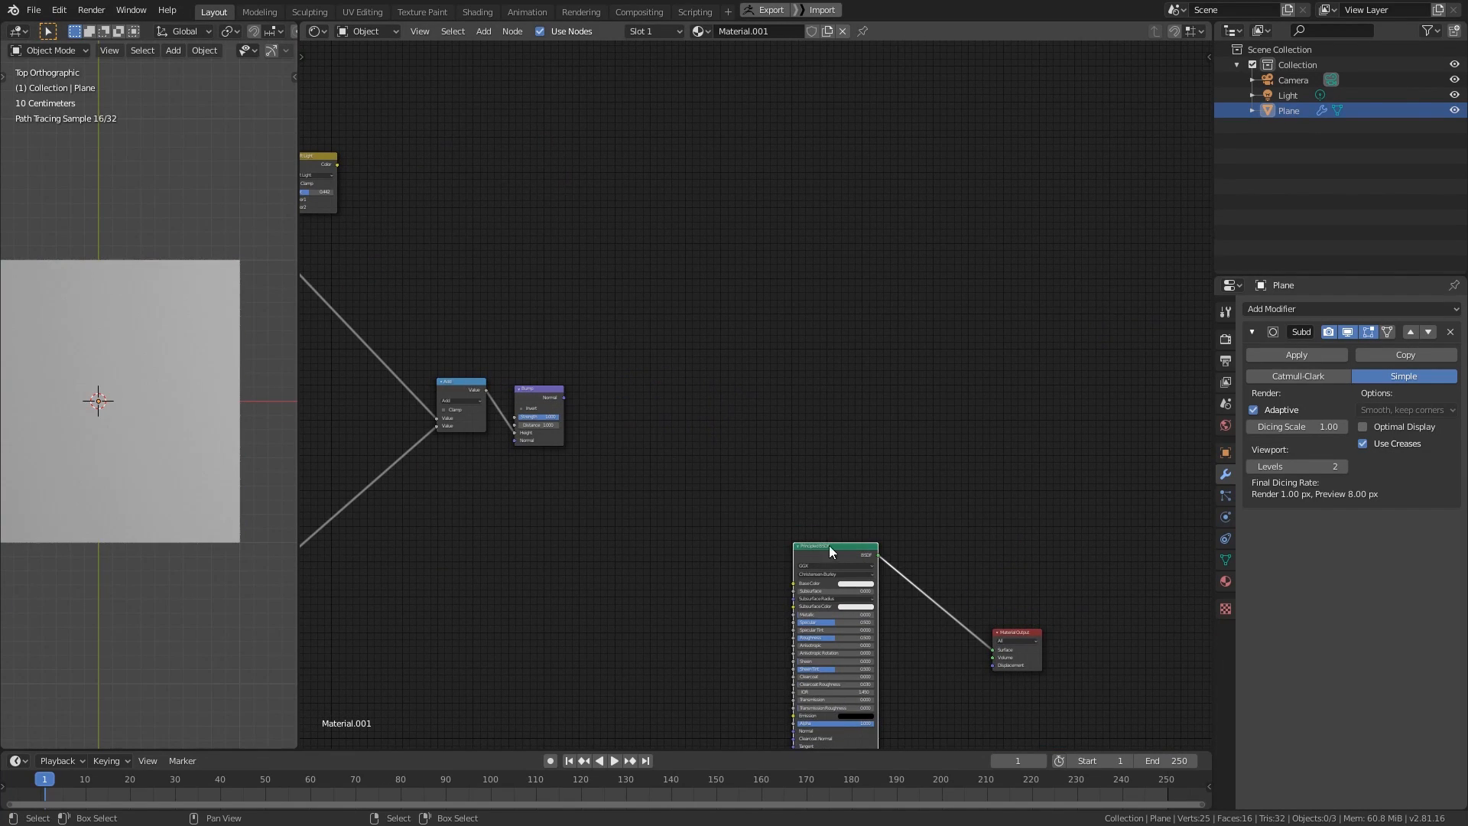
pyautogui.moveTo(828, 544); pyautogui.dragTo(755, 256)
pyautogui.moveTo(564, 397); pyautogui.dragTo(738, 429)
# - Connect the Soft Light color to the Principled BSDF's Base Color, shift the Soft Light node closer, and inspect the planks up close
pyautogui.moveTo(538, 313); pyautogui.dragTo(734, 485, button='middle')
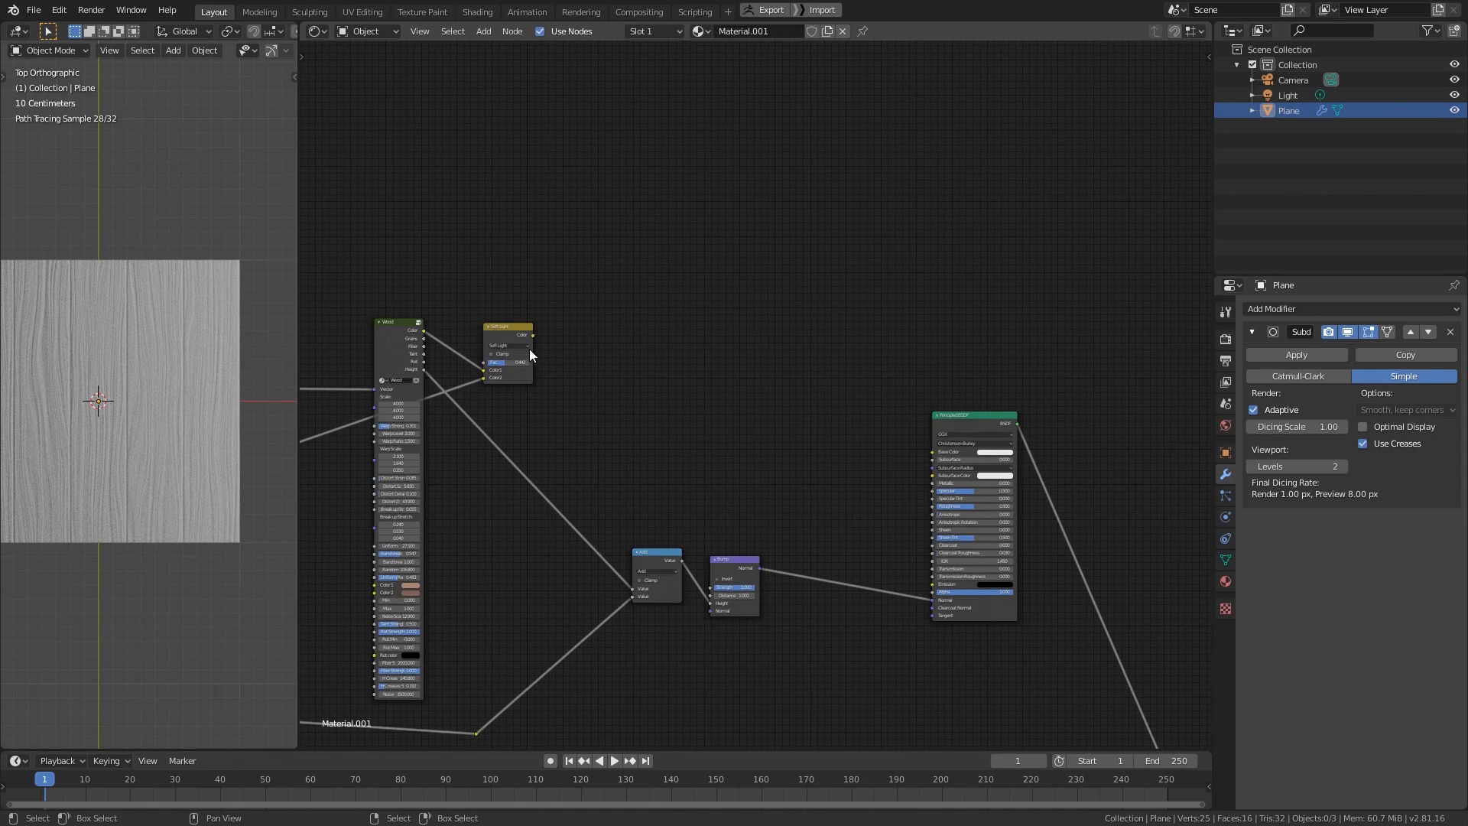
pyautogui.moveTo(530, 337); pyautogui.dragTo(643, 341)
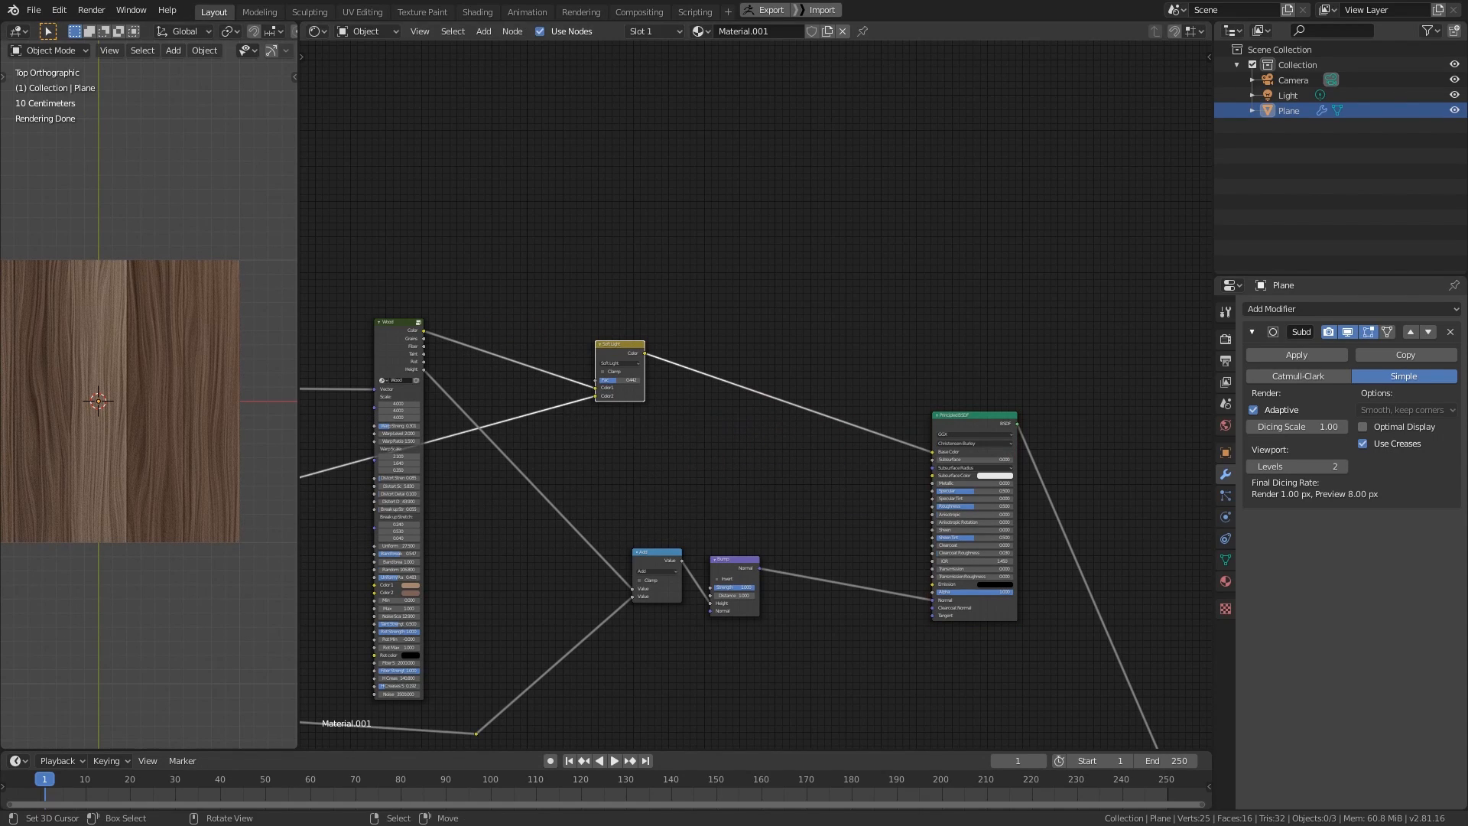
pyautogui.scroll(4, 159, 433)
pyautogui.scroll(3, 672, 462)
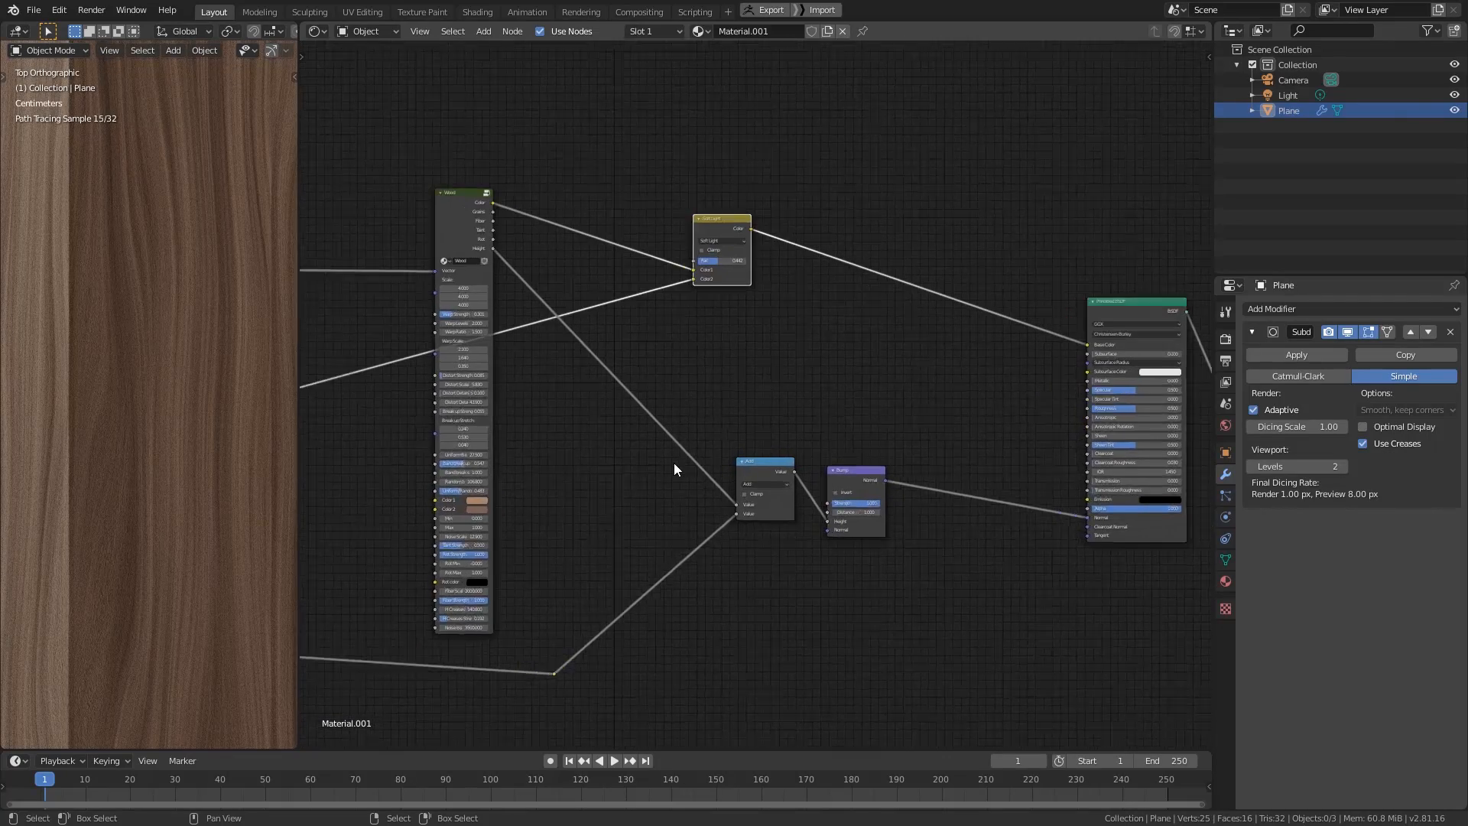
# - Duplicate the Math Add node and insert the copy between the Wood Height output and the original Add node
pyautogui.hotkey('shift', 'd')
pyautogui.click(632, 404)
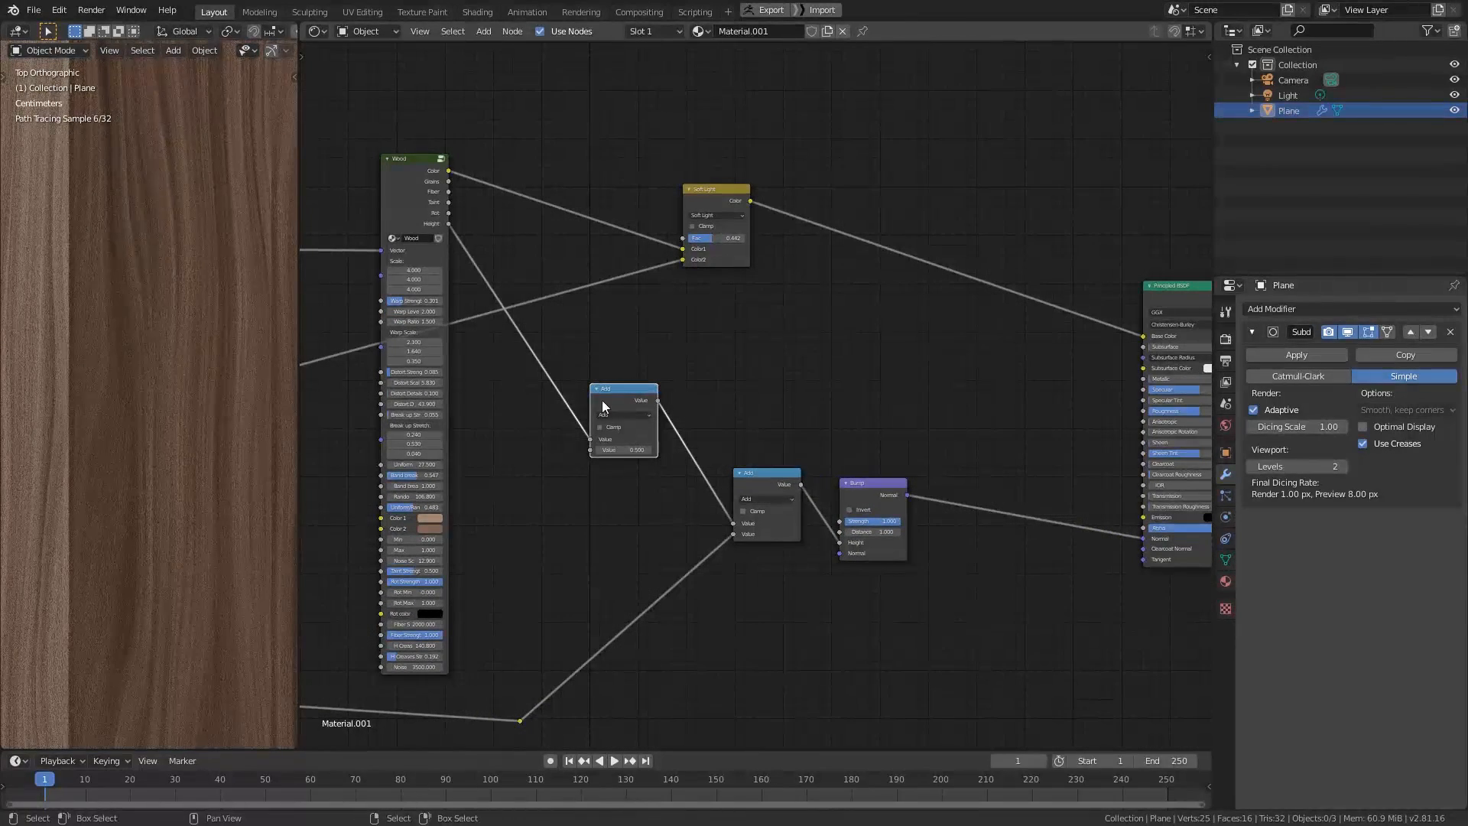
pyautogui.moveTo(776, 452); pyautogui.dragTo(885, 451, button='middle')
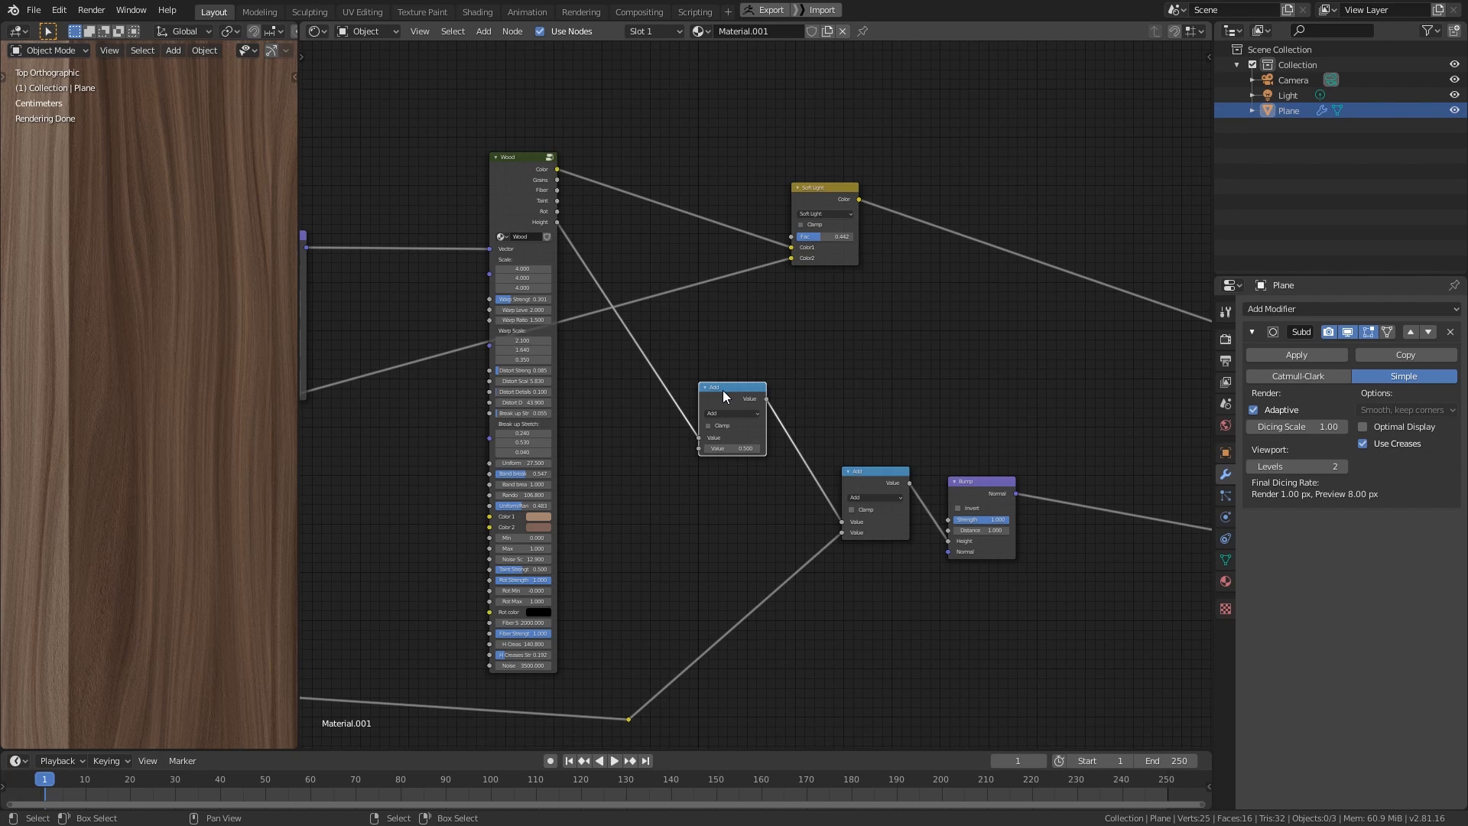
# - Insert a copy of the Add node on the plank gap link, and turn the Wood Height one into Multiply by 0.001
pyautogui.hotkey('shift', 'd')
pyautogui.click(743, 597)
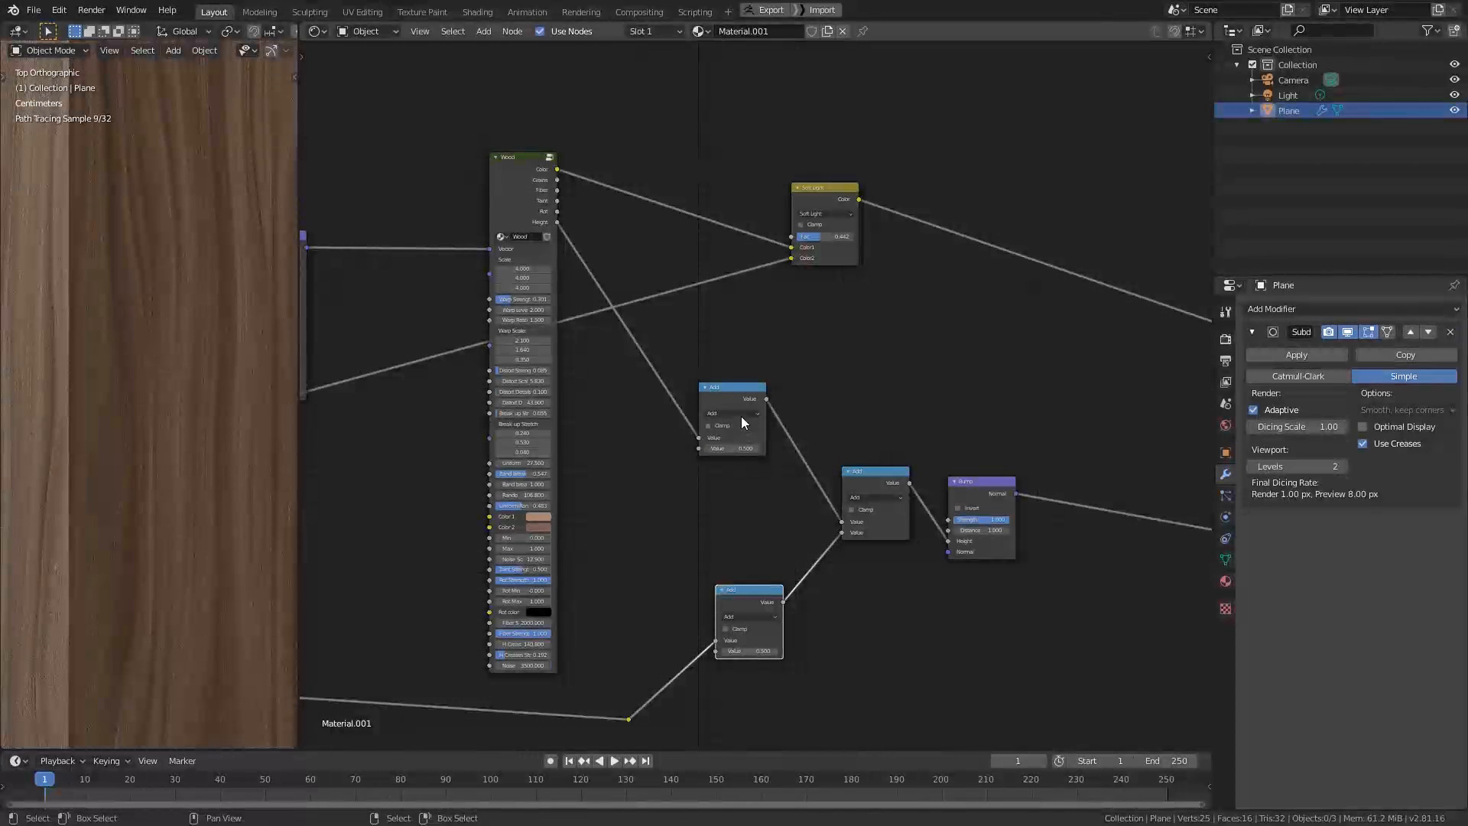
pyautogui.click(738, 414)
pyautogui.click(728, 443)
pyautogui.scroll(2, 732, 477)
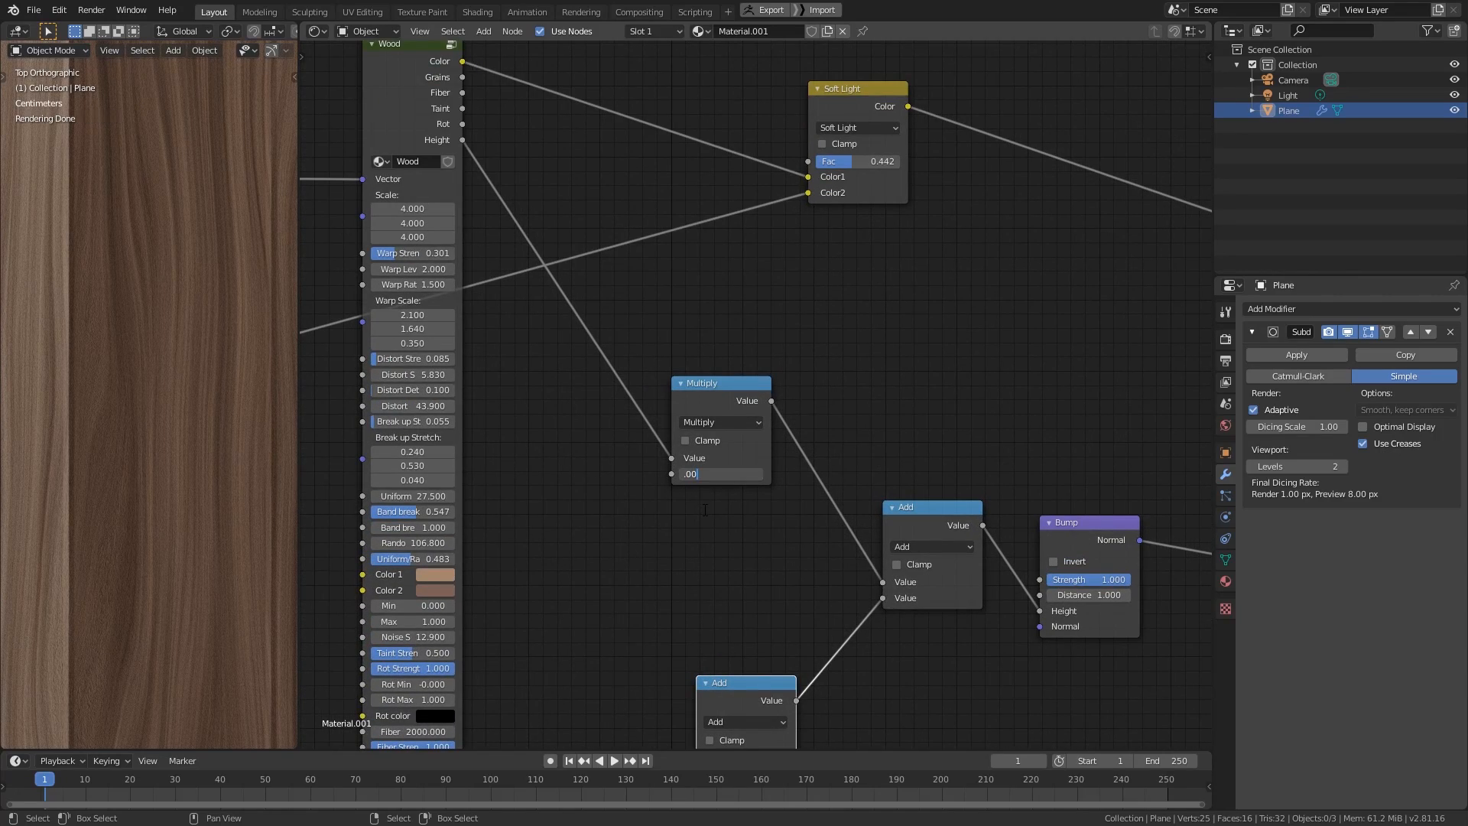
pyautogui.press('Return')
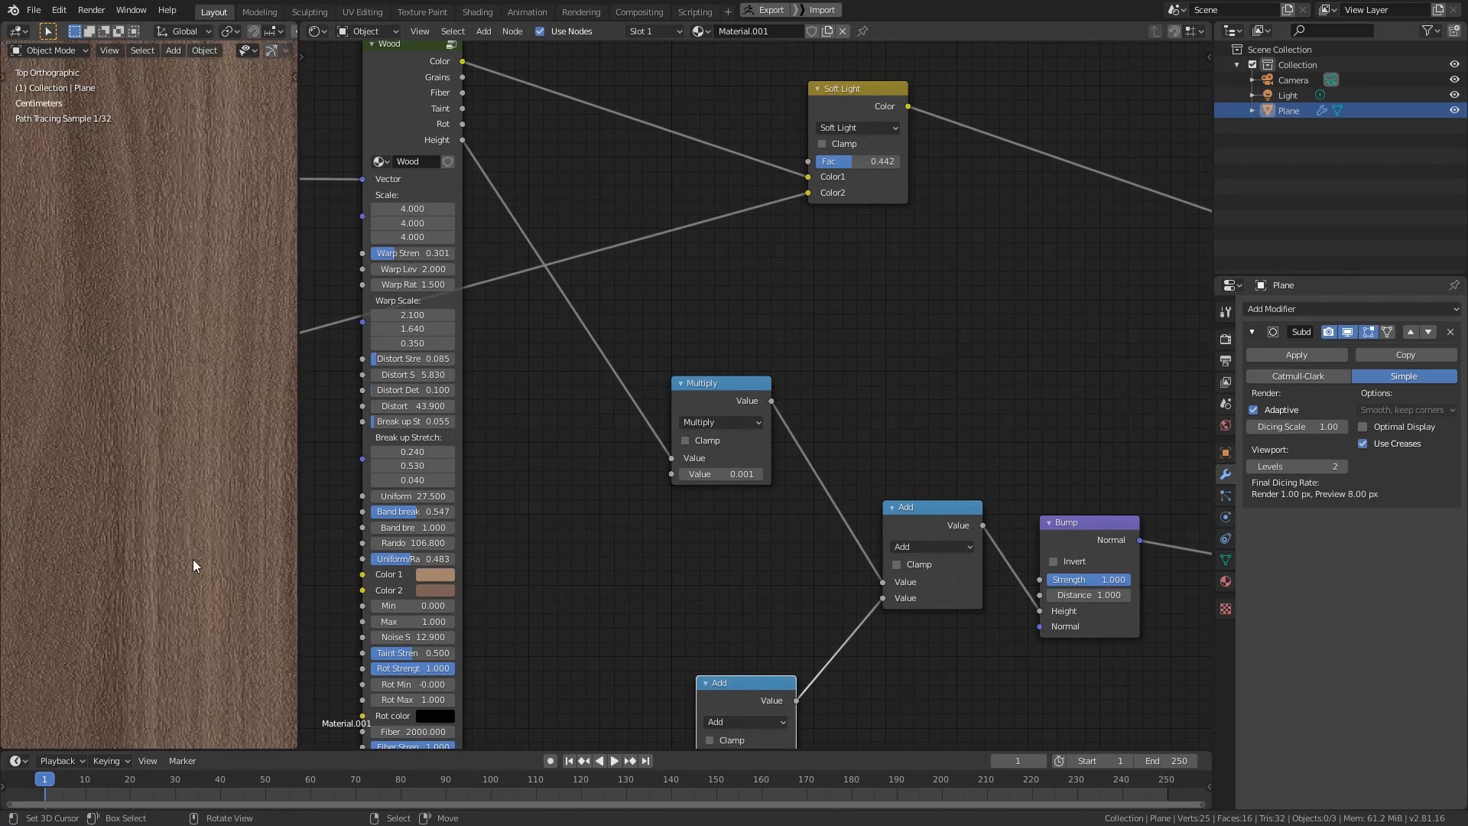
pyautogui.scroll(1, 124, 590)
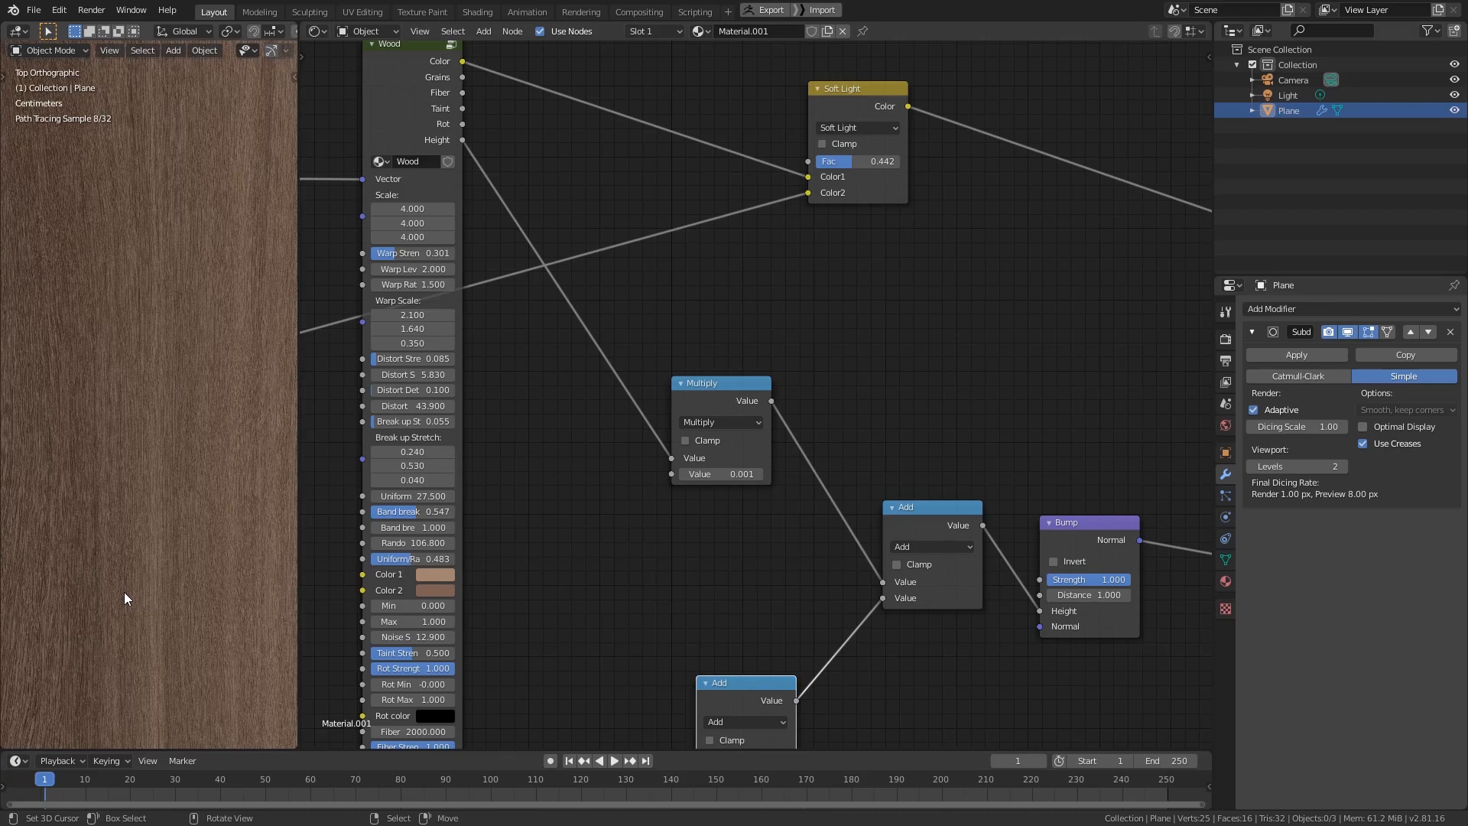
# - Set the second value of the Add node on the plank gap link to 0.010
pyautogui.scroll(-2, 124, 591)
pyautogui.moveTo(961, 636); pyautogui.dragTo(926, 448, button='middle')
pyautogui.scroll(-1, 925, 448)
pyautogui.scroll(-3, 864, 451)
pyautogui.moveTo(722, 477); pyautogui.dragTo(803, 460, button='middle')
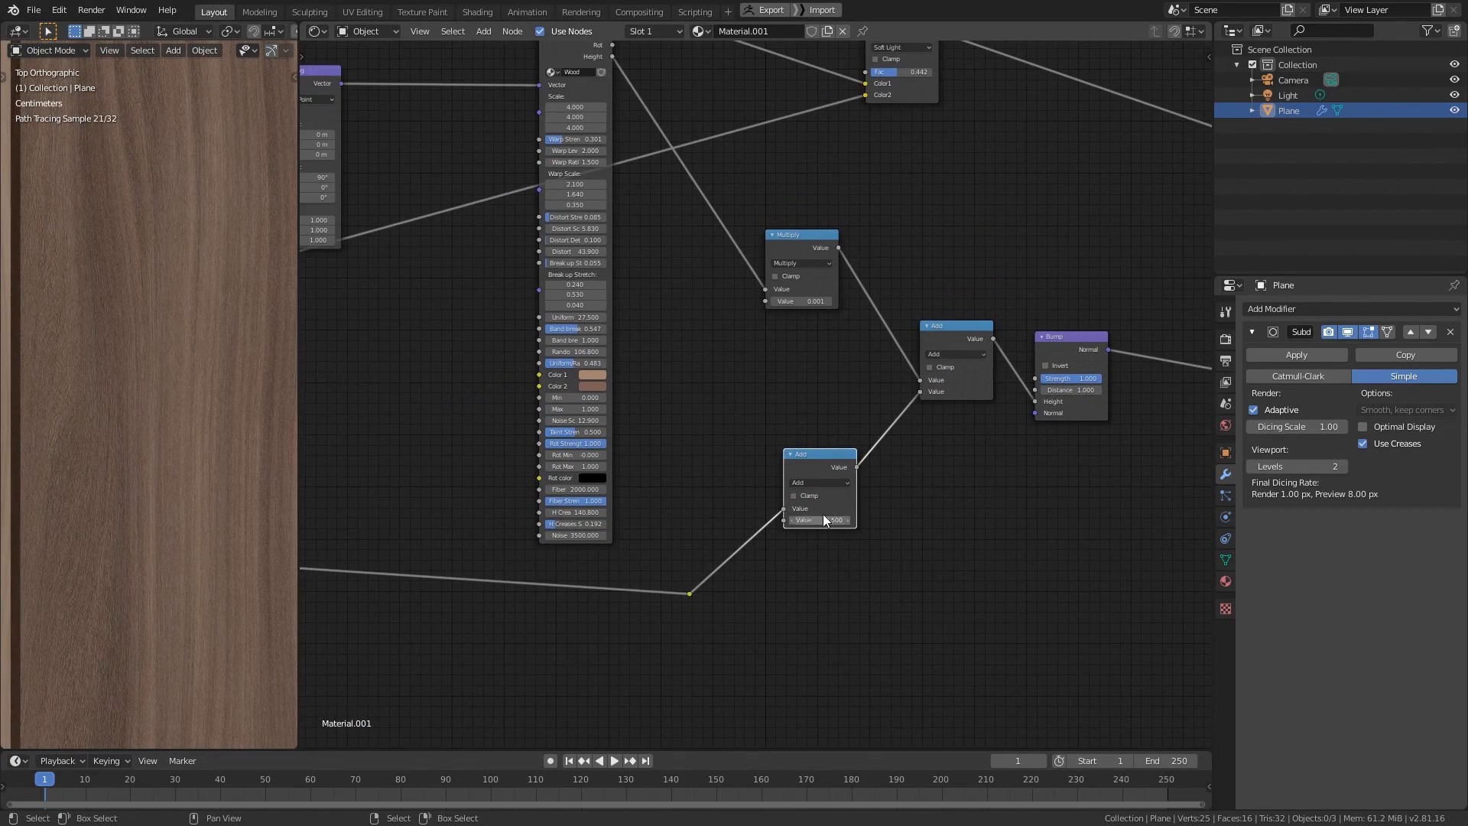
pyautogui.press('Return')
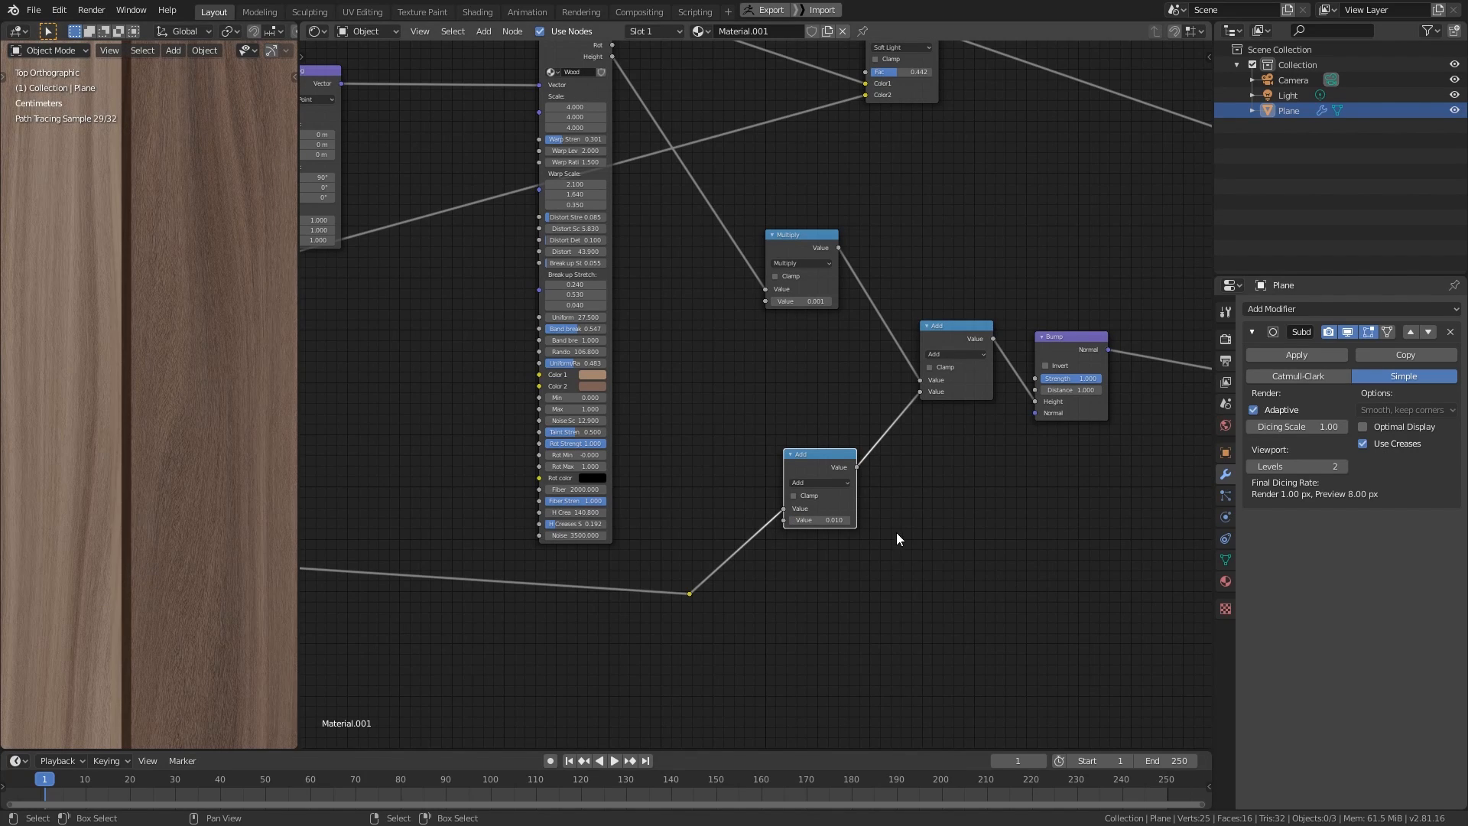
# - Examine the bumped wood and plank gaps across the whole plane in top view
pyautogui.scroll(-2, 900, 523)
pyautogui.scroll(-3, 1024, 414)
pyautogui.scroll(-4, 243, 552)
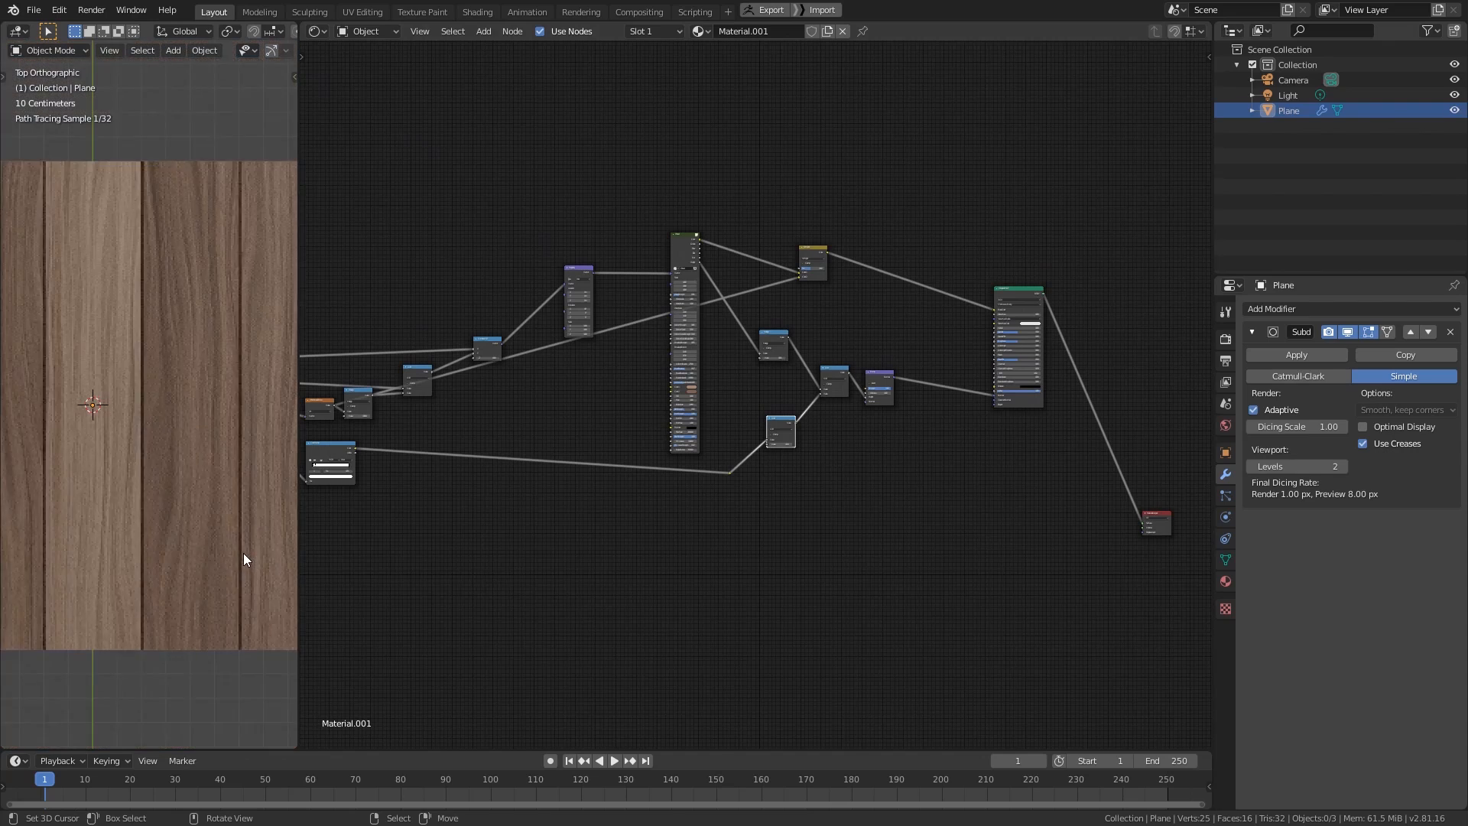
pyautogui.moveTo(198, 548); pyautogui.dragTo(174, 515, button='middle')
pyautogui.press('KP_7')
pyautogui.keyDown('shift'); pyautogui.moveTo(116, 425); pyautogui.dragTo(208, 483, button='middle'); pyautogui.keyUp('shift')
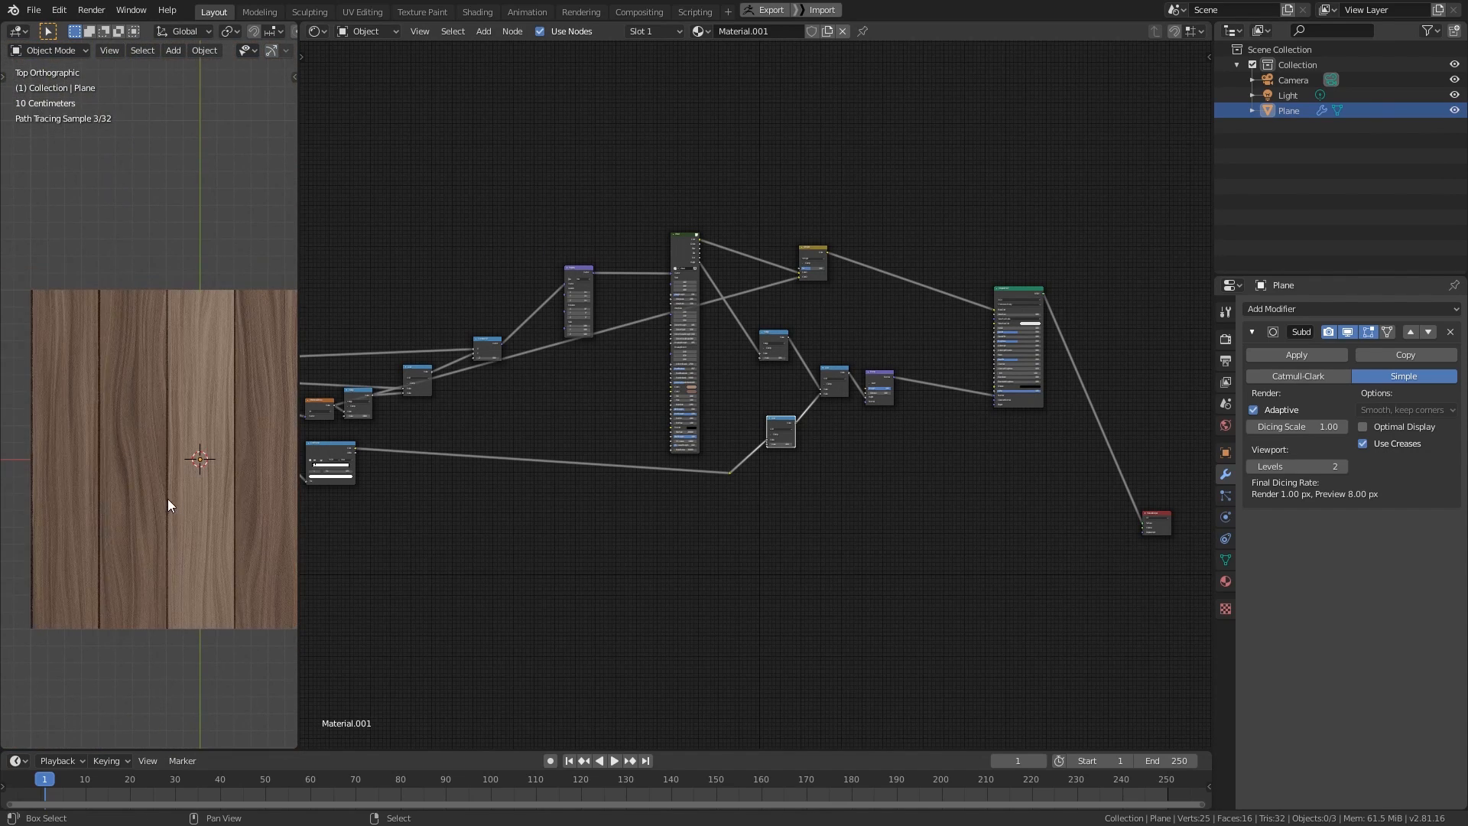
pyautogui.scroll(-4, 187, 514)
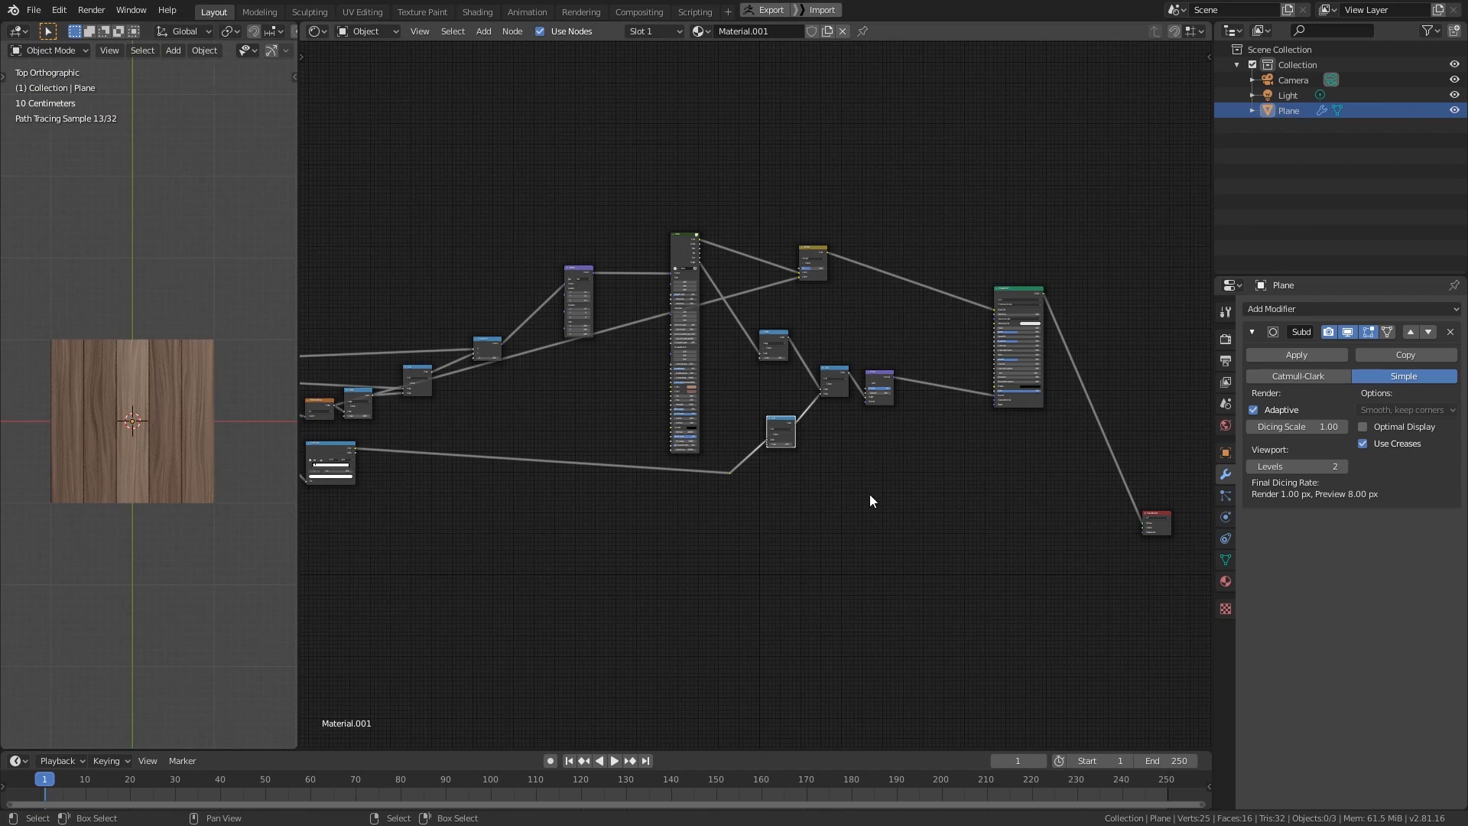
# - Move the red input node at the start of the node tree down, clear of the other nodes
pyautogui.scroll(-3, 870, 494)
pyautogui.moveTo(306, 381); pyautogui.dragTo(514, 400, button='middle')
pyautogui.press('b')
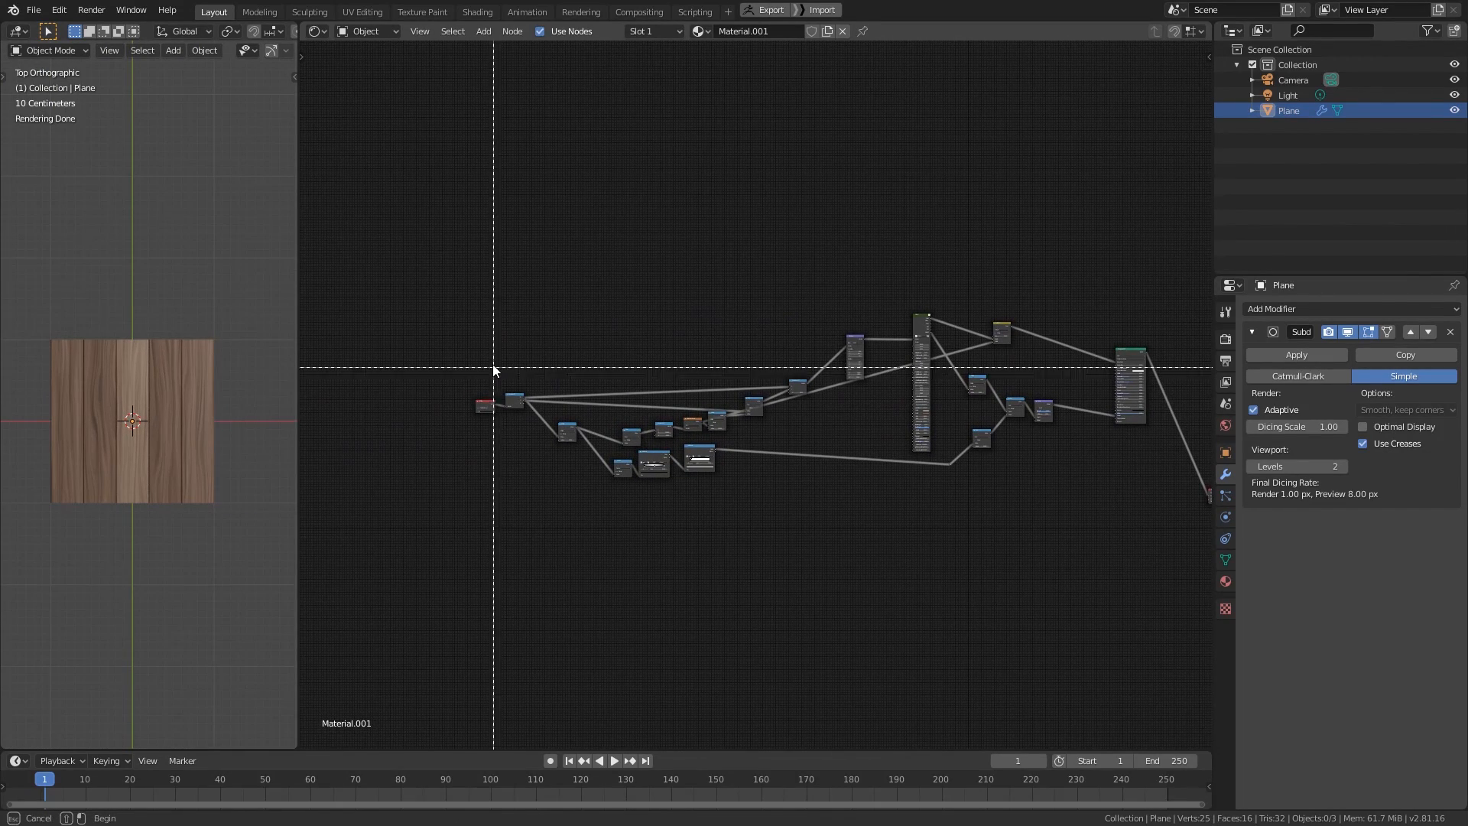
pyautogui.moveTo(493, 368); pyautogui.dragTo(443, 453)
pyautogui.press('g')
pyautogui.click(421, 572)
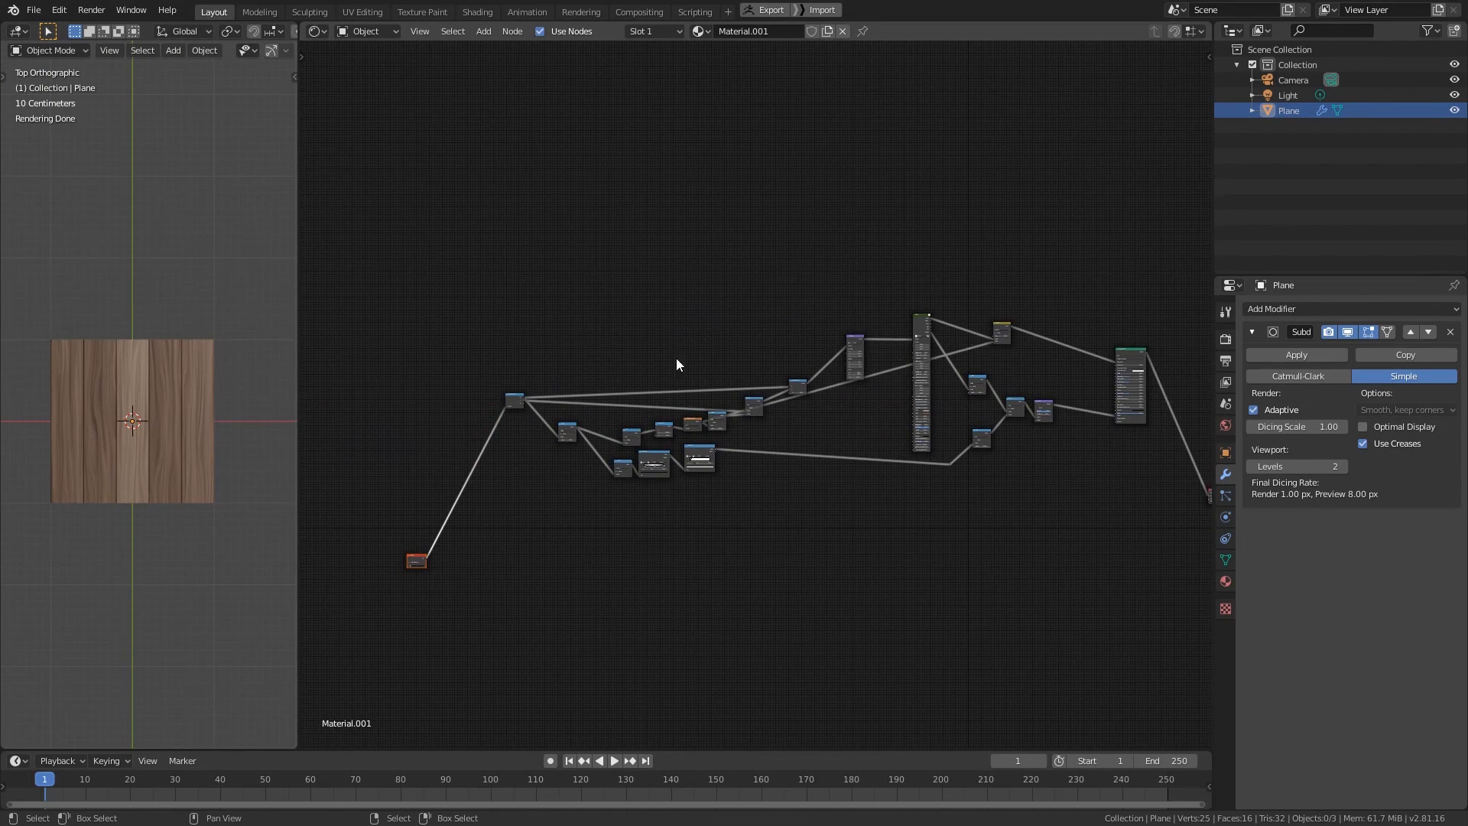
# - Move the Material Output node up beside the Principled BSDF
pyautogui.moveTo(1143, 363); pyautogui.dragTo(743, 397, button='middle')
pyautogui.scroll(7, 751, 396)
pyautogui.moveTo(865, 637); pyautogui.dragTo(740, 555, button='middle')
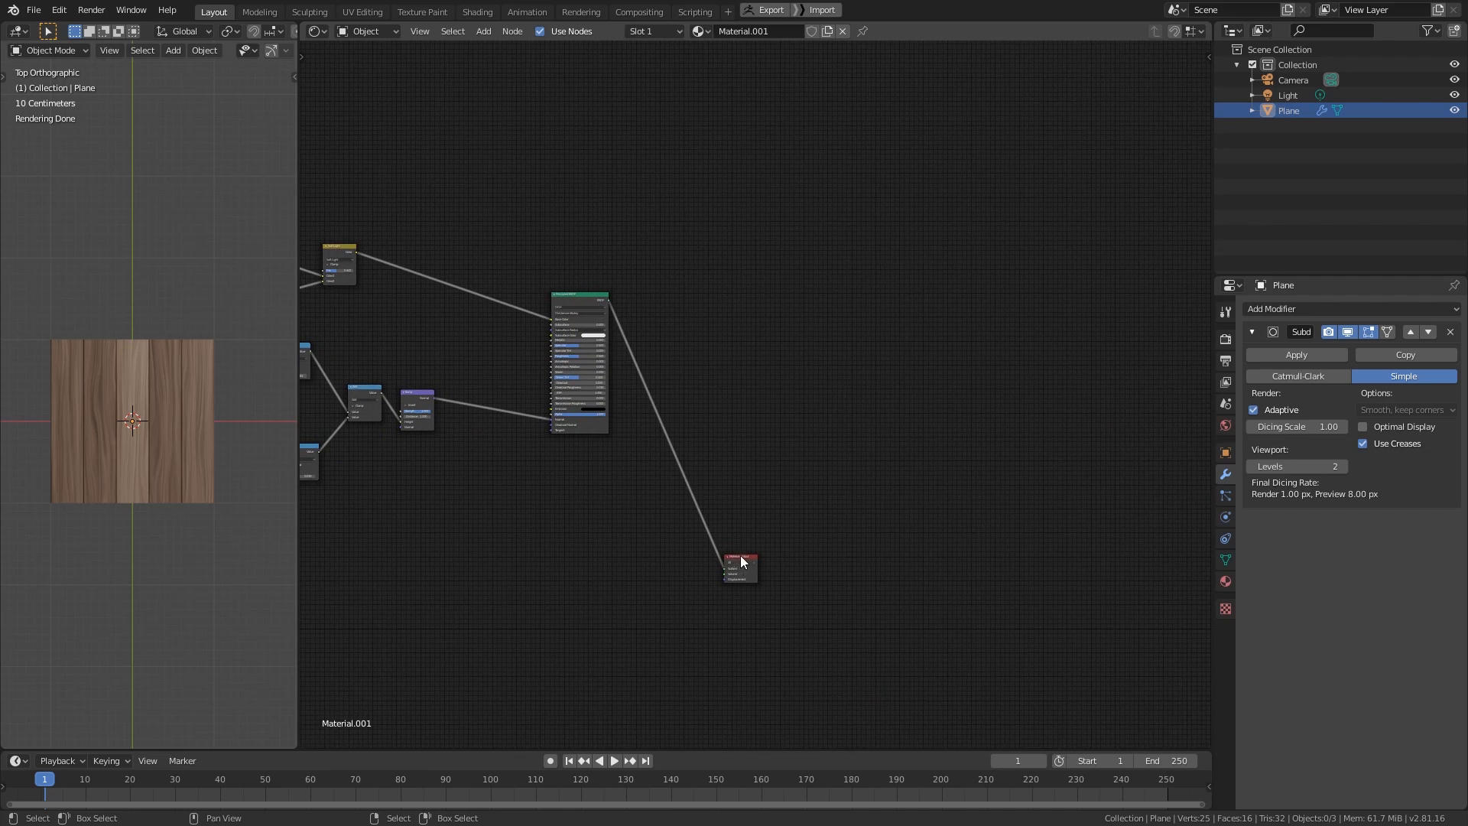
pyautogui.press('b')
pyautogui.moveTo(699, 422); pyautogui.dragTo(934, 669)
pyautogui.press('g')
pyautogui.click(876, 315)
# - Lower the Principled BSDF's Specular to about 0.12 and its Roughness to 0.350
pyautogui.moveTo(417, 332); pyautogui.dragTo(797, 494, button='middle')
pyautogui.scroll(4, 797, 495)
pyautogui.scroll(3, 797, 494)
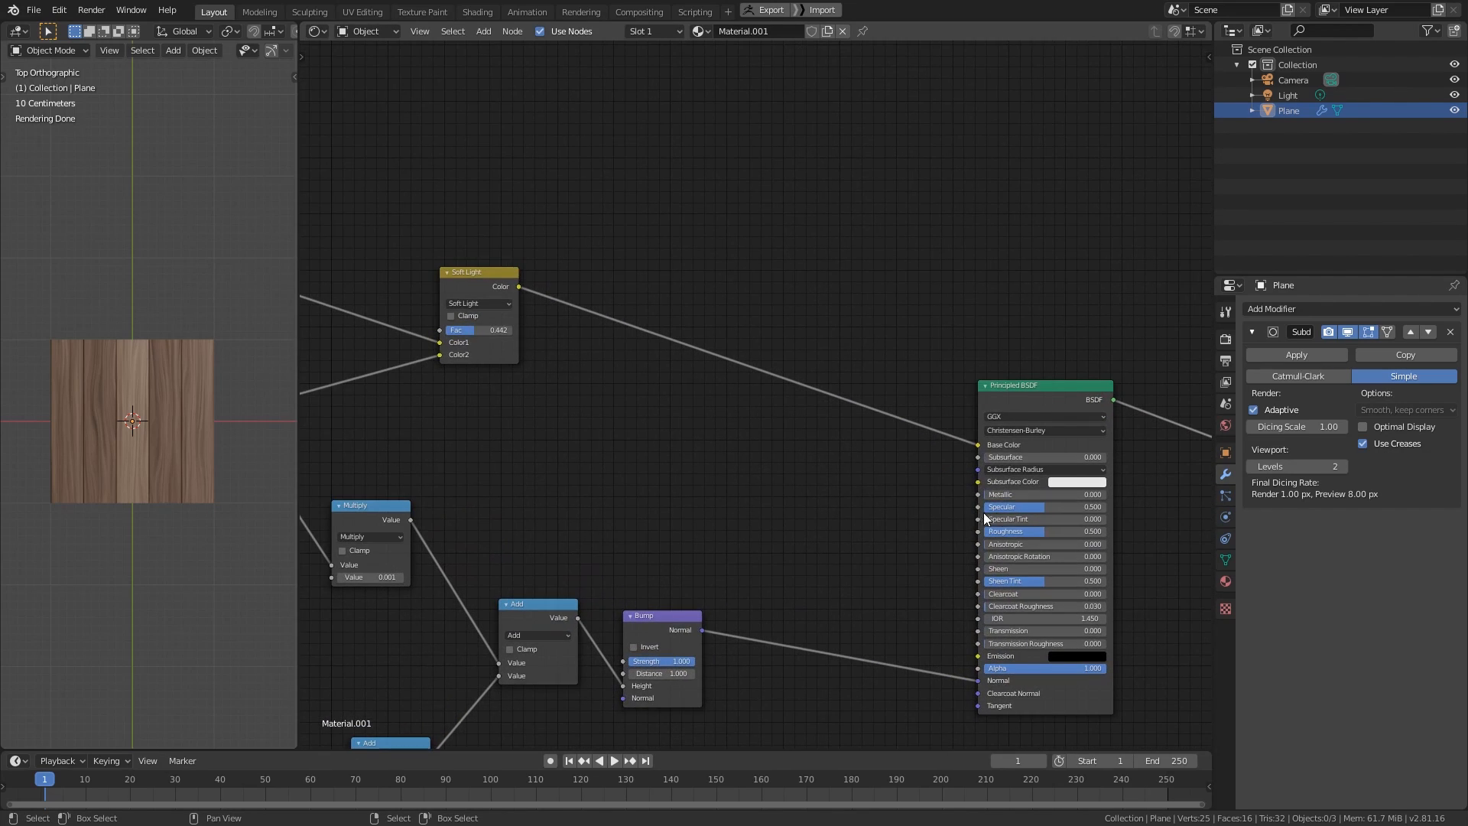
pyautogui.moveTo(1058, 508); pyautogui.dragTo(1012, 508)
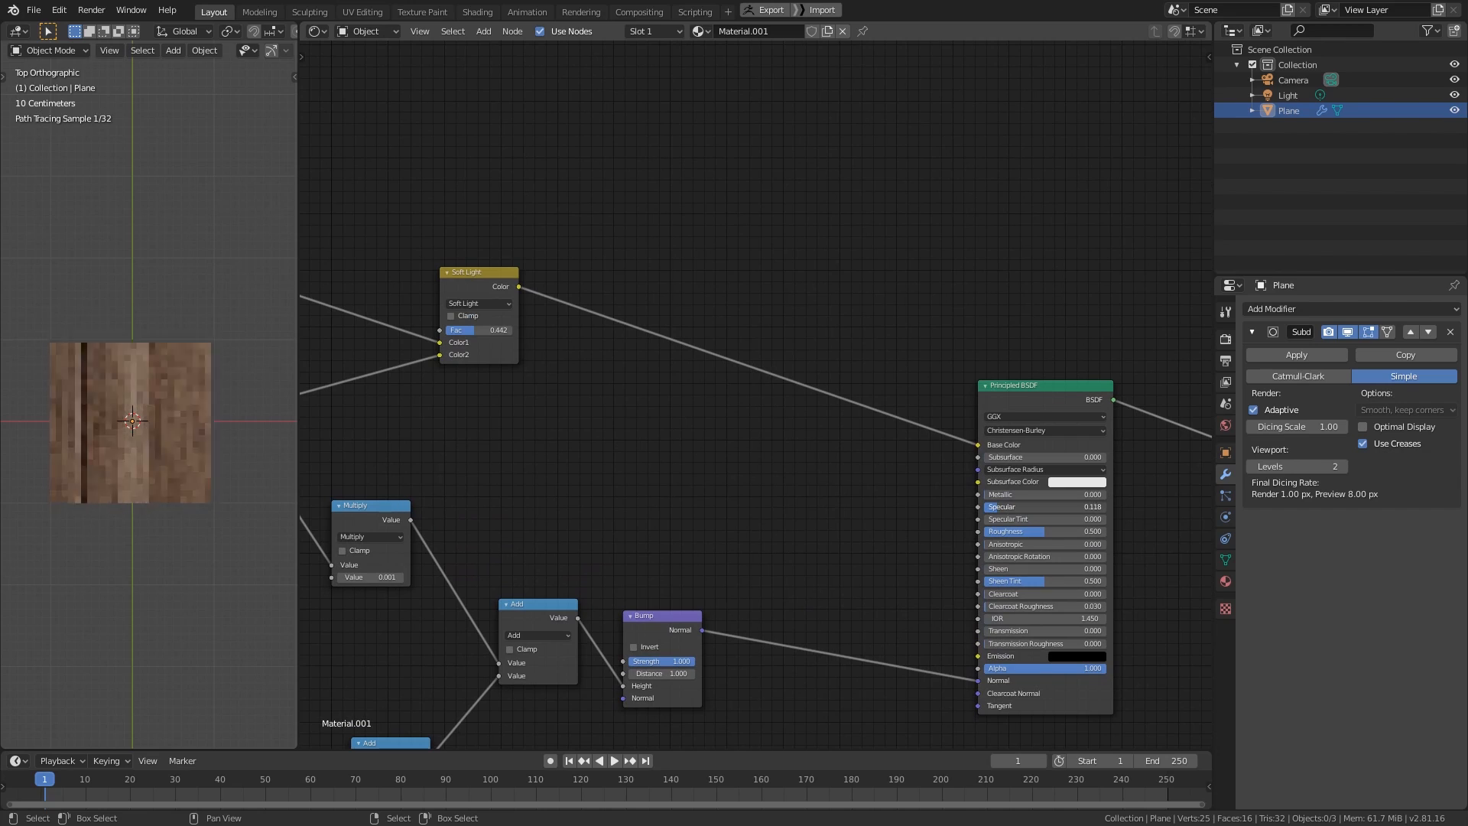
# - Shift the Soft Light node up, place a duplicate of it below, and set the duplicate's blending mode to Mix
pyautogui.moveTo(430, 462); pyautogui.dragTo(719, 454, button='middle')
pyautogui.scroll(1, 856, 436)
pyautogui.moveTo(876, 432); pyautogui.dragTo(929, 469, button='middle')
pyautogui.moveTo(821, 278); pyautogui.dragTo(859, 180)
pyautogui.hotkey('shift', 'd')
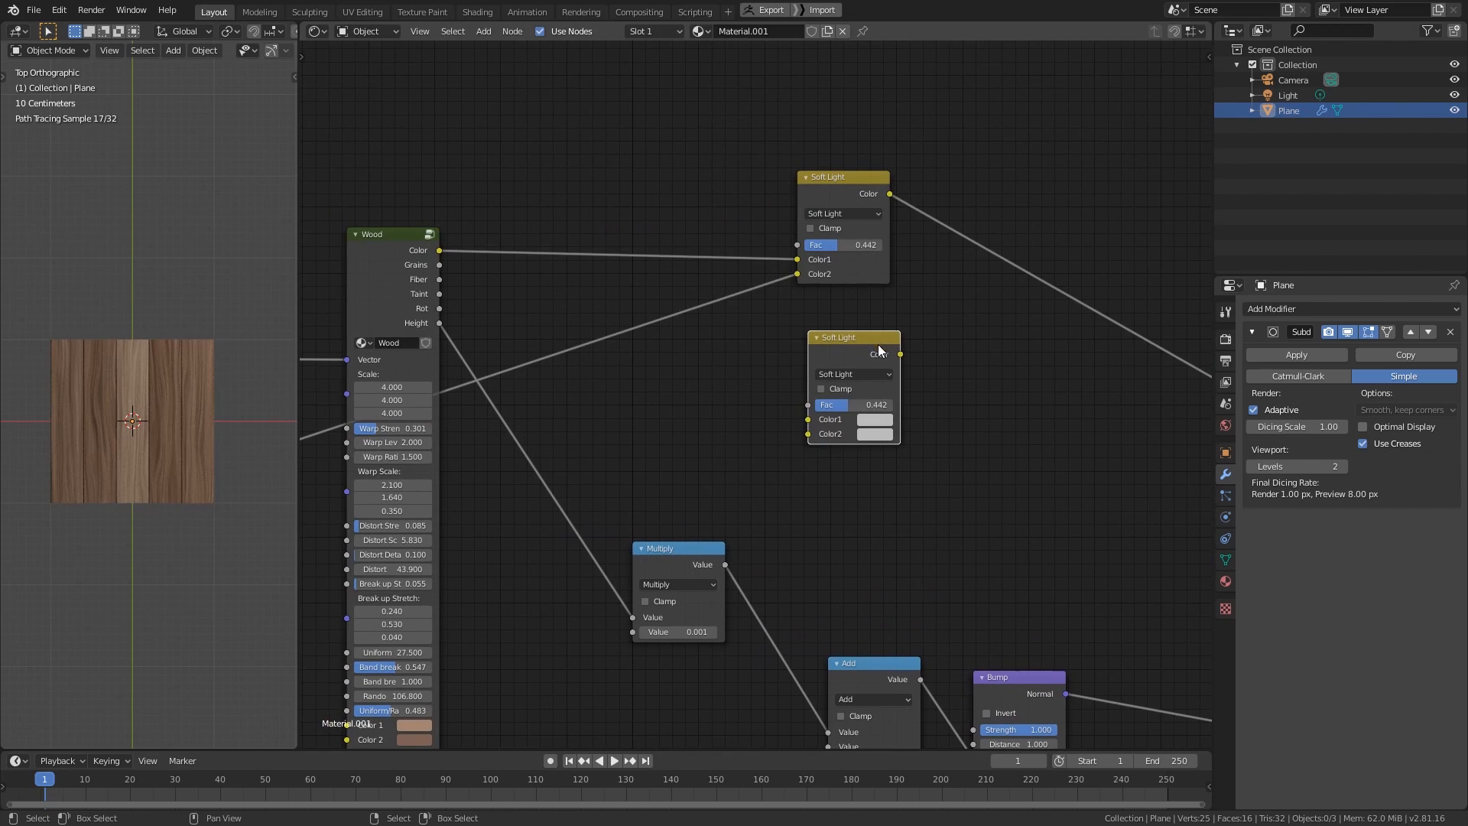
pyautogui.click(862, 374)
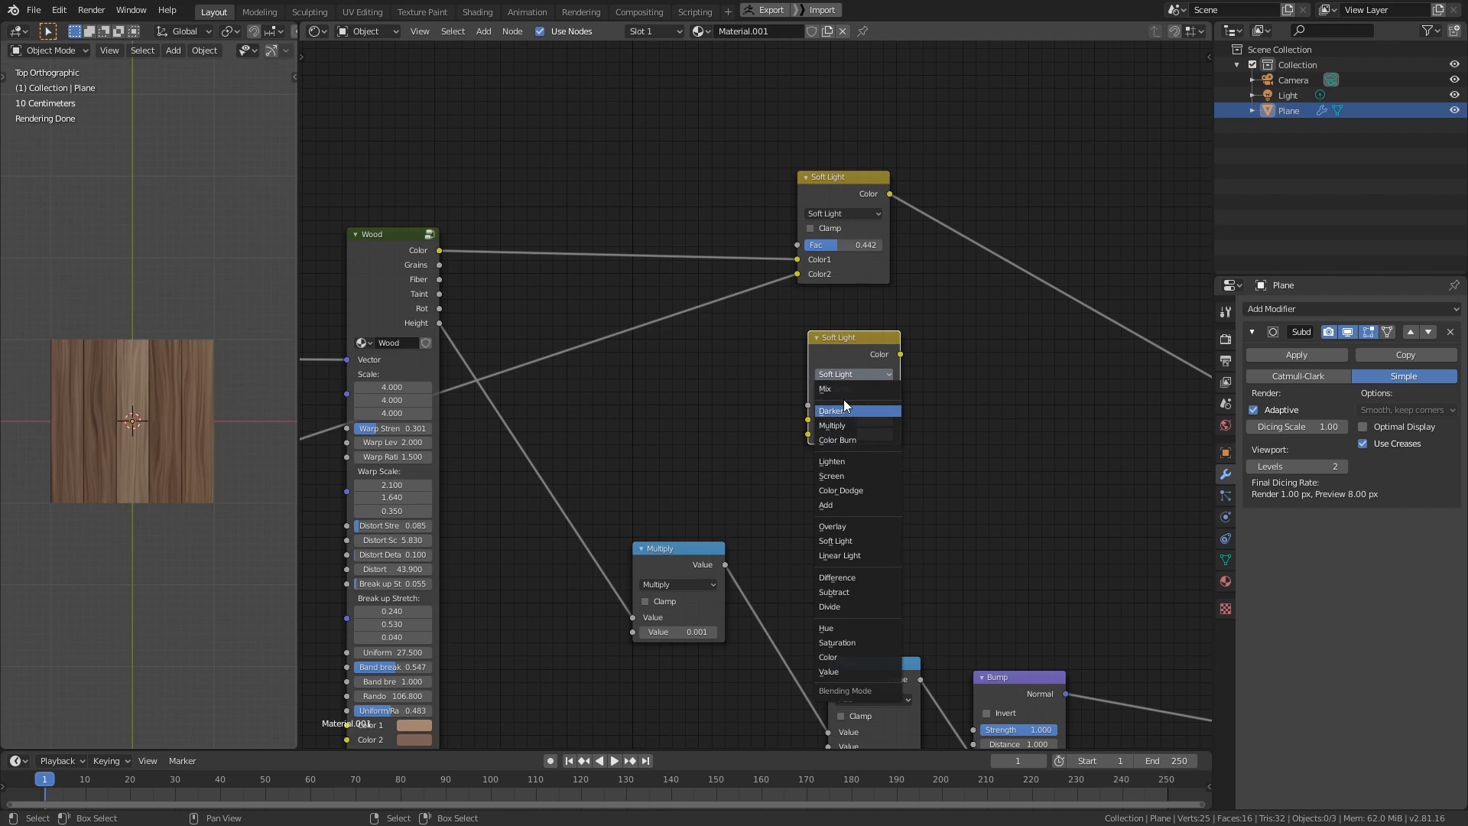
pyautogui.click(838, 387)
pyautogui.moveTo(777, 400); pyautogui.dragTo(821, 443, button='middle')
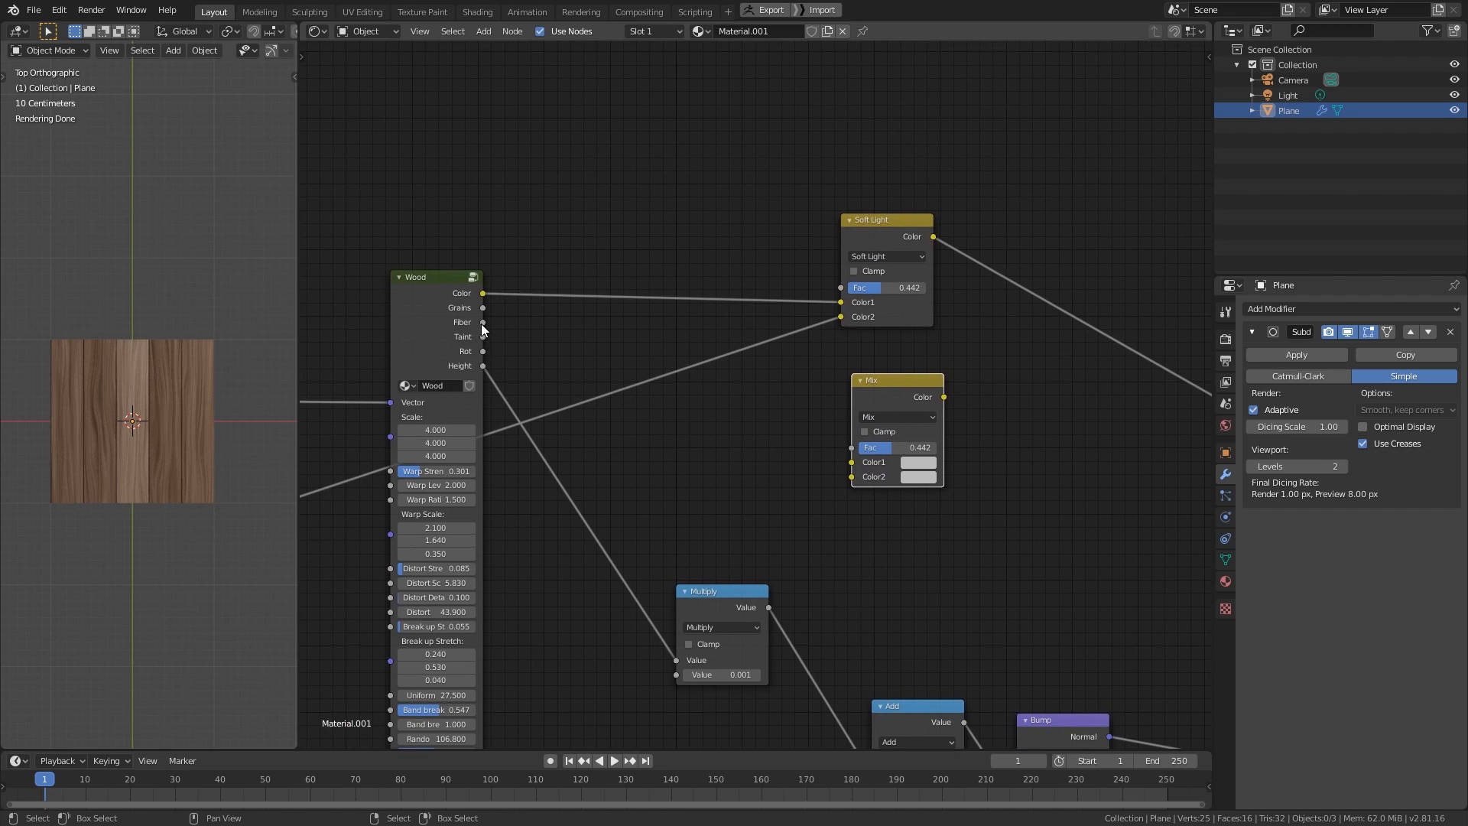
# - Link the Wood Grains output to the Mix factor, preview the grains up close, and move the Mix node farther from Wood
pyautogui.moveTo(482, 307); pyautogui.dragTo(852, 446)
pyautogui.scroll(8, 163, 445)
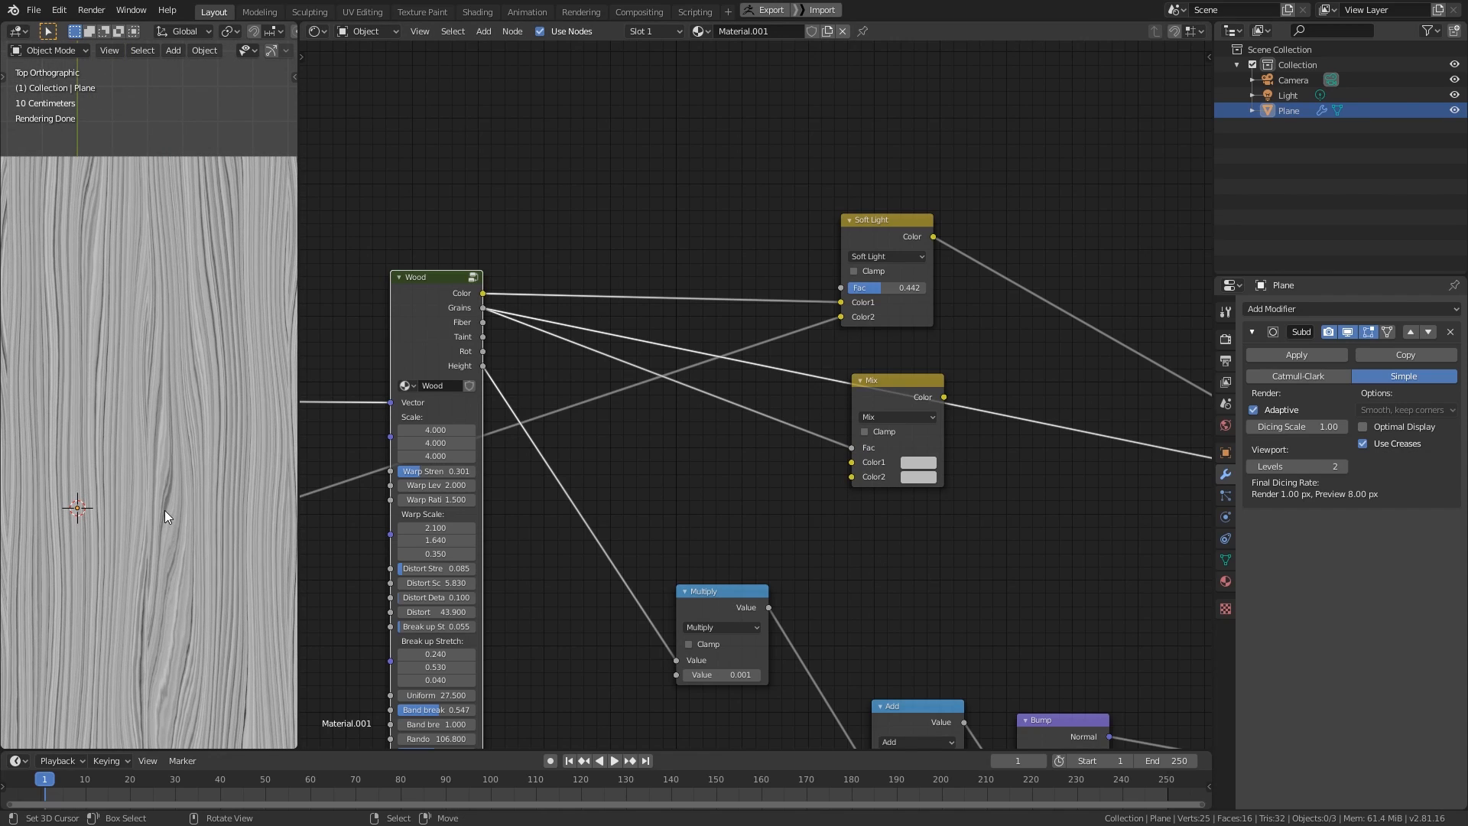
pyautogui.scroll(4, 166, 516)
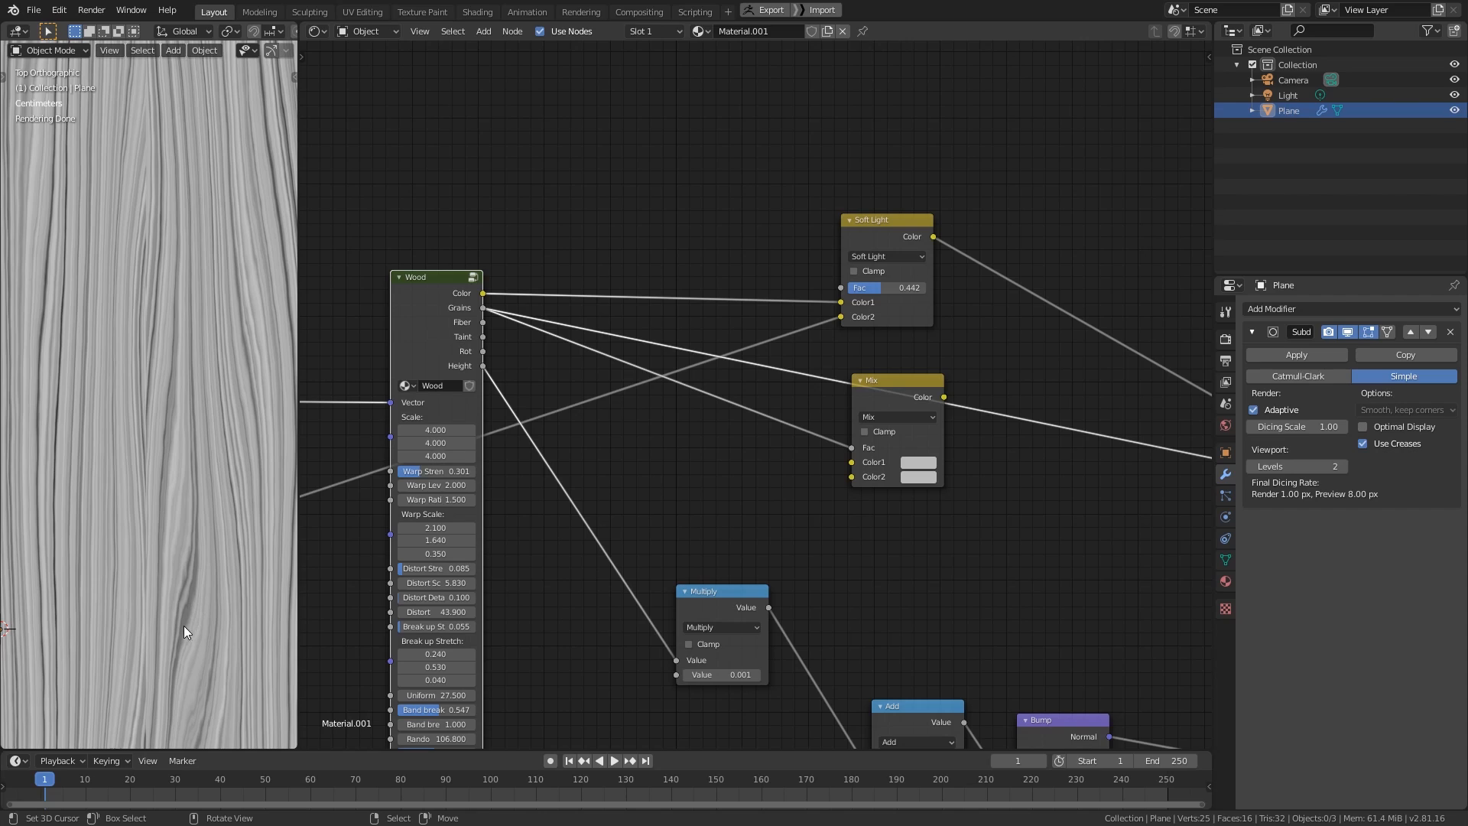
pyautogui.moveTo(898, 396); pyautogui.dragTo(976, 406)
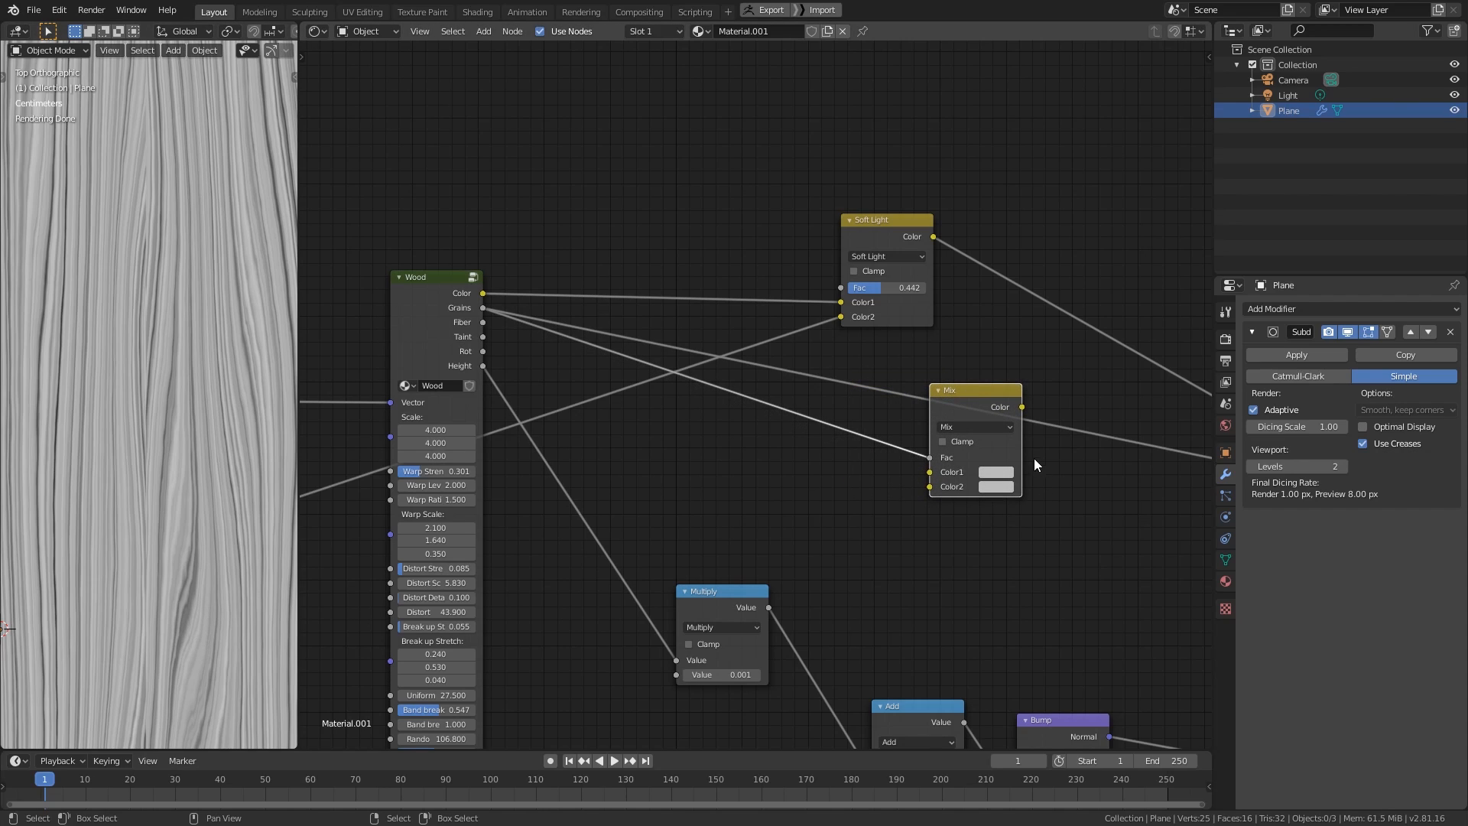
pyautogui.moveTo(997, 409); pyautogui.dragTo(1010, 421)
# - Add a Value node between Wood and Mix, and place a duplicate directly below it
pyautogui.hotkey('shift', 'a')
pyautogui.moveTo(745, 404)
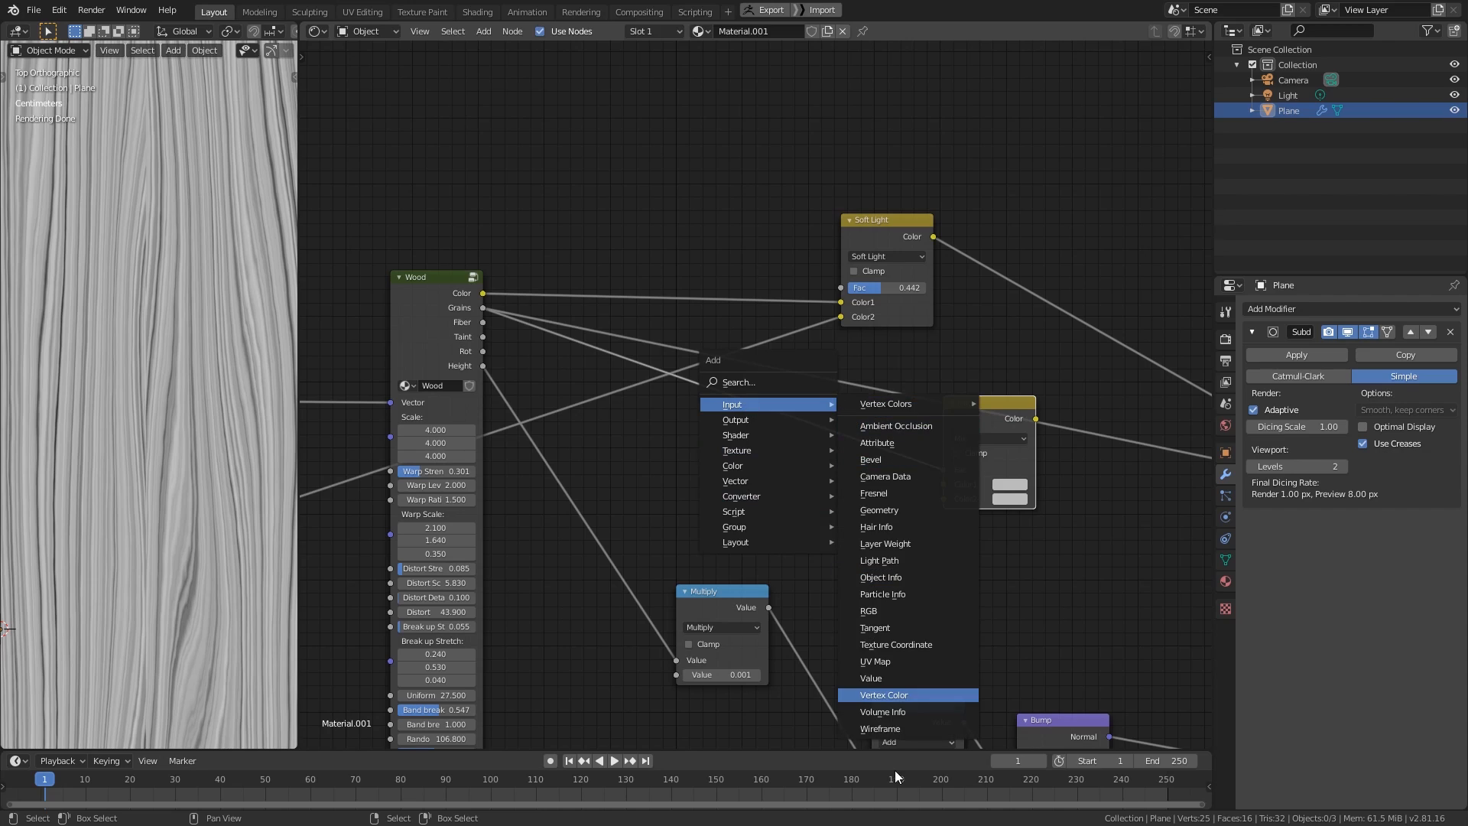
pyautogui.click(890, 678)
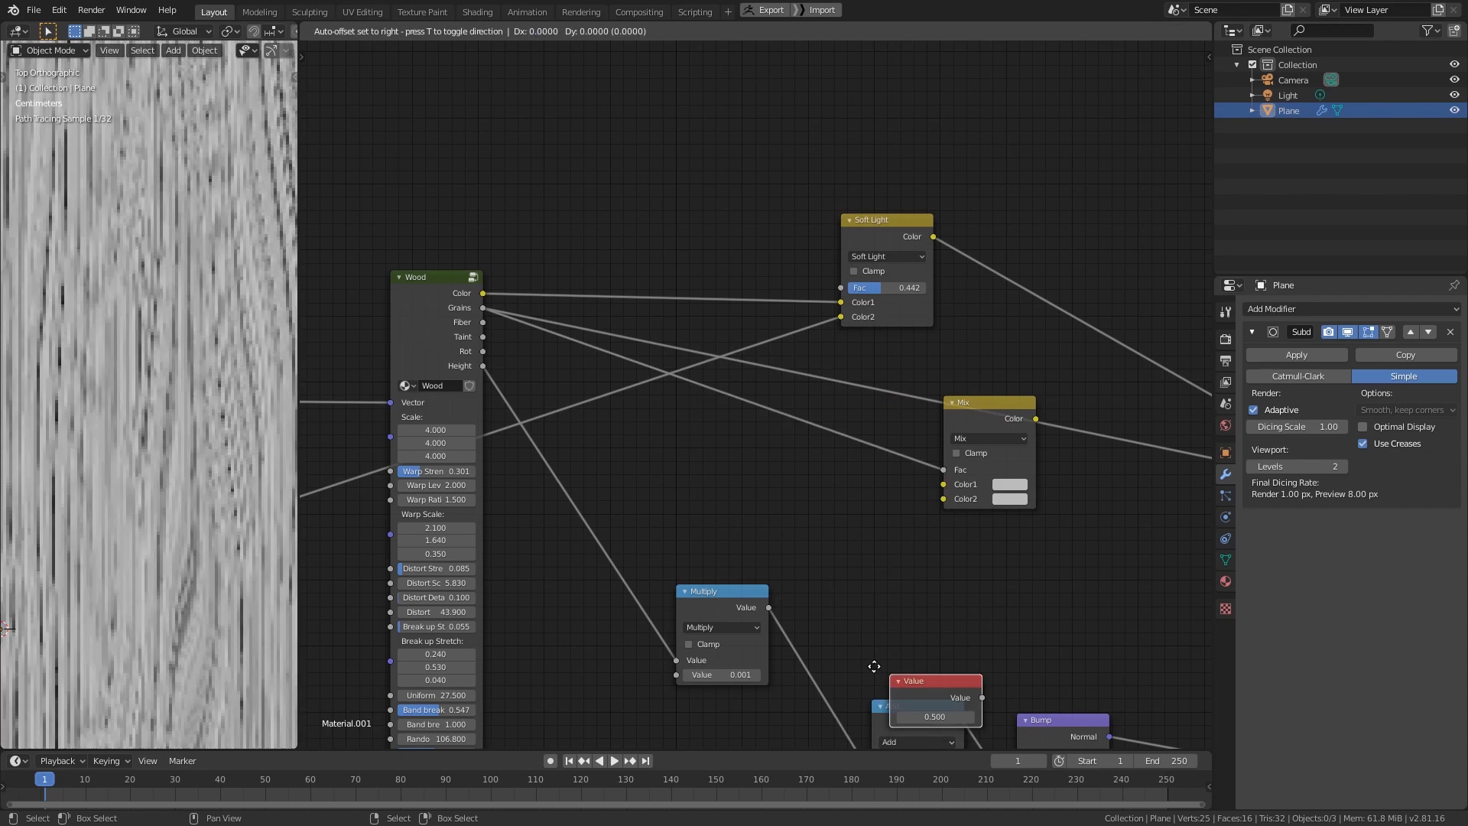
pyautogui.click(728, 444)
pyautogui.hotkey('shift', 'd')
pyautogui.click(727, 509)
# - Connect the upper Value node to the Mix node's Color1 and the lower one to Color2
pyautogui.scroll(2, 785, 575)
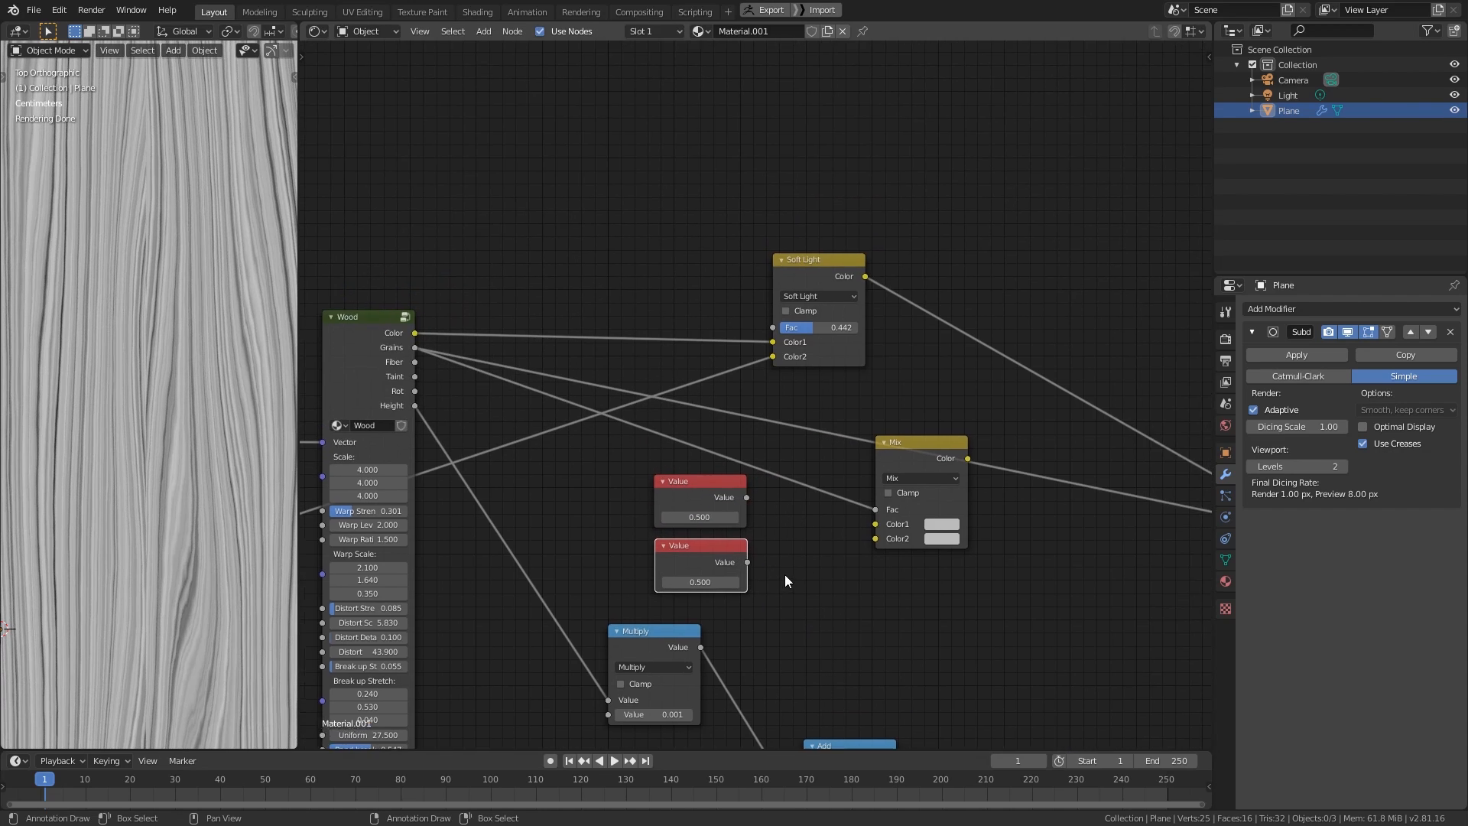
pyautogui.moveTo(717, 469); pyautogui.dragTo(881, 502)
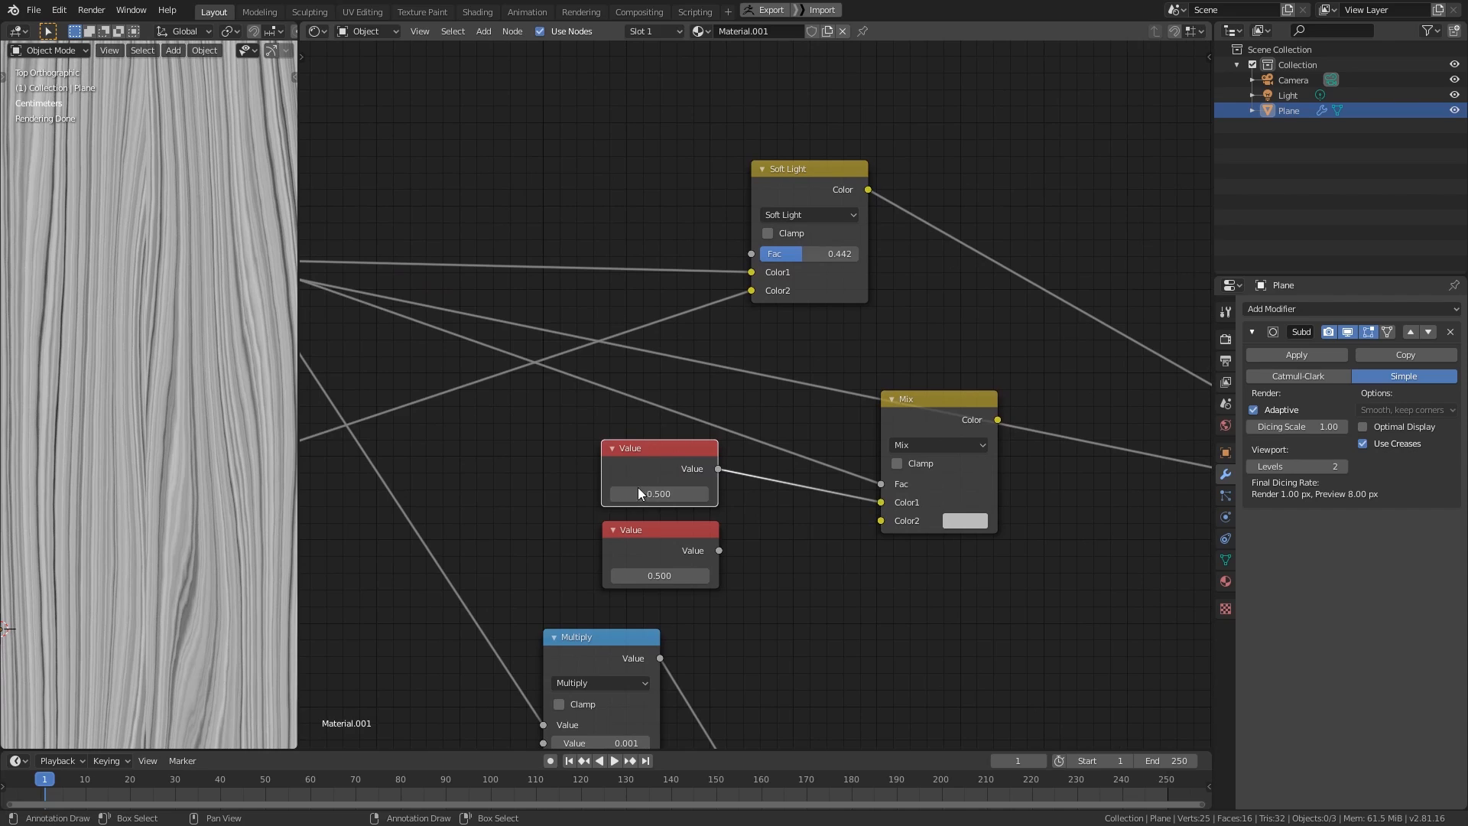
pyautogui.press('g')
pyautogui.moveTo(669, 448); pyautogui.dragTo(656, 449)
pyautogui.moveTo(693, 554); pyautogui.dragTo(880, 521)
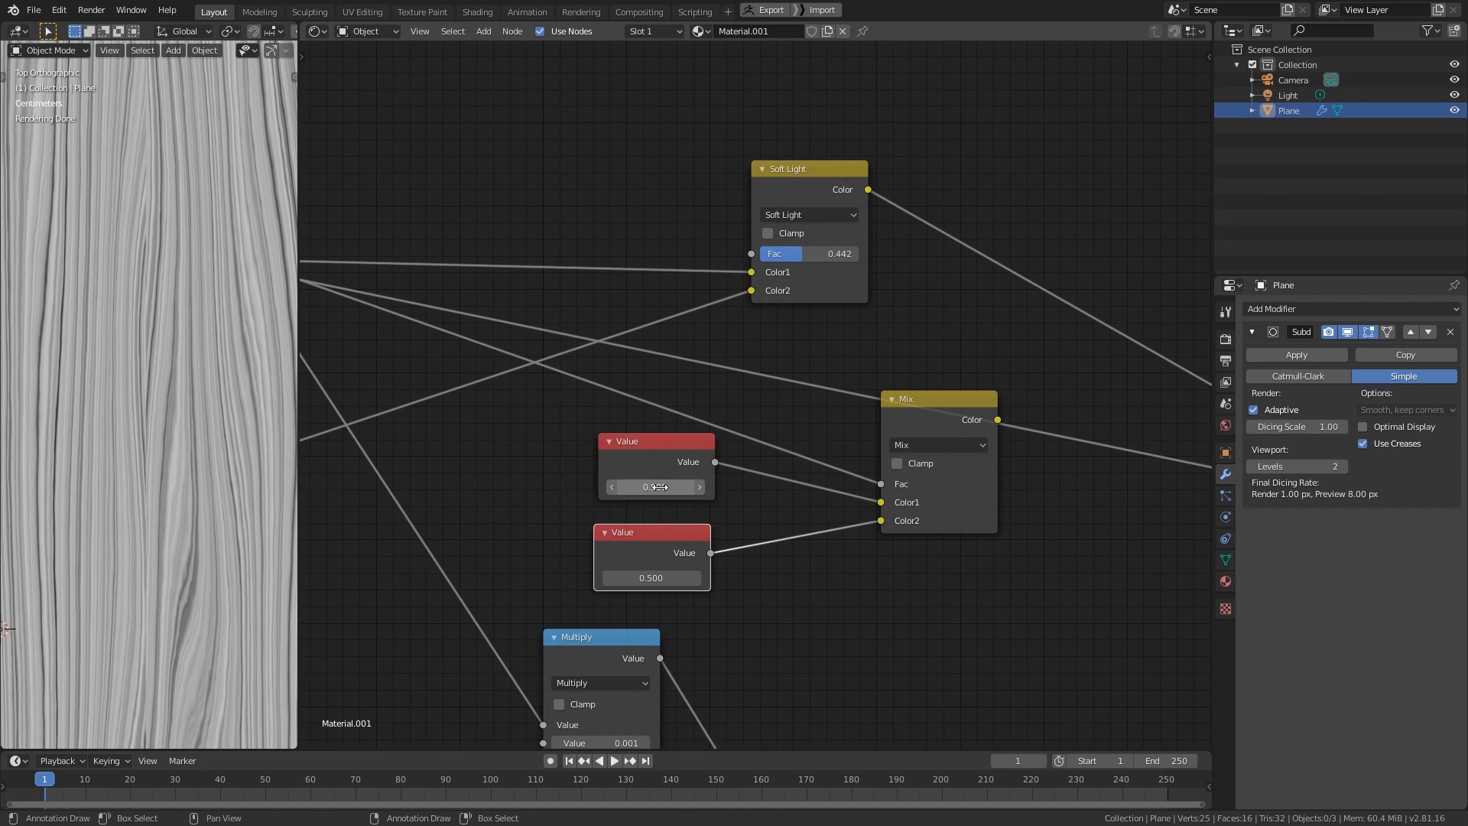
# - Set the Color1 Value to 0.7 and the Color2 Value to 0.3, and preview the Mix output on the plane
pyautogui.write('0.7')
pyautogui.press('Return')
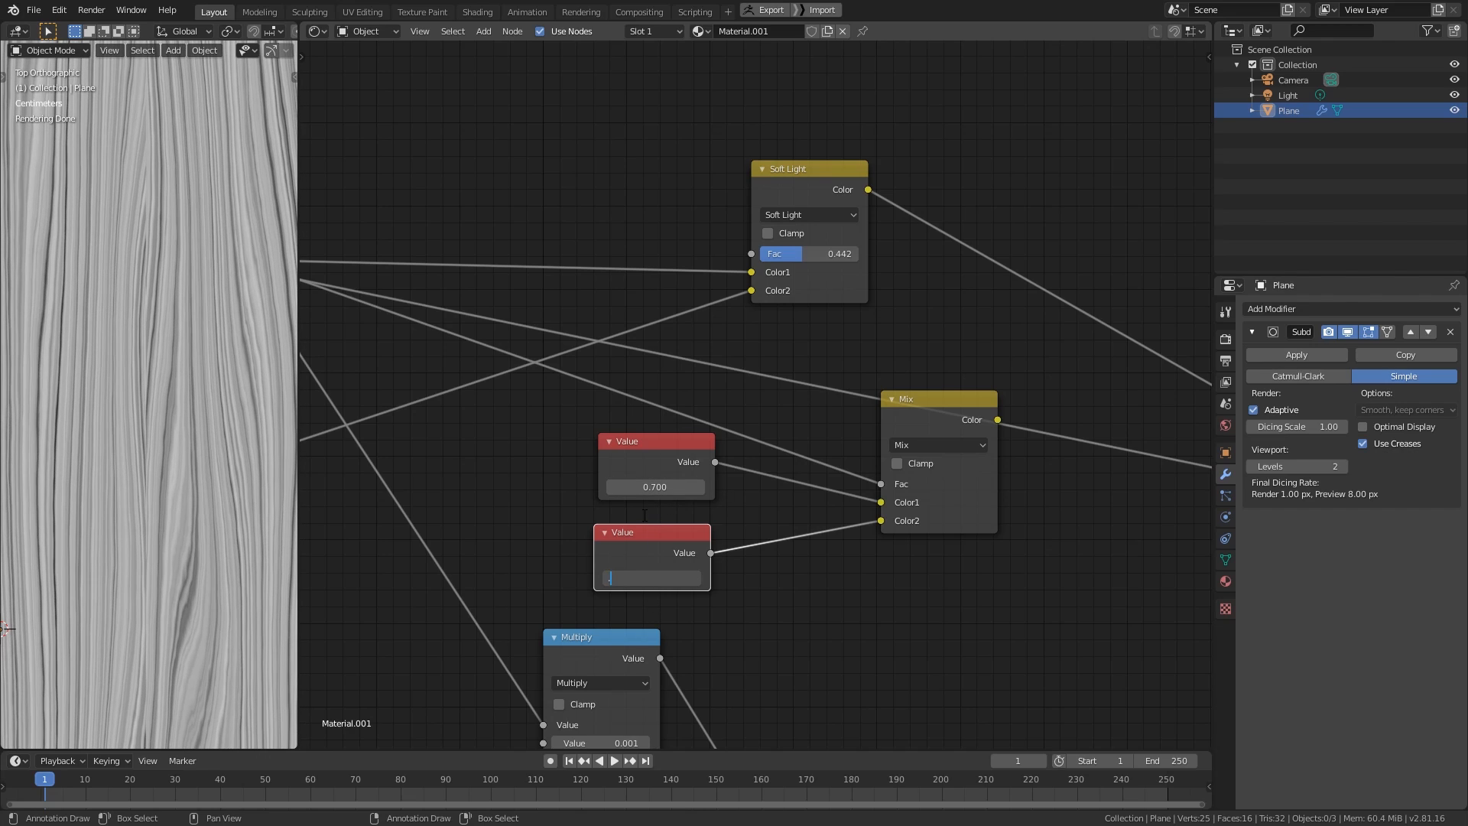
pyautogui.moveTo(973, 564); pyautogui.dragTo(888, 552, button='middle')
pyautogui.keyDown('ctrl'); pyautogui.keyDown('shift'); pyautogui.click(856, 393); pyautogui.keyUp('shift'); pyautogui.keyUp('ctrl')
# - Reconnect the Principled BSDF to the material output in place of the Mix preview
pyautogui.moveTo(1067, 581); pyautogui.dragTo(707, 503, button='middle')
pyautogui.scroll(-4, 707, 503)
pyautogui.moveTo(832, 570); pyautogui.dragTo(641, 524, button='middle')
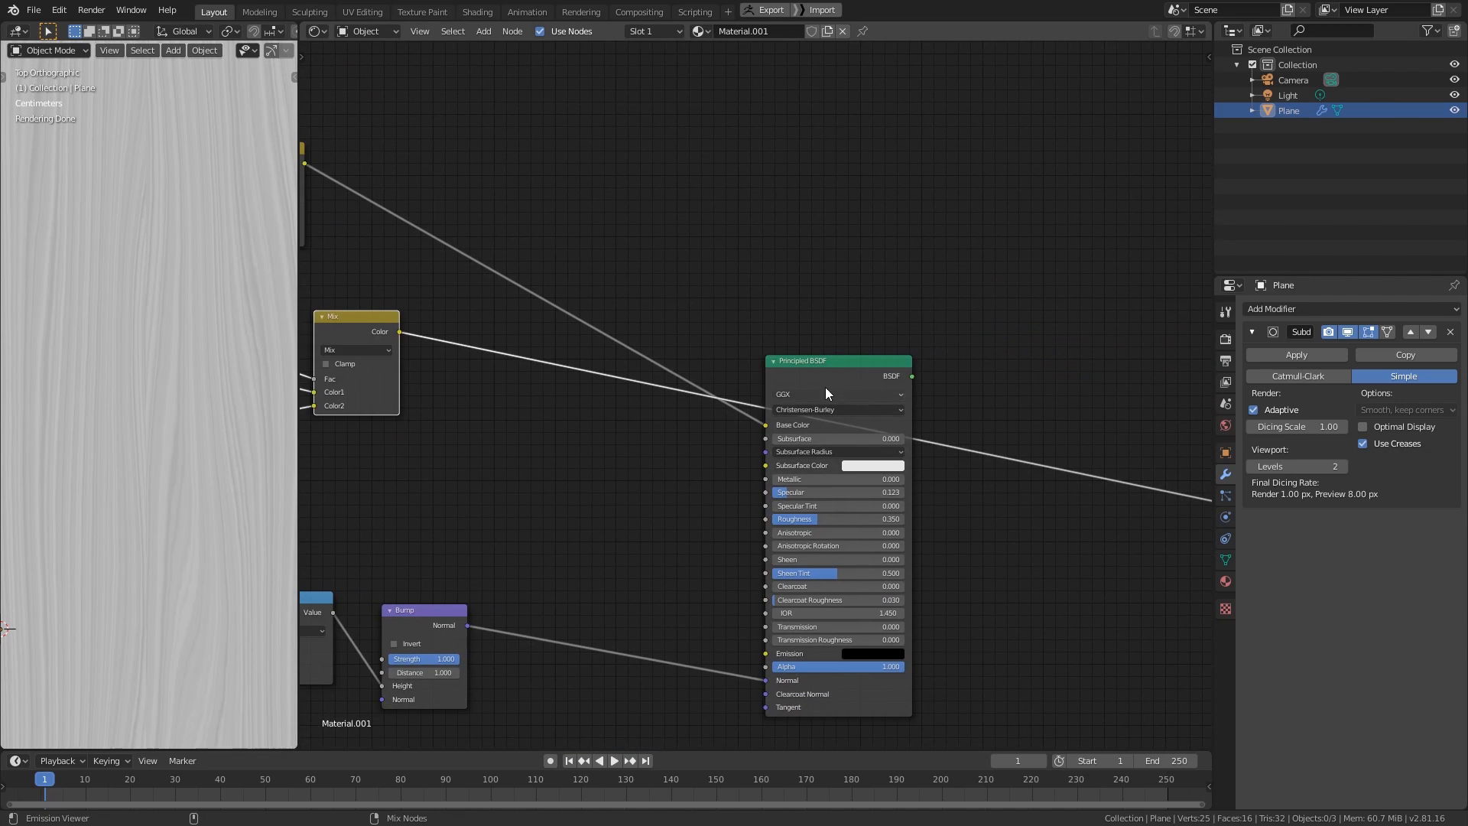
pyautogui.keyDown('ctrl'); pyautogui.keyDown('shift'); pyautogui.click(824, 386); pyautogui.keyUp('shift'); pyautogui.keyUp('ctrl')
# - View the planks at a low angle, set the height Multiply value to 0.001, and change the Color2 Value to 0.4
pyautogui.moveTo(178, 503); pyautogui.dragTo(811, 489, button='middle')
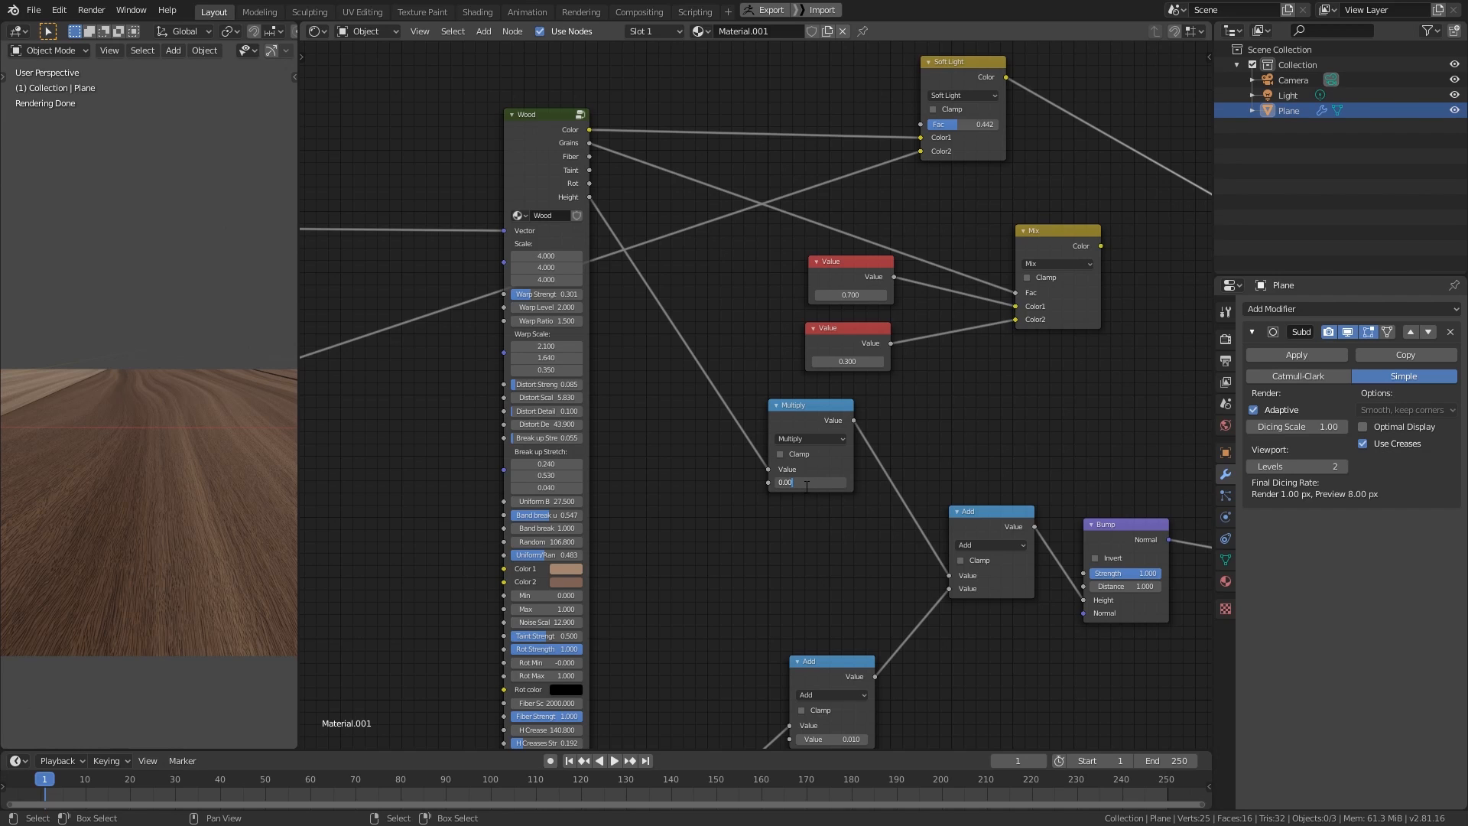
pyautogui.press('BackSpace')
pyautogui.write('1')
pyautogui.press('Return')
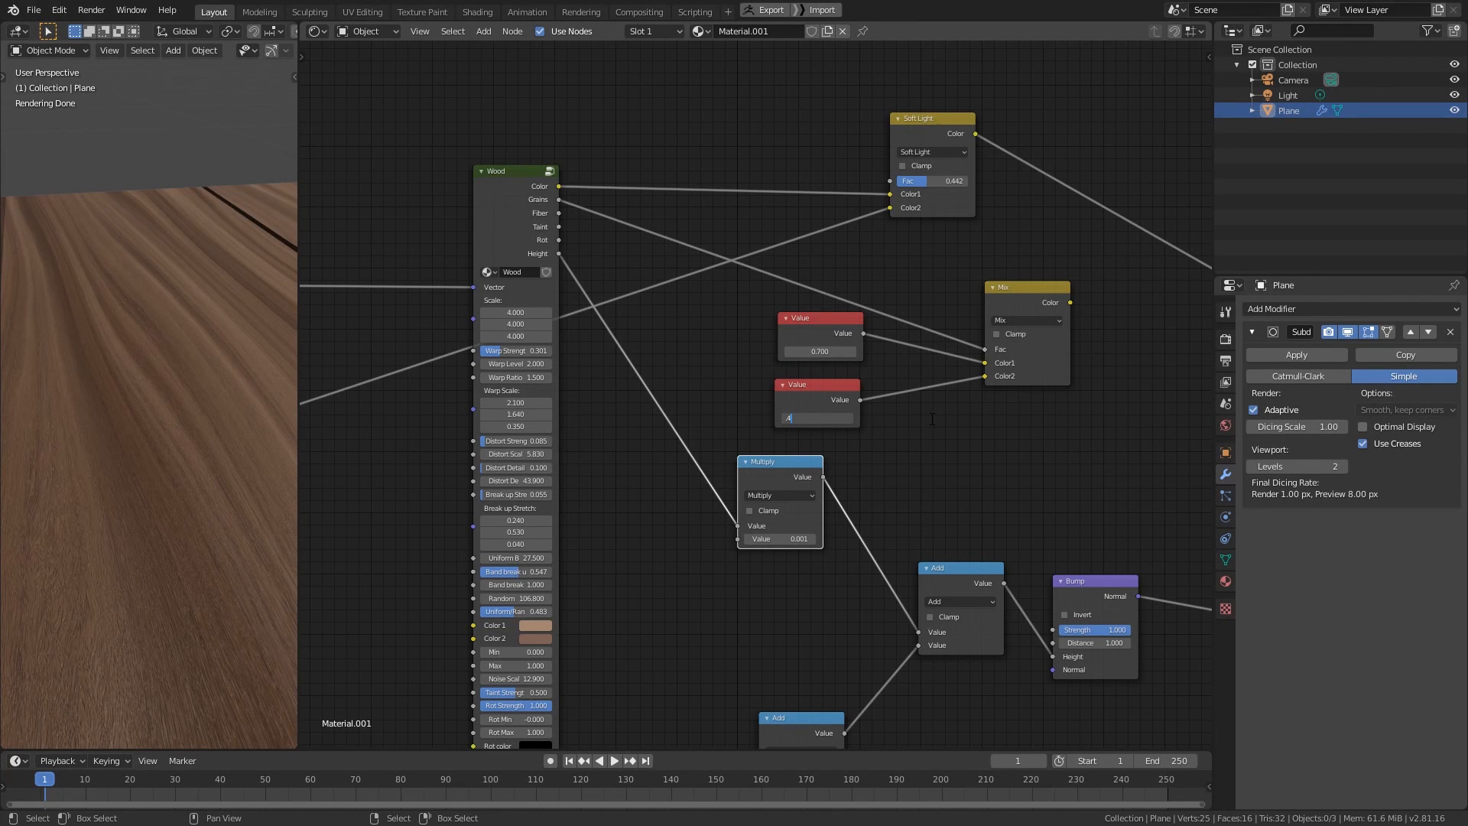
# - Select the light in the unrendered viewport, clear its location to the origin, and frame it
pyautogui.moveTo(190, 581)
pyautogui.mouseDown(button='middle')
pyautogui.moveTo(250, 532)
pyautogui.moveTo(162, 557)
pyautogui.mouseUp(button='middle')
pyautogui.scroll(-14, 163, 555)
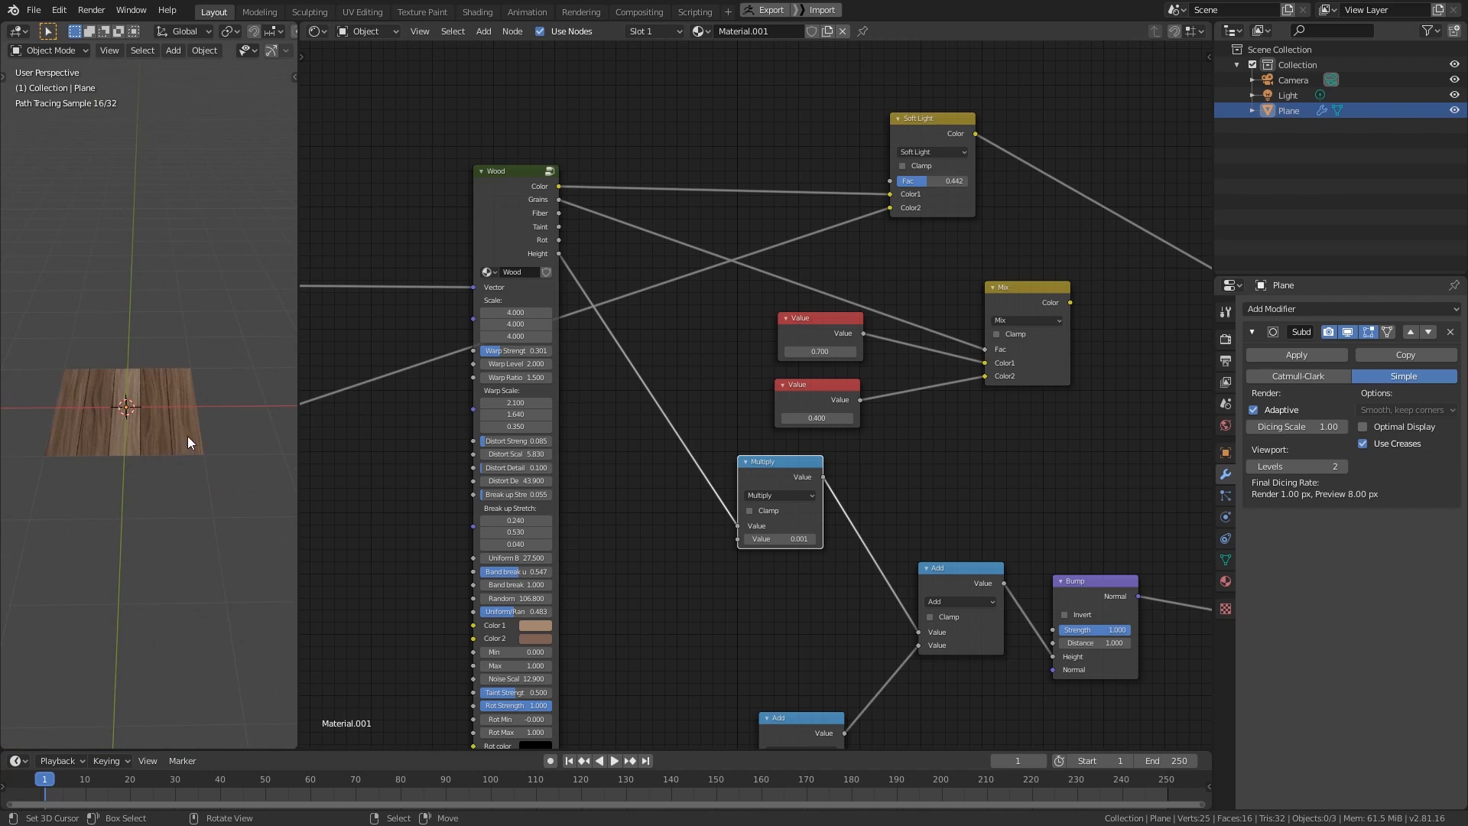
pyautogui.hotkey('shift', 'z')
pyautogui.moveTo(197, 409)
pyautogui.keyDown('shift'); pyautogui.mouseDown(button='middle')
pyautogui.moveTo(222, 495)
pyautogui.moveTo(226, 452)
pyautogui.moveTo(191, 425)
pyautogui.mouseUp(button='middle'); pyautogui.keyUp('shift')
pyautogui.scroll(-2, 221, 493)
pyautogui.click(194, 307)
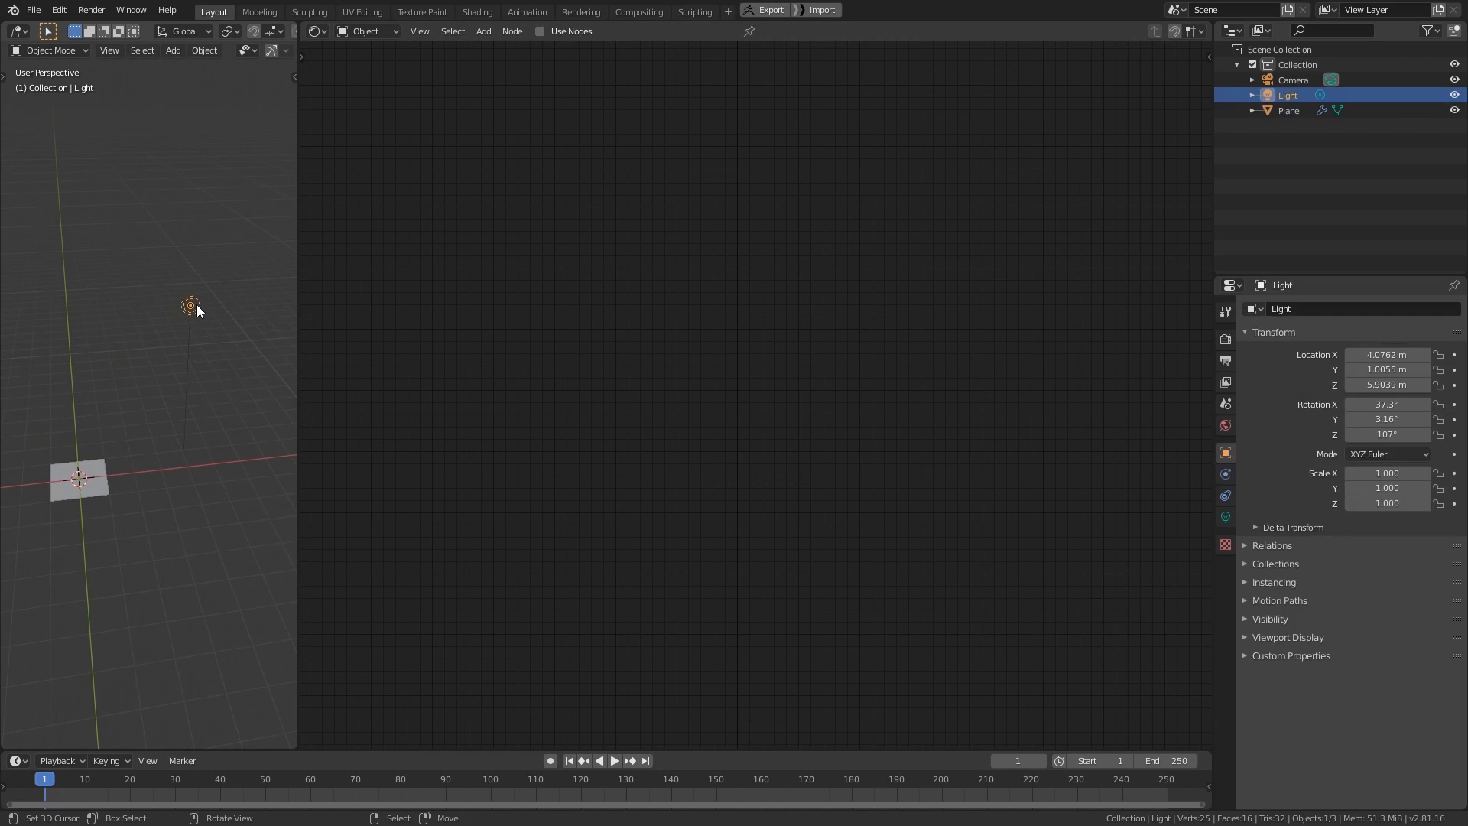
pyautogui.hotkey('alt', 'g')
pyautogui.moveTo(145, 488)
pyautogui.mouseDown(button='middle')
pyautogui.moveTo(123, 400)
pyautogui.moveTo(179, 493)
pyautogui.moveTo(156, 449)
pyautogui.moveTo(186, 402)
pyautogui.moveTo(191, 447)
pyautogui.moveTo(128, 441)
pyautogui.moveTo(191, 428)
pyautogui.mouseUp(button='middle')
pyautogui.press('KP_Decimal')
# - Raise the light along Z to about 0.3 m above the planks and return to the rendered view
pyautogui.press('g')
pyautogui.press('z')
pyautogui.click(154, 410)
pyautogui.scroll(6, 186, 402)
pyautogui.press('z')
pyautogui.click(186, 370)
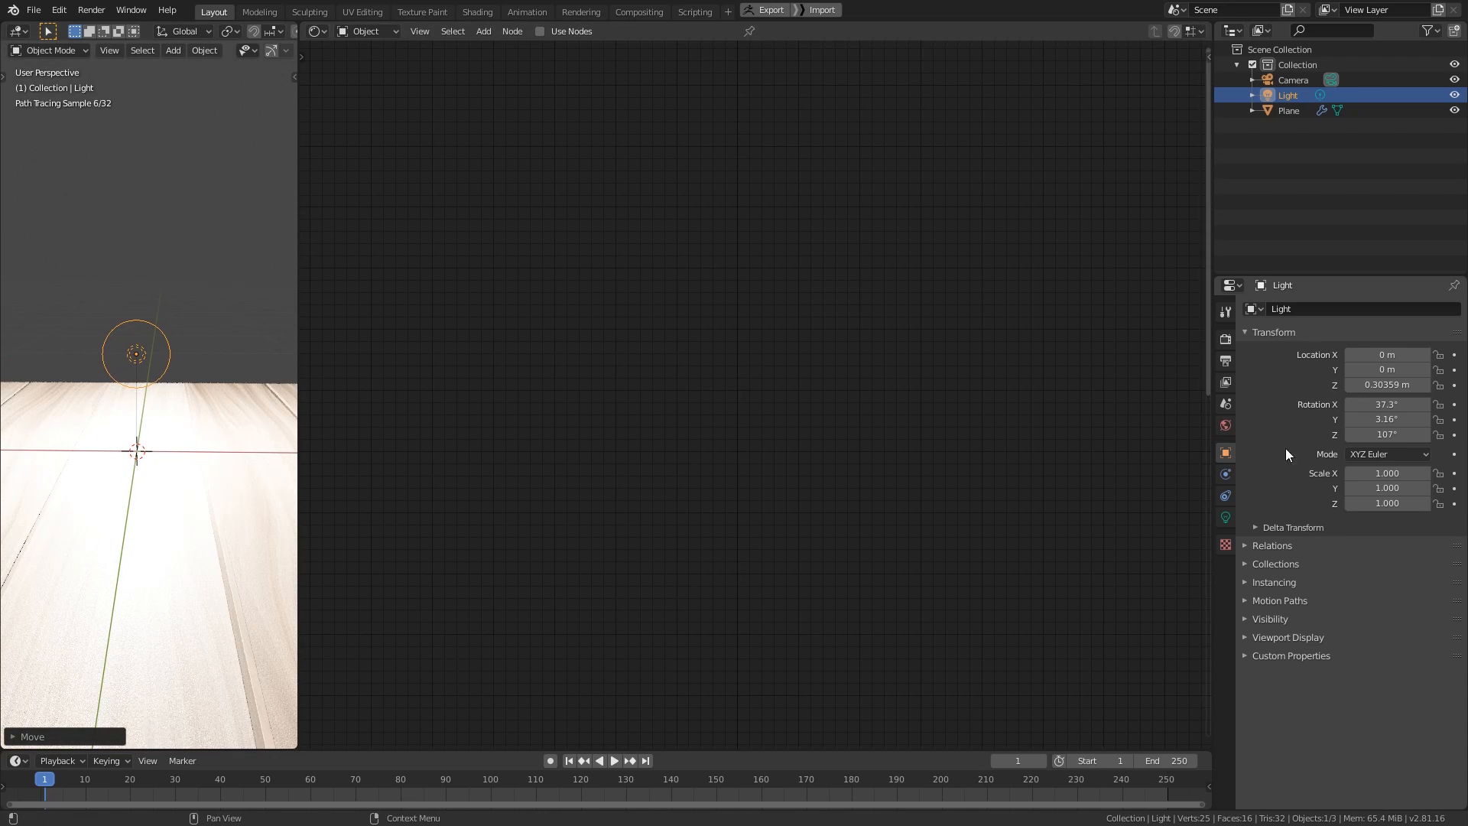
# - Reduce the point light's power to 100 W and inspect its reflection on the planks from an angle
pyautogui.click(1224, 519)
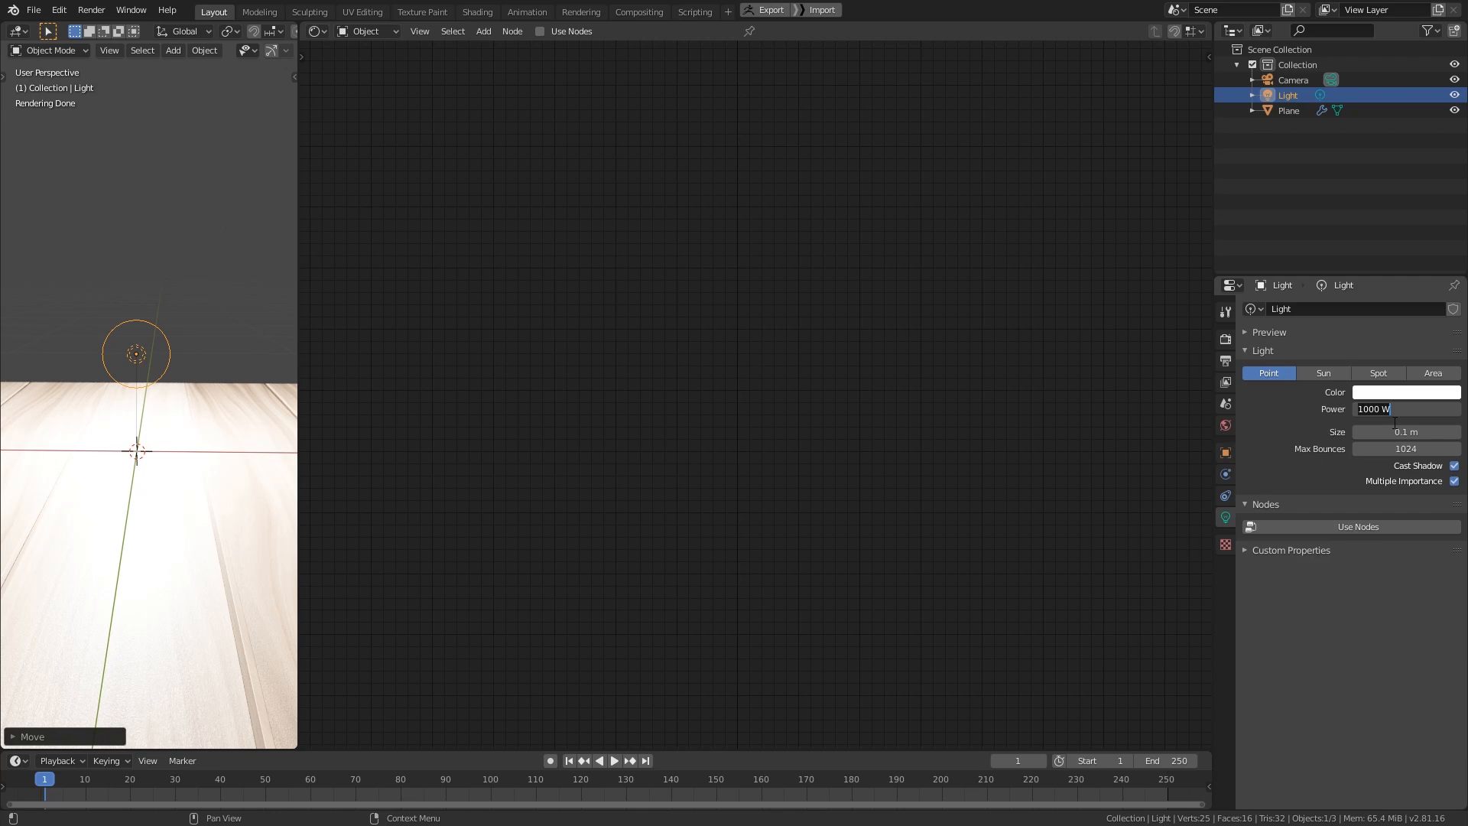
pyautogui.write('100')
pyautogui.press('Return')
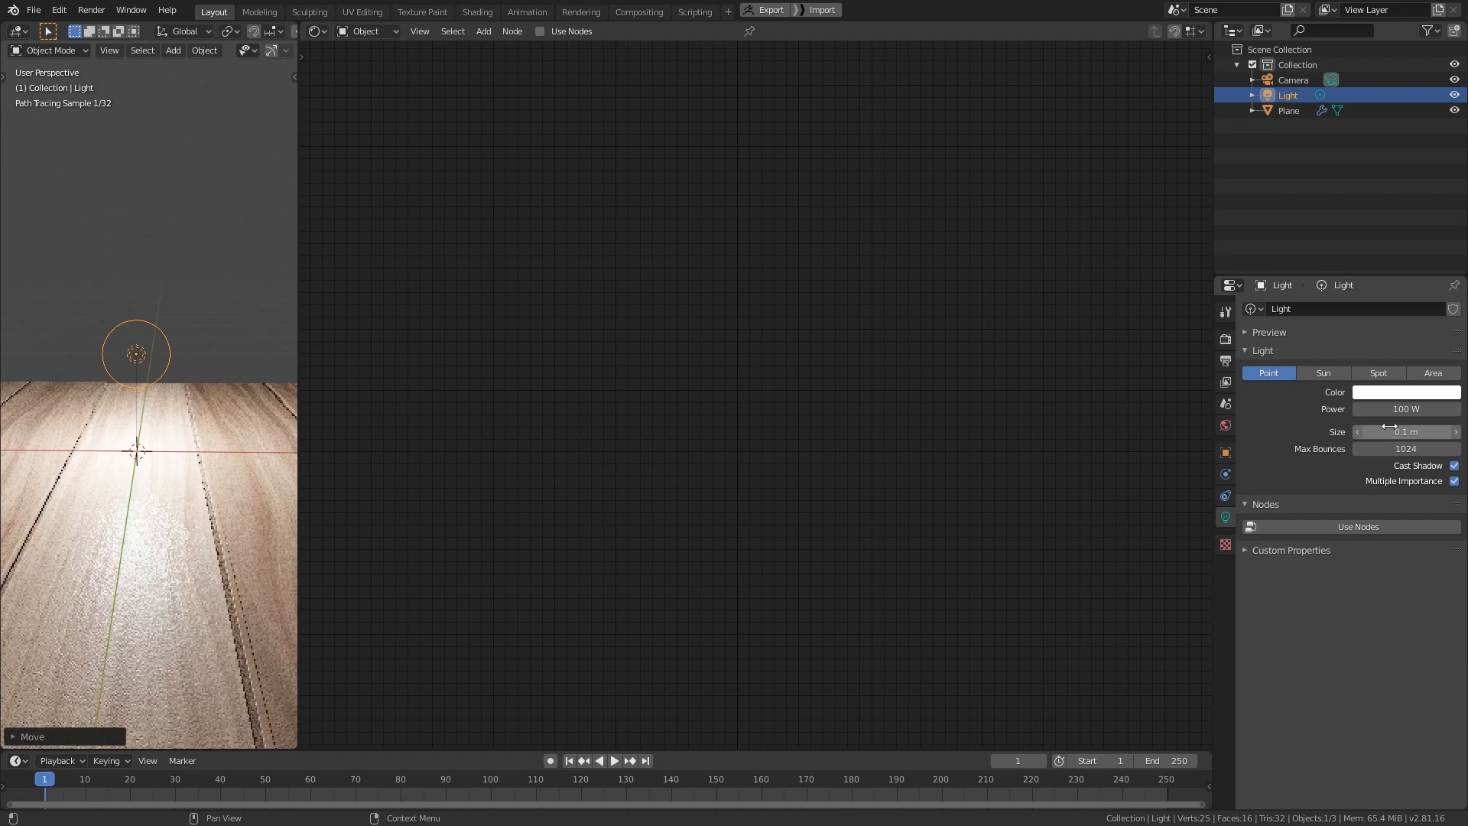
pyautogui.moveTo(274, 447); pyautogui.dragTo(185, 452, button='middle')
pyautogui.scroll(3, 187, 458)
pyautogui.scroll(-1, 197, 463)
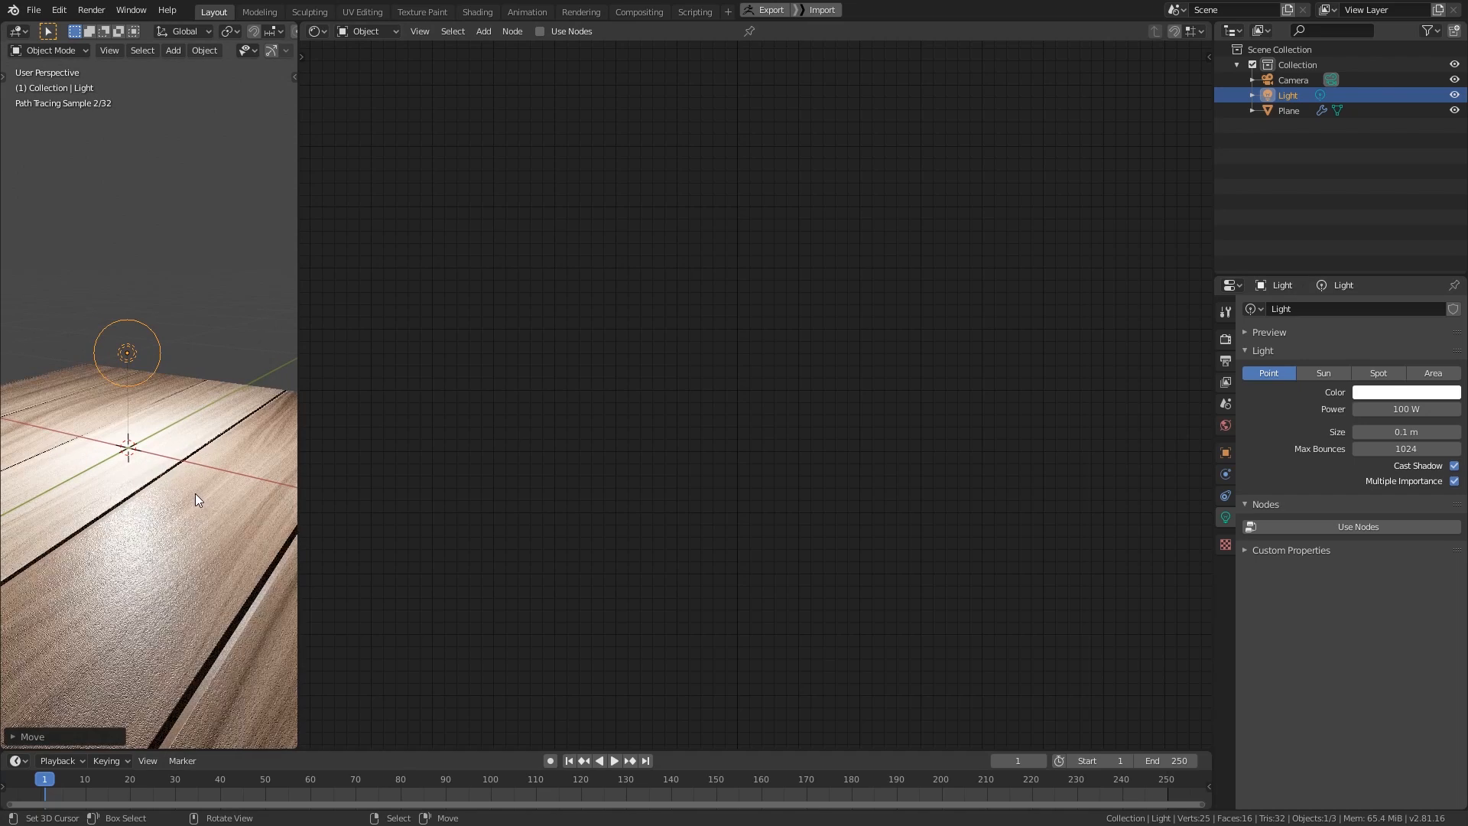
# - Select the plane, connect the roughness Mix node's Color output to the Principled BSDF's Roughness, and inspect the planks' reflections
pyautogui.click(181, 537)
pyautogui.moveTo(1065, 450); pyautogui.dragTo(524, 416, button='middle')
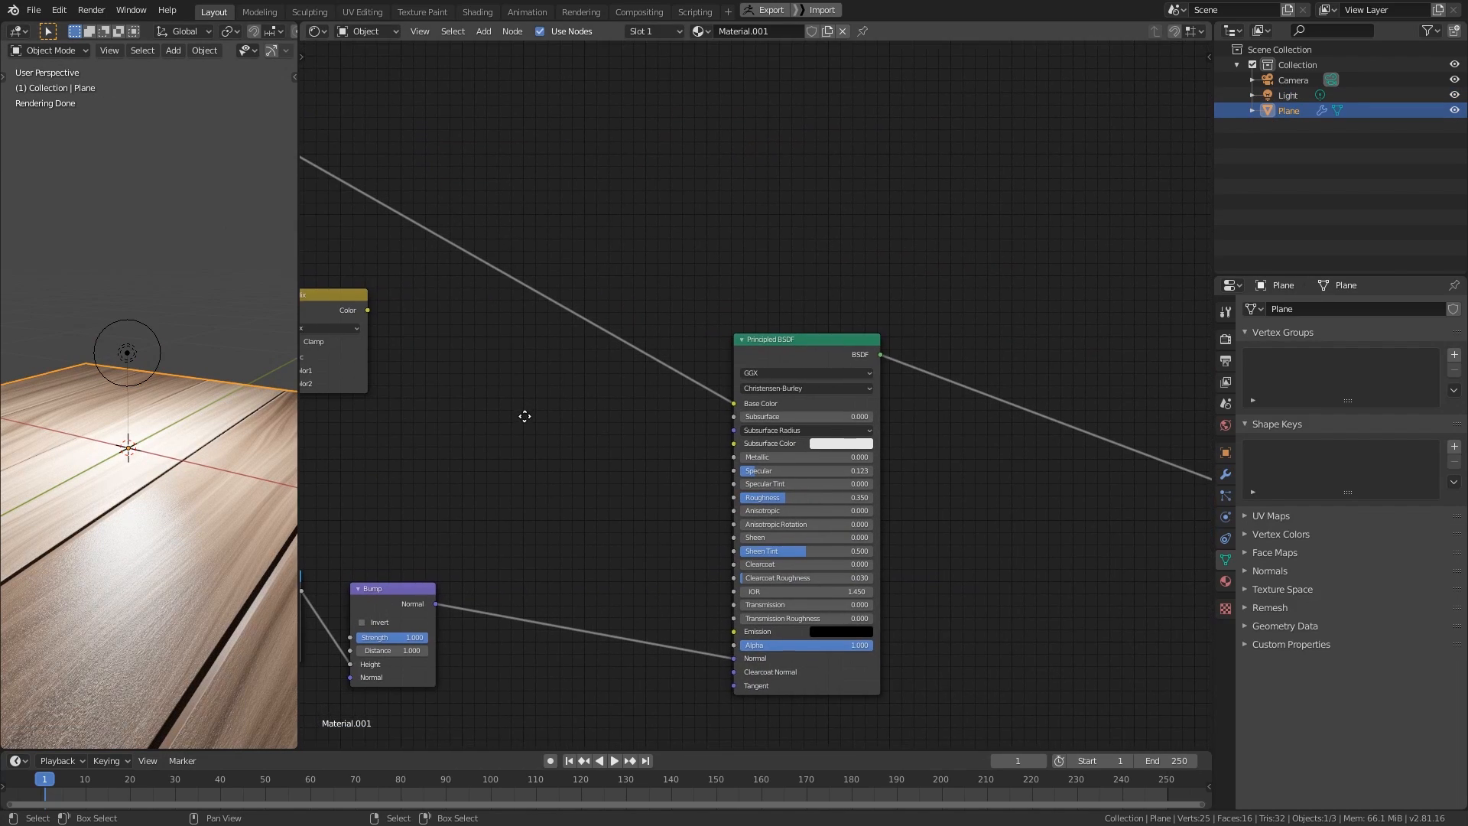
pyautogui.moveTo(372, 344); pyautogui.dragTo(522, 370, button='middle')
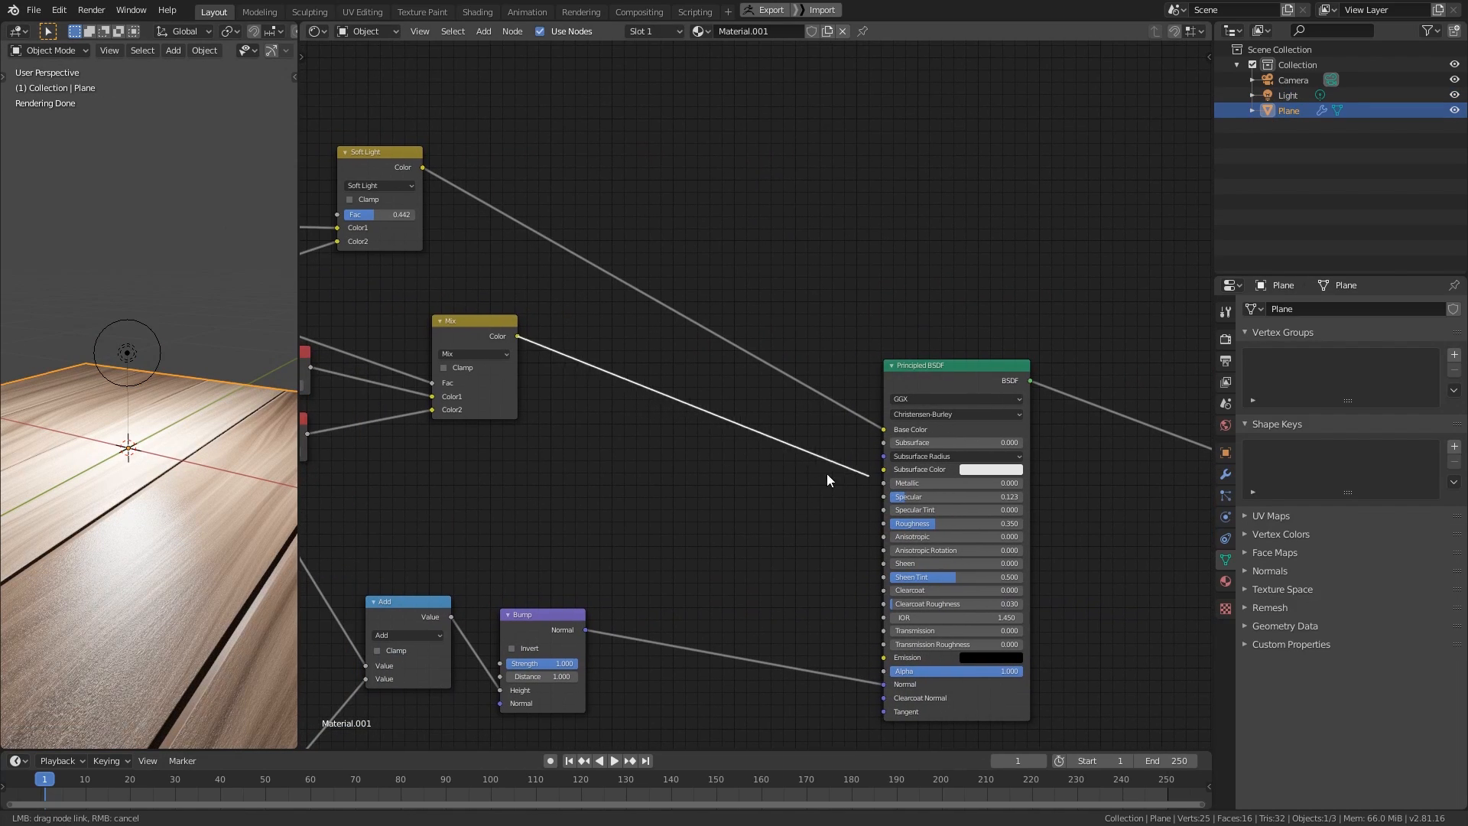
pyautogui.moveTo(879, 525); pyautogui.dragTo(884, 526)
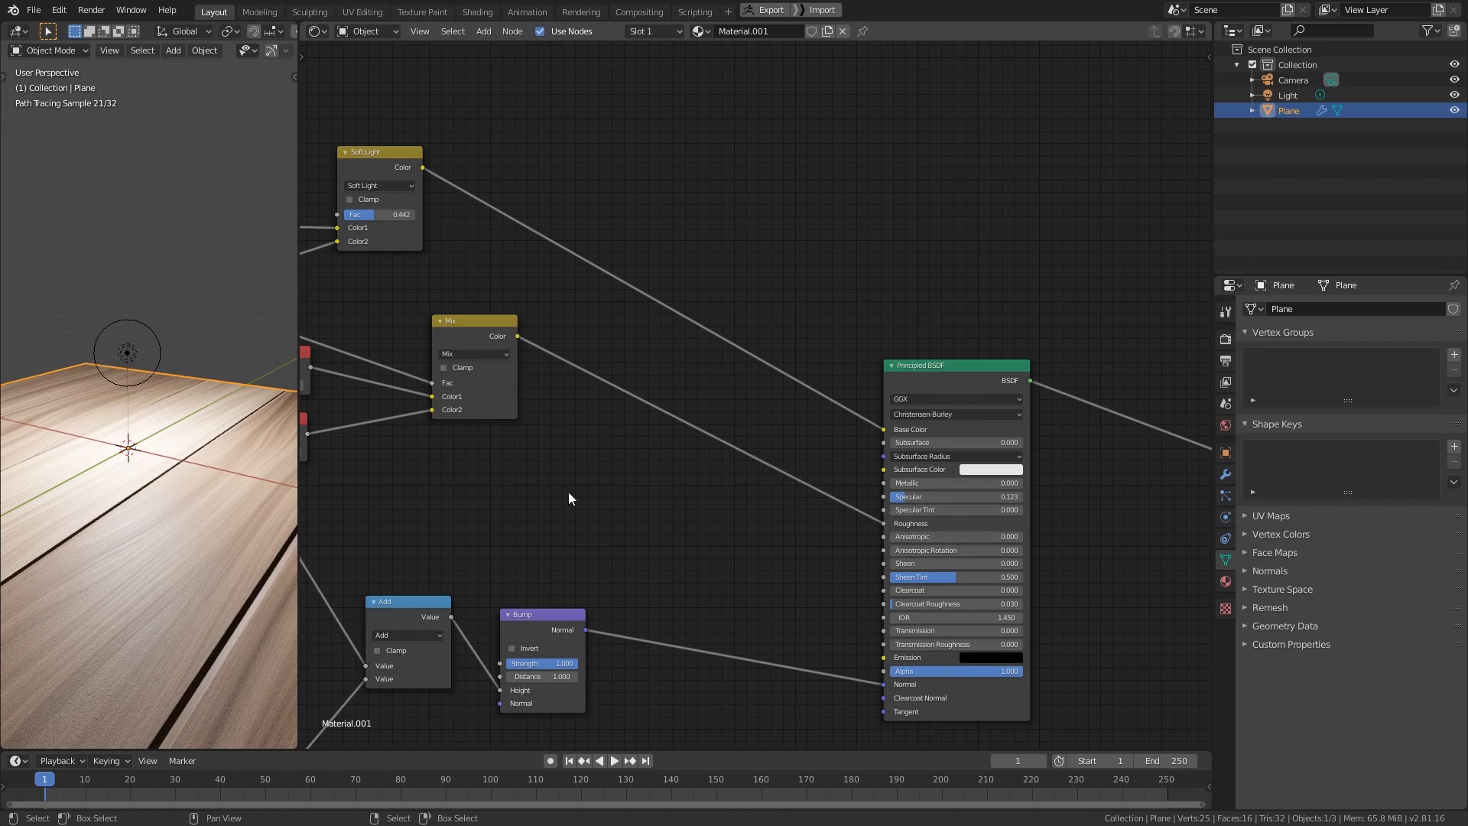
pyautogui.moveTo(568, 498); pyautogui.dragTo(729, 497, button='middle')
pyautogui.moveTo(82, 540); pyautogui.dragTo(140, 482, button='middle')
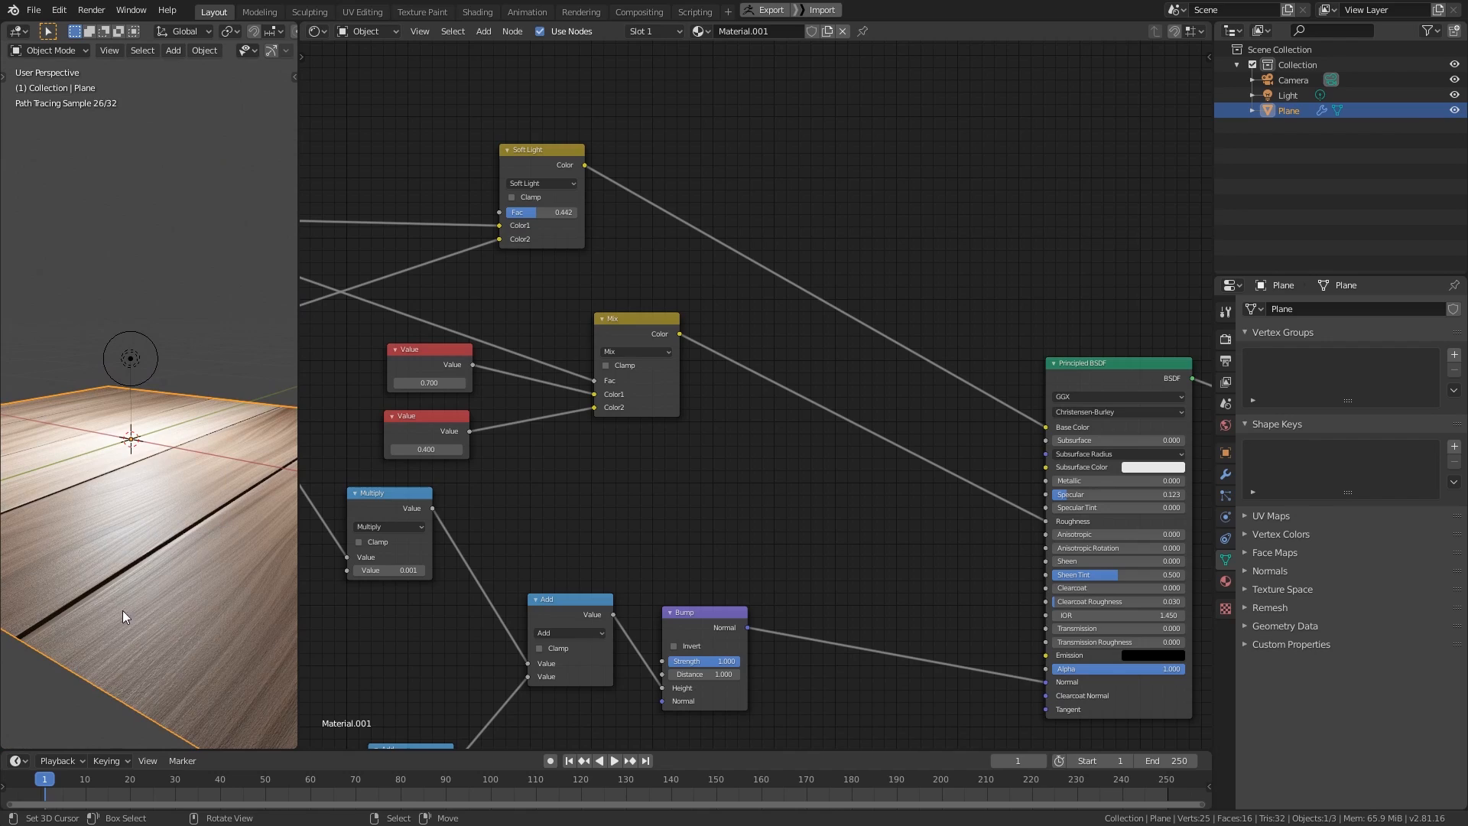
pyautogui.moveTo(226, 564); pyautogui.dragTo(164, 558, button='middle')
# - Look over the entire material node tree and view the planks from above
pyautogui.scroll(-5, 758, 448)
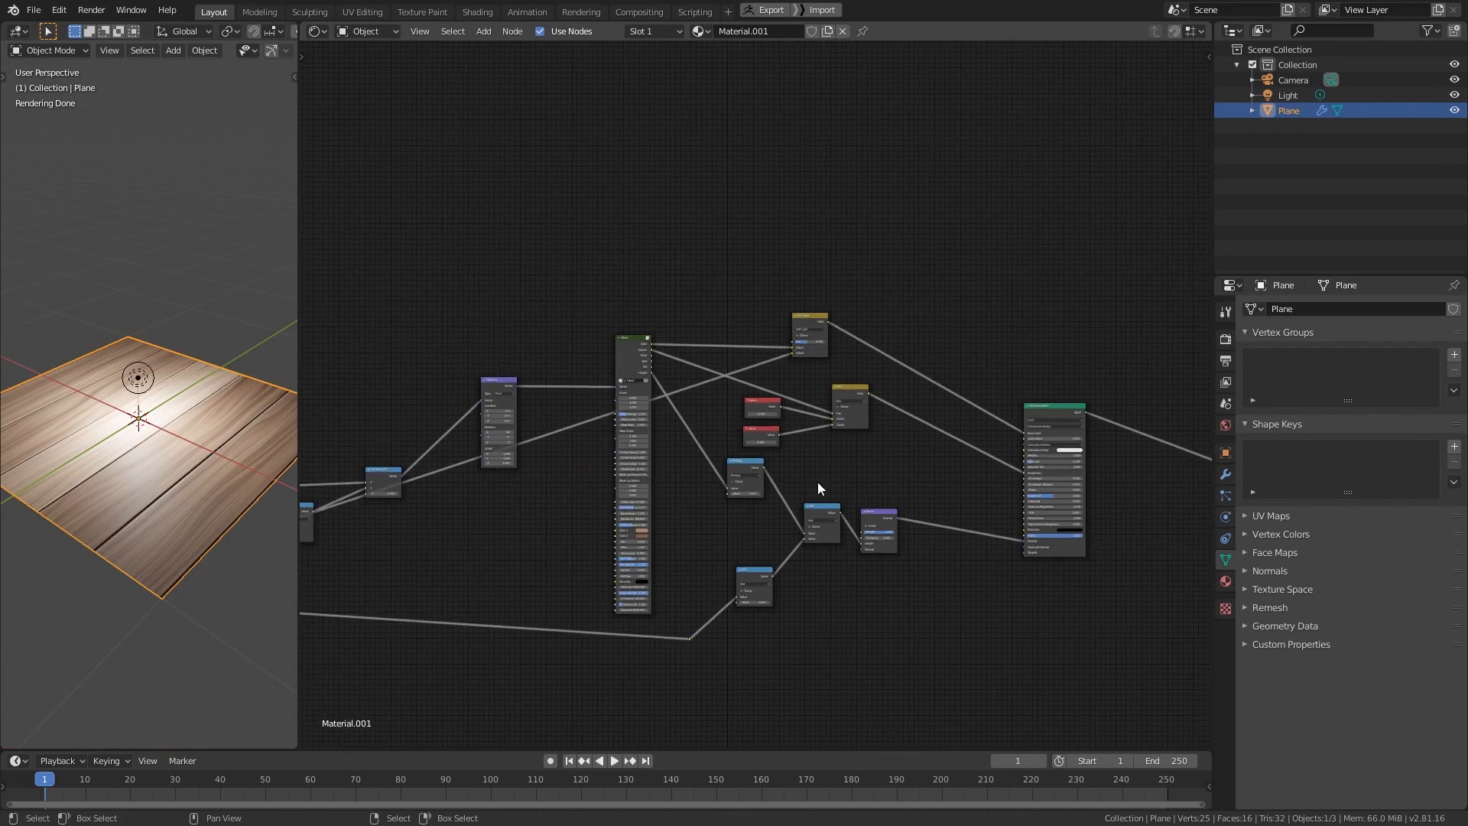
pyautogui.scroll(-1, 818, 482)
pyautogui.moveTo(558, 440); pyautogui.dragTo(709, 433, button='middle')
pyautogui.scroll(-3, 692, 450)
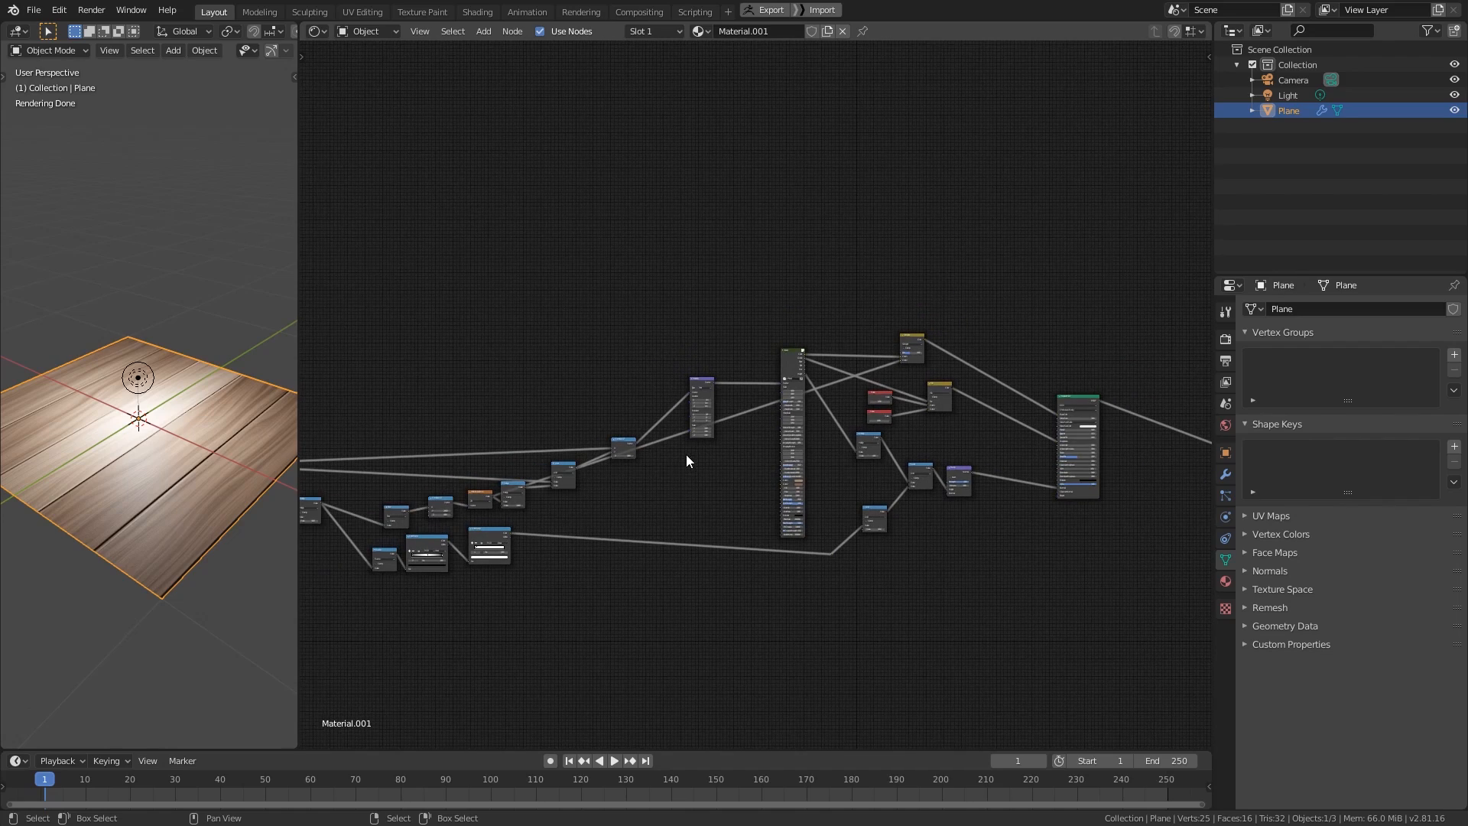
pyautogui.scroll(-2, 899, 445)
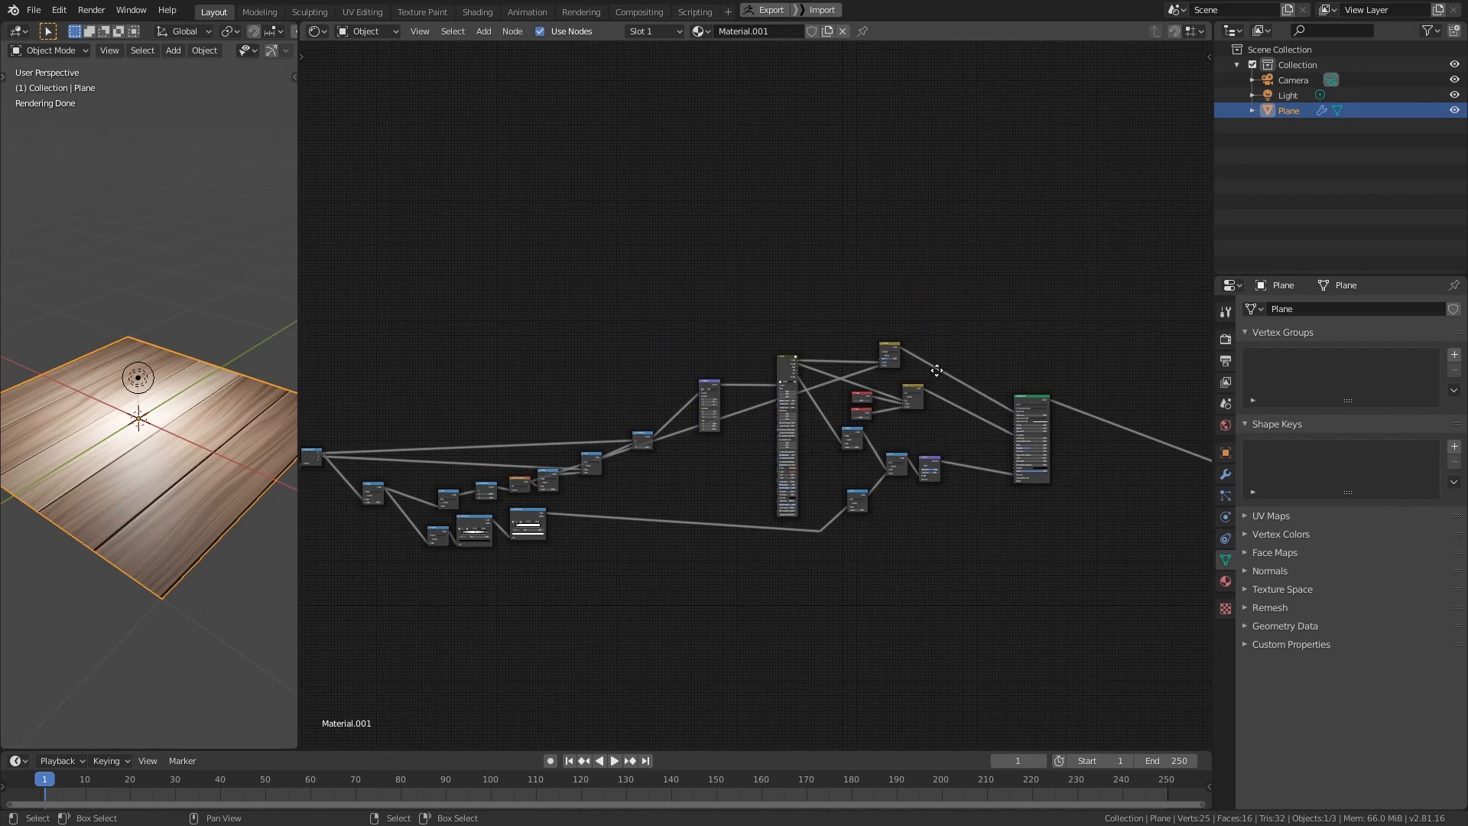
pyautogui.scroll(-1, 936, 370)
pyautogui.moveTo(456, 398); pyautogui.dragTo(555, 382, button='middle')
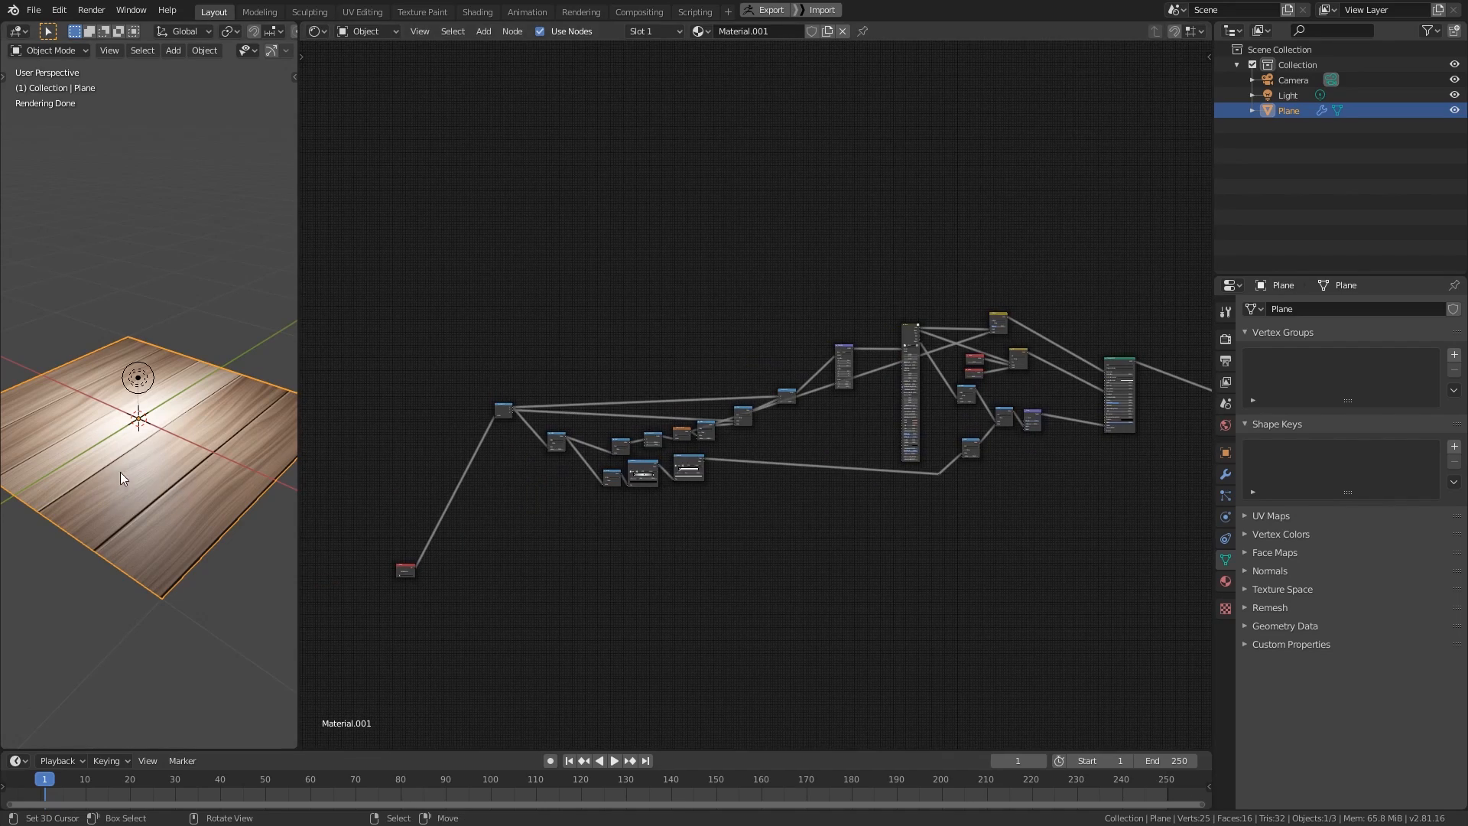
pyautogui.moveTo(121, 471); pyautogui.dragTo(177, 548, button='middle')
pyautogui.scroll(1, 177, 547)
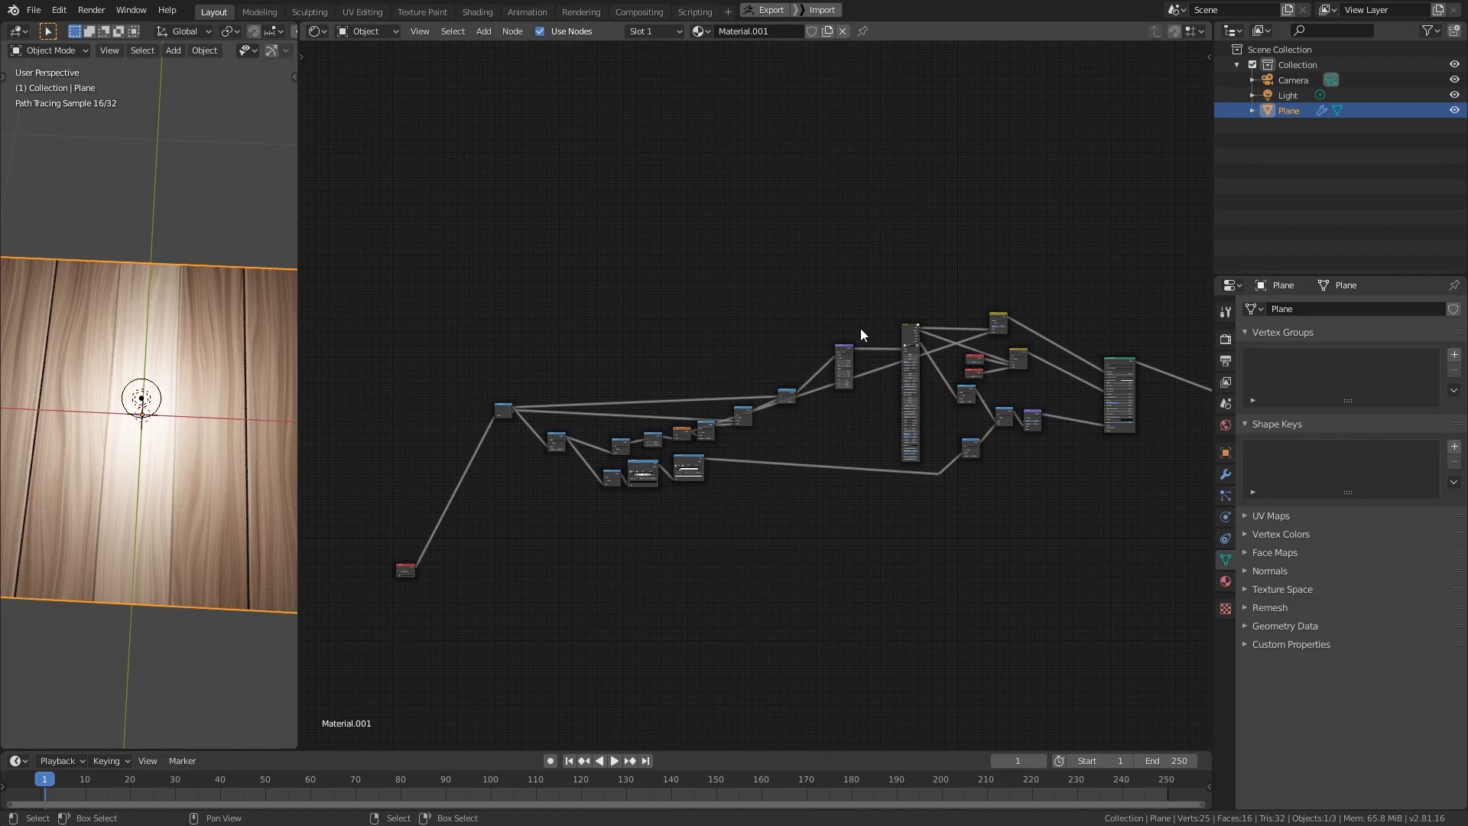
# - Move the UV Map node up closer to the first node of the plank chain
pyautogui.moveTo(869, 258); pyautogui.dragTo(464, 581)
pyautogui.moveTo(453, 523); pyautogui.dragTo(547, 571, button='middle')
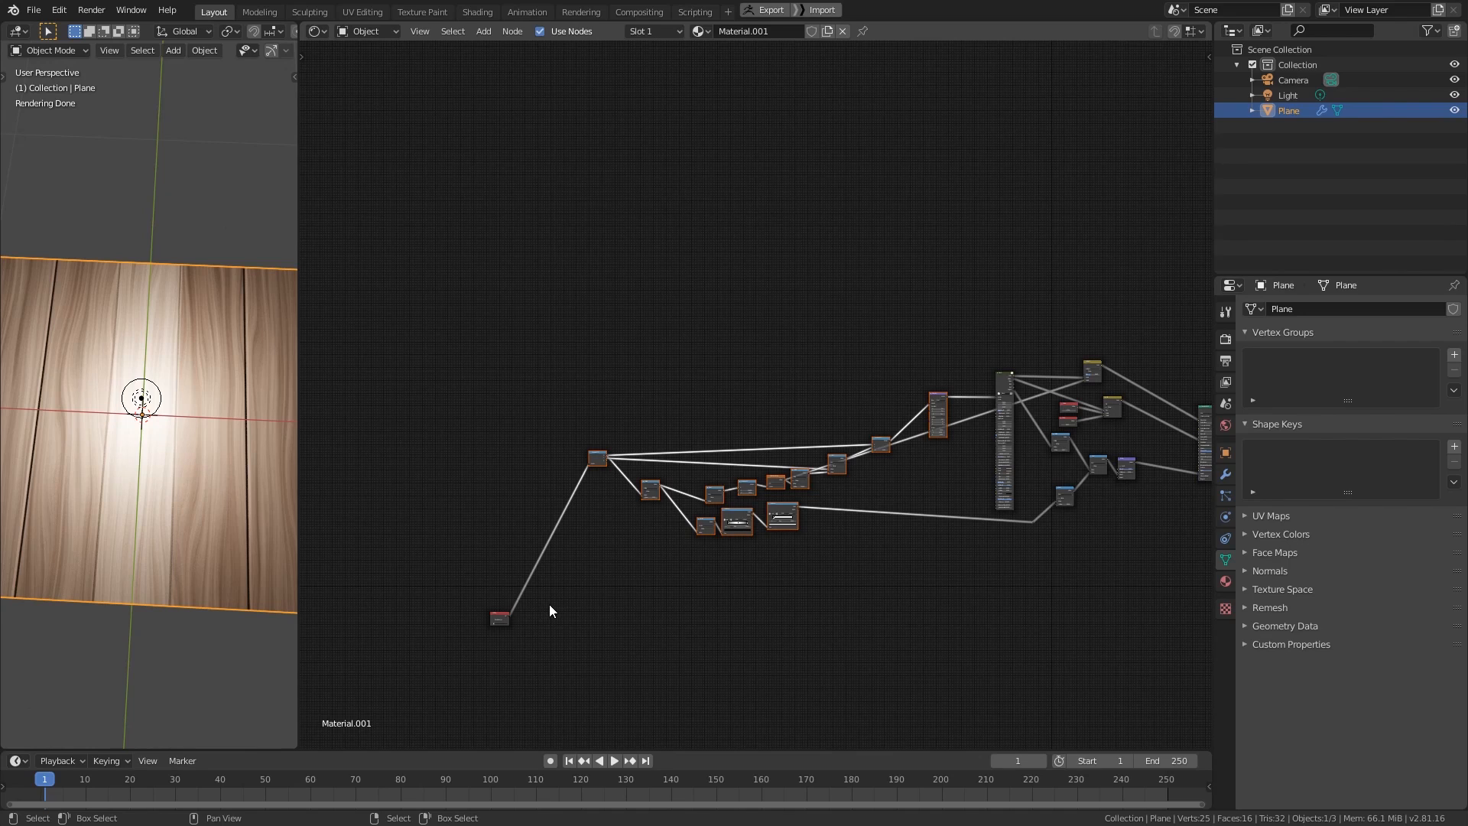
pyautogui.click(498, 617)
pyautogui.moveTo(499, 617); pyautogui.dragTo(475, 500)
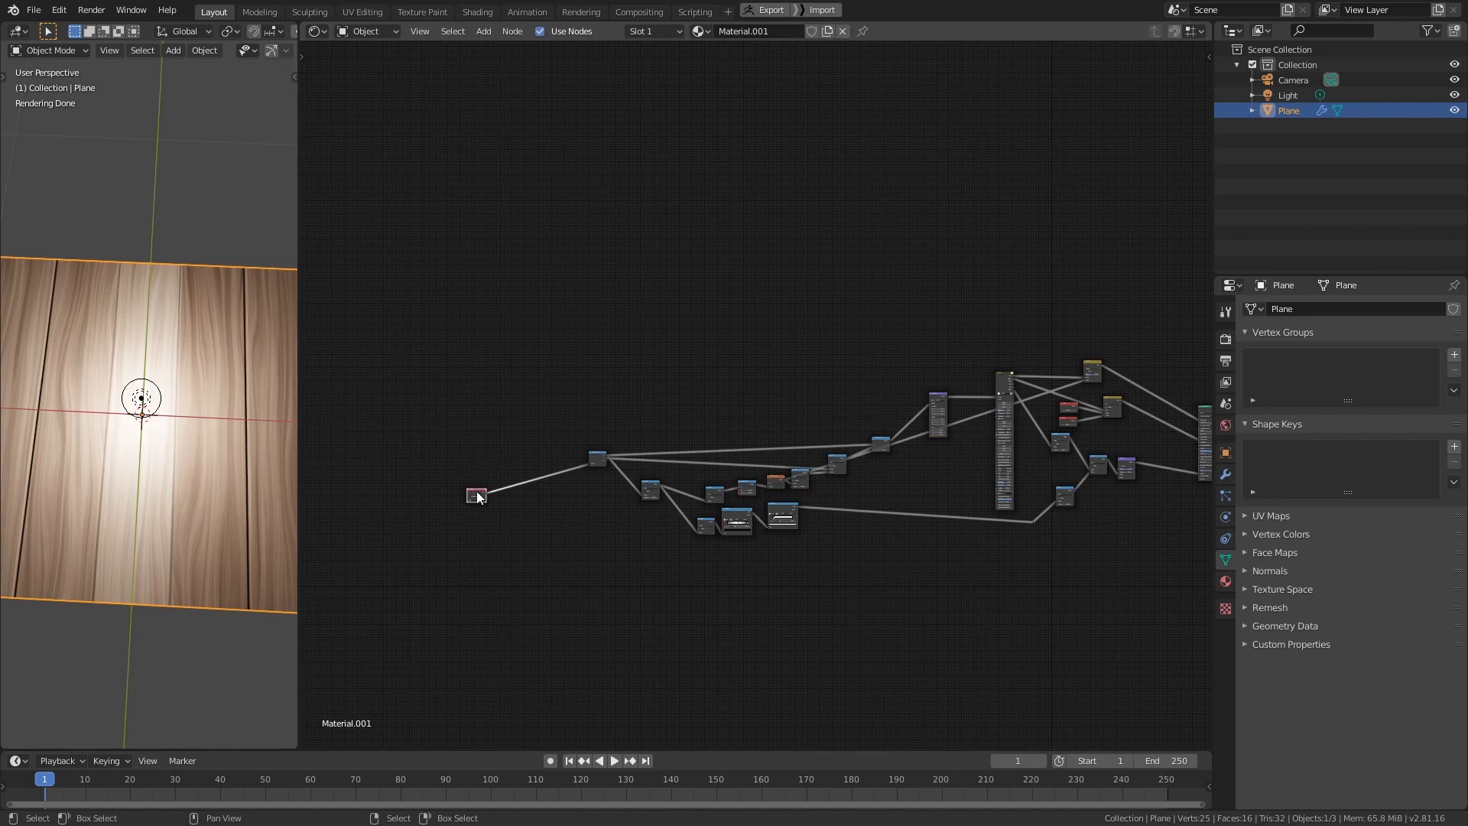
# - Raise the point light further along Z above the planks, check the lighting, and reselect the plane
pyautogui.moveTo(969, 520); pyautogui.dragTo(798, 519, button='middle')
pyautogui.scroll(4, 798, 519)
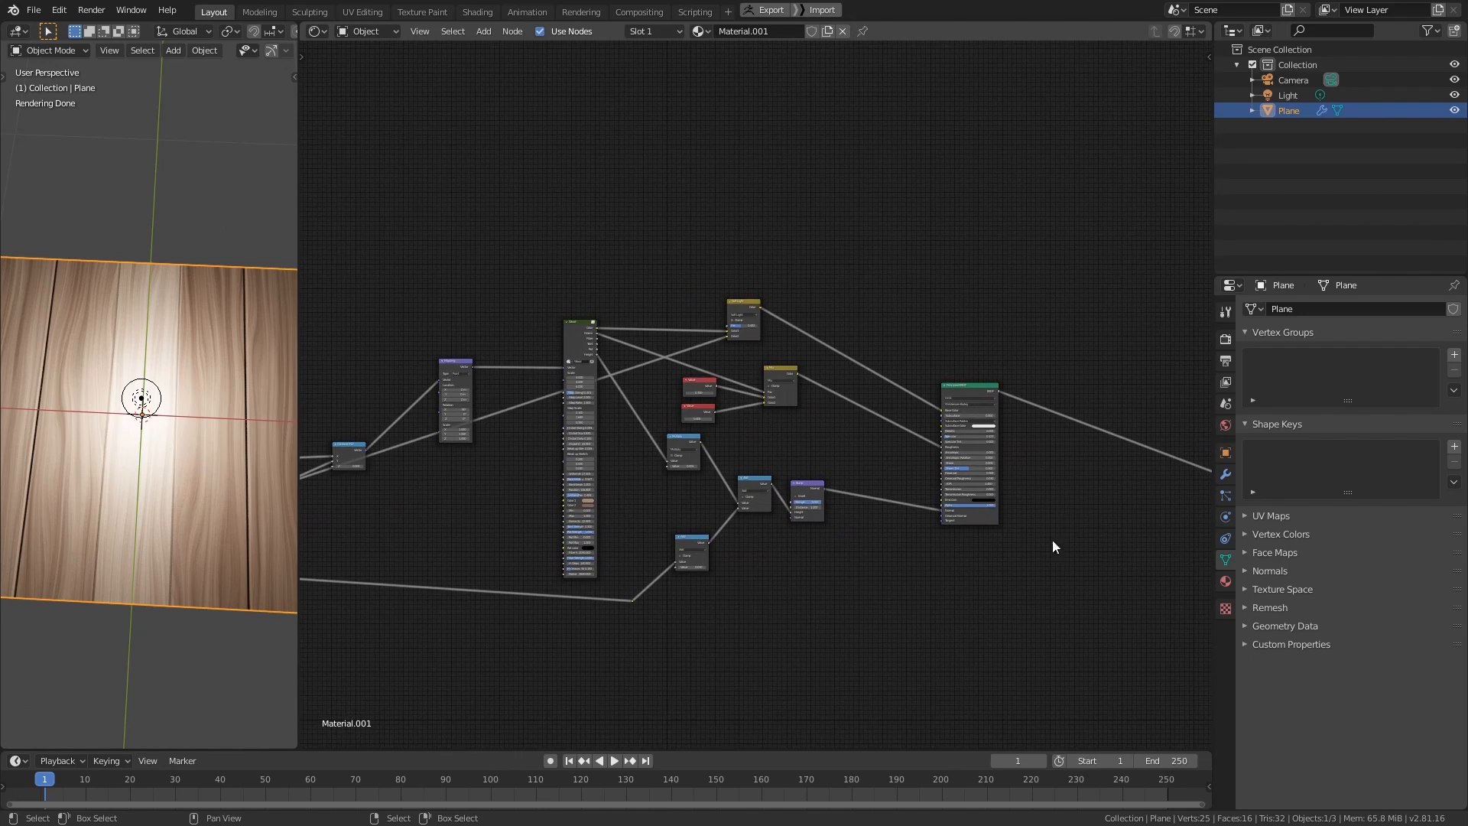
pyautogui.moveTo(146, 428); pyautogui.dragTo(170, 340, button='middle')
pyautogui.rightClick(147, 369)
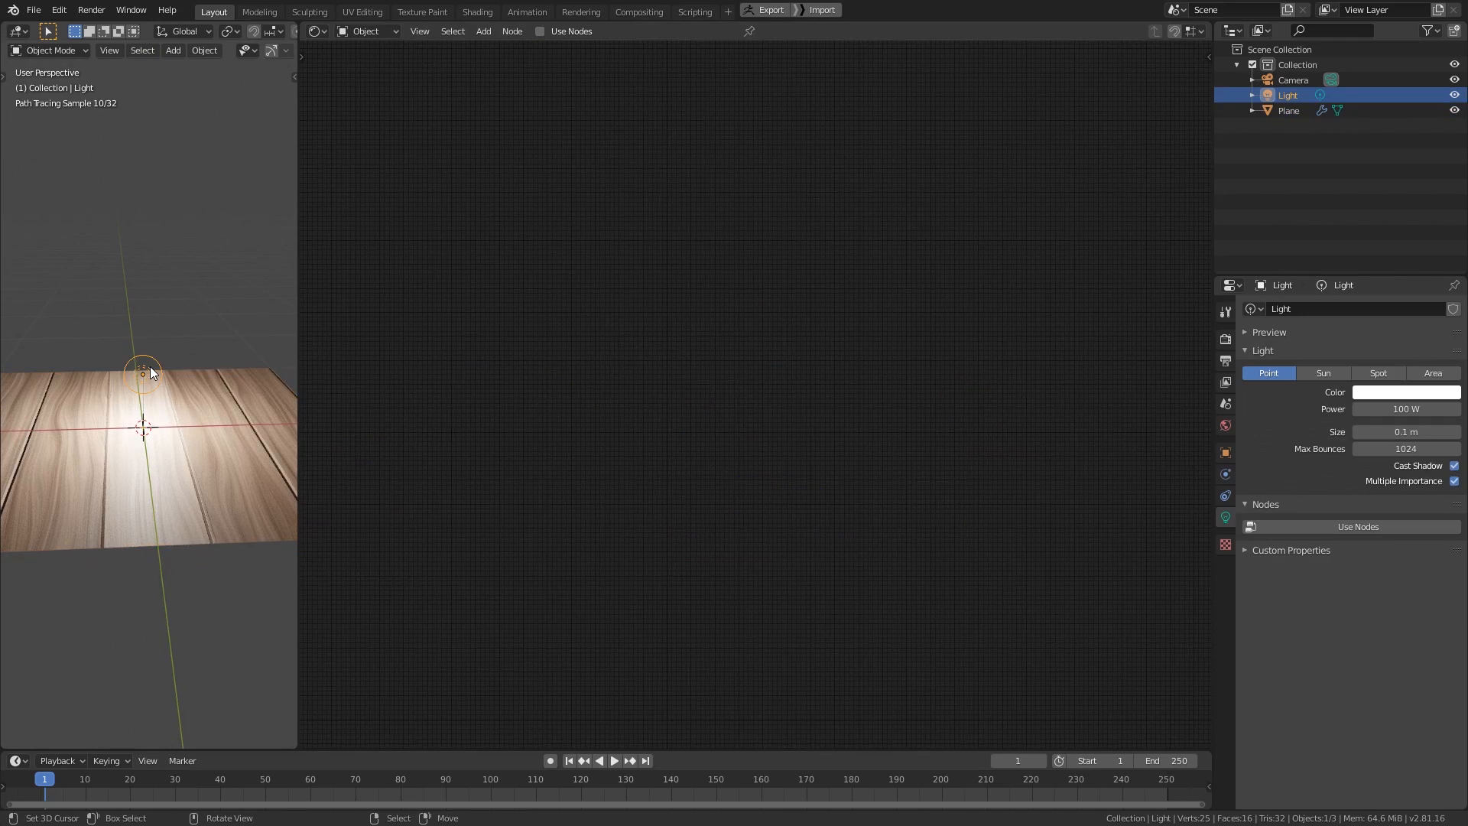
pyautogui.press('g')
pyautogui.press('z')
pyautogui.click(143, 295)
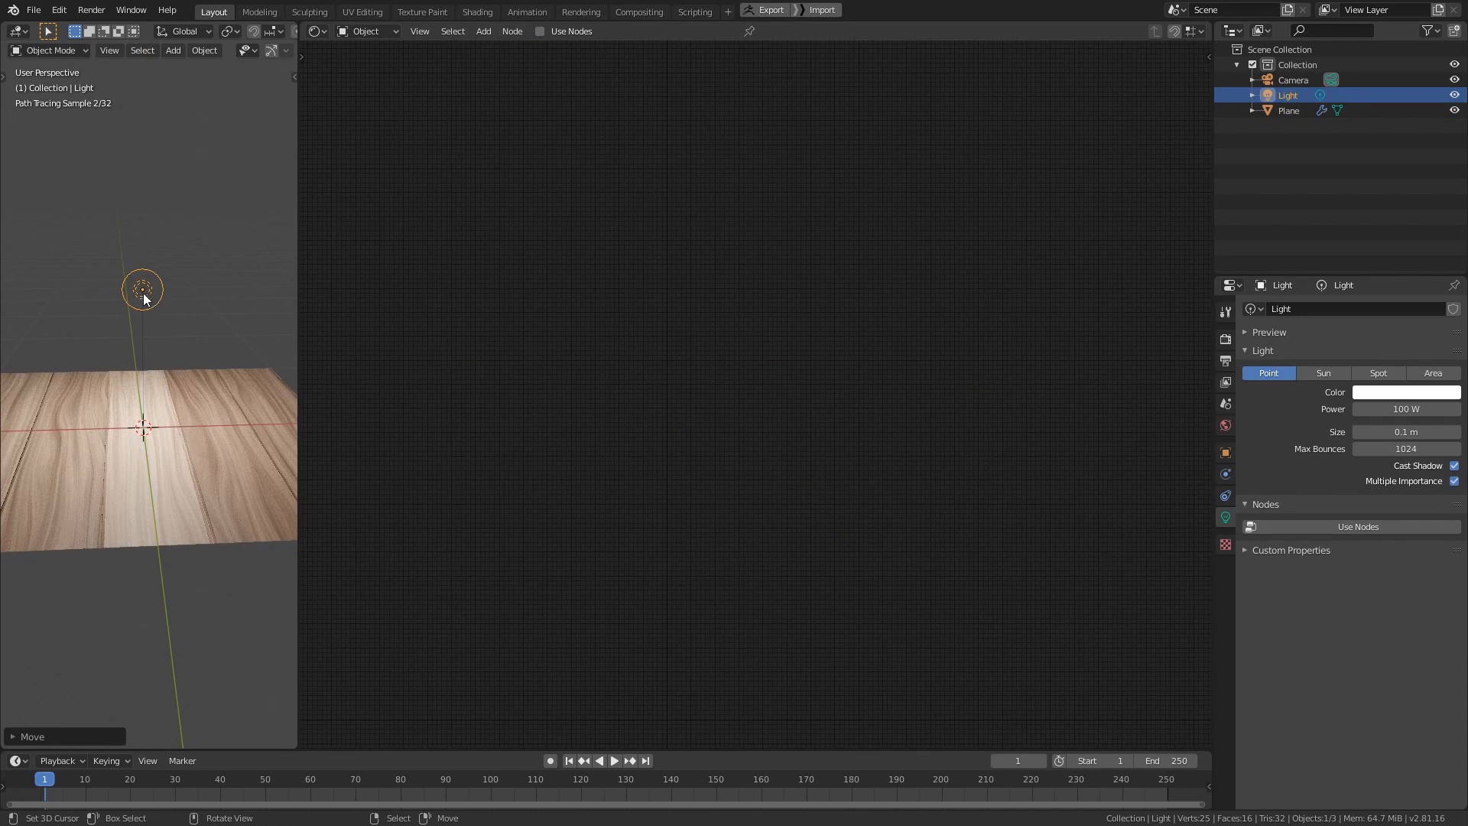
pyautogui.moveTo(171, 389); pyautogui.dragTo(172, 437, button='middle')
pyautogui.rightClick(172, 437)
# - Duplicate the Principled BSDF, place the copy below the original, and preview the copy on the plane
pyautogui.moveTo(996, 587); pyautogui.dragTo(795, 551, button='middle')
pyautogui.click(795, 370)
pyautogui.moveTo(795, 369); pyautogui.dragTo(769, 260, button='middle')
pyautogui.hotkey('shift', 'd')
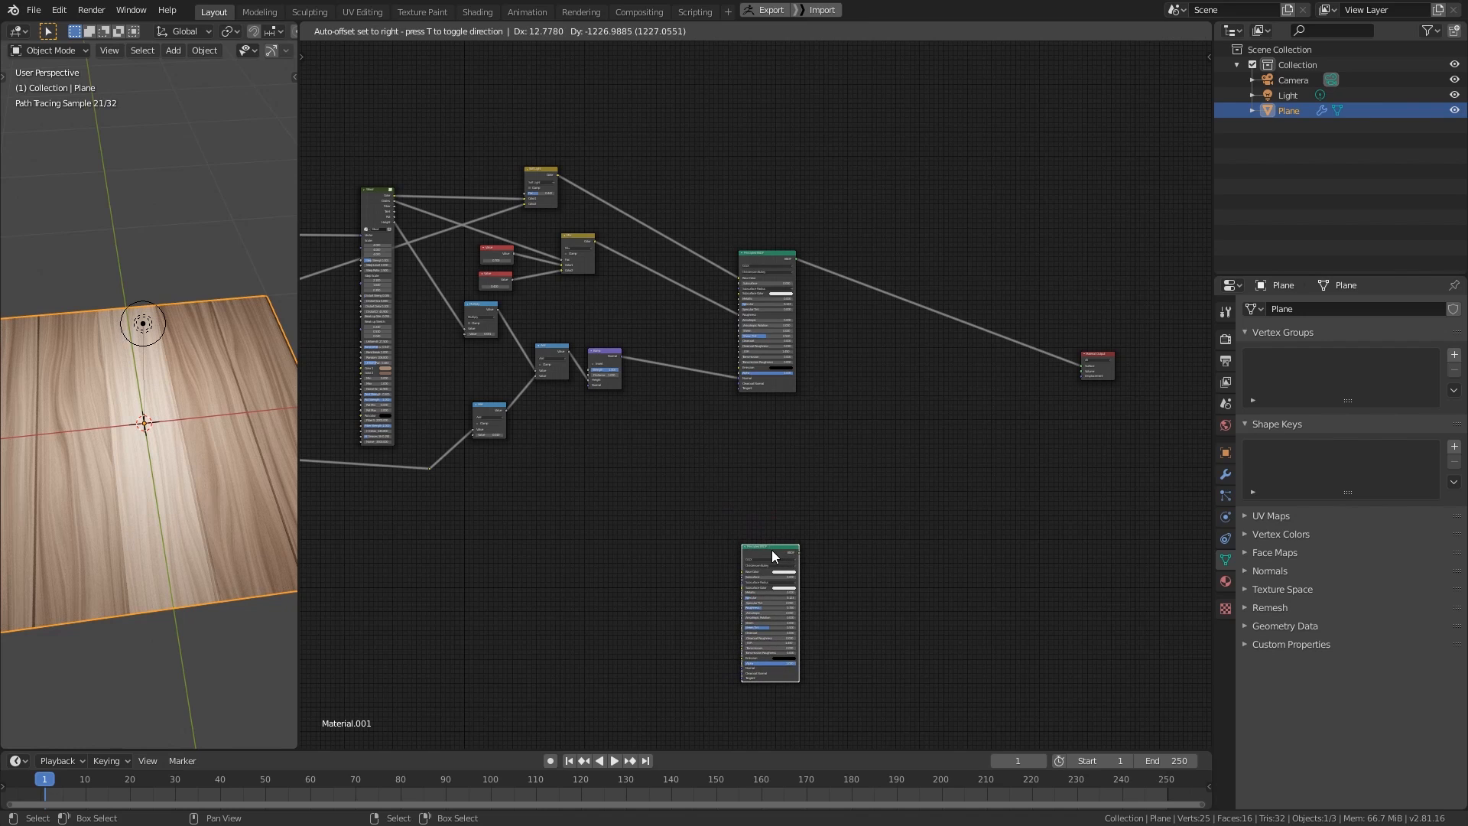
pyautogui.click(772, 549)
pyautogui.keyDown('ctrl'); pyautogui.keyDown('shift'); pyautogui.click(772, 549); pyautogui.keyUp('shift'); pyautogui.keyUp('ctrl')
# - Move the UV Map node down below the plank node chain to make room for a second branch
pyautogui.moveTo(537, 640); pyautogui.dragTo(802, 532, button='middle')
pyautogui.scroll(3, 795, 530)
pyautogui.moveTo(398, 489); pyautogui.dragTo(882, 501, button='middle')
pyautogui.moveTo(490, 503)
pyautogui.mouseDown(button='middle')
pyautogui.moveTo(829, 507)
pyautogui.moveTo(414, 511)
pyautogui.mouseUp(button='middle')
pyautogui.moveTo(807, 513); pyautogui.dragTo(948, 514, button='middle')
pyautogui.moveTo(335, 518); pyautogui.dragTo(908, 510, button='middle')
pyautogui.moveTo(552, 314); pyautogui.dragTo(557, 537)
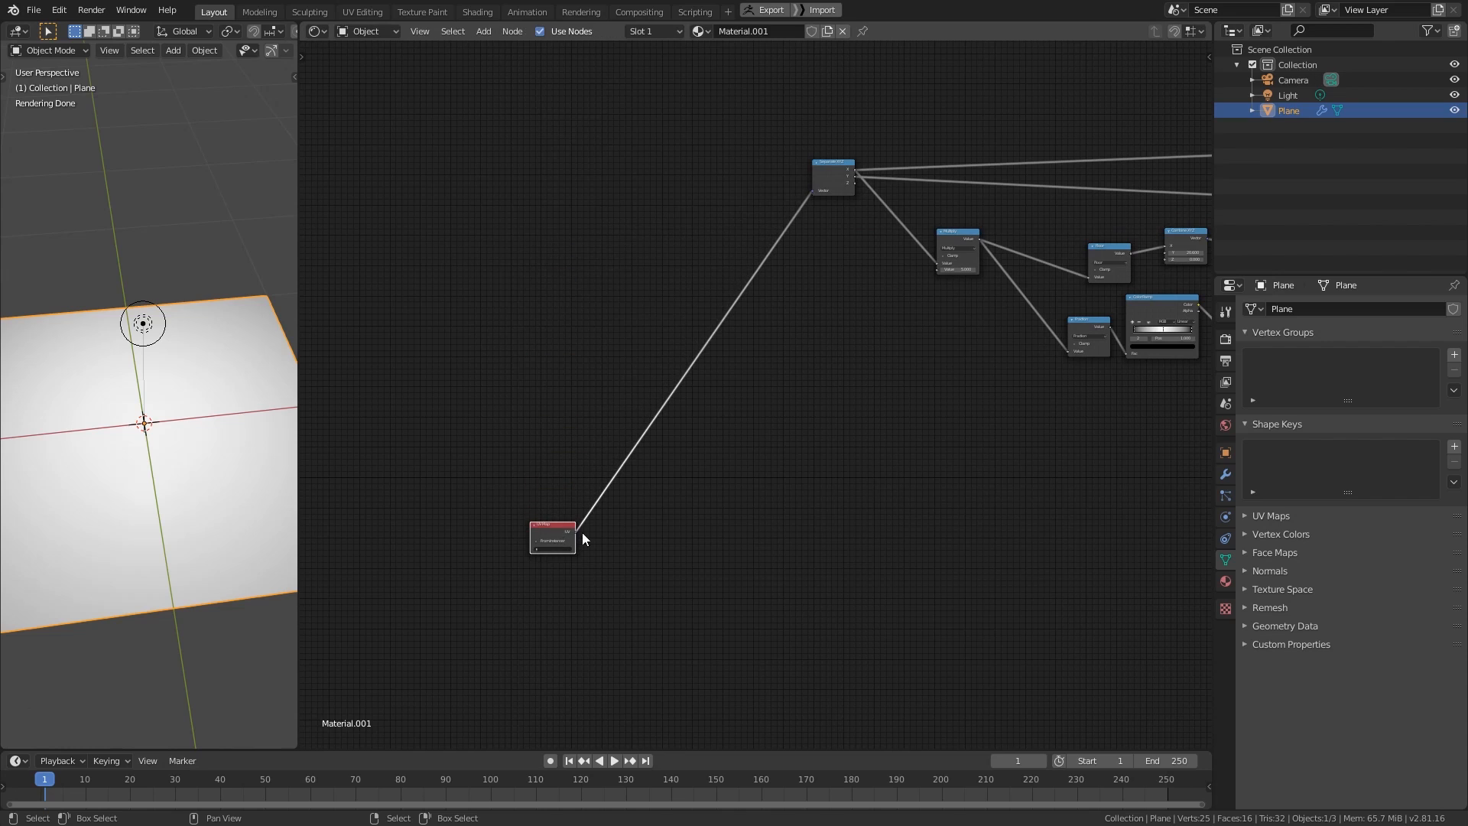
# - Add a Noise Texture driven by the UV Map's UV output and set it to 4D
pyautogui.moveTo(992, 571); pyautogui.dragTo(938, 526, button='middle')
pyautogui.scroll(4, 688, 504)
pyautogui.hotkey('shift', 'a')
pyautogui.moveTo(728, 462)
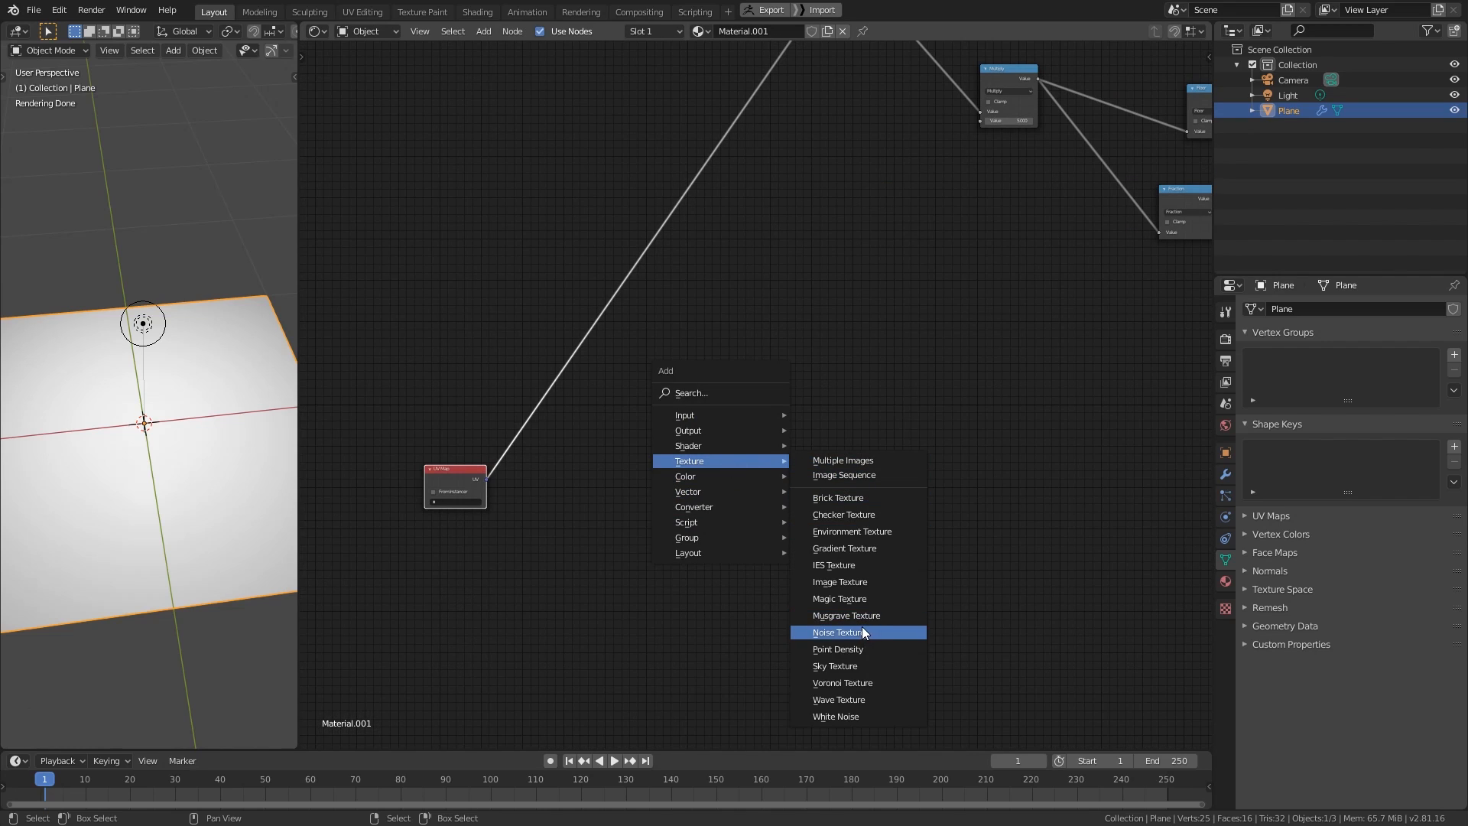
pyautogui.click(862, 632)
pyautogui.click(743, 483)
pyautogui.moveTo(486, 479); pyautogui.dragTo(744, 531)
pyautogui.scroll(4, 680, 503)
pyautogui.moveTo(680, 504); pyautogui.dragTo(618, 548, button='middle')
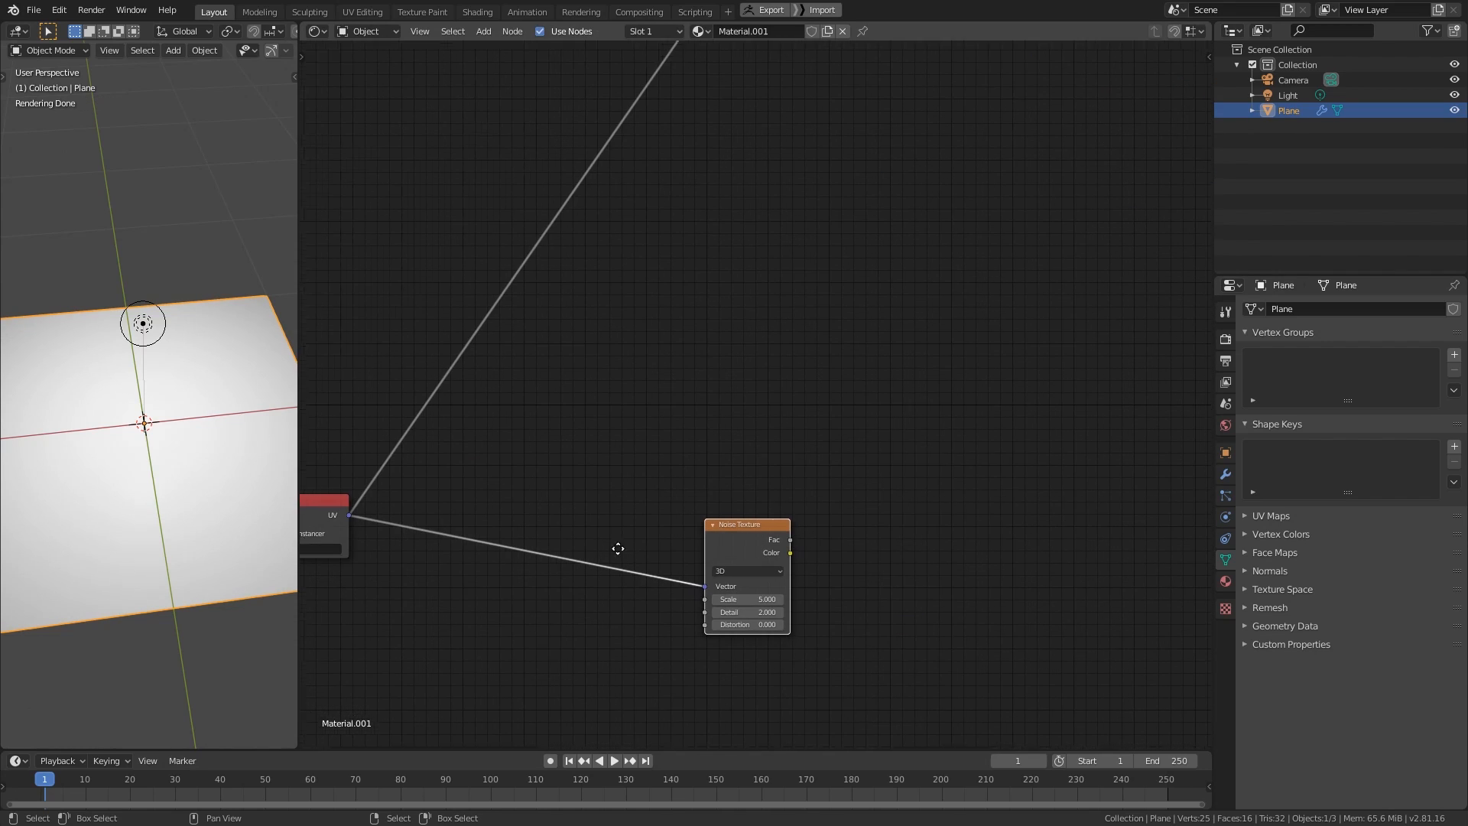
pyautogui.keyDown('ctrl'); pyautogui.scroll(-1, 760, 562); pyautogui.keyUp('ctrl')
pyautogui.press('g')
pyautogui.click(748, 557)
# - Add a vector math Subtract node with 0.5 on all three axes, fed by the noise Color output
pyautogui.moveTo(856, 546); pyautogui.dragTo(772, 537, button='middle')
pyautogui.hotkey('shift', 'a')
pyautogui.click(875, 673)
pyautogui.click(781, 454)
pyautogui.moveTo(686, 531); pyautogui.dragTo(782, 528)
# - Add a copy of the Subtract node after it and switch the copy's operation to Scale
pyautogui.click(824, 494)
pyautogui.click(811, 508)
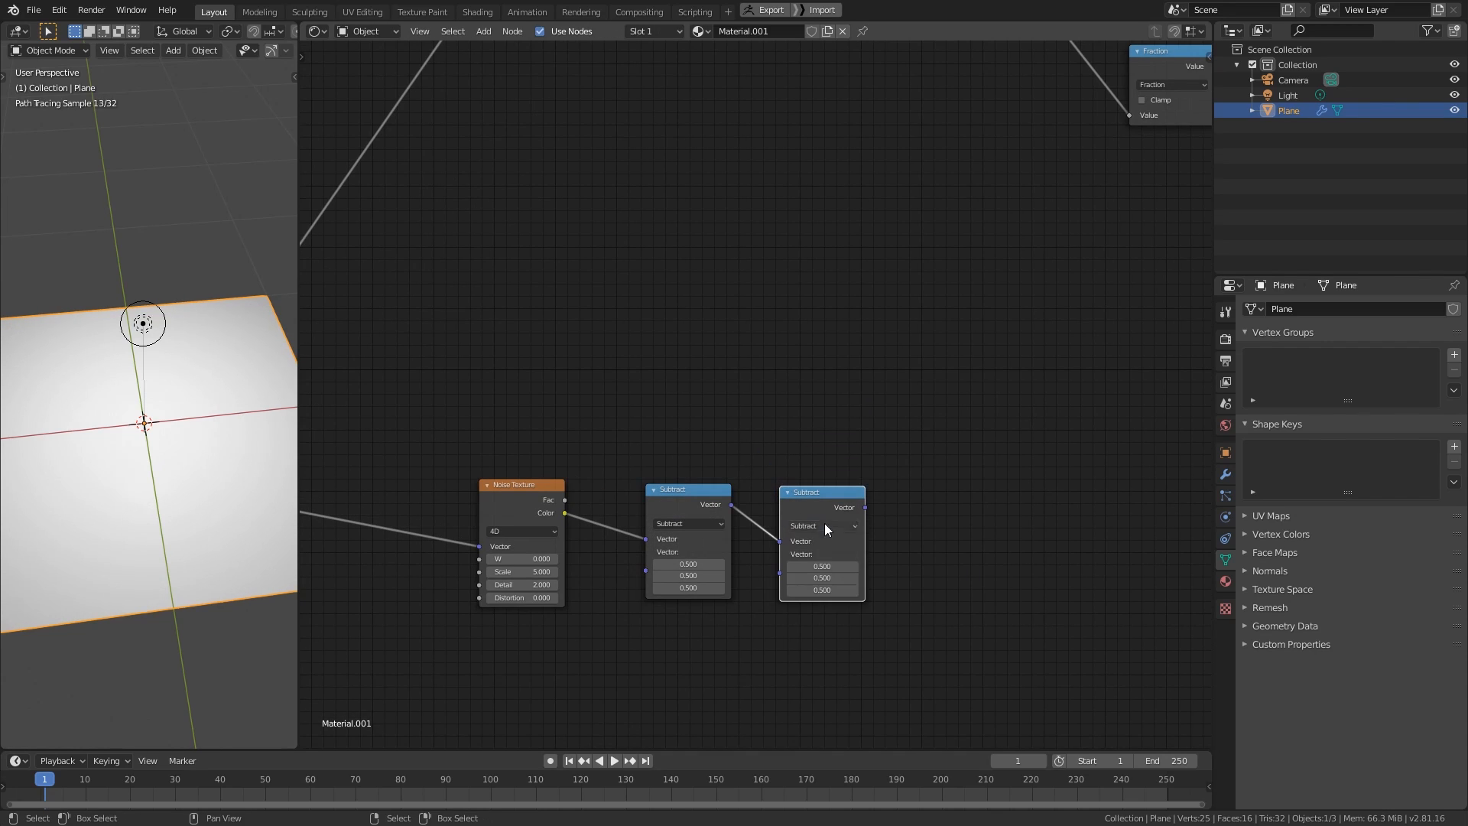
pyautogui.click(822, 526)
pyautogui.click(910, 581)
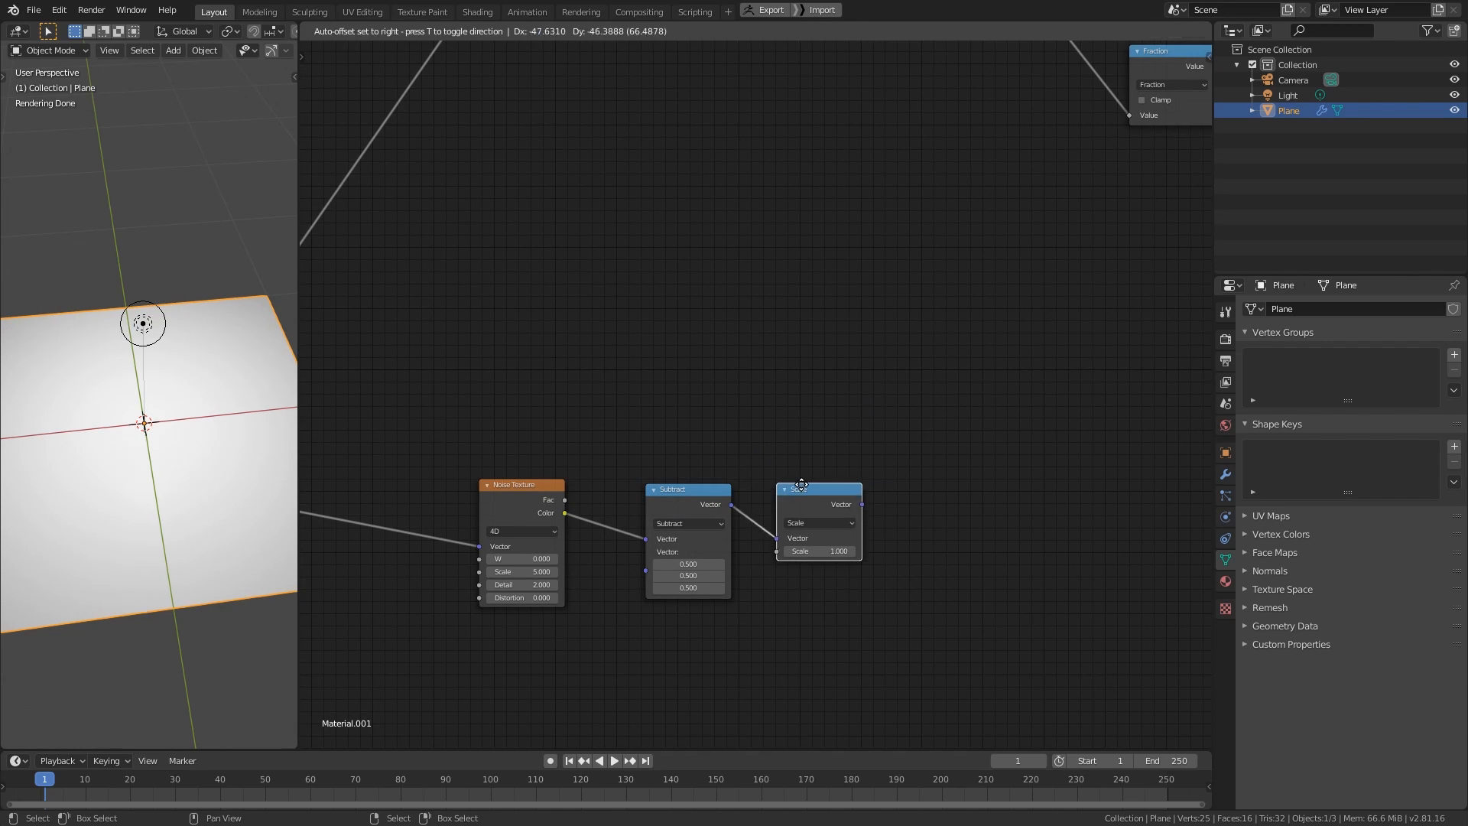
# - Add the original UV coordinates and the scaled noise vector together in a vector math Add node
pyautogui.moveTo(859, 468); pyautogui.dragTo(829, 492, button='middle')
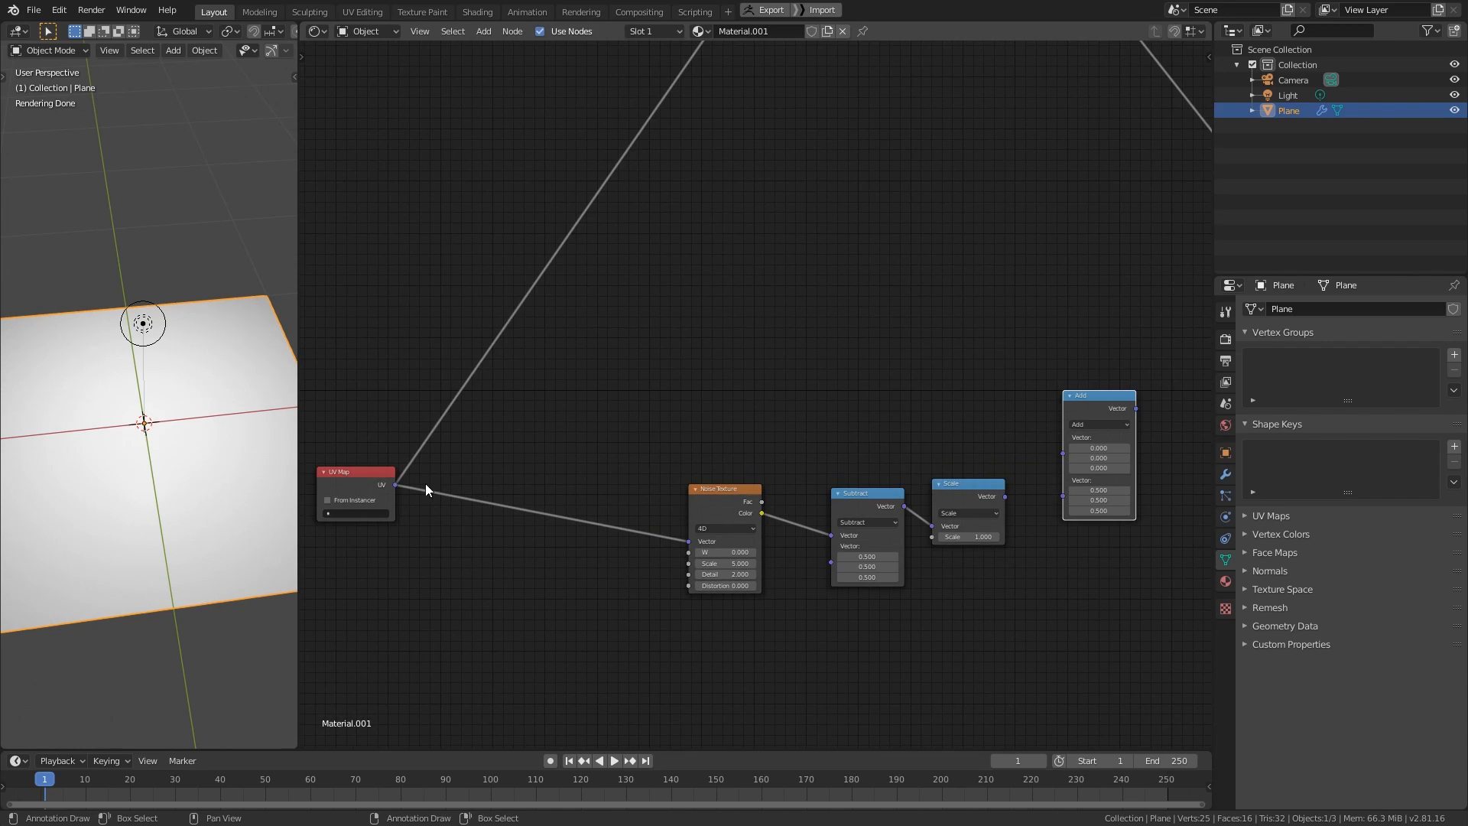
pyautogui.keyDown('alt'); pyautogui.moveTo(395, 484); pyautogui.dragTo(1133, 413, button='right'); pyautogui.keyUp('alt')
pyautogui.keyDown('alt'); pyautogui.moveTo(1001, 496); pyautogui.dragTo(1070, 466, button='right'); pyautogui.keyUp('alt')
pyautogui.moveTo(1097, 396); pyautogui.dragTo(1089, 413)
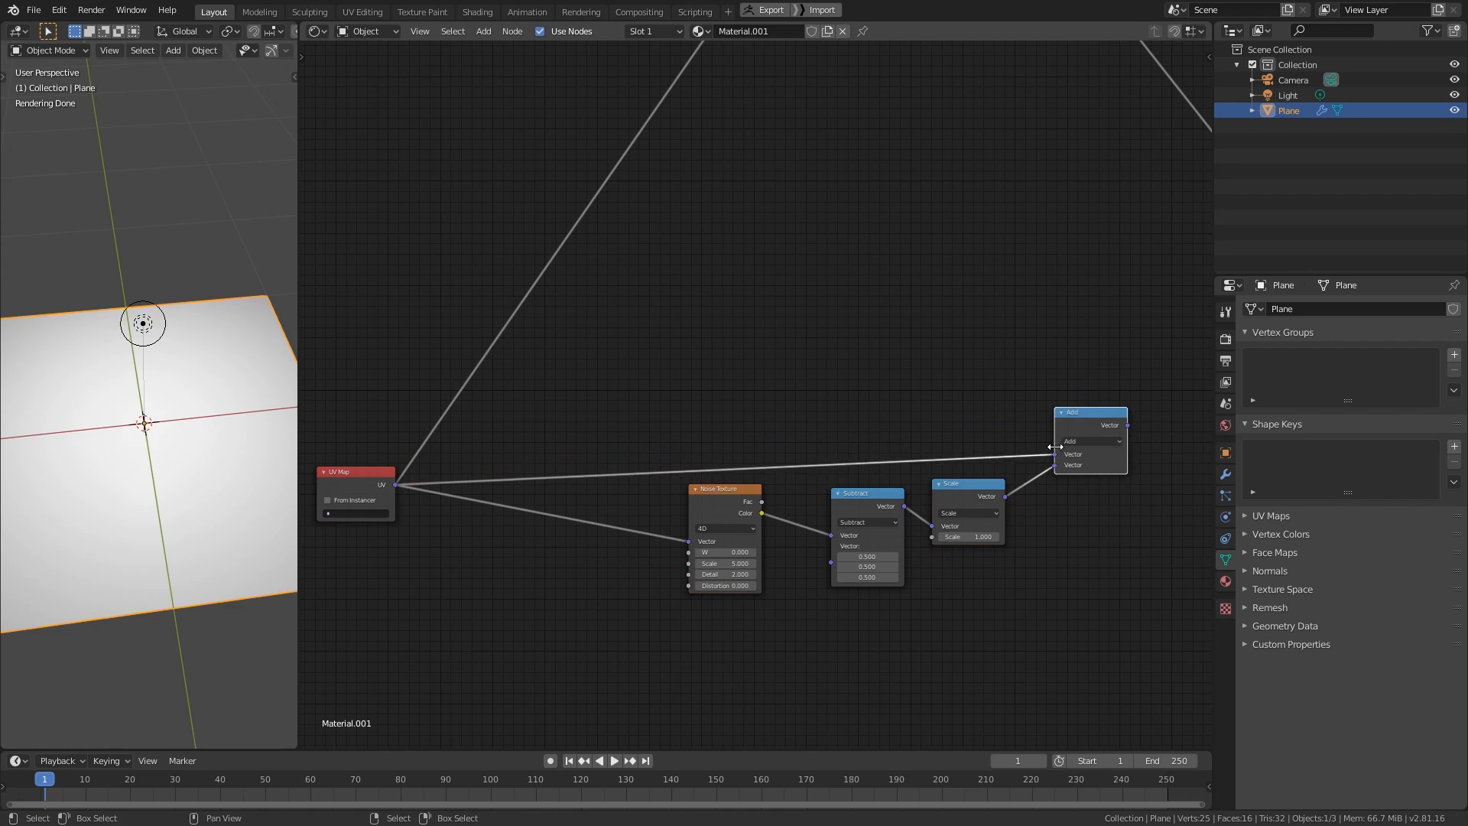
# - Insert a reroute on the UV links and group the noise, Subtract, Scale and Add nodes
pyautogui.keyDown('shift'); pyautogui.moveTo(591, 452); pyautogui.dragTo(592, 551, button='right'); pyautogui.keyUp('shift')
pyautogui.moveTo(586, 638); pyautogui.dragTo(1170, 342)
pyautogui.hotkey('ctrl', 'g')
# - Expose the noise W, Scale, Detail and Distortion and the vector Scale node's factor as group inputs
pyautogui.moveTo(423, 431); pyautogui.dragTo(384, 479)
pyautogui.scroll(6, 384, 479)
pyautogui.moveTo(918, 478); pyautogui.dragTo(652, 446)
pyautogui.moveTo(918, 495); pyautogui.dragTo(653, 464)
pyautogui.moveTo(918, 513); pyautogui.dragTo(652, 499)
pyautogui.scroll(-3, 688, 497)
pyautogui.moveTo(1058, 414); pyautogui.dragTo(540, 464)
# - Tidy the layout of the Group Input, Noise Texture and vector math nodes inside the group
pyautogui.moveTo(508, 390); pyautogui.dragTo(507, 444)
pyautogui.moveTo(798, 359); pyautogui.dragTo(780, 327)
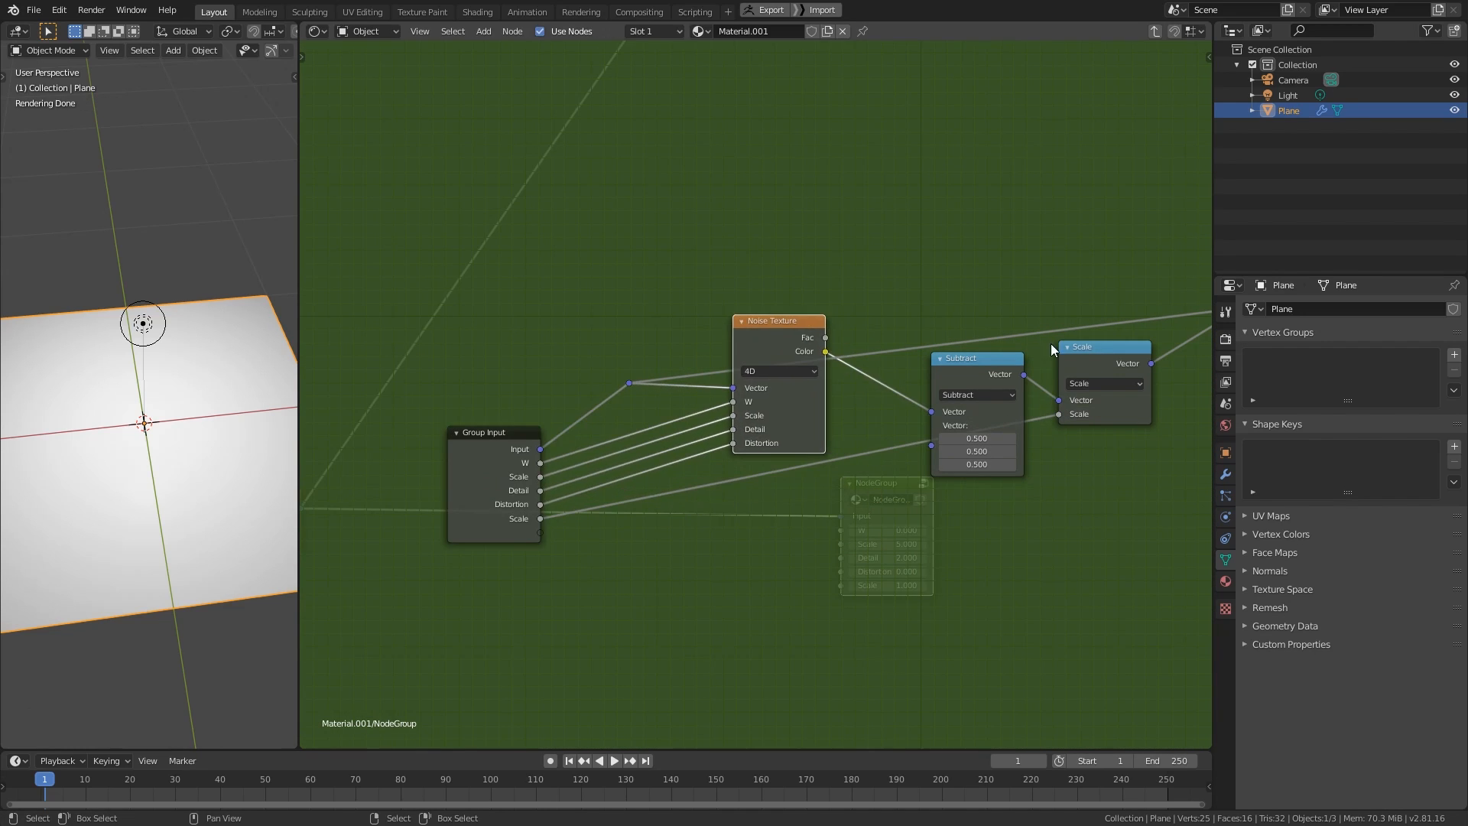
pyautogui.moveTo(1052, 351); pyautogui.dragTo(743, 414, button='middle')
pyautogui.moveTo(996, 334); pyautogui.dragTo(1039, 400)
pyautogui.moveTo(948, 329); pyautogui.dragTo(939, 365)
pyautogui.moveTo(1082, 390); pyautogui.dragTo(1104, 337)
pyautogui.moveTo(764, 376); pyautogui.dragTo(1086, 367, button='middle')
# - Rename the group's first input to Vector and its last Scale input to Strength
pyautogui.press('n')
pyautogui.doubleClick(1078, 92)
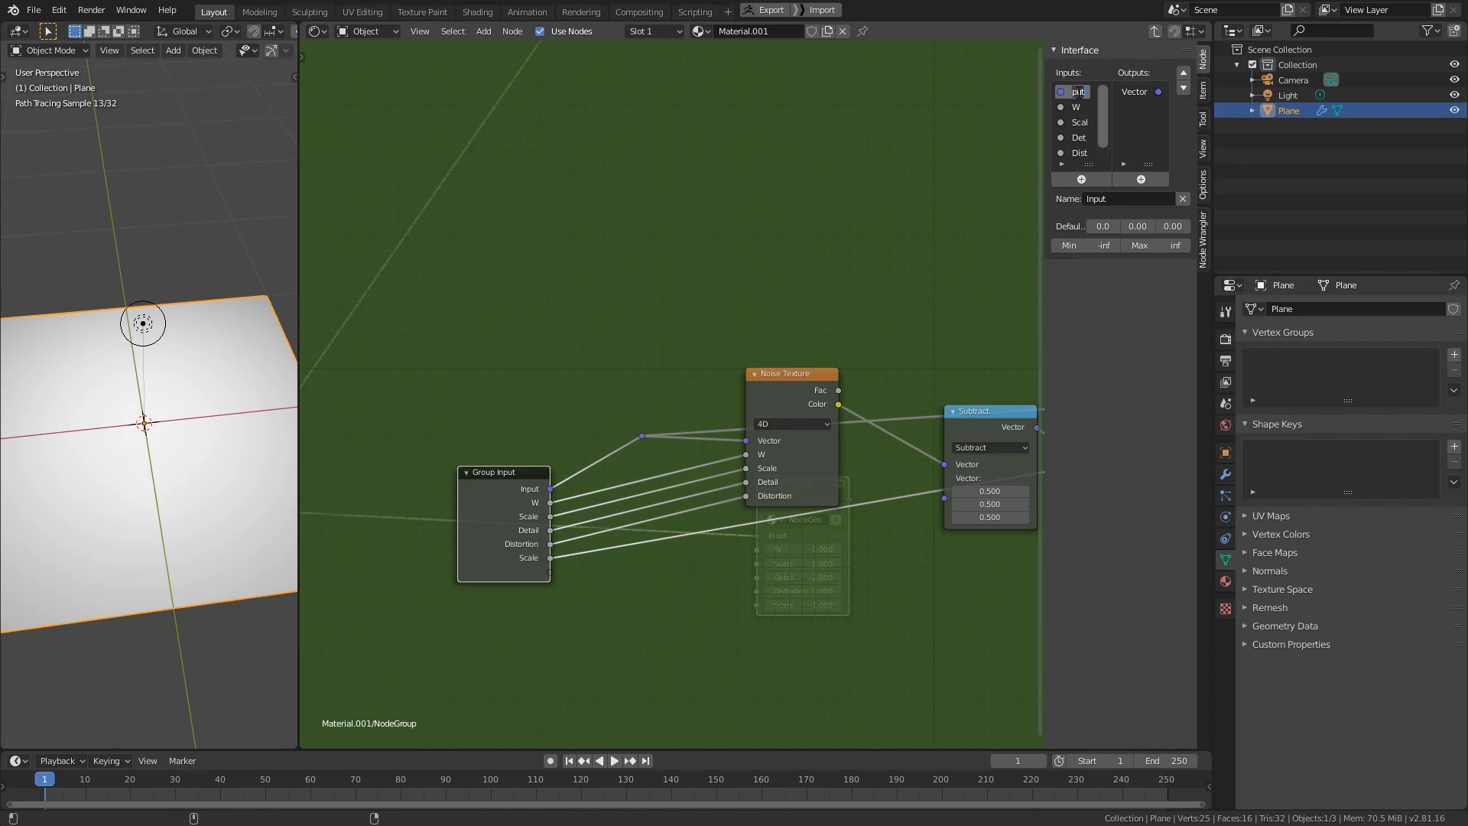
pyautogui.moveTo(726, 507); pyautogui.dragTo(623, 507, button='middle')
pyautogui.scroll(-1, 1086, 156)
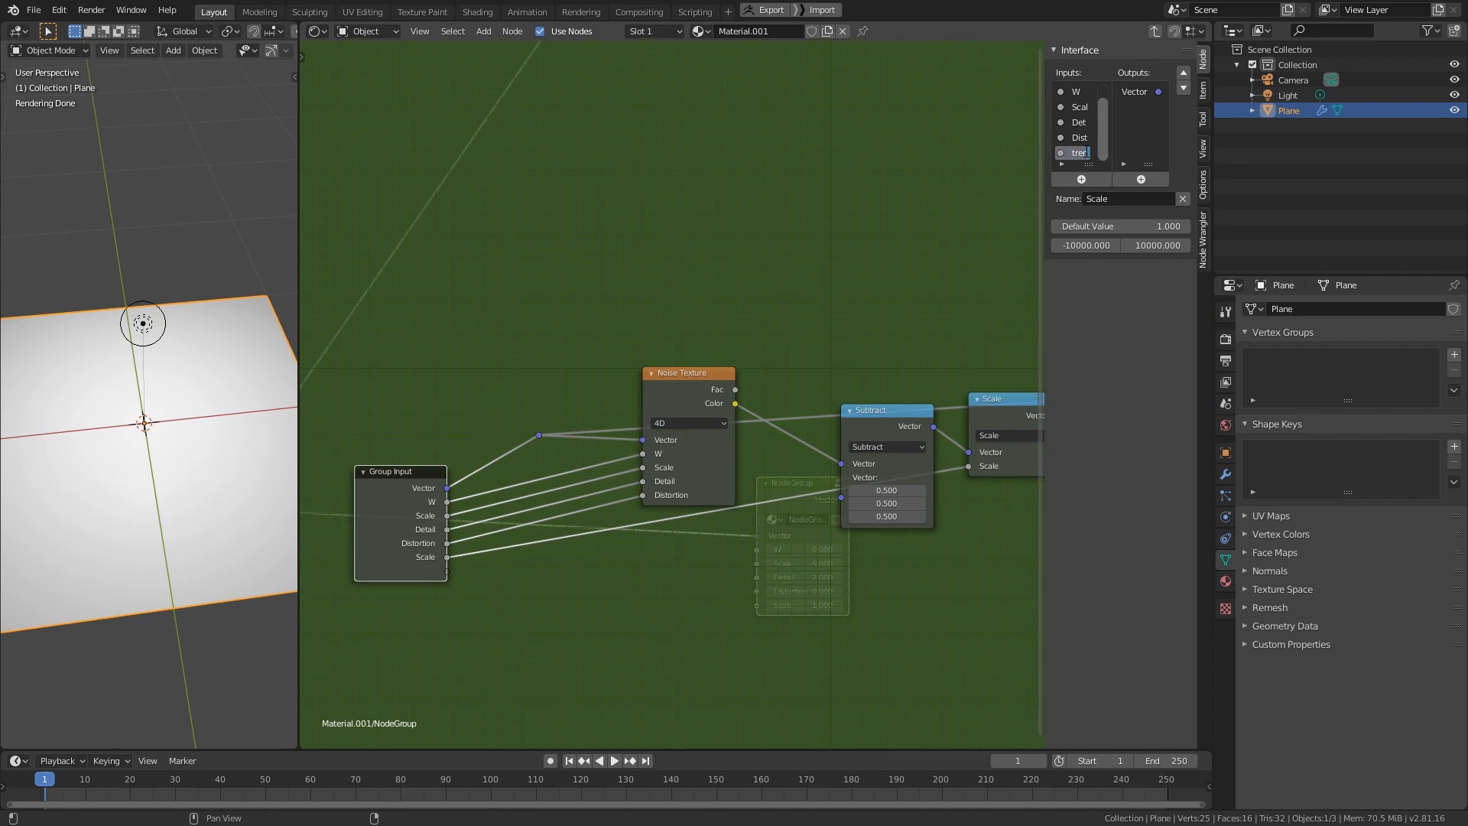
pyautogui.moveTo(1045, 177); pyautogui.dragTo(918, 172)
pyautogui.moveTo(623, 224); pyautogui.dragTo(711, 191, button='middle')
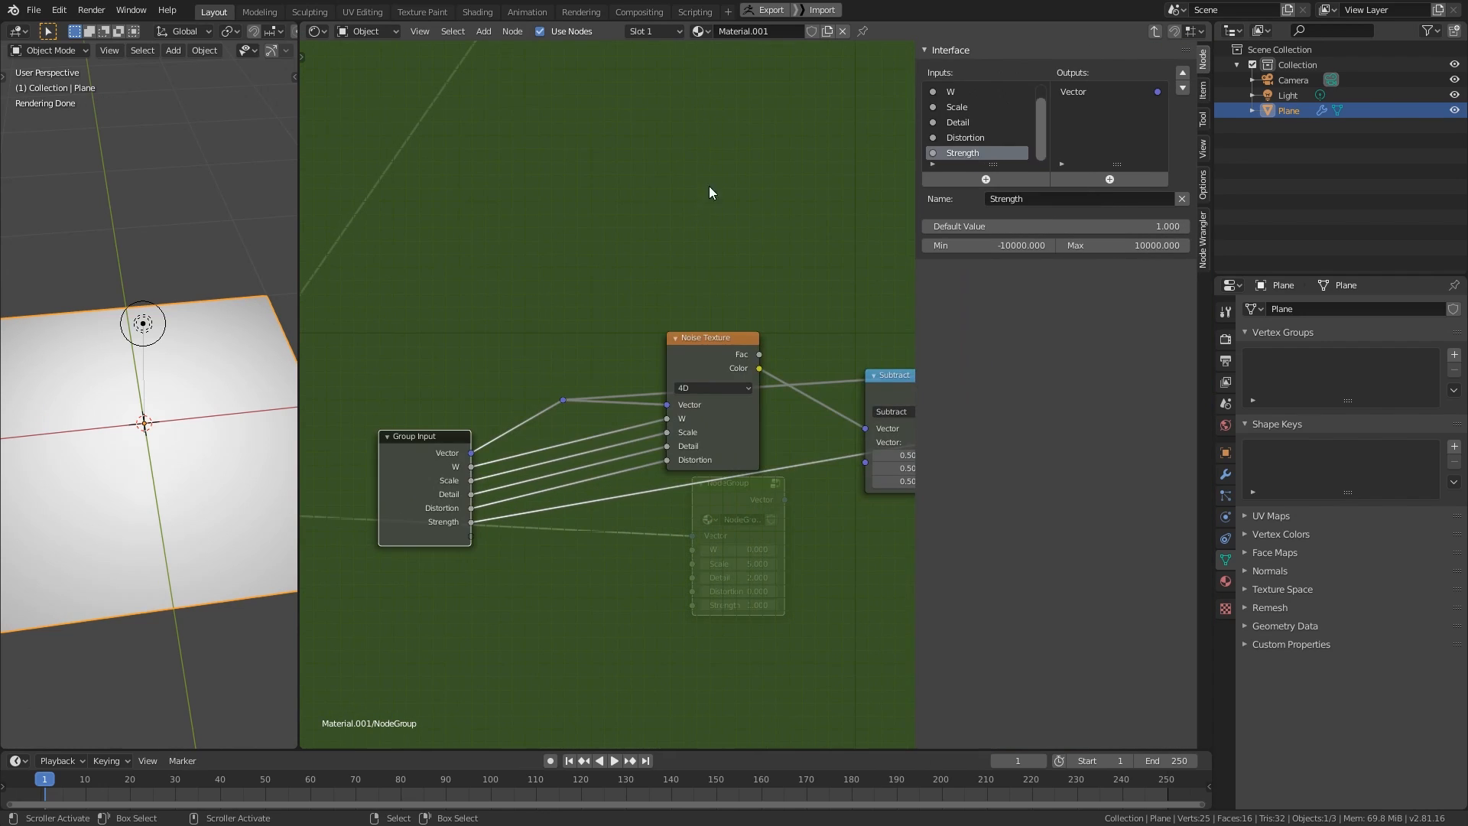
# - Leave the group, name it "Space warp", and position its node beside the UV Map
pyautogui.press('Tab')
pyautogui.press('n')
pyautogui.click(893, 505)
pyautogui.write('Space warp')
pyautogui.moveTo(904, 479); pyautogui.dragTo(734, 479)
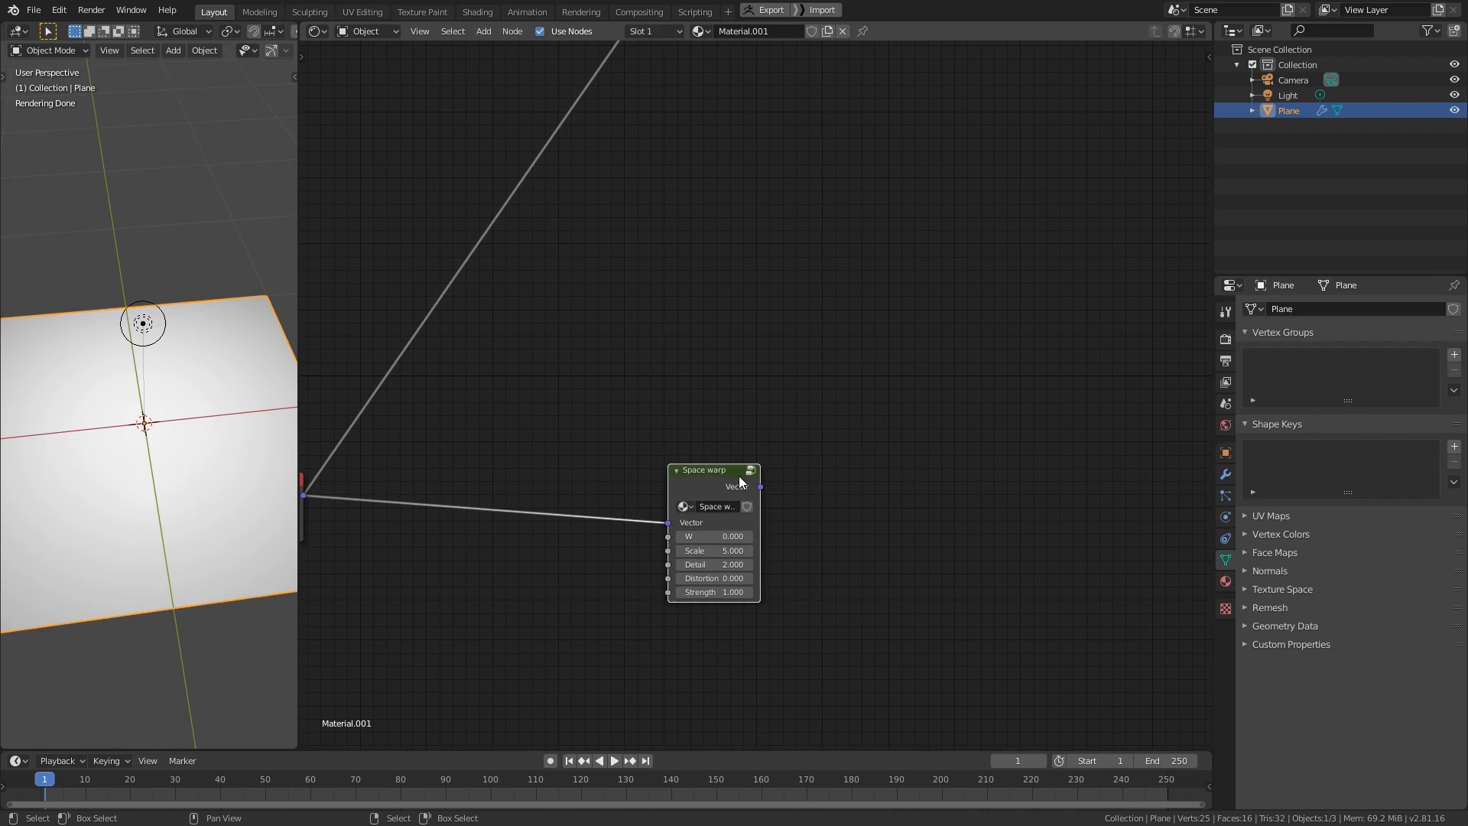
pyautogui.moveTo(763, 520); pyautogui.dragTo(899, 490, button='middle')
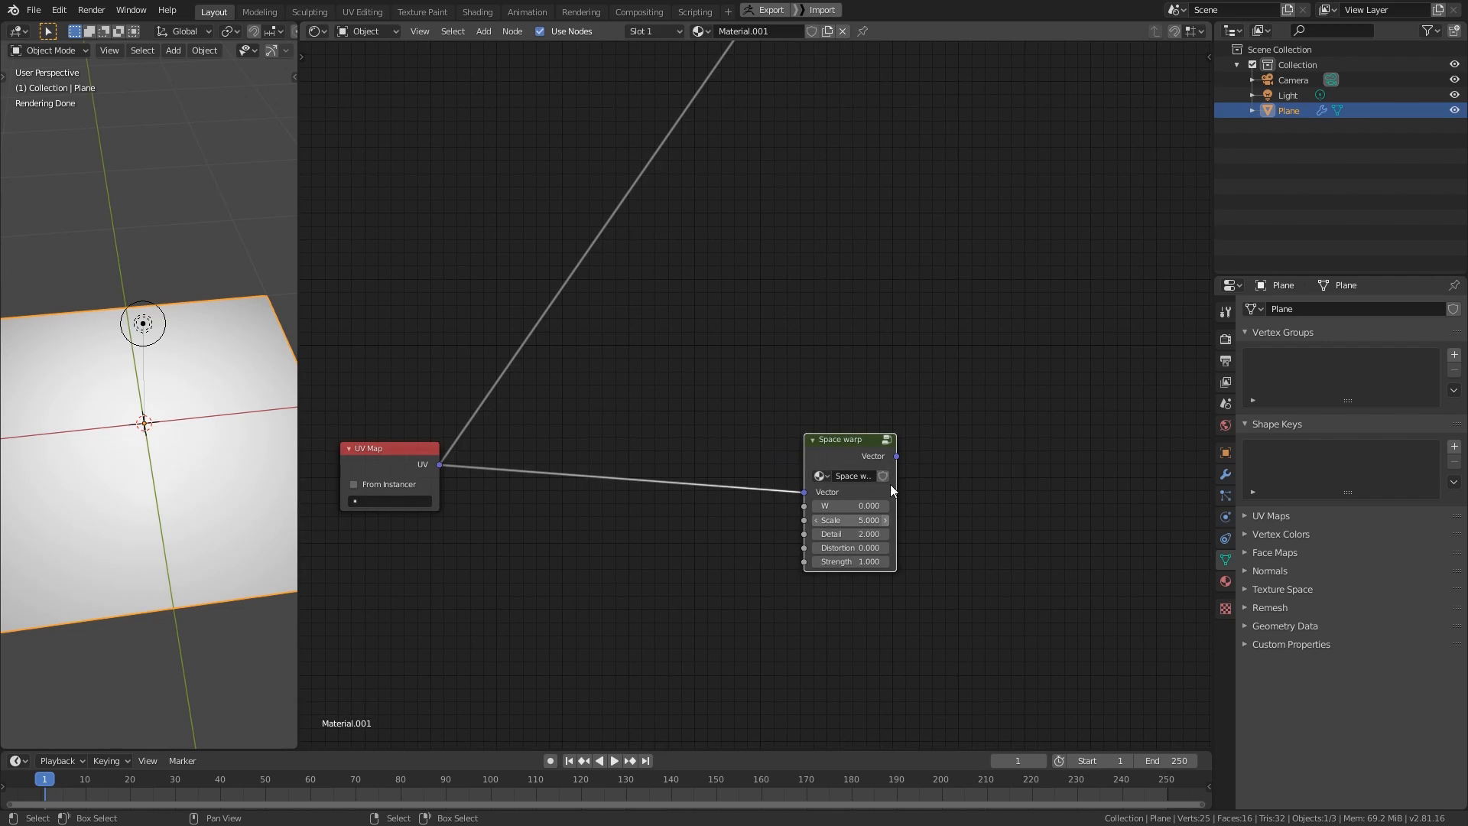
pyautogui.moveTo(888, 437); pyautogui.dragTo(763, 476)
pyautogui.moveTo(861, 508); pyautogui.dragTo(779, 514, button='middle')
pyautogui.scroll(1, 818, 489)
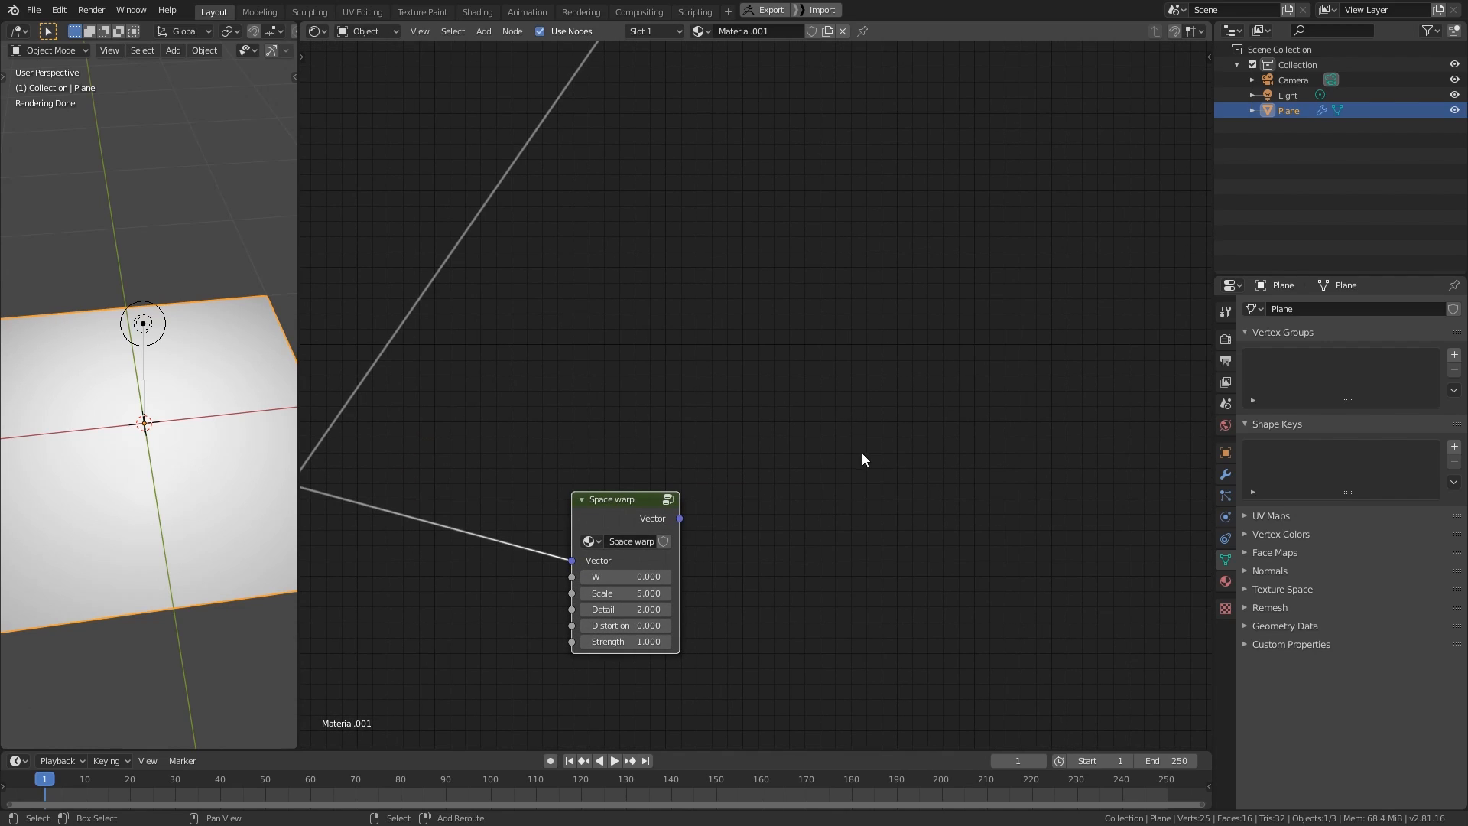
pyautogui.hotkey('shift', 'a')
pyautogui.moveTo(834, 419)
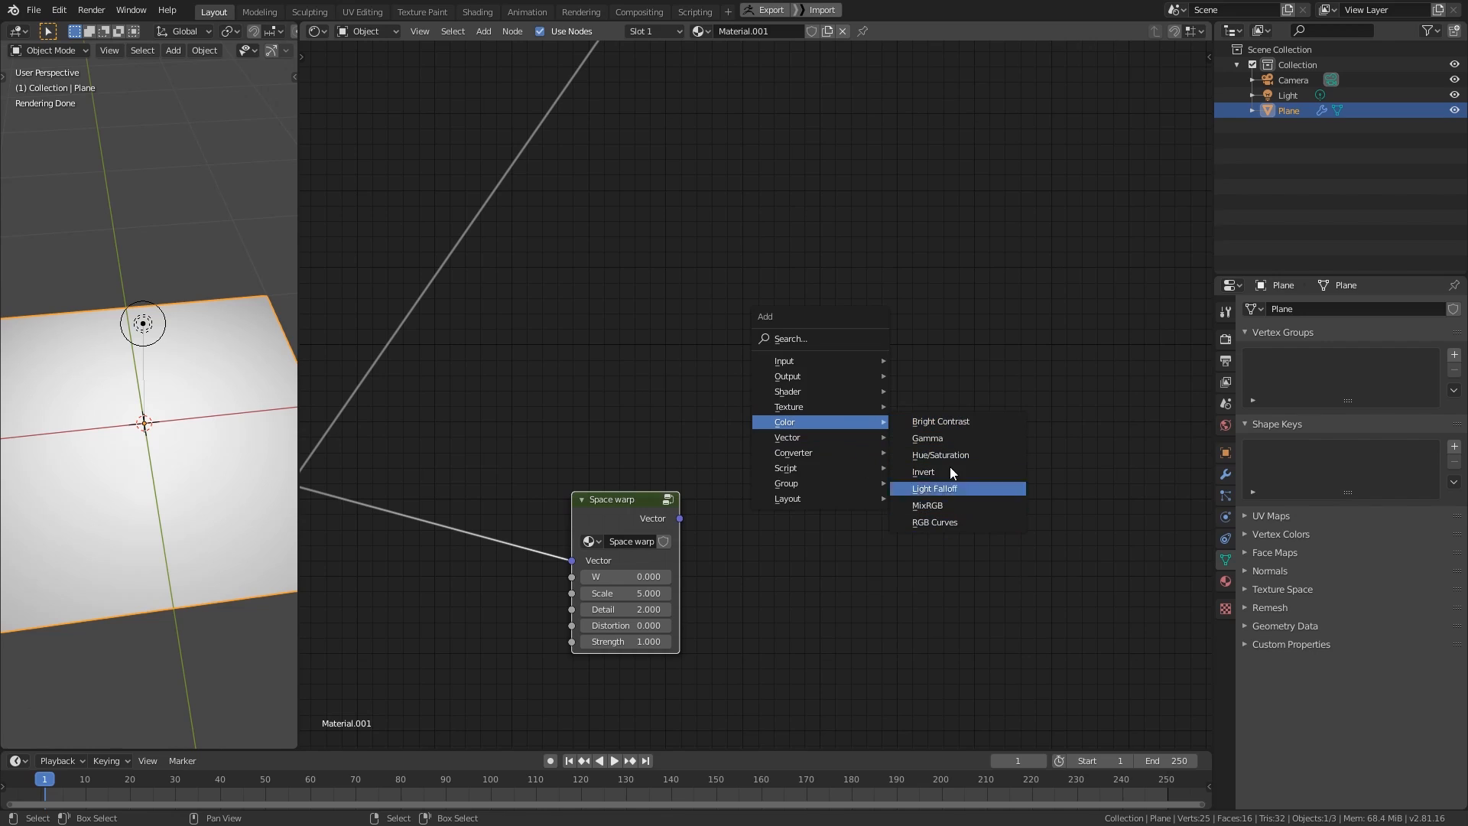
pyautogui.click(922, 578)
pyautogui.rightClick(933, 448)
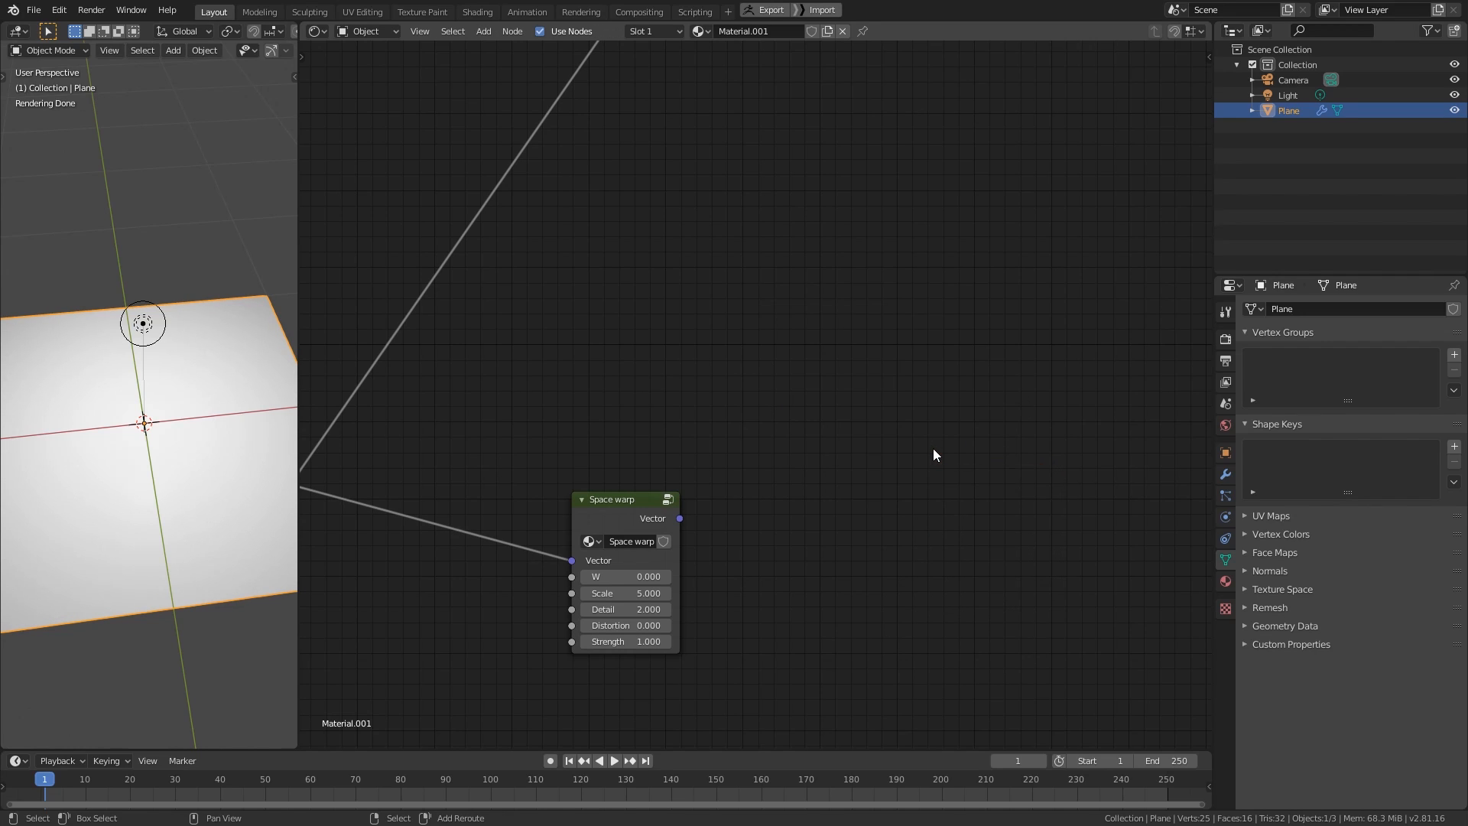
# - Feed the Space warp vector into a new Voronoi Texture with Scale 8.5 and preview its Distance output
pyautogui.hotkey('shift', 'a')
pyautogui.moveTo(934, 449)
pyautogui.click(1012, 670)
pyautogui.click(841, 356)
pyautogui.moveTo(679, 518); pyautogui.dragTo(845, 488)
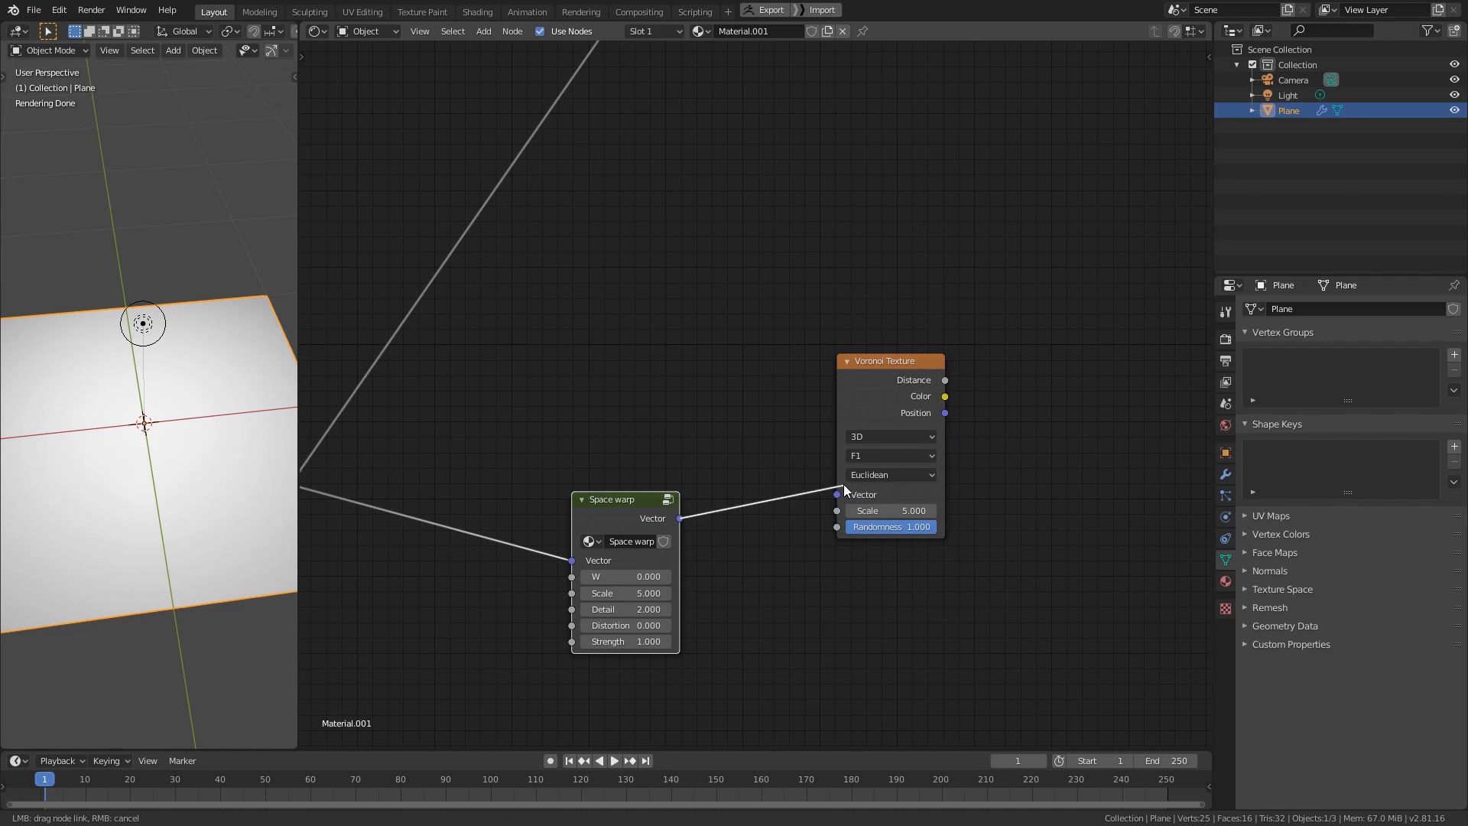
pyautogui.keyDown('ctrl'); pyautogui.keyDown('shift'); pyautogui.click(905, 376); pyautogui.keyUp('shift'); pyautogui.keyUp('ctrl')
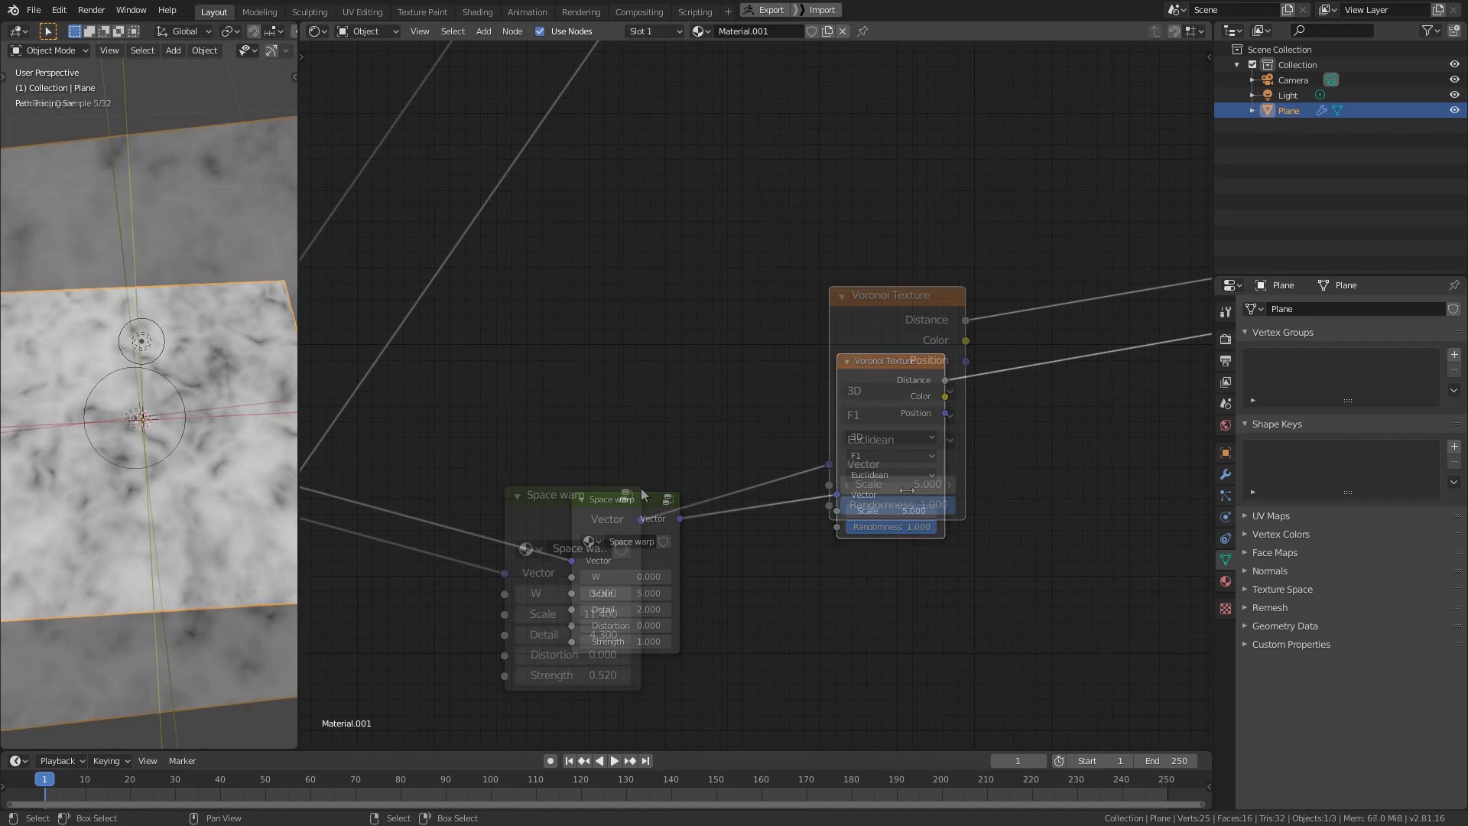
pyautogui.moveTo(897, 484); pyautogui.dragTo(924, 484)
# - Insert a ColorRamp after the Voronoi Distance output, with a white stop near the start and a black stop at 0.641
pyautogui.moveTo(1156, 333); pyautogui.dragTo(868, 371, button='middle')
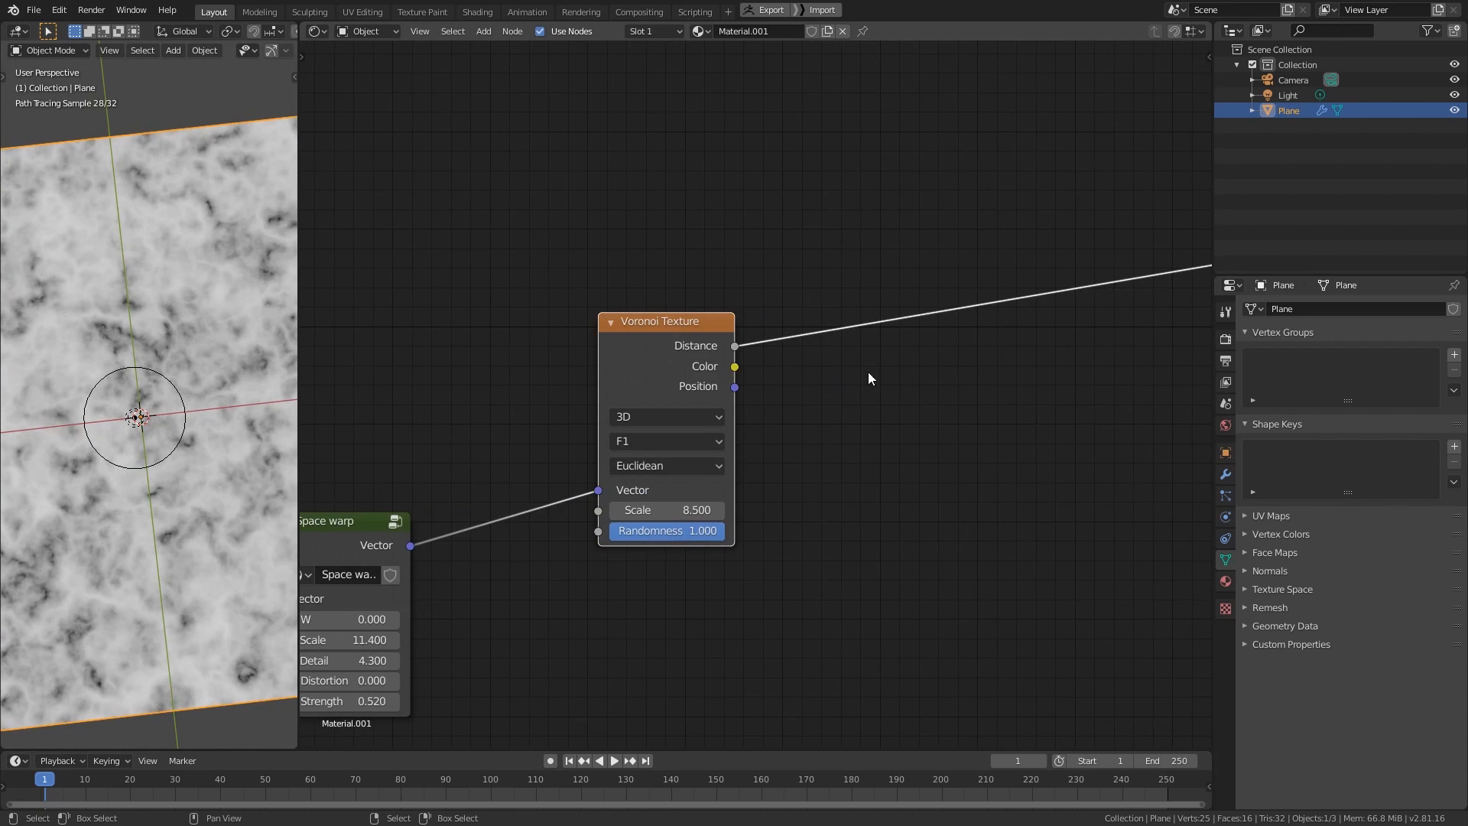
pyautogui.hotkey('shift', 'a')
pyautogui.moveTo(841, 441)
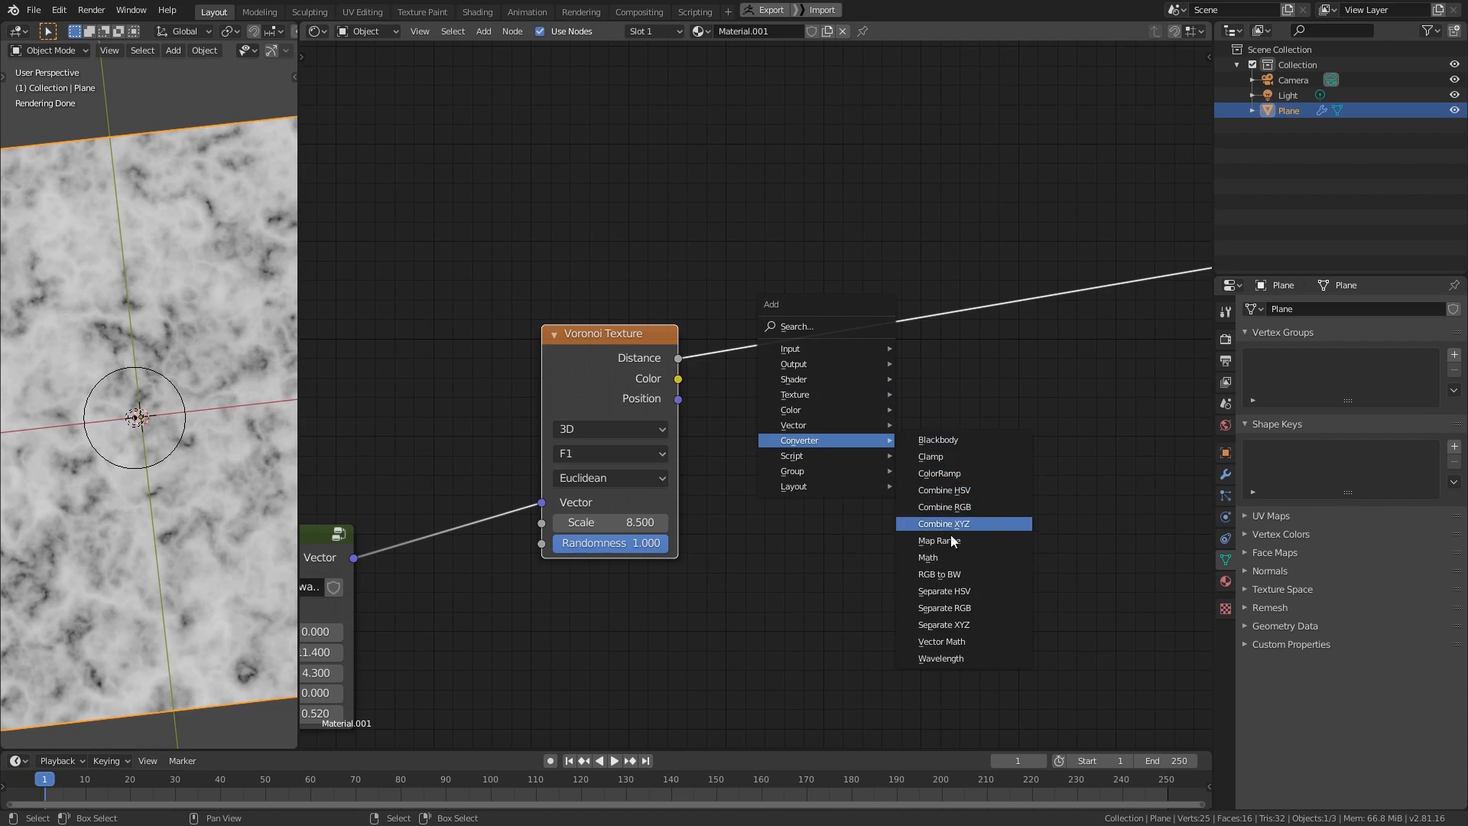
pyautogui.click(938, 478)
pyautogui.click(742, 258)
pyautogui.moveTo(772, 374)
pyautogui.mouseDown()
pyautogui.moveTo(890, 375)
pyautogui.moveTo(771, 373)
pyautogui.mouseUp()
pyautogui.moveTo(896, 374); pyautogui.dragTo(910, 372)
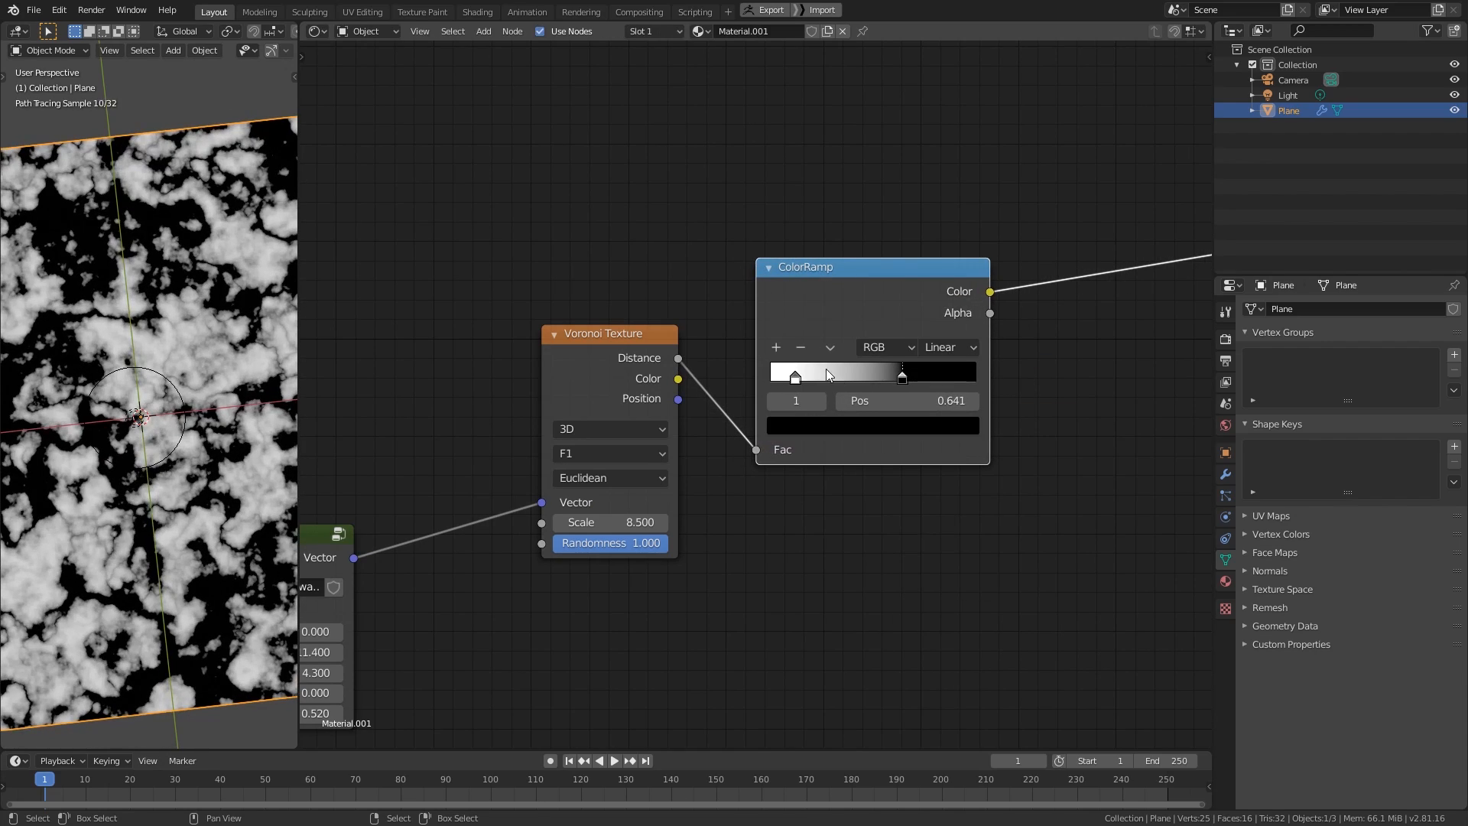
pyautogui.moveTo(797, 376); pyautogui.dragTo(781, 377)
pyautogui.moveTo(902, 376)
pyautogui.mouseDown()
pyautogui.moveTo(916, 378)
pyautogui.moveTo(902, 378)
pyautogui.mouseUp()
# - Move the new ColorRamp farther along its output link, away from the Voronoi Texture
pyautogui.moveTo(221, 367)
pyautogui.mouseDown(button='middle')
pyautogui.moveTo(234, 406)
pyautogui.moveTo(180, 438)
pyautogui.moveTo(210, 442)
pyautogui.moveTo(190, 452)
pyautogui.moveTo(211, 358)
pyautogui.mouseUp(button='middle')
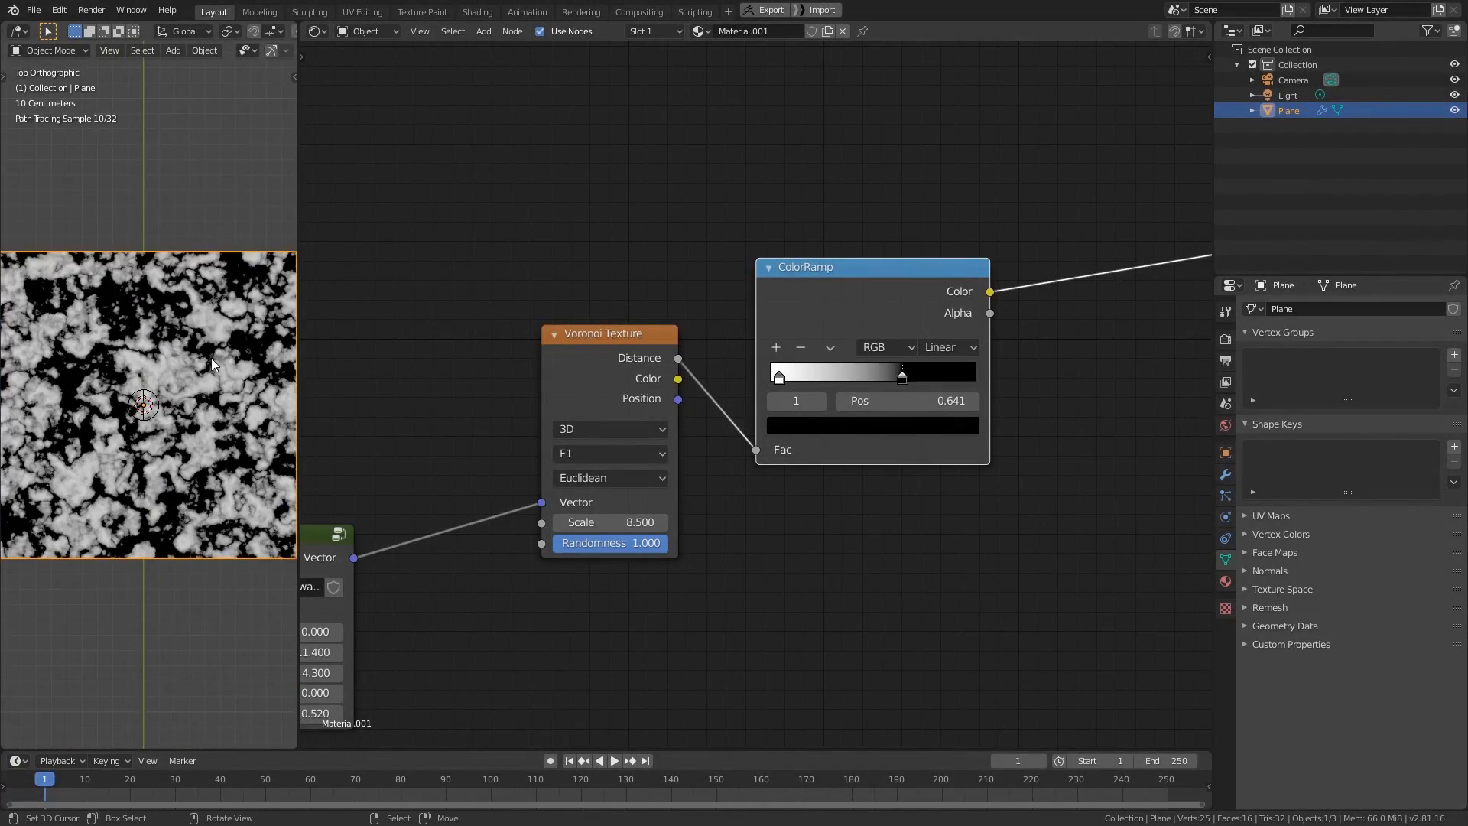
pyautogui.scroll(-1, 968, 278)
pyautogui.scroll(-6, 968, 278)
pyautogui.moveTo(1097, 246); pyautogui.dragTo(796, 330, button='middle')
pyautogui.scroll(-1, 776, 397)
pyautogui.press('g')
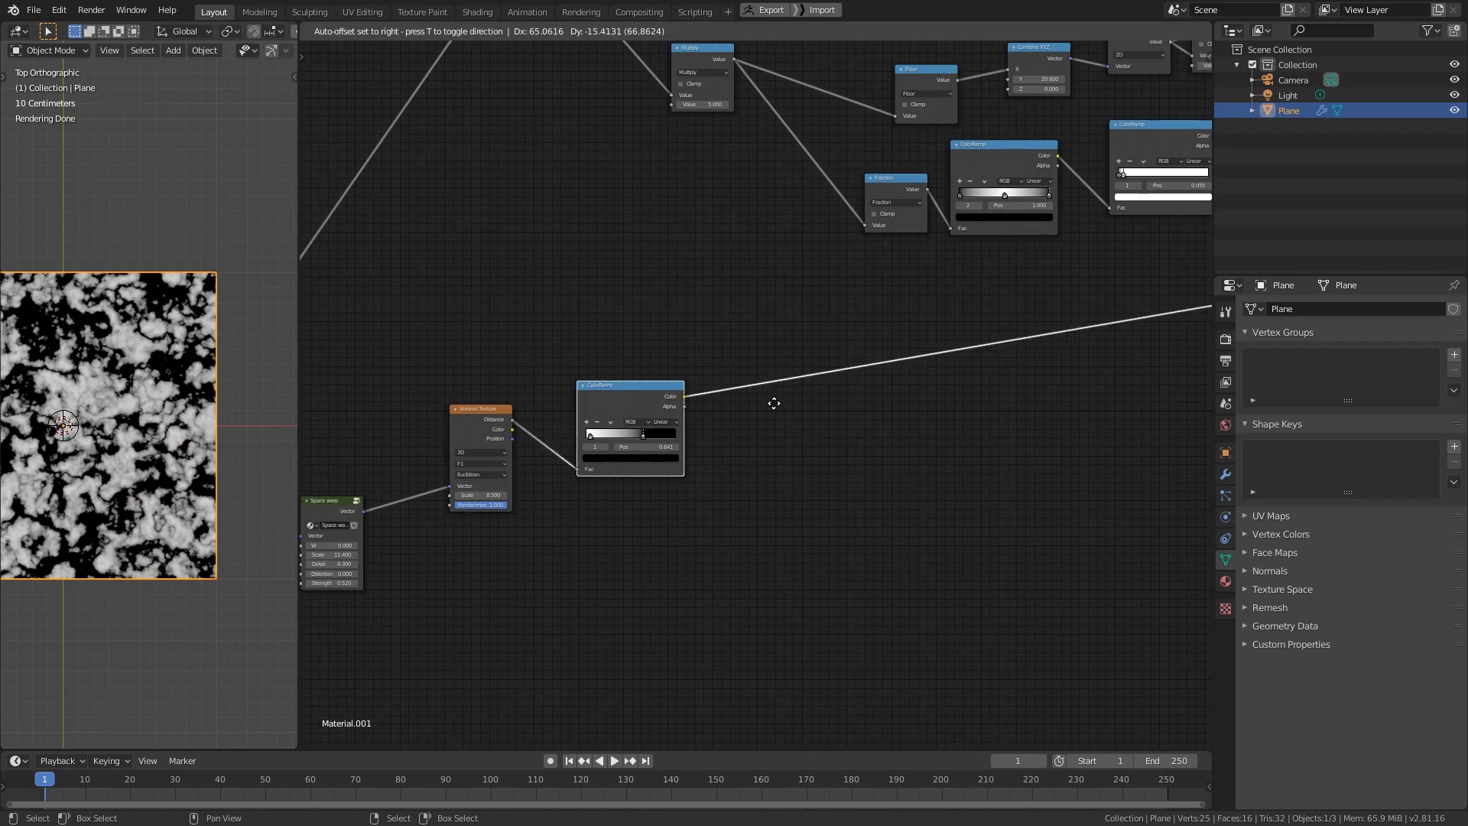
pyautogui.click(1064, 425)
pyautogui.moveTo(1078, 420); pyautogui.dragTo(614, 417, button='middle')
pyautogui.scroll(-2, 613, 416)
pyautogui.moveTo(452, 418); pyautogui.dragTo(563, 442)
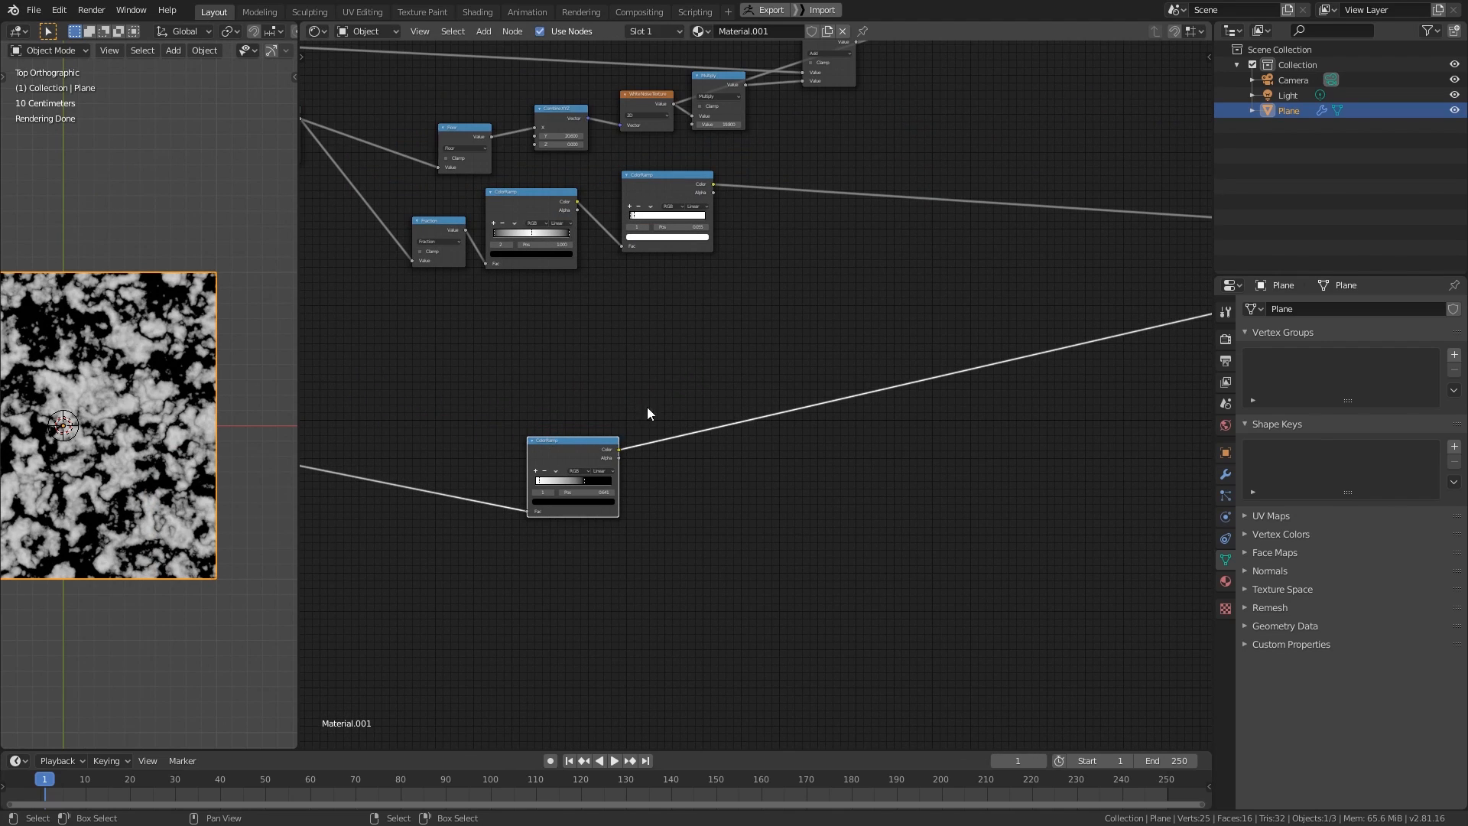
# - Insert a MixRGB node after the new ColorRamp and route the ramp's Color into its Fac input
pyautogui.moveTo(1046, 344); pyautogui.dragTo(635, 349, button='middle')
pyautogui.moveTo(936, 281); pyautogui.dragTo(628, 370, button='middle')
pyautogui.moveTo(807, 413); pyautogui.dragTo(1034, 426, button='middle')
pyautogui.hotkey('shift', 'a')
pyautogui.moveTo(641, 428)
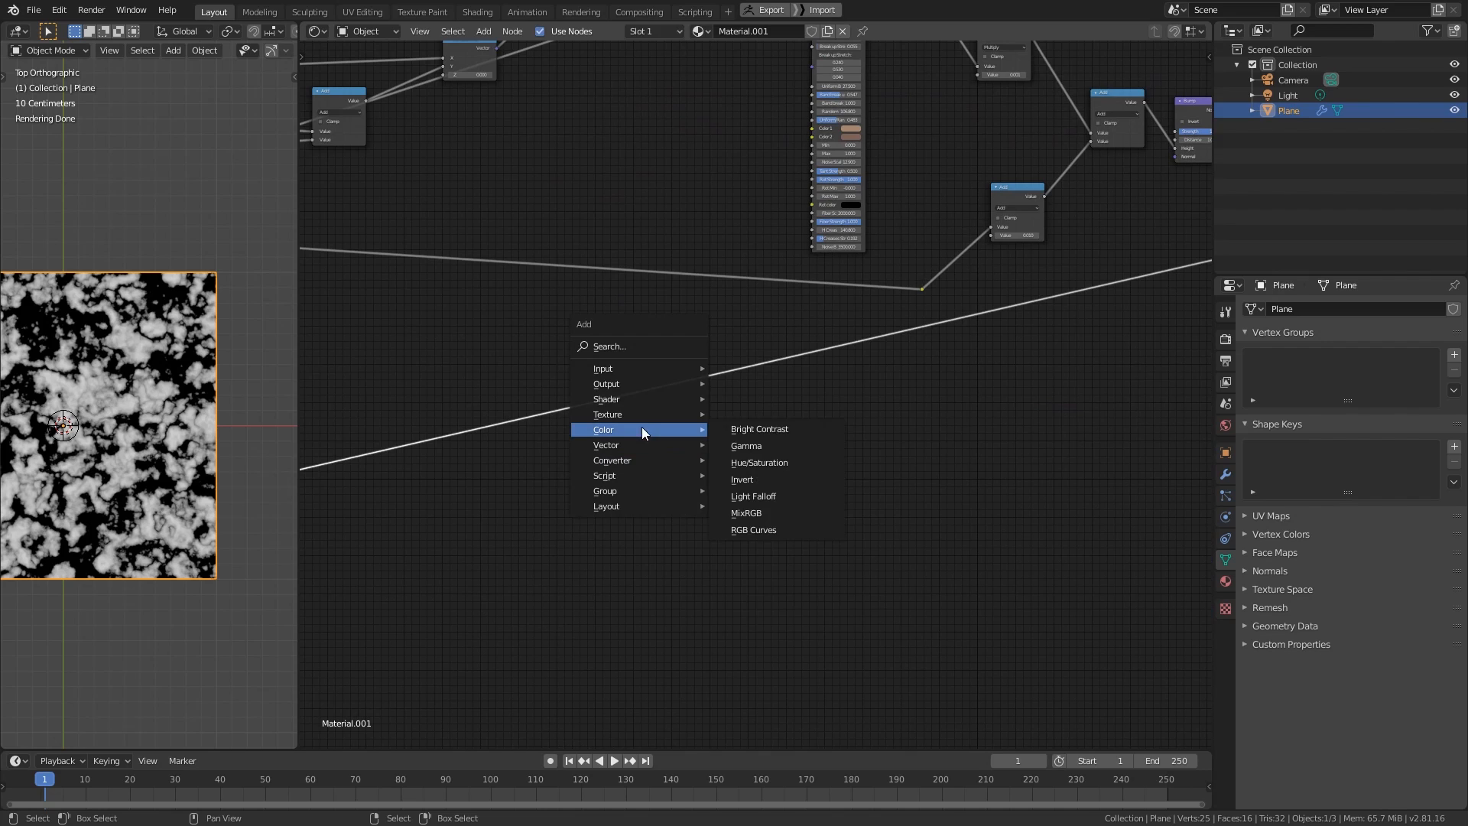
pyautogui.click(760, 512)
pyautogui.click(454, 420)
pyautogui.scroll(4, 734, 554)
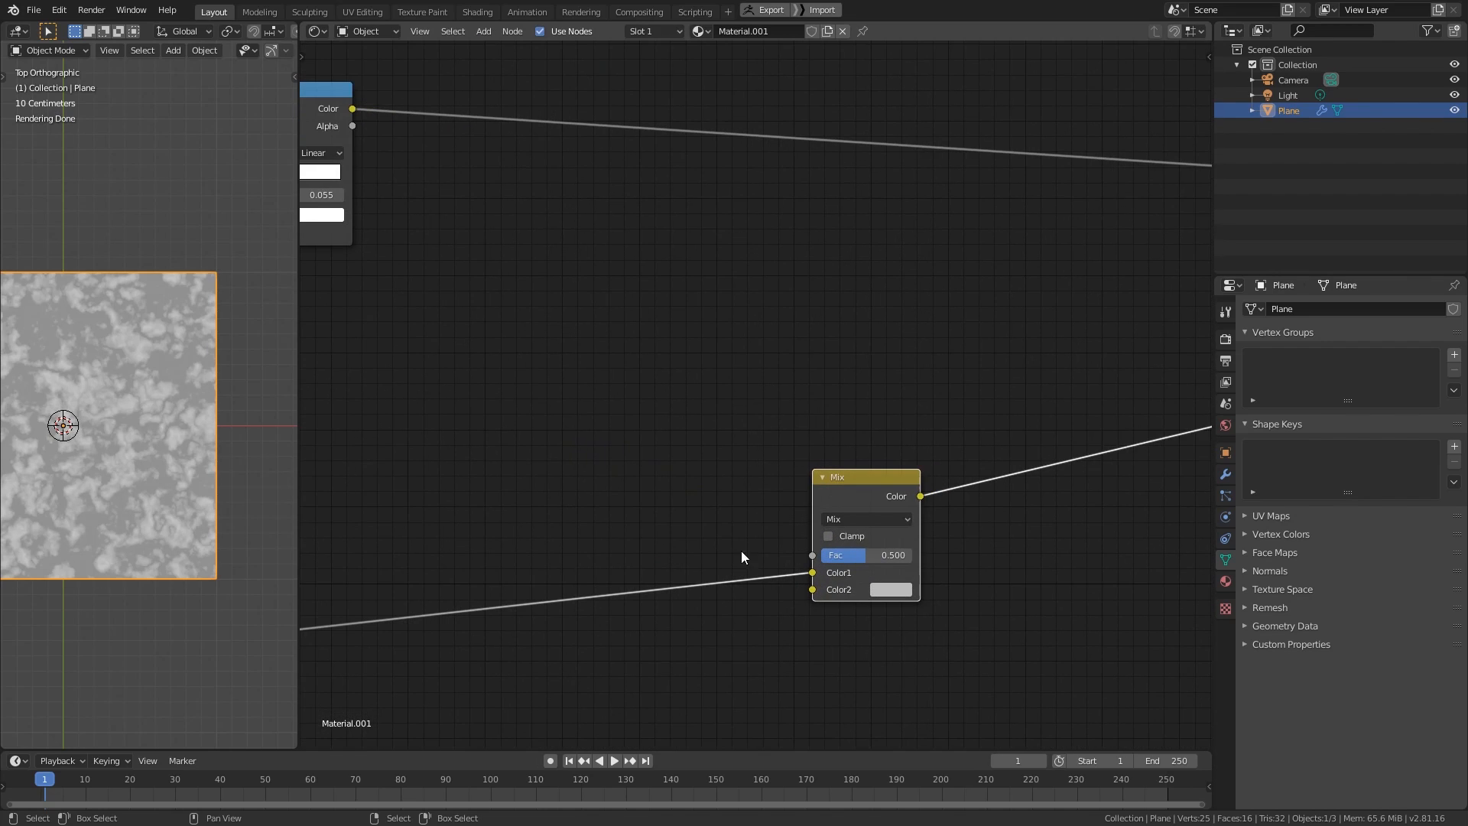
pyautogui.moveTo(810, 573); pyautogui.dragTo(812, 556)
pyautogui.moveTo(837, 488); pyautogui.dragTo(840, 576)
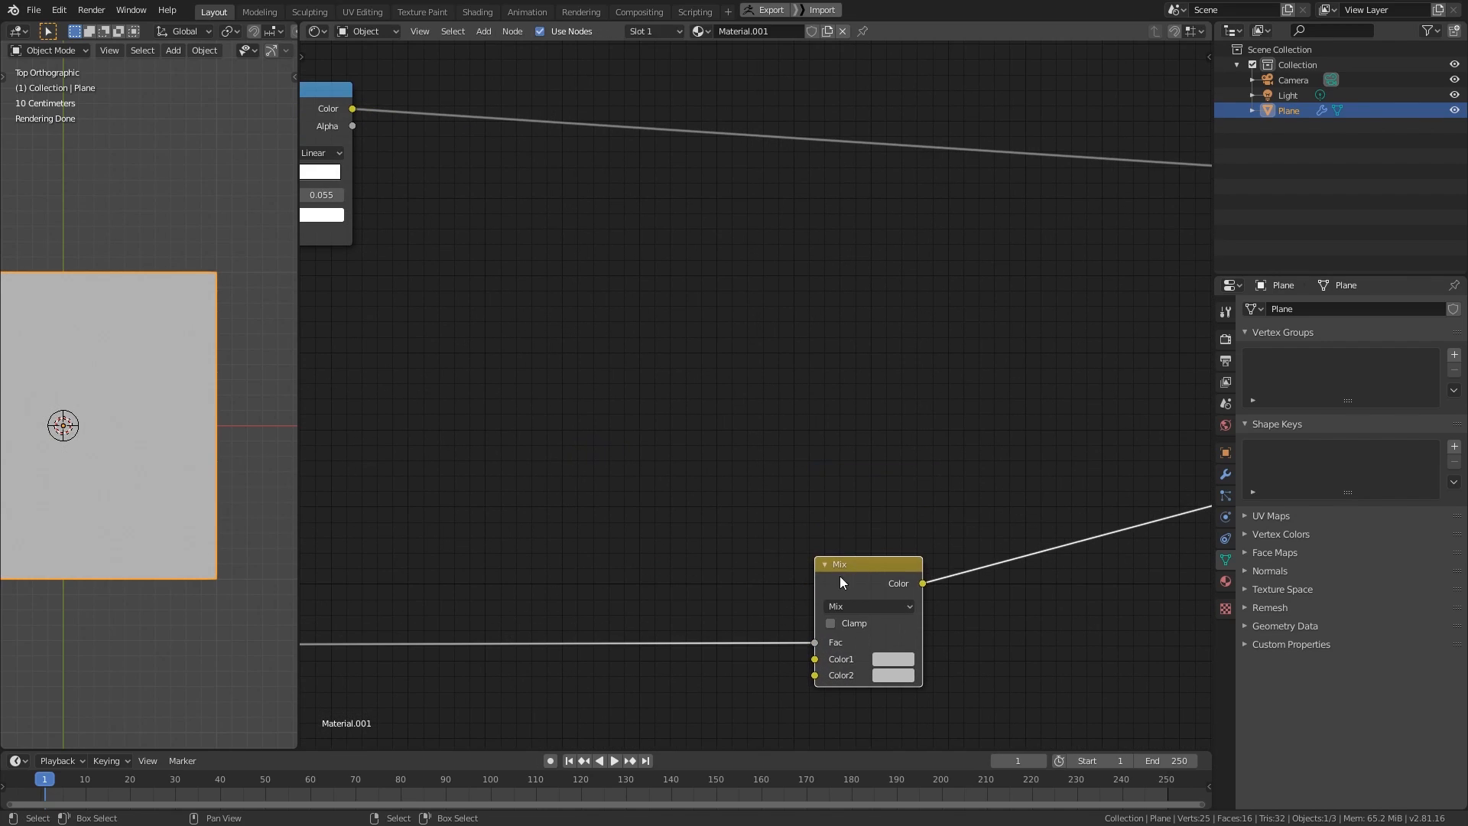
# - Add two Value nodes and connect them to the Mix node's Color1 and Color2 inputs
pyautogui.moveTo(754, 651); pyautogui.dragTo(865, 459, button='middle')
pyautogui.hotkey('shift', 'a')
pyautogui.moveTo(713, 474)
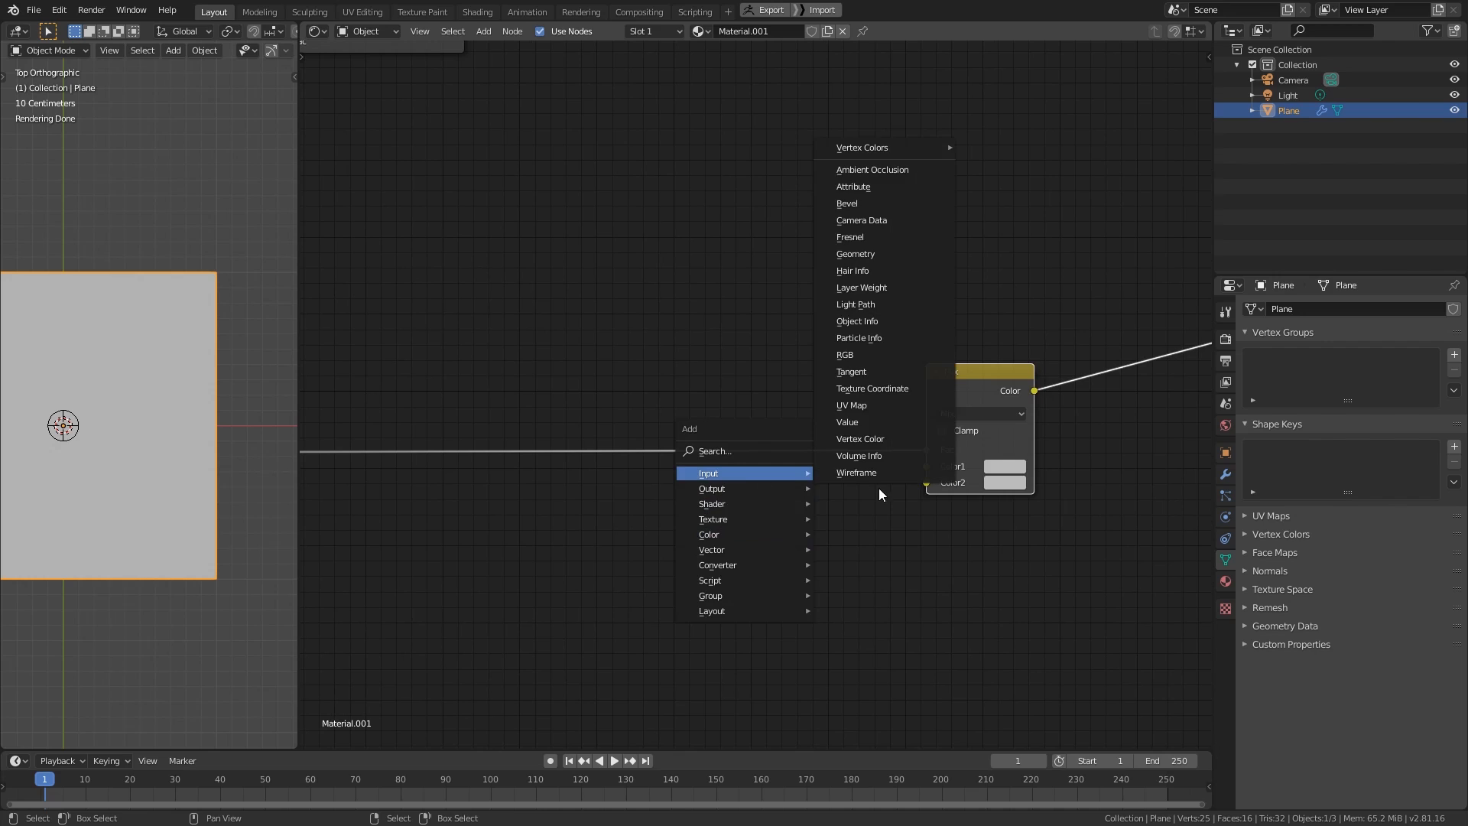
pyautogui.click(857, 423)
pyautogui.click(728, 472)
pyautogui.hotkey('shift', 'd')
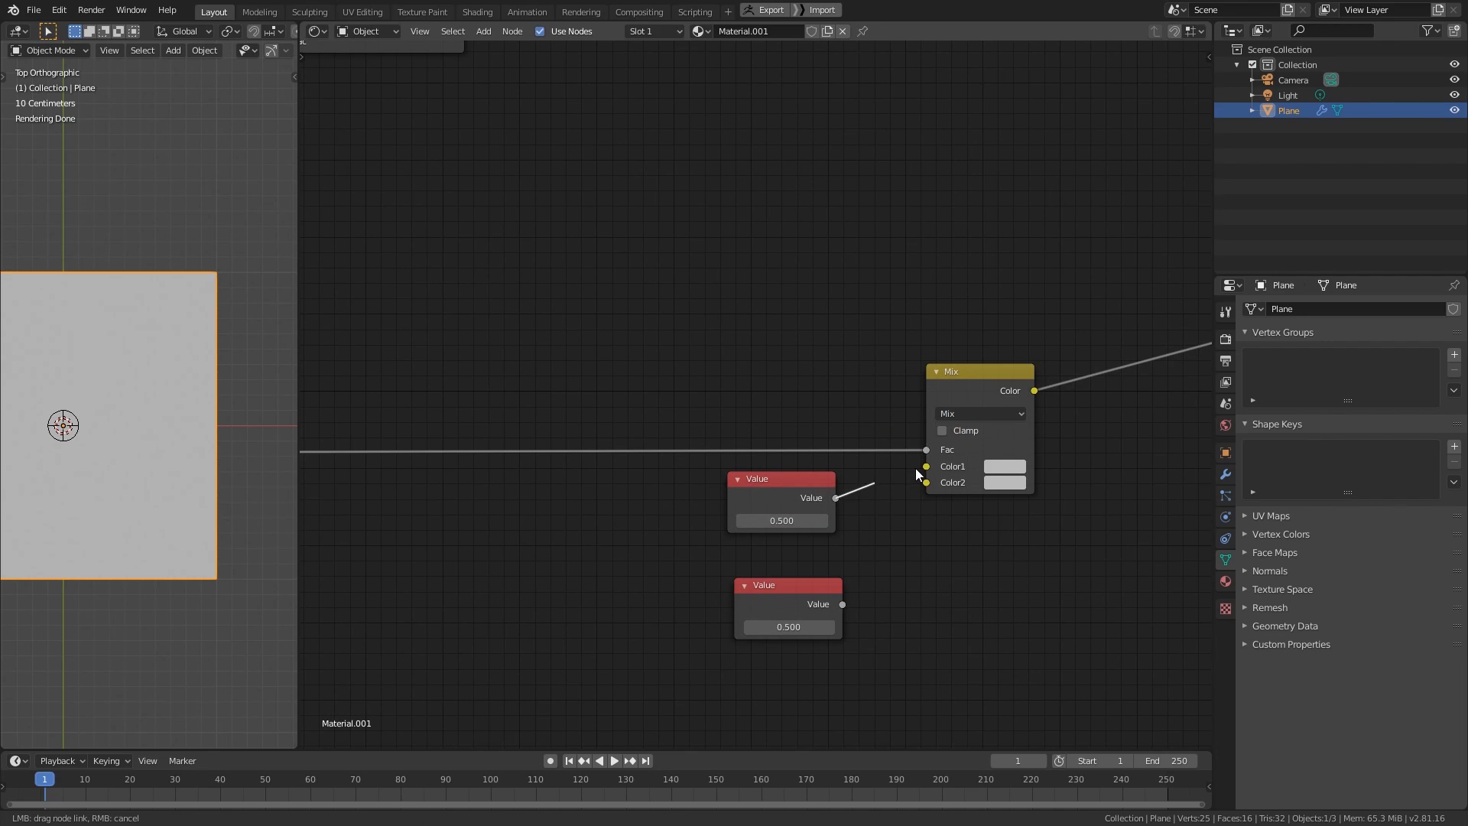
pyautogui.moveTo(971, 459); pyautogui.dragTo(931, 467)
pyautogui.moveTo(842, 604); pyautogui.dragTo(864, 500)
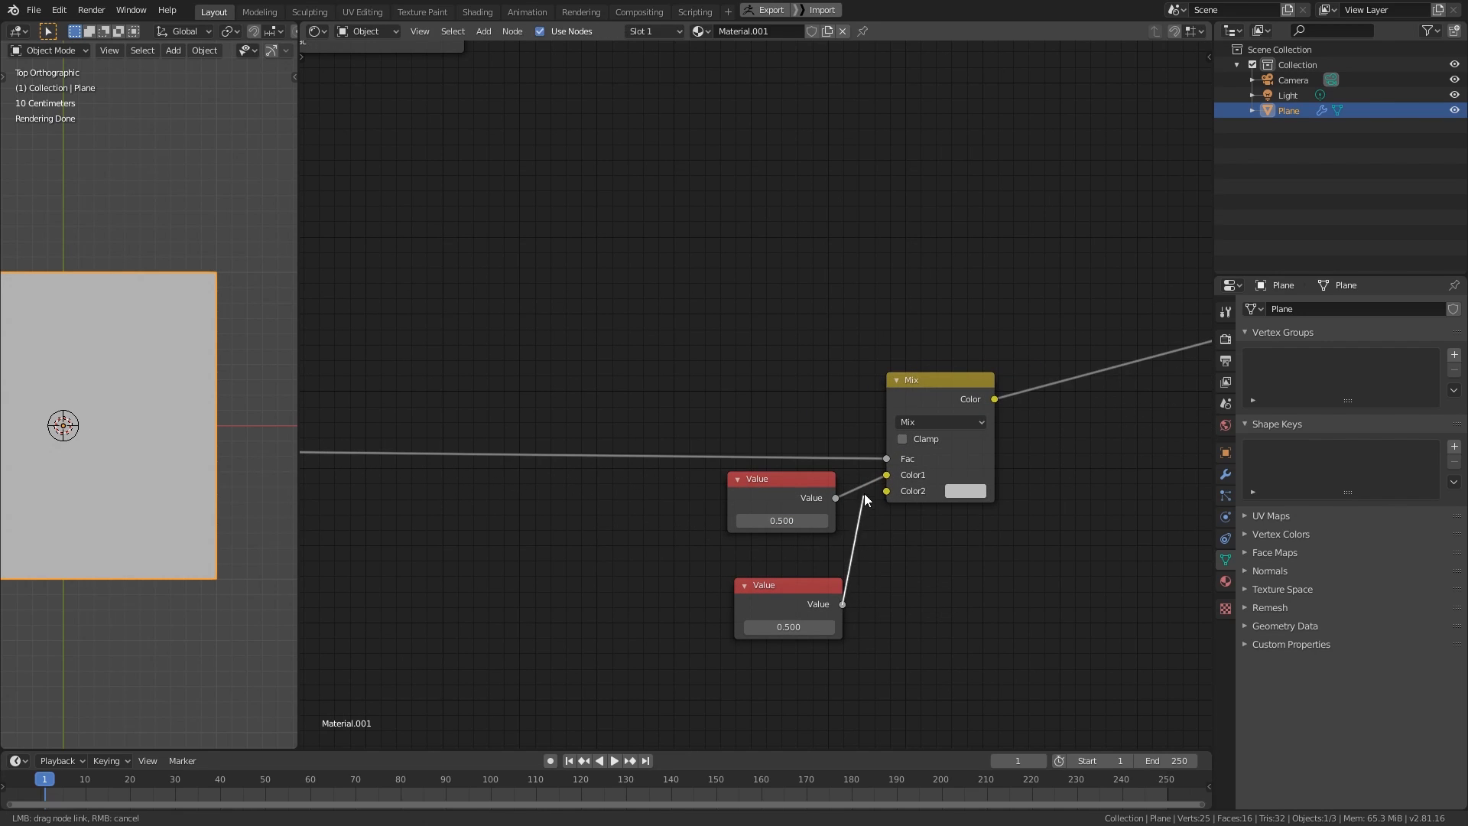
# - Connect the Mix Color output to the second Principled BSDF's Roughness and preview that shader
pyautogui.scroll(-5, 846, 494)
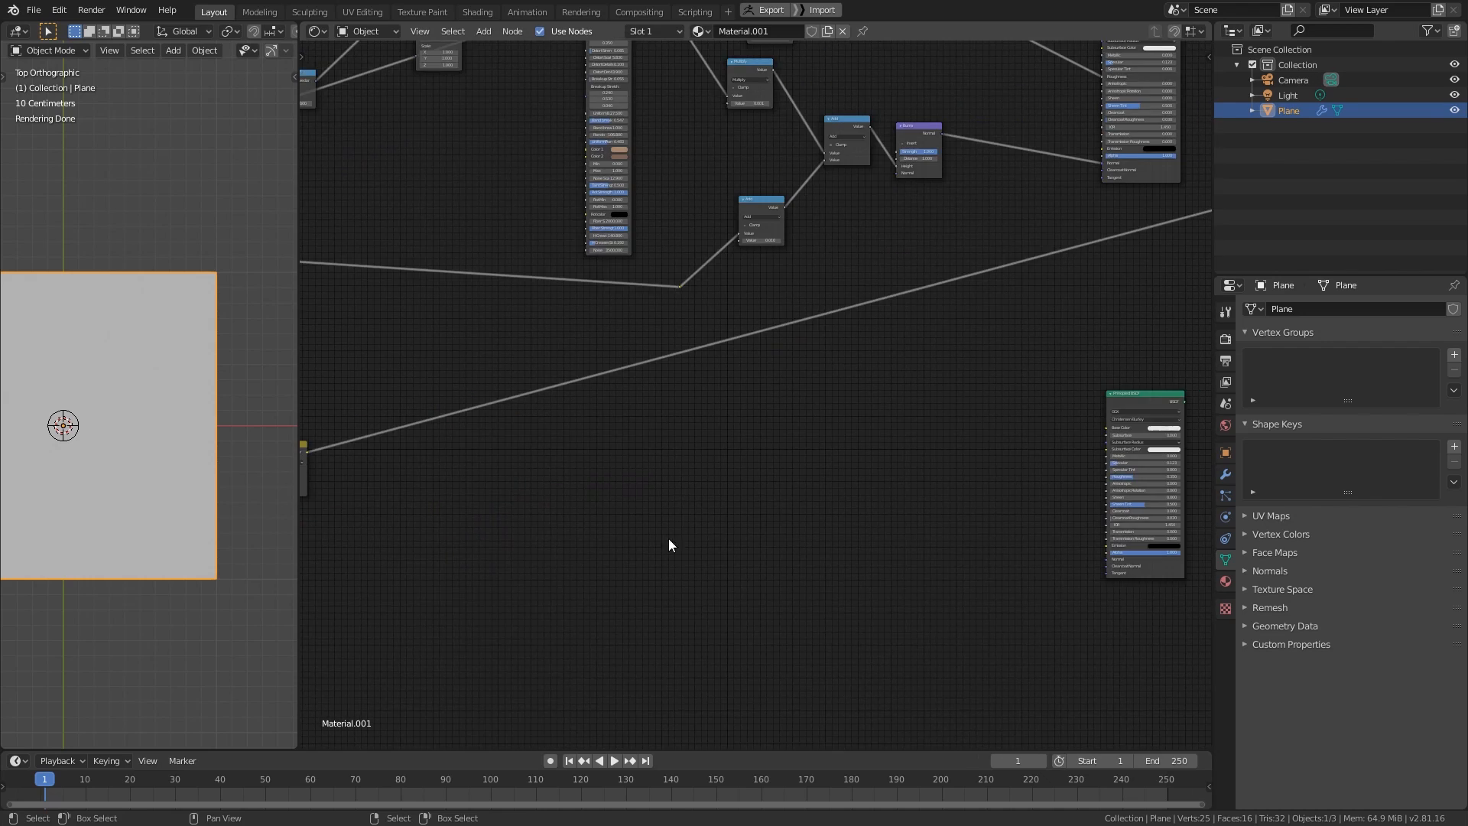
pyautogui.moveTo(398, 442); pyautogui.dragTo(1024, 457)
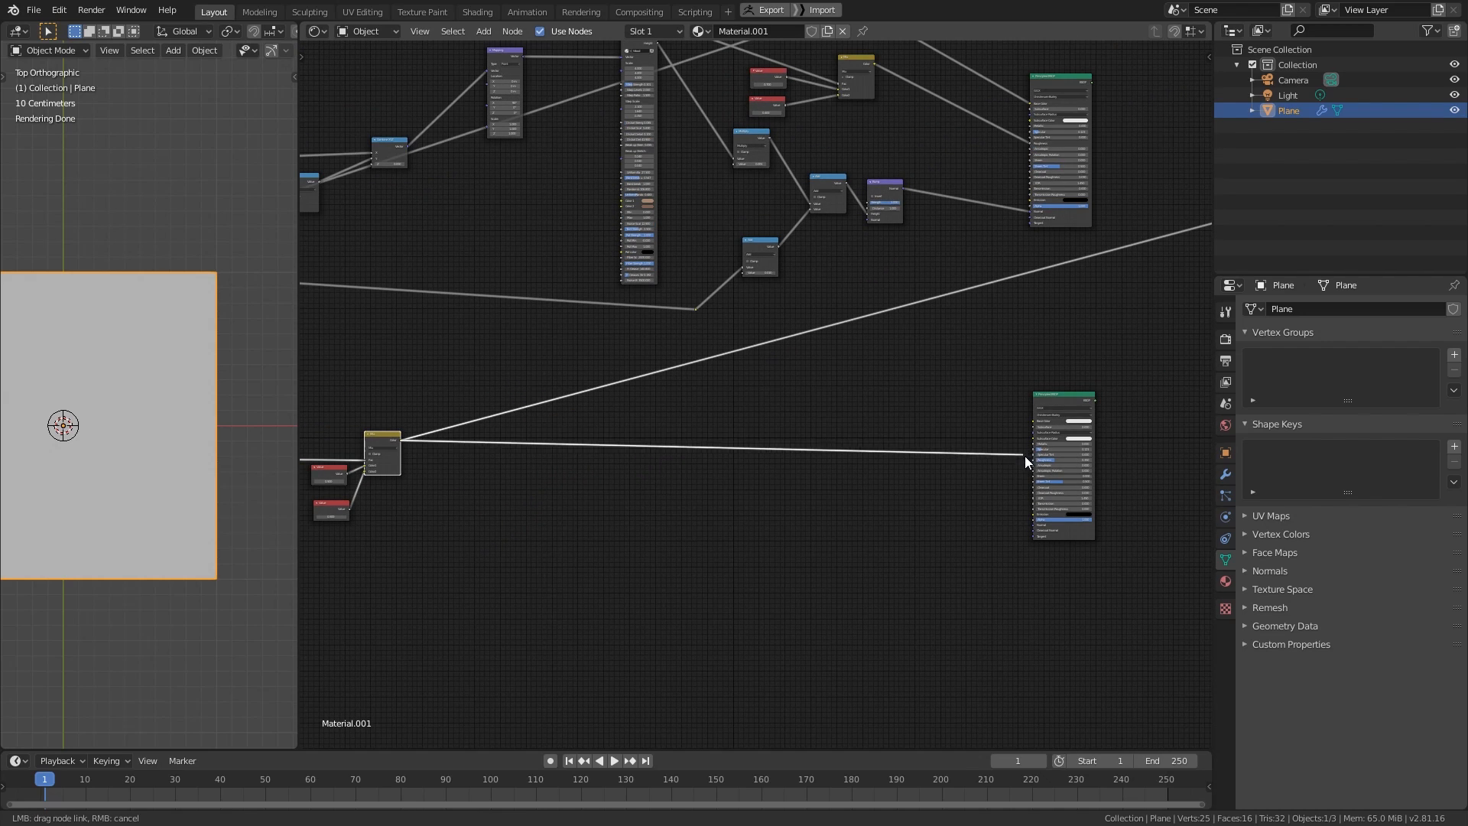
pyautogui.keyDown('ctrl'); pyautogui.keyDown('shift'); pyautogui.click(1066, 396); pyautogui.keyUp('shift'); pyautogui.keyUp('ctrl')
# - Set the Value node feeding Color1 to 0.3 and the one feeding Color2 to 0.7
pyautogui.keyDown('ctrl'); pyautogui.scroll(10, 455, 428); pyautogui.keyUp('ctrl')
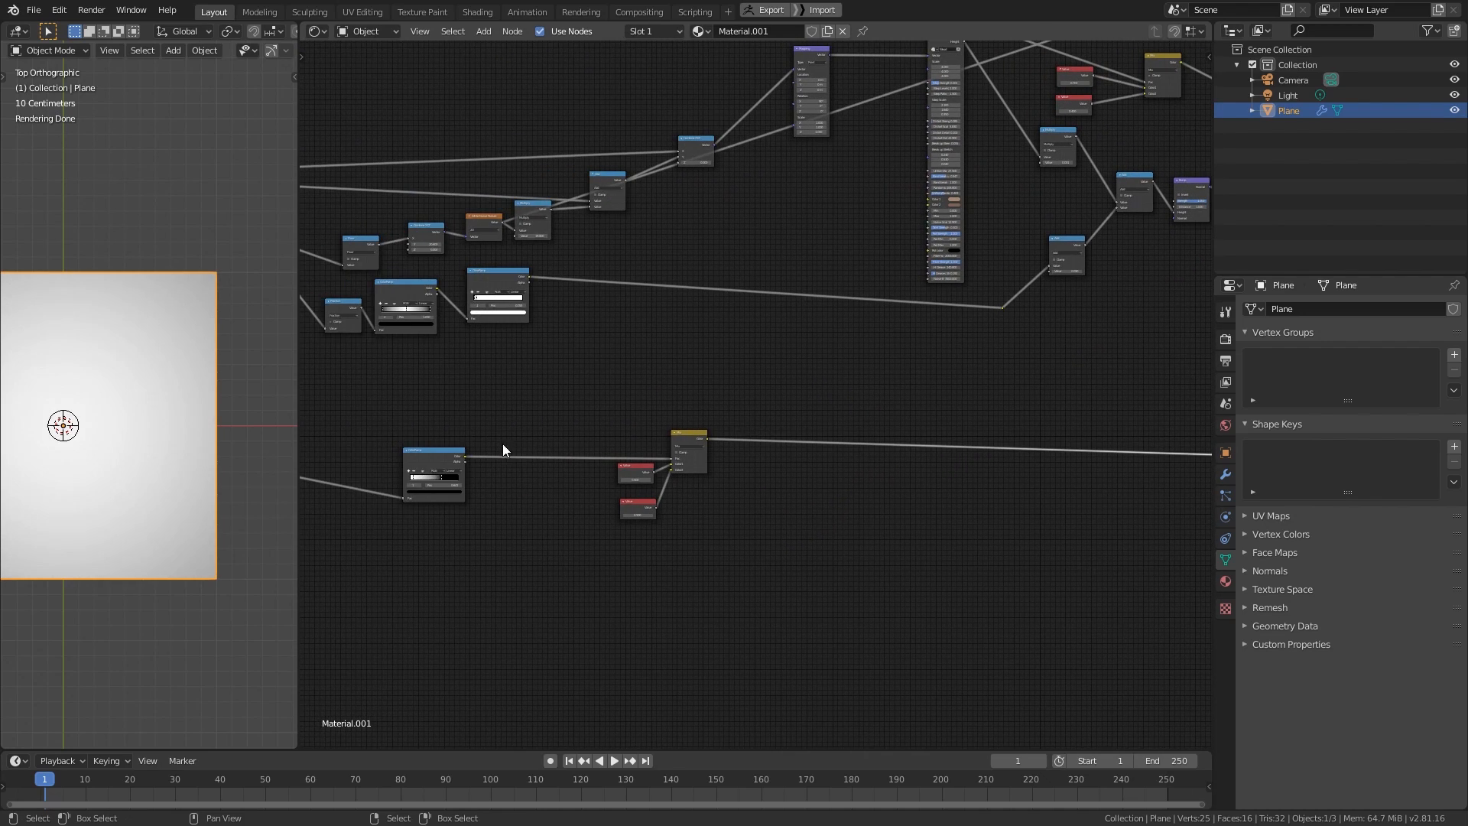
pyautogui.scroll(8, 508, 459)
pyautogui.scroll(3, 549, 528)
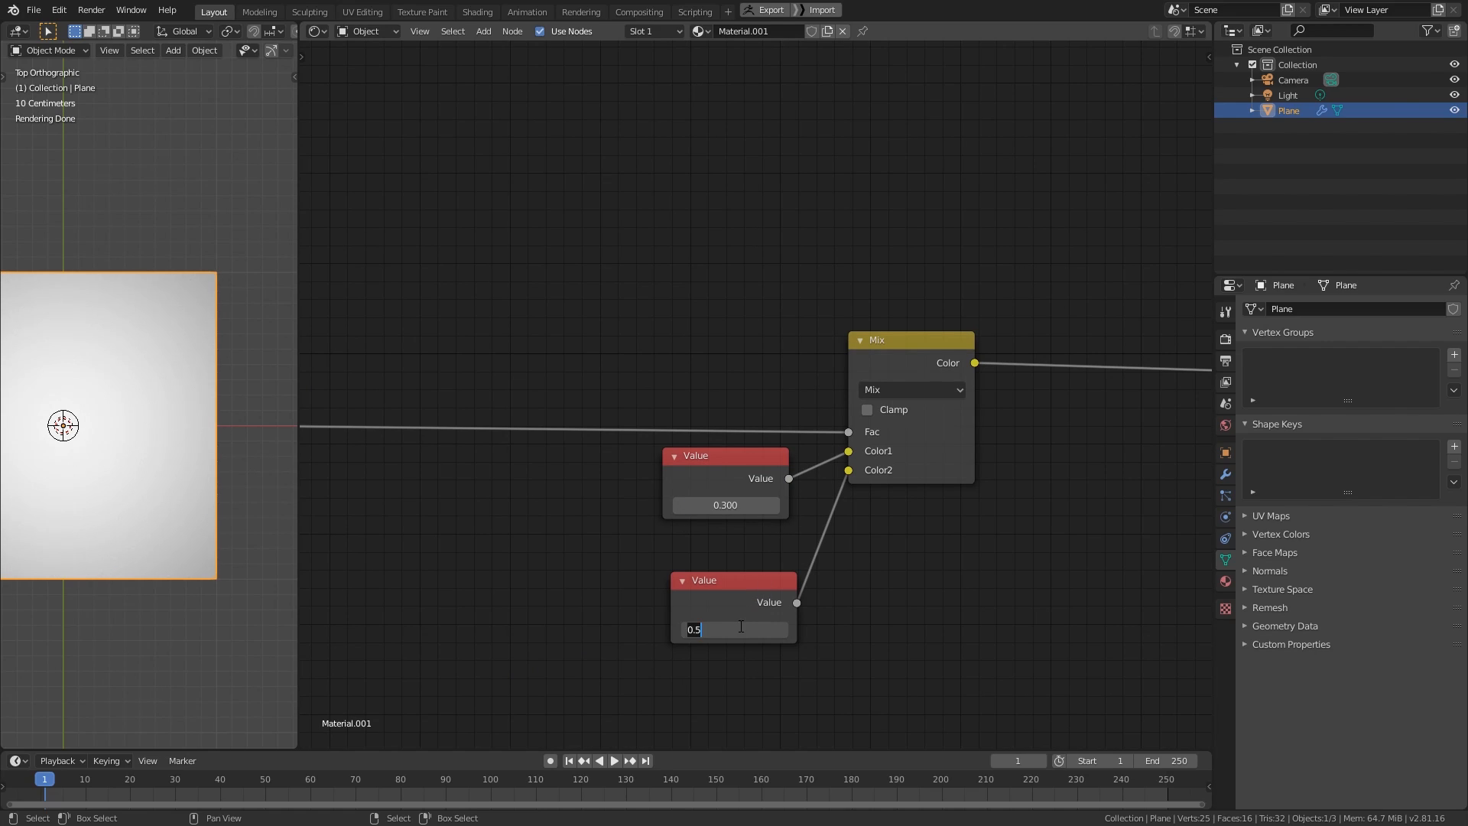
pyautogui.write('0.7')
pyautogui.press('Return')
# - Preview the roughness Mix output, return the preview to the second Principled BSDF, and inspect the plane's reflections
pyautogui.keyDown('shift'); pyautogui.moveTo(164, 463); pyautogui.dragTo(169, 468, button='middle'); pyautogui.keyUp('shift')
pyautogui.keyDown('ctrl'); pyautogui.keyDown('shift'); pyautogui.click(944, 355); pyautogui.keyUp('shift'); pyautogui.keyUp('ctrl')
pyautogui.moveTo(1089, 415); pyautogui.dragTo(650, 394, button='middle')
pyautogui.scroll(-4, 657, 394)
pyautogui.moveTo(893, 400); pyautogui.dragTo(400, 411, button='middle')
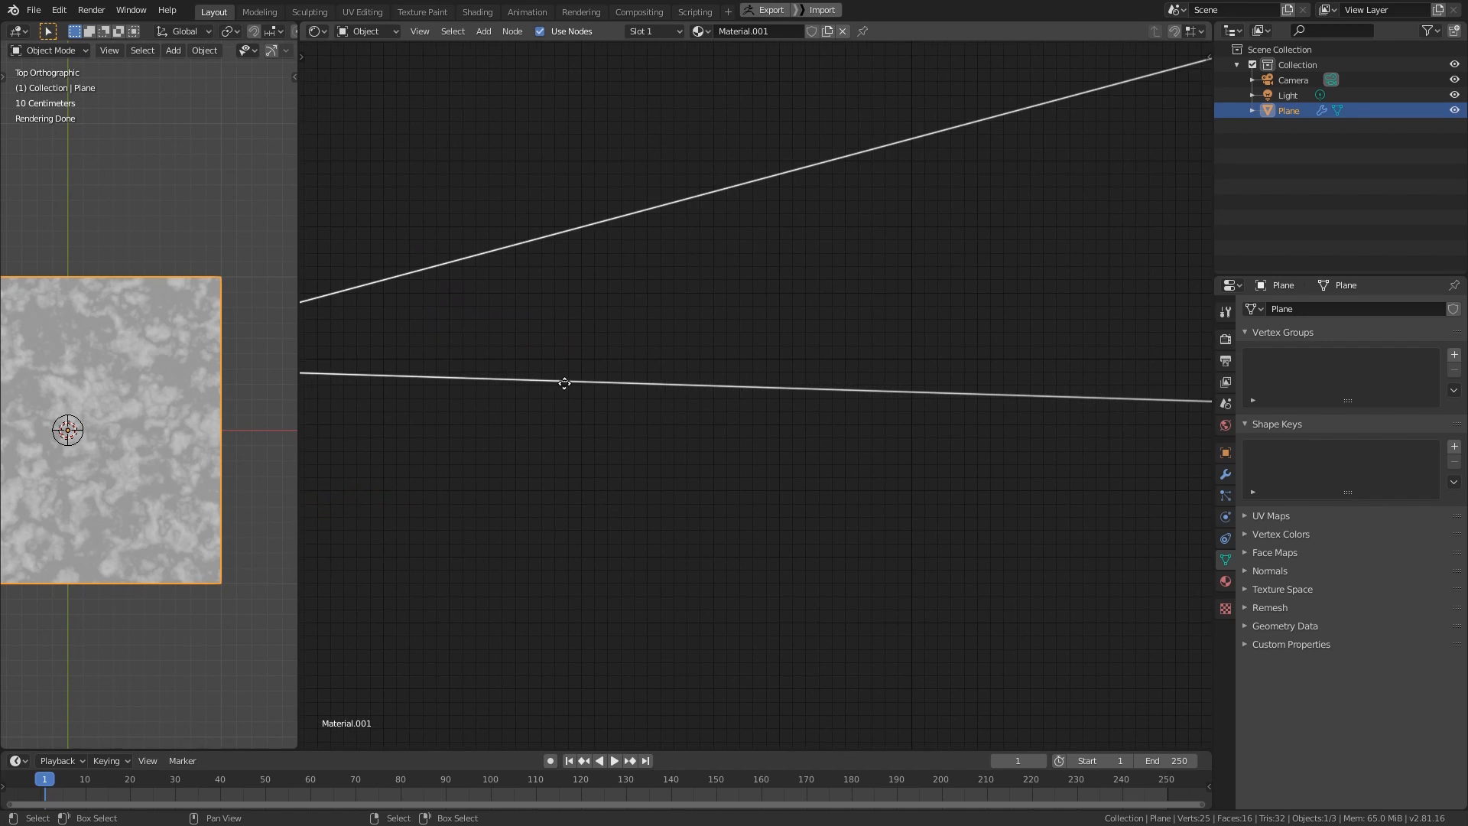
pyautogui.moveTo(565, 383); pyautogui.dragTo(77, 377, button='middle')
pyautogui.moveTo(1090, 399); pyautogui.dragTo(831, 411, button='middle')
pyautogui.keyDown('ctrl'); pyautogui.keyDown('shift'); pyautogui.click(1066, 264); pyautogui.keyUp('shift'); pyautogui.keyUp('ctrl')
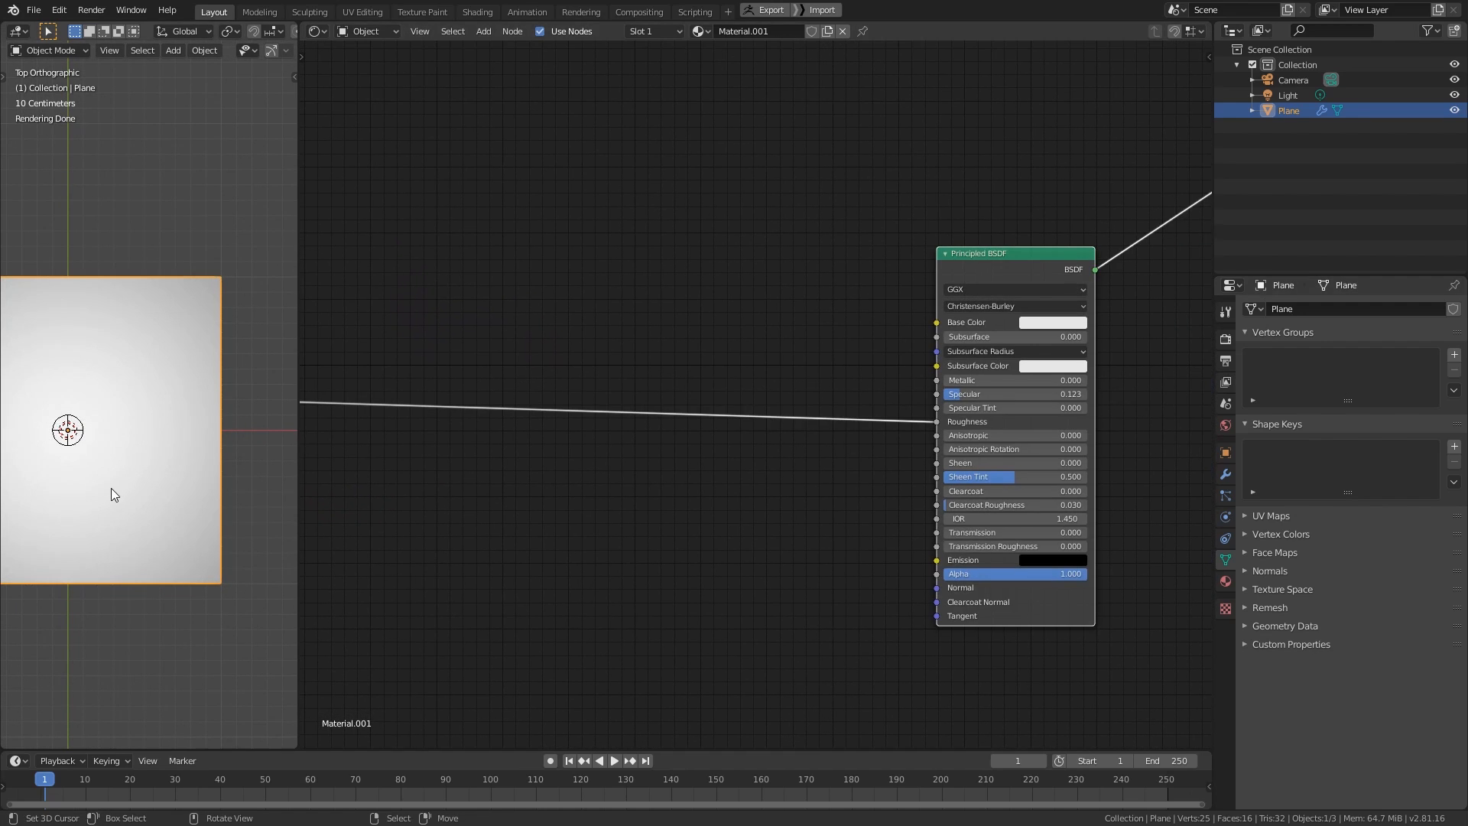
pyautogui.moveTo(112, 488)
pyautogui.mouseDown(button='middle')
pyautogui.moveTo(135, 329)
pyautogui.moveTo(112, 454)
pyautogui.moveTo(169, 447)
pyautogui.moveTo(223, 516)
pyautogui.mouseUp(button='middle')
# - Duplicate the Mix node above the original and feed the ColorRamp into its Fac through a repositioned reroute point
pyautogui.moveTo(595, 529); pyautogui.dragTo(705, 504, button='middle')
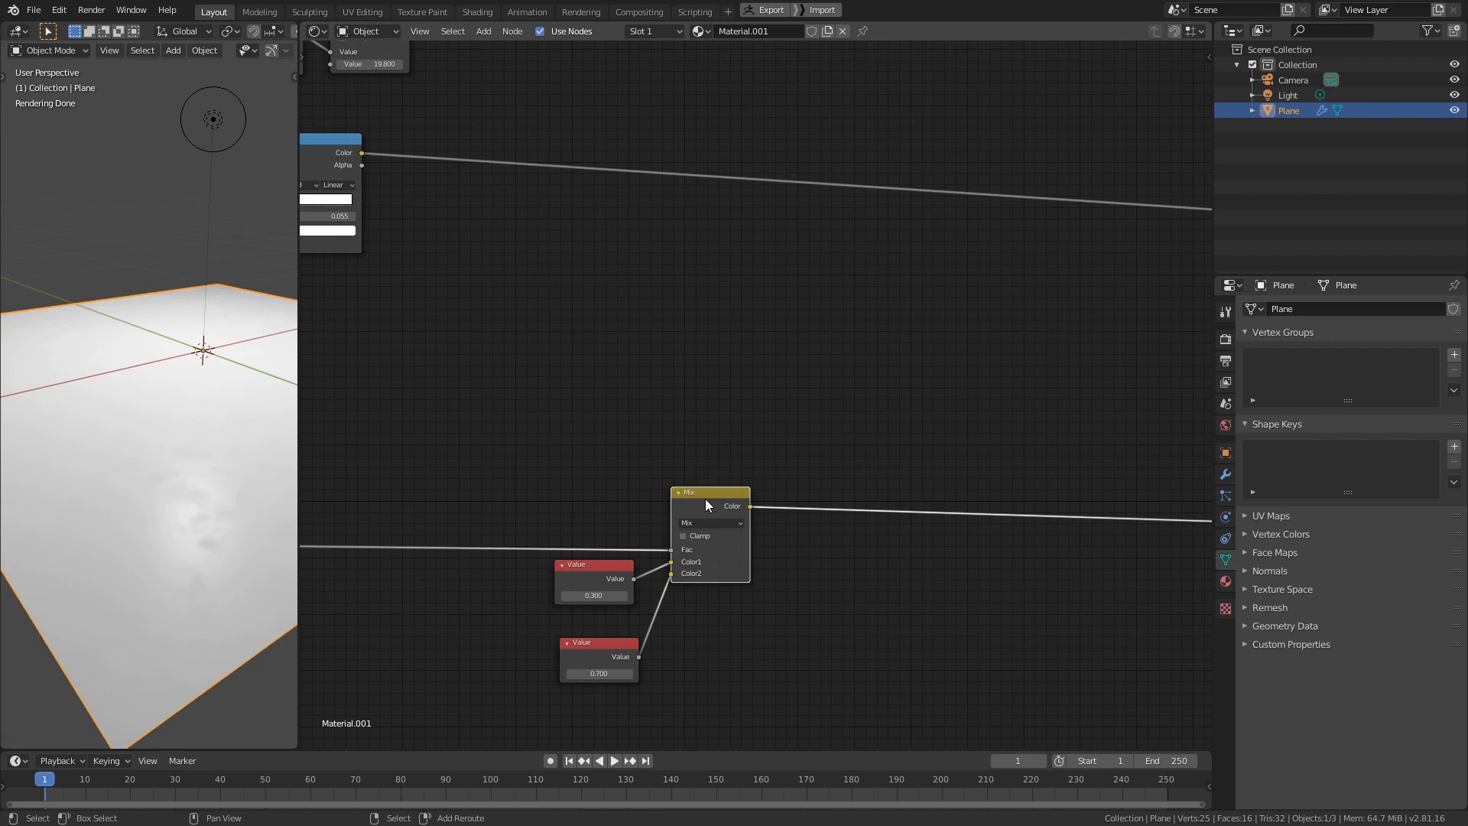
pyautogui.hotkey('shift', 'd')
pyautogui.click(707, 367)
pyautogui.moveTo(522, 472); pyautogui.dragTo(695, 463, button='middle')
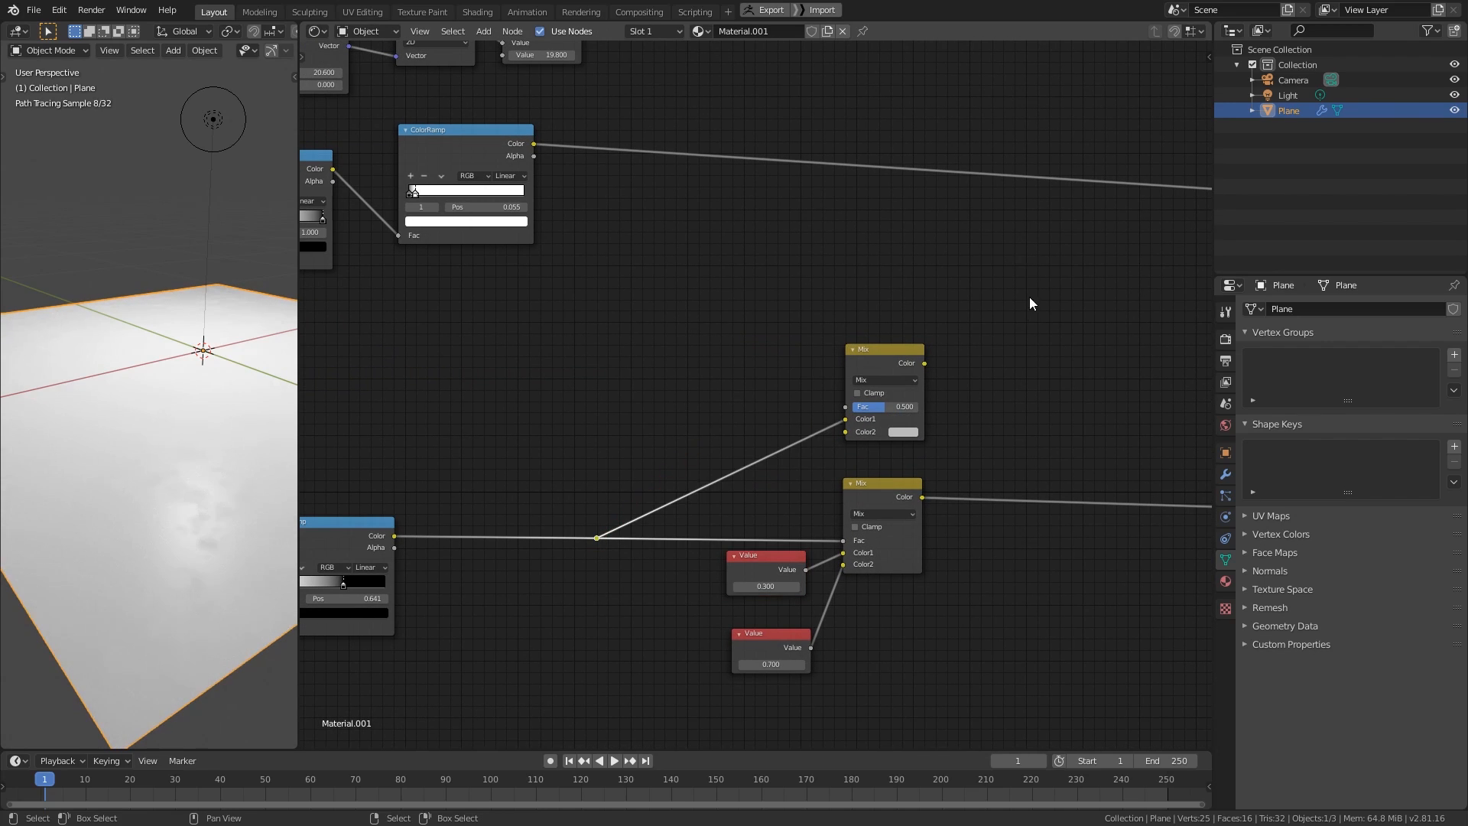
pyautogui.moveTo(842, 402); pyautogui.dragTo(844, 406)
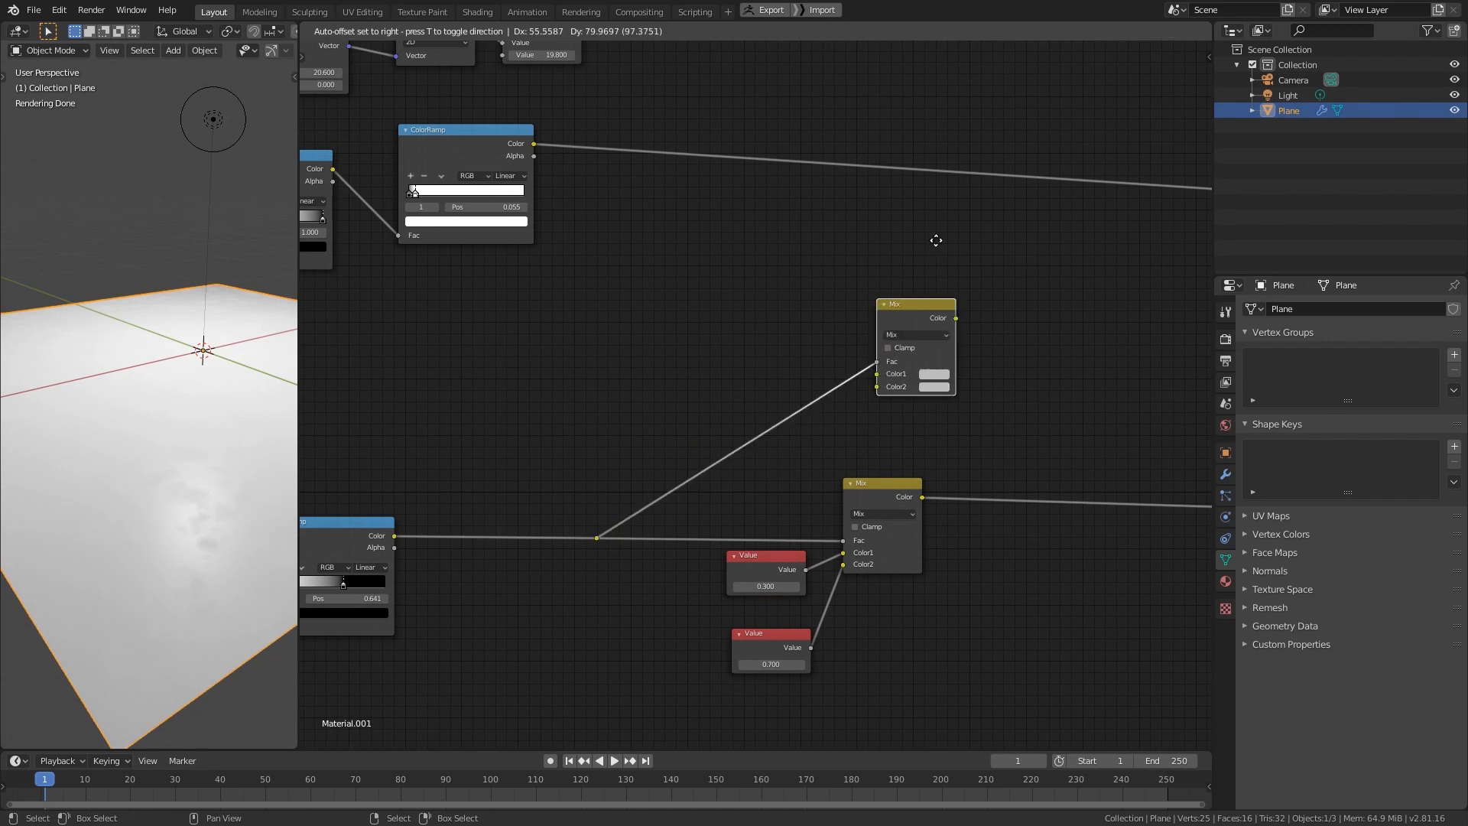
pyautogui.moveTo(597, 538); pyautogui.dragTo(512, 466)
pyautogui.moveTo(809, 445); pyautogui.dragTo(663, 493, button='middle')
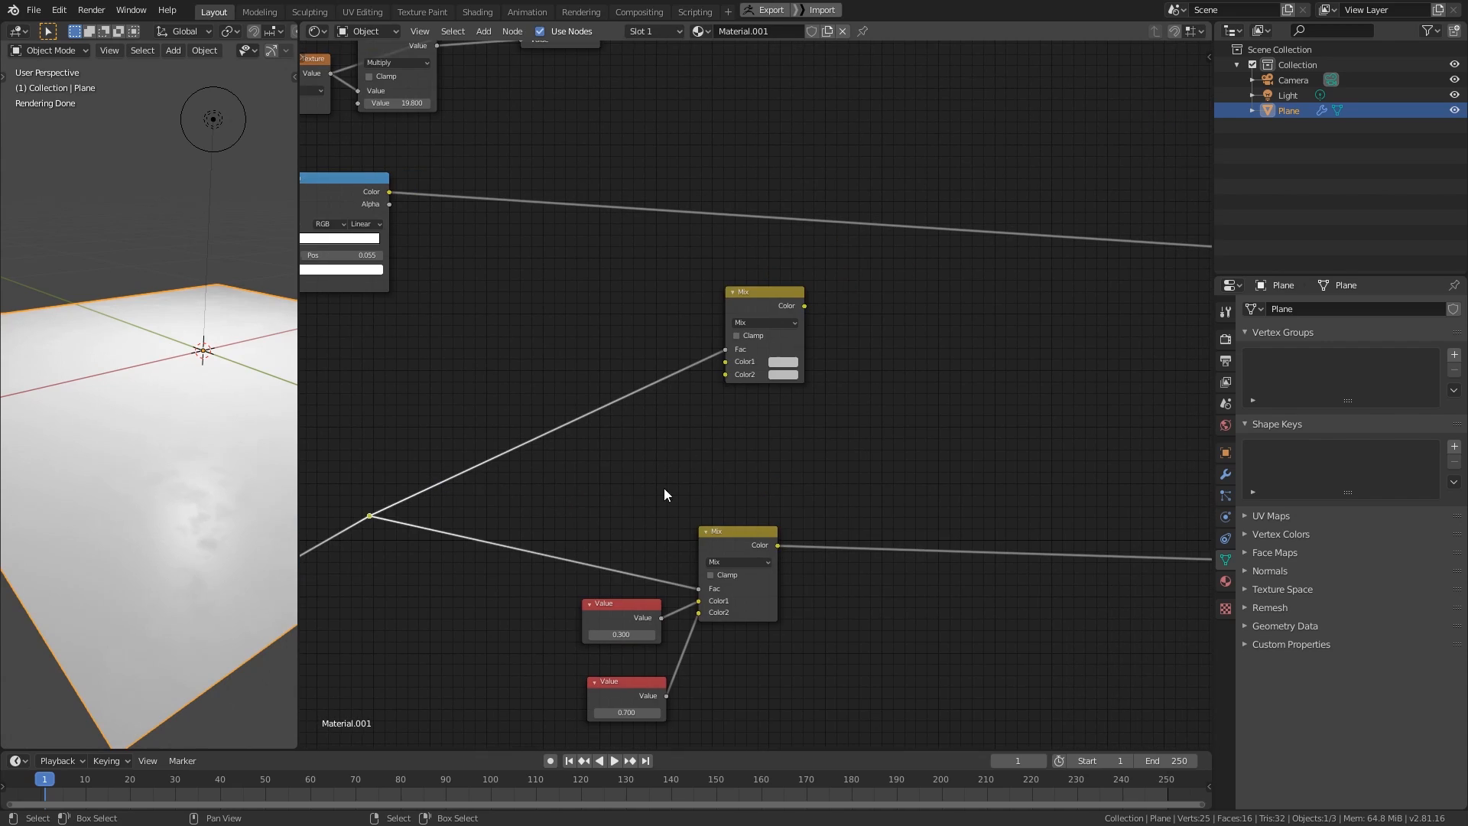
pyautogui.moveTo(766, 301); pyautogui.dragTo(742, 325)
# - Set the duplicated Mix node's Color1 to a dark grey of value 0.205 and Color2 to a medium grey
pyautogui.moveTo(706, 505)
pyautogui.mouseDown(button='middle')
pyautogui.moveTo(686, 522)
pyautogui.moveTo(679, 500)
pyautogui.mouseUp(button='middle')
pyautogui.click(732, 381)
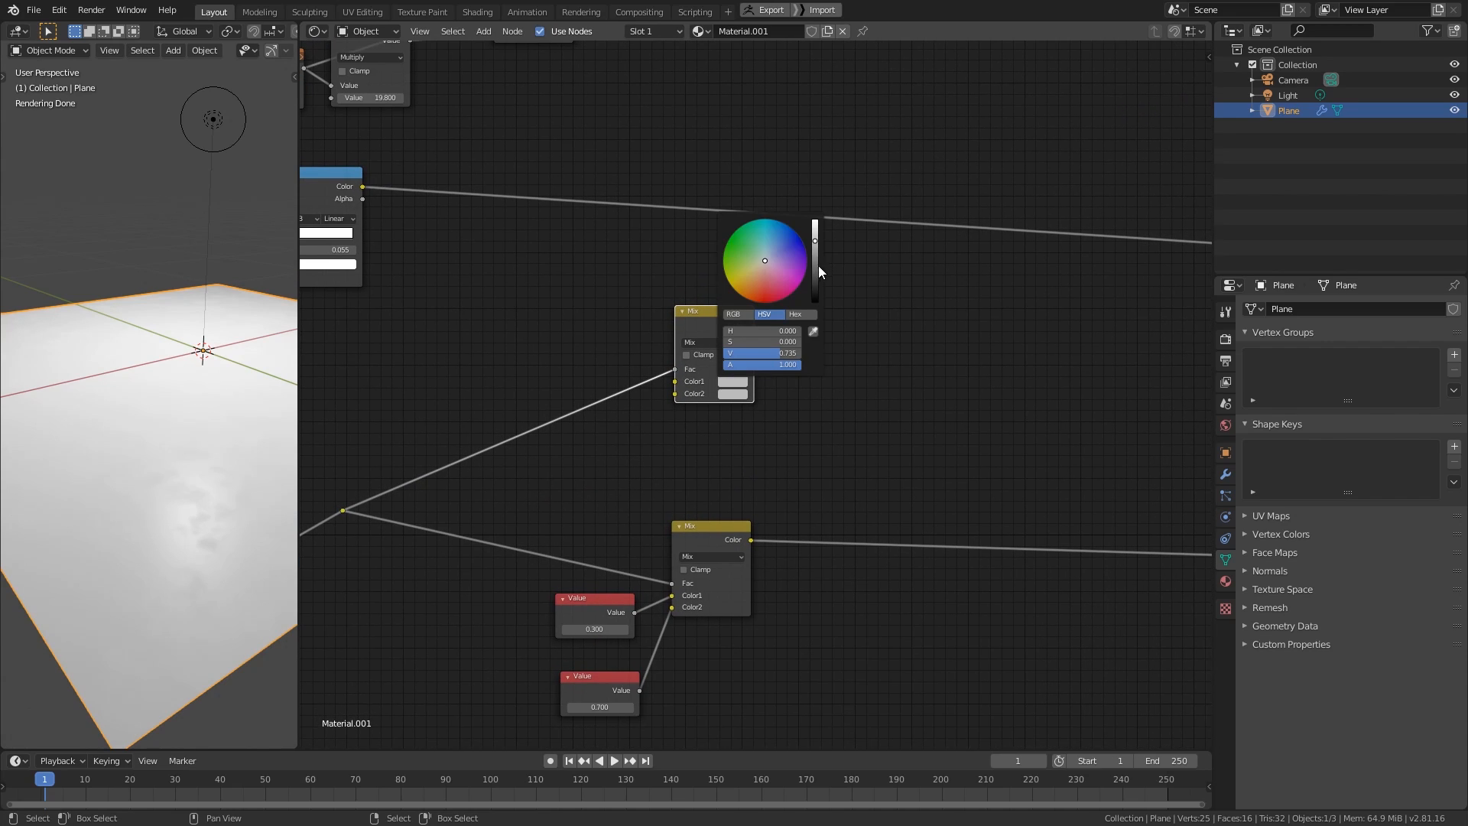
pyautogui.moveTo(815, 264); pyautogui.dragTo(815, 275)
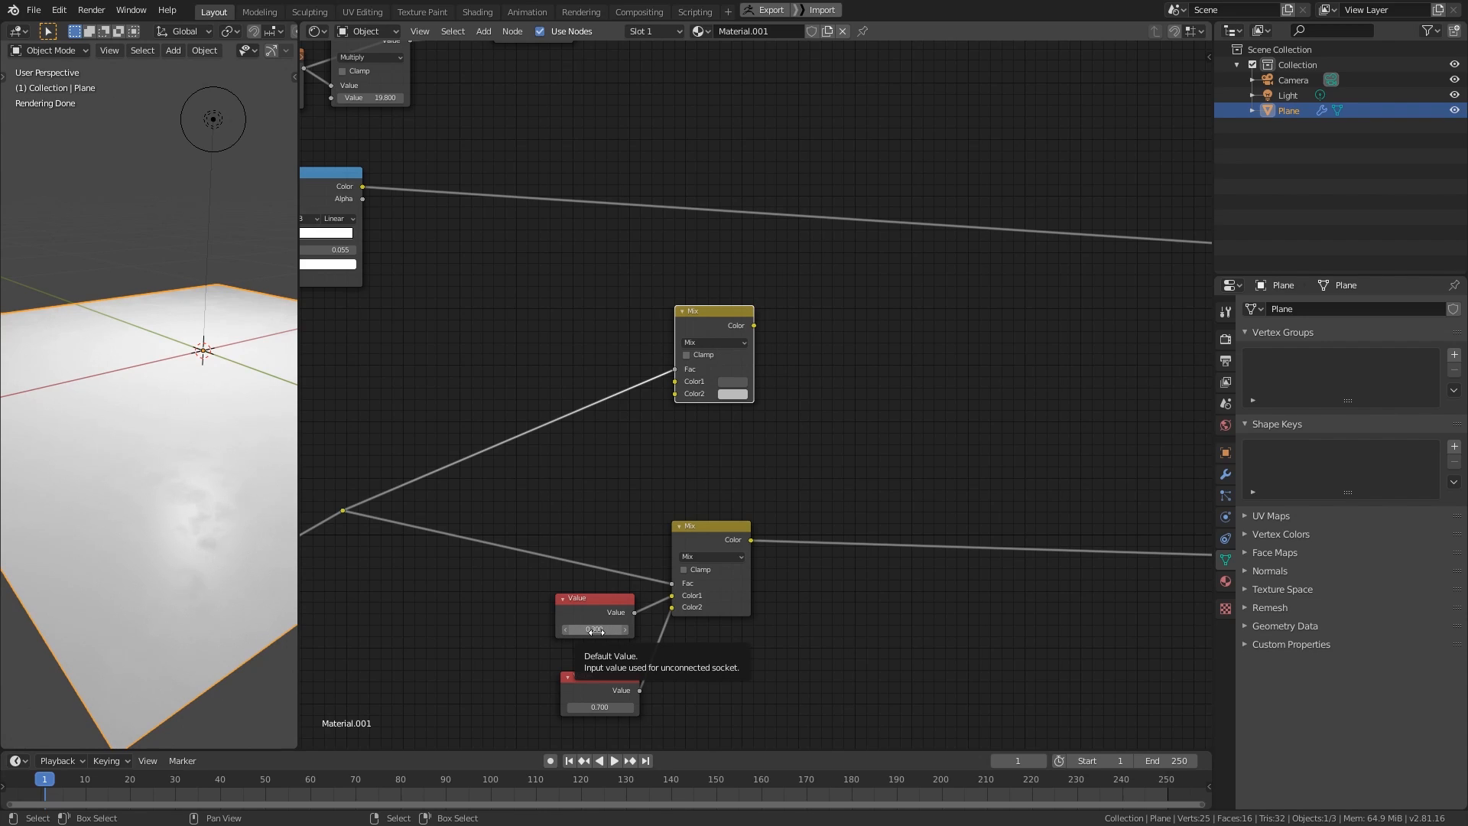
pyautogui.scroll(2, 704, 403)
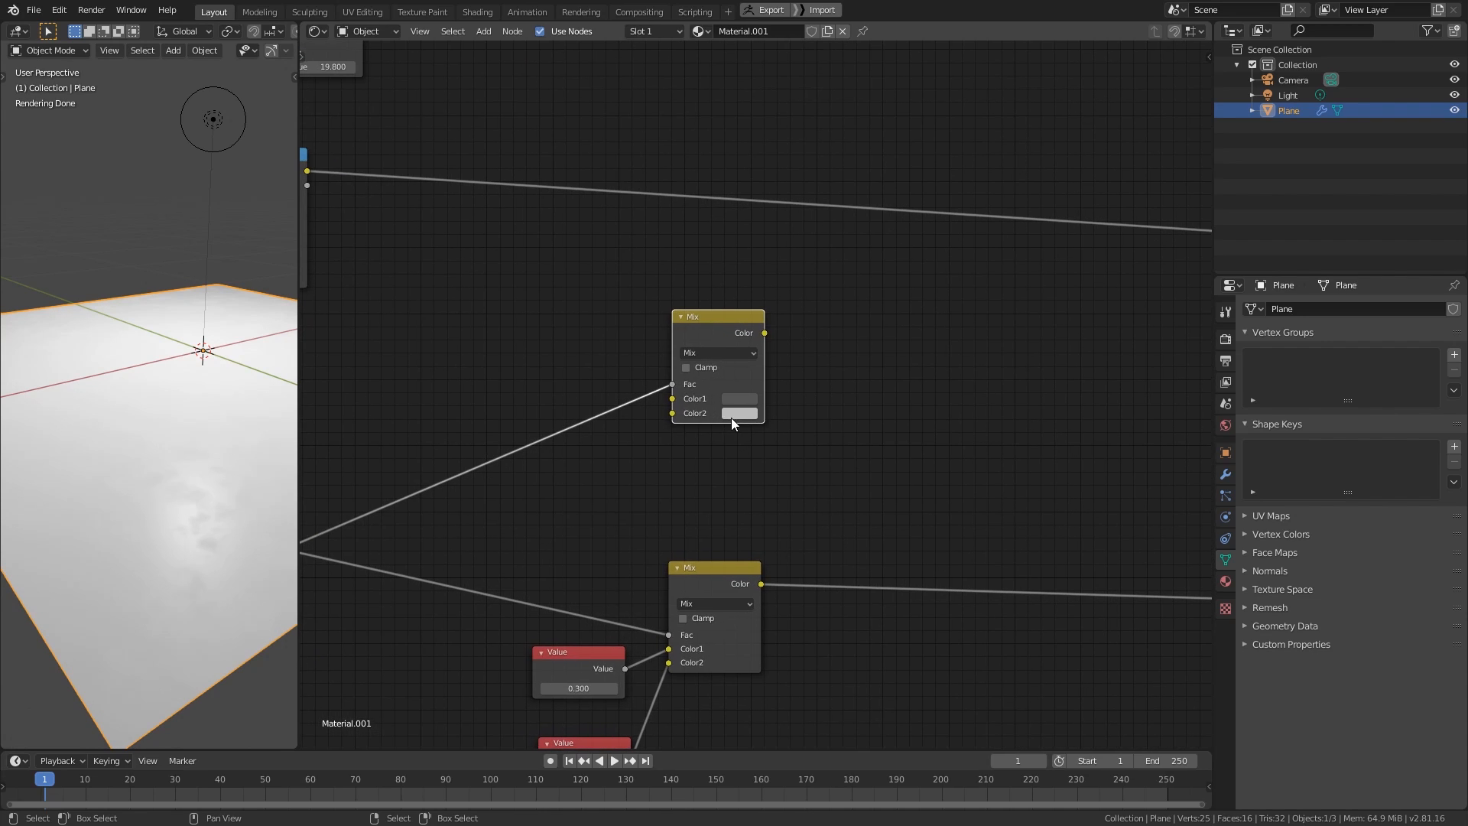
pyautogui.click(733, 413)
pyautogui.moveTo(836, 251); pyautogui.dragTo(836, 277)
pyautogui.click(752, 401)
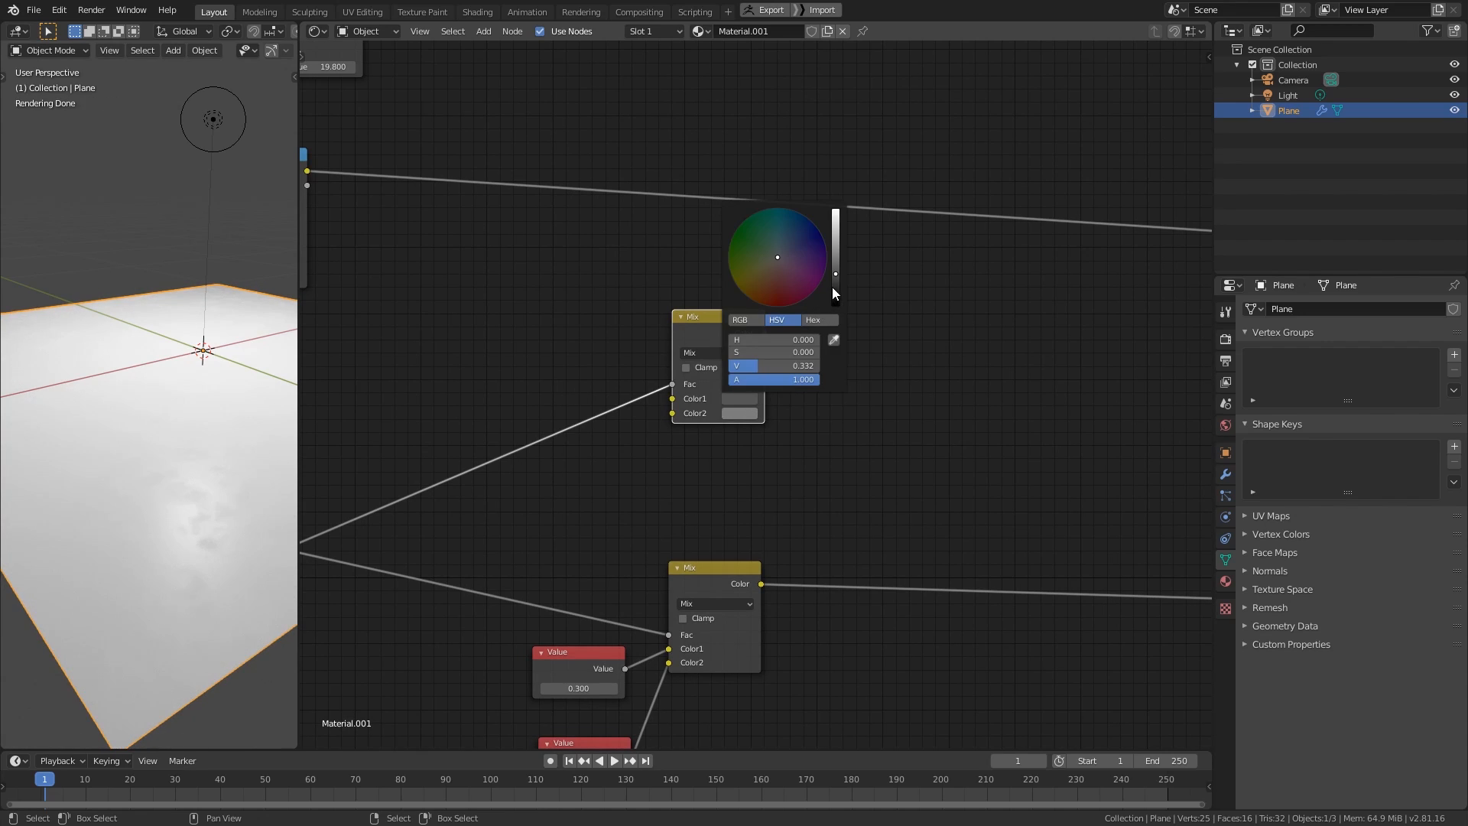
pyautogui.click(834, 289)
# - Move the duplicated Mix beside the second Principled BSDF and connect its Color output to Base Color
pyautogui.scroll(-5, 564, 378)
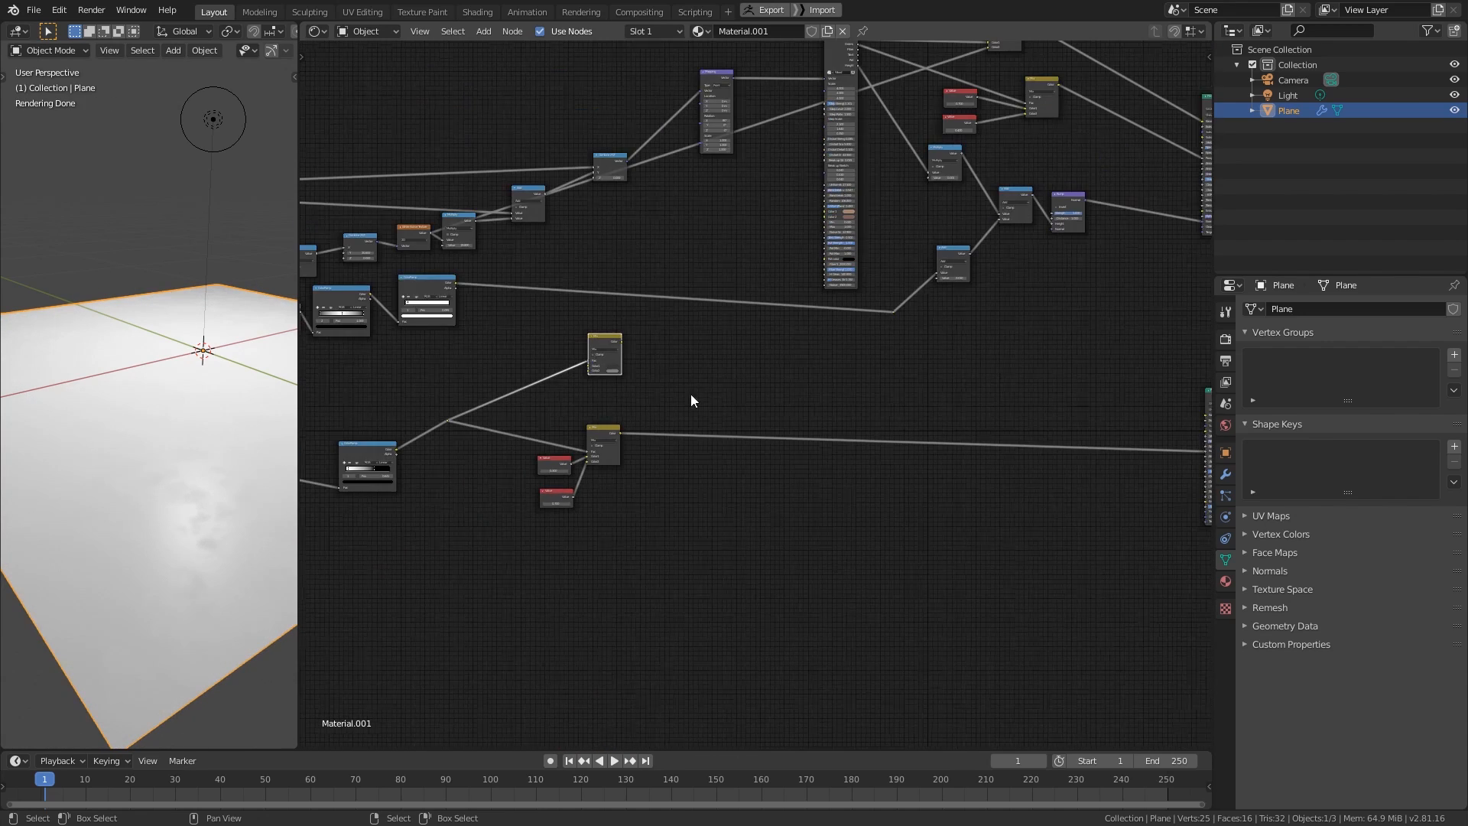
pyautogui.moveTo(690, 394); pyautogui.dragTo(496, 443, button='middle')
pyautogui.moveTo(422, 386); pyautogui.dragTo(968, 441)
pyautogui.scroll(6, 978, 452)
pyautogui.moveTo(1029, 476); pyautogui.dragTo(733, 471, button='middle')
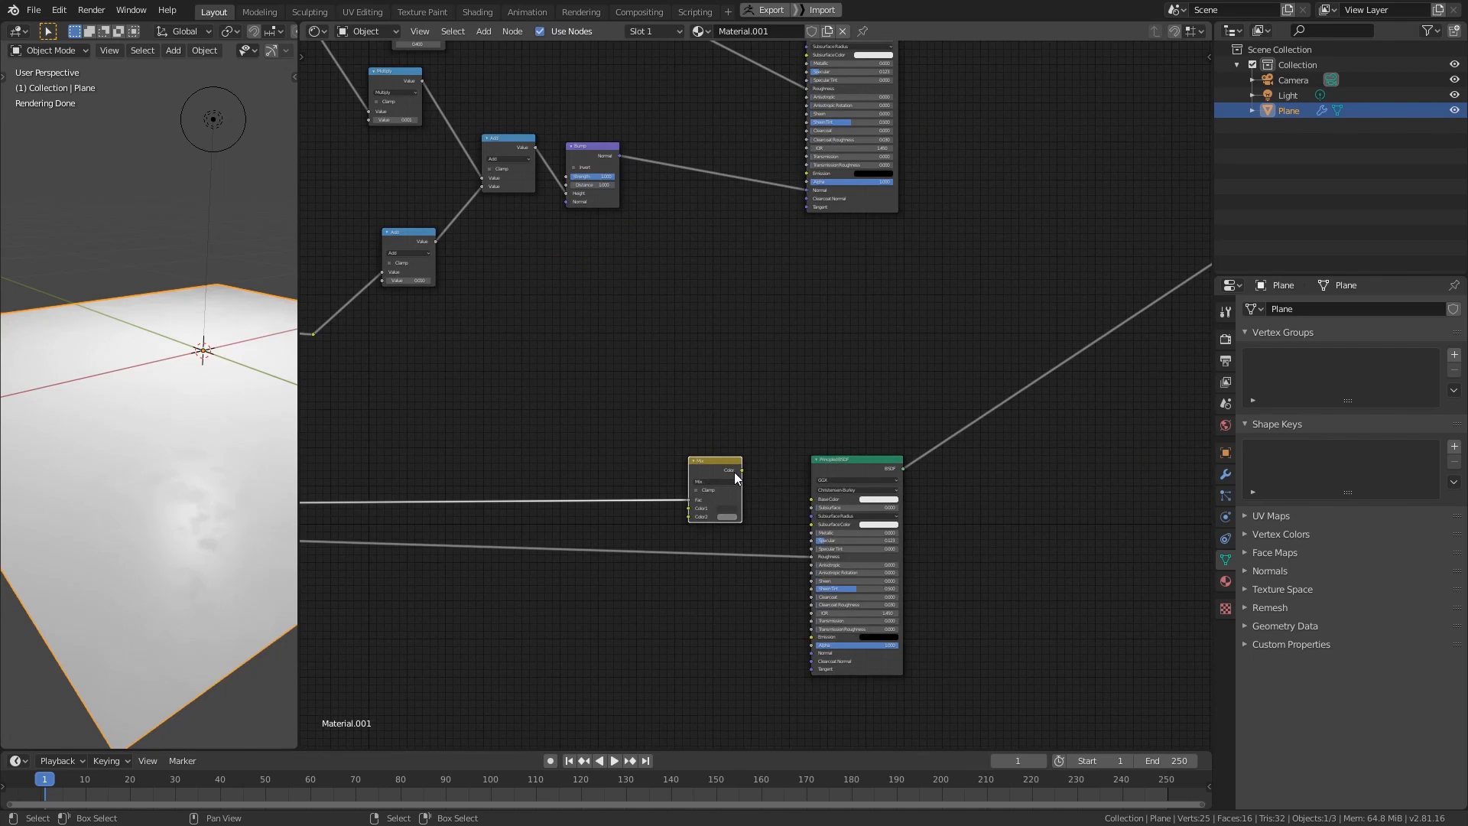
pyautogui.moveTo(739, 471); pyautogui.dragTo(811, 500)
pyautogui.moveTo(245, 528); pyautogui.dragTo(174, 493, button='middle')
# - Lighten Color1 of the Mix feeding Base Color to a value of 0.422
pyautogui.scroll(3, 638, 458)
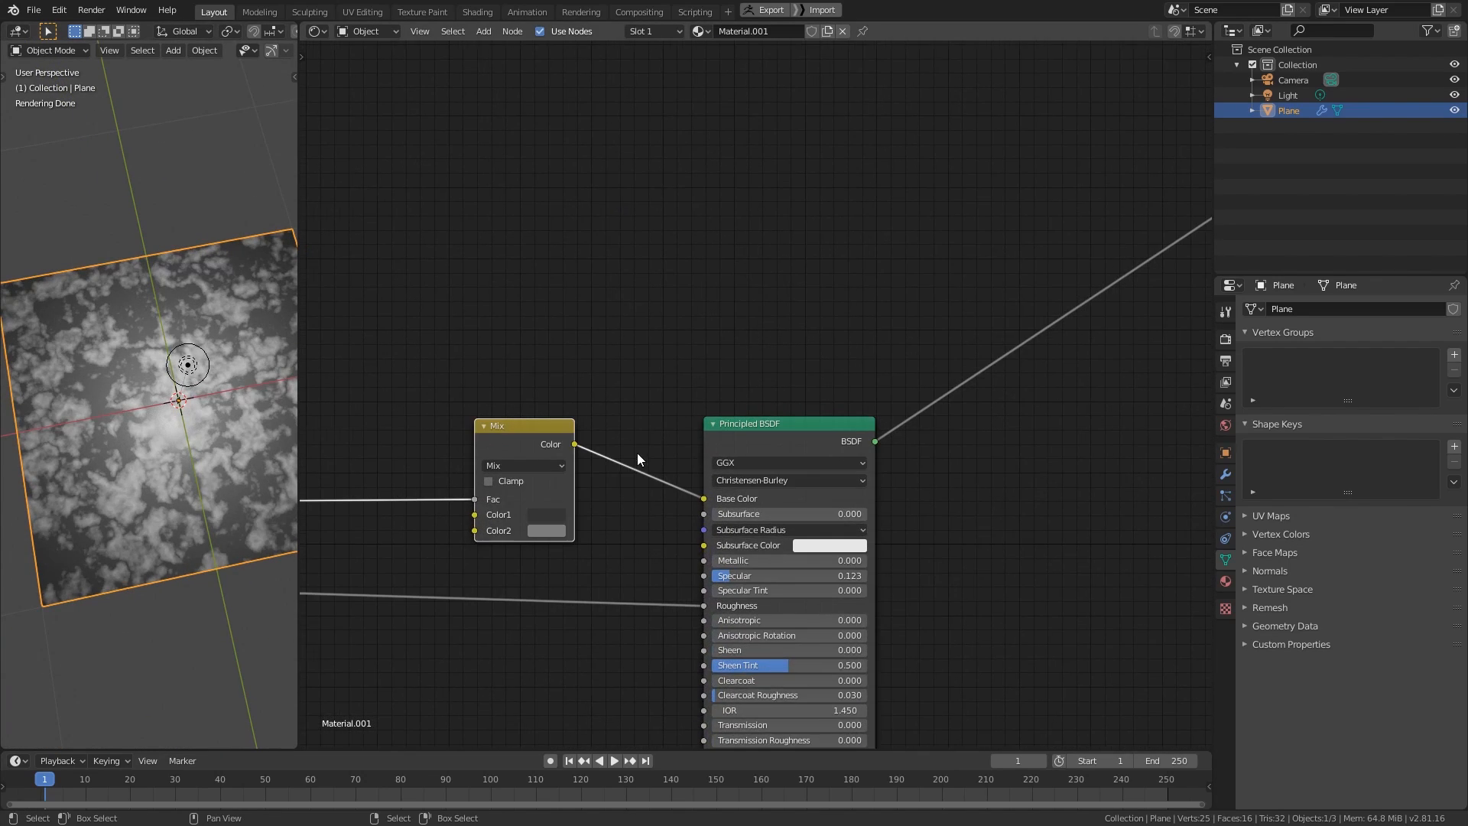
pyautogui.scroll(2, 673, 474)
pyautogui.click(634, 502)
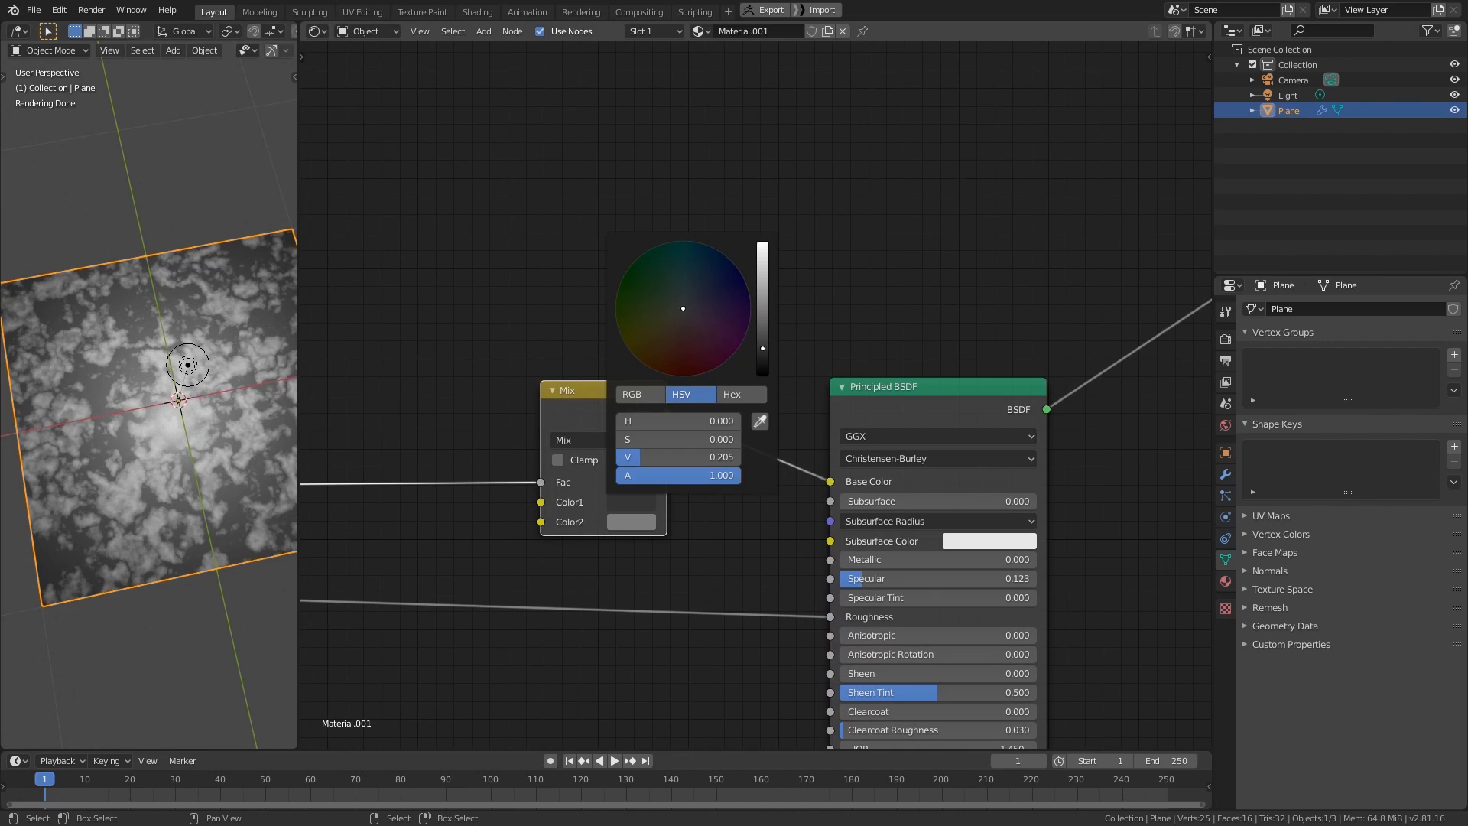
pyautogui.moveTo(762, 349); pyautogui.dragTo(762, 319)
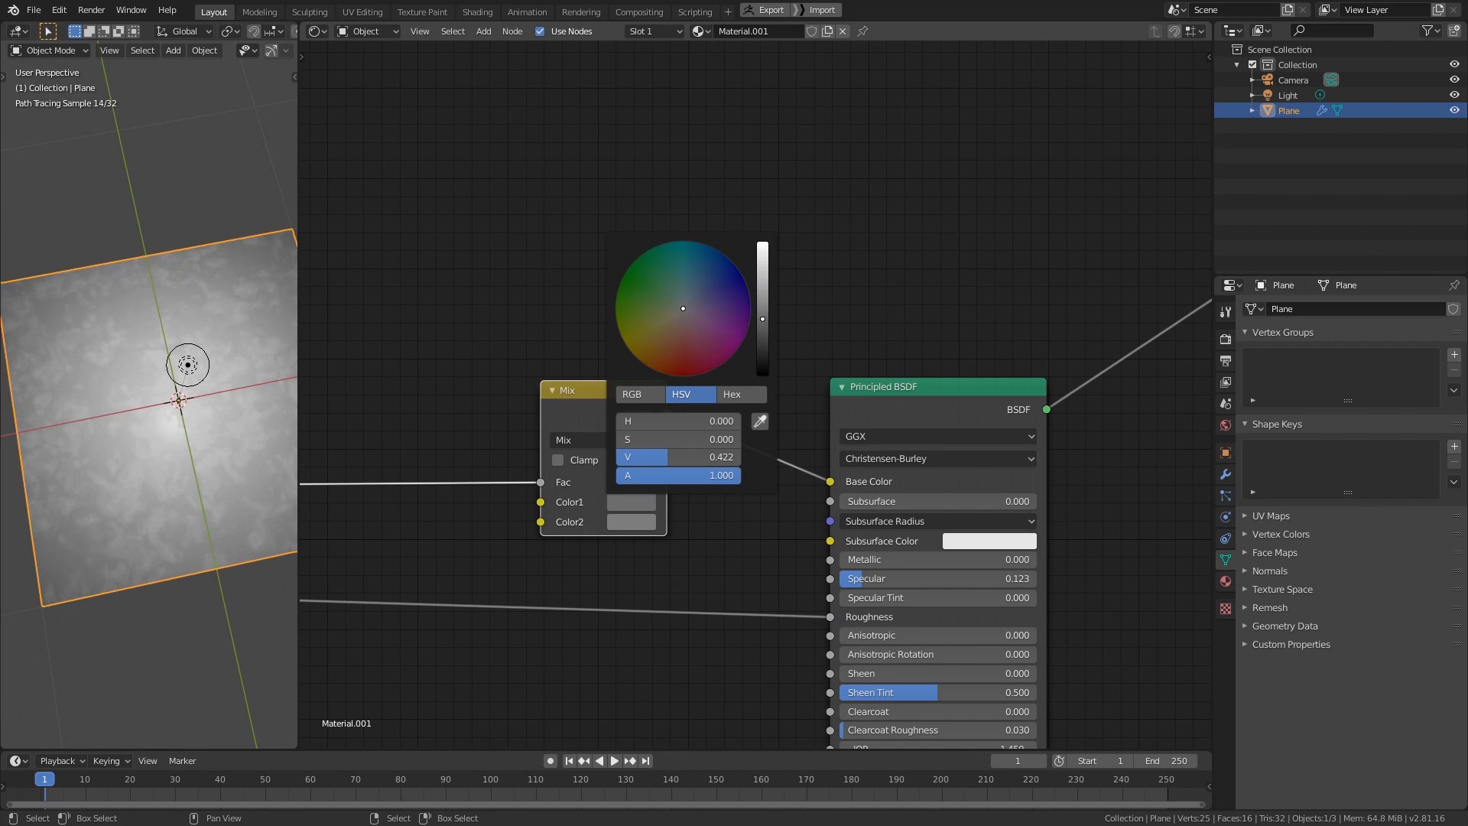
# - Set the second Principled BSDF's Metallic to 1.0 and check the plane's shading
pyautogui.moveTo(127, 460); pyautogui.dragTo(260, 425, button='middle')
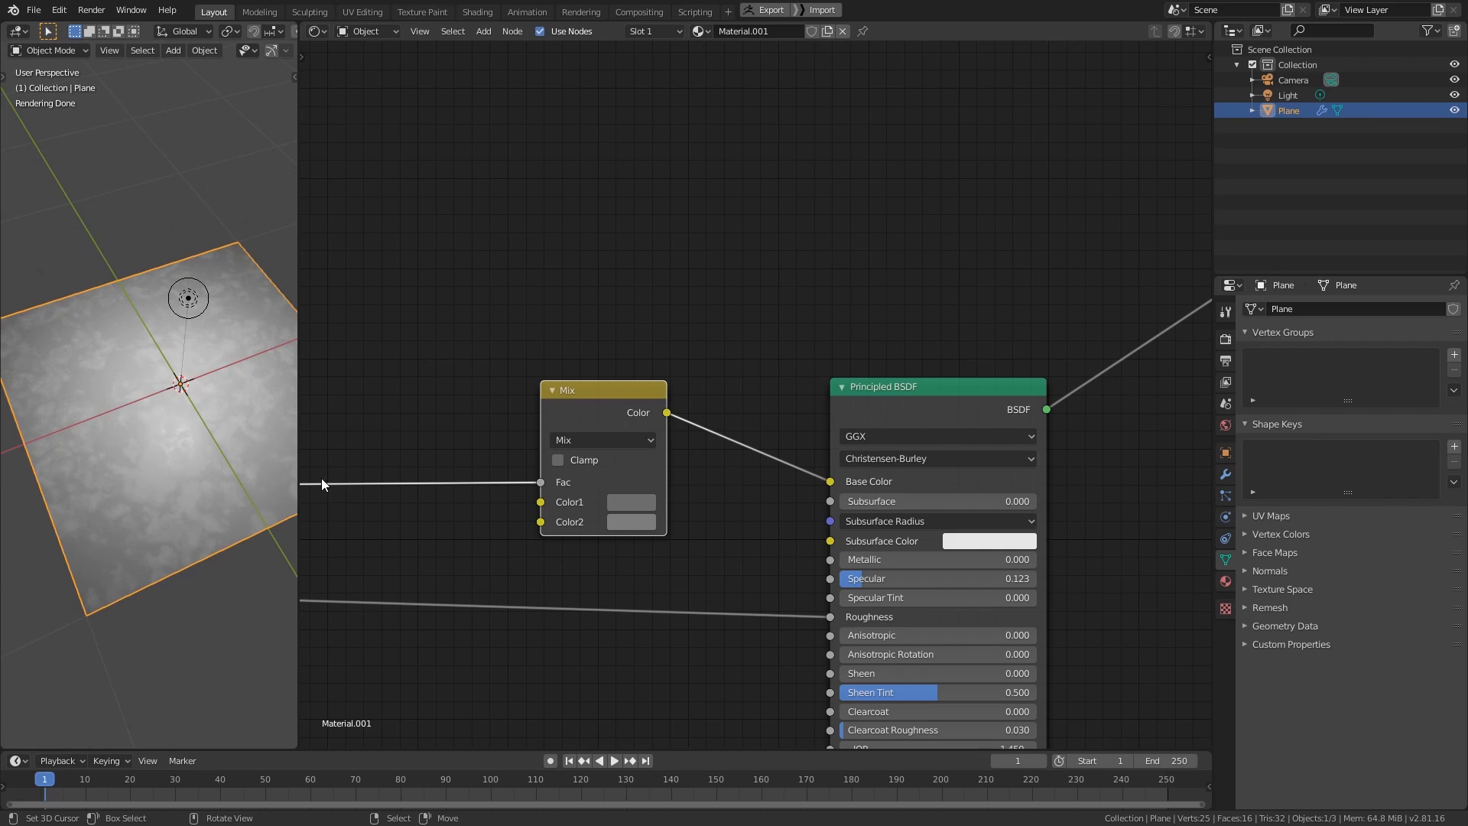
pyautogui.moveTo(873, 561); pyautogui.dragTo(1042, 562)
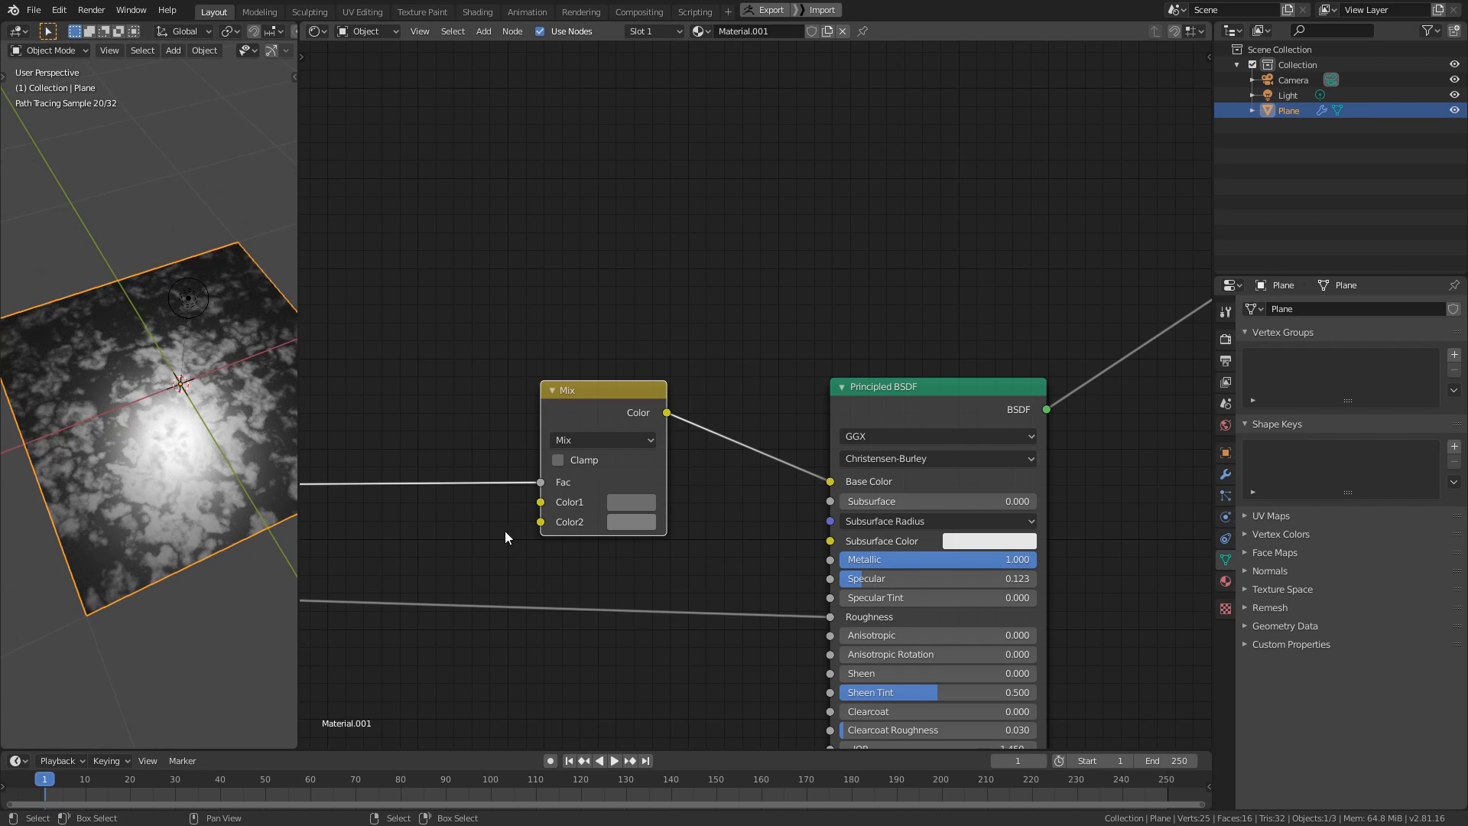
pyautogui.moveTo(229, 489); pyautogui.dragTo(210, 398, button='middle')
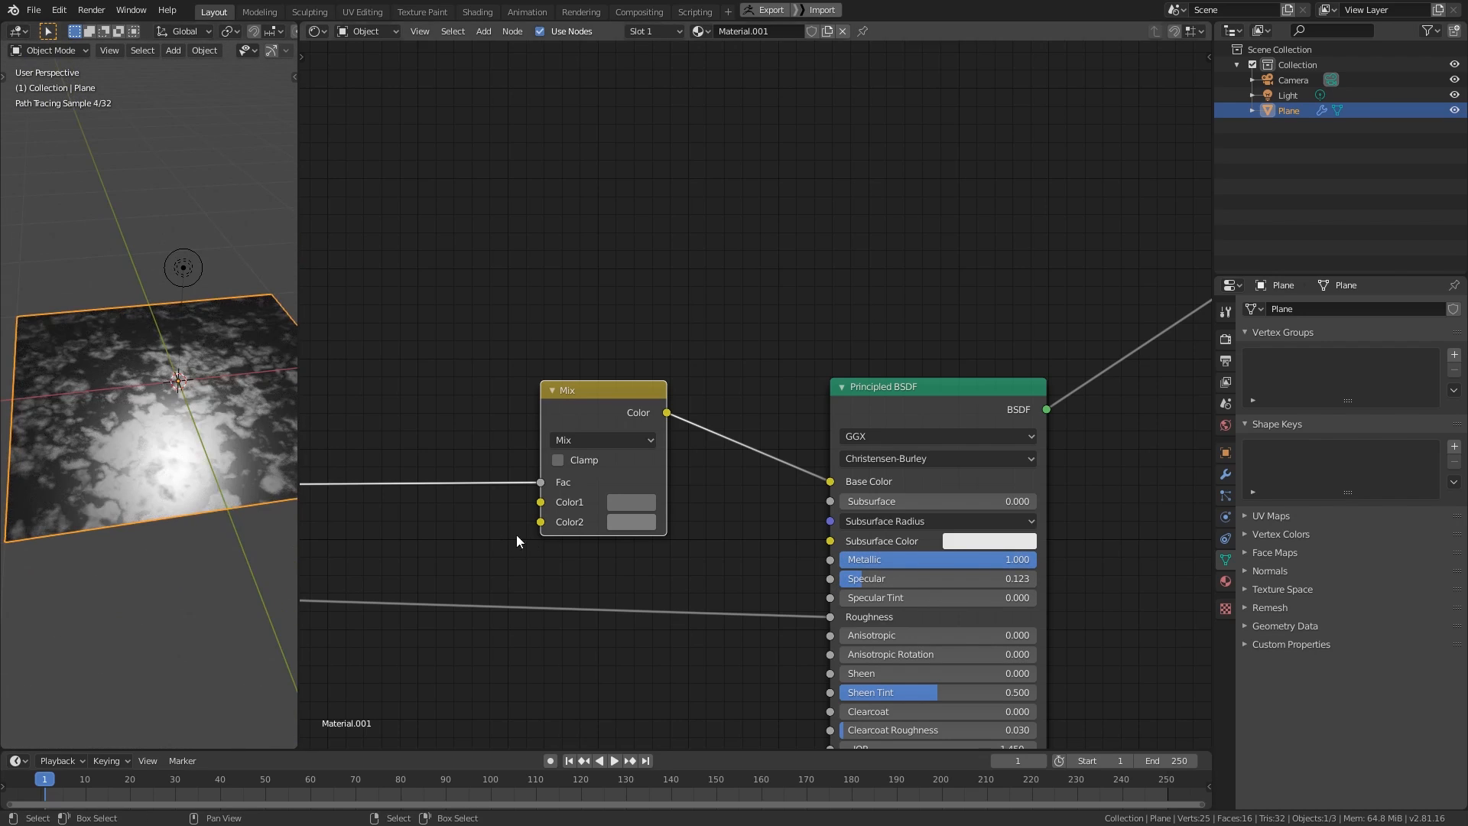
# - Set the Value node feeding the roughness Mix's Color1 to 0.5 and check the plane's reflections
pyautogui.scroll(3, 516, 535)
pyautogui.moveTo(642, 475); pyautogui.dragTo(649, 482, button='middle')
pyautogui.moveTo(525, 555); pyautogui.dragTo(699, 485, button='middle')
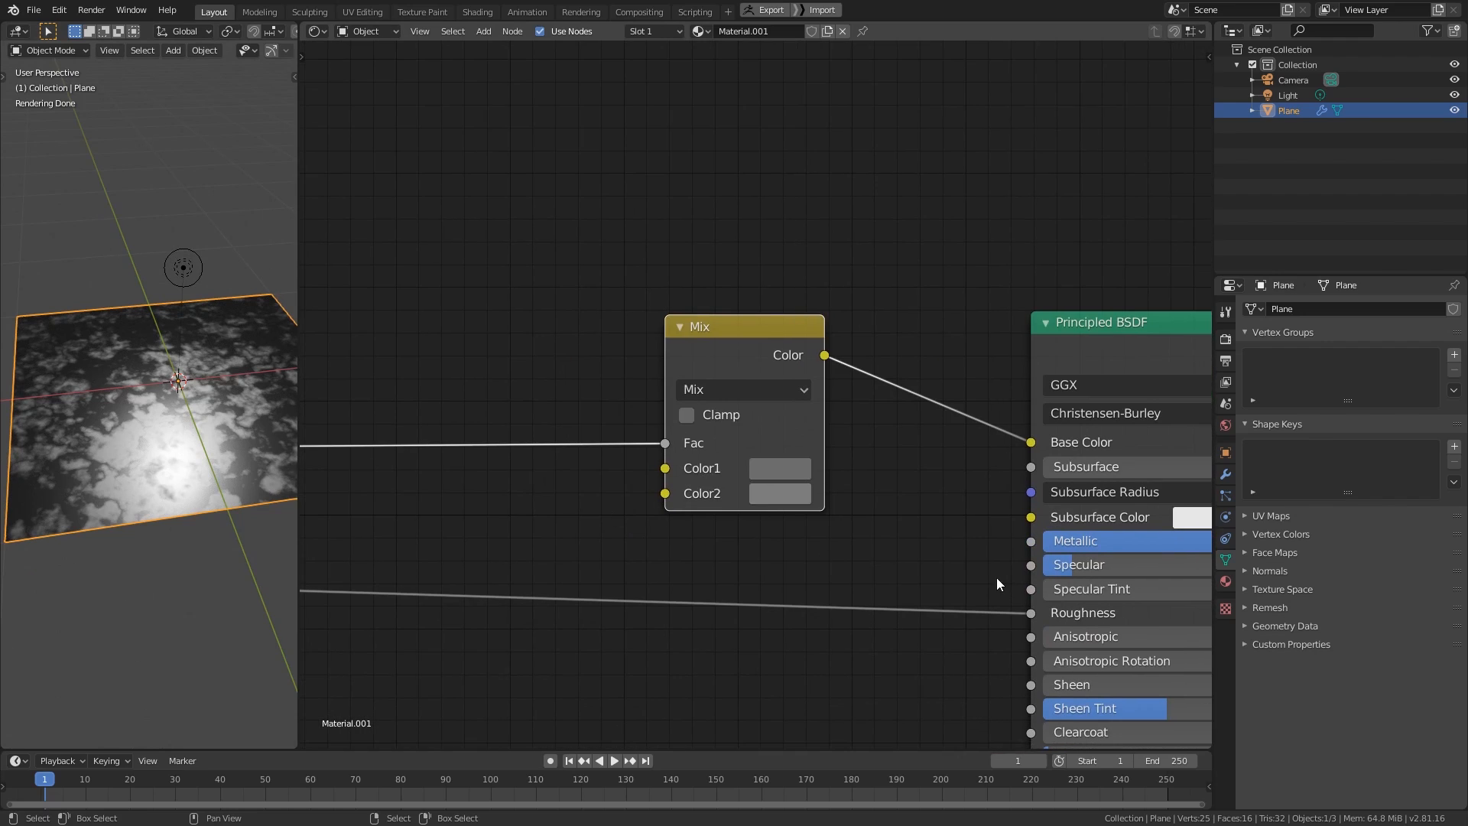
pyautogui.moveTo(996, 579); pyautogui.dragTo(639, 442, button='middle')
pyautogui.scroll(-7, 419, 452)
pyautogui.moveTo(474, 463); pyautogui.dragTo(940, 399, button='middle')
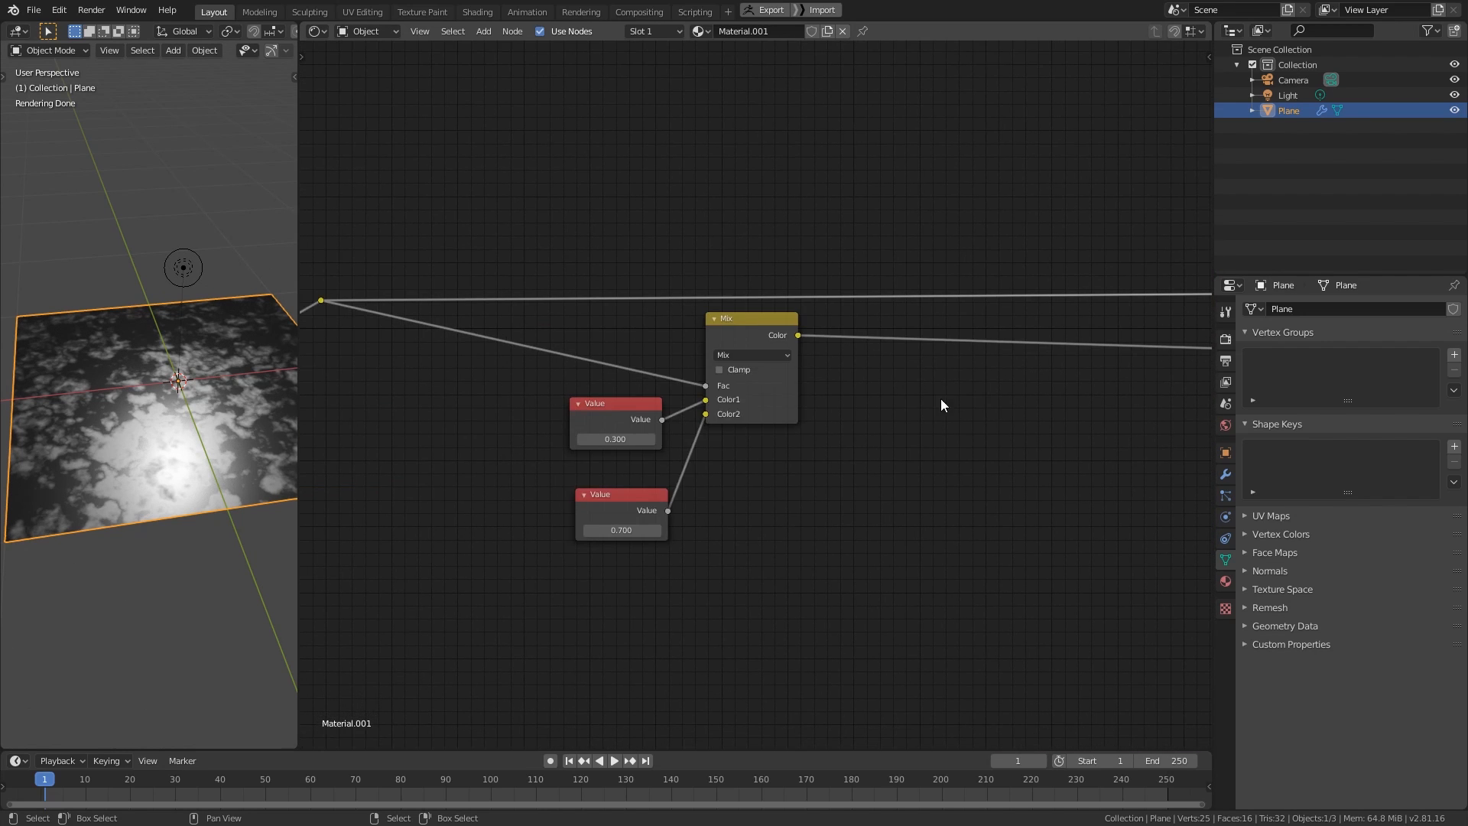
pyautogui.click(623, 438)
pyautogui.write('0.5')
pyautogui.press('Return')
pyautogui.moveTo(257, 400); pyautogui.dragTo(71, 358, button='middle')
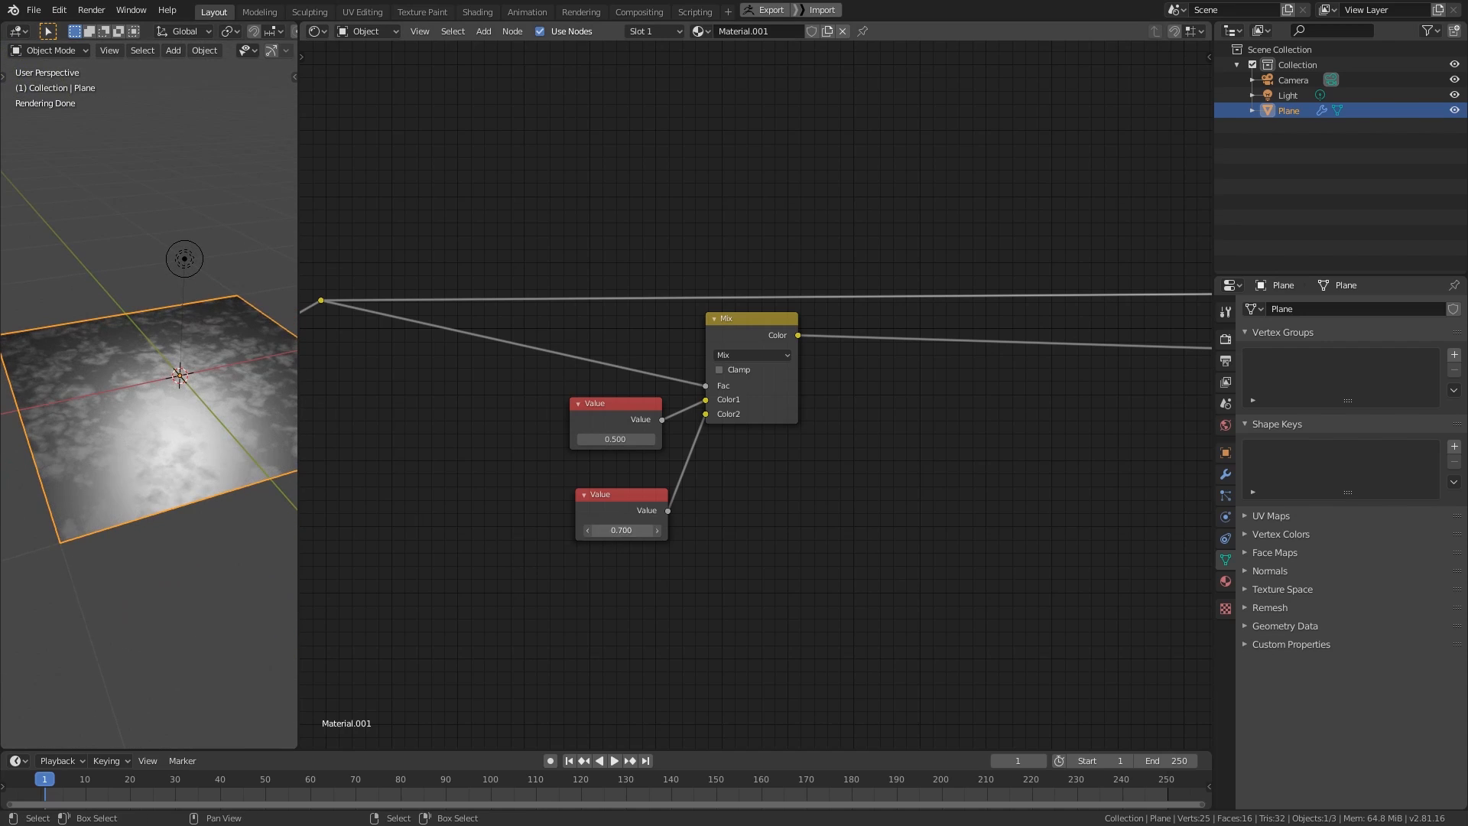
# - Set the Value node feeding the Mix node's Color2 to 0.5 and the one feeding Color1 to 0.4
pyautogui.click(616, 530)
pyautogui.write('.5')
pyautogui.press('Return')
pyautogui.click(601, 433)
pyautogui.click(604, 437)
pyautogui.write('.')
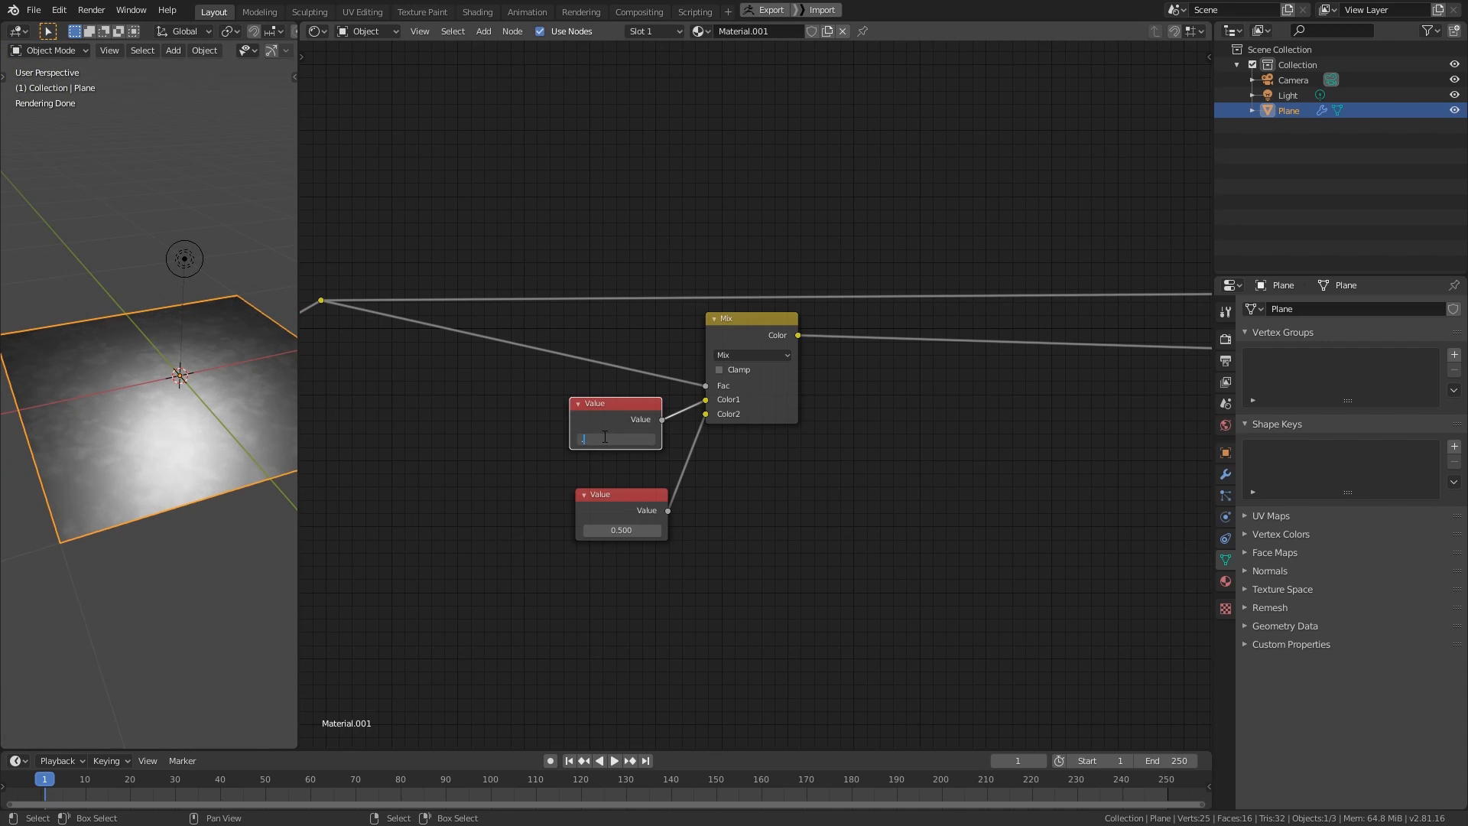
pyautogui.write('4')
pyautogui.press('Return')
# - Combine the two Principled BSDF shaders with a Mix Shader and place it closer to the Material Output node
pyautogui.moveTo(203, 422); pyautogui.dragTo(176, 521, button='middle')
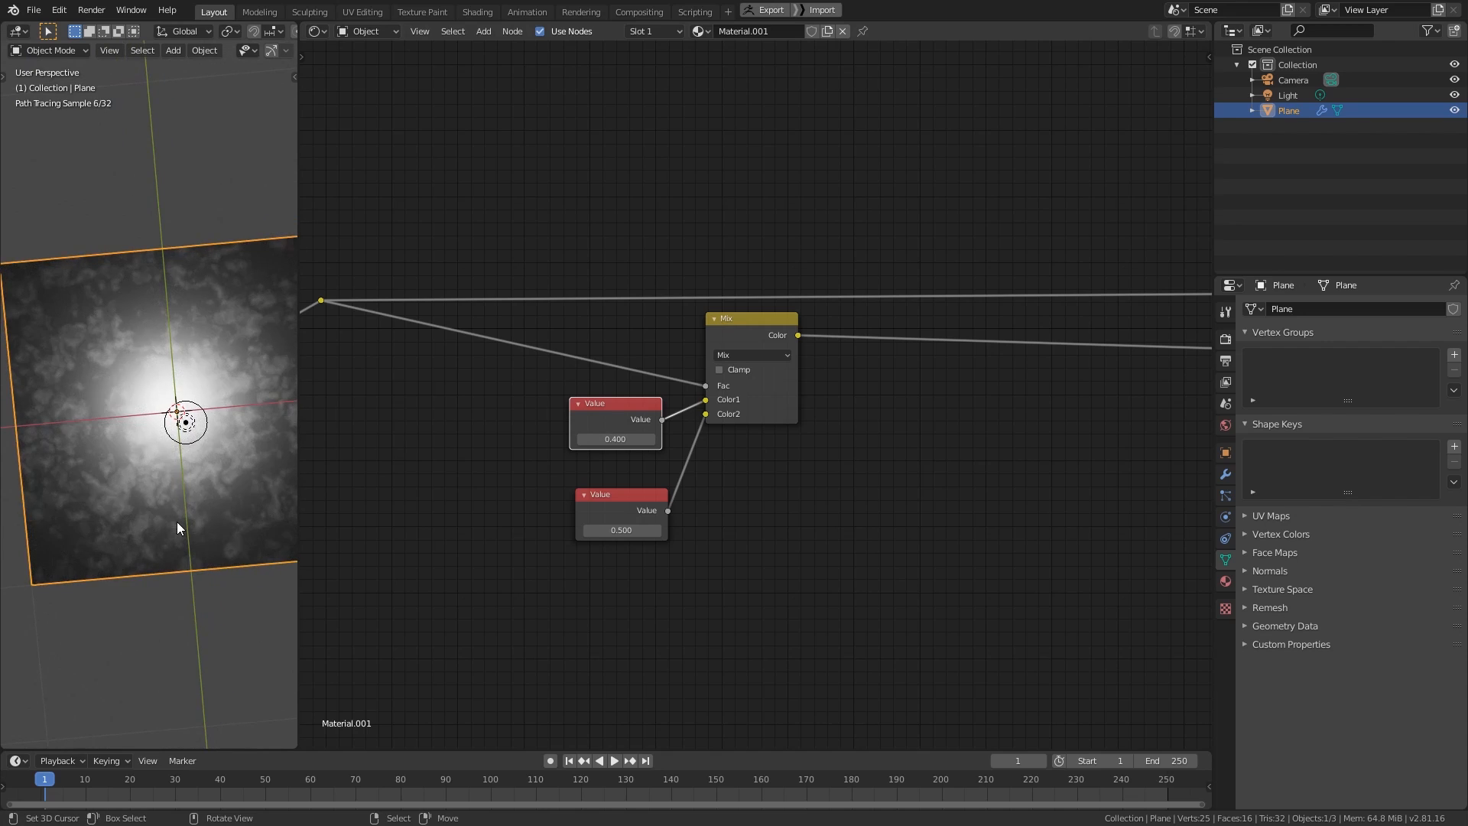
pyautogui.press('KP_7')
pyautogui.scroll(-4, 185, 429)
pyautogui.scroll(-1, 994, 409)
pyautogui.moveTo(1032, 415); pyautogui.dragTo(332, 454, button='middle')
pyautogui.scroll(-2, 765, 437)
pyautogui.scroll(-4, 923, 377)
pyautogui.moveTo(1144, 315); pyautogui.dragTo(780, 444, button='middle')
pyautogui.keyDown('ctrl'); pyautogui.keyDown('shift'); pyautogui.moveTo(673, 512); pyautogui.dragTo(656, 217, button='right'); pyautogui.keyUp('shift'); pyautogui.keyUp('ctrl')
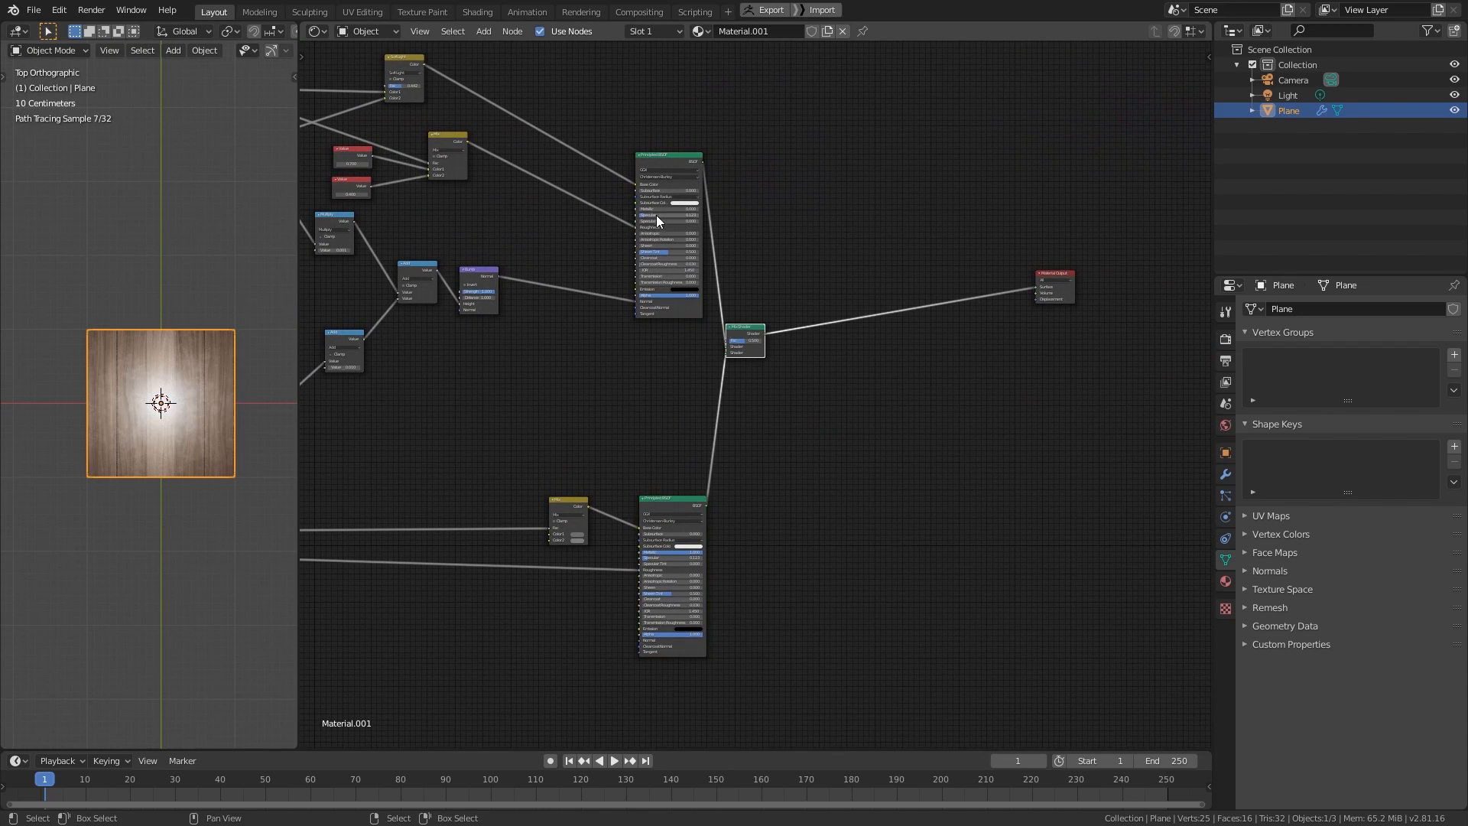
pyautogui.press('g')
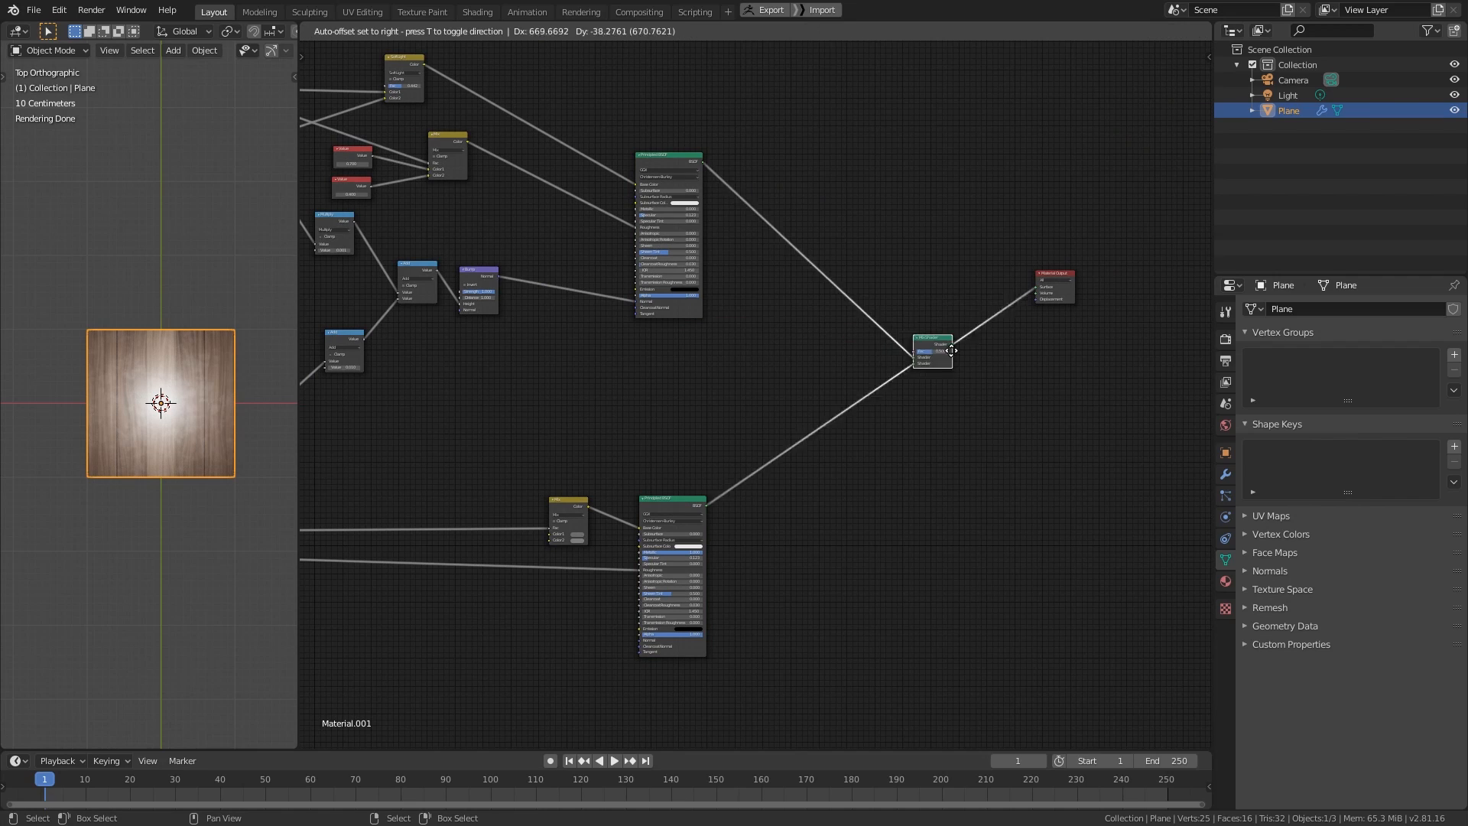
pyautogui.click(982, 353)
pyautogui.click(758, 436)
# - Examine how both shader branches feed the Mix Shader and how the whole node tree is laid out
pyautogui.moveTo(975, 370); pyautogui.dragTo(721, 429, button='middle')
pyautogui.scroll(8, 702, 464)
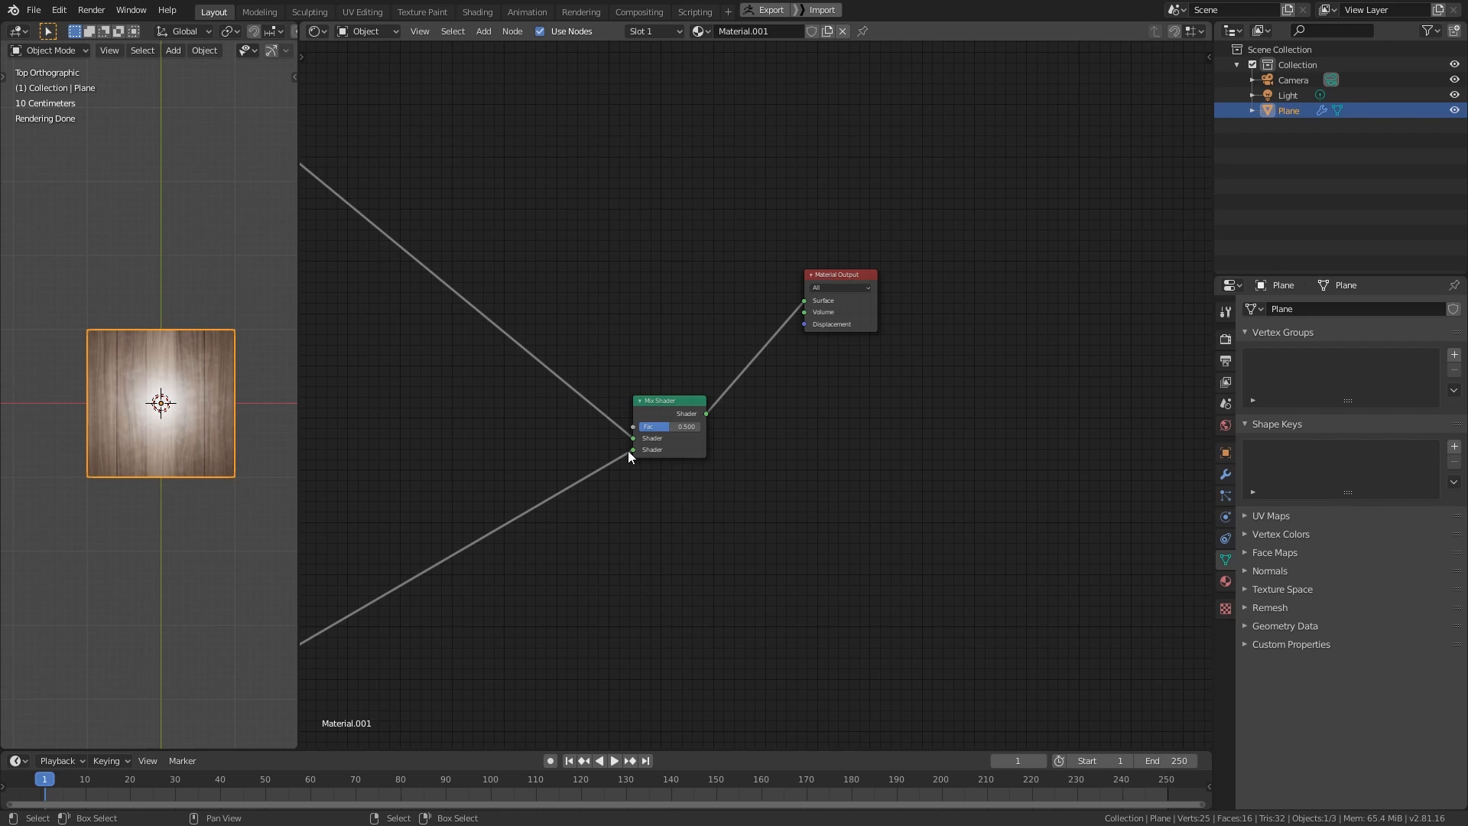
pyautogui.moveTo(503, 523); pyautogui.dragTo(848, 353, button='middle')
pyautogui.scroll(-7, 626, 446)
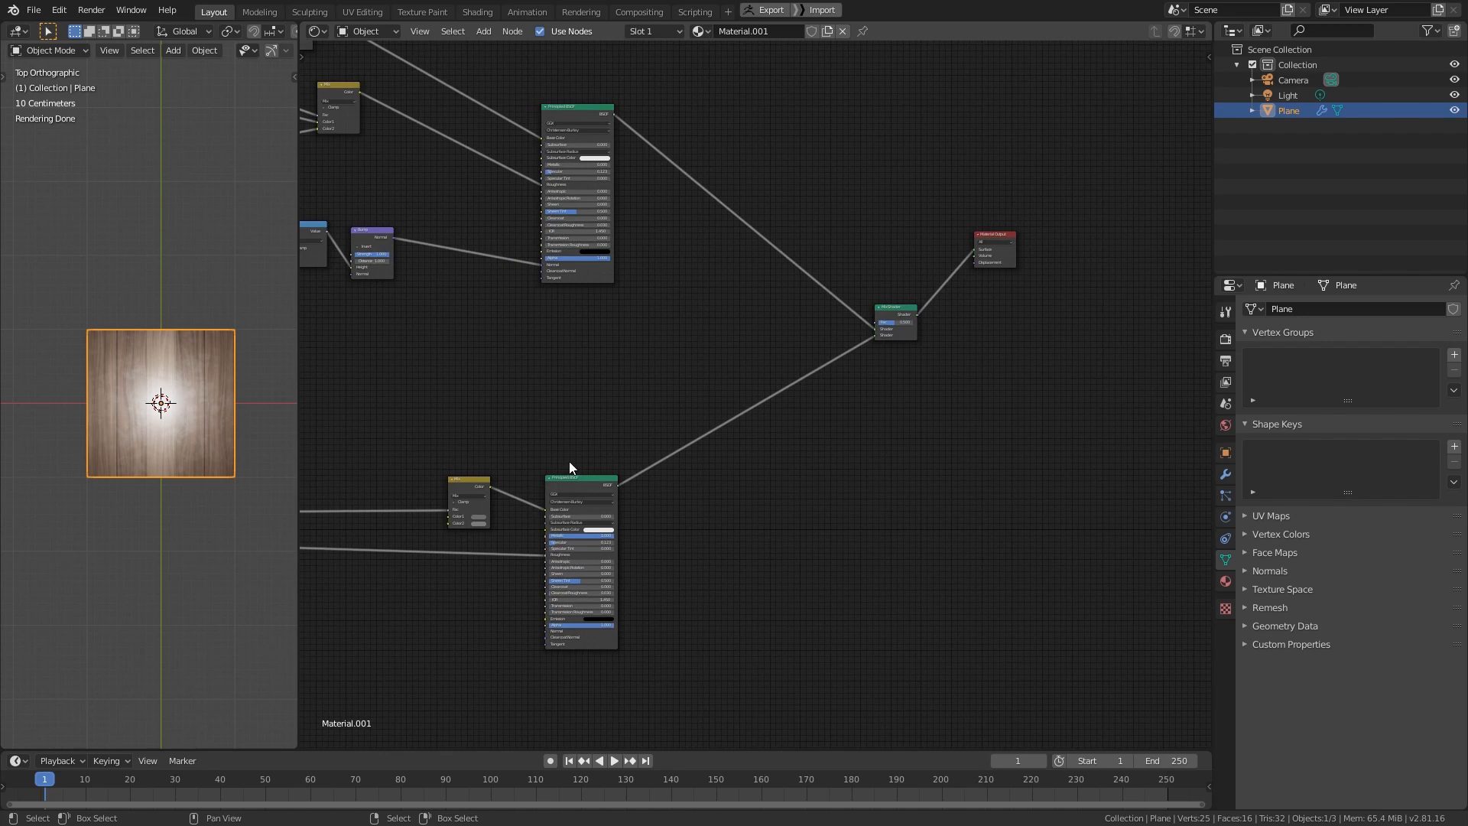
pyautogui.moveTo(505, 399); pyautogui.dragTo(629, 420, button='middle')
pyautogui.scroll(3, 766, 430)
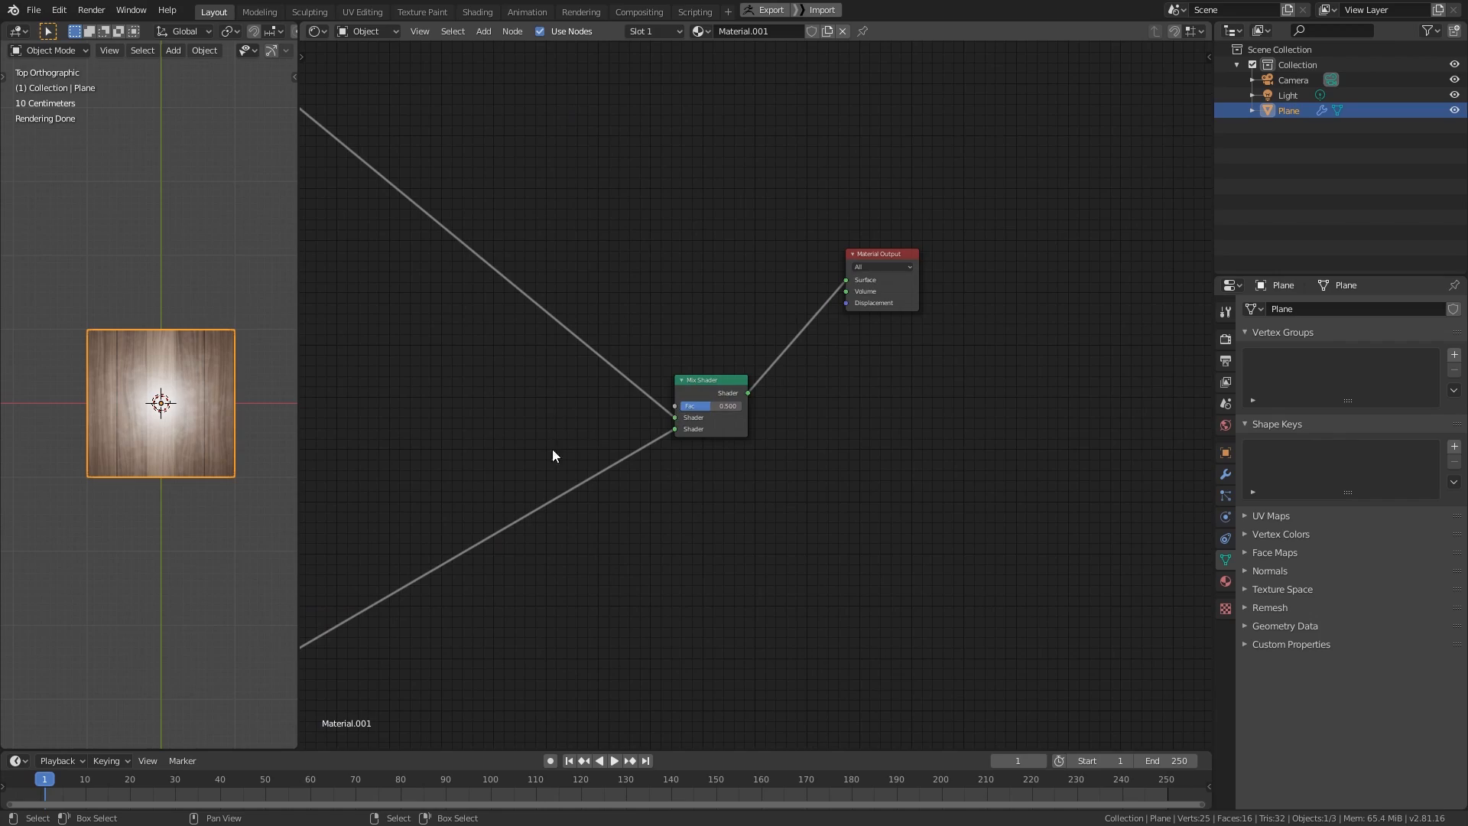
pyautogui.moveTo(497, 459); pyautogui.dragTo(955, 378, button='middle')
pyautogui.scroll(-10, 705, 433)
pyautogui.moveTo(598, 460); pyautogui.dragTo(994, 428, button='middle')
pyautogui.scroll(-2, 873, 439)
pyautogui.scroll(-3, 873, 446)
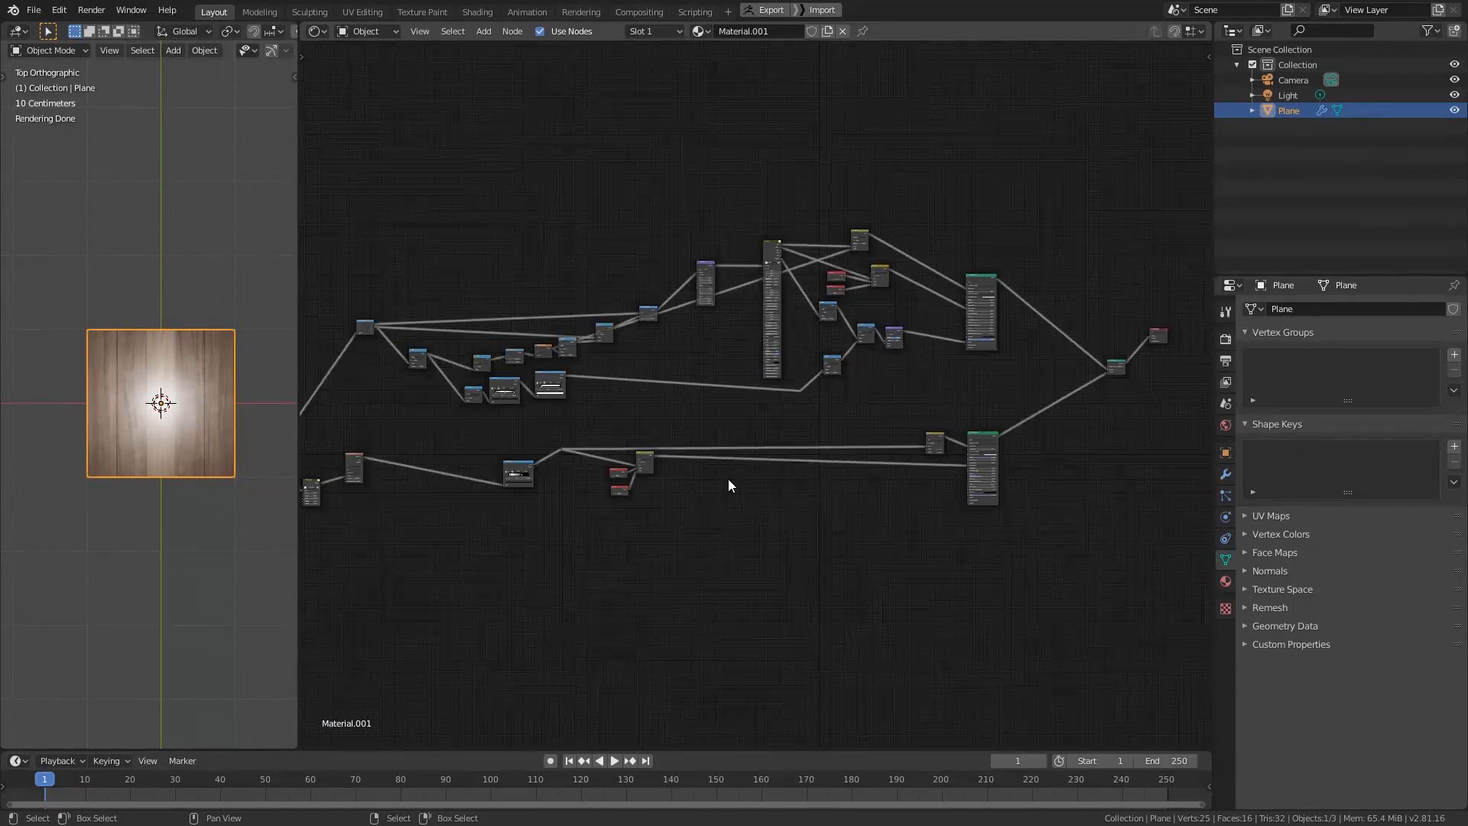
# - Duplicate the UV Map node at the start of the tree and place the copy in empty space above the existing nodes
pyautogui.press('a')
pyautogui.moveTo(354, 460); pyautogui.dragTo(308, 405)
pyautogui.moveTo(308, 405); pyautogui.dragTo(750, 499, button='middle')
pyautogui.scroll(2, 750, 508)
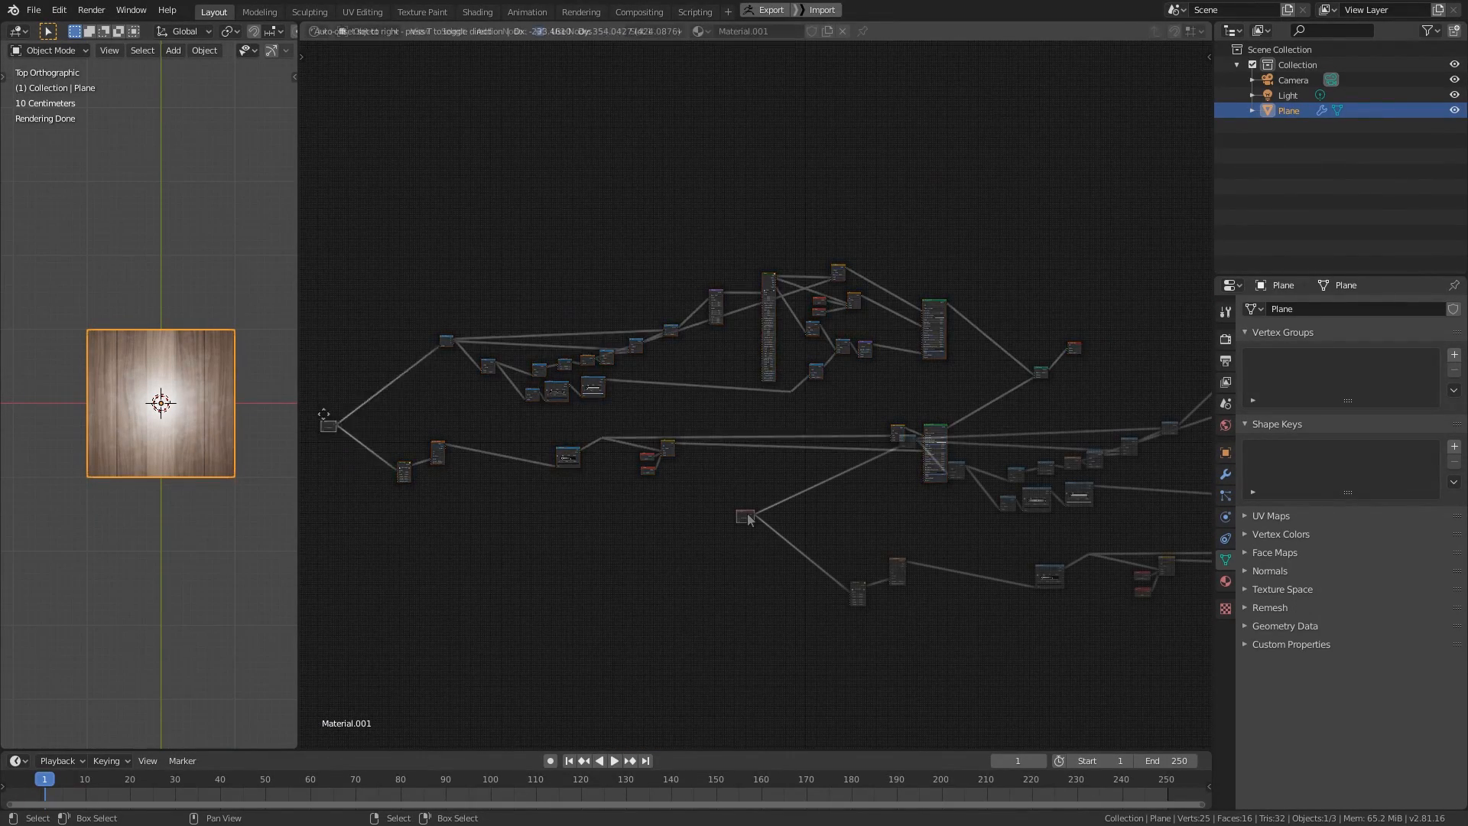
pyautogui.hotkey('shift', 'd')
pyautogui.click(740, 259)
pyautogui.scroll(5, 768, 306)
pyautogui.moveTo(768, 302); pyautogui.dragTo(696, 632, button='middle')
pyautogui.scroll(8, 829, 560)
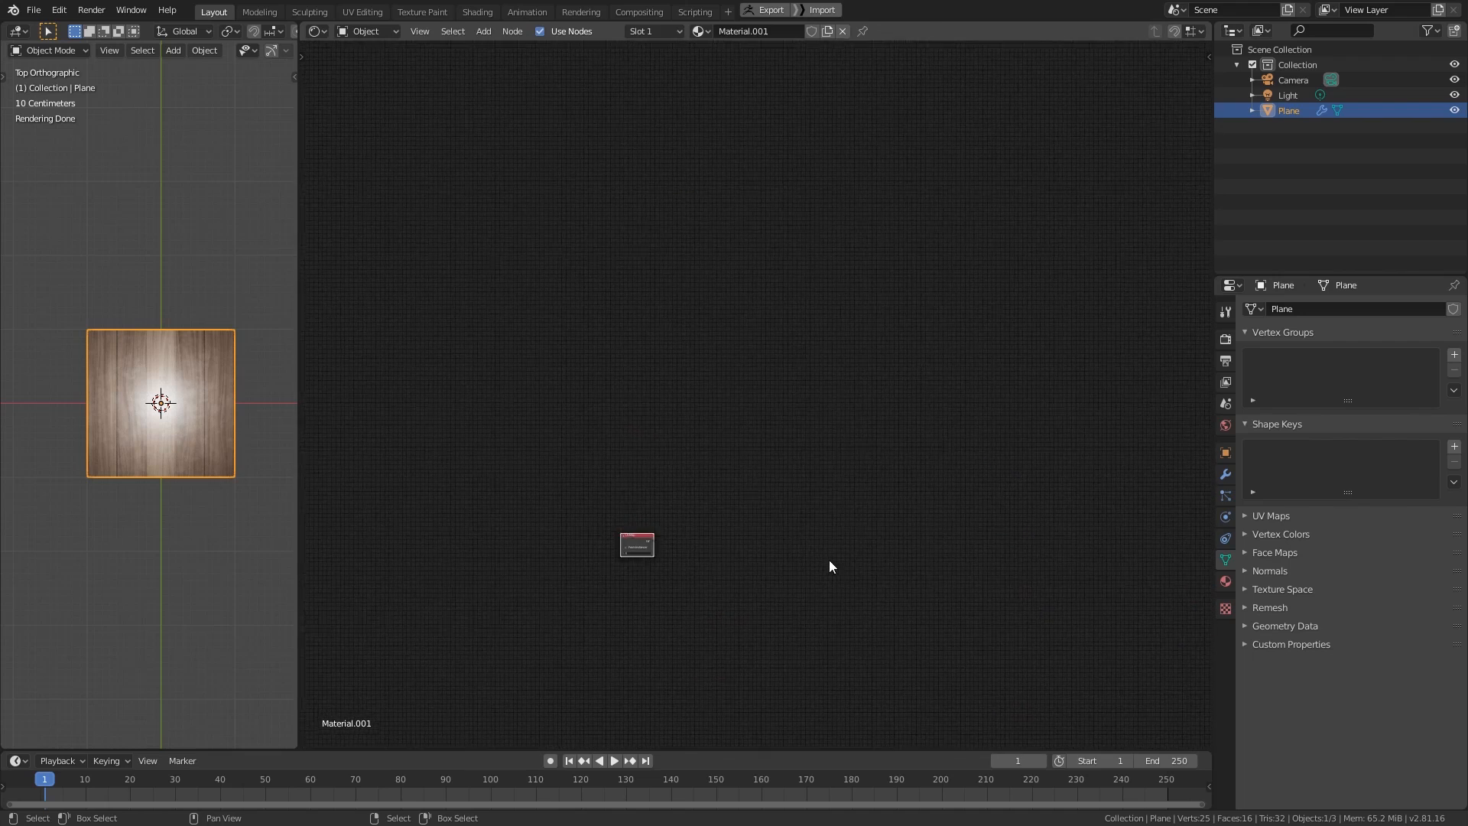
pyautogui.press('g')
pyautogui.click(772, 245)
# - Add a Vector Math node beside the duplicated UV Map node and connect the UV output to its first vector input
pyautogui.scroll(3, 711, 468)
pyautogui.moveTo(702, 391); pyautogui.dragTo(824, 322, button='middle')
pyautogui.scroll(3, 824, 323)
pyautogui.moveTo(770, 489); pyautogui.dragTo(777, 497, button='middle')
pyautogui.scroll(2, 777, 497)
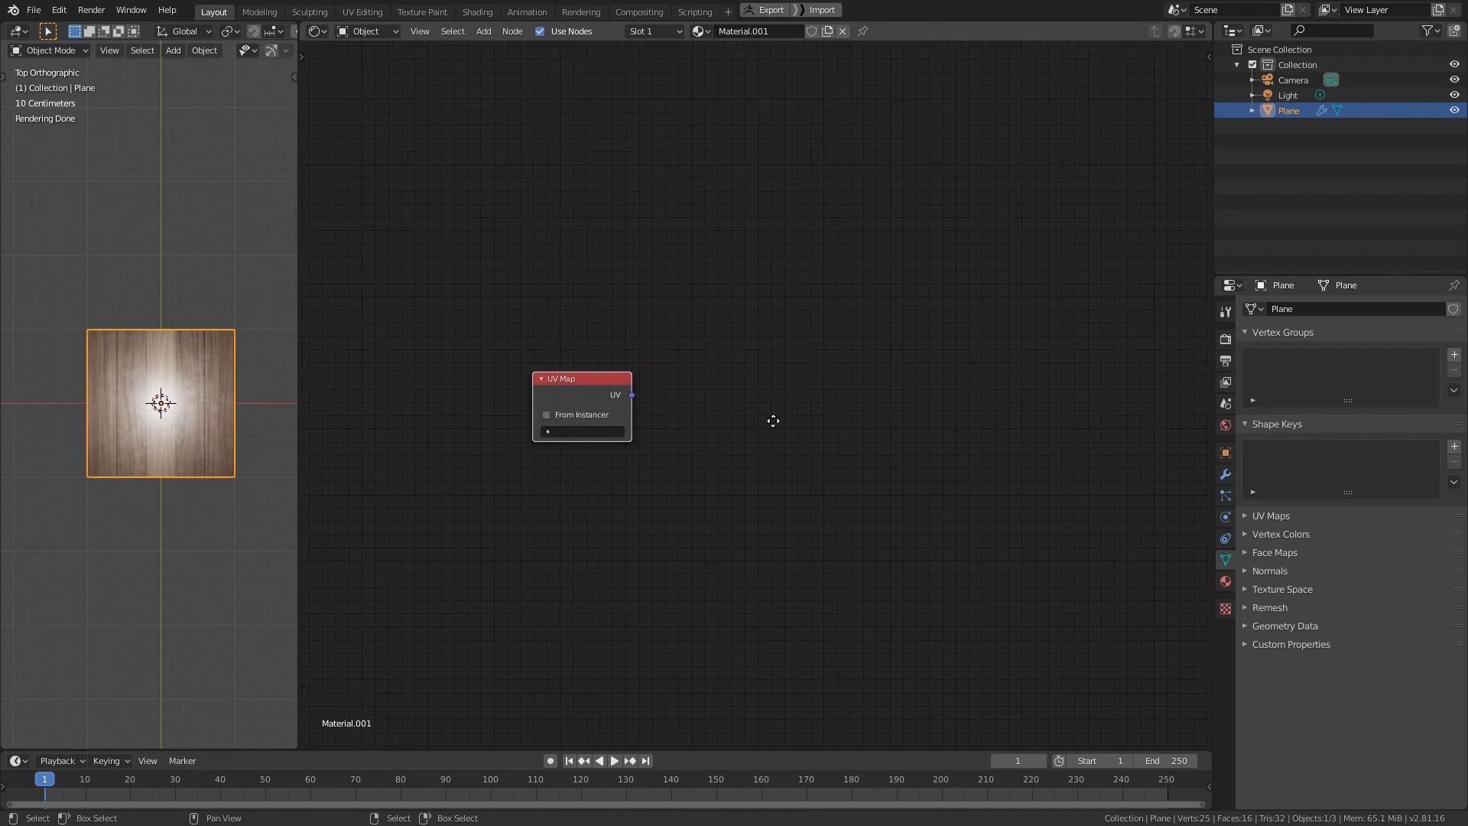
pyautogui.moveTo(817, 410); pyautogui.dragTo(709, 450, button='middle')
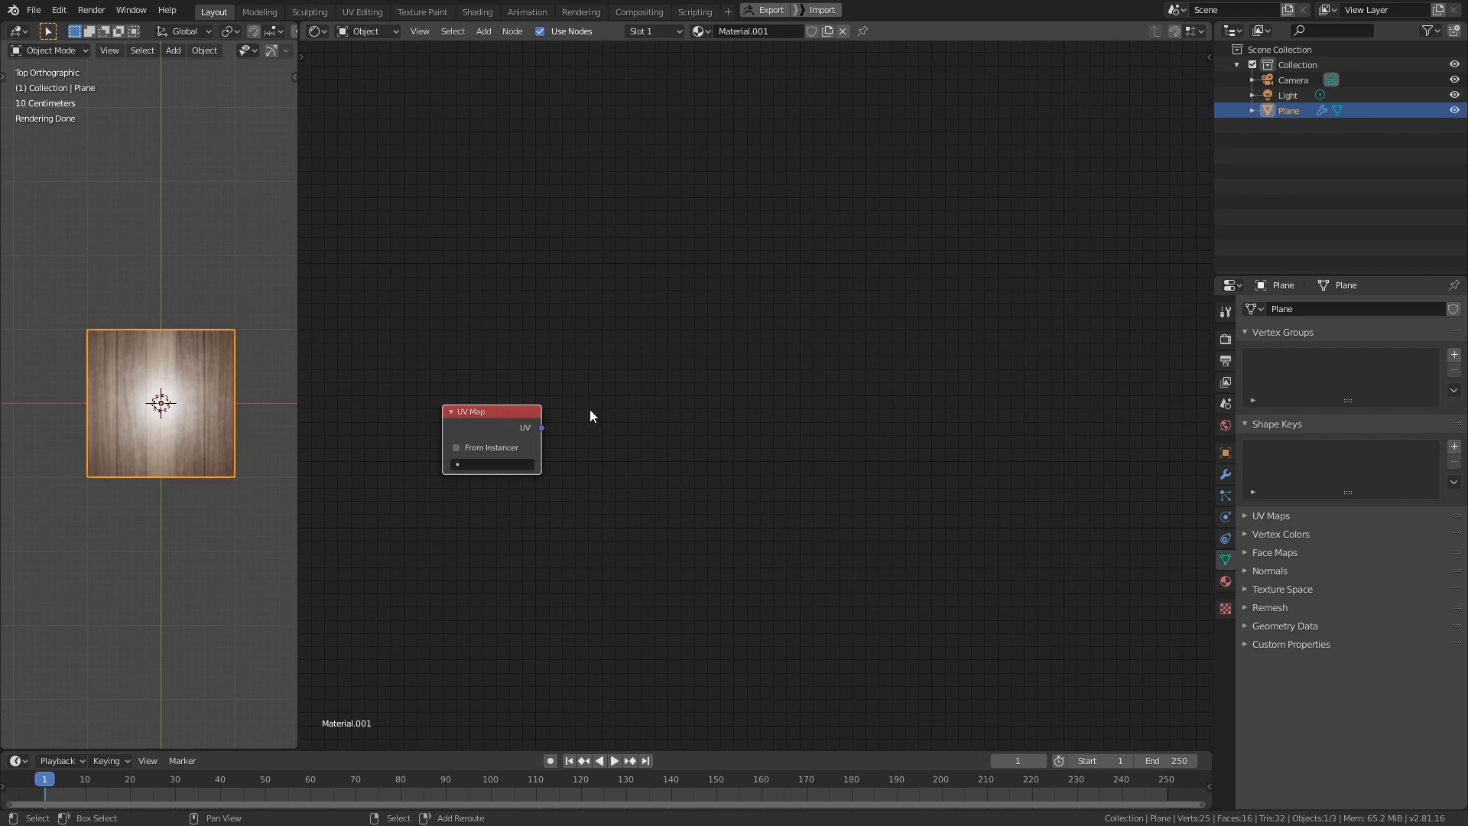
pyautogui.hotkey('shift', 'a')
pyautogui.moveTo(618, 505)
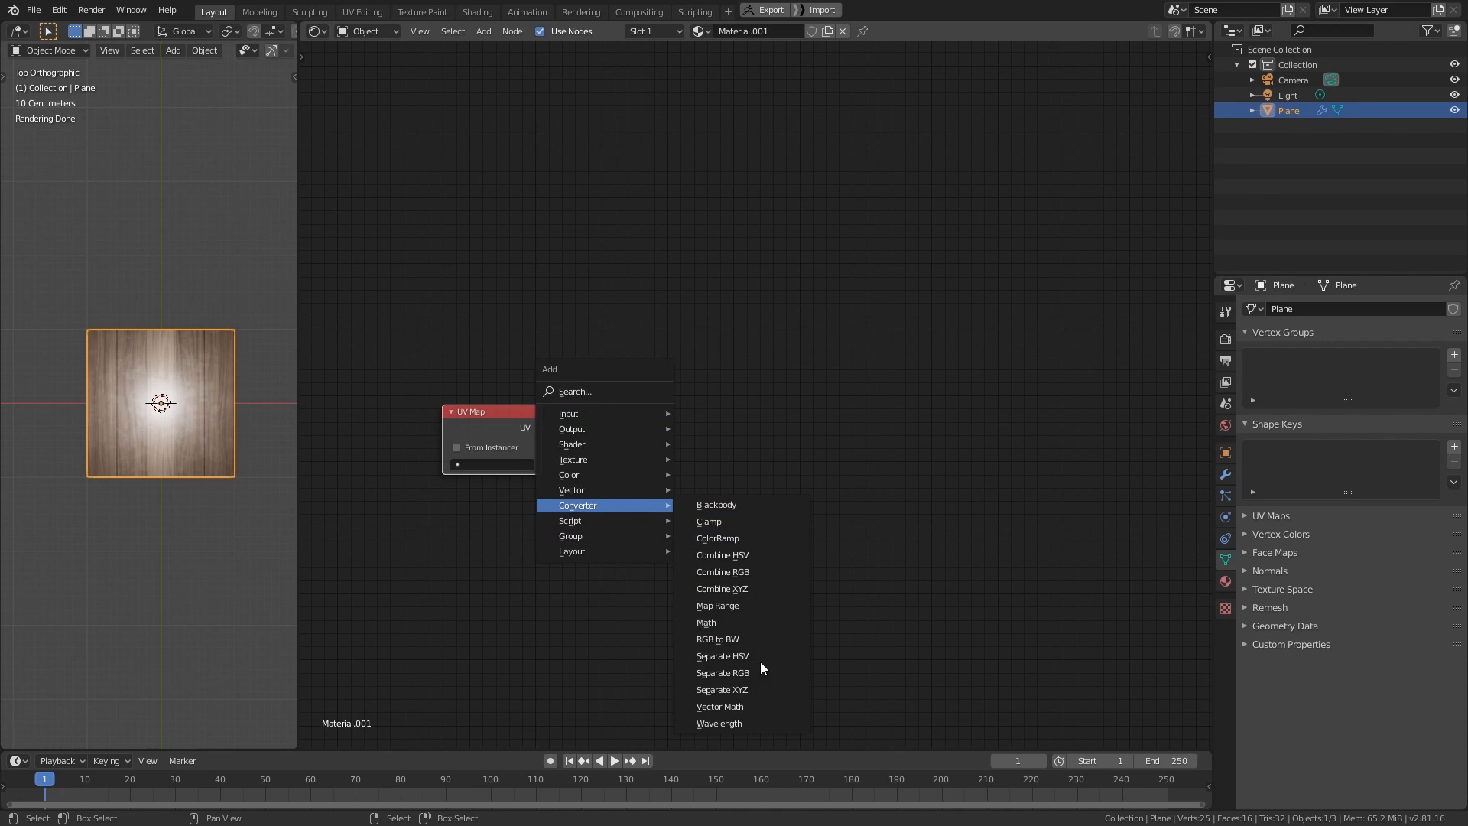
pyautogui.click(738, 710)
pyautogui.click(640, 298)
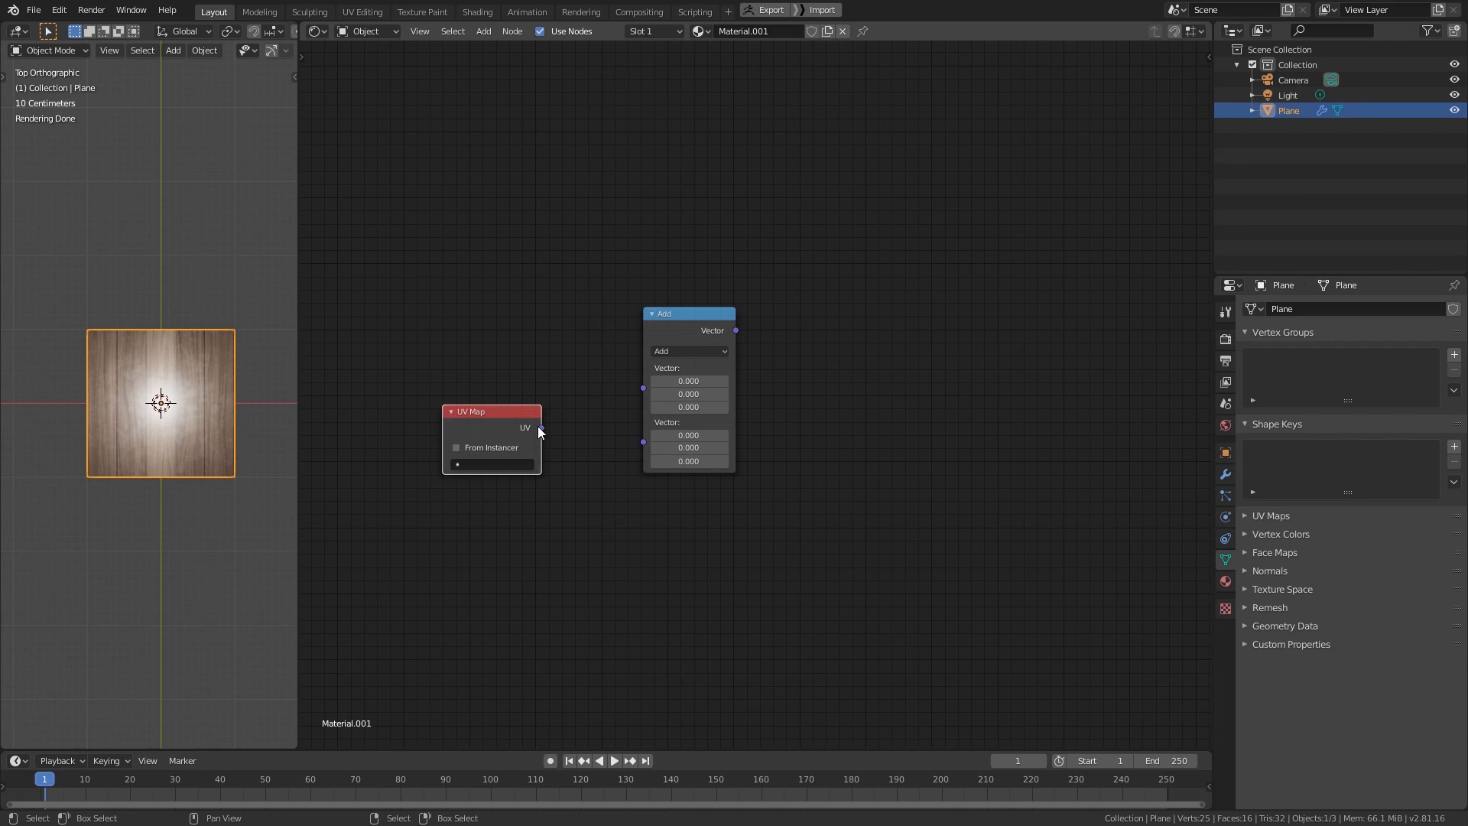
pyautogui.moveTo(541, 428); pyautogui.dragTo(714, 489)
# - Set the Vector Math node's operation to Subtract with 0.5 for all three components of the second vector
pyautogui.click(719, 421)
pyautogui.click(717, 444)
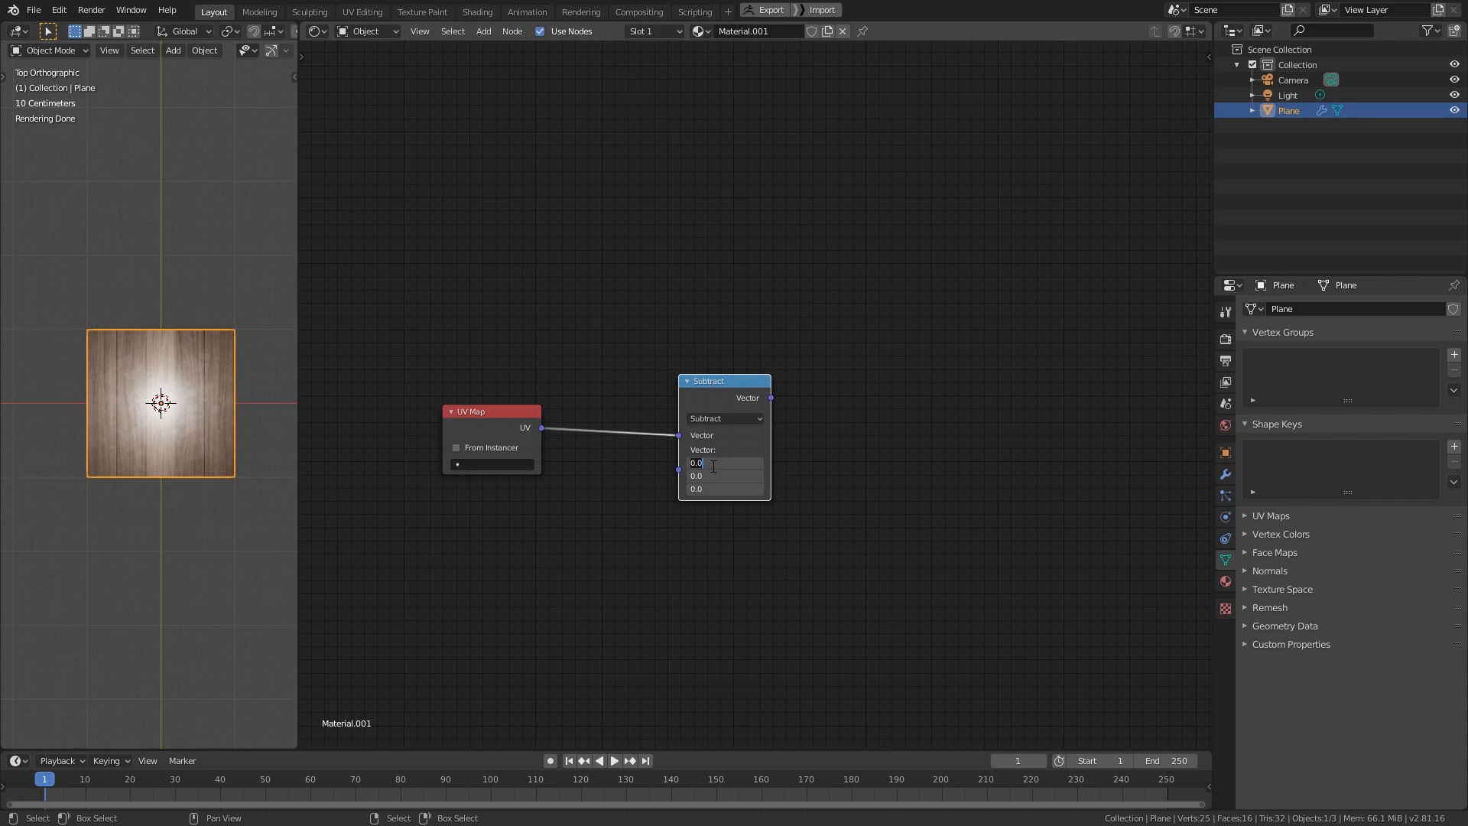
pyautogui.write('.5')
pyautogui.press('Return')
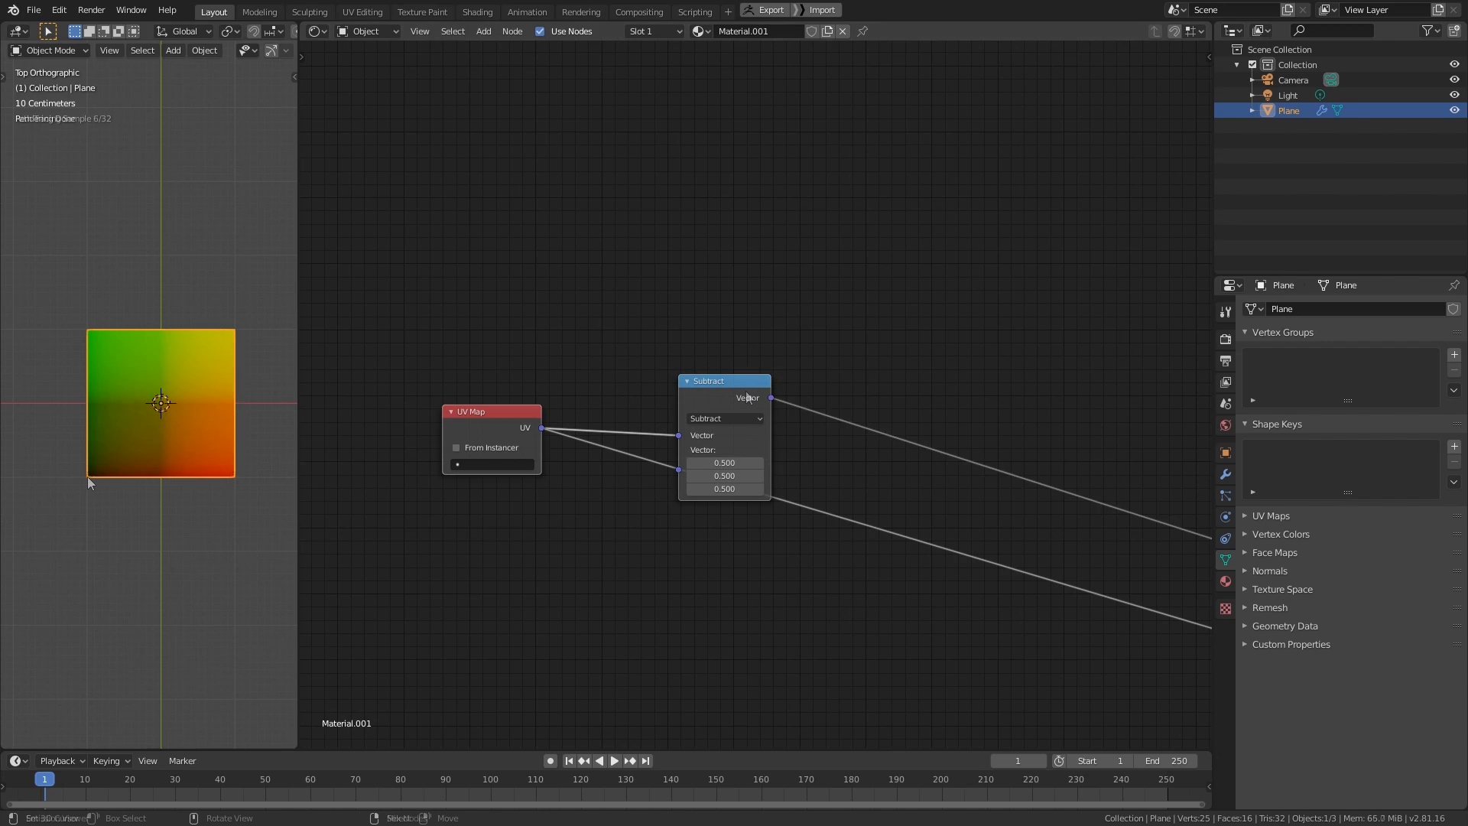
# - Preview the Subtract node's output on the plane
pyautogui.scroll(3, 89, 477)
pyautogui.keyDown('shift'); pyautogui.moveTo(31, 520); pyautogui.dragTo(56, 508, button='middle'); pyautogui.keyUp('shift')
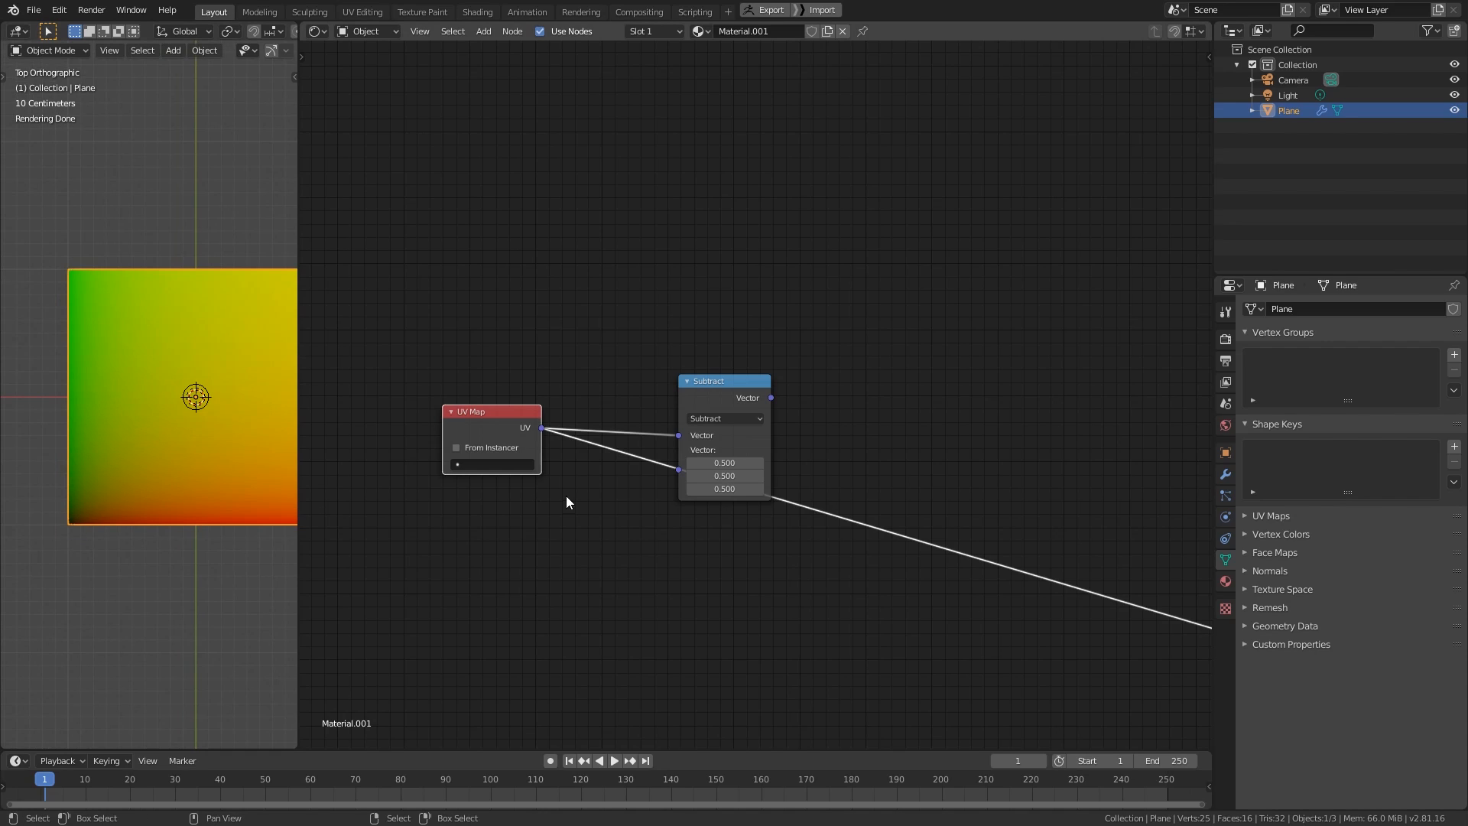
pyautogui.keyDown('ctrl'); pyautogui.keyDown('shift'); pyautogui.click(718, 392); pyautogui.keyUp('shift'); pyautogui.keyUp('ctrl')
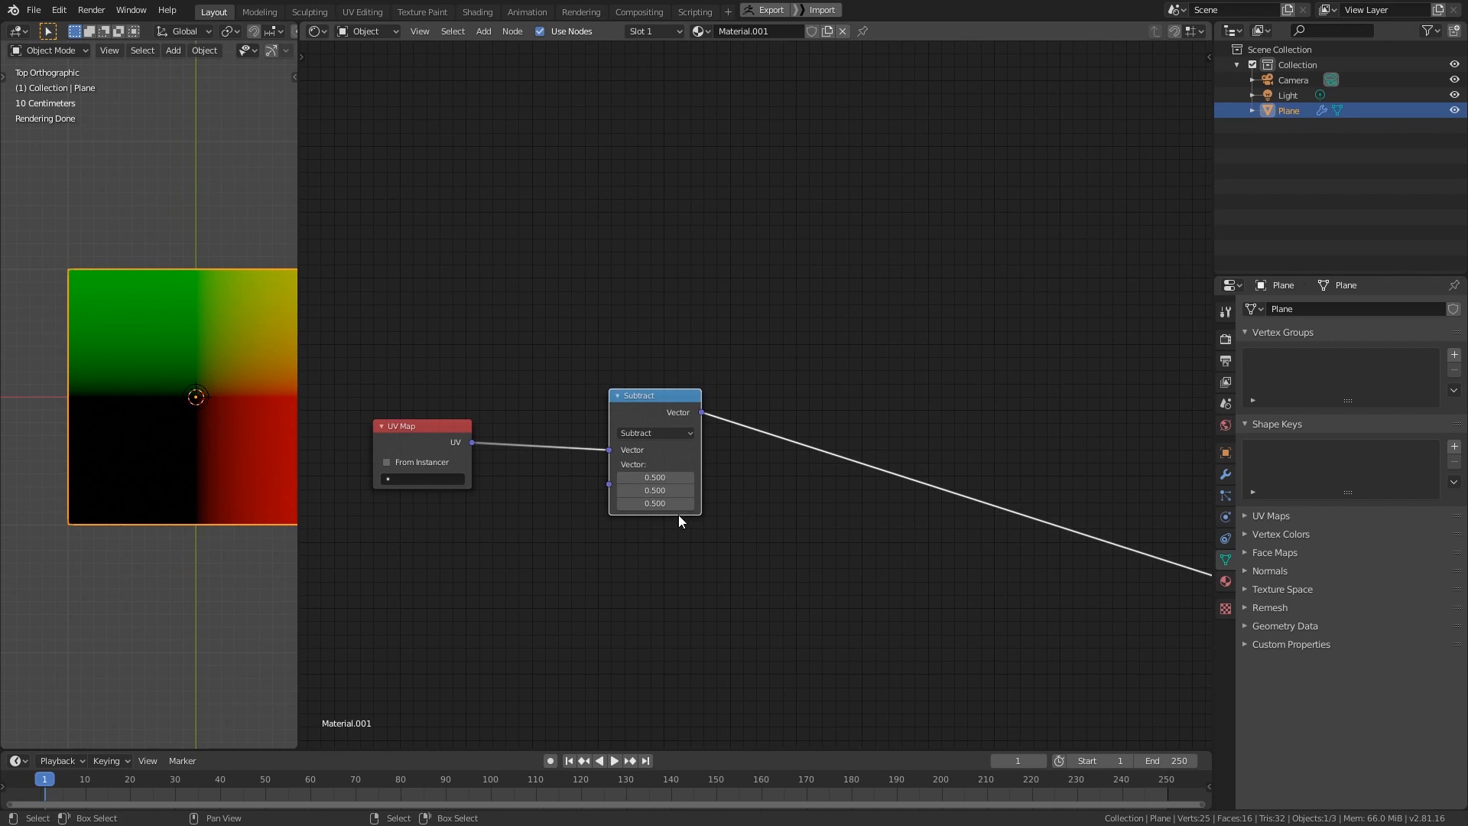
# - Set the third component of the Subtract node's vector to 0 and shift the node slightly upward
pyautogui.click(688, 503)
pyautogui.write('0')
pyautogui.press('Return')
pyautogui.moveTo(781, 441); pyautogui.dragTo(793, 459, button='middle')
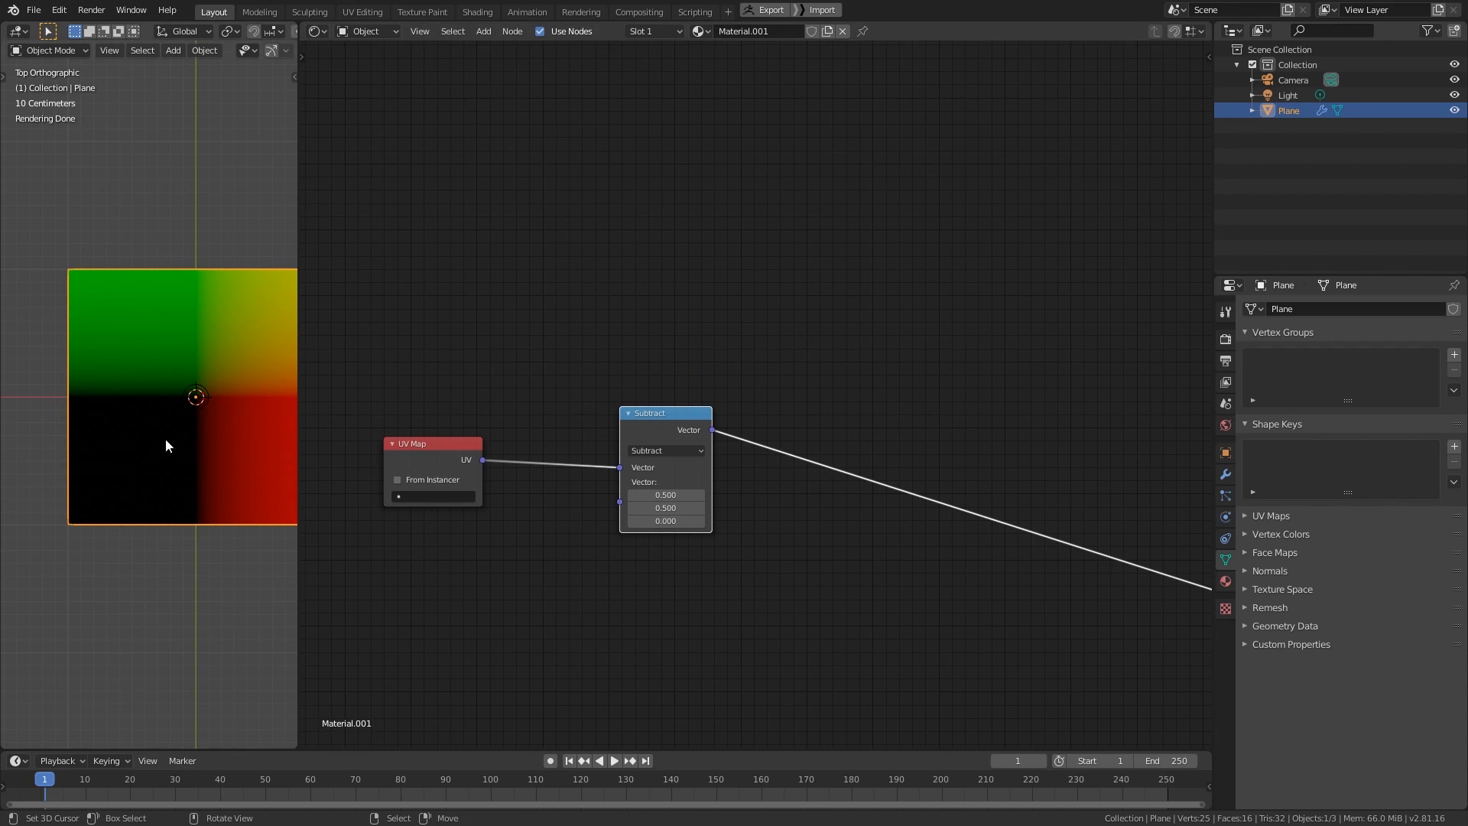
pyautogui.moveTo(654, 412); pyautogui.dragTo(656, 393)
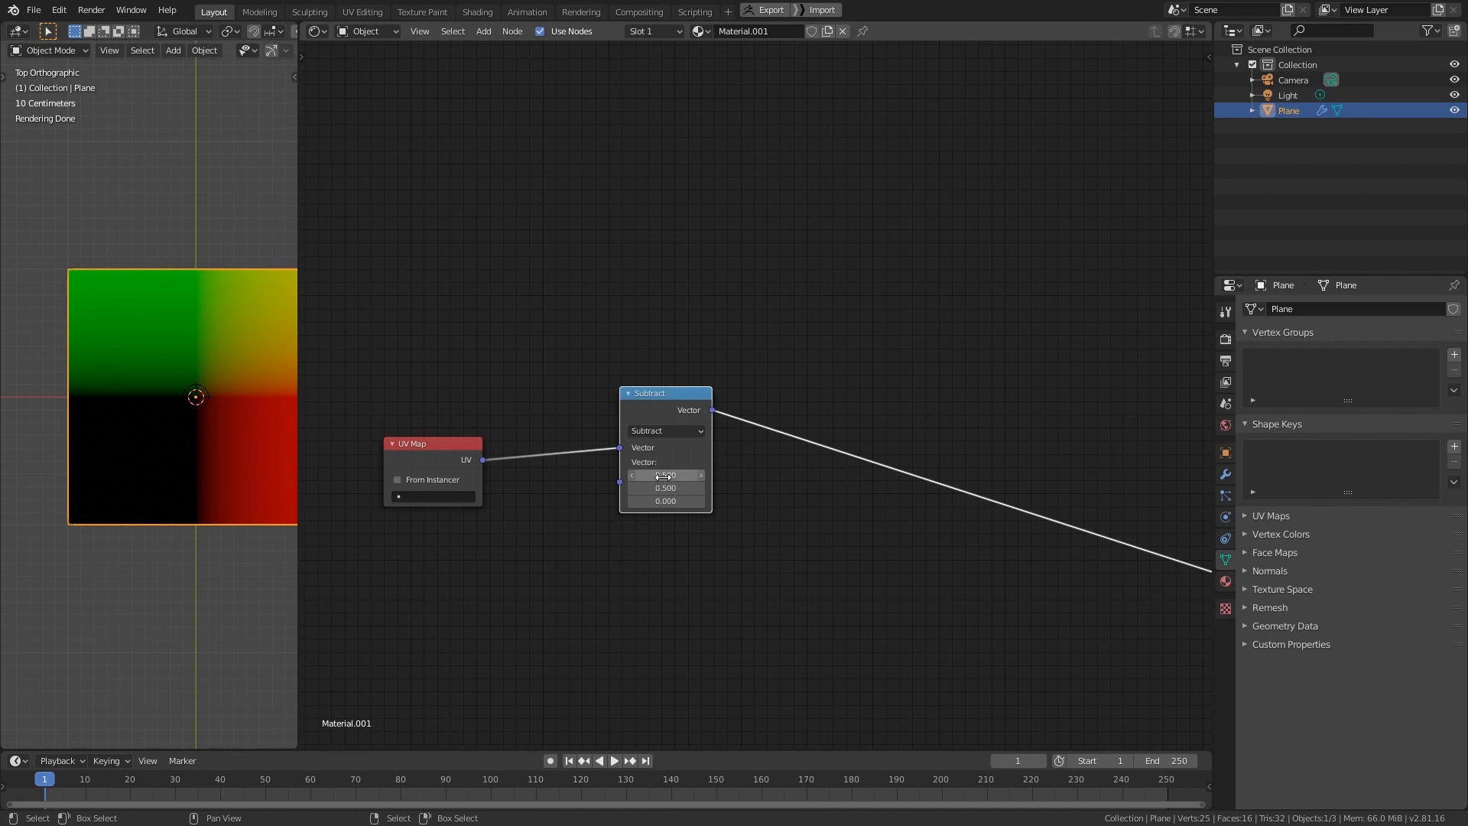
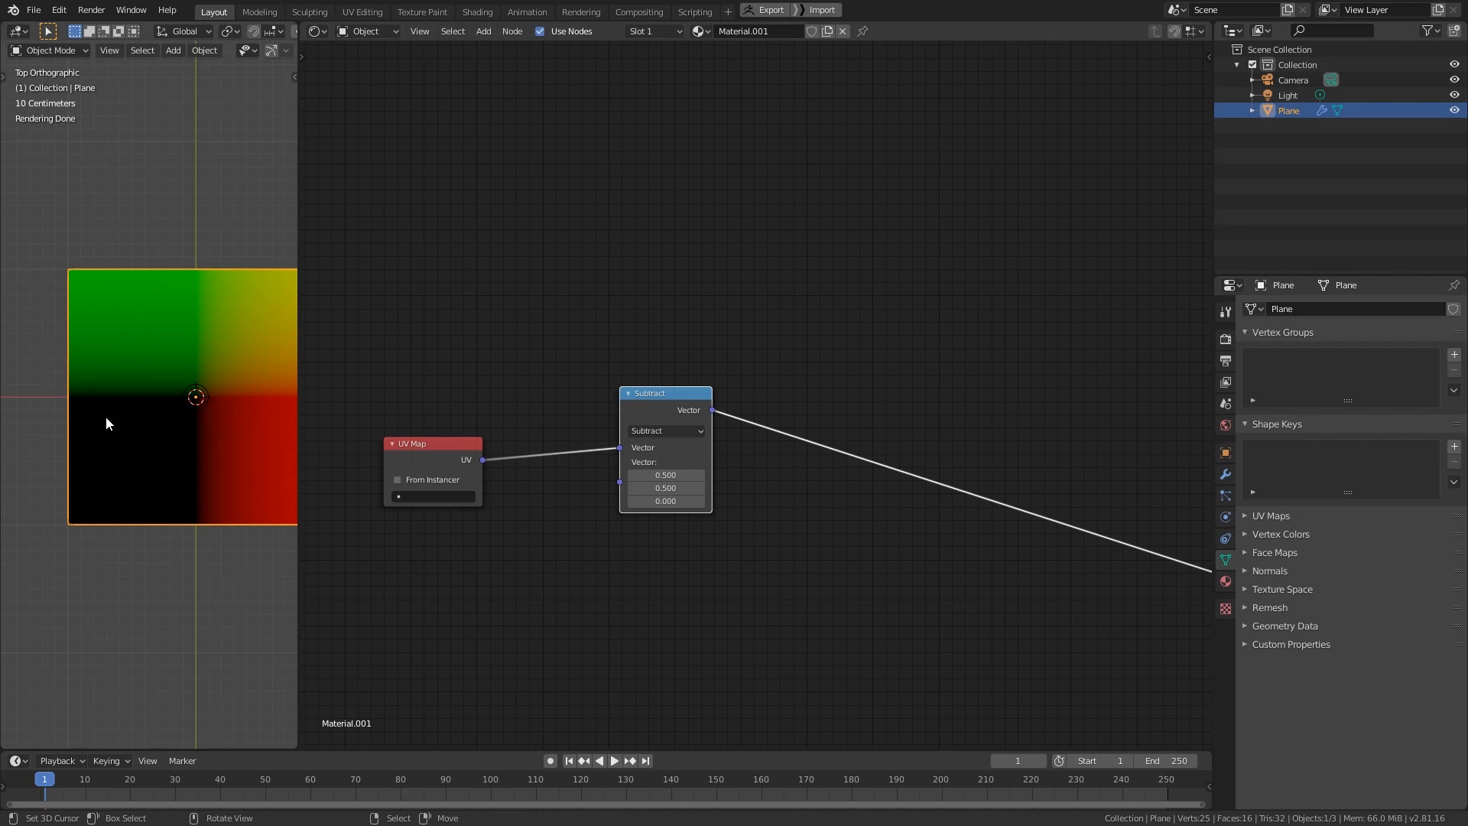
# - Duplicate the Subtract node onto its outgoing link, change the copy's operation to Length and preview its output
pyautogui.scroll(-4, 746, 545)
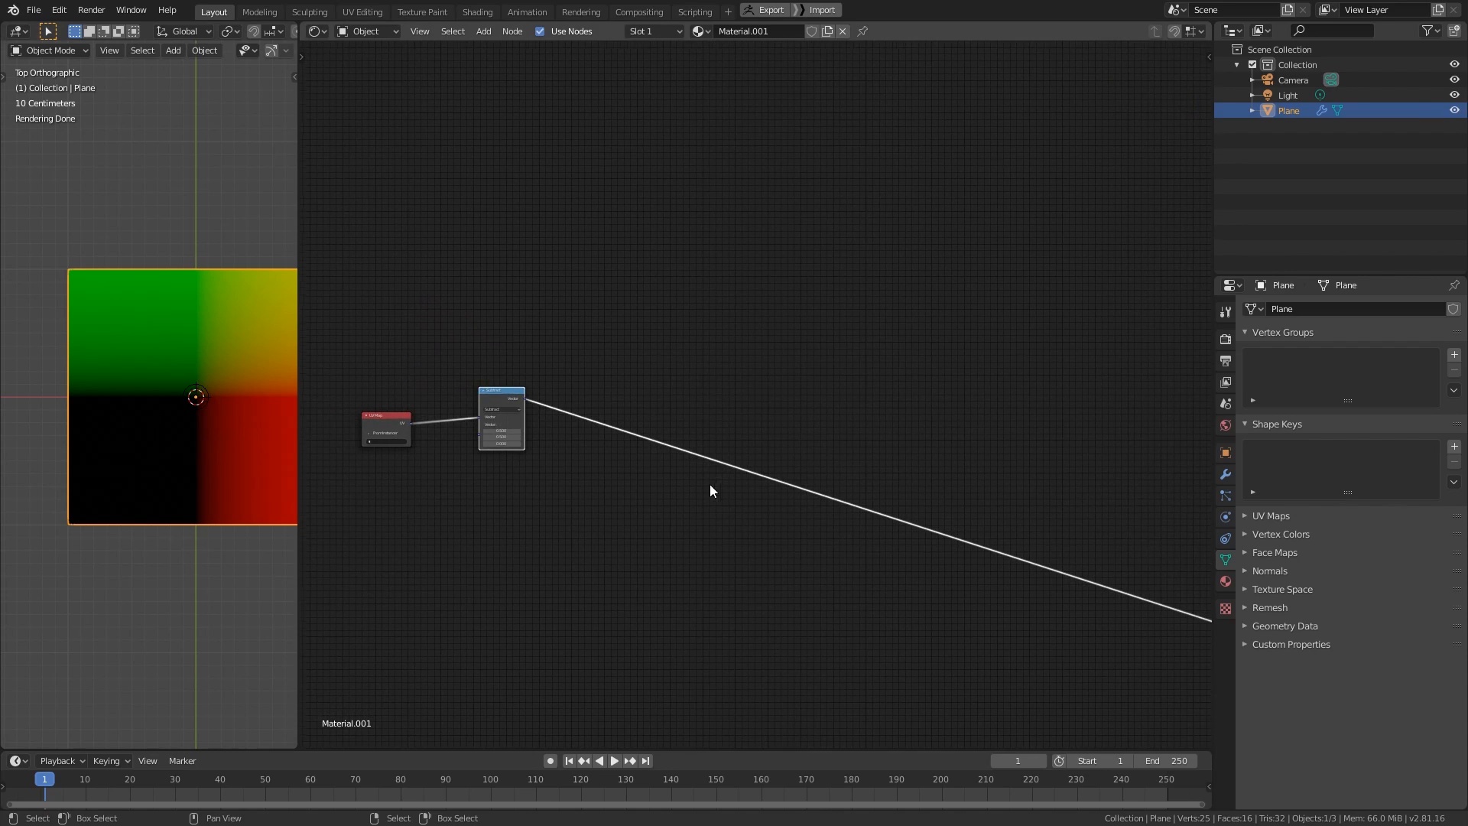
pyautogui.hotkey('shift', 'a')
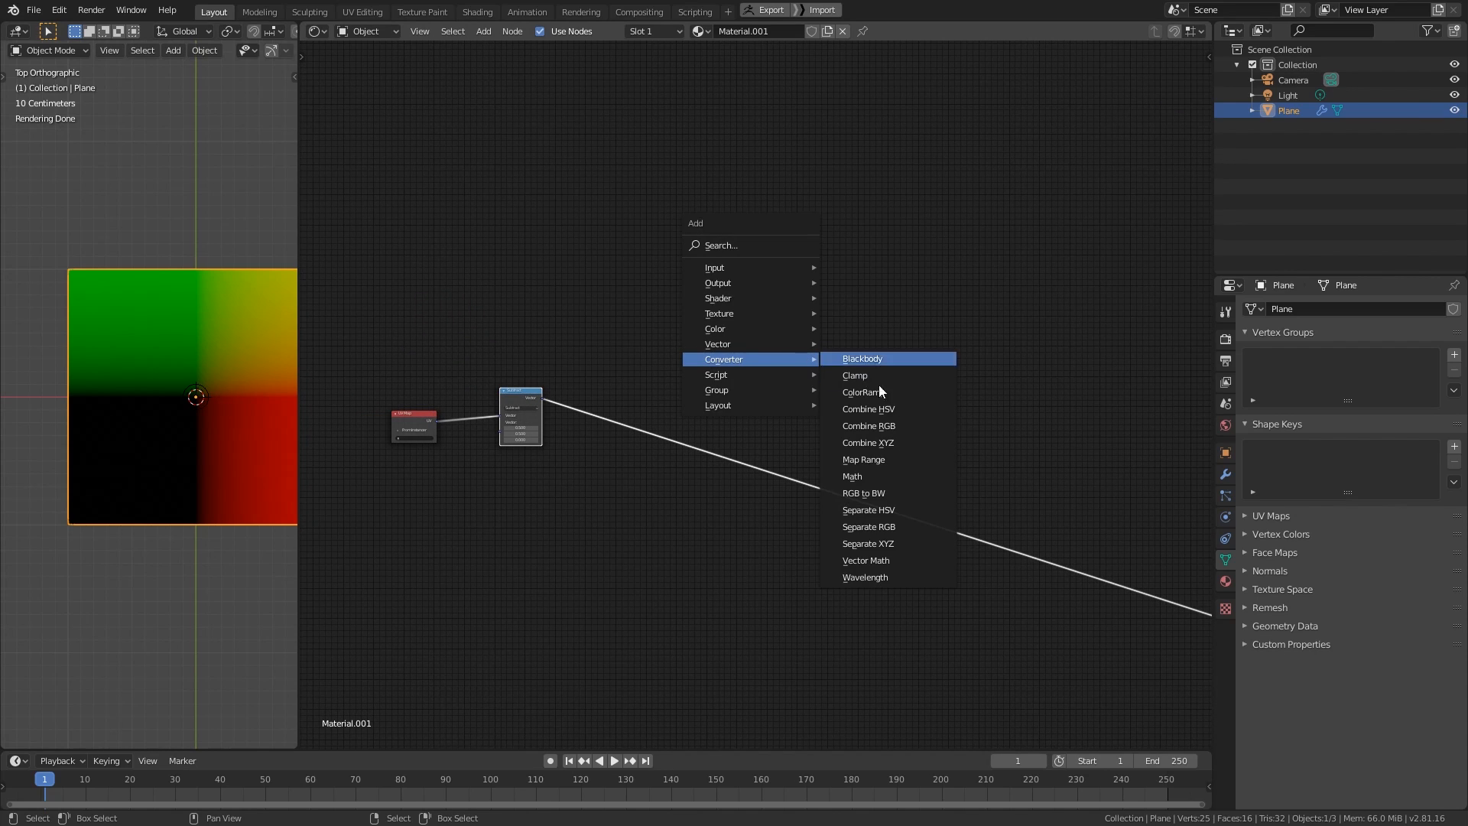
pyautogui.hotkey('shift', 'd')
pyautogui.click(619, 402)
pyautogui.scroll(3, 595, 434)
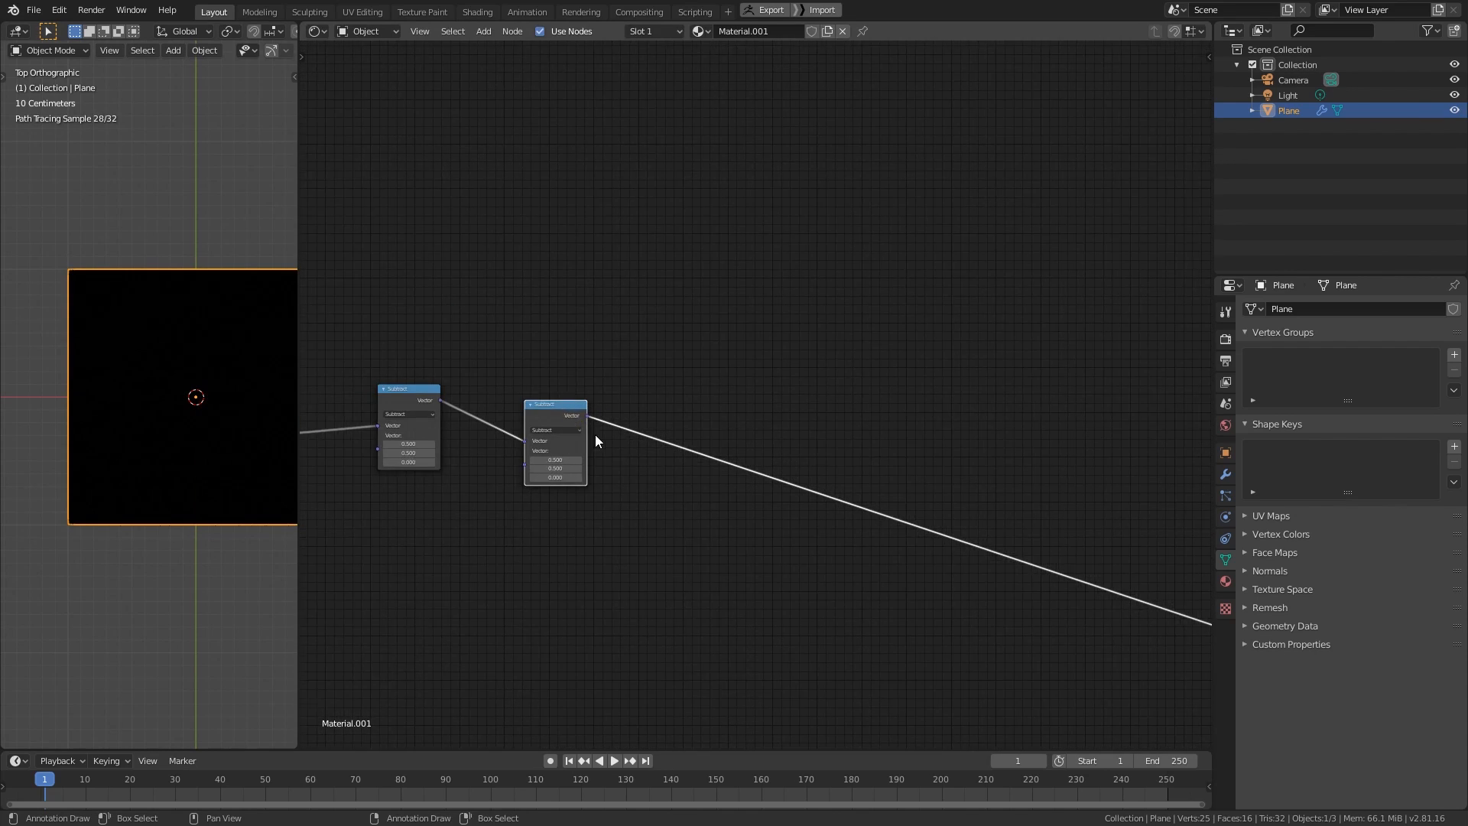
pyautogui.click(788, 398)
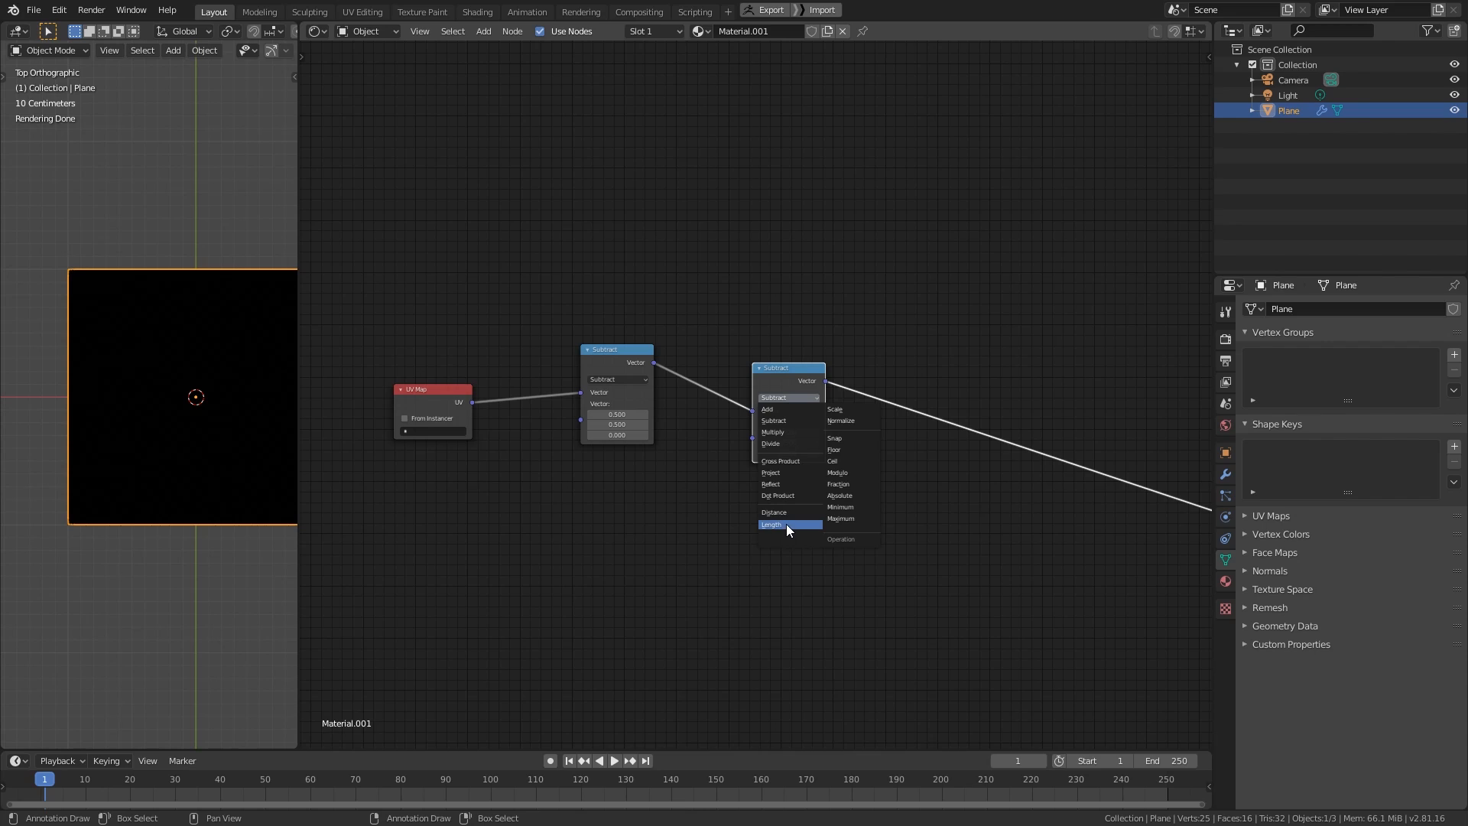
pyautogui.click(786, 524)
pyautogui.scroll(1, 800, 525)
pyautogui.keyDown('ctrl'); pyautogui.keyDown('shift'); pyautogui.click(819, 383); pyautogui.keyUp('shift'); pyautogui.keyUp('ctrl')
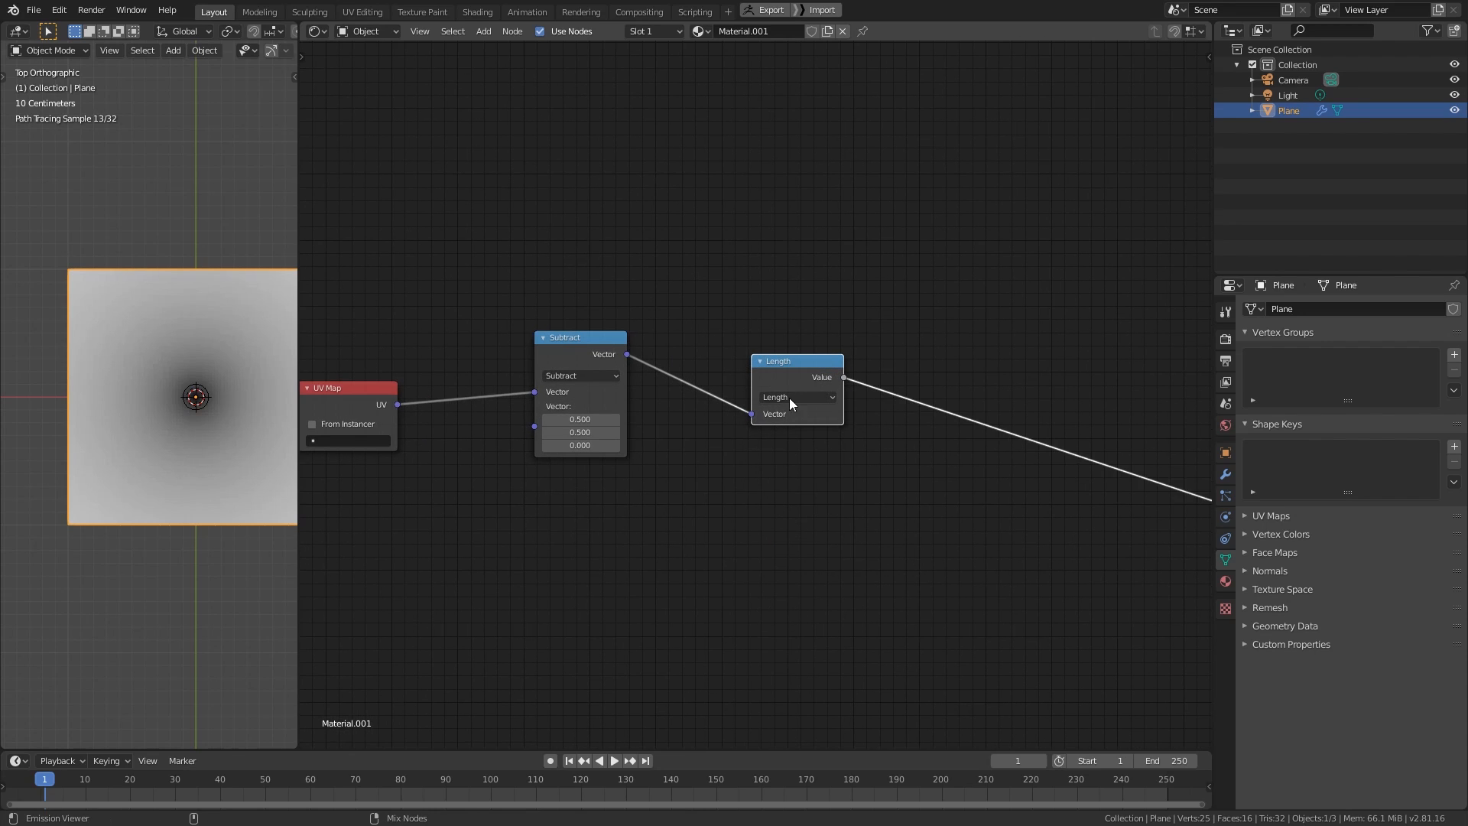
# - Move the Length node away to make room and insert a copy of the Subtract node on the link before it
pyautogui.keyDown('shift'); pyautogui.moveTo(209, 398); pyautogui.dragTo(108, 430, button='middle'); pyautogui.keyUp('shift')
pyautogui.scroll(1, 109, 429)
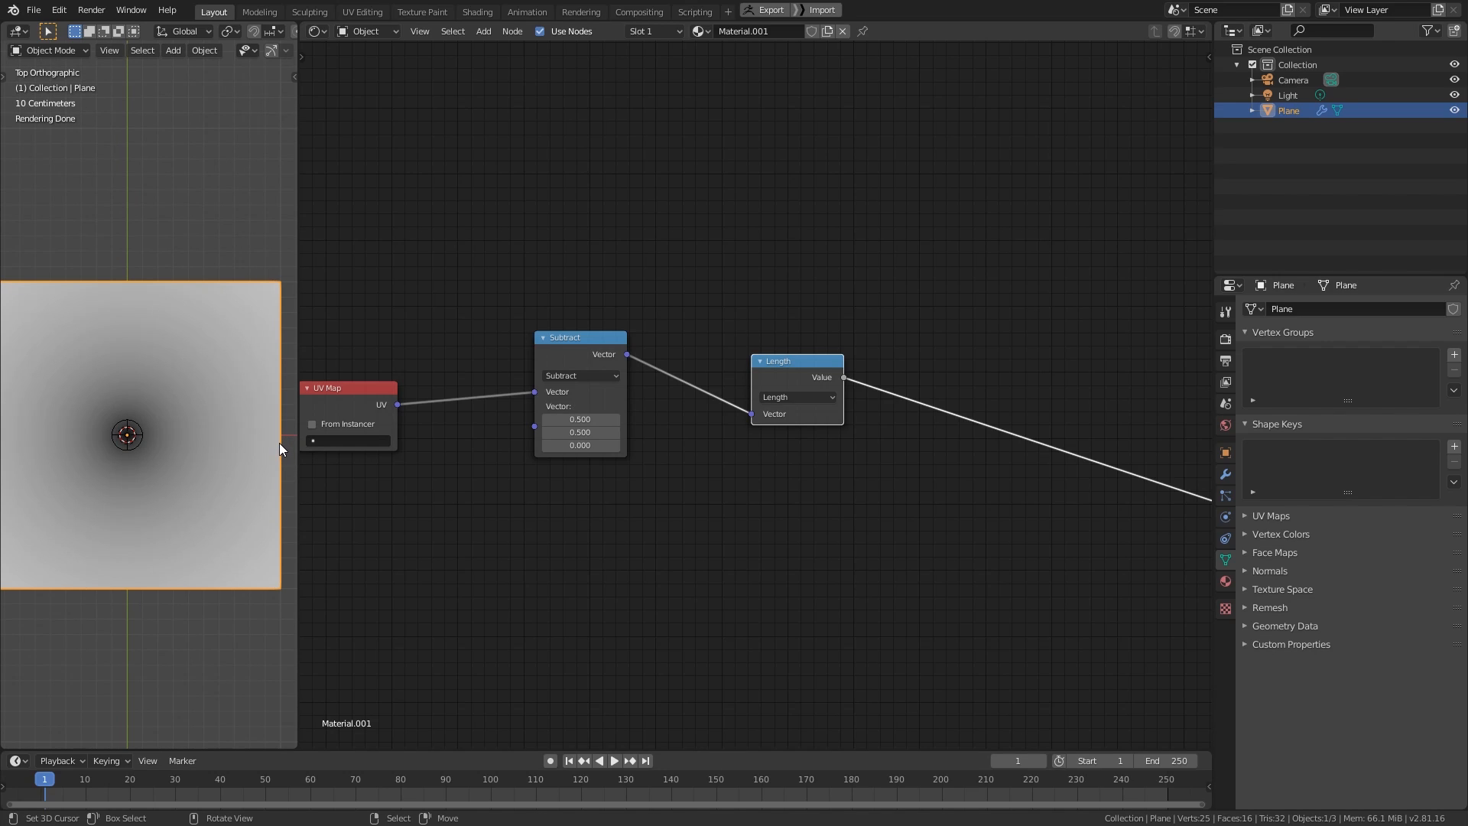
pyautogui.moveTo(631, 425); pyautogui.dragTo(625, 427, button='middle')
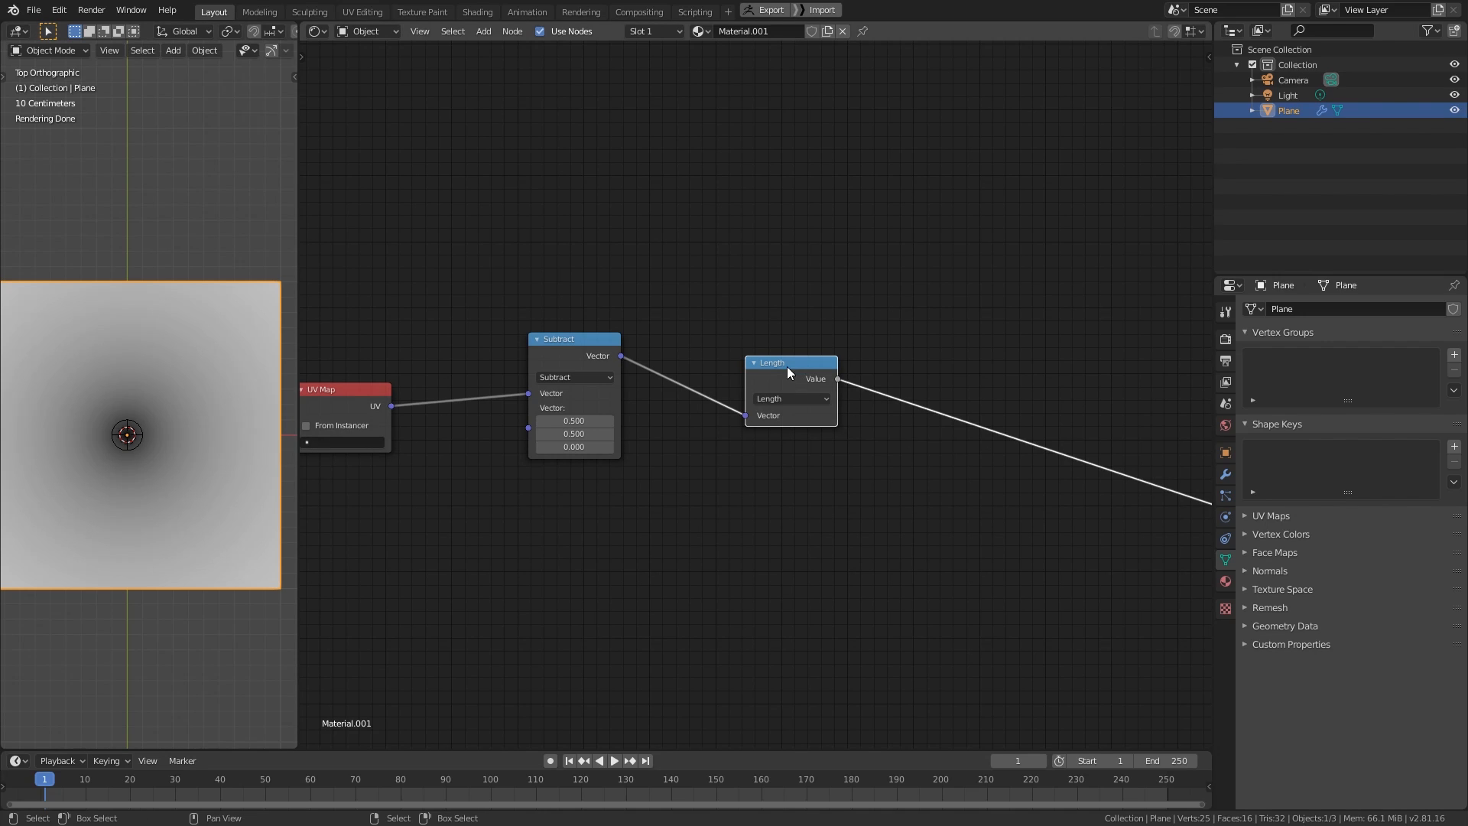
pyautogui.moveTo(786, 365); pyautogui.dragTo(1079, 370)
pyautogui.click(607, 368)
pyautogui.hotkey('shift', 'd')
pyautogui.click(731, 376)
# - Change the copied node's operation to Multiply with 2 for all three components, and move the Length node back beside it
pyautogui.click(742, 384)
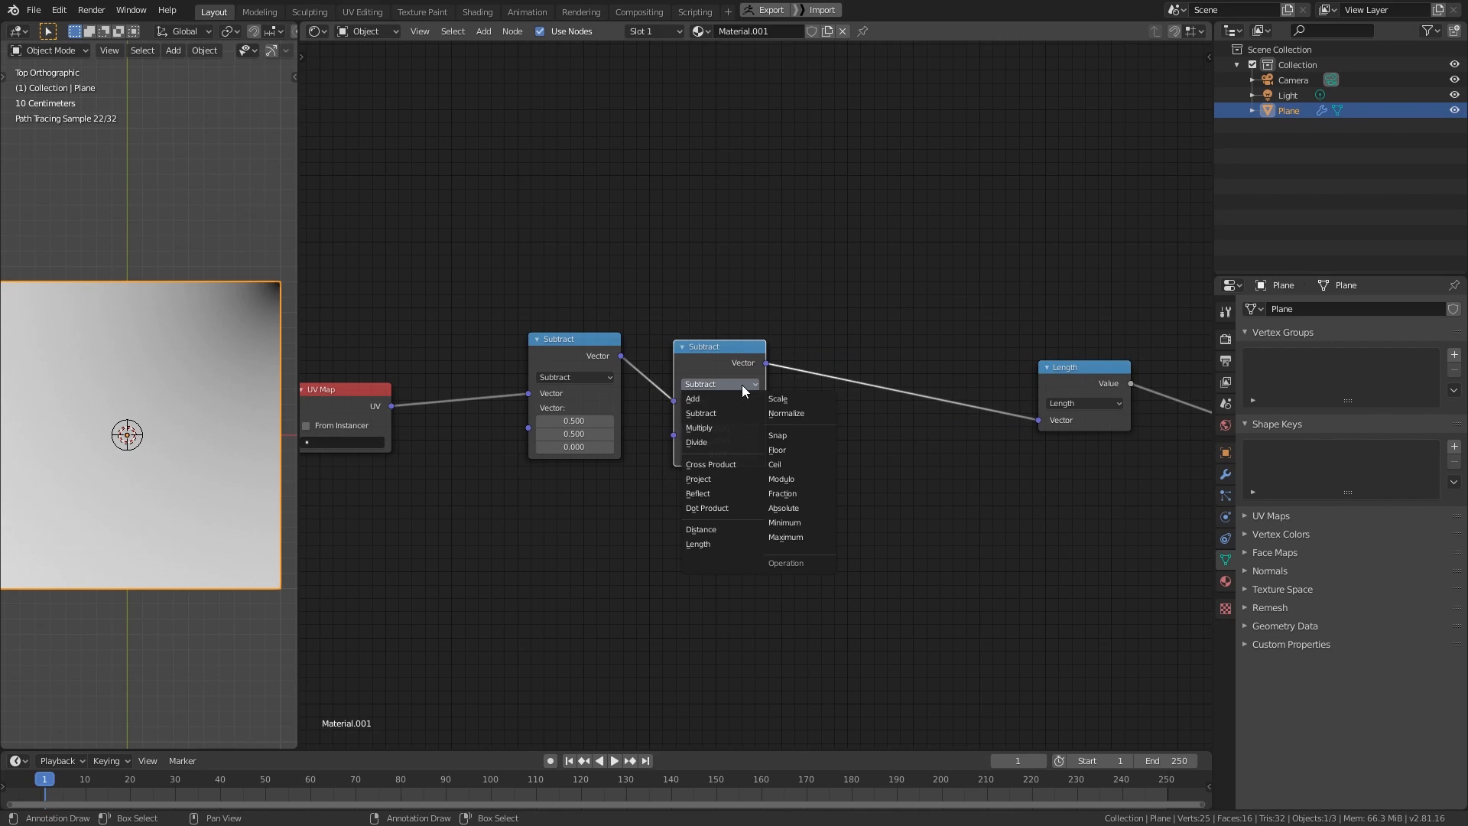
pyautogui.click(699, 427)
pyautogui.moveTo(721, 428); pyautogui.dragTo(720, 455)
pyautogui.write('2')
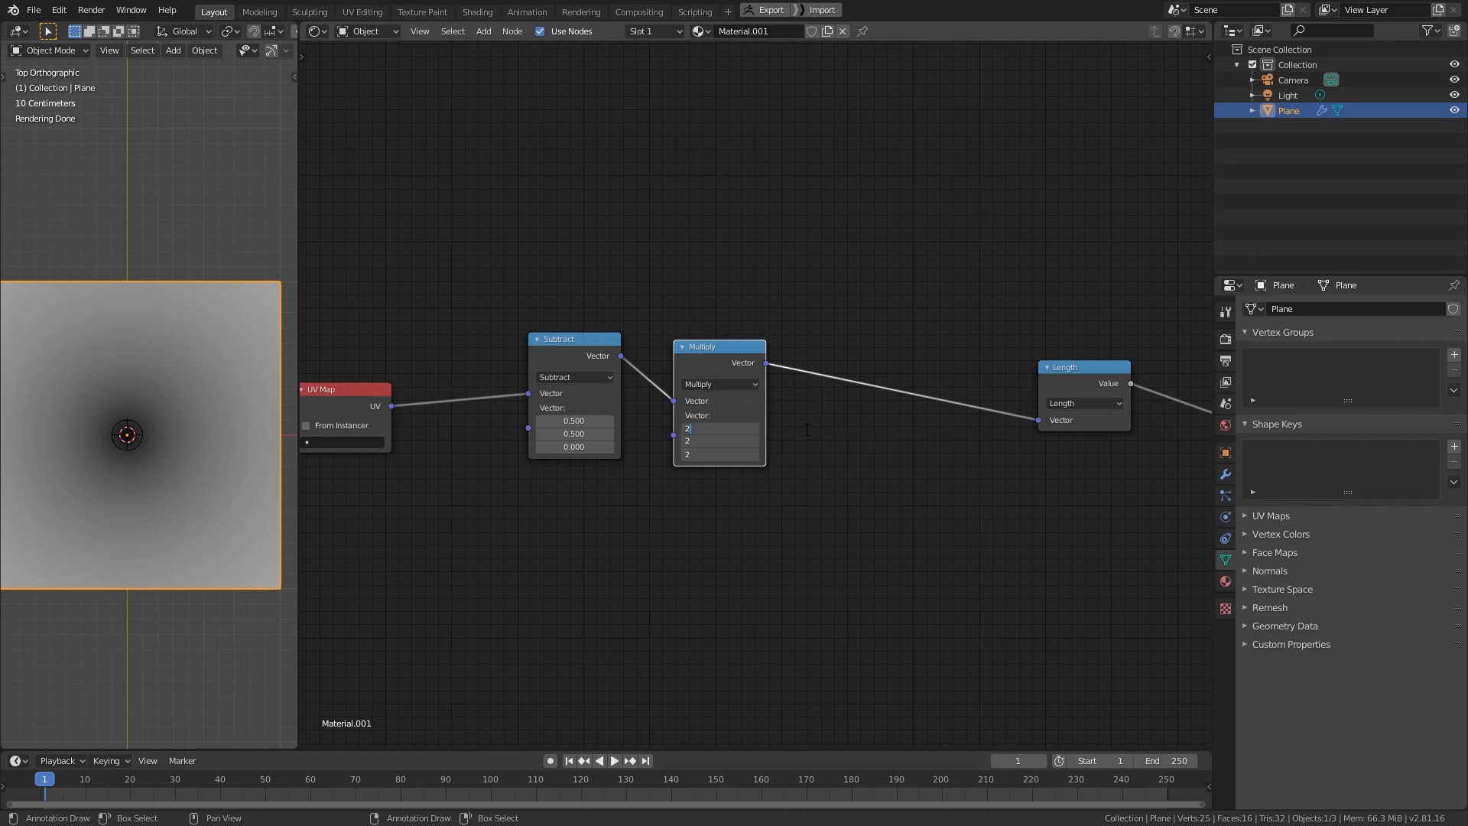
pyautogui.press('Return')
pyautogui.moveTo(746, 366); pyautogui.dragTo(721, 369, button='middle')
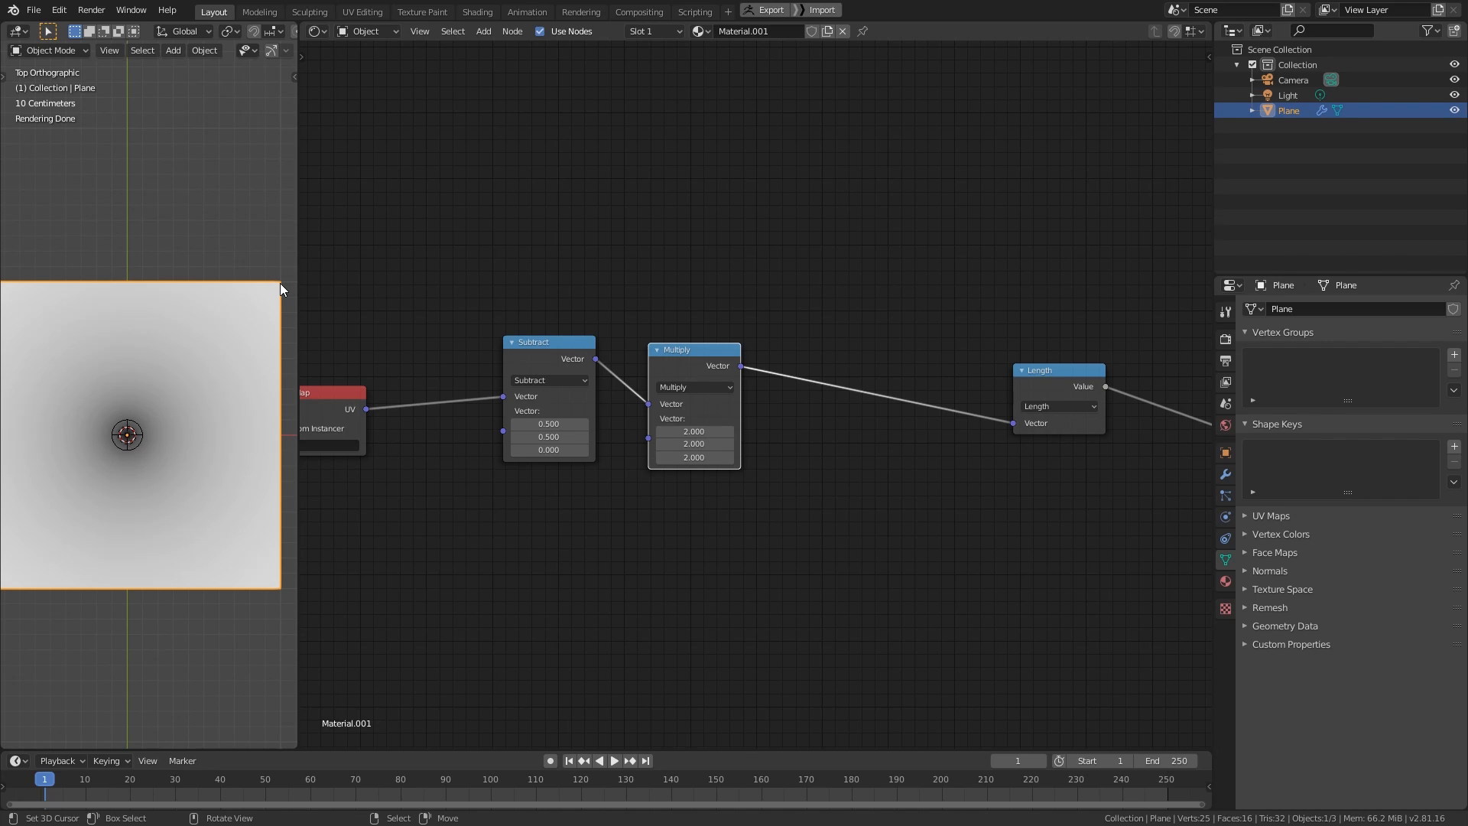
pyautogui.moveTo(1093, 375); pyautogui.dragTo(919, 375)
# - Insert a Math node on the Length node's output link and set its operation to Less Than
pyautogui.scroll(-1, 817, 417)
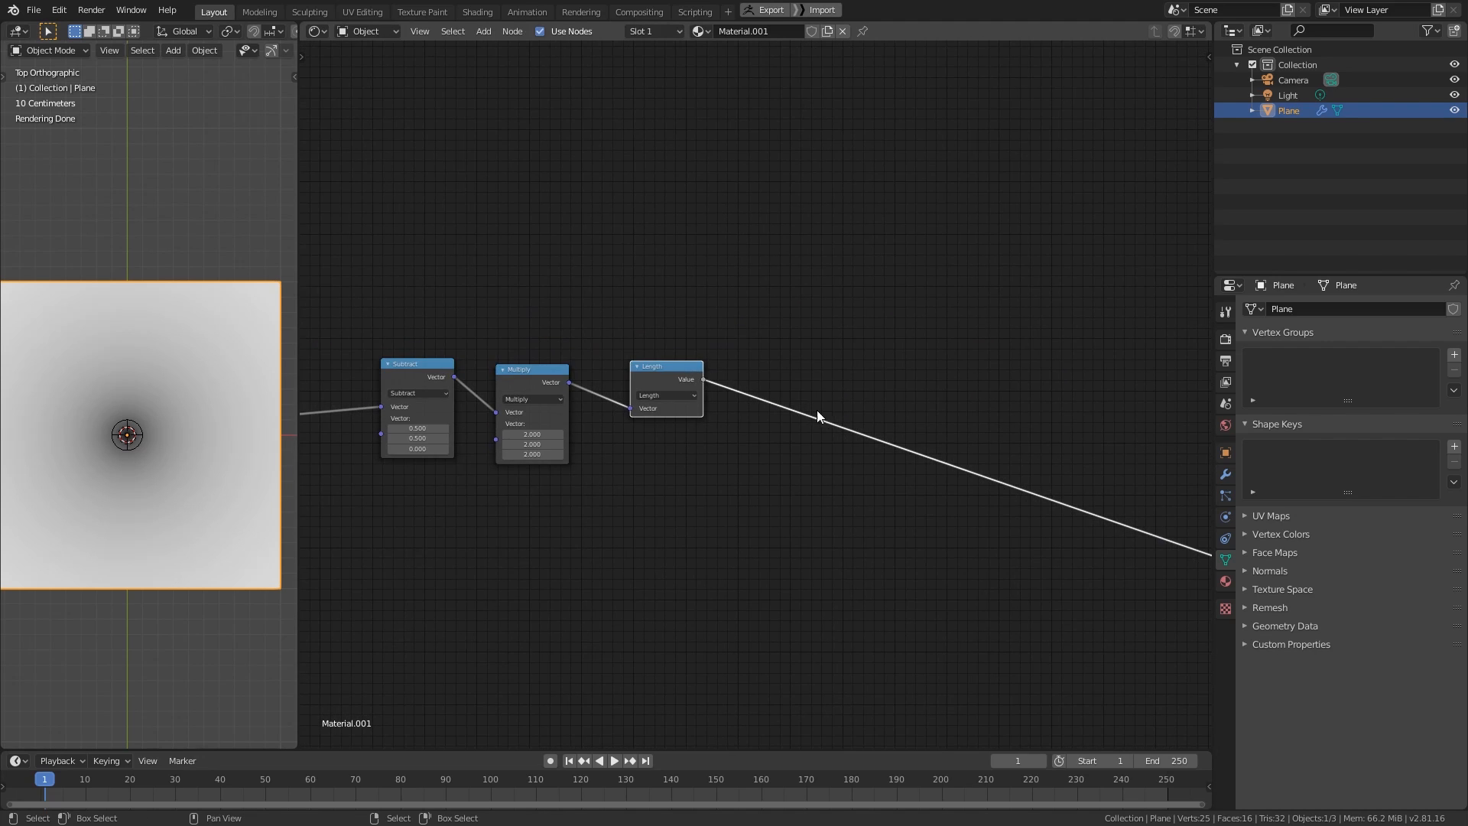
pyautogui.moveTo(817, 411); pyautogui.dragTo(811, 464, button='middle')
pyautogui.hotkey('shift', 'a')
pyautogui.moveTo(919, 409)
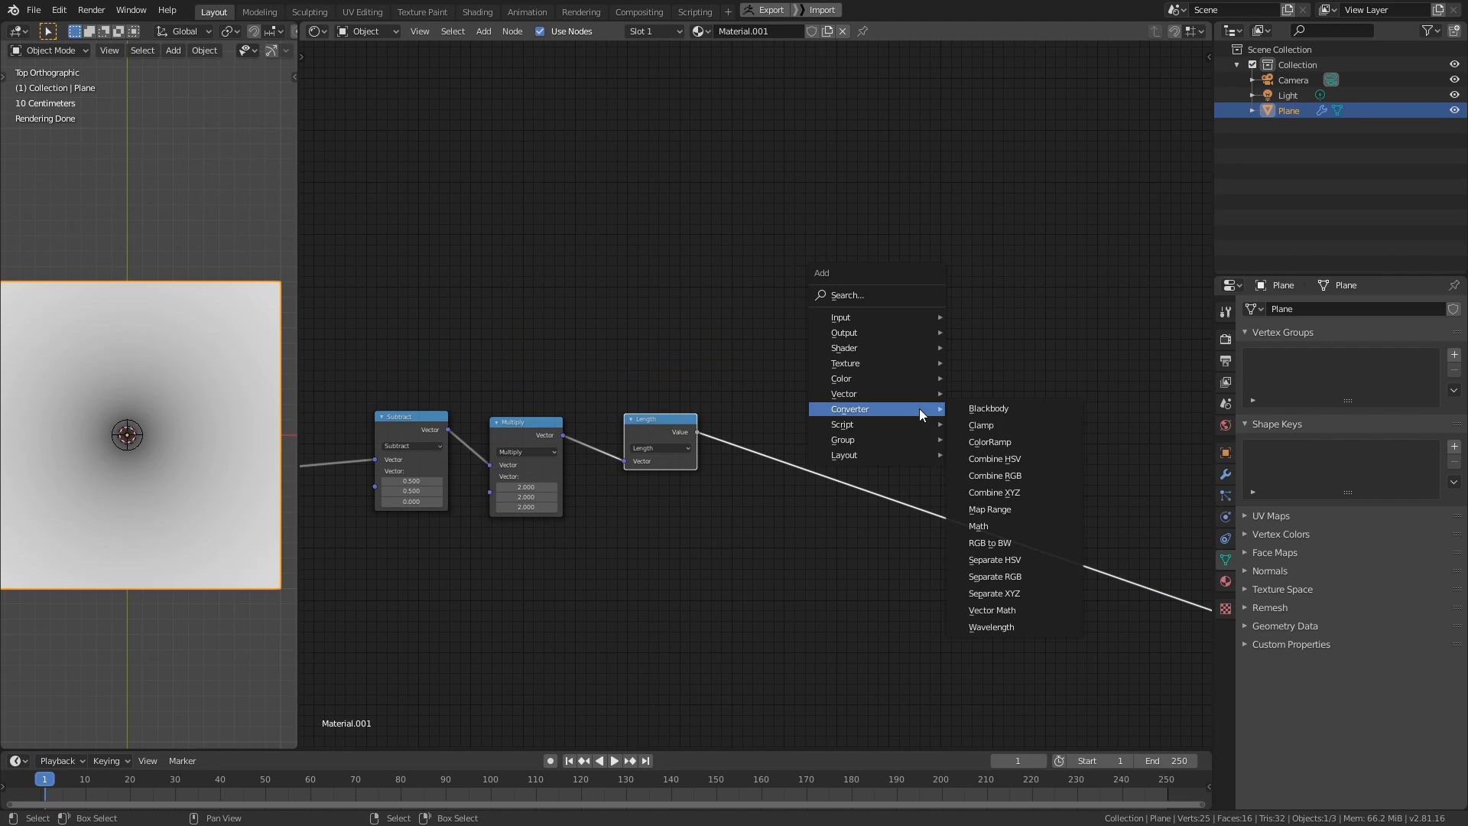
pyautogui.click(993, 523)
pyautogui.click(803, 376)
pyautogui.click(804, 372)
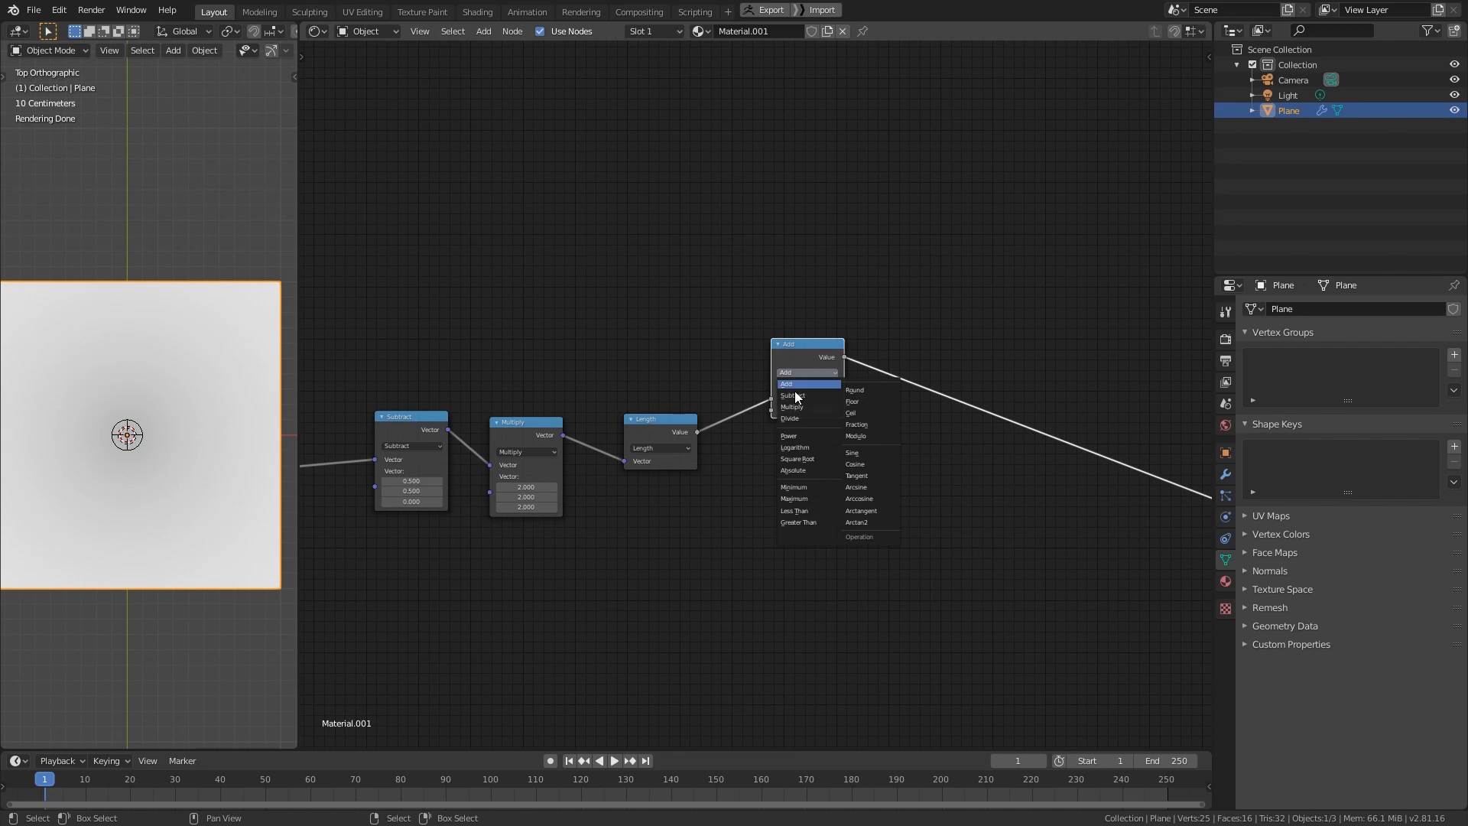
pyautogui.click(809, 511)
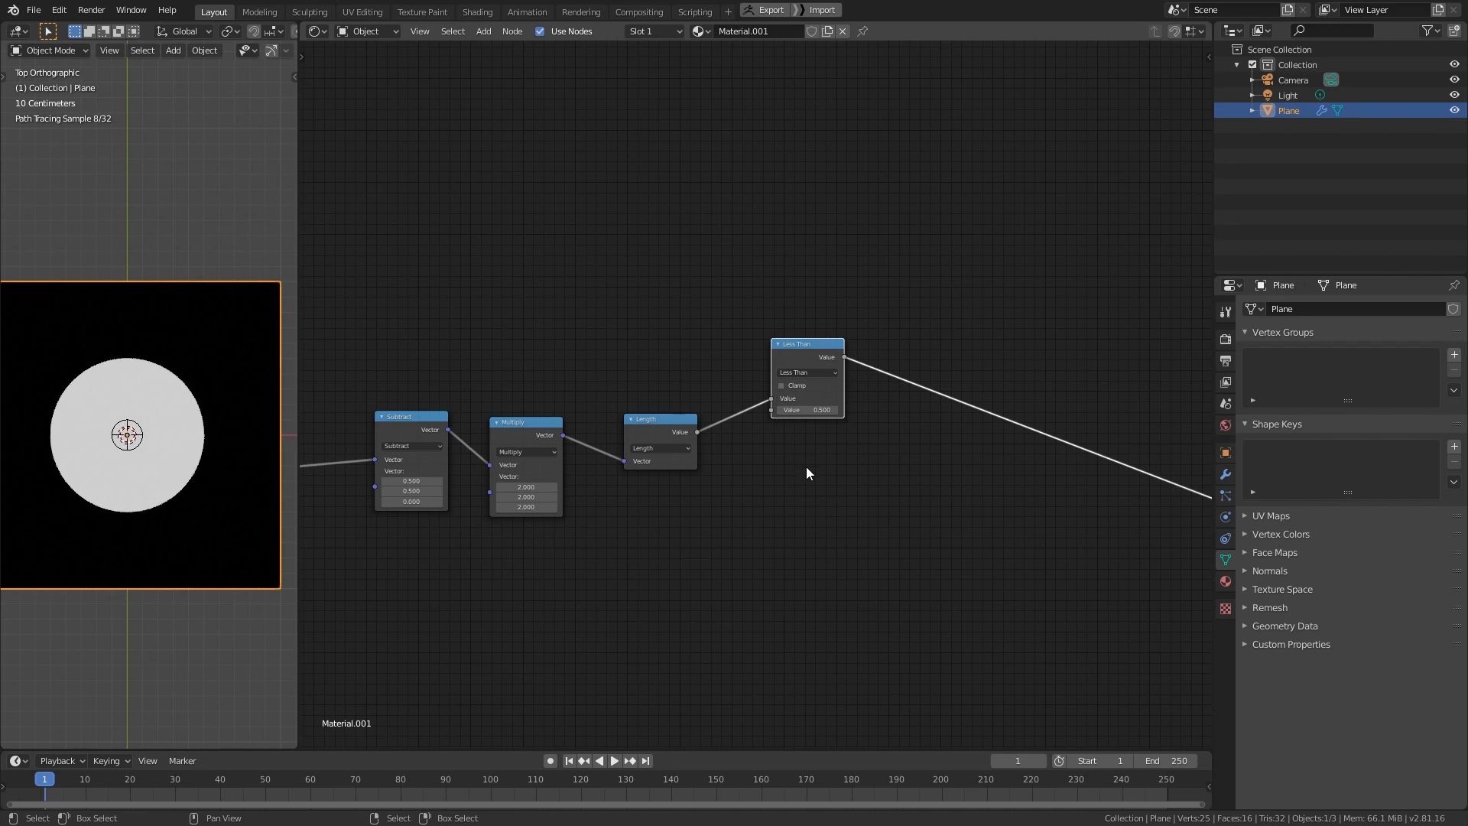
# - Set the Less Than node's threshold value to 1
pyautogui.click(802, 410)
pyautogui.write('1')
pyautogui.press('Return')
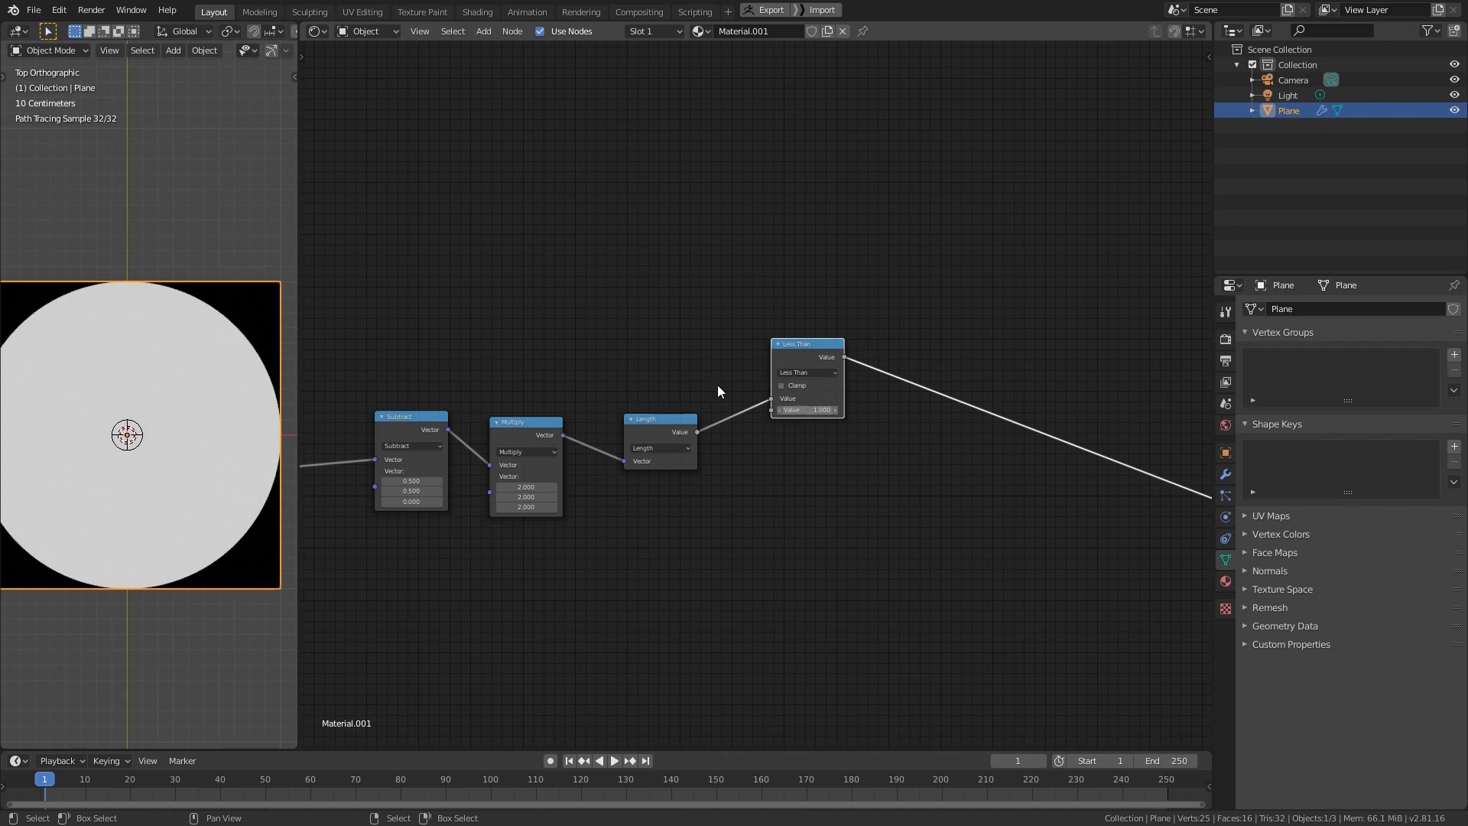
pyautogui.keyDown('shift'); pyautogui.moveTo(154, 438); pyautogui.dragTo(195, 476, button='middle'); pyautogui.keyUp('shift')
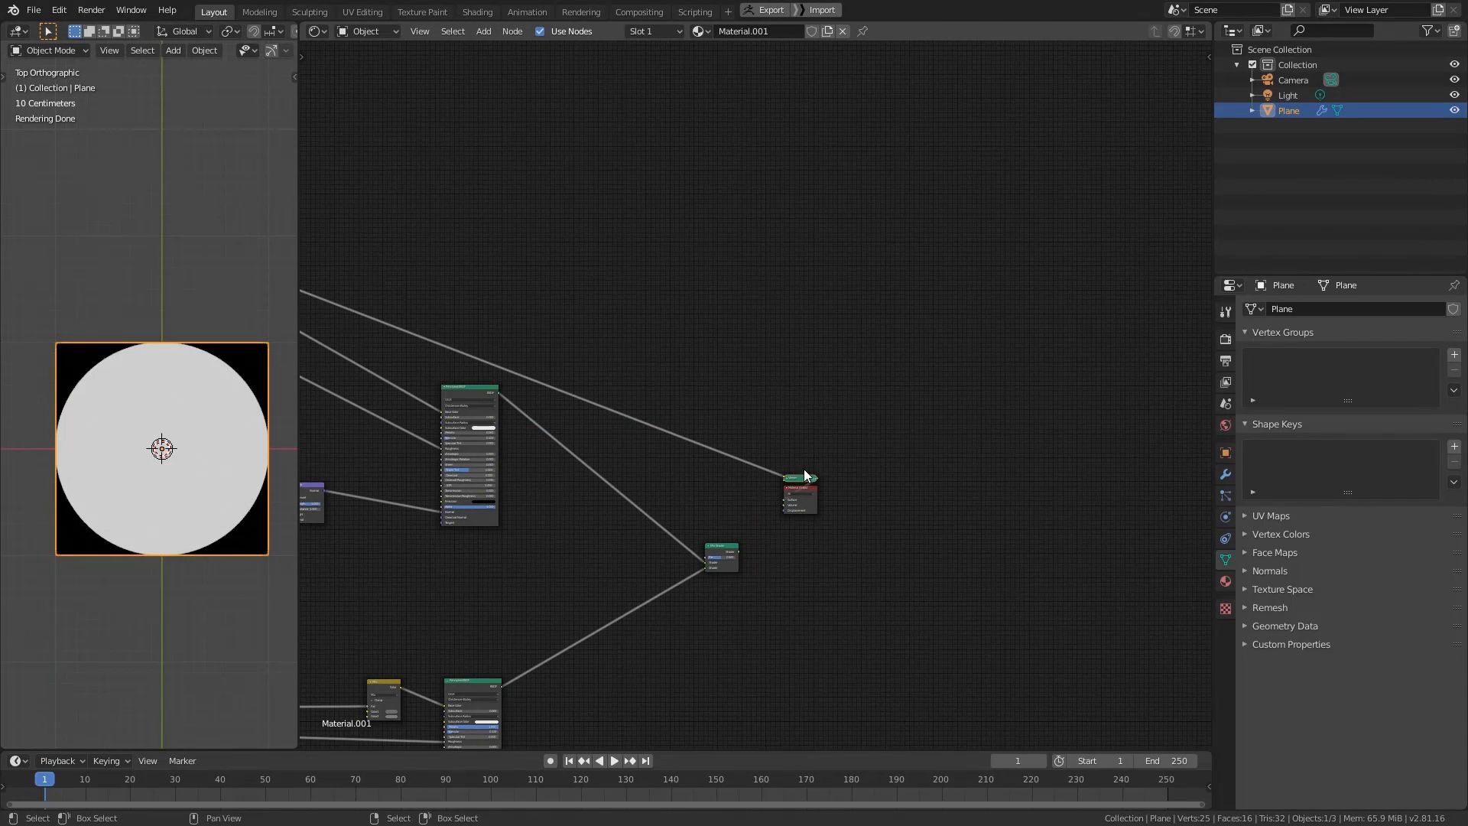
# - Move the preview node and Material Output farther from the Mix Shader to make room for another node
pyautogui.moveTo(804, 470); pyautogui.dragTo(845, 493)
pyautogui.press('g')
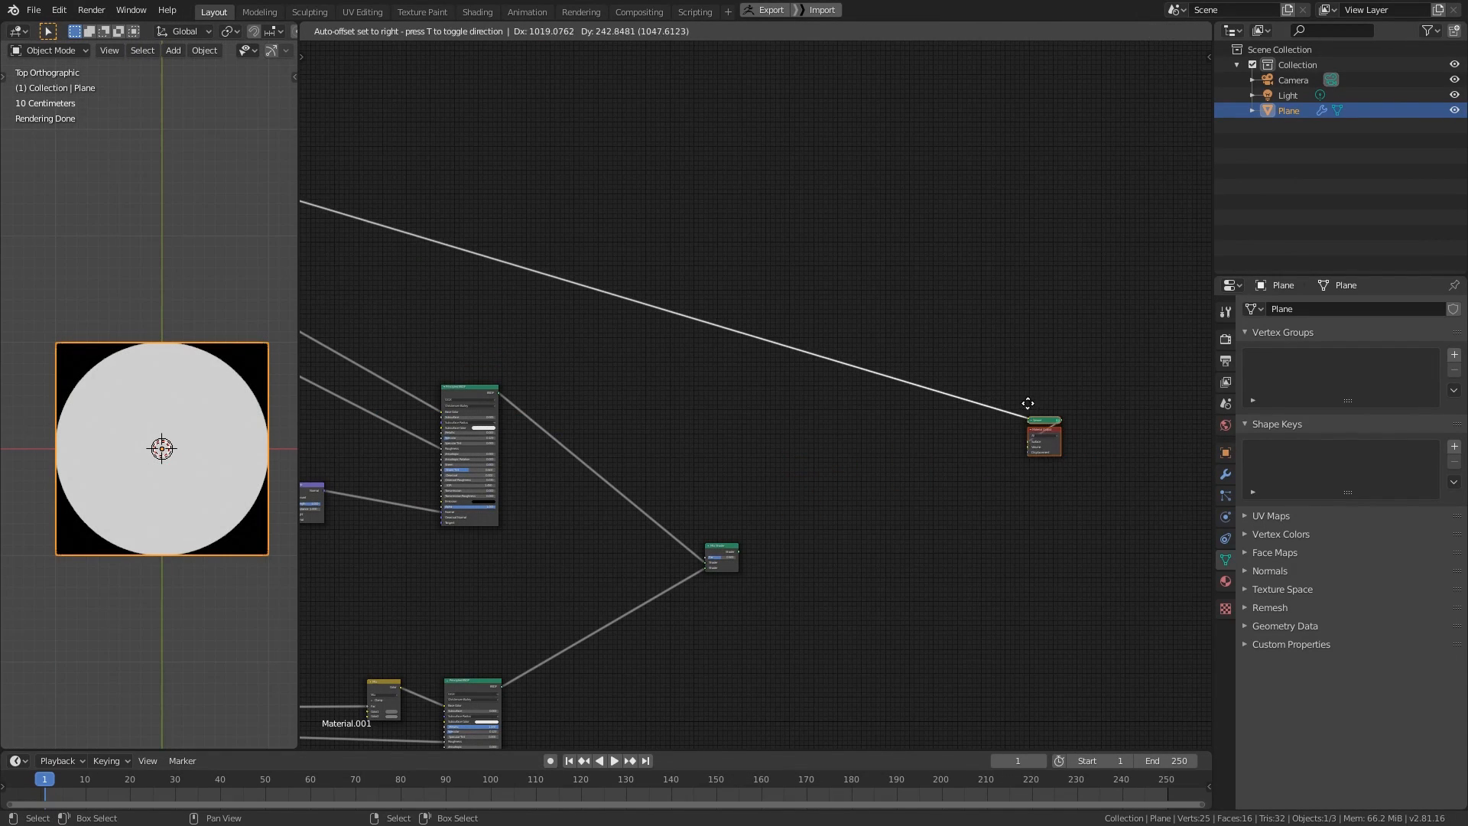
pyautogui.click(1033, 404)
# - Duplicate the Mix Shader and connect the original's output to the copy's second Shader input
pyautogui.scroll(2, 806, 589)
pyautogui.scroll(3, 686, 527)
pyautogui.click(679, 528)
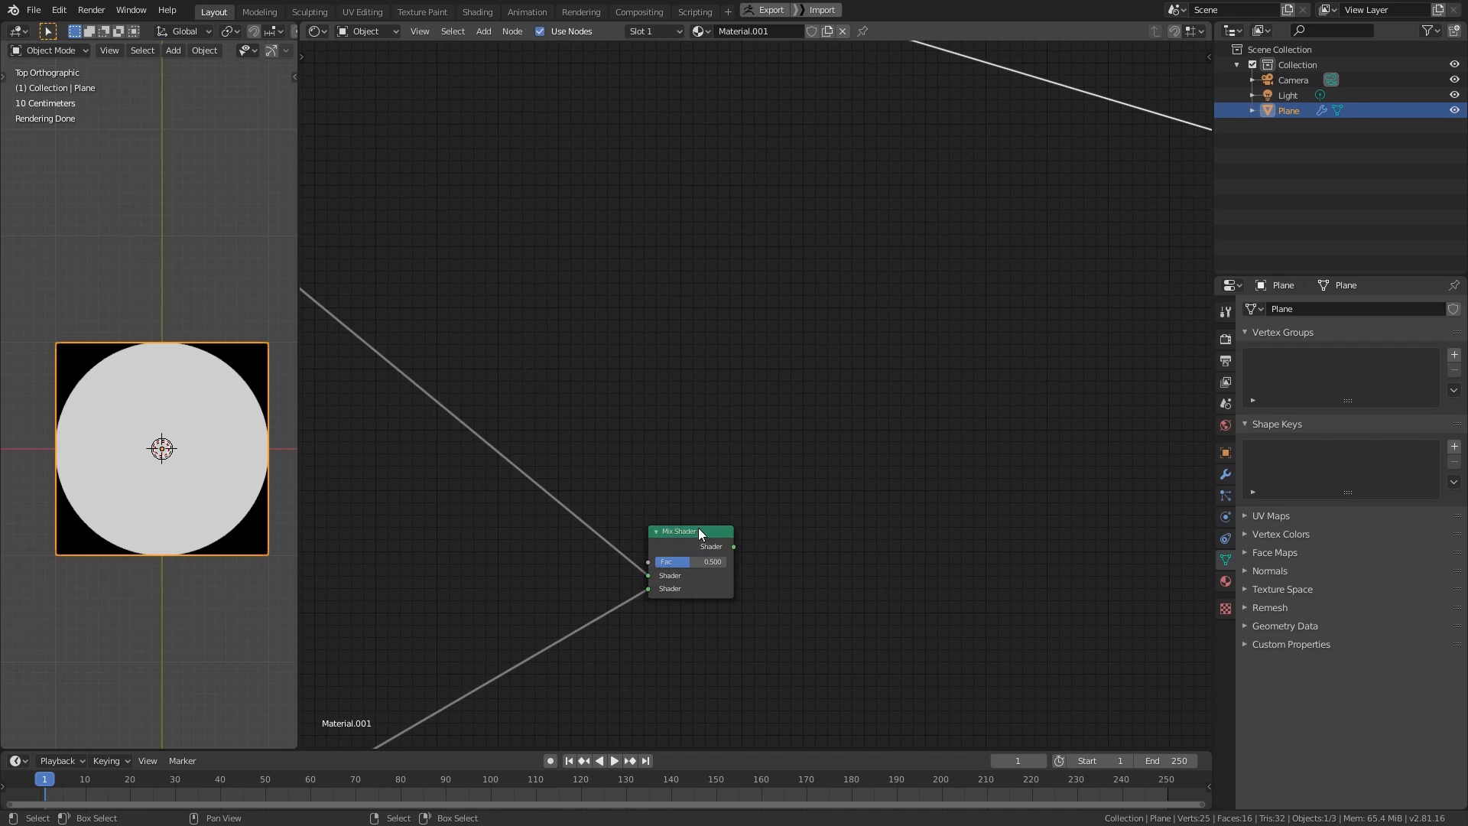
pyautogui.hotkey('shift', 'd')
pyautogui.click(852, 430)
pyautogui.moveTo(720, 450); pyautogui.dragTo(705, 427, button='middle')
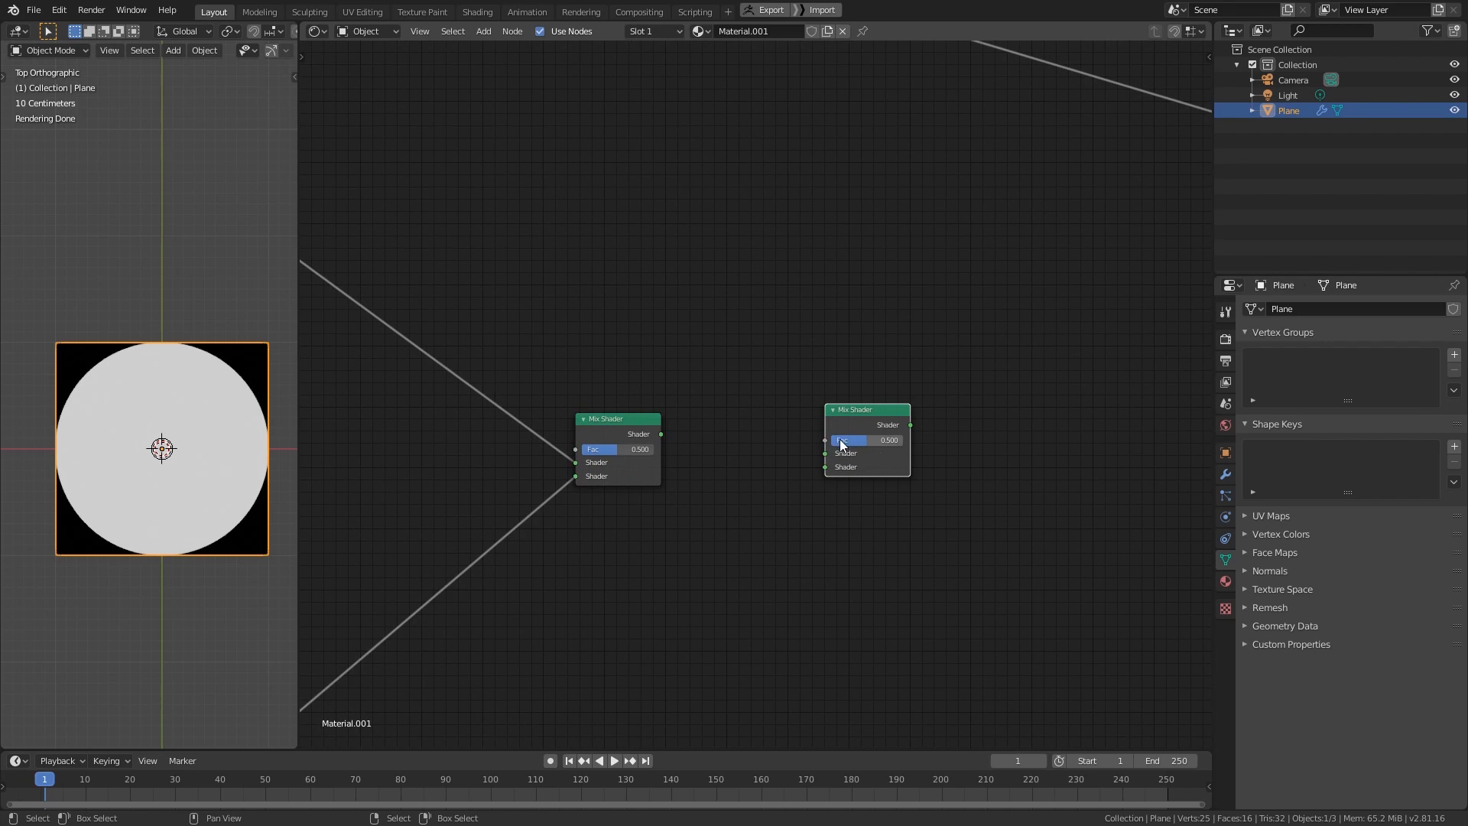
pyautogui.moveTo(857, 403); pyautogui.dragTo(821, 306)
pyautogui.moveTo(857, 409); pyautogui.dragTo(814, 285)
pyautogui.moveTo(662, 434); pyautogui.dragTo(782, 381)
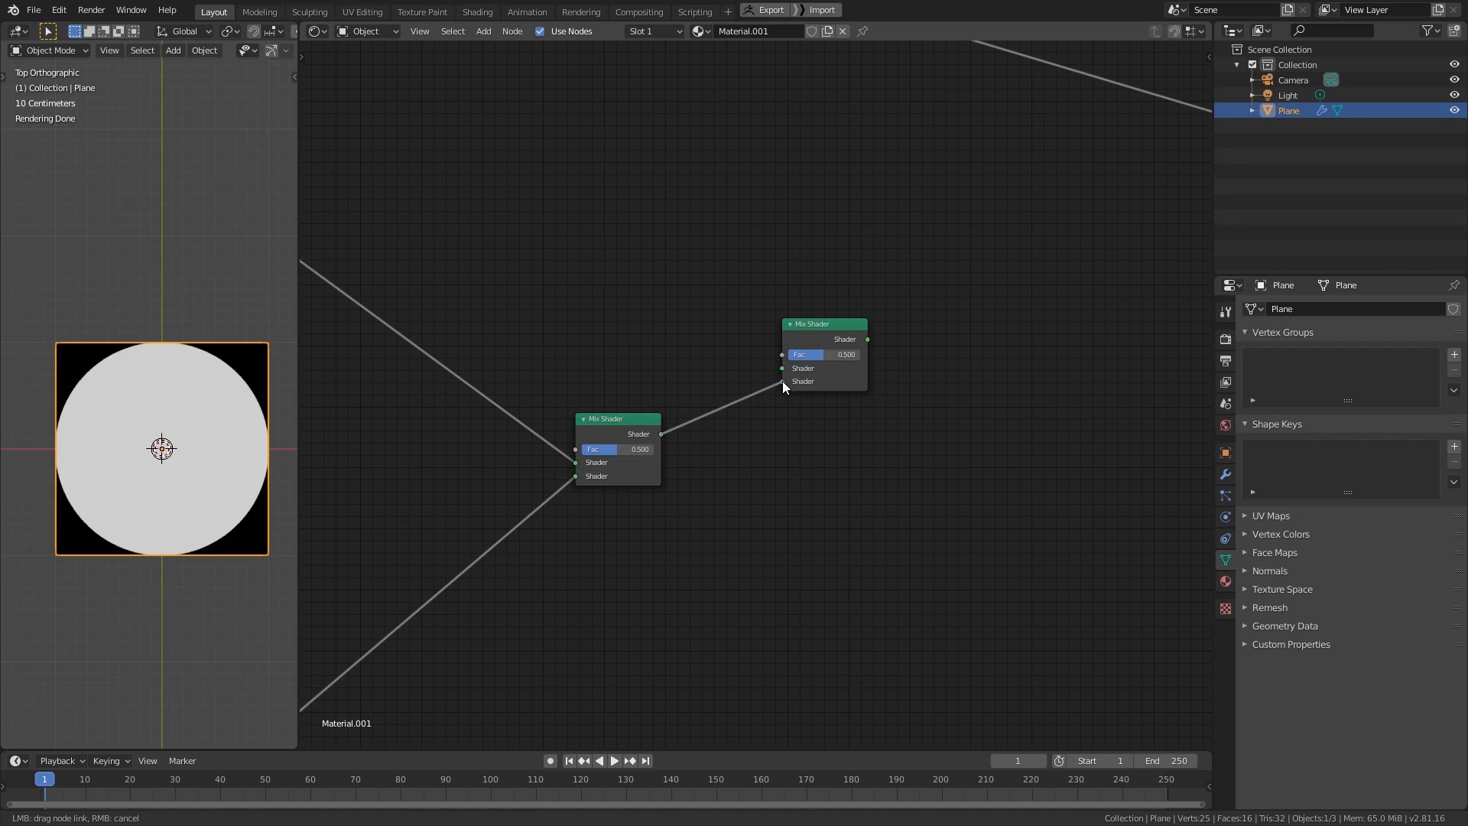
# - Add a Transparent BSDF and connect it to the first Shader input of the new Mix Shader
pyautogui.moveTo(674, 400); pyautogui.dragTo(748, 488, button='middle')
pyautogui.hotkey('shift', 'a')
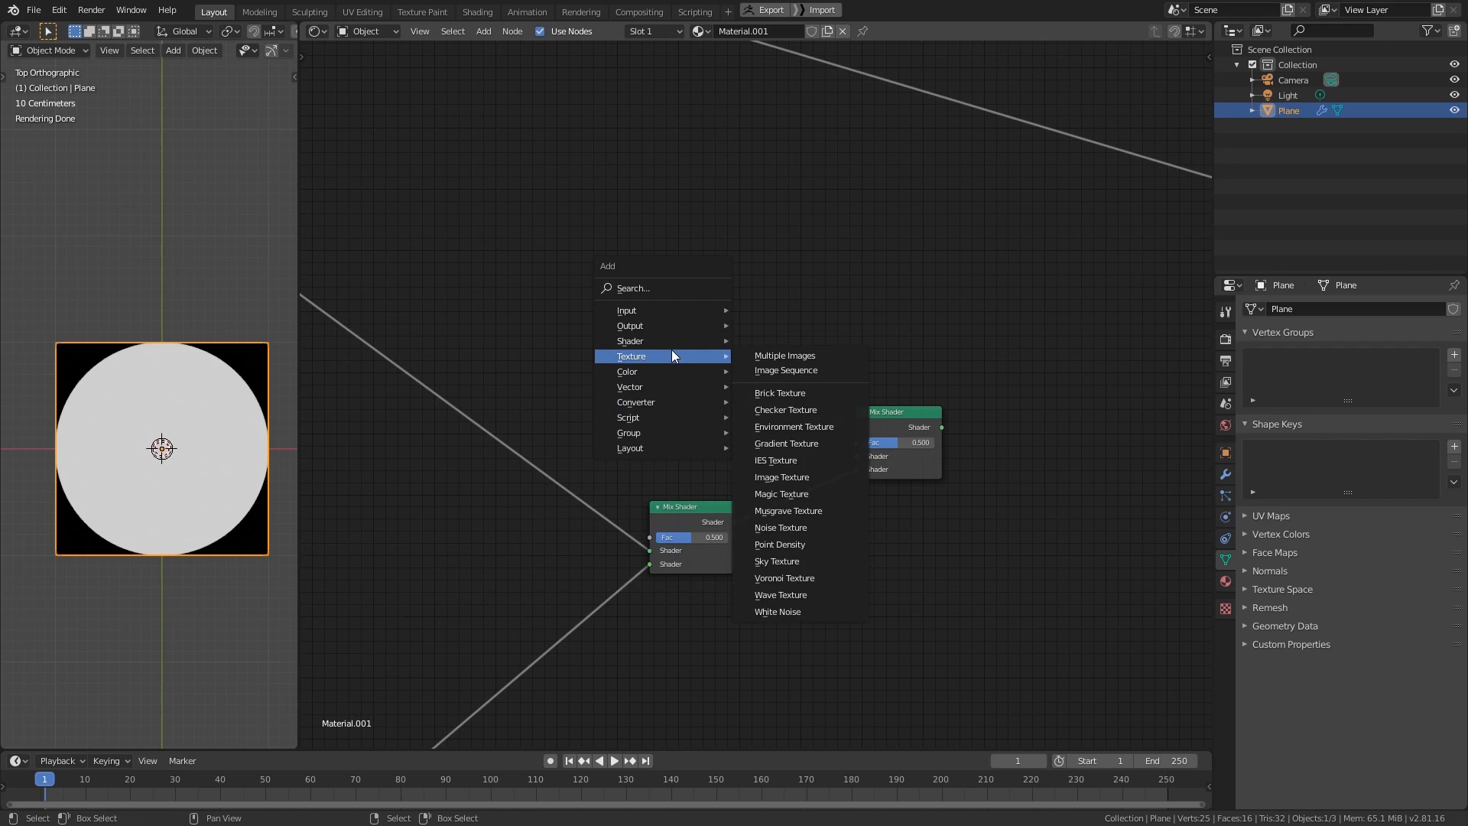
pyautogui.moveTo(668, 338)
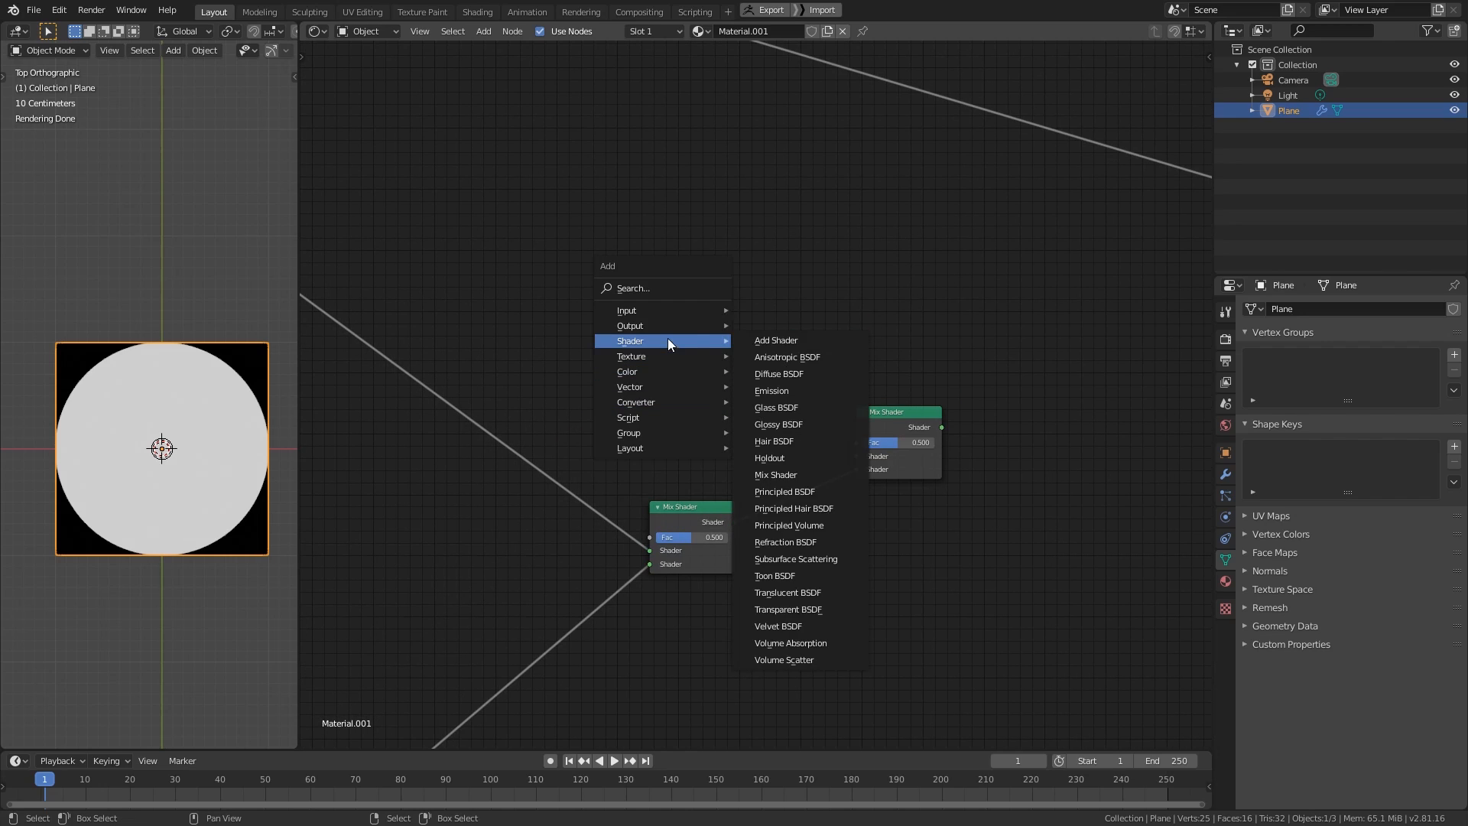
pyautogui.click(788, 609)
pyautogui.click(658, 411)
pyautogui.moveTo(748, 431); pyautogui.dragTo(857, 456)
# - Add a reroute on the circular mask link, connect it to the new Mix Shader's Fac, and preview that Mix Shader
pyautogui.scroll(-2, 677, 457)
pyautogui.scroll(-3, 676, 457)
pyautogui.moveTo(695, 411); pyautogui.dragTo(702, 429, button='middle')
pyautogui.keyDown('shift'); pyautogui.moveTo(646, 286); pyautogui.dragTo(960, 93, button='right'); pyautogui.keyUp('shift')
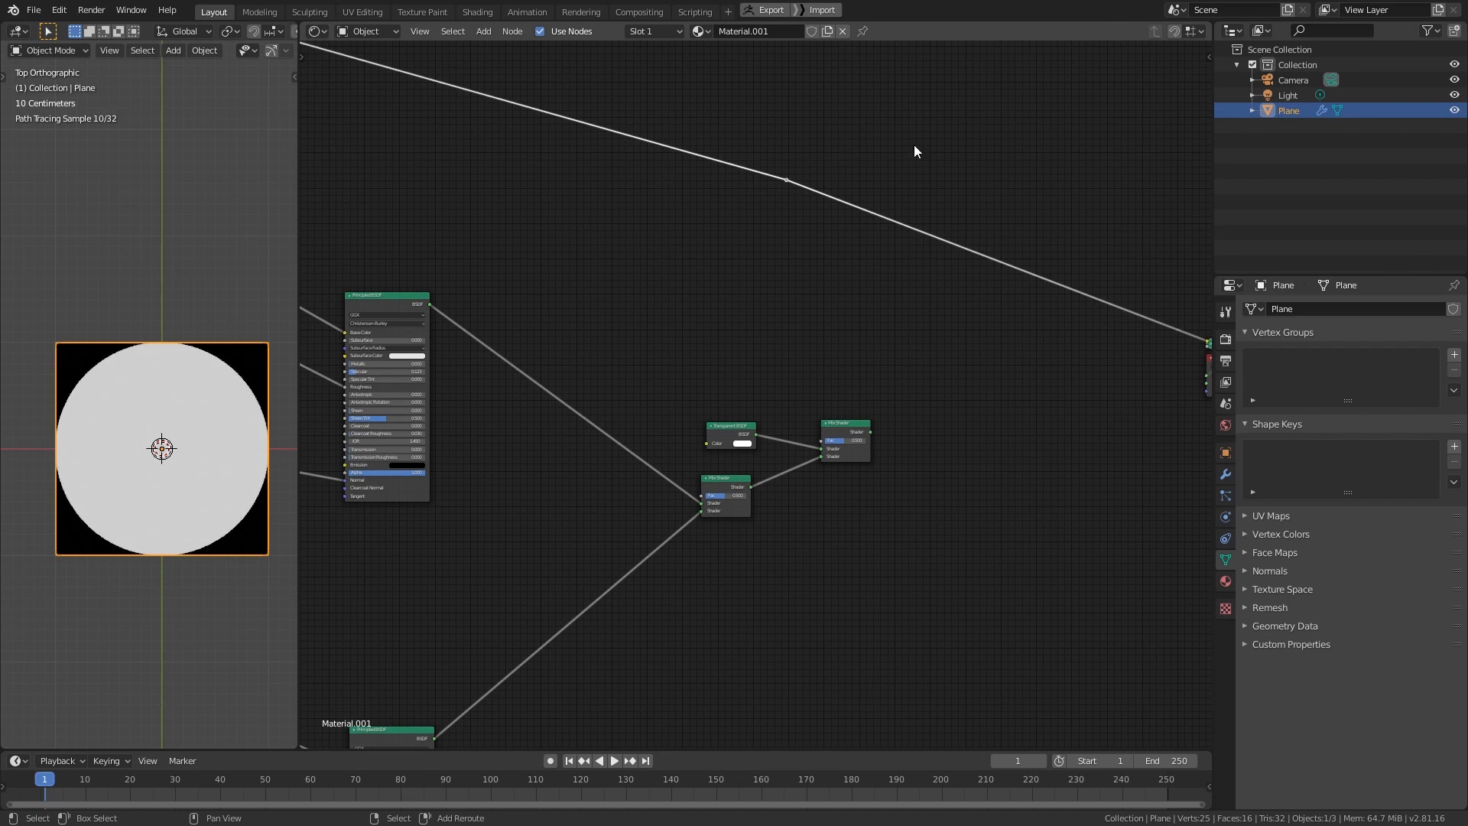
pyautogui.moveTo(775, 182); pyautogui.dragTo(825, 439)
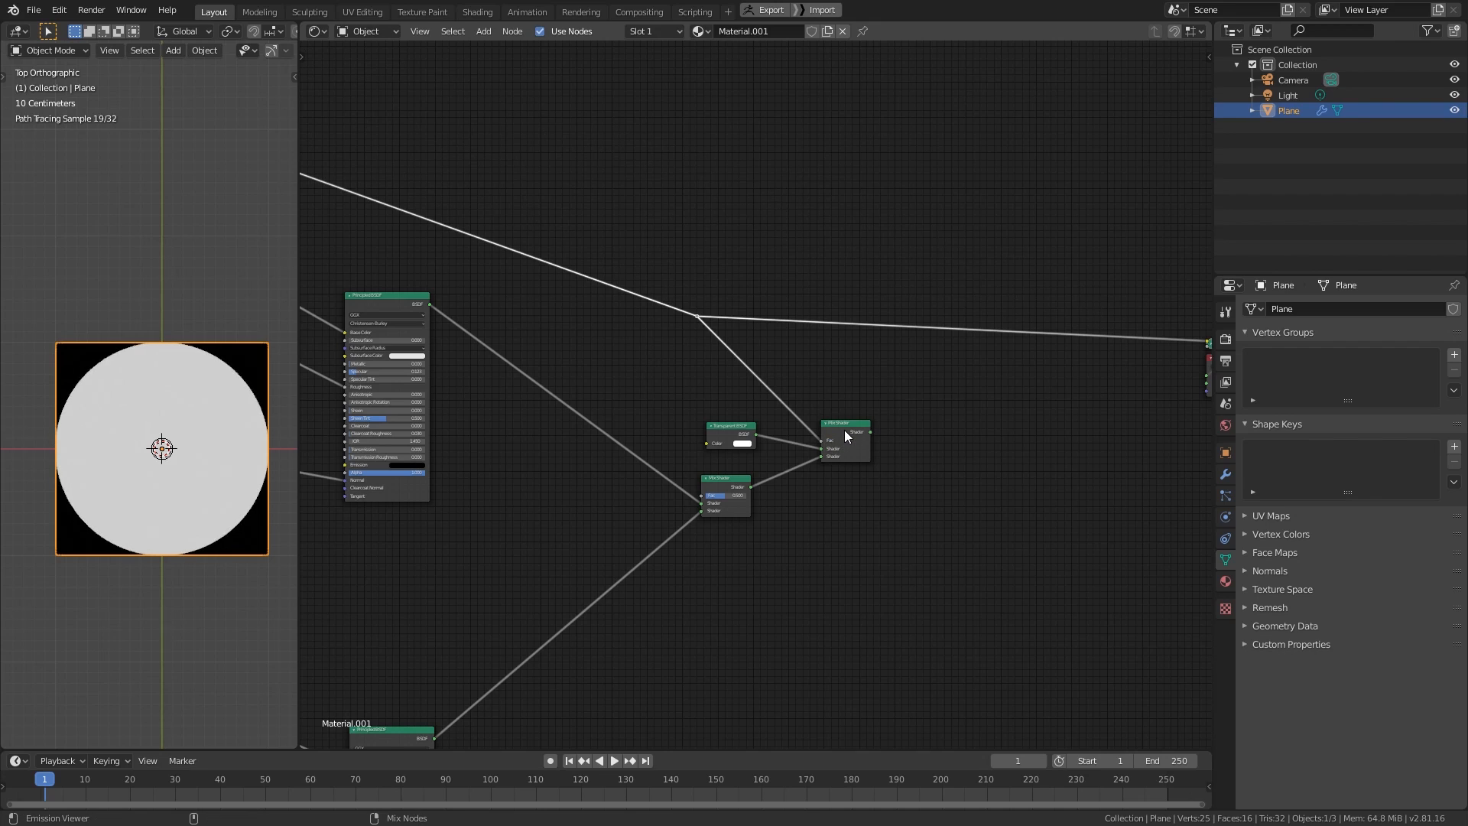
pyautogui.keyDown('ctrl'); pyautogui.keyDown('shift'); pyautogui.click(844, 430); pyautogui.keyUp('shift'); pyautogui.keyUp('ctrl')
pyautogui.moveTo(749, 415); pyautogui.dragTo(1021, 419, button='middle')
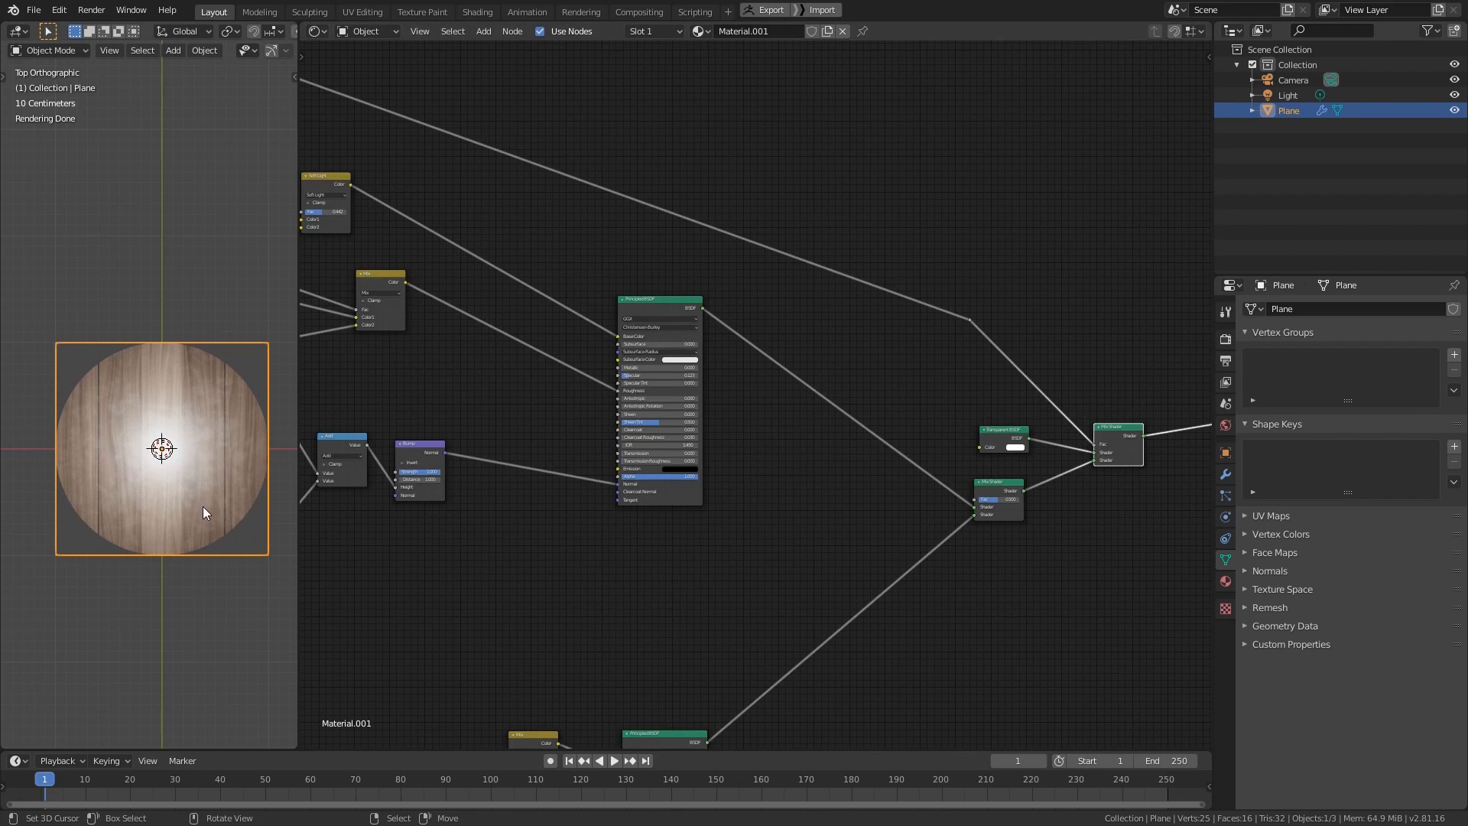
pyautogui.moveTo(189, 470); pyautogui.dragTo(162, 517, button='middle')
pyautogui.press('KP_7')
# - Move the point light off the disc's centre by about 0.3 m in X and 0.6 m in Y, and reselect the plane
pyautogui.moveTo(312, 439); pyautogui.dragTo(621, 447, button='middle')
pyautogui.scroll(-6, 622, 448)
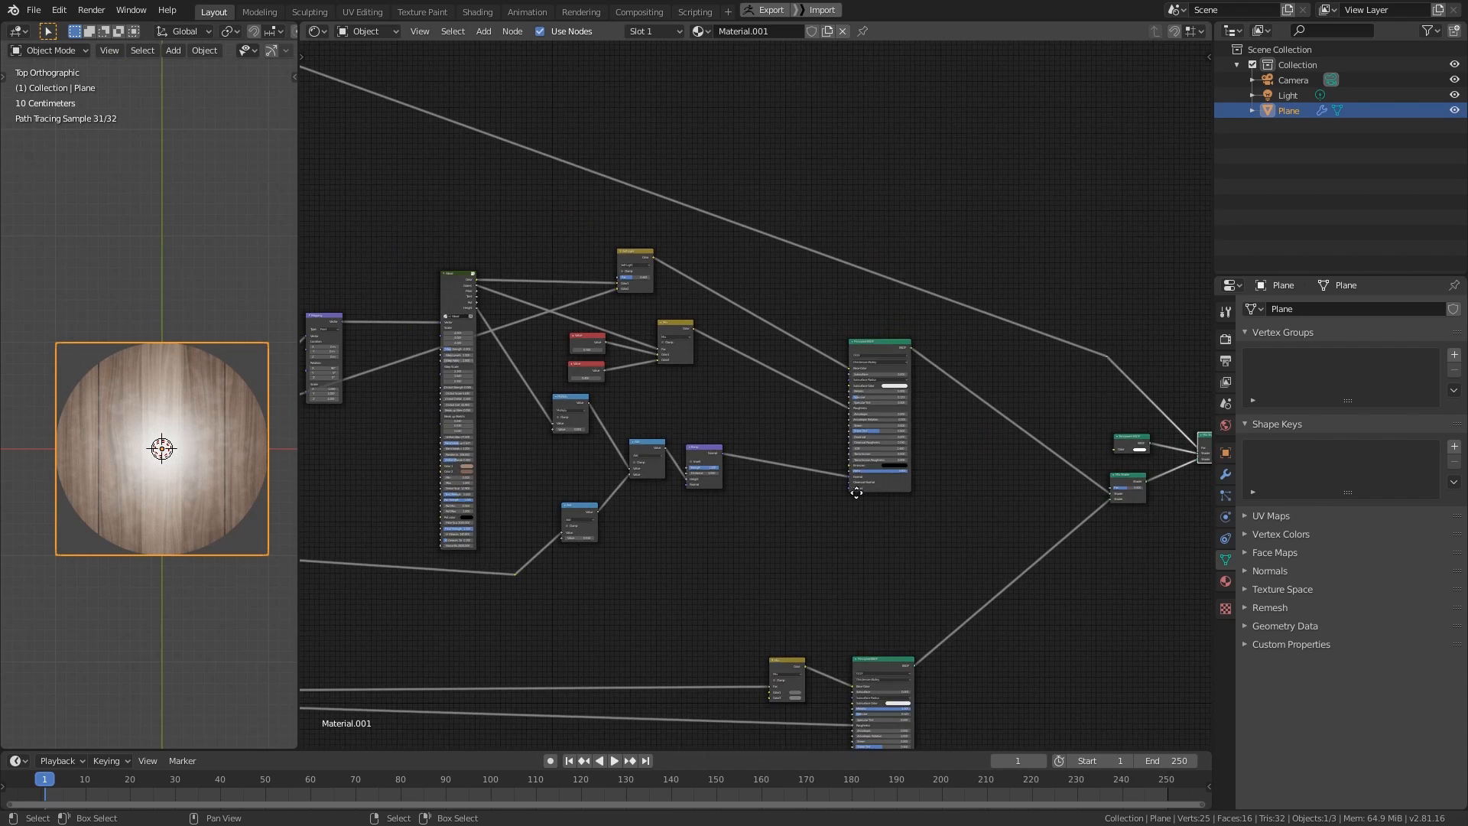
pyautogui.moveTo(336, 329); pyautogui.dragTo(915, 459, button='middle')
pyautogui.scroll(-2, 657, 439)
pyautogui.click(162, 449)
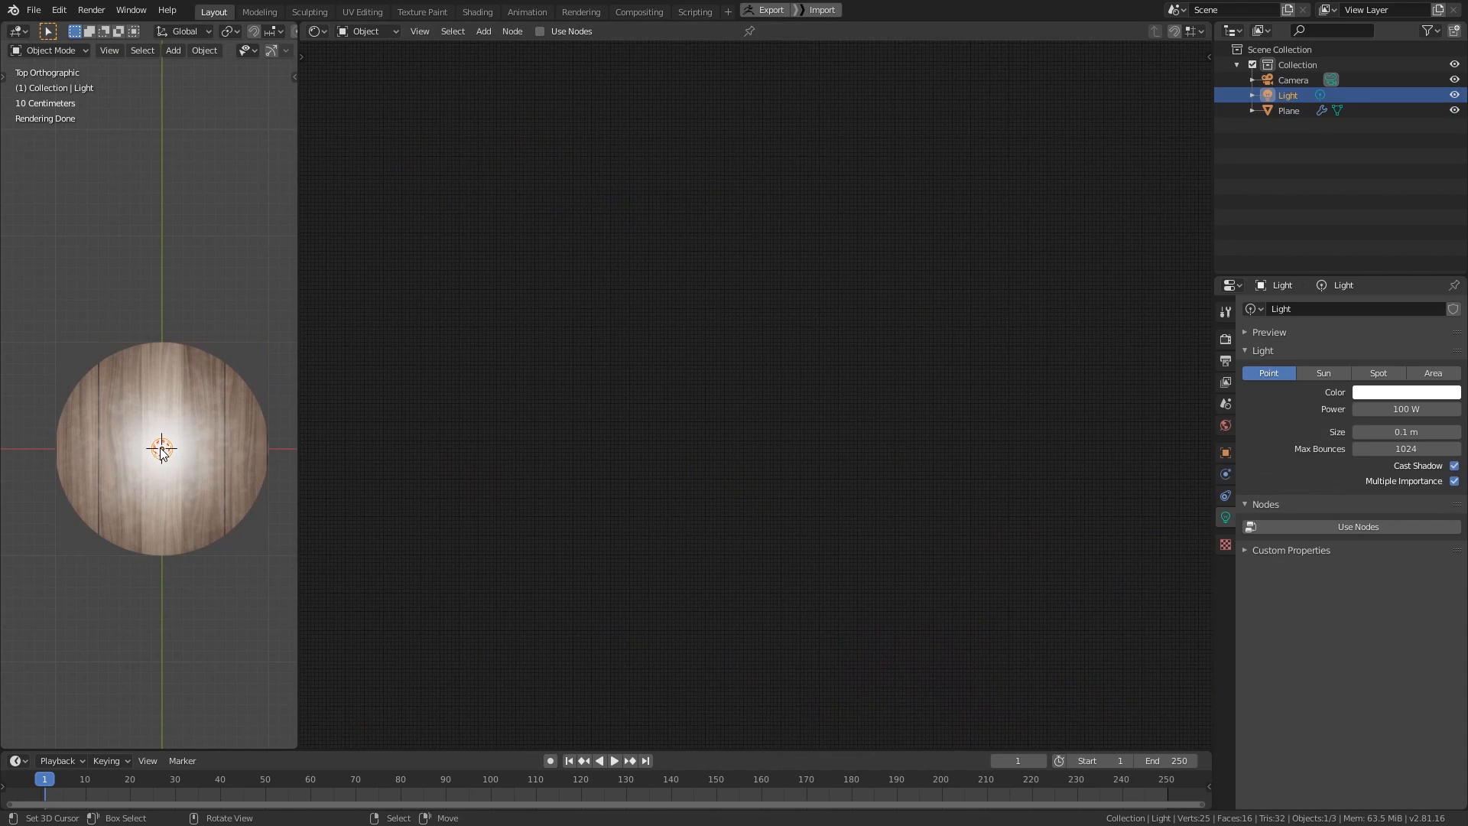
pyautogui.press('g')
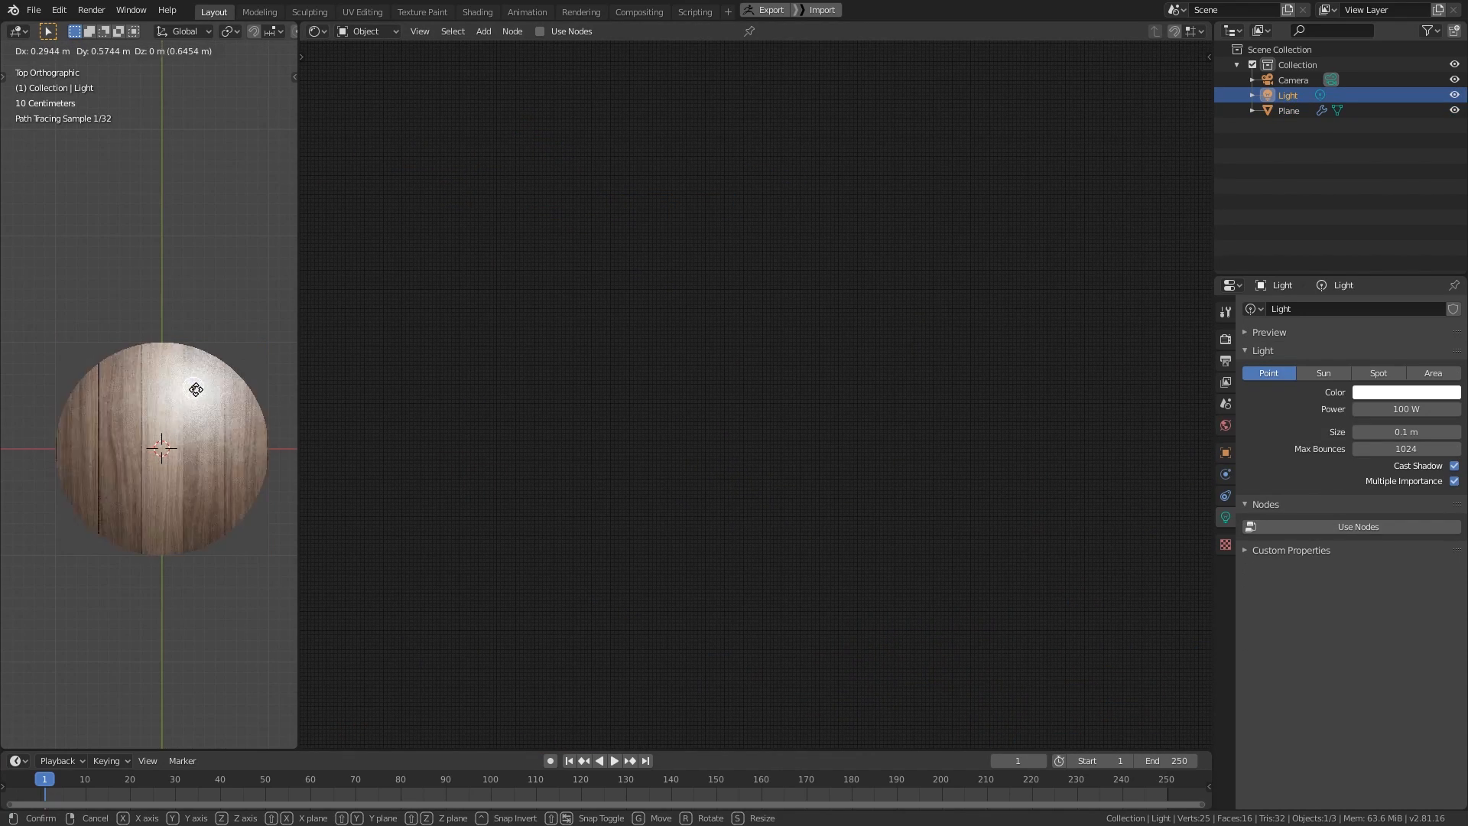
pyautogui.click(210, 391)
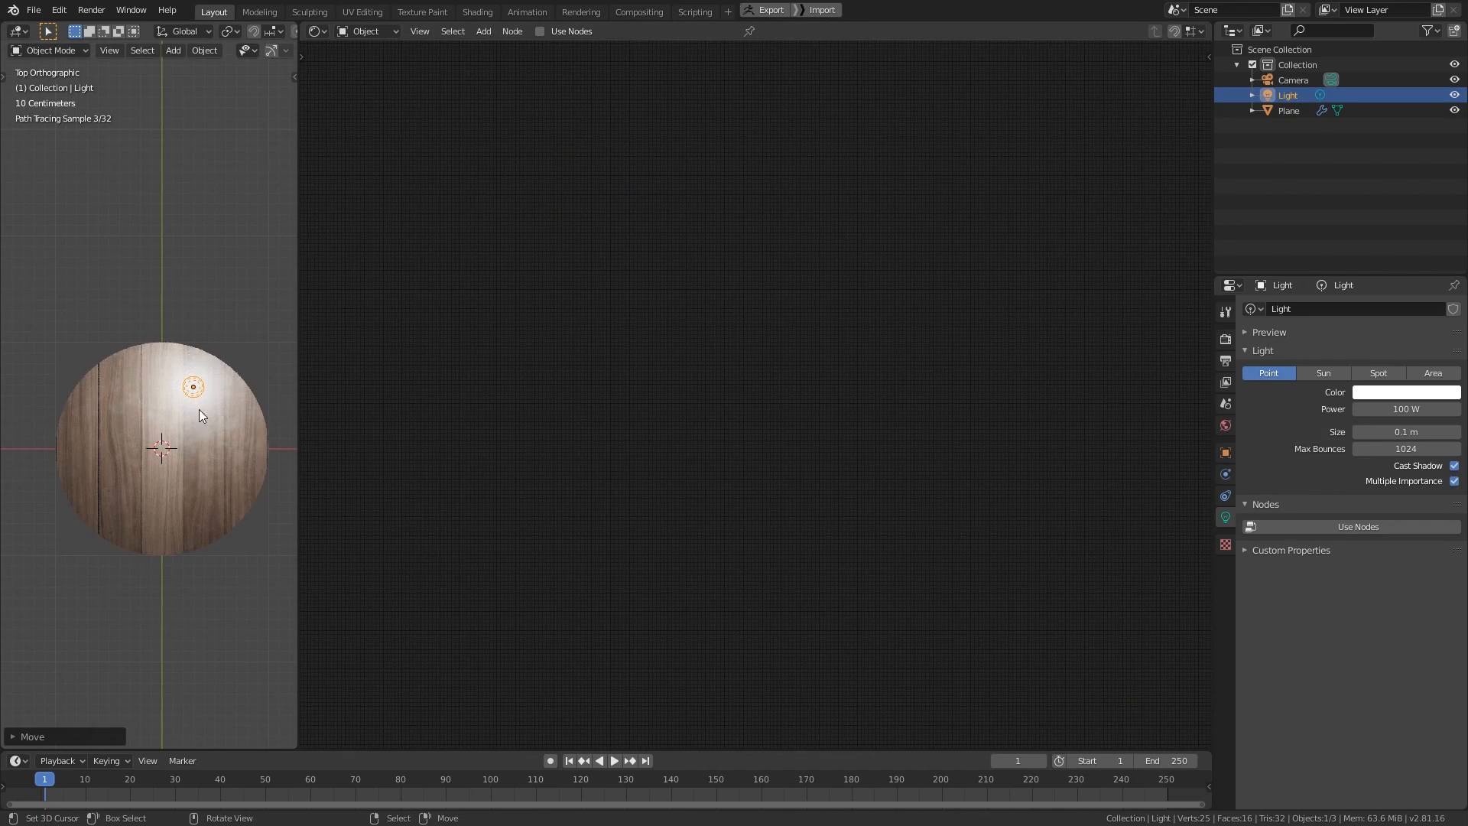
pyautogui.click(189, 495)
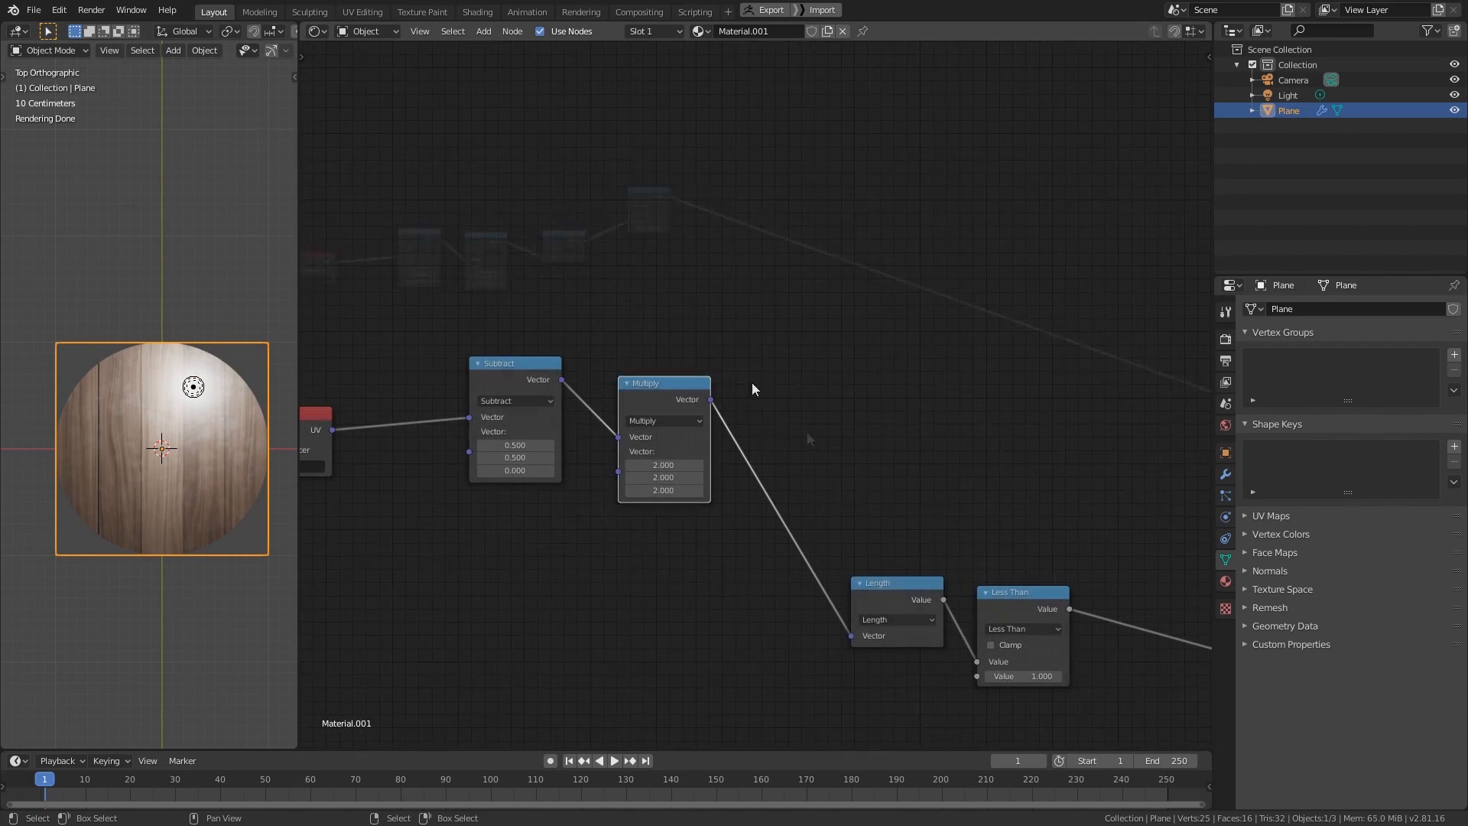
# - Move the Subtract and Multiply nodes farther away from the Length node to make room for a second branch
pyautogui.moveTo(690, 398); pyautogui.dragTo(689, 390)
pyautogui.click(683, 390)
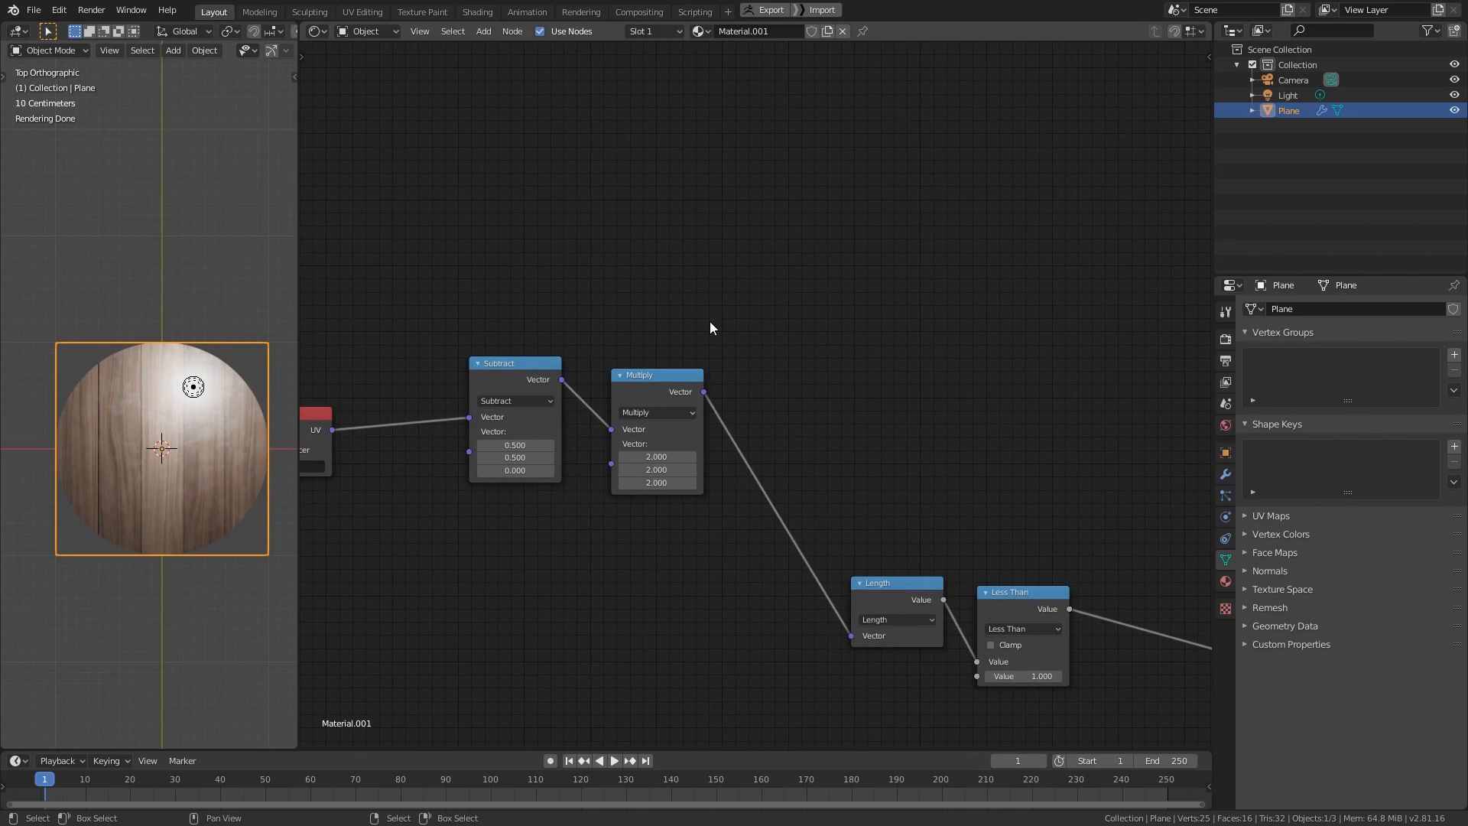
pyautogui.press('b')
pyautogui.moveTo(712, 309); pyautogui.dragTo(308, 637)
pyautogui.moveTo(589, 423); pyautogui.dragTo(946, 402, button='middle')
pyautogui.press('g')
pyautogui.click(668, 411)
pyautogui.moveTo(787, 391); pyautogui.dragTo(640, 425, button='middle')
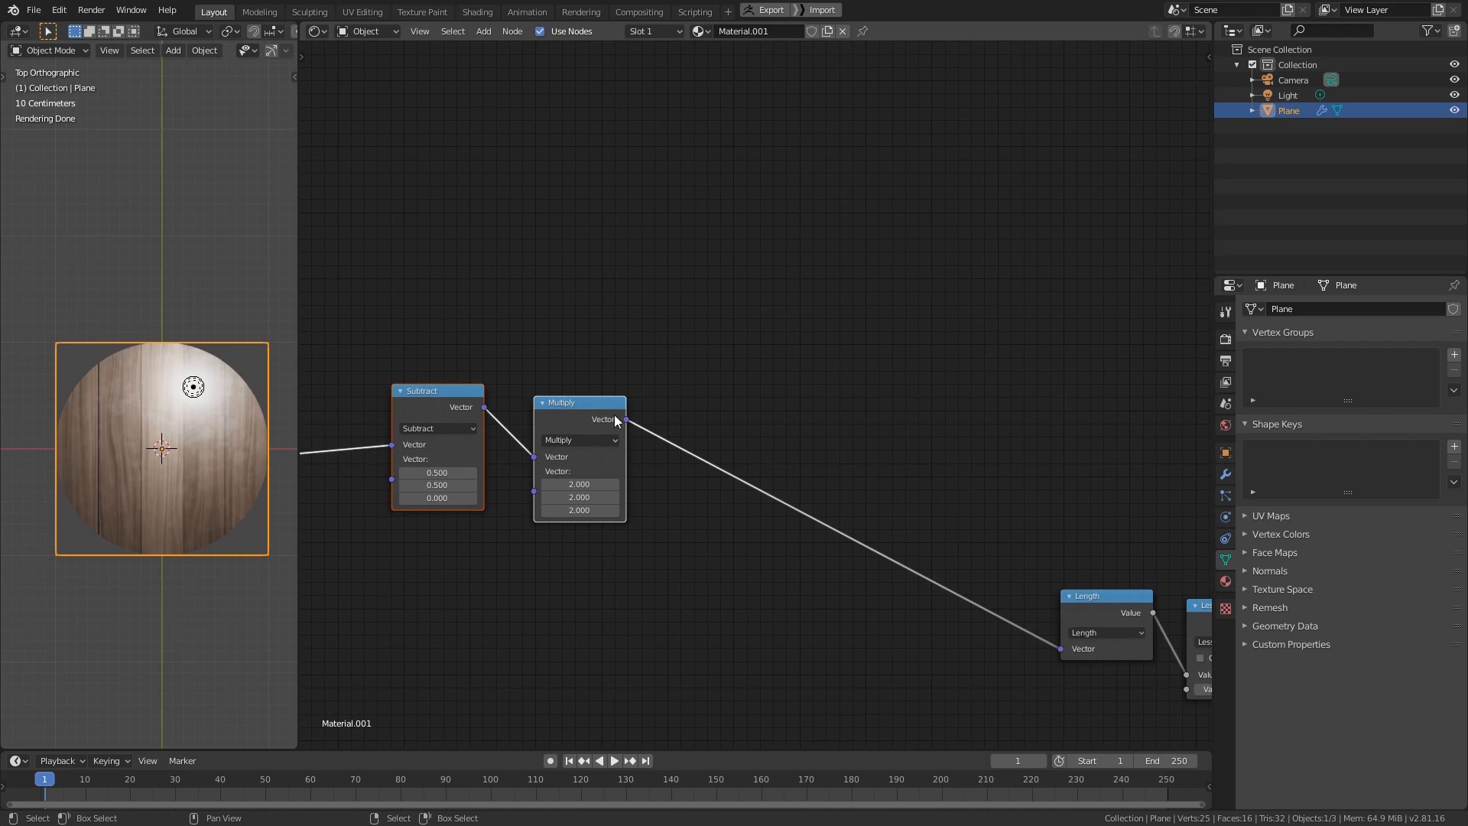
# - Duplicate the Multiply node above the chain and connect the original's output to the copy's first Vector input
pyautogui.click(614, 414)
pyautogui.hotkey('shift', 'd')
pyautogui.click(833, 208)
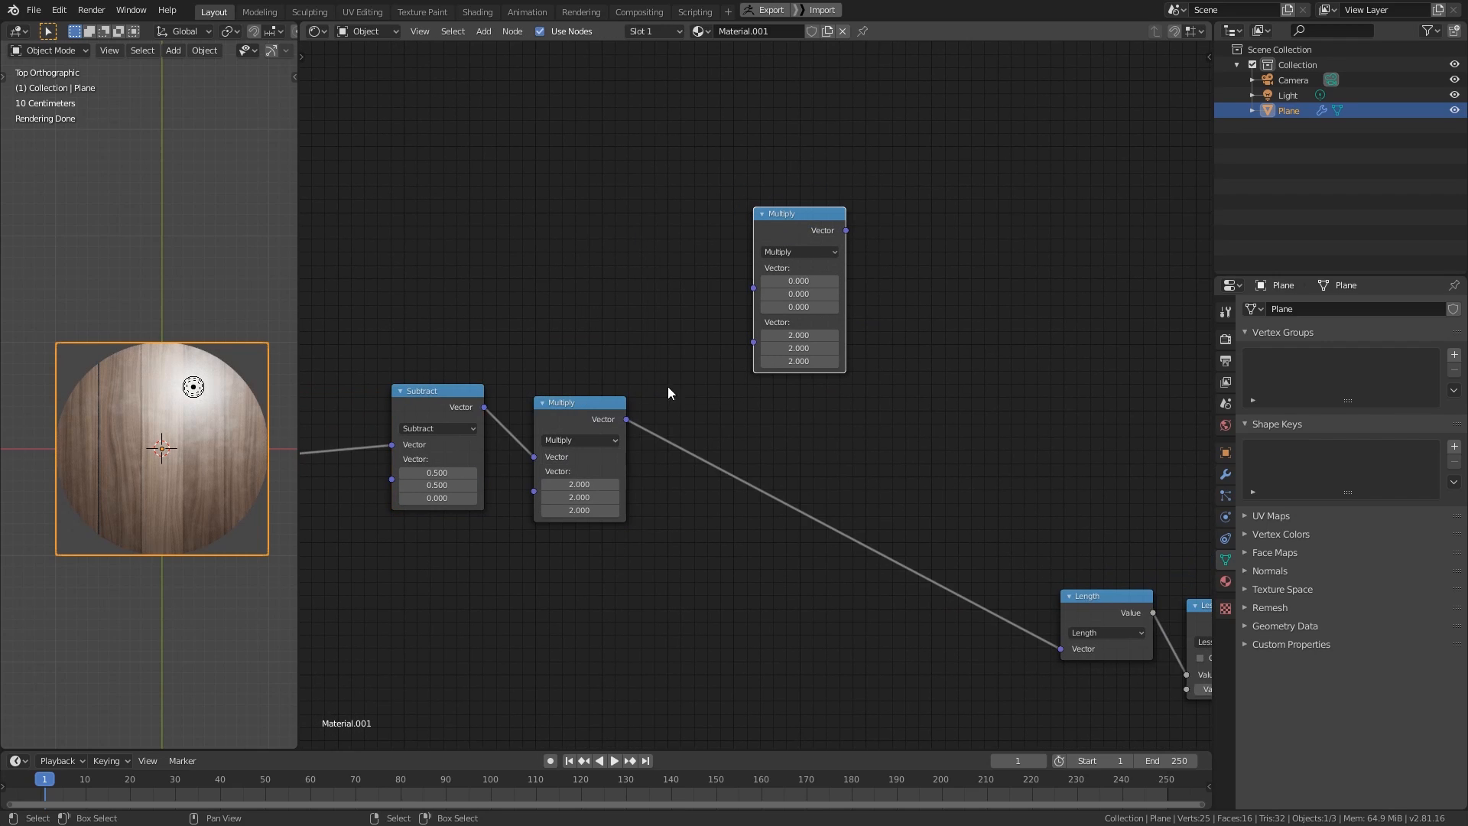
pyautogui.moveTo(626, 419); pyautogui.dragTo(753, 288)
# - Change the duplicated node's operation to Absolute, move it closer to the Multiply node, and preview its output
pyautogui.click(801, 252)
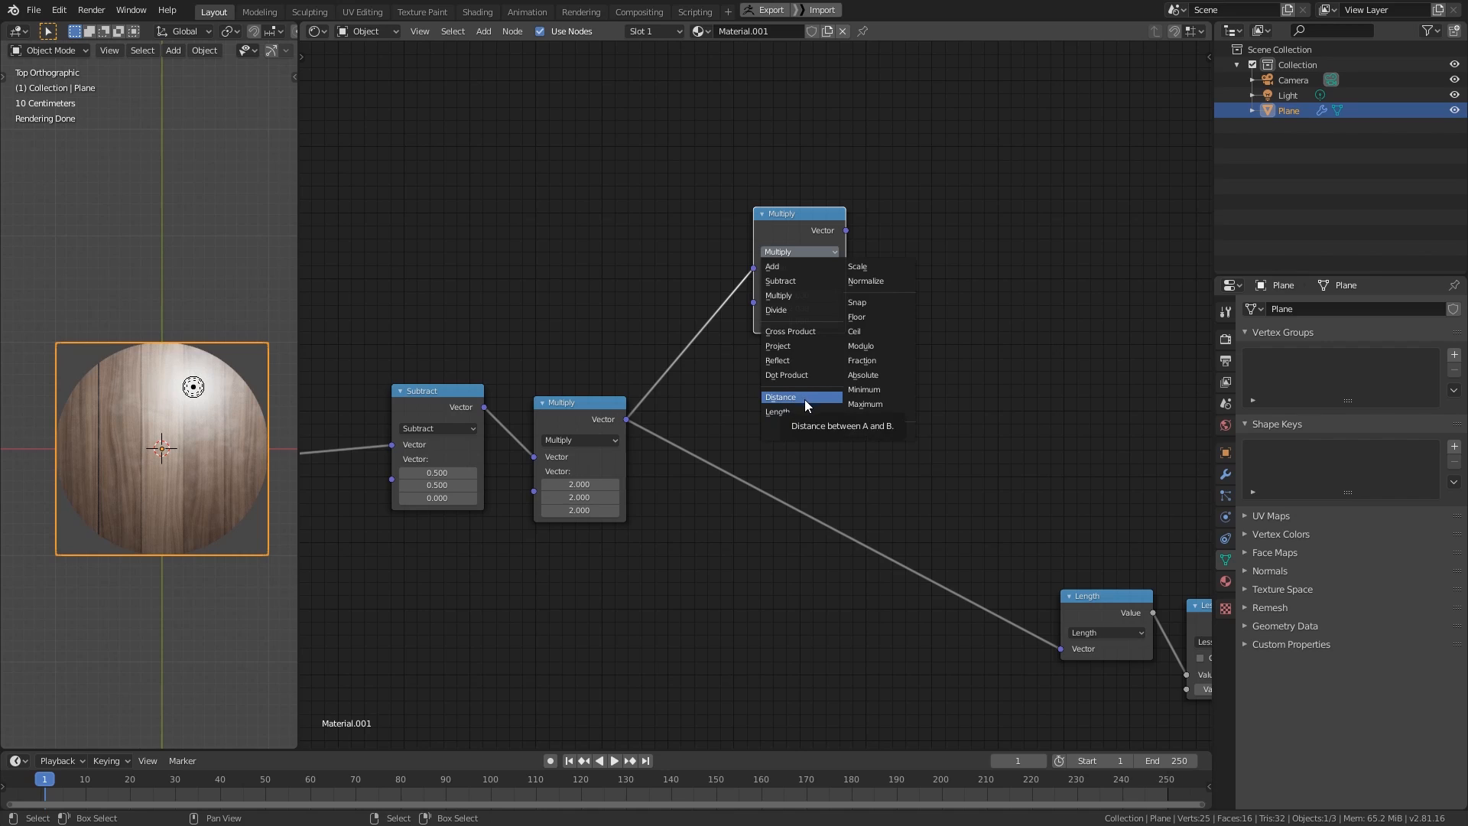
pyautogui.click(865, 376)
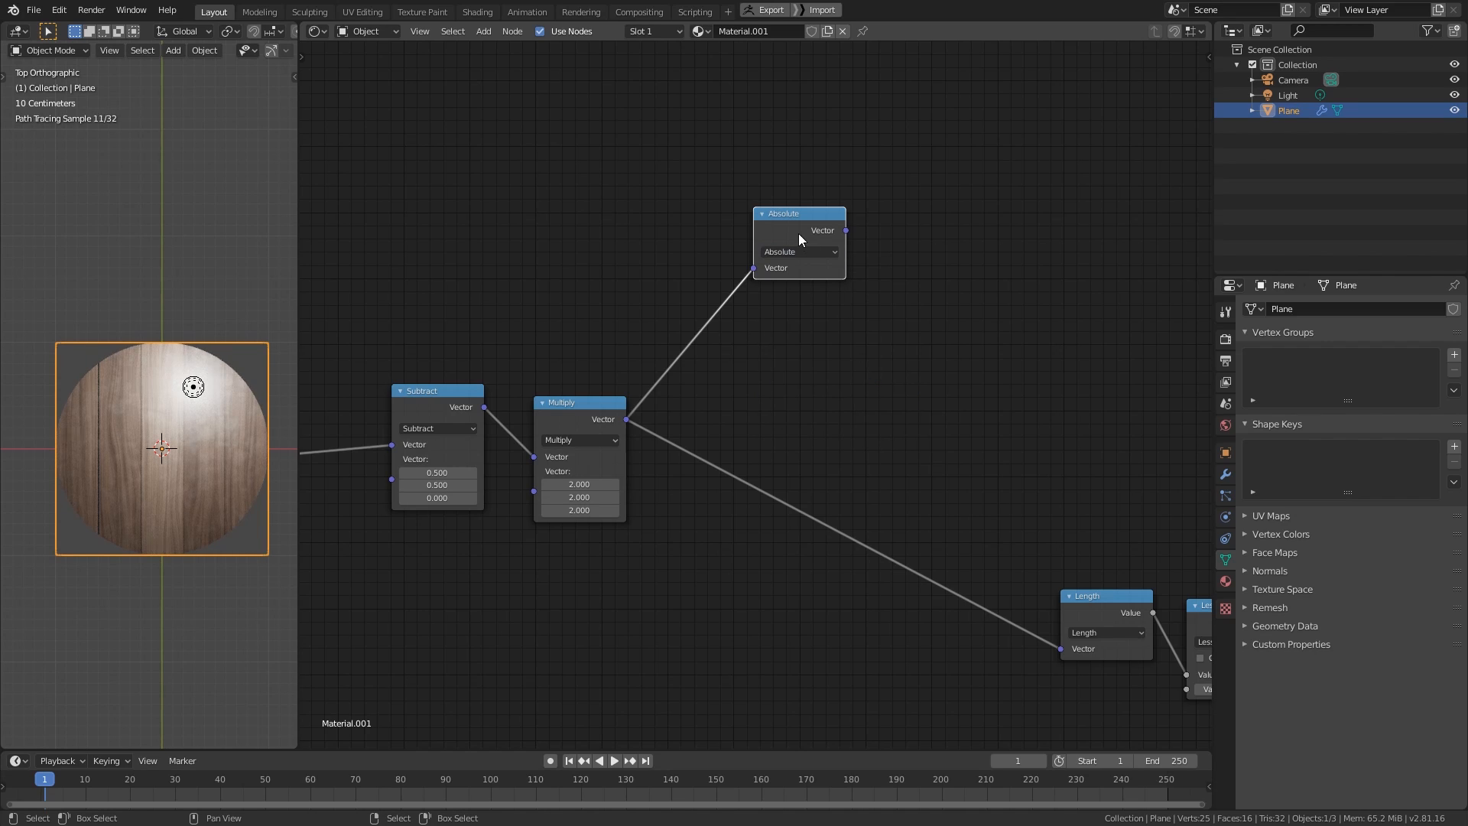
pyautogui.moveTo(798, 232); pyautogui.dragTo(771, 339)
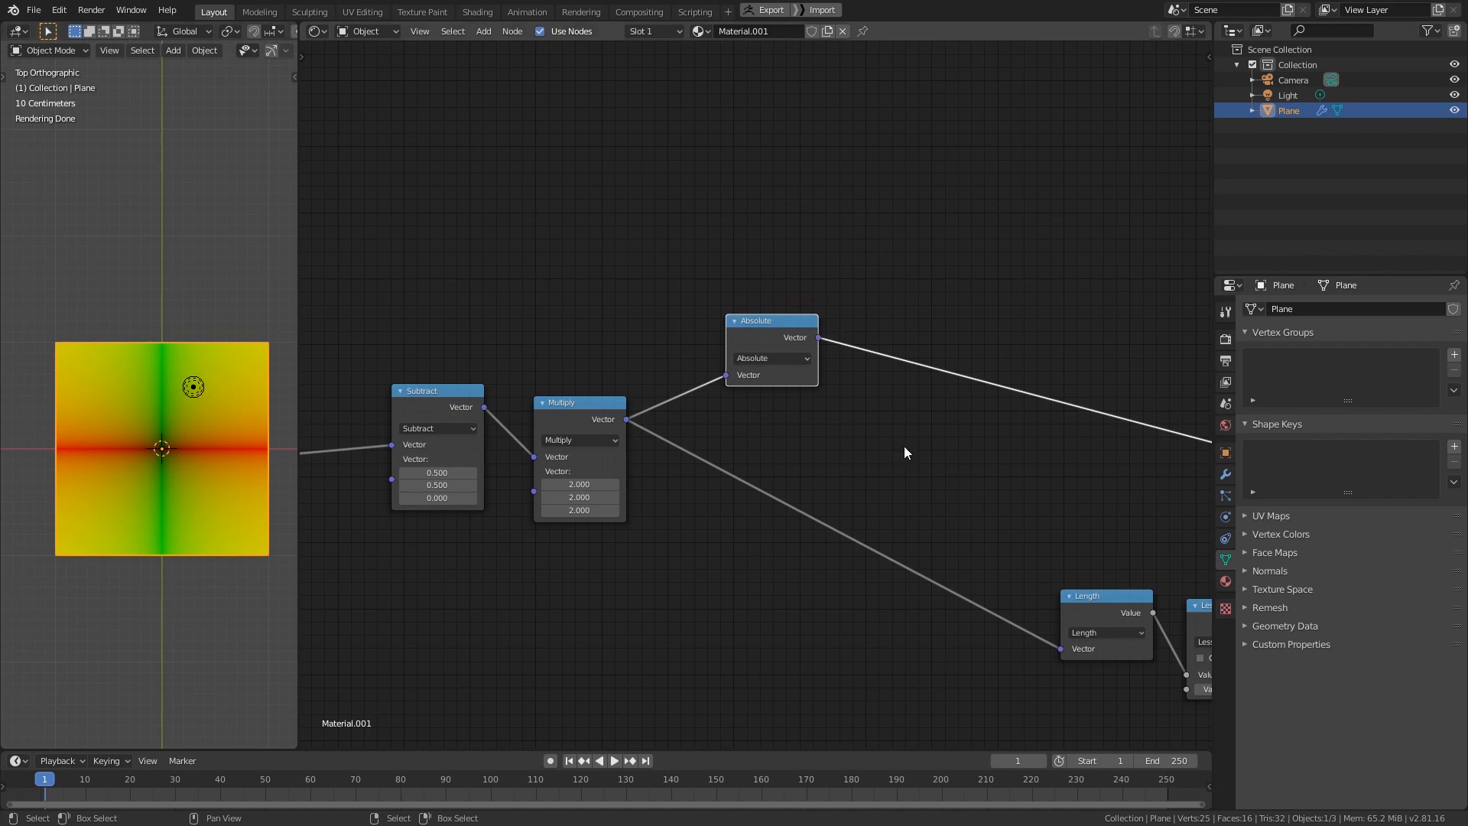
# - Insert a Separate XYZ node on the Absolute node's output link and position it beside that node
pyautogui.moveTo(904, 447); pyautogui.dragTo(734, 403, button='middle')
pyautogui.scroll(1, 746, 306)
pyautogui.hotkey('shift', 'a')
pyautogui.moveTo(705, 355)
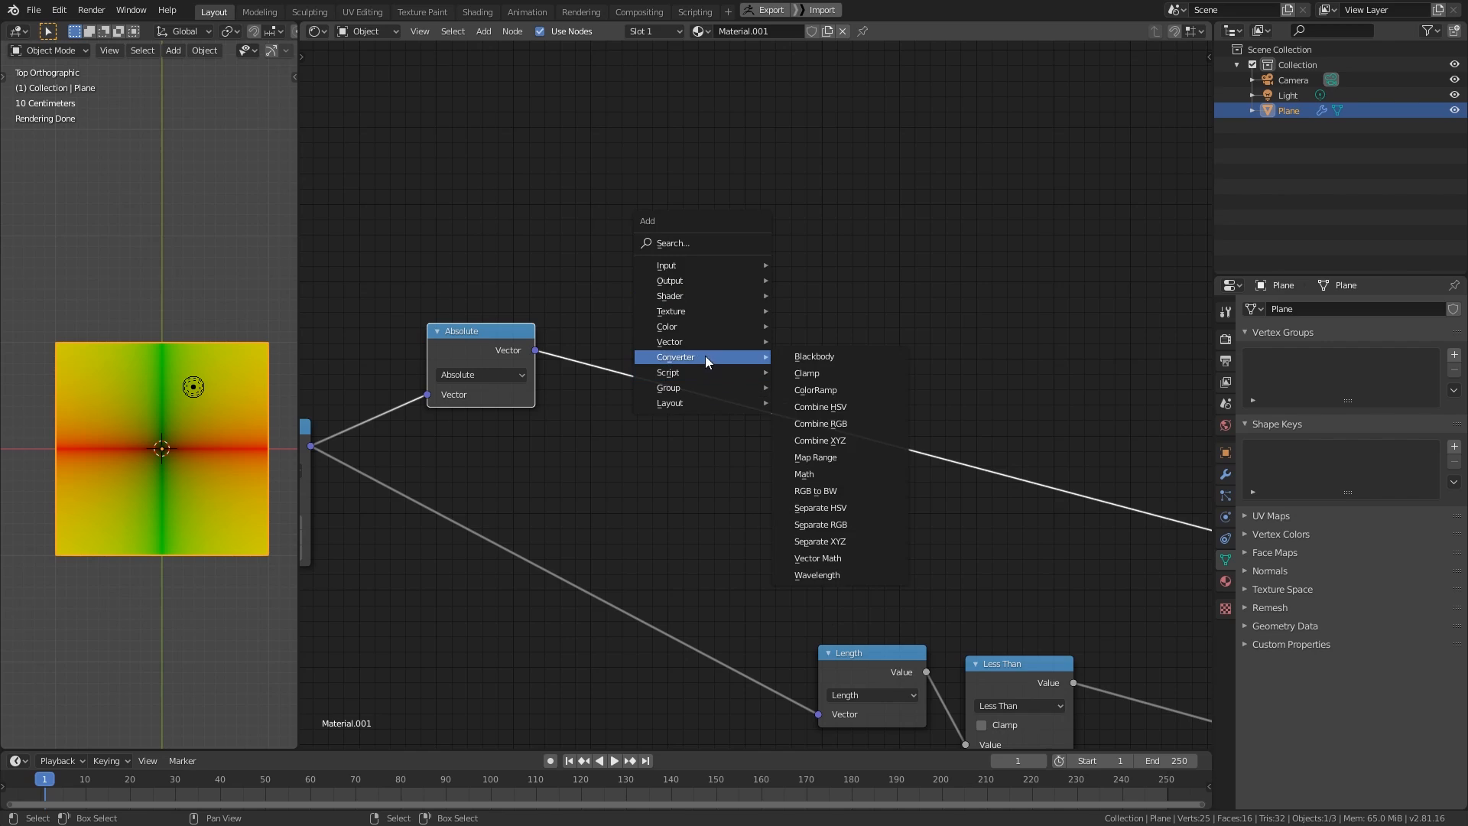
pyautogui.click(845, 544)
pyautogui.click(679, 370)
pyautogui.moveTo(679, 370); pyautogui.dragTo(641, 275)
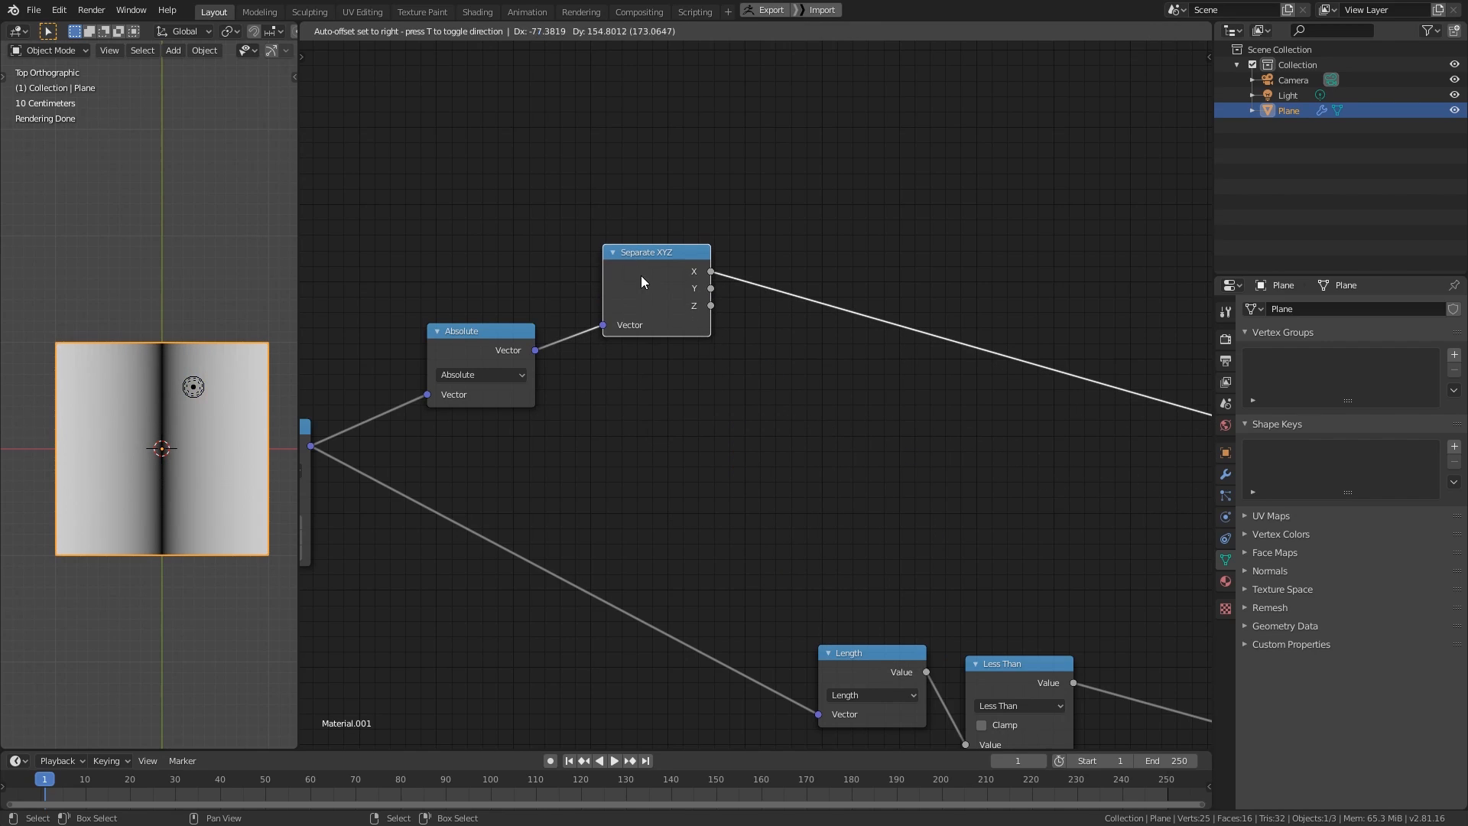
# - Insert a Math node on the Separate XYZ node's X output link and connect Y to its second Value
pyautogui.moveTo(737, 281); pyautogui.dragTo(700, 332, button='middle')
pyautogui.hotkey('shift', 'a')
pyautogui.moveTo(948, 323)
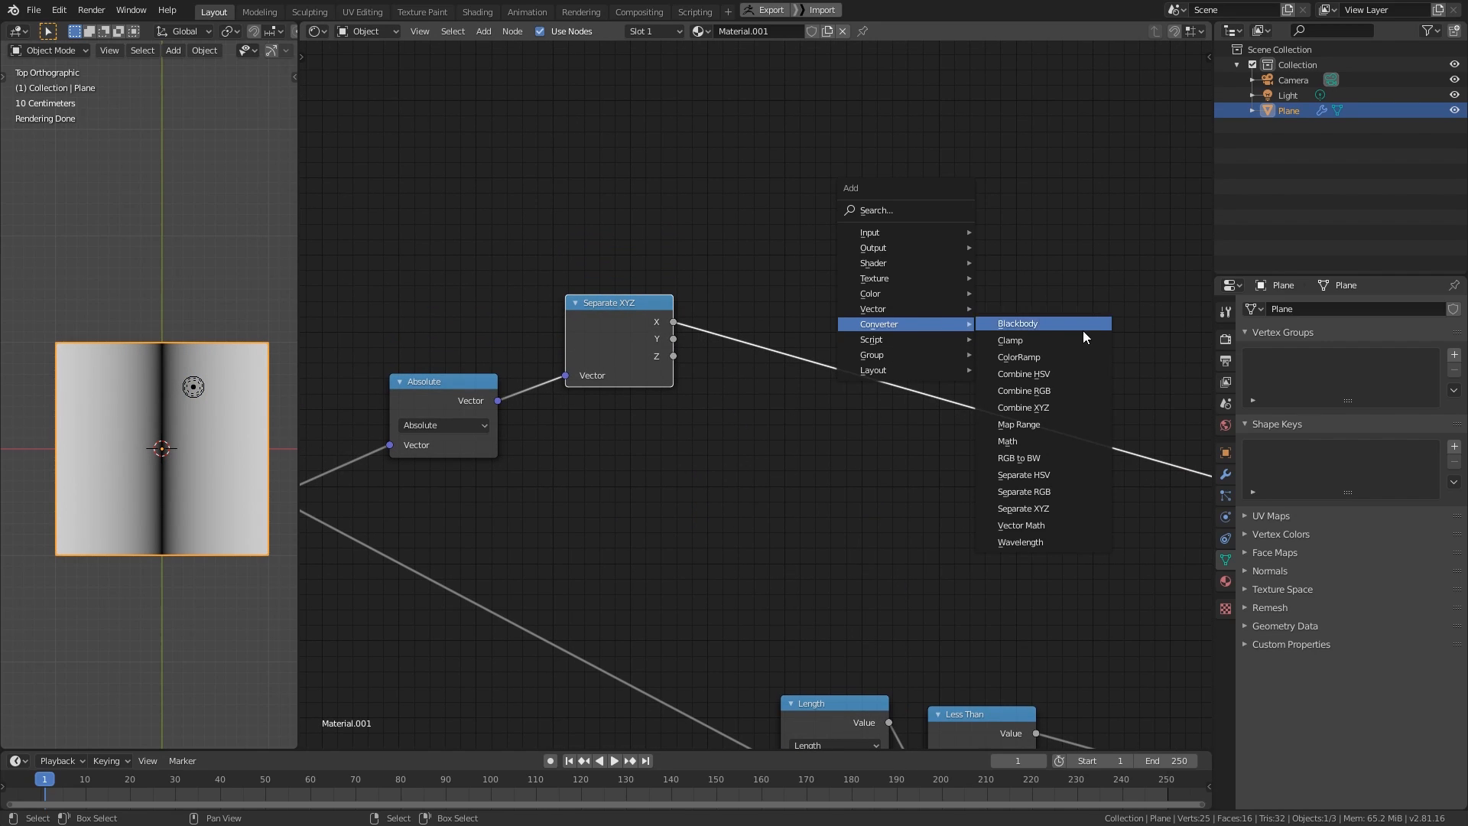
pyautogui.click(1007, 441)
pyautogui.click(787, 200)
pyautogui.moveTo(672, 338); pyautogui.dragTo(801, 289)
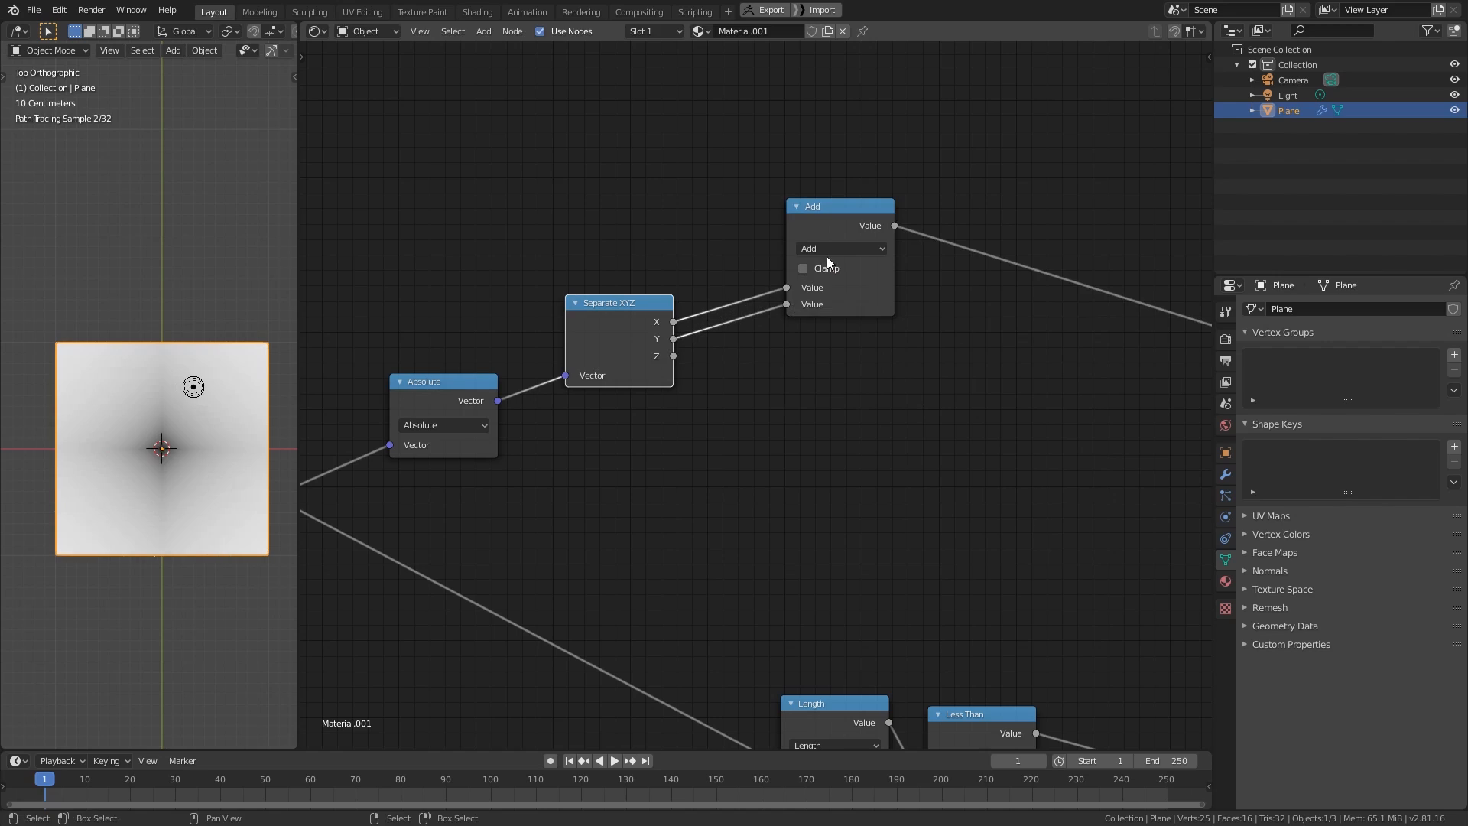
# - Change the Math node's operation to Maximum and align it with the Separate XYZ node
pyautogui.click(836, 248)
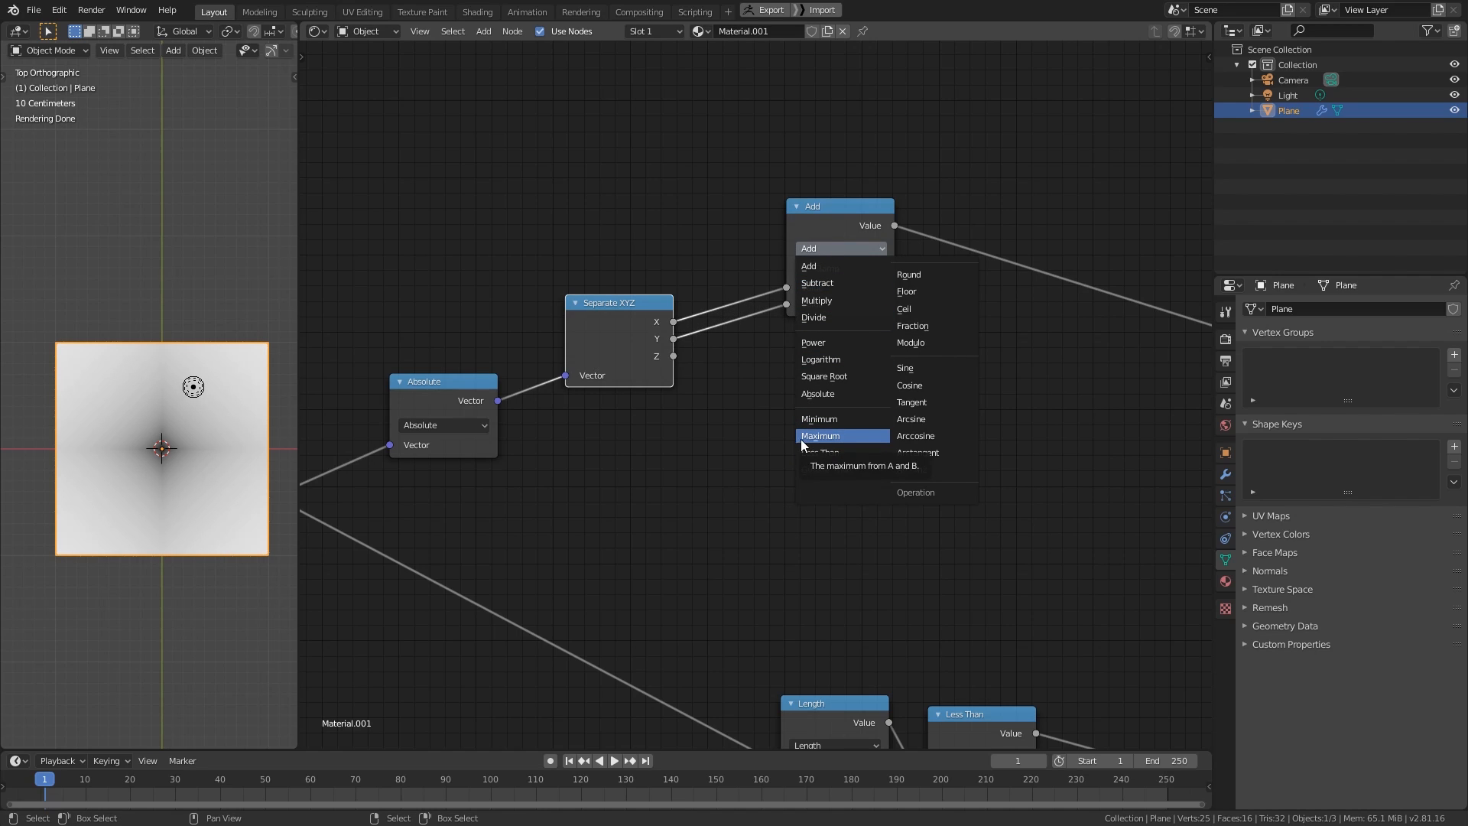
pyautogui.click(836, 437)
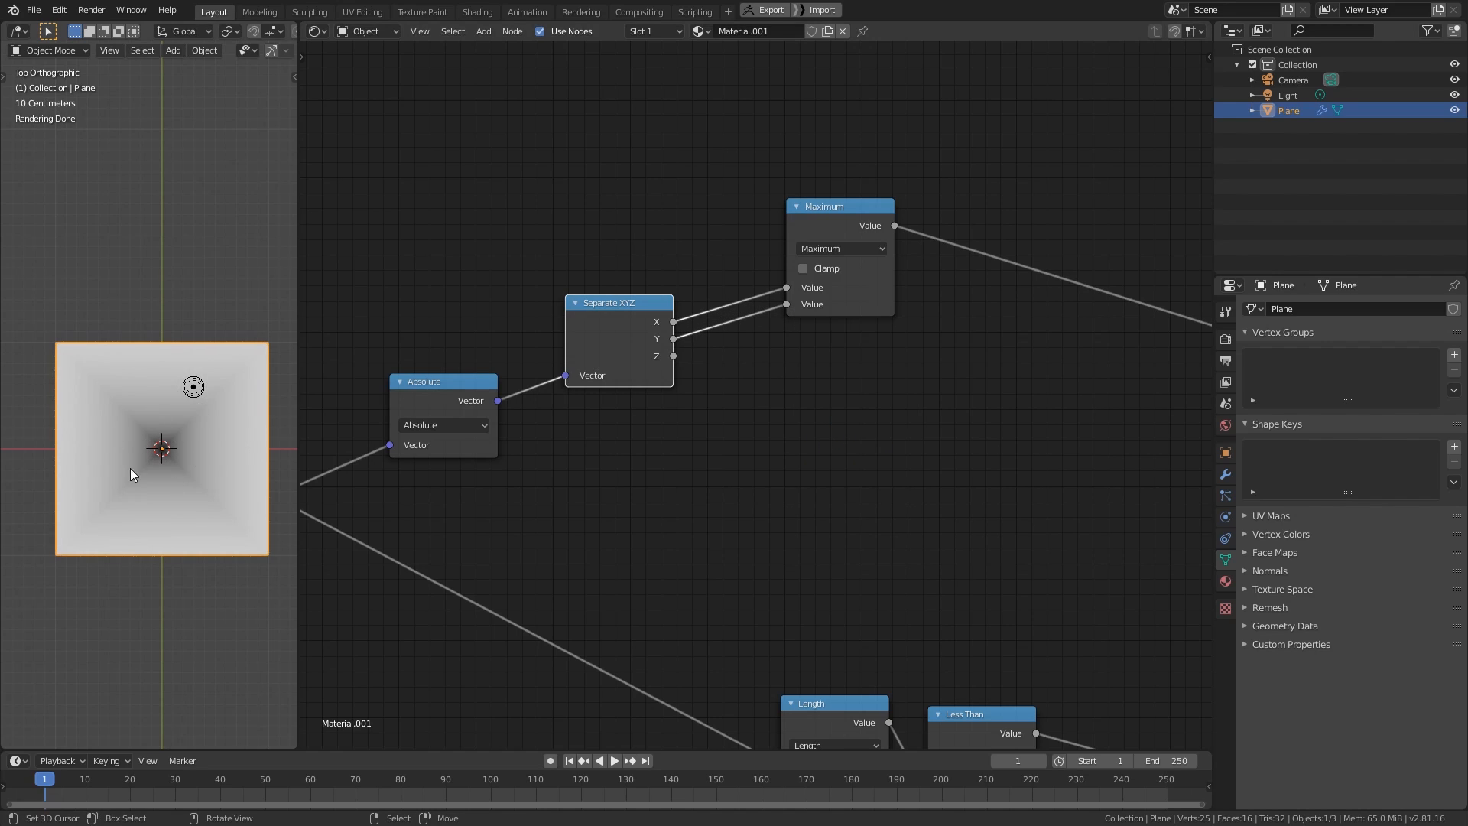
pyautogui.moveTo(825, 221); pyautogui.dragTo(814, 268)
# - Insert a ColorRamp node on the Maximum node's output link
pyautogui.moveTo(974, 319); pyautogui.dragTo(595, 334, button='middle')
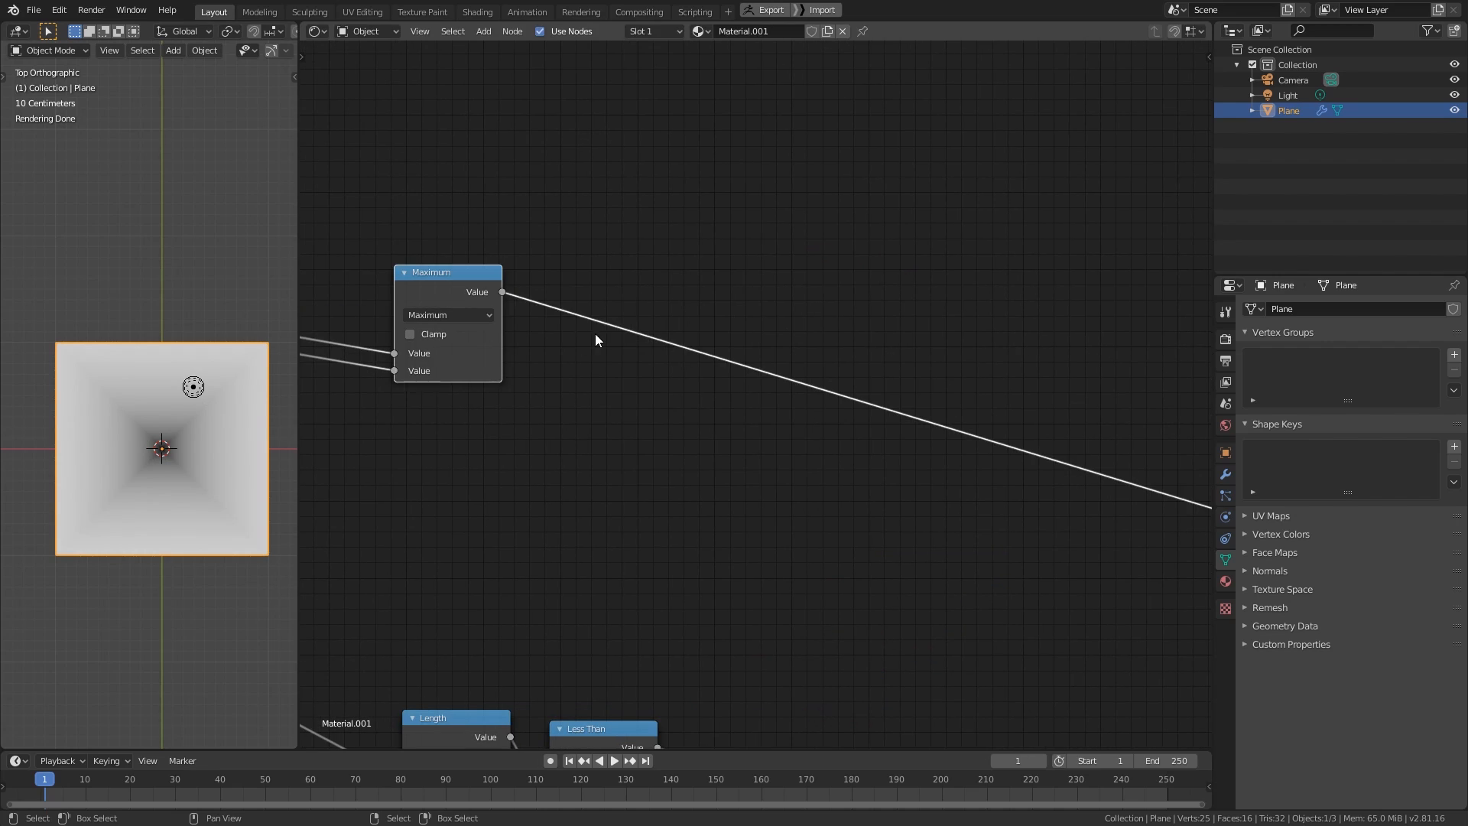
pyautogui.moveTo(708, 263); pyautogui.dragTo(796, 304, button='middle')
pyautogui.hotkey('shift', 'a')
pyautogui.moveTo(797, 304)
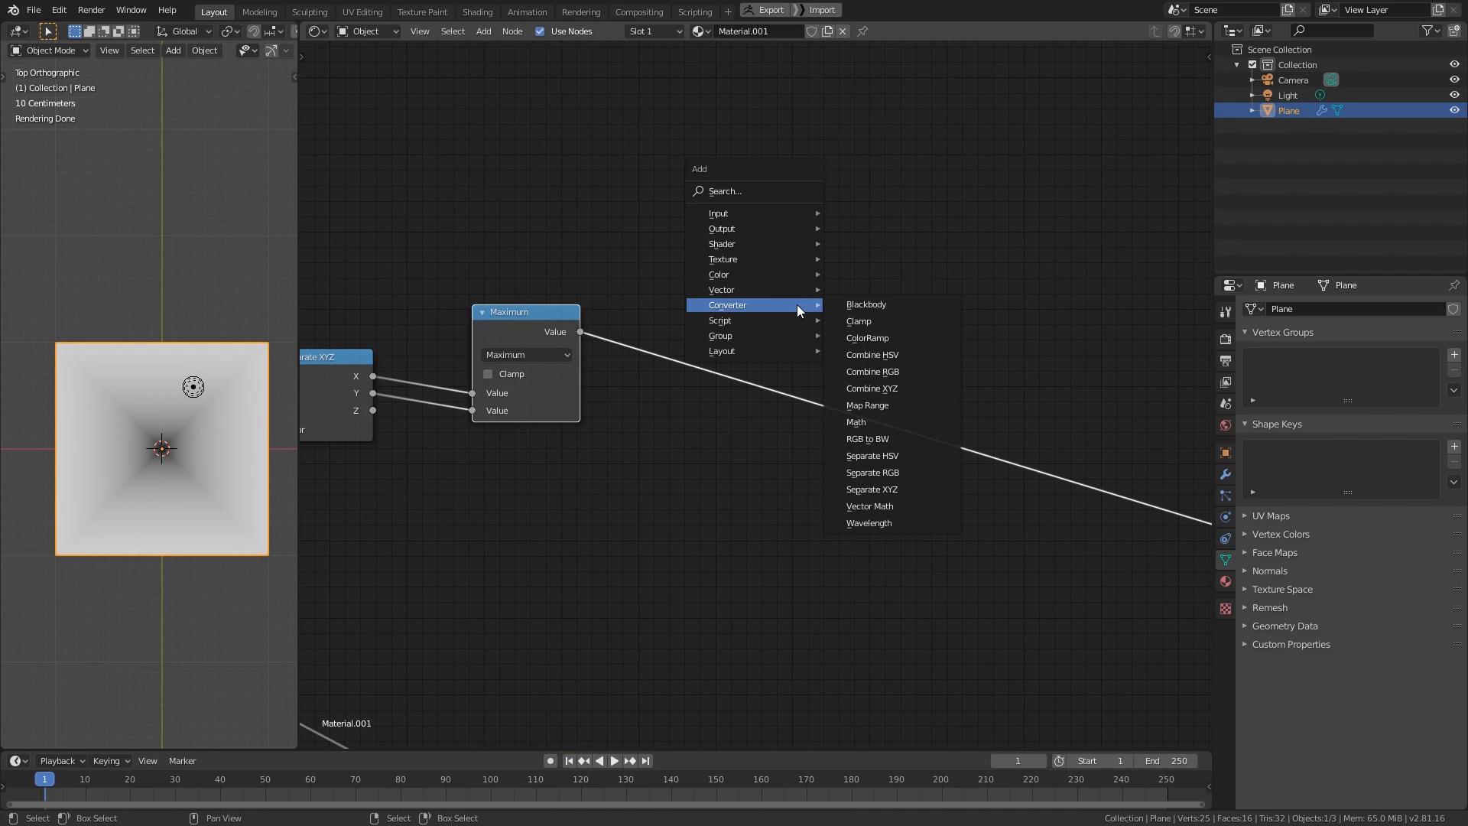
pyautogui.click(870, 338)
pyautogui.click(754, 328)
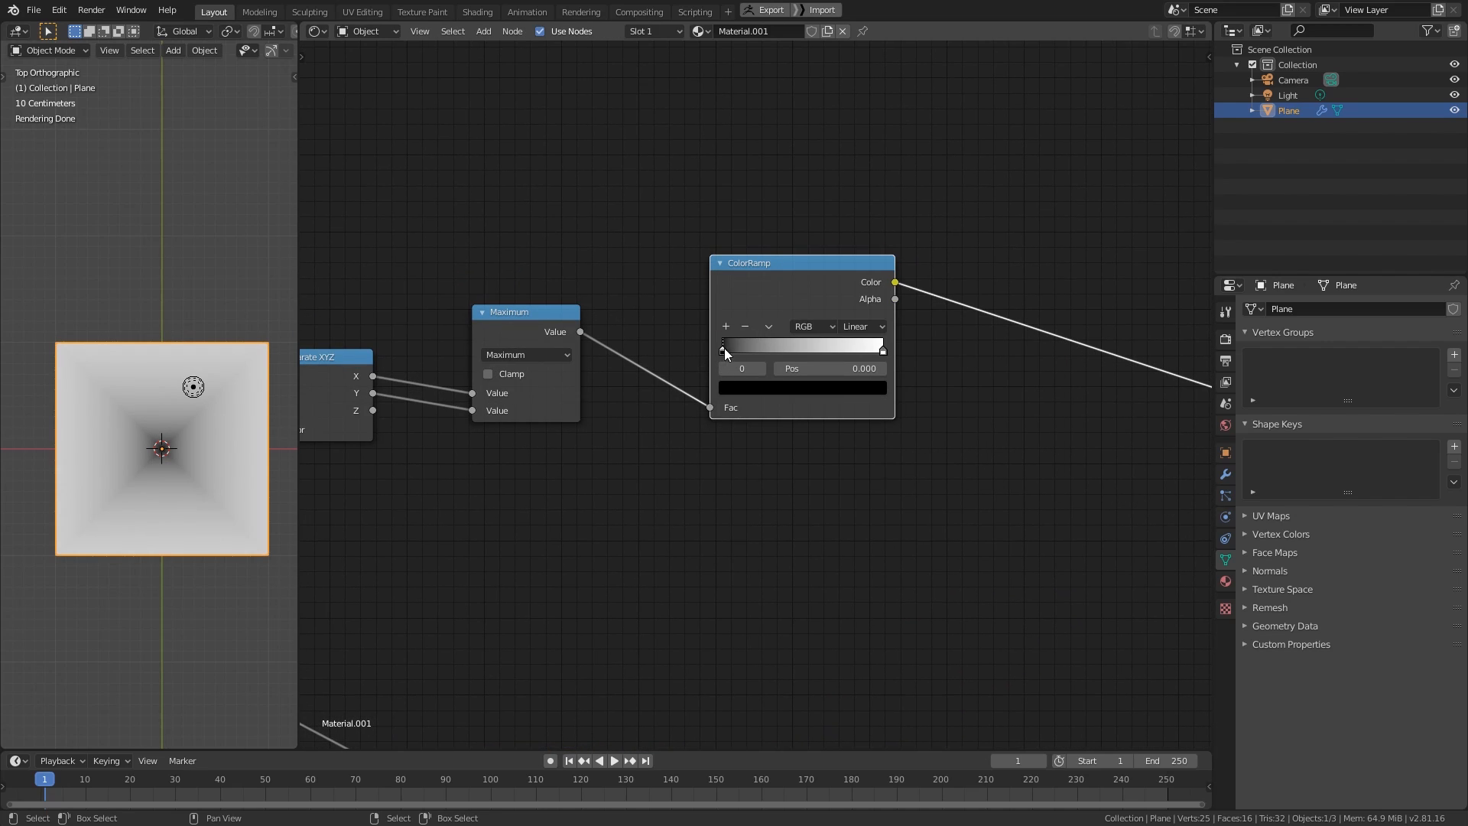
# - Reverse the ColorRamp's stops, placing the black stop at about 0.32 and the white stop at 0.141
pyautogui.moveTo(723, 349); pyautogui.dragTo(792, 345)
pyautogui.moveTo(883, 350); pyautogui.dragTo(657, 335)
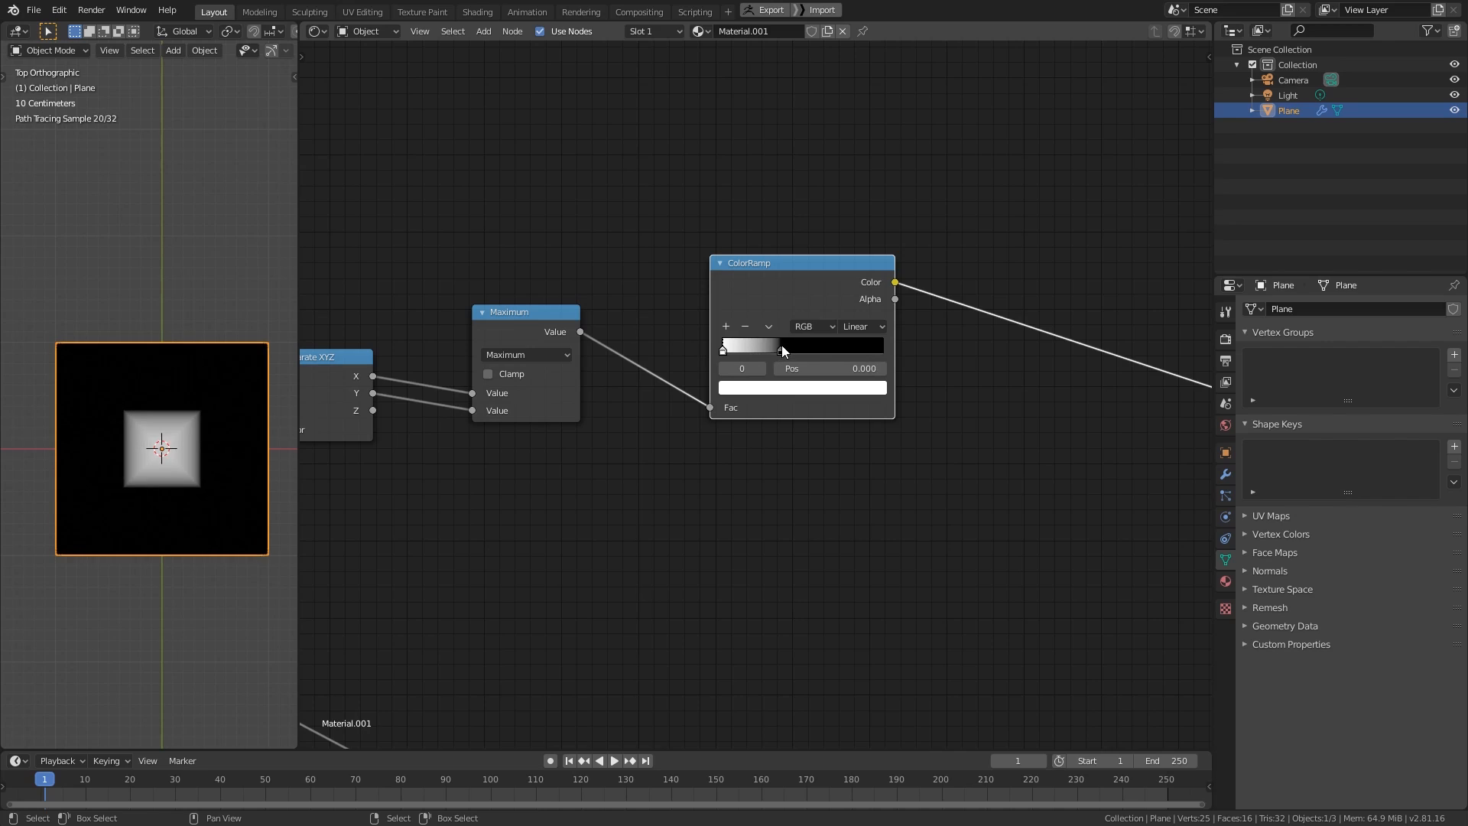
pyautogui.scroll(5, 160, 454)
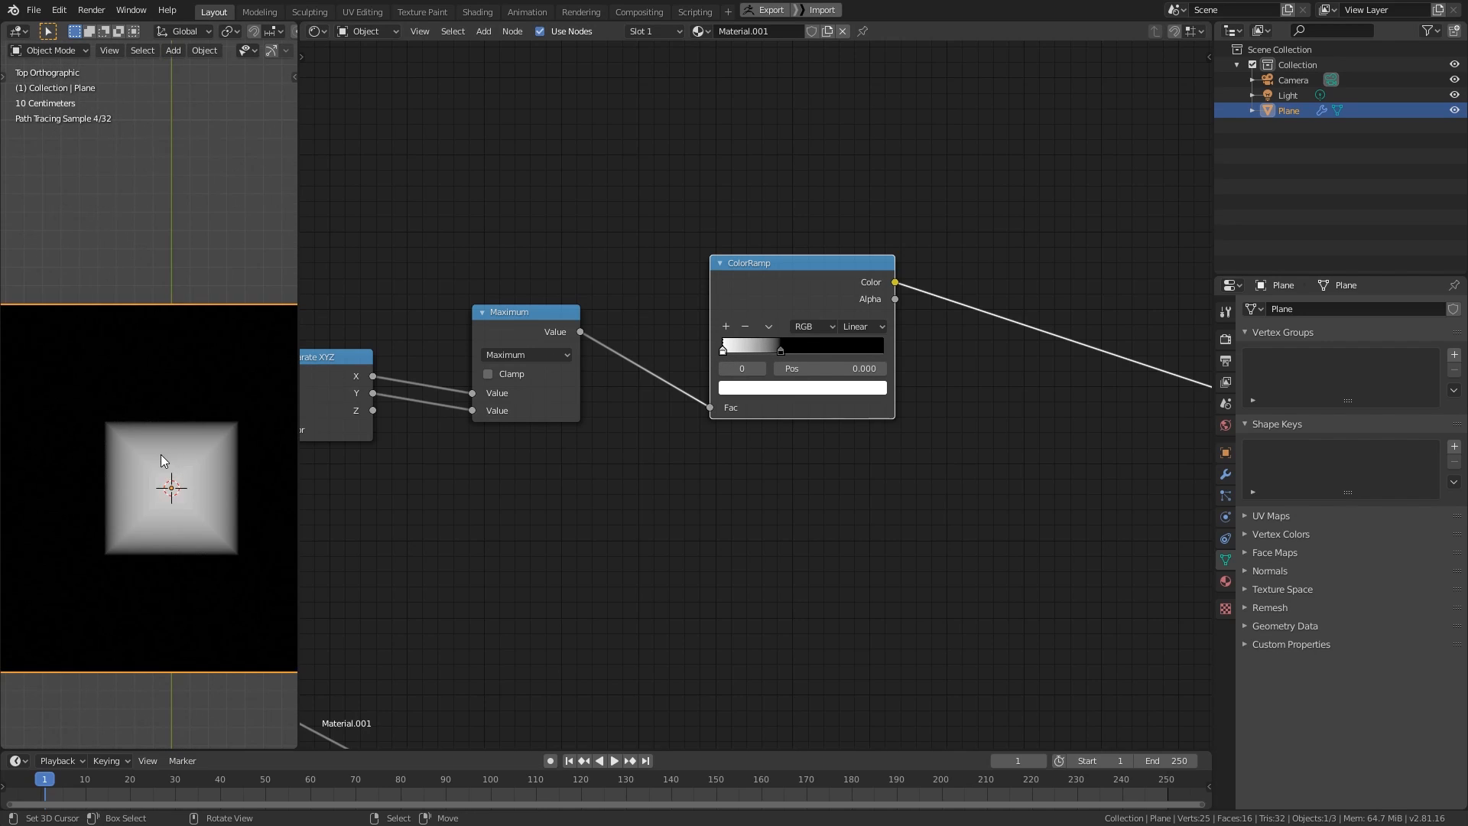
pyautogui.moveTo(787, 347); pyautogui.dragTo(756, 343)
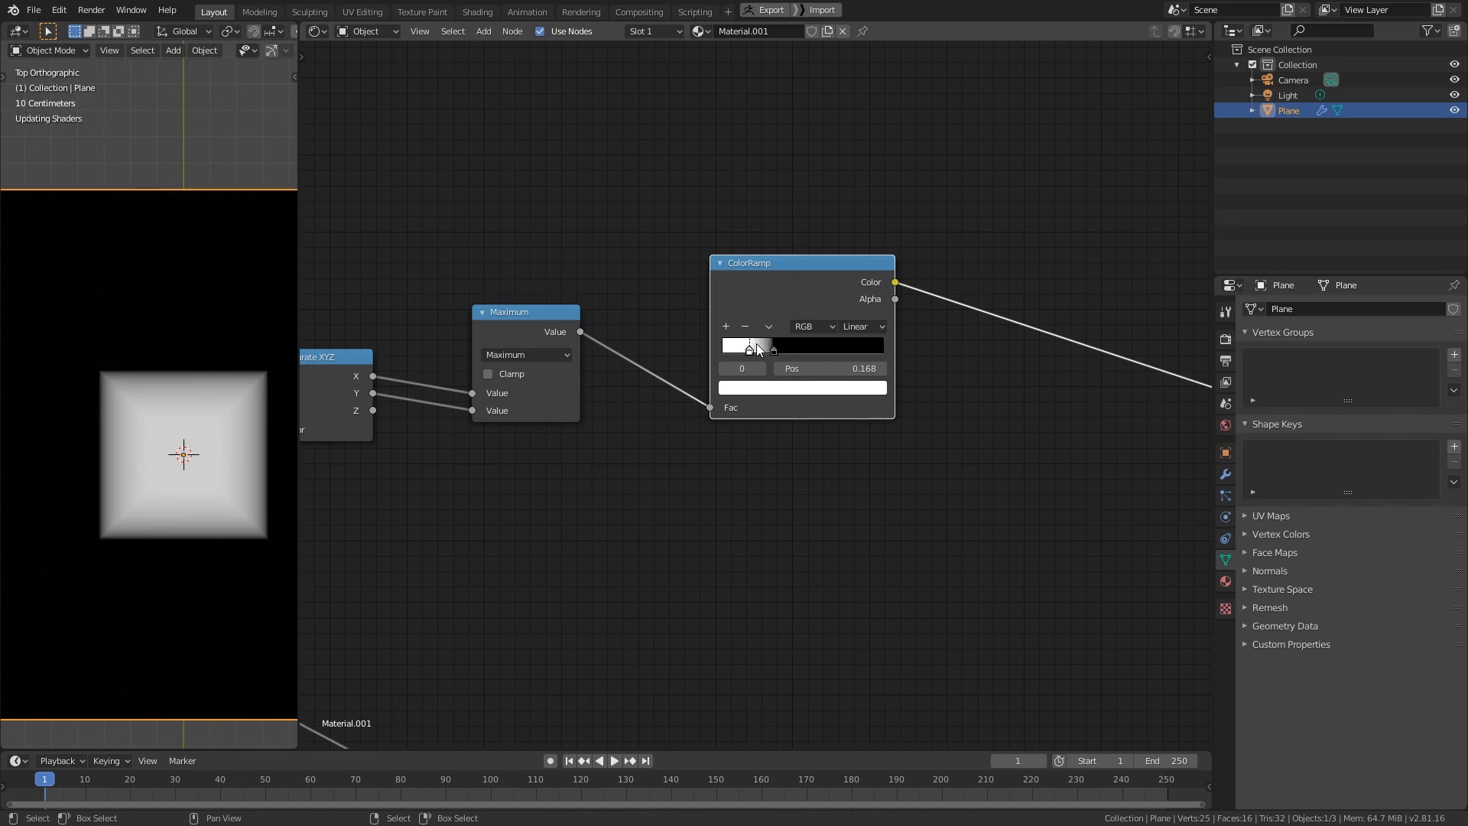
pyautogui.scroll(1, 160, 432)
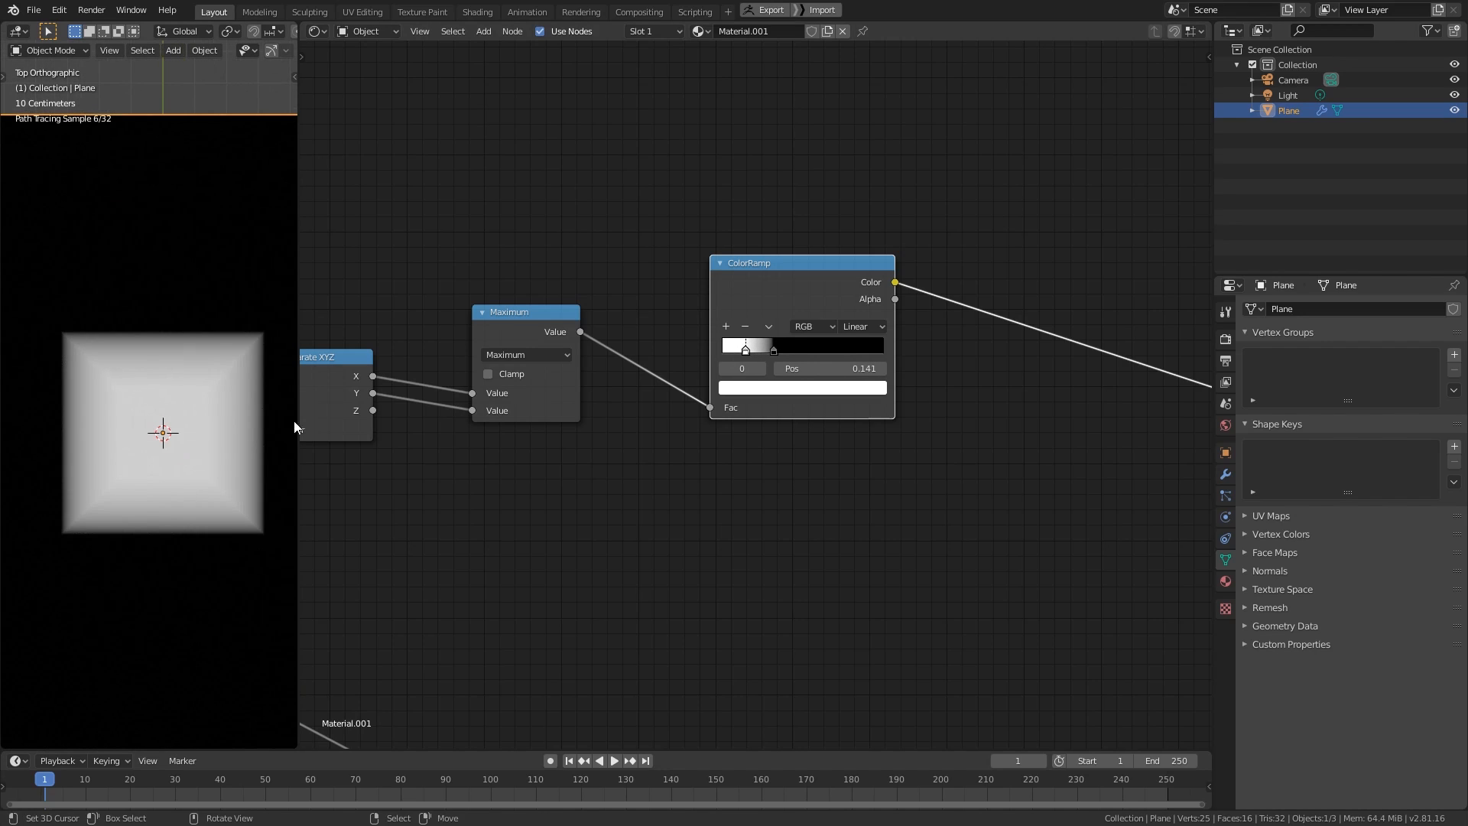
# - Move the ColorRamp's black stop to 0.173 to sharpen the square's edge and inspect the mask on the plane
pyautogui.moveTo(766, 348); pyautogui.dragTo(748, 343)
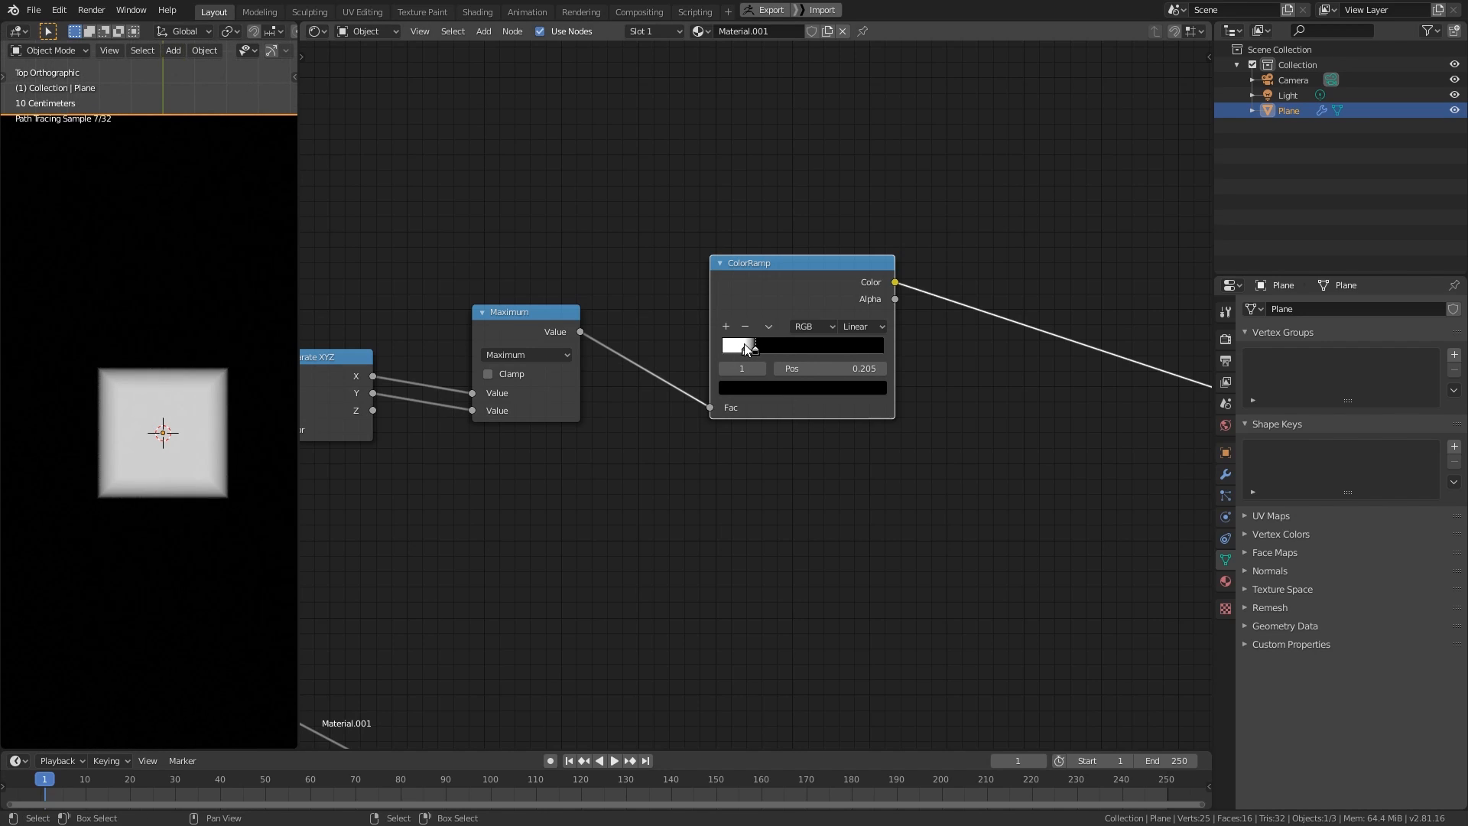
pyautogui.scroll(3, 200, 397)
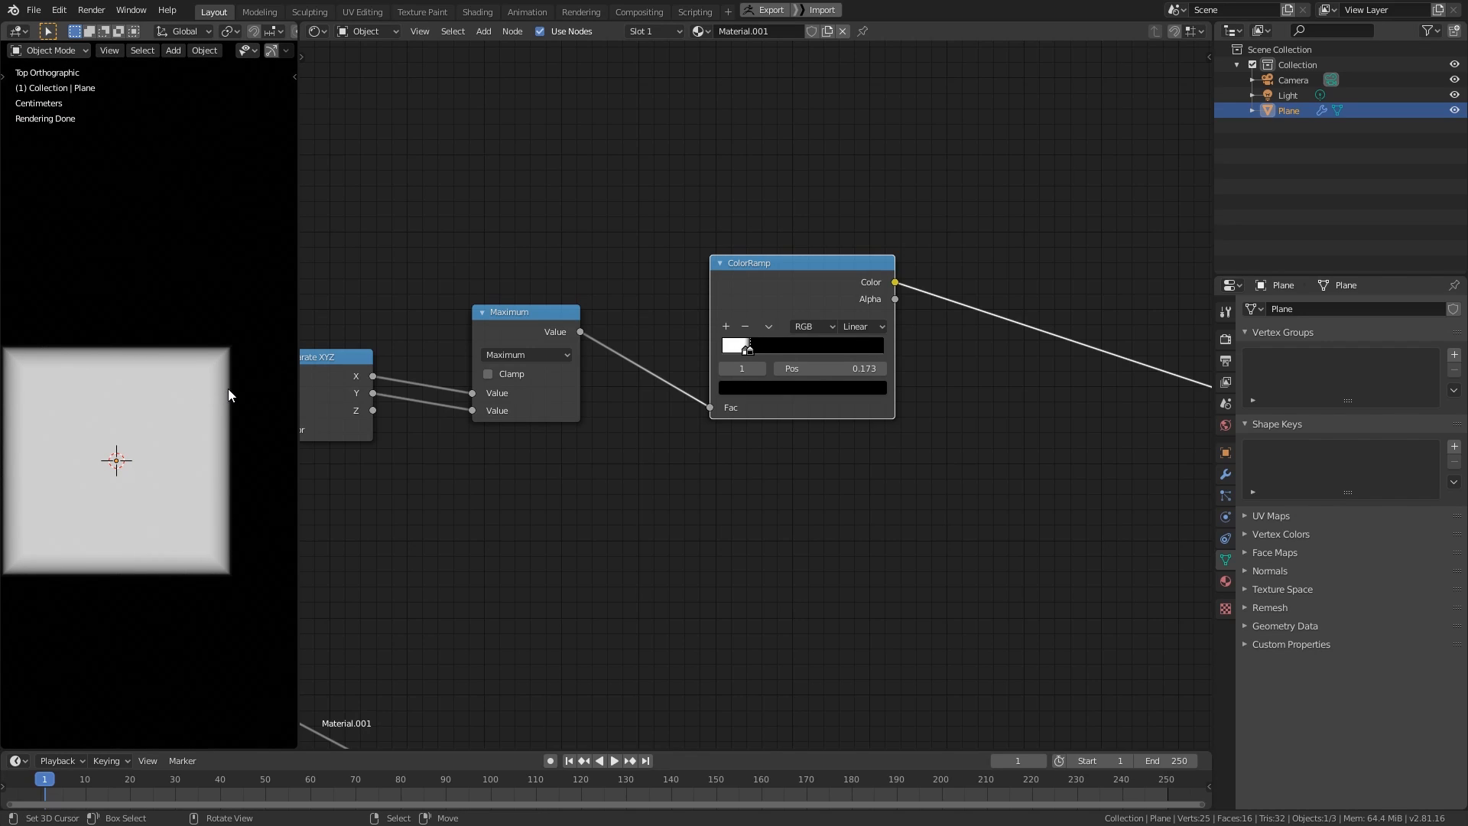
pyautogui.scroll(1, 228, 388)
pyautogui.scroll(-11, 240, 378)
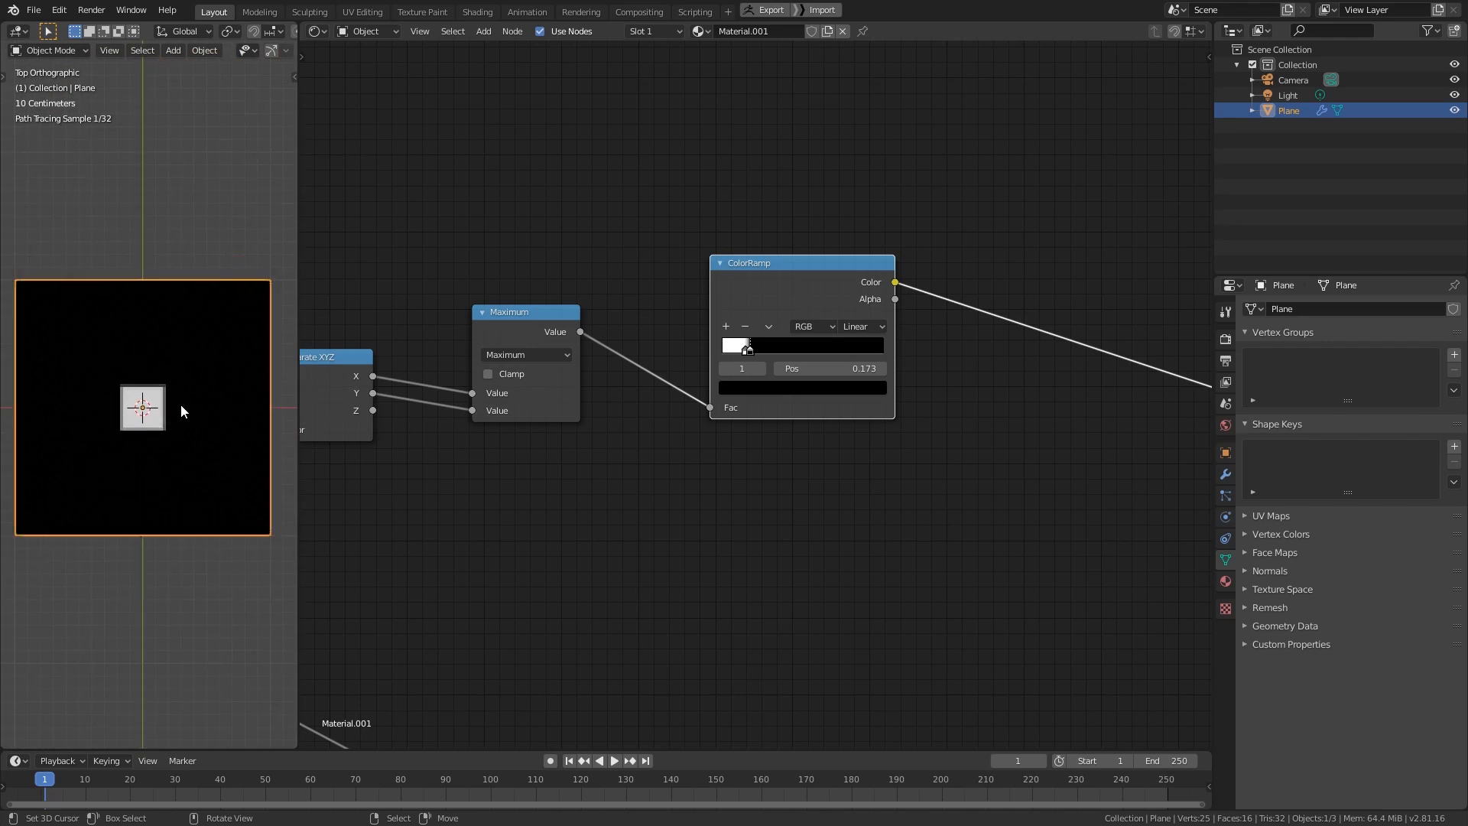
# - Move the Absolute, Separate XYZ, Maximum and ColorRamp nodes together away from the Multiply node to make room in the chain
pyautogui.moveTo(609, 367); pyautogui.dragTo(769, 377, button='middle')
pyautogui.scroll(-5, 765, 378)
pyautogui.moveTo(444, 429); pyautogui.dragTo(636, 421, button='middle')
pyautogui.press('b')
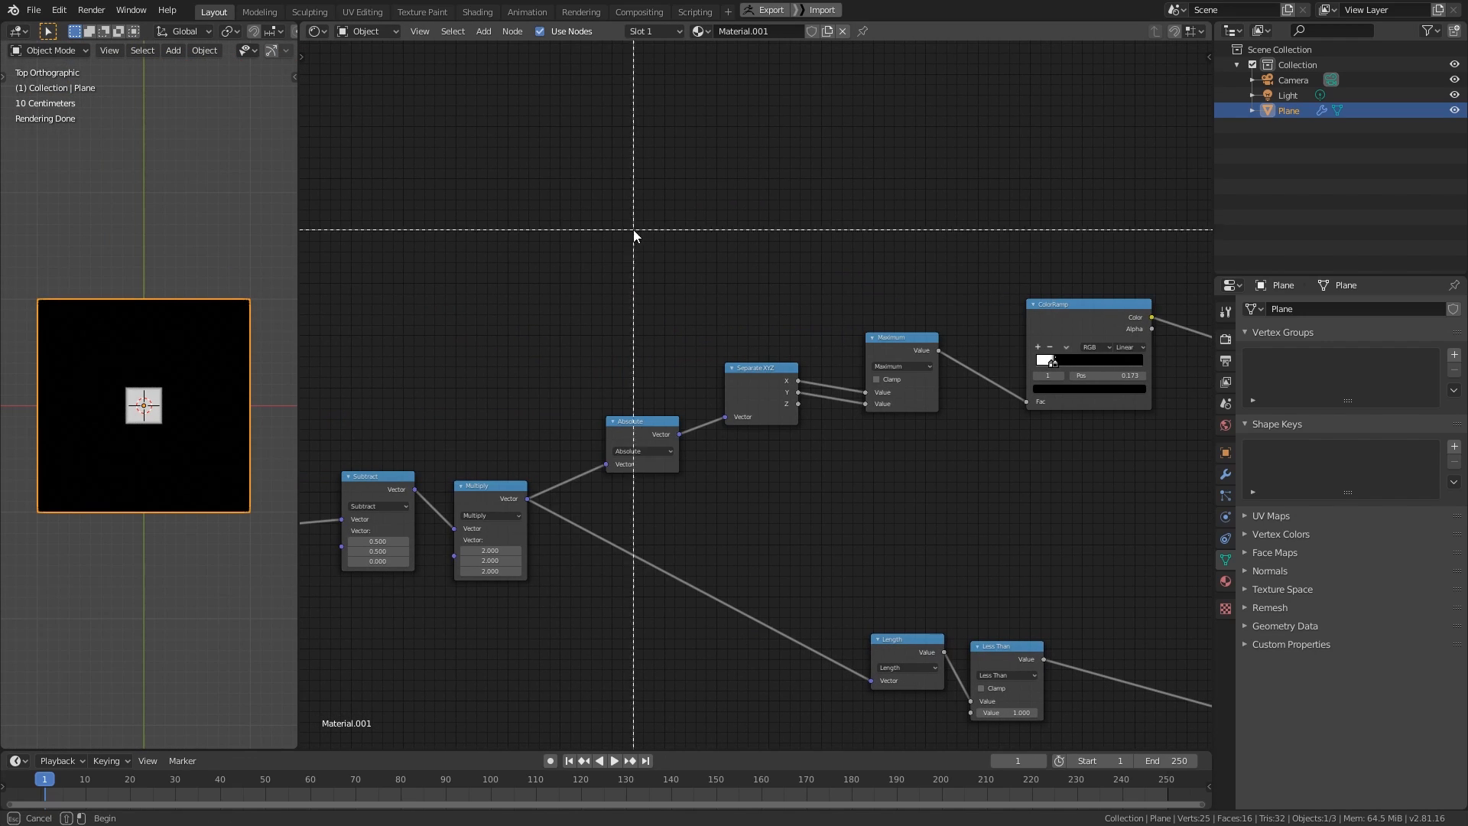
pyautogui.moveTo(633, 230); pyautogui.dragTo(1161, 489)
pyautogui.press('g')
pyautogui.click(1021, 331)
pyautogui.moveTo(851, 352); pyautogui.dragTo(856, 309)
pyautogui.moveTo(678, 369); pyautogui.dragTo(821, 361, button='middle')
# - Add a Mapping node and connect it between the vector Multiply node and the Absolute node
pyautogui.hotkey('shift', 'a')
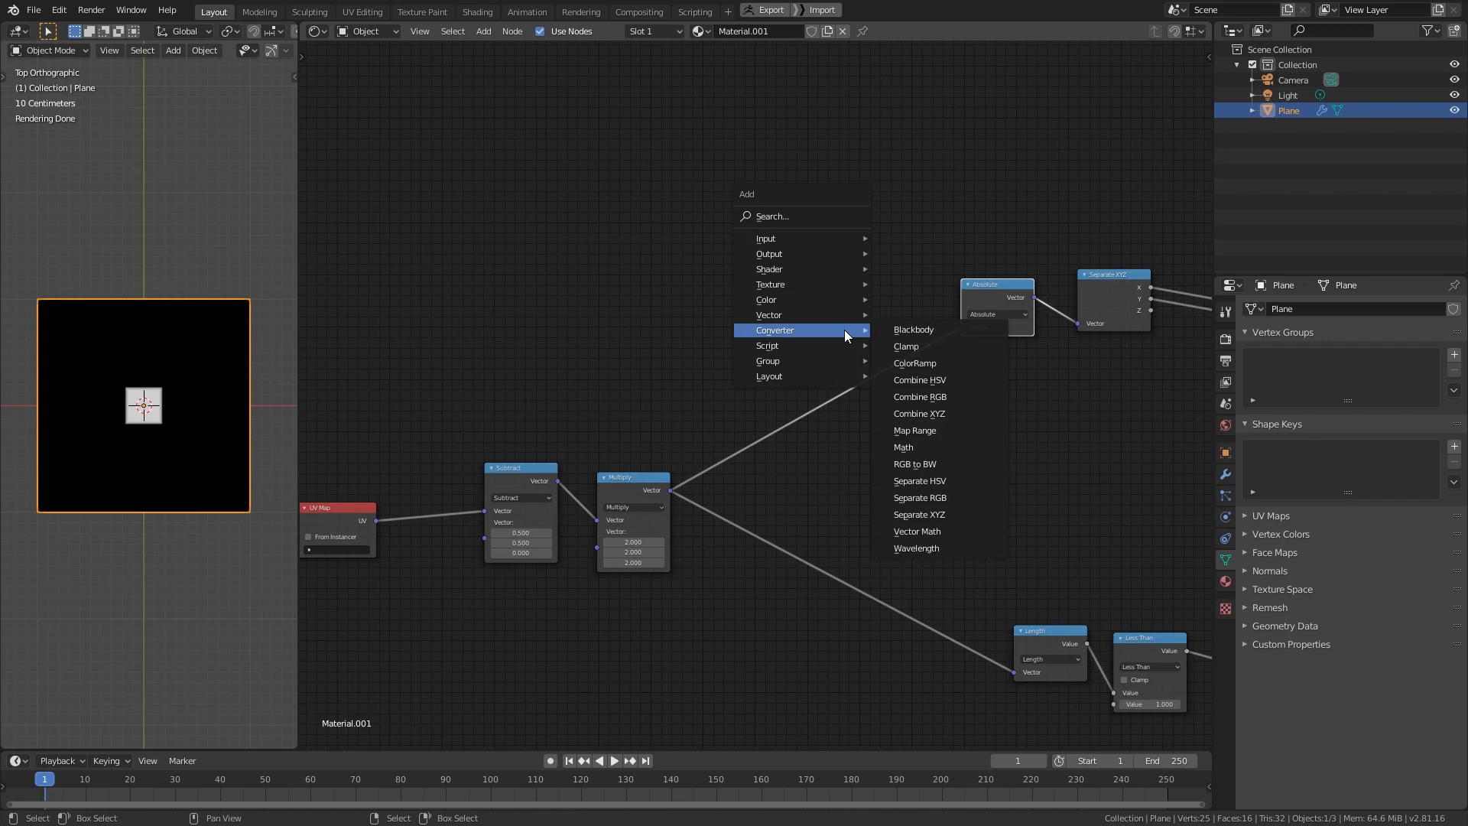
pyautogui.moveTo(829, 315)
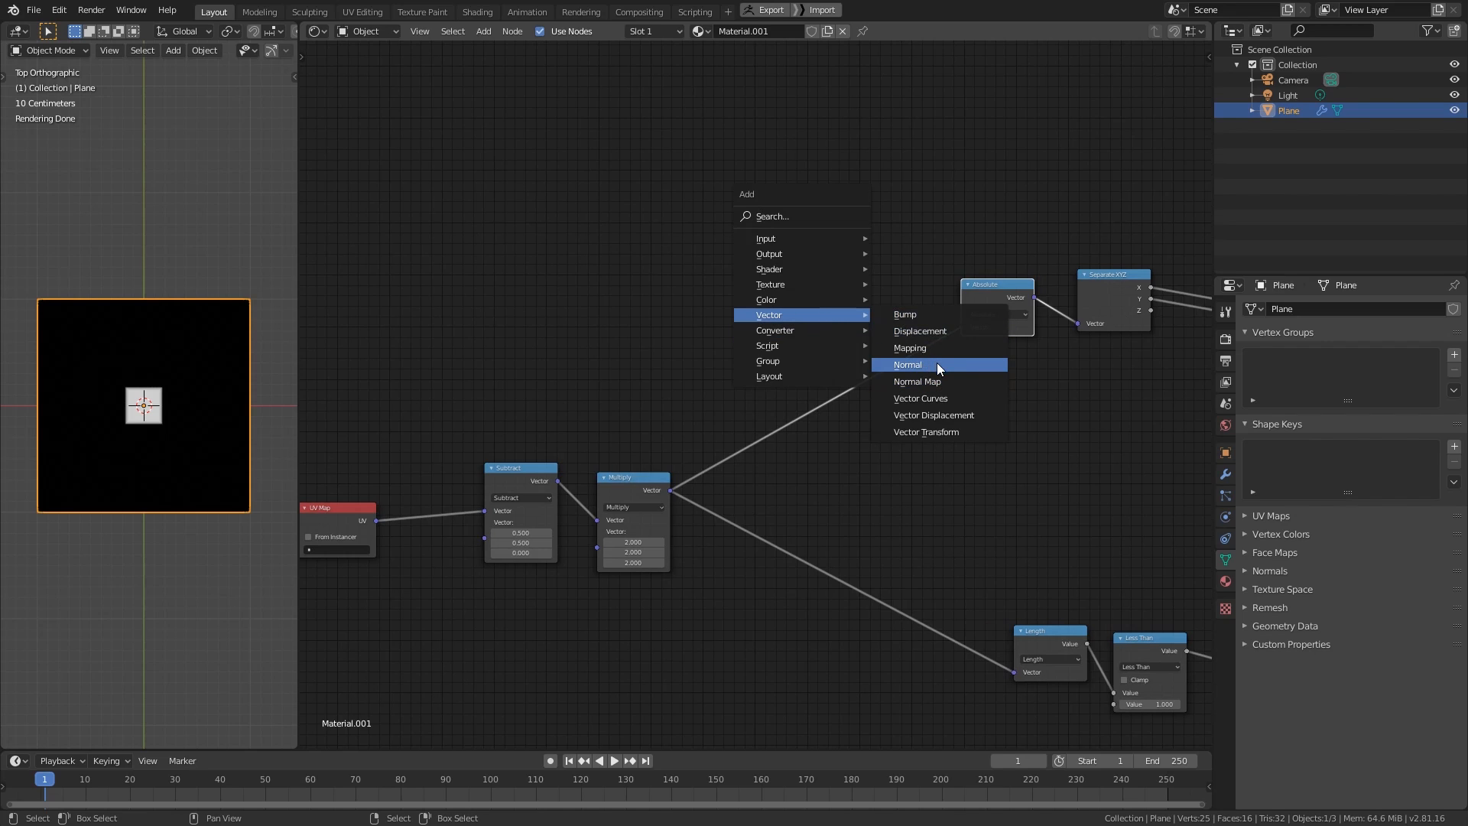
pyautogui.click(921, 348)
pyautogui.click(811, 141)
pyautogui.moveTo(649, 489); pyautogui.dragTo(763, 200)
pyautogui.moveTo(822, 157); pyautogui.dragTo(962, 327)
# - Set the Mapping node's Z rotation to 45°
pyautogui.scroll(2, 902, 507)
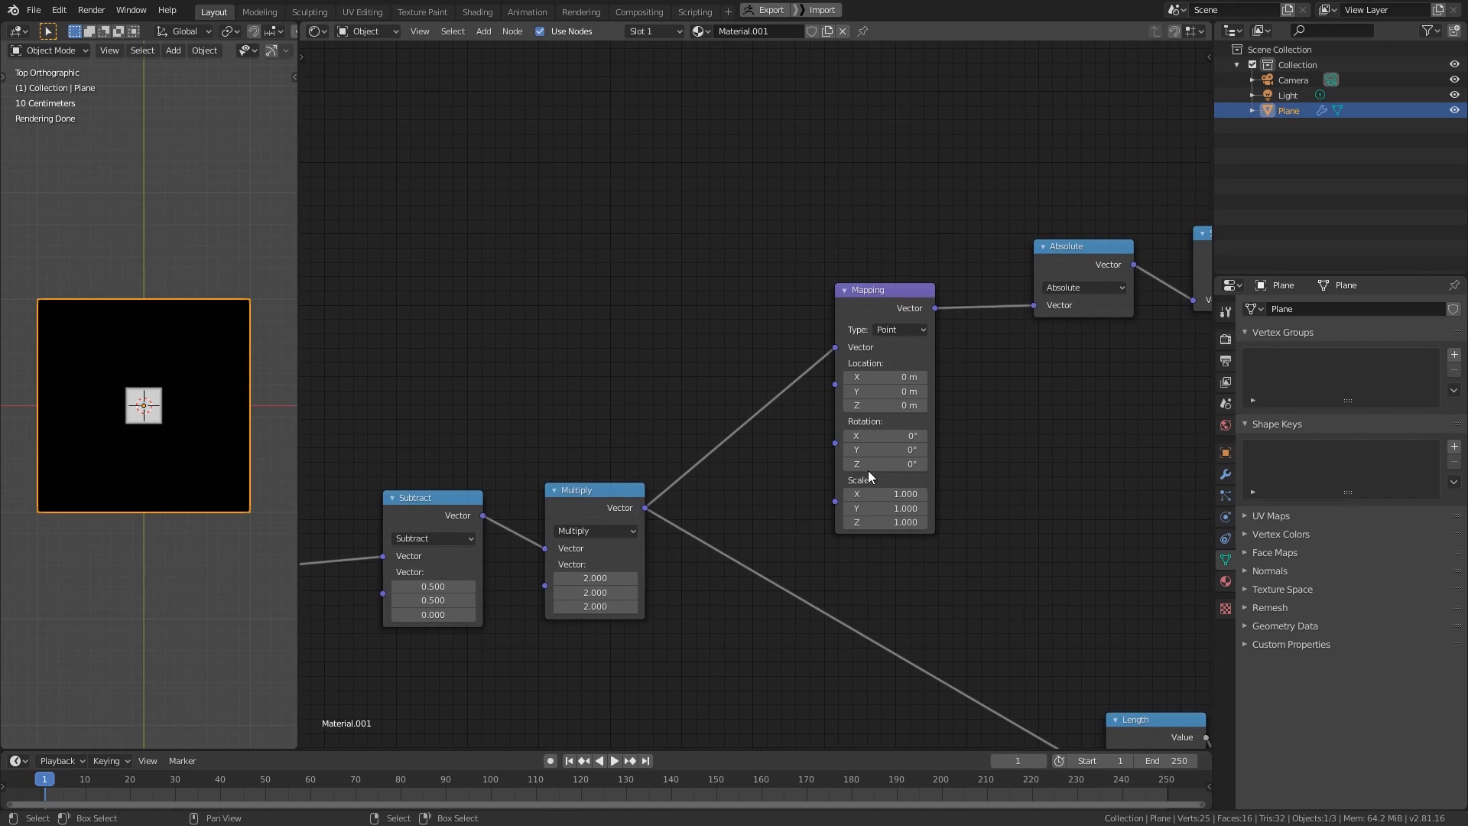
pyautogui.click(889, 463)
pyautogui.write('45')
pyautogui.press('Return')
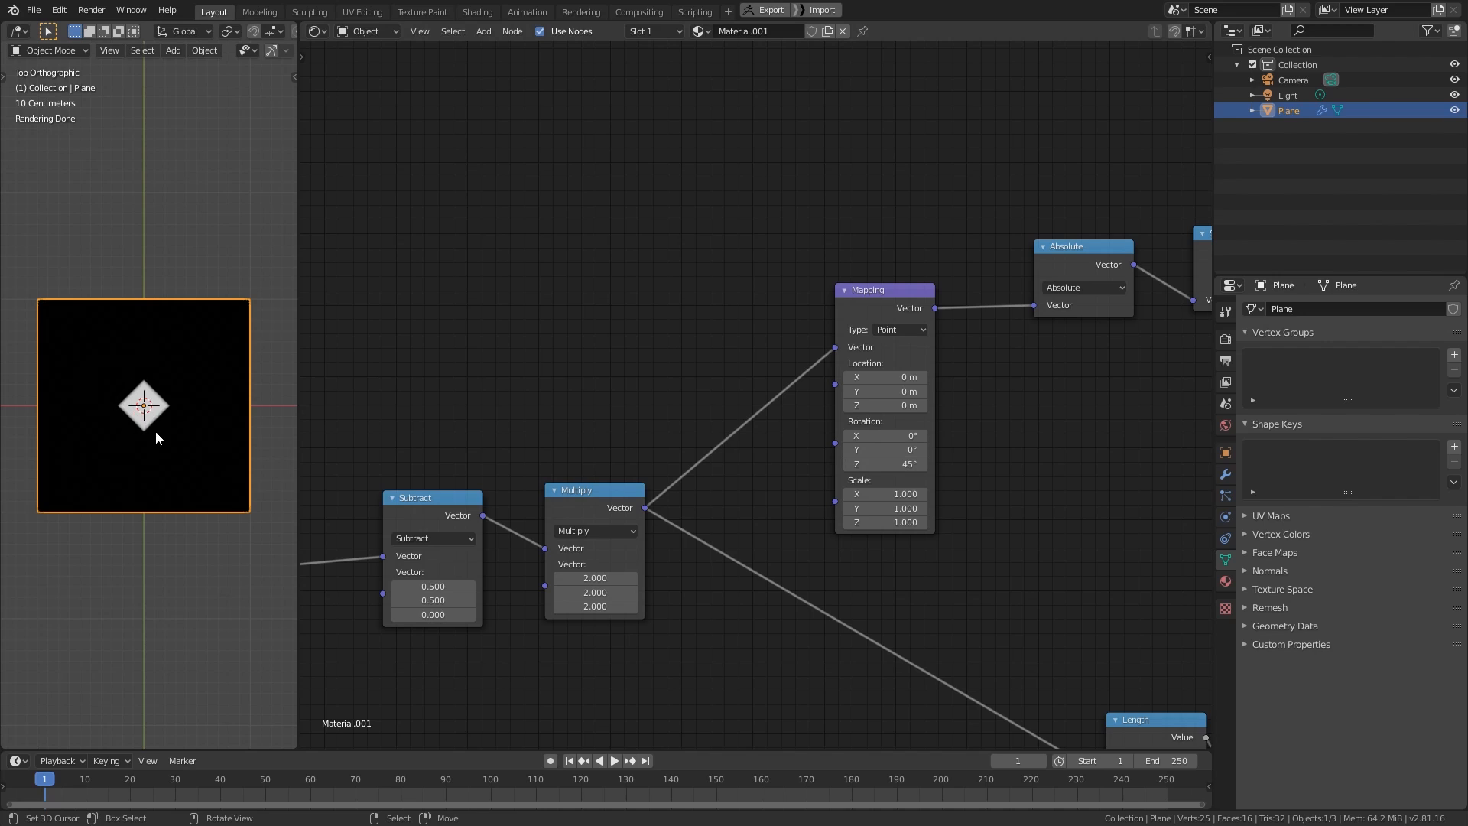
# - Shift the Absolute-to-ColorRamp chain further from the Multiply node and place the Mapping node close beside Absolute
pyautogui.press('Home')
pyautogui.moveTo(557, 203); pyautogui.dragTo(1048, 526)
pyautogui.press('g')
pyautogui.click(753, 365)
pyautogui.moveTo(510, 387); pyautogui.dragTo(698, 379, button='middle')
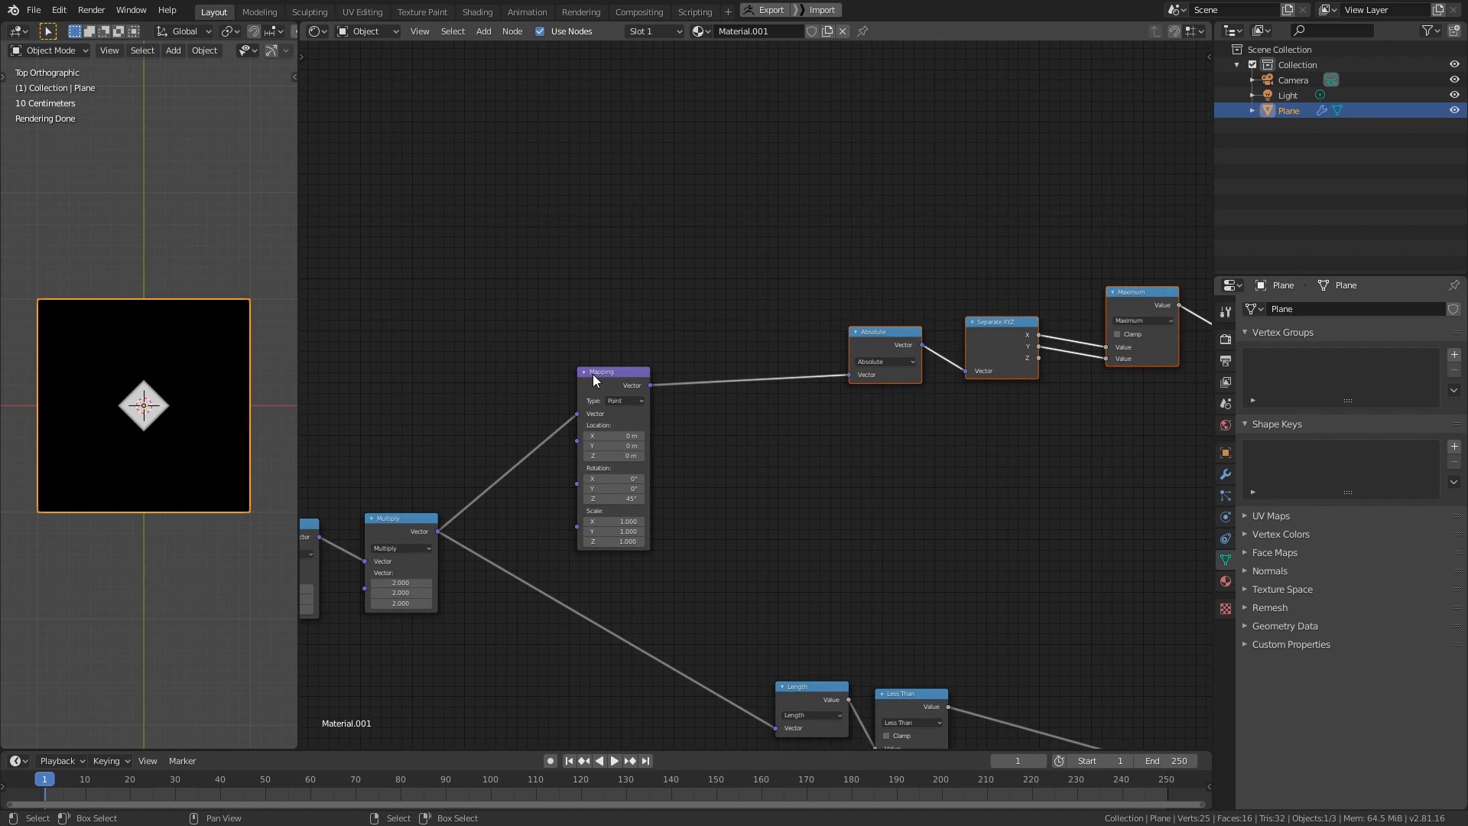
pyautogui.click(589, 374)
pyautogui.press('g')
pyautogui.click(727, 348)
pyautogui.moveTo(526, 489); pyautogui.dragTo(546, 454, button='middle')
pyautogui.scroll(1, 581, 447)
pyautogui.moveTo(628, 425); pyautogui.dragTo(635, 453, button='middle')
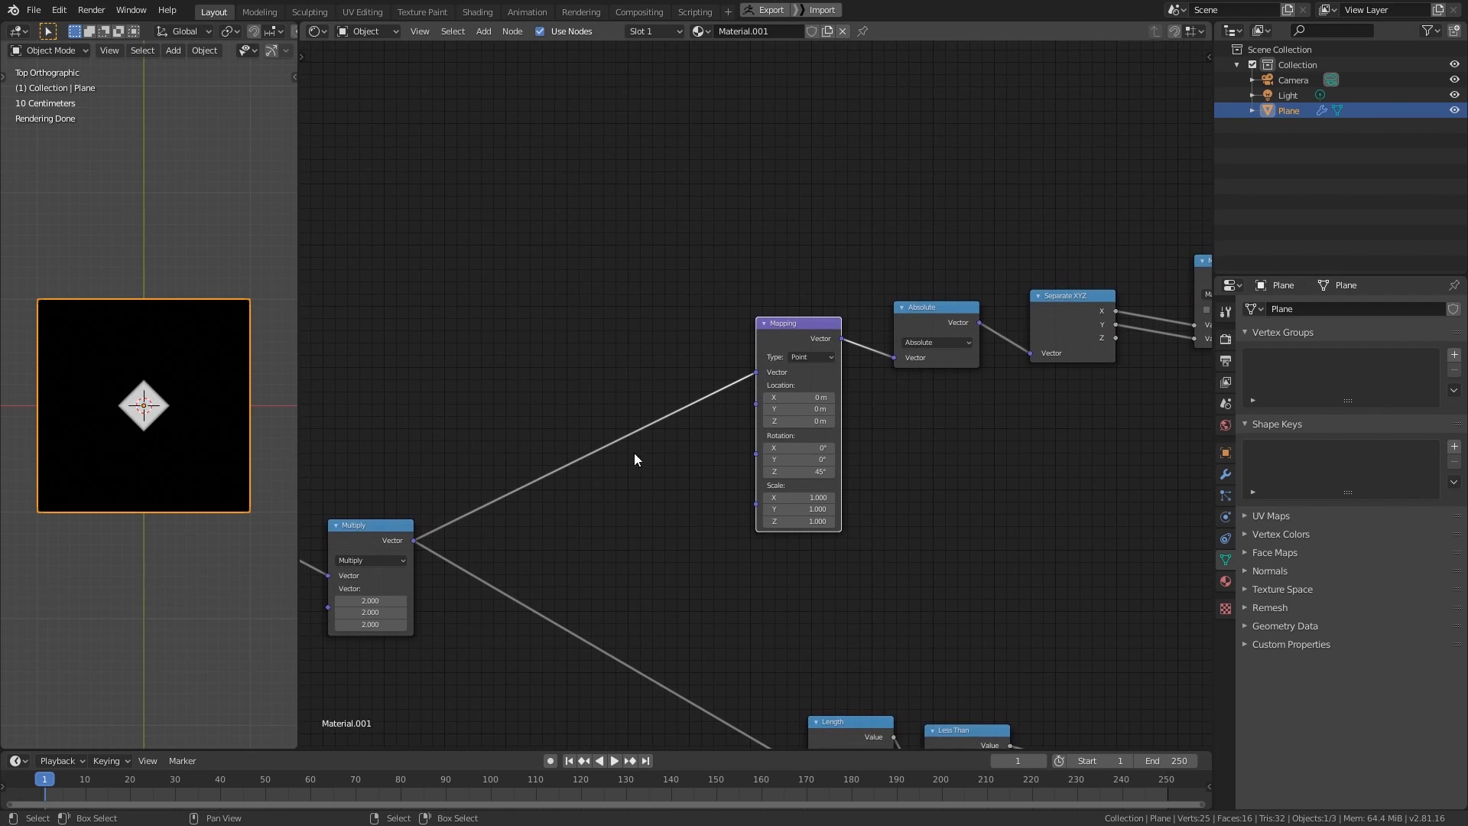
# - Duplicate the vector Multiply node onto the link before Mapping and change the copy's operation to Add
pyautogui.moveTo(374, 525); pyautogui.dragTo(521, 508, button='middle')
pyautogui.click(504, 505)
pyautogui.press('g')
pyautogui.hotkey('shift', 'd')
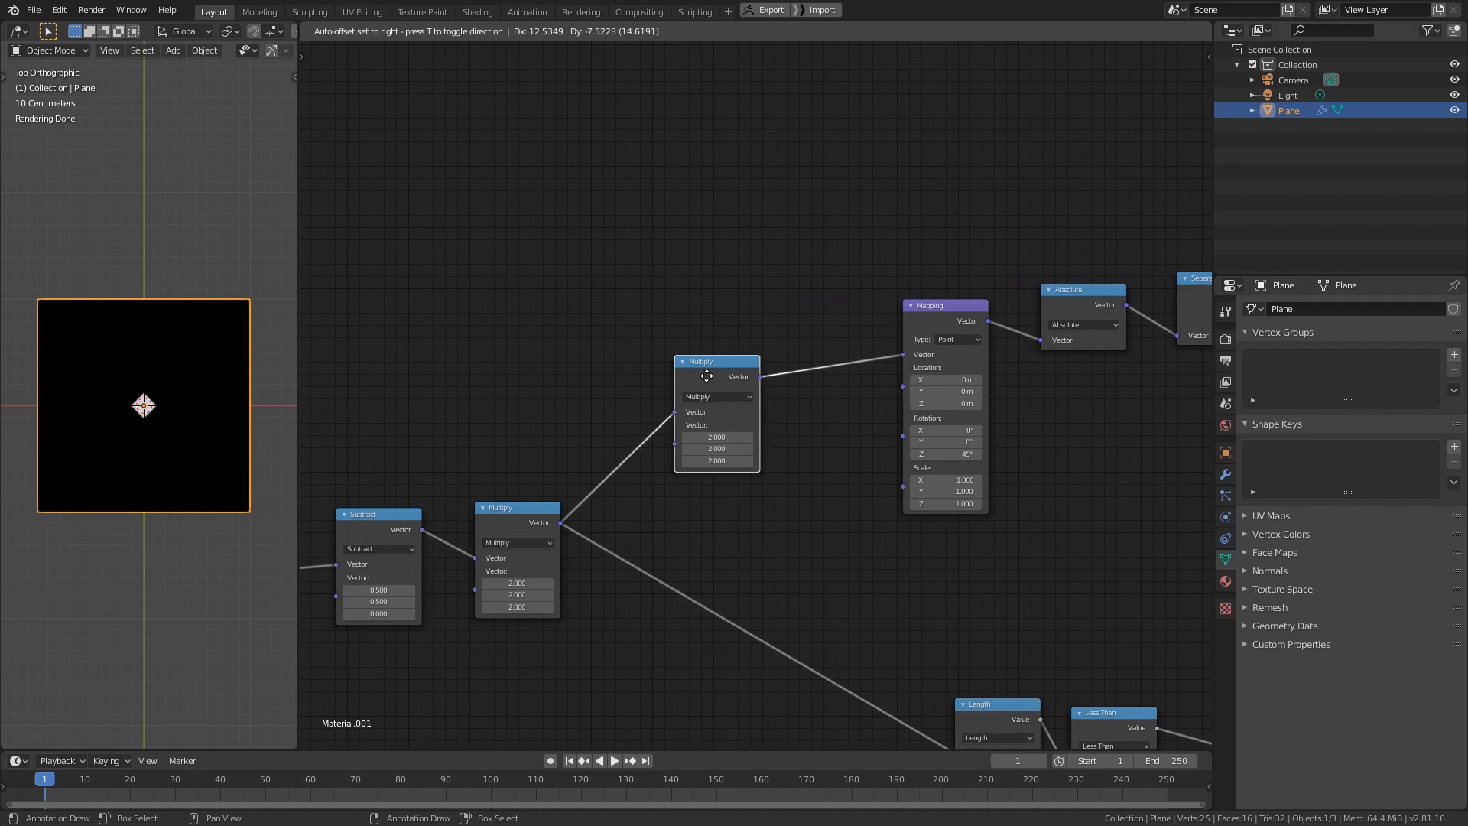
pyautogui.click(715, 401)
pyautogui.click(718, 398)
pyautogui.click(705, 412)
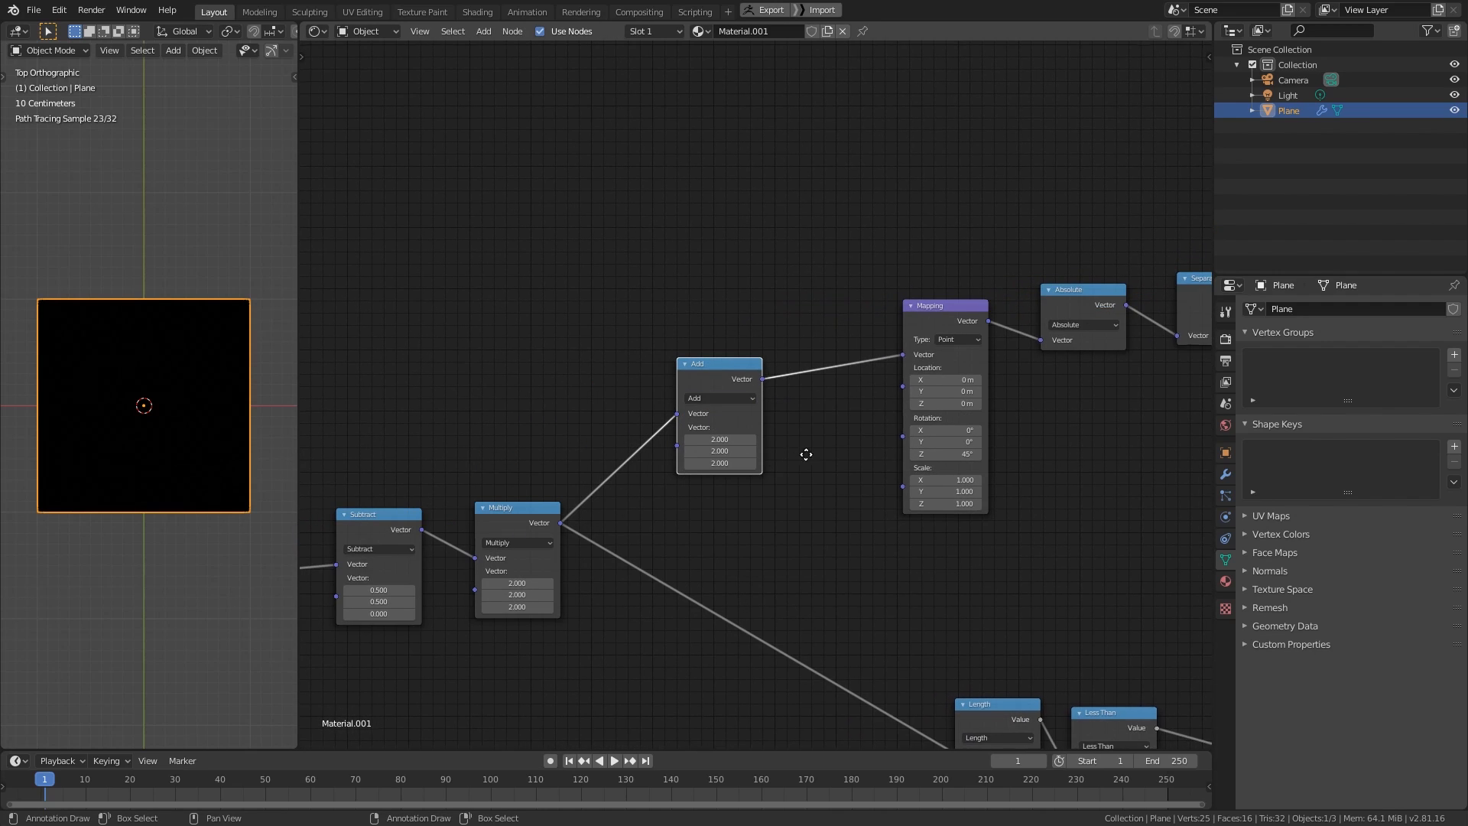
# - Set the Add node's vector to 0.700, 0.000, 0.000 to offset the rotated square
pyautogui.scroll(1, 755, 433)
pyautogui.moveTo(763, 452); pyautogui.dragTo(811, 449)
pyautogui.write('0')
pyautogui.press('Return')
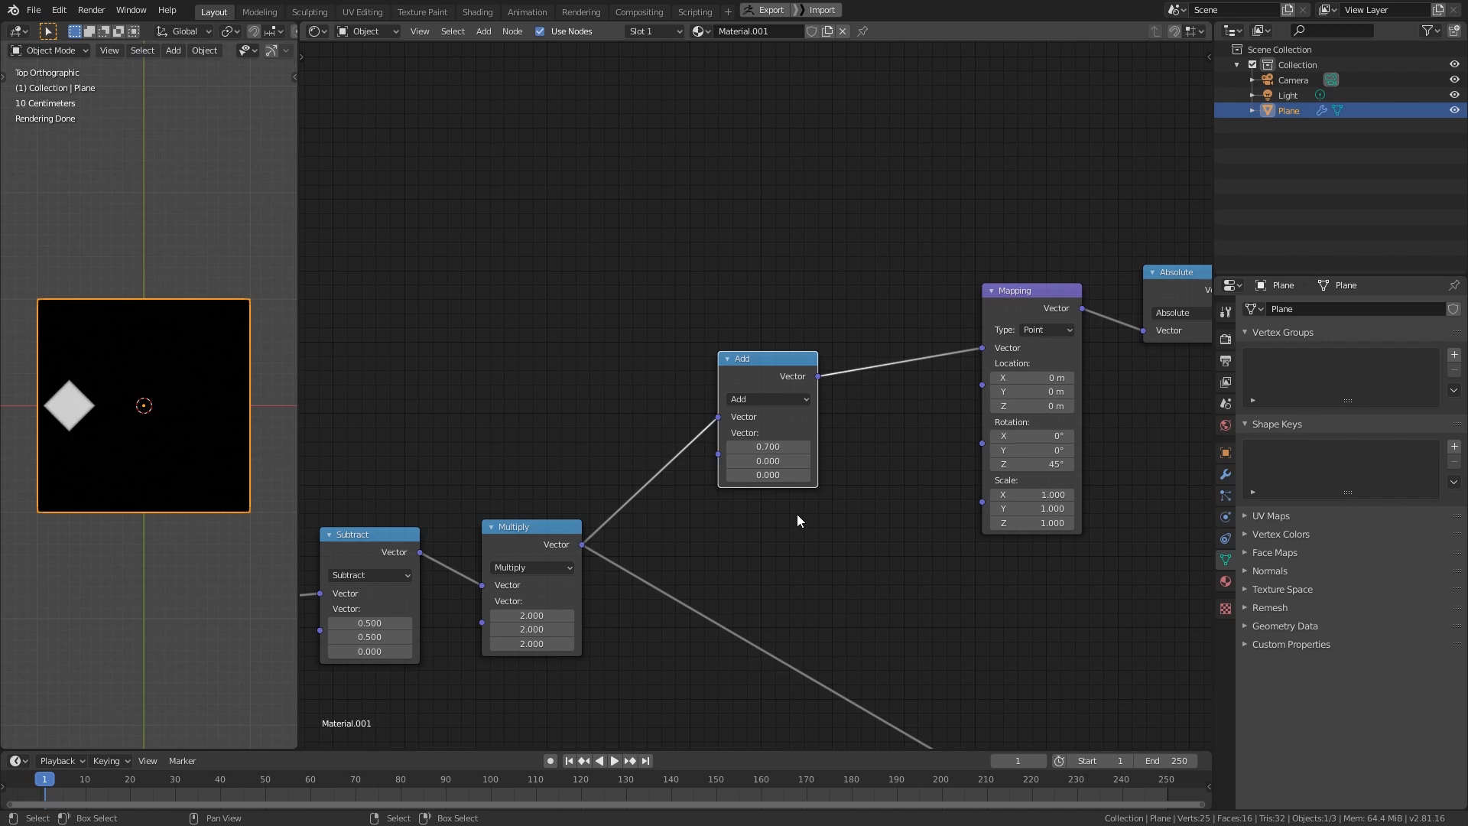
# - Add a Math node in the empty area above the UV chain and set its operation to Arcsine
pyautogui.moveTo(1059, 491); pyautogui.dragTo(728, 492, button='middle')
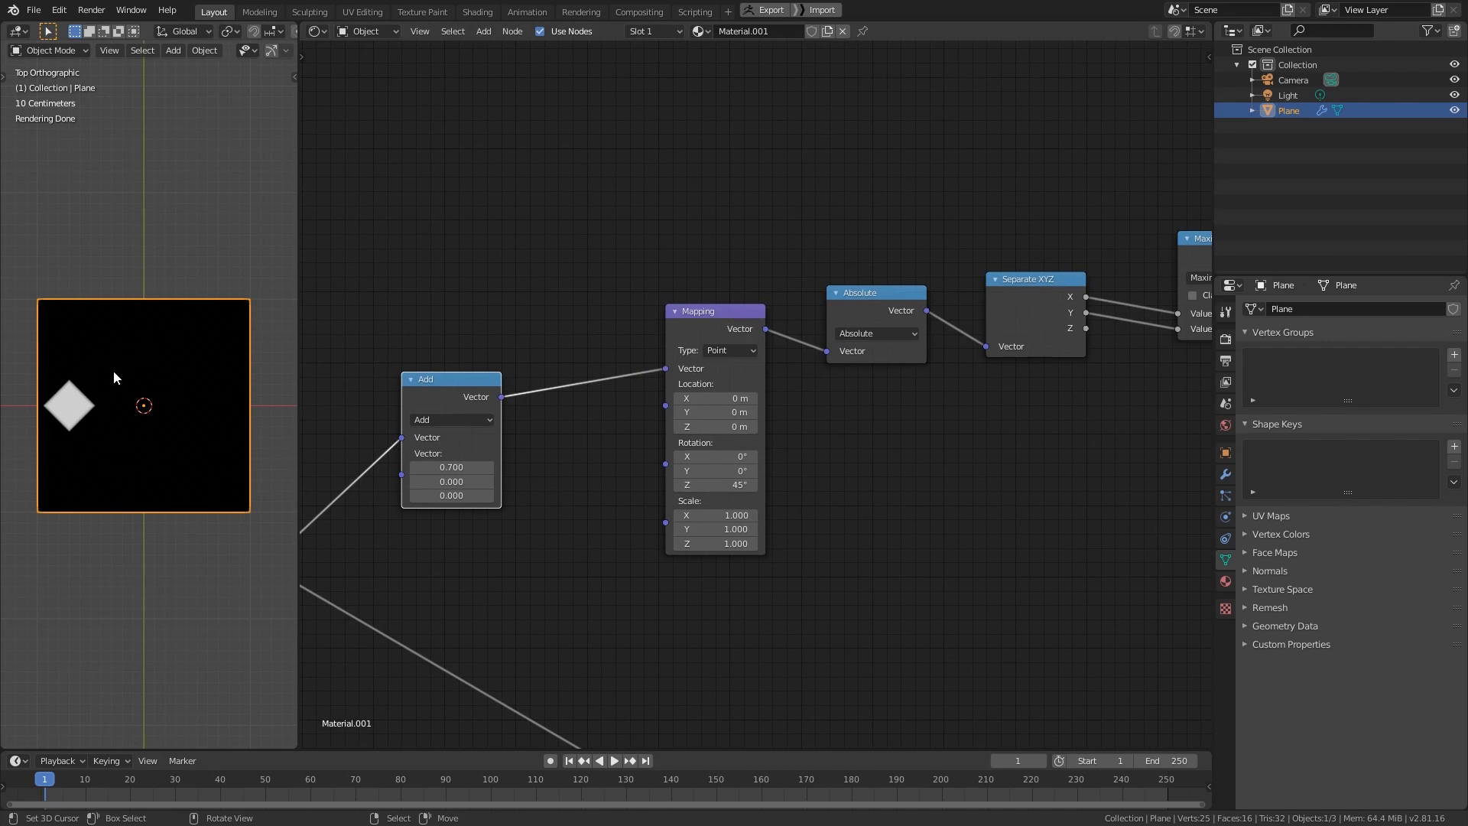
pyautogui.moveTo(802, 452); pyautogui.dragTo(796, 446, button='middle')
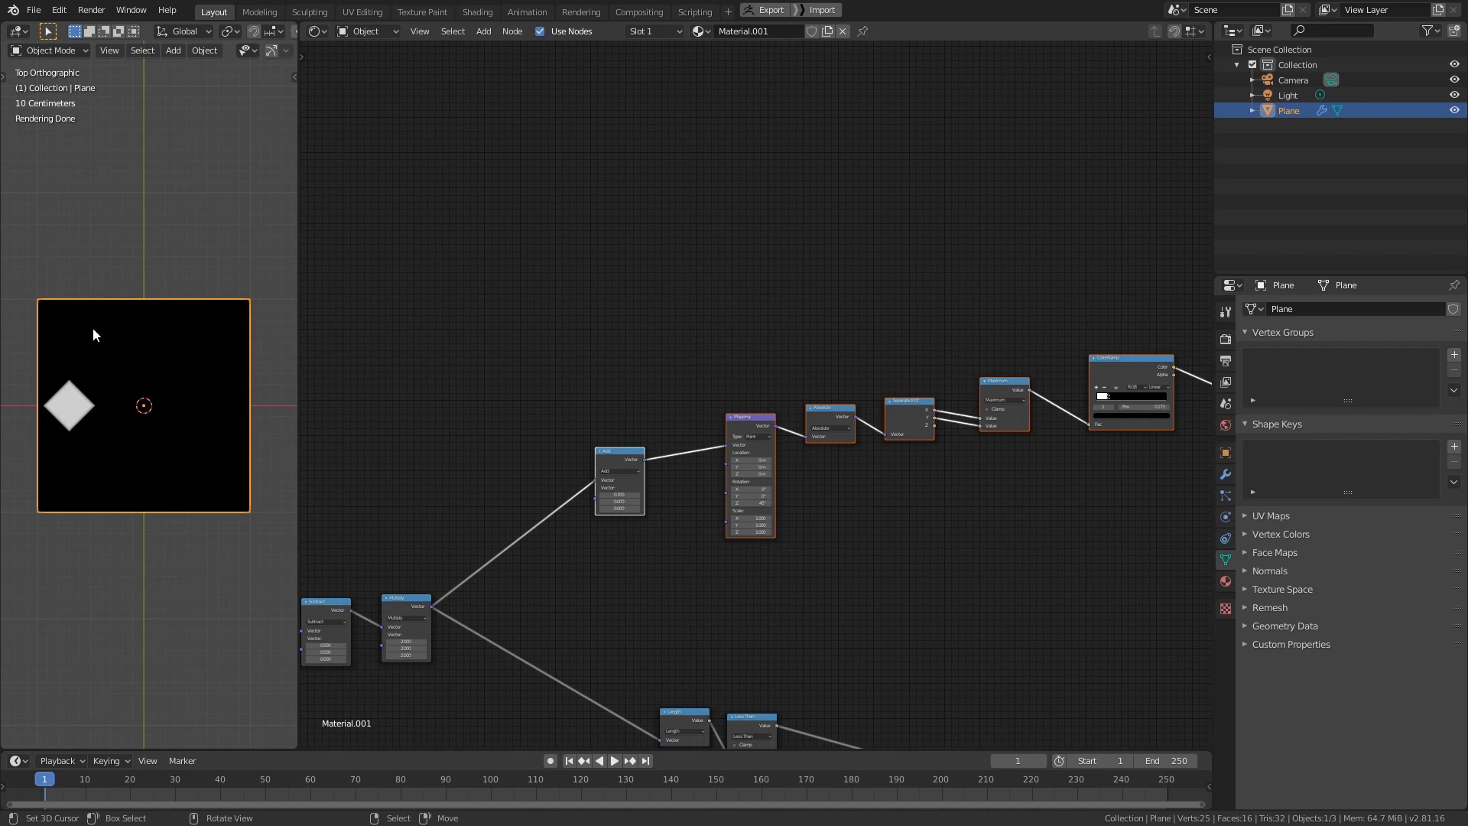
pyautogui.scroll(4, 618, 578)
pyautogui.moveTo(618, 578); pyautogui.dragTo(717, 569, button='middle')
pyautogui.scroll(2, 717, 568)
pyautogui.moveTo(717, 569); pyautogui.dragTo(809, 558, button='middle')
pyautogui.moveTo(751, 293); pyautogui.dragTo(741, 401, button='middle')
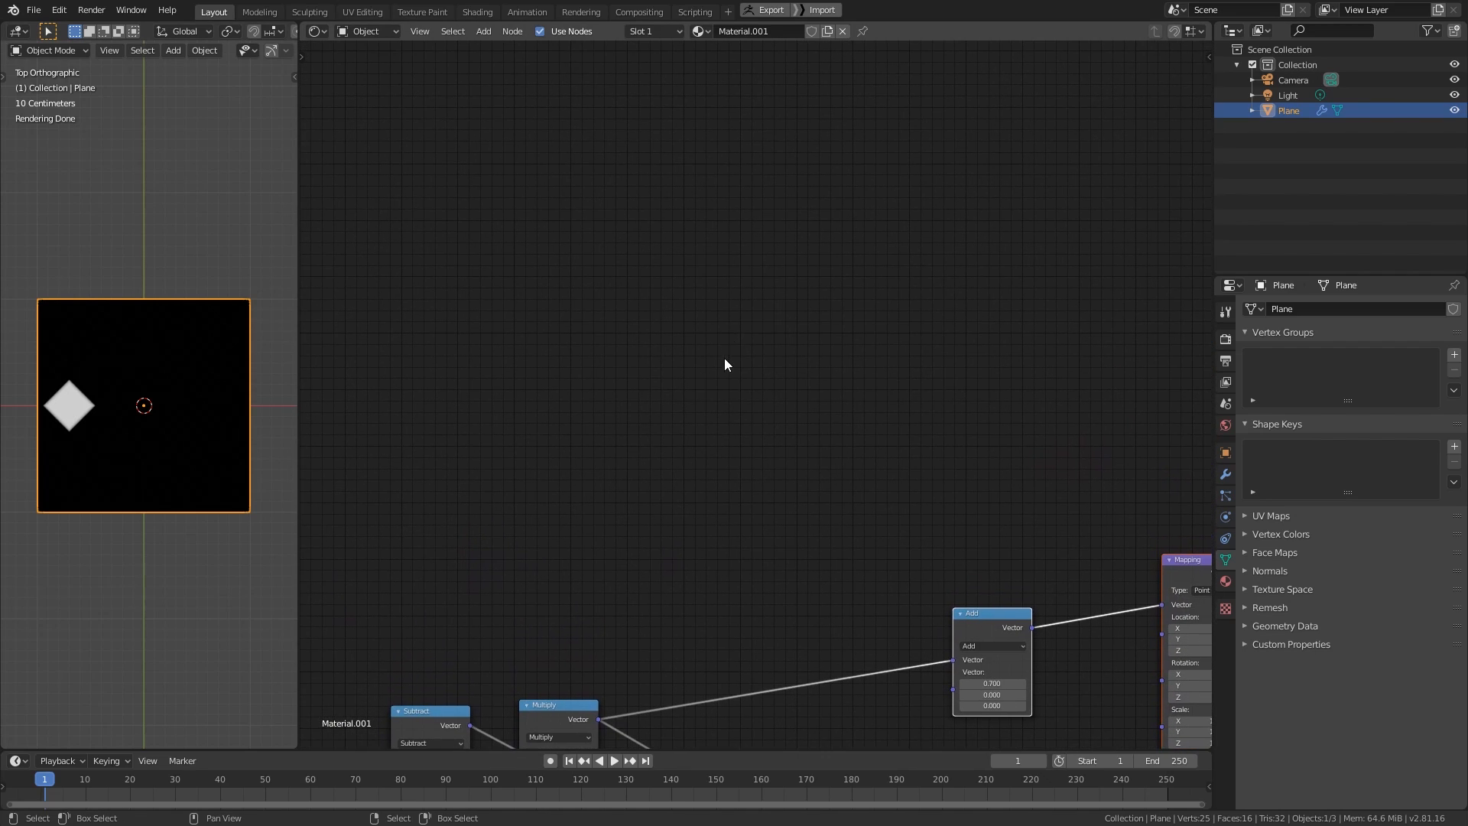
pyautogui.hotkey('shift', 'a')
pyautogui.moveTo(711, 375)
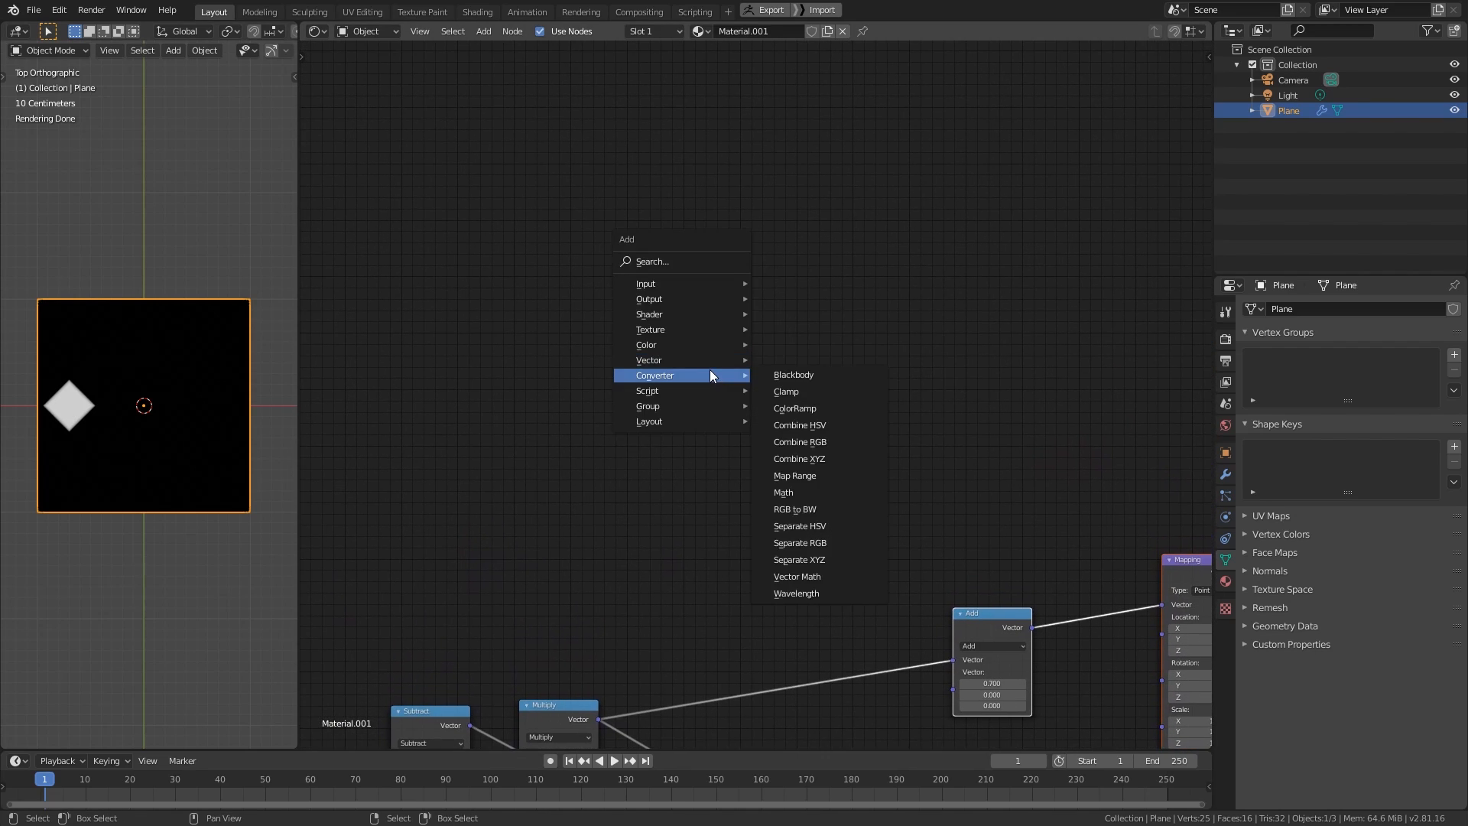
pyautogui.click(784, 492)
pyautogui.click(684, 291)
pyautogui.scroll(1, 725, 377)
pyautogui.moveTo(725, 378); pyautogui.dragTo(748, 463, button='middle')
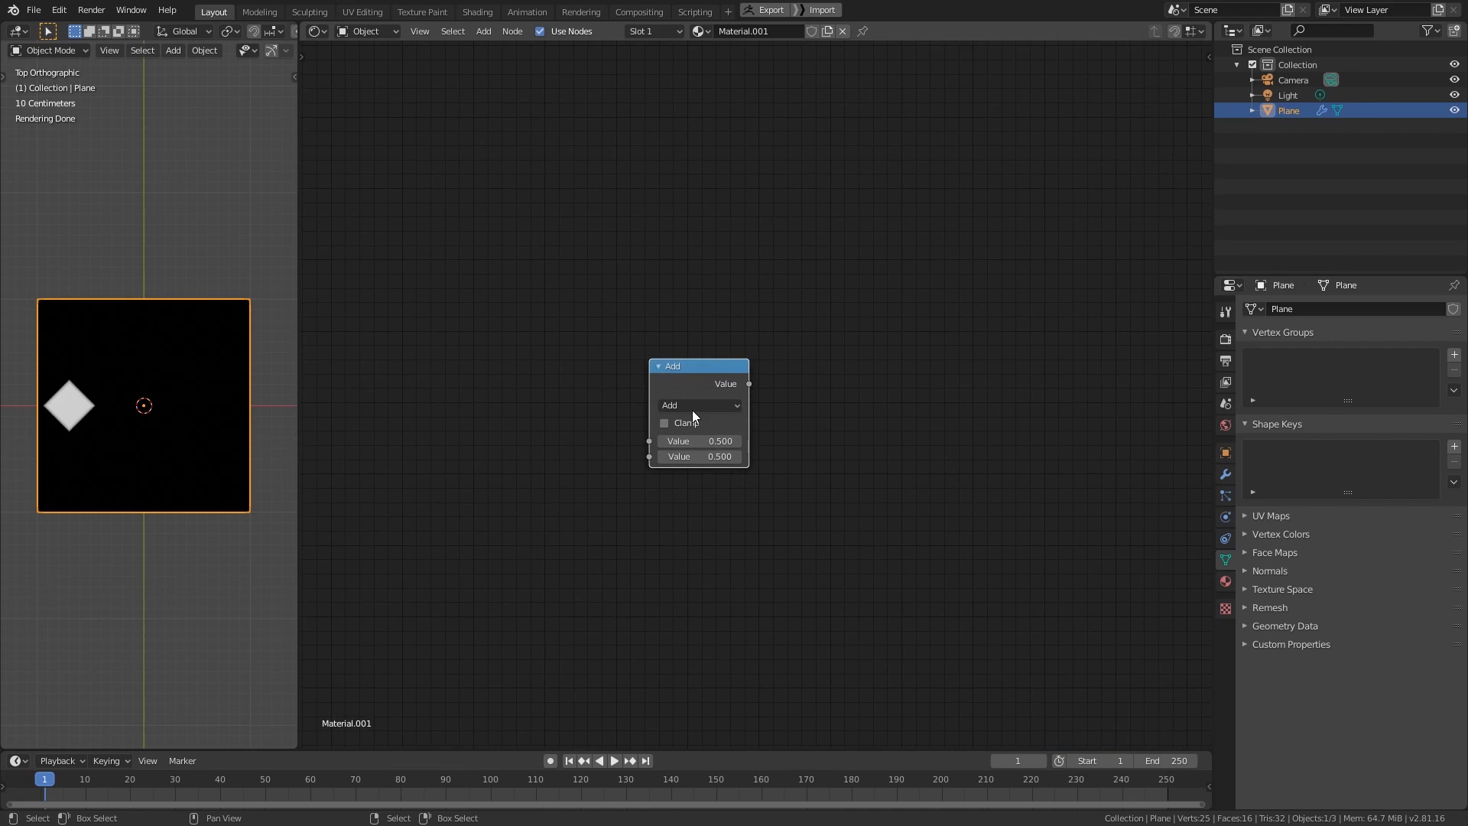
pyautogui.click(688, 405)
pyautogui.click(773, 565)
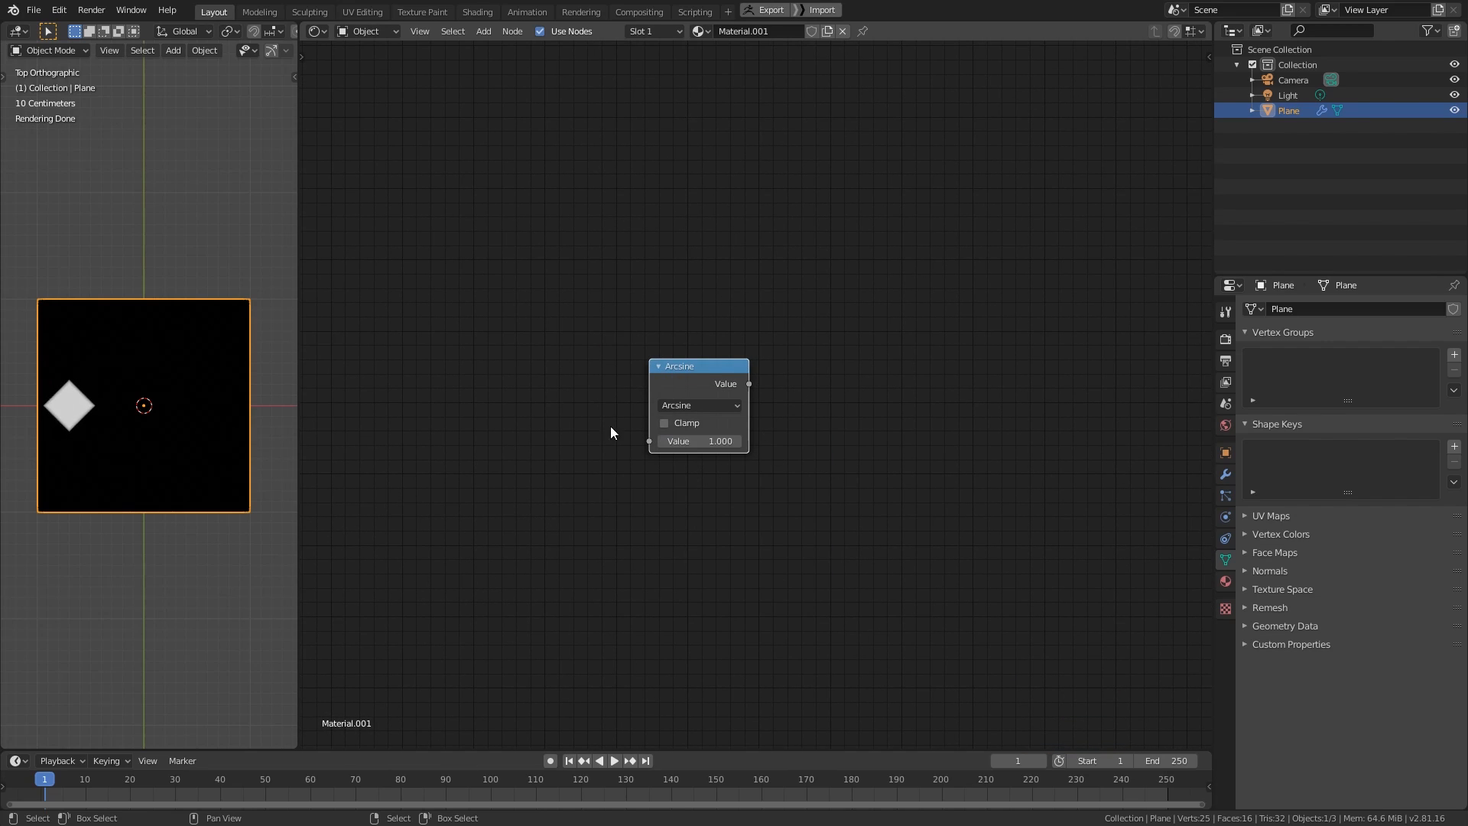
# - Duplicate the Arcsine node, feed the original's output into the copy, and make the copy a Multiply by 2
pyautogui.moveTo(749, 384); pyautogui.dragTo(841, 397)
pyautogui.click(694, 378)
pyautogui.hotkey('shift', 'd')
pyautogui.click(904, 382)
pyautogui.moveTo(748, 384); pyautogui.dragTo(858, 444)
pyautogui.click(908, 409)
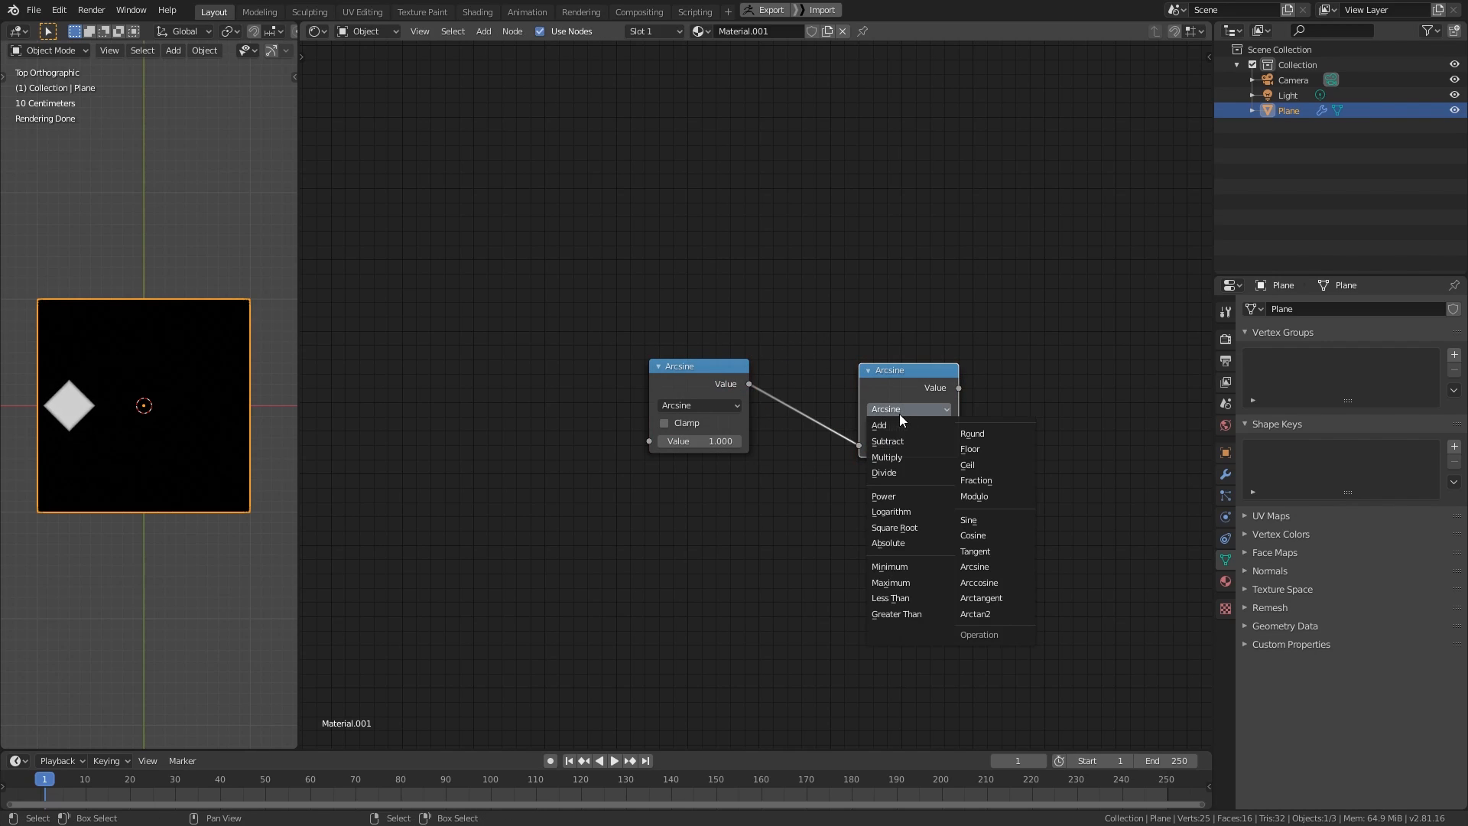
pyautogui.click(887, 451)
pyautogui.click(909, 461)
pyautogui.write('2')
pyautogui.press('Return')
# - Place the Multiply node close beside Arcsine and shift both nodes to free up space after them
pyautogui.press('g')
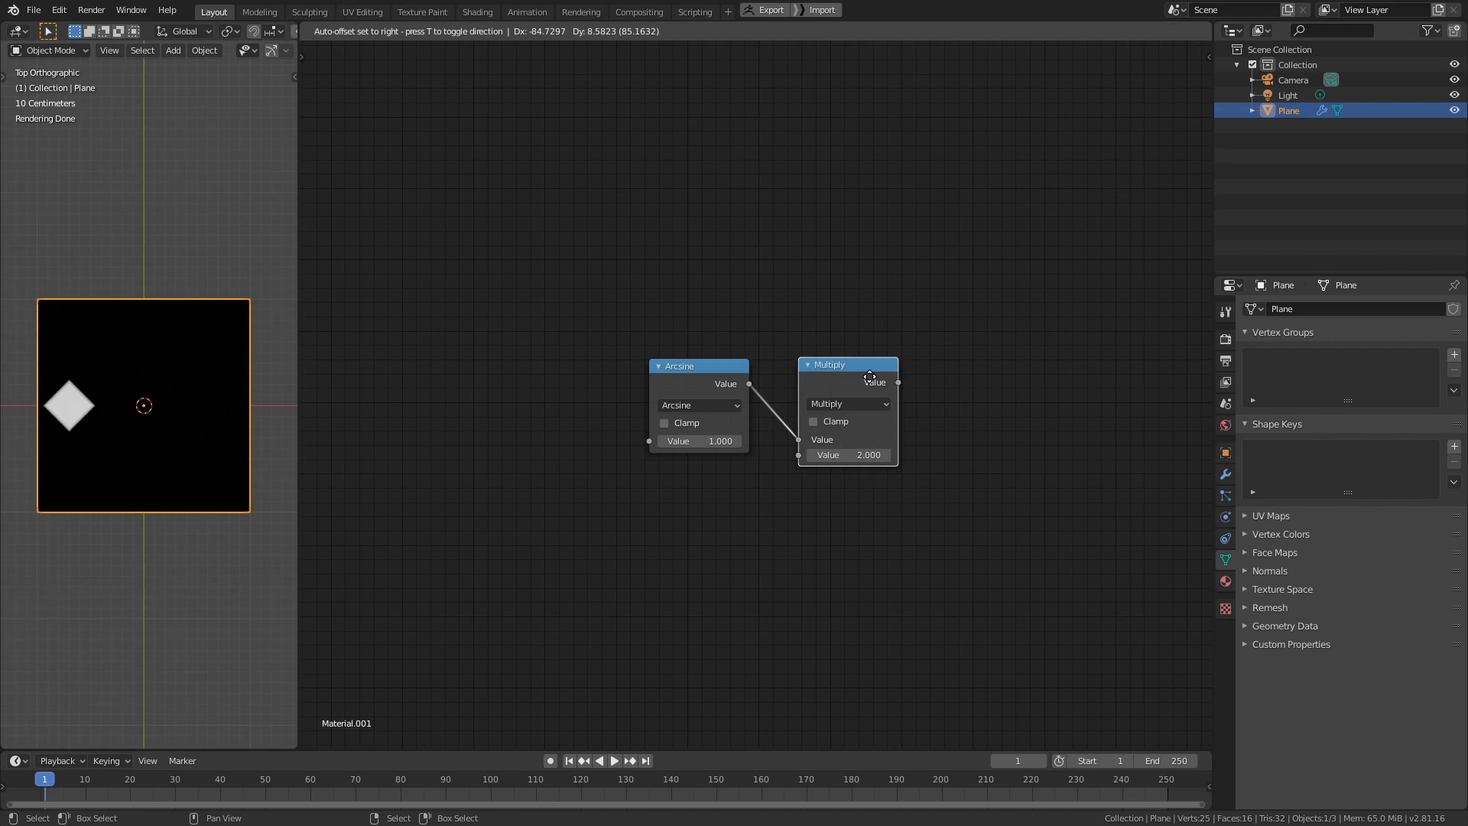
pyautogui.click(874, 384)
pyautogui.press('a')
pyautogui.press('g')
pyautogui.click(697, 405)
# - Duplicate the Multiply math node, connect the original's output to the copy's second Value, and set its first Value to 2
pyautogui.click(658, 380)
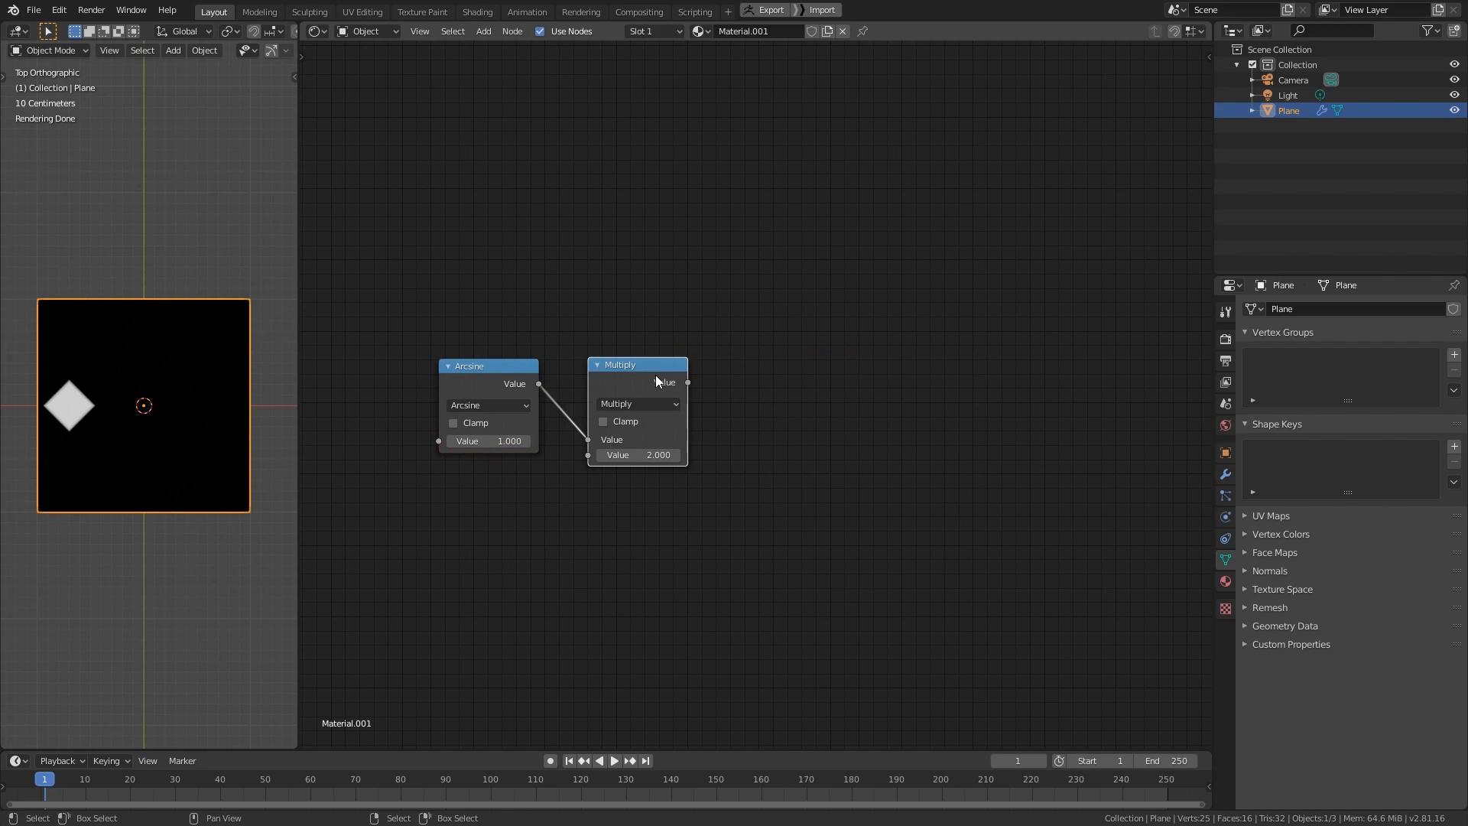
pyautogui.hotkey('shift', 'd')
pyautogui.click(810, 186)
pyautogui.keyDown('alt'); pyautogui.moveTo(673, 396); pyautogui.dragTo(747, 271, button='right'); pyautogui.keyUp('alt')
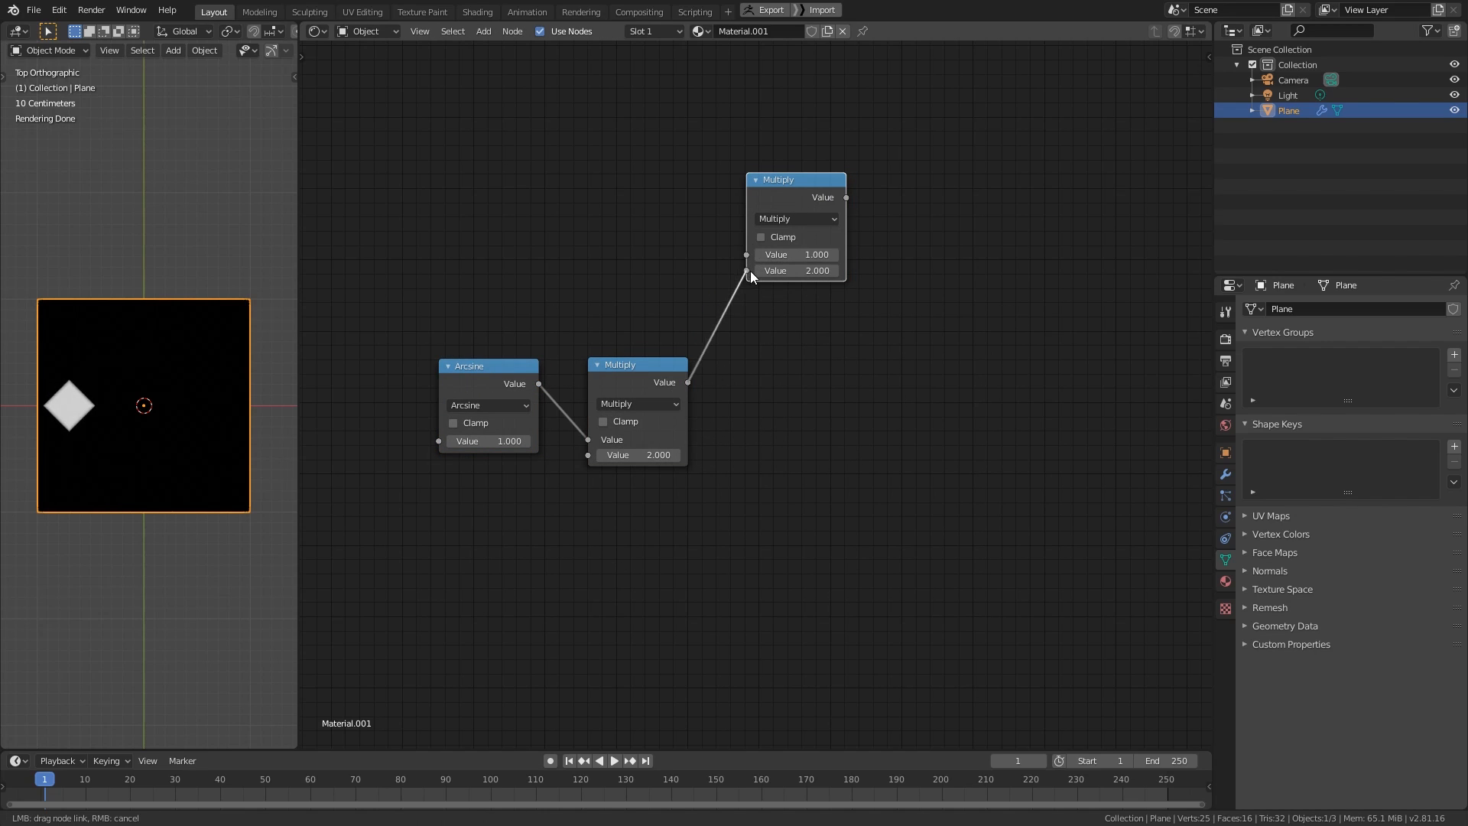
pyautogui.click(795, 255)
pyautogui.write('2')
pyautogui.press('Return')
# - Rearrange the Arcsine node and the two Multiply math nodes with wider spacing between them
pyautogui.moveTo(747, 180); pyautogui.dragTo(768, 204)
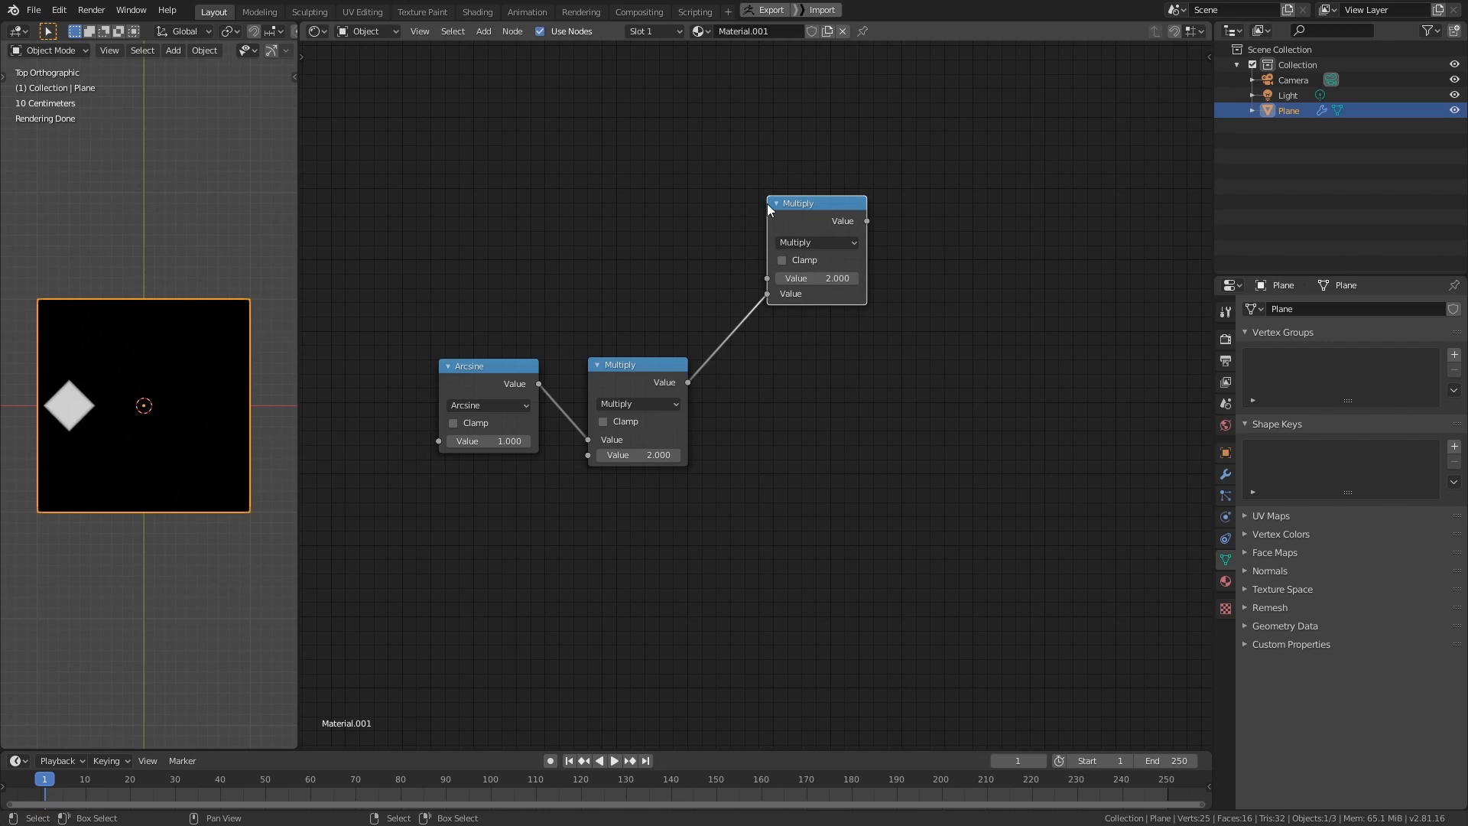
pyautogui.moveTo(799, 268); pyautogui.dragTo(791, 242)
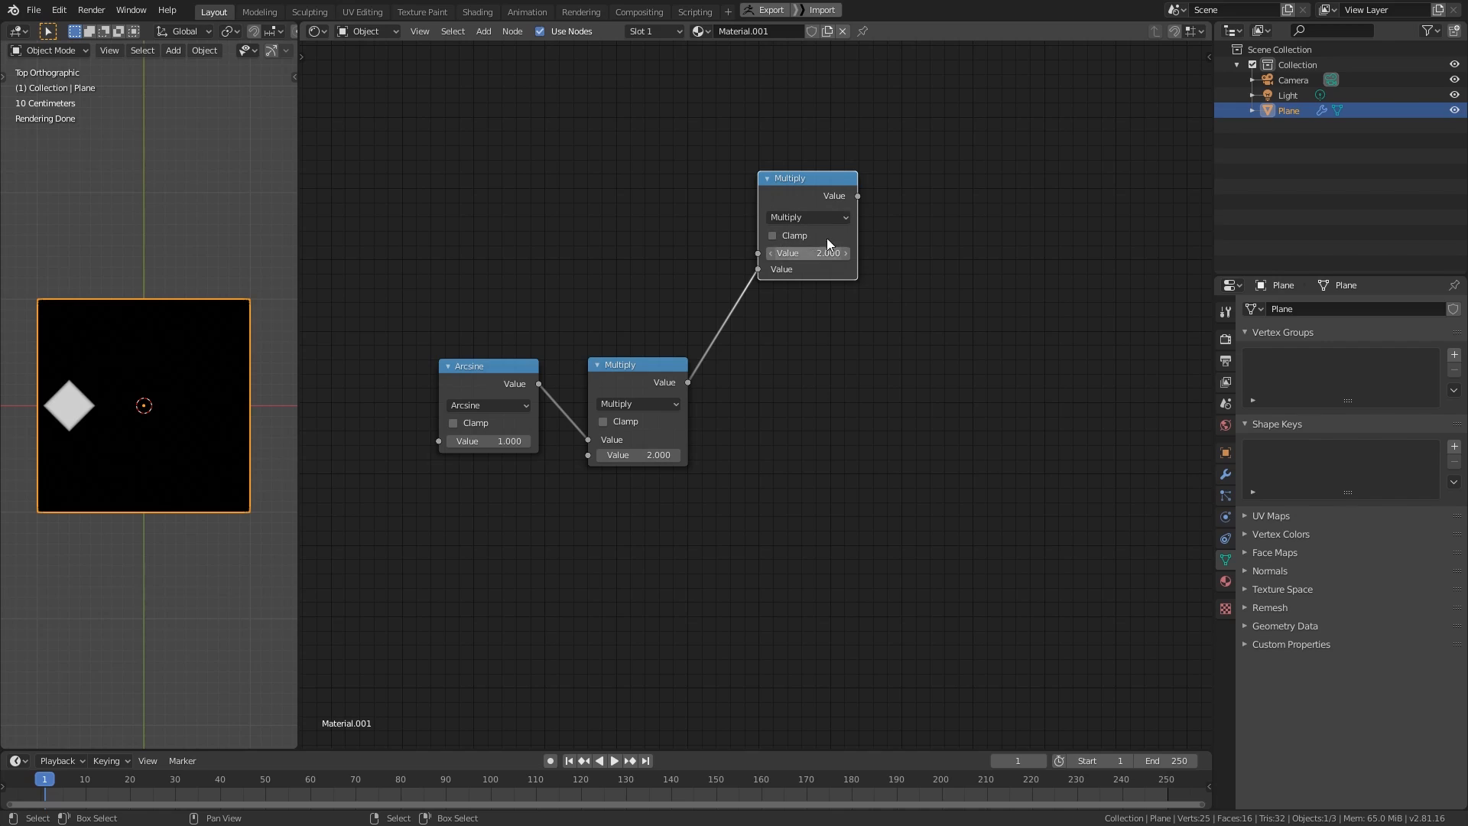
pyautogui.moveTo(667, 382); pyautogui.dragTo(681, 374)
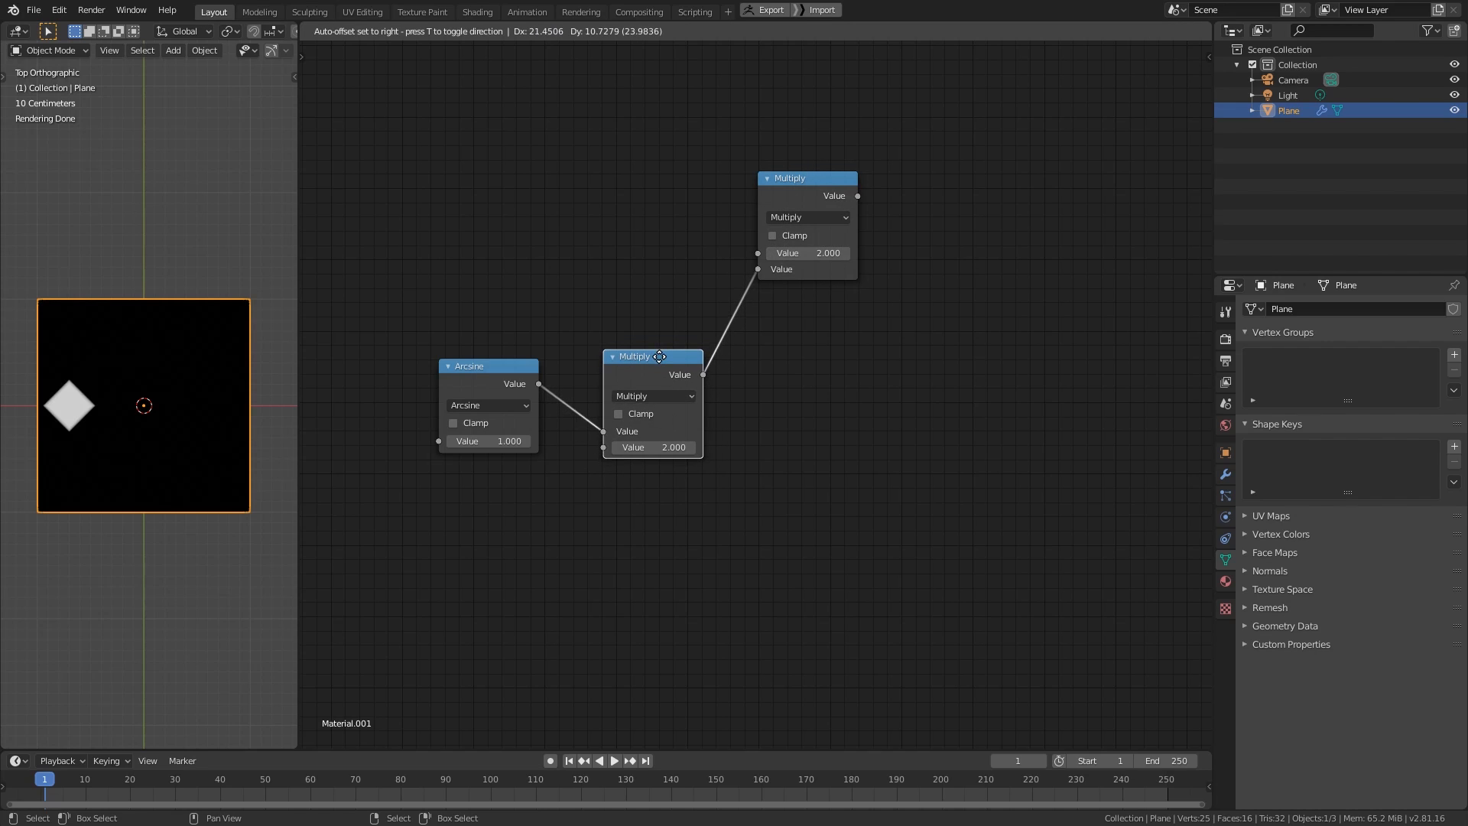
pyautogui.moveTo(492, 370); pyautogui.dragTo(441, 386)
pyautogui.click(622, 377)
pyautogui.scroll(-1, 581, 367)
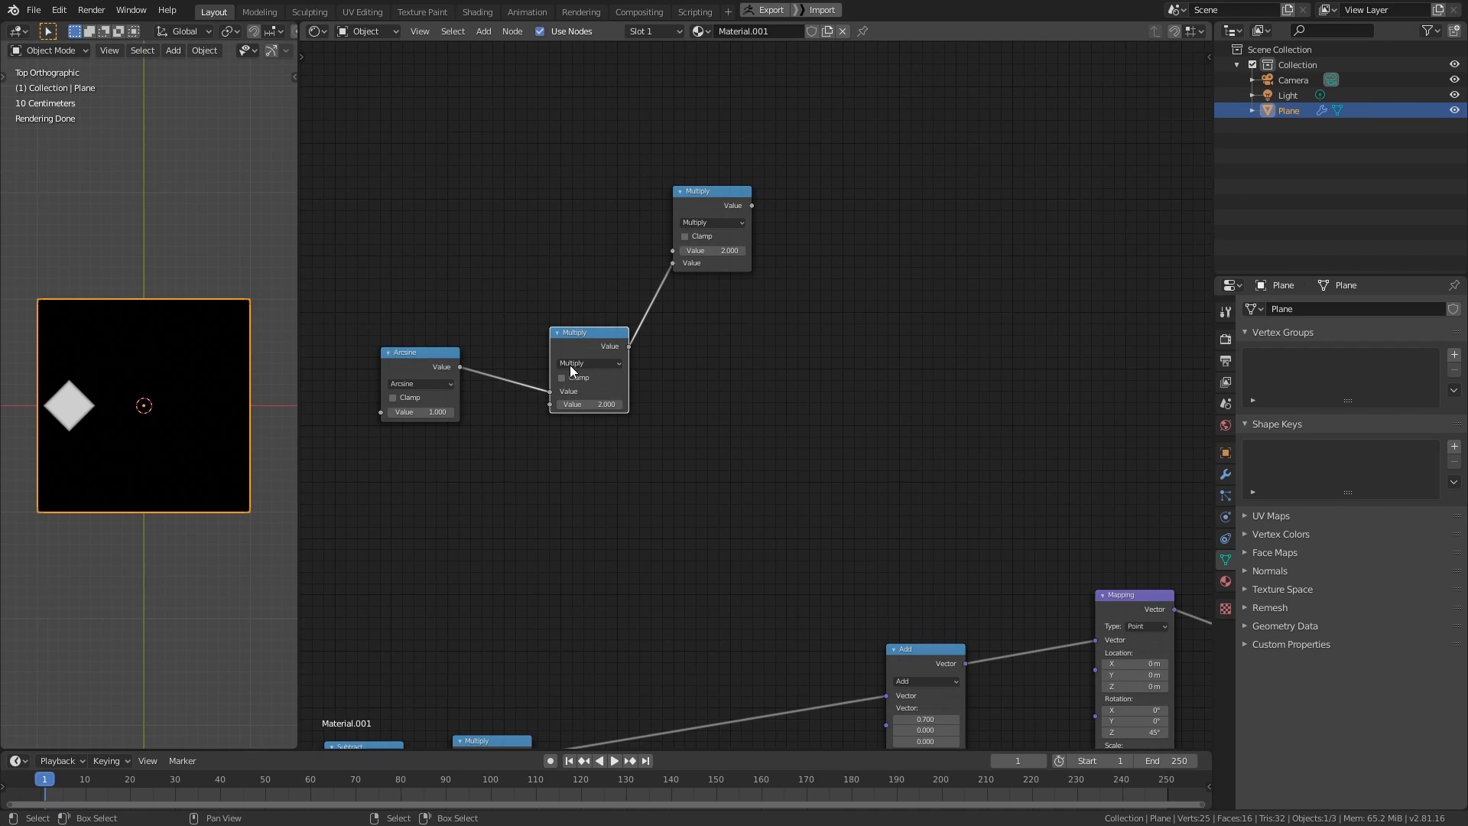
pyautogui.scroll(-1, 655, 369)
pyautogui.moveTo(629, 385); pyautogui.dragTo(690, 289, button='middle')
pyautogui.moveTo(676, 260); pyautogui.dragTo(683, 284)
# - Add a Value input node below the Arcsine node
pyautogui.moveTo(508, 358); pyautogui.dragTo(592, 361, button='middle')
pyautogui.hotkey('shift', 'a')
pyautogui.moveTo(581, 286)
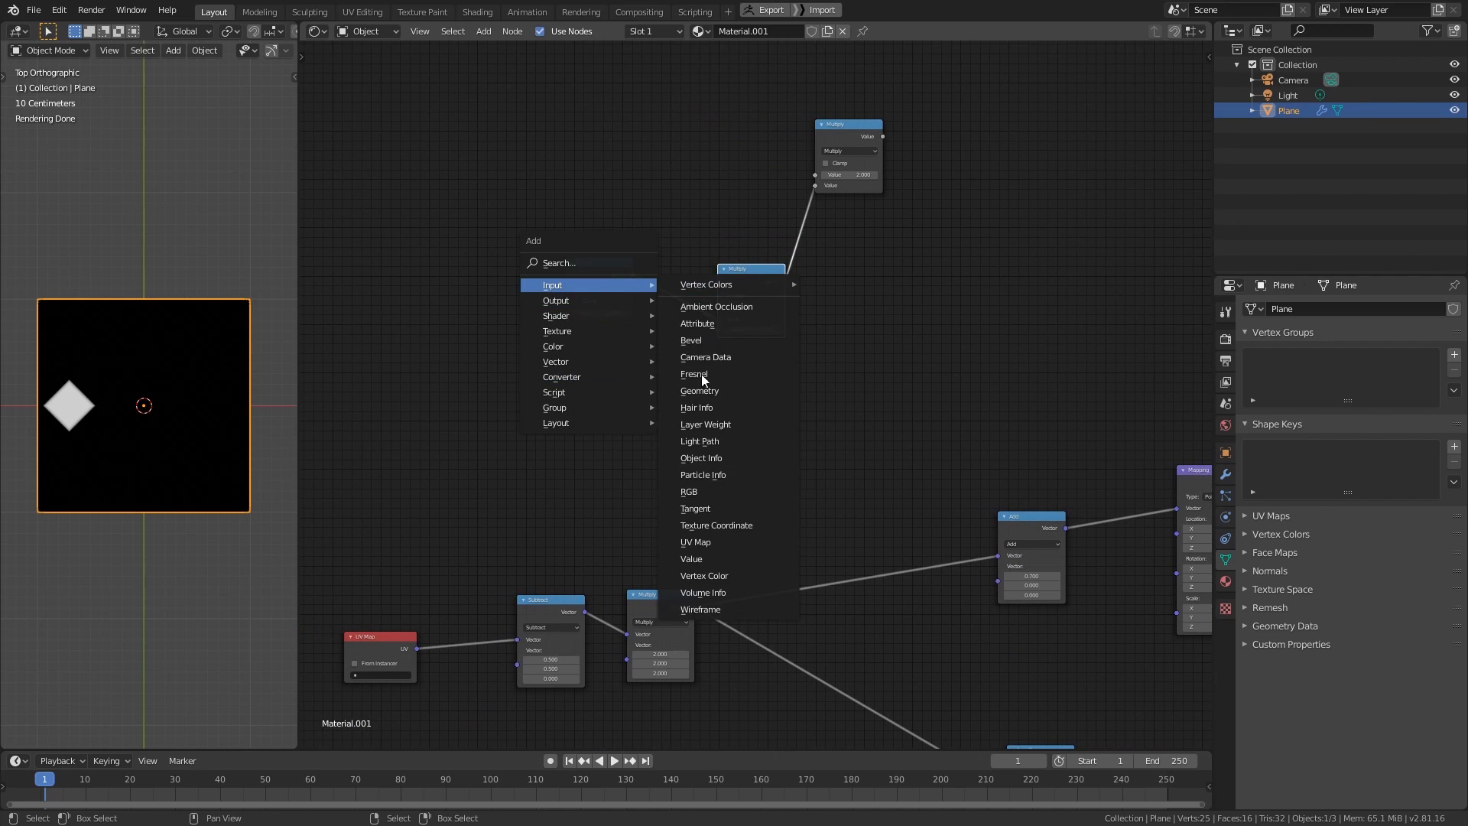
pyautogui.click(699, 554)
pyautogui.click(588, 374)
pyautogui.scroll(1, 588, 374)
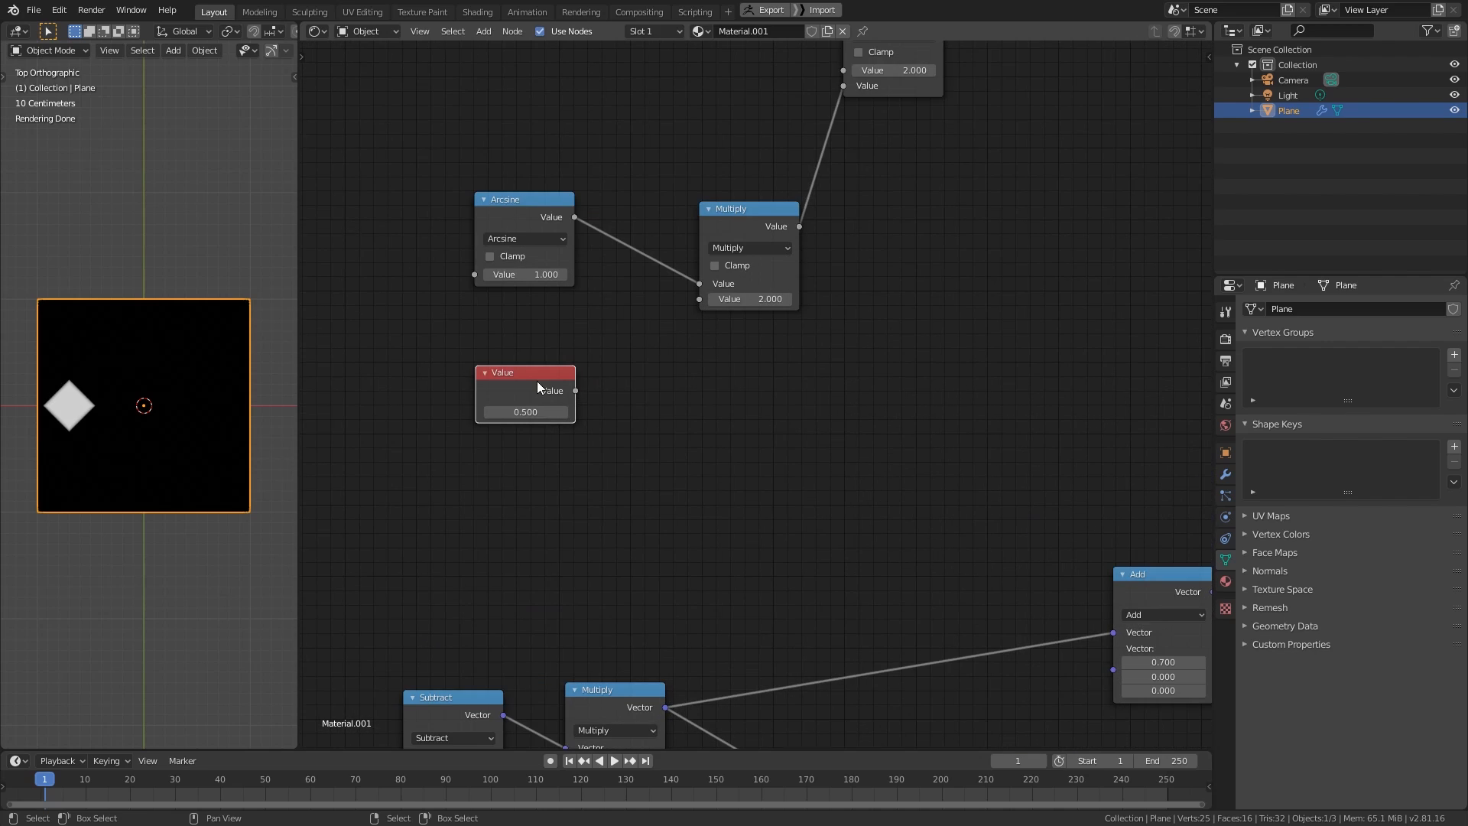
# - Label the new Value node "Segment num" in its node properties
pyautogui.press('n')
pyautogui.click(1068, 120)
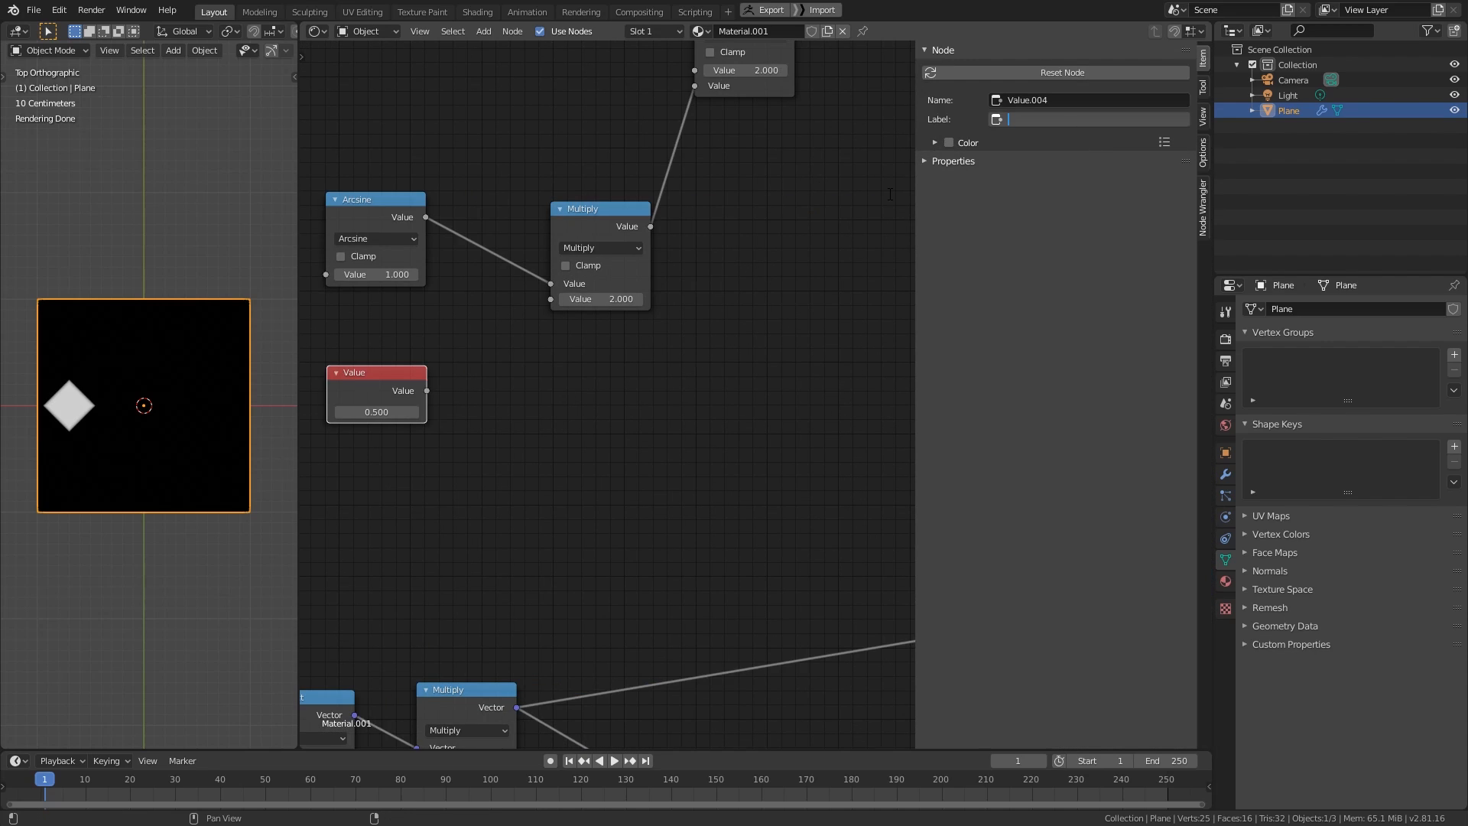
pyautogui.write('Segment num')
pyautogui.press('Return')
# - Set the Segment num node's value to 6, move the node further below Arcsine, and increase its value to 6.1
pyautogui.click(384, 411)
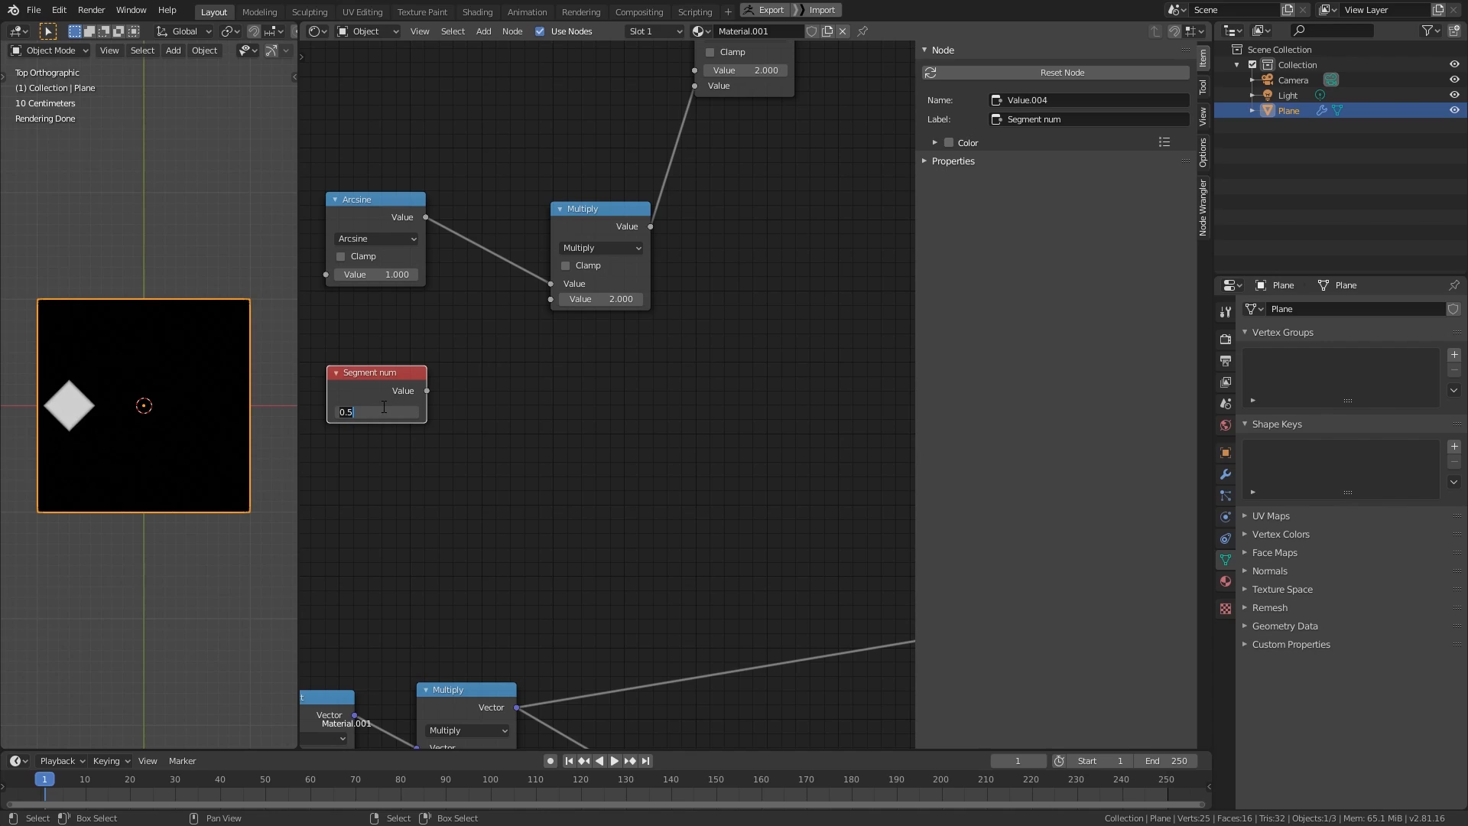
pyautogui.write('6')
pyautogui.press('Return')
pyautogui.moveTo(369, 377); pyautogui.dragTo(378, 413)
pyautogui.click(425, 448)
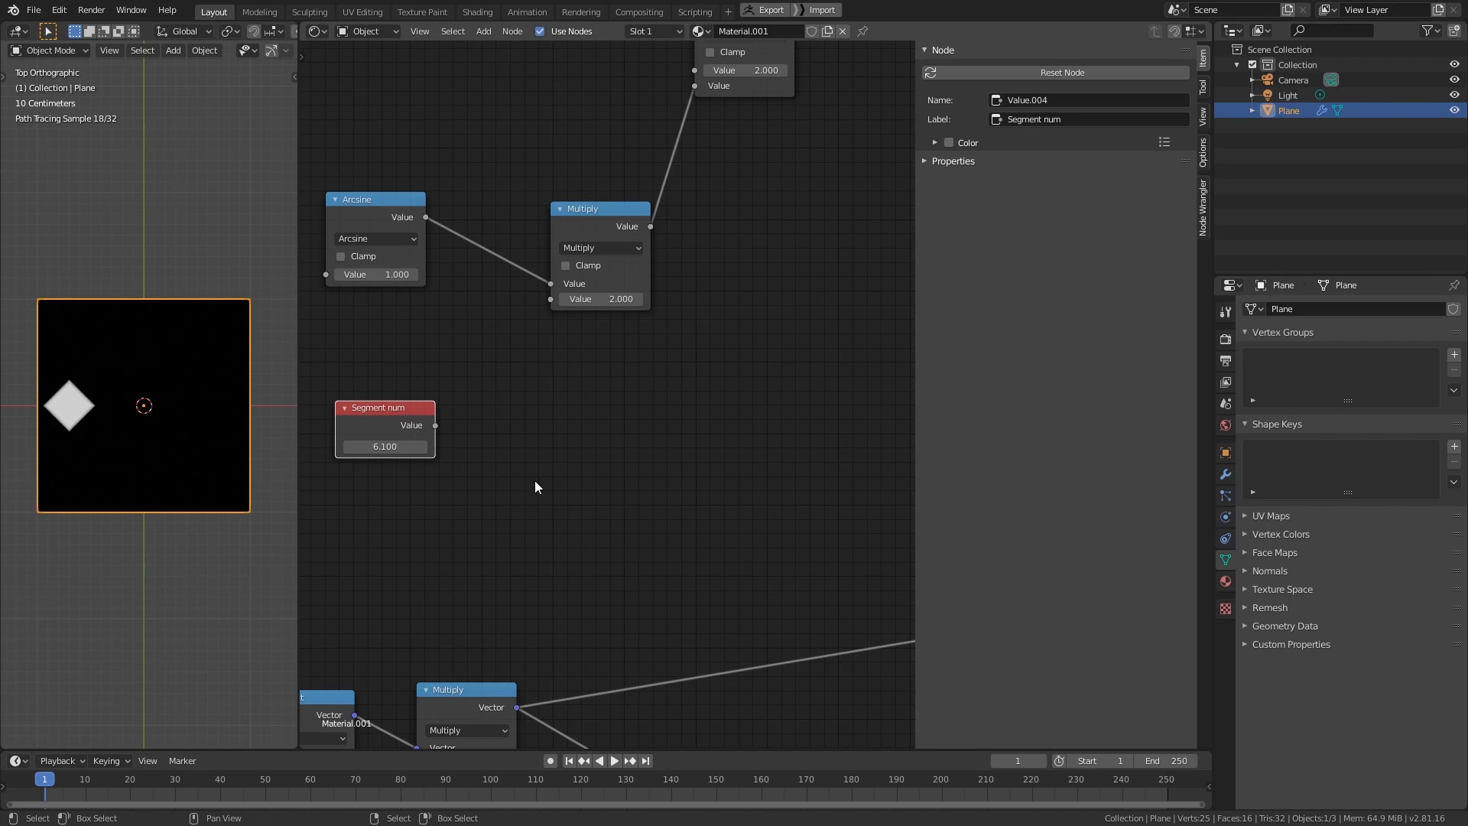
# - Duplicate the Multiply node beside Arcsine, connect Segment num to the copy's first input, and change its operation to Floor
pyautogui.moveTo(535, 481); pyautogui.dragTo(540, 489, button='middle')
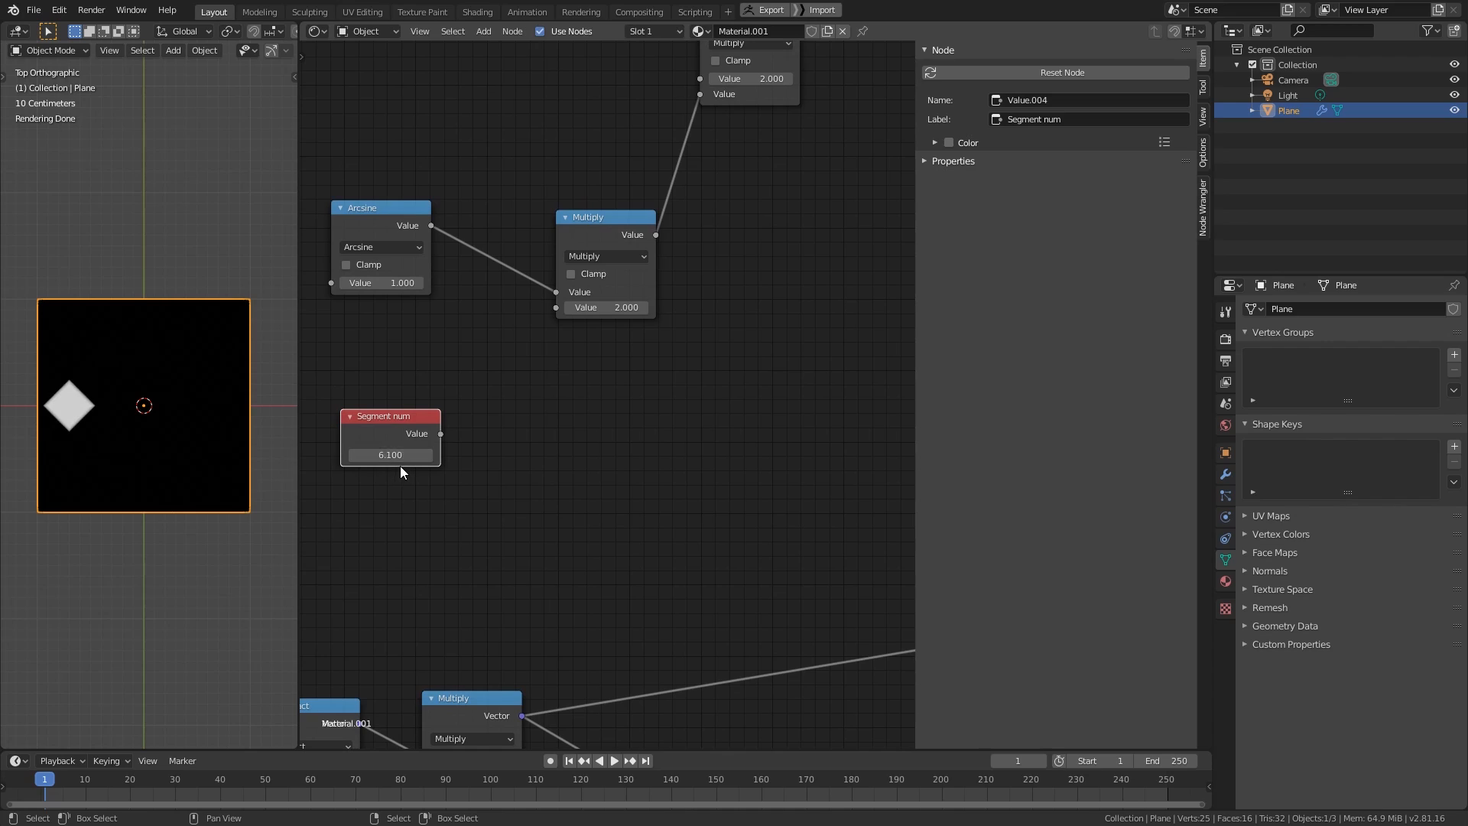
pyautogui.moveTo(491, 481); pyautogui.dragTo(540, 497, button='middle')
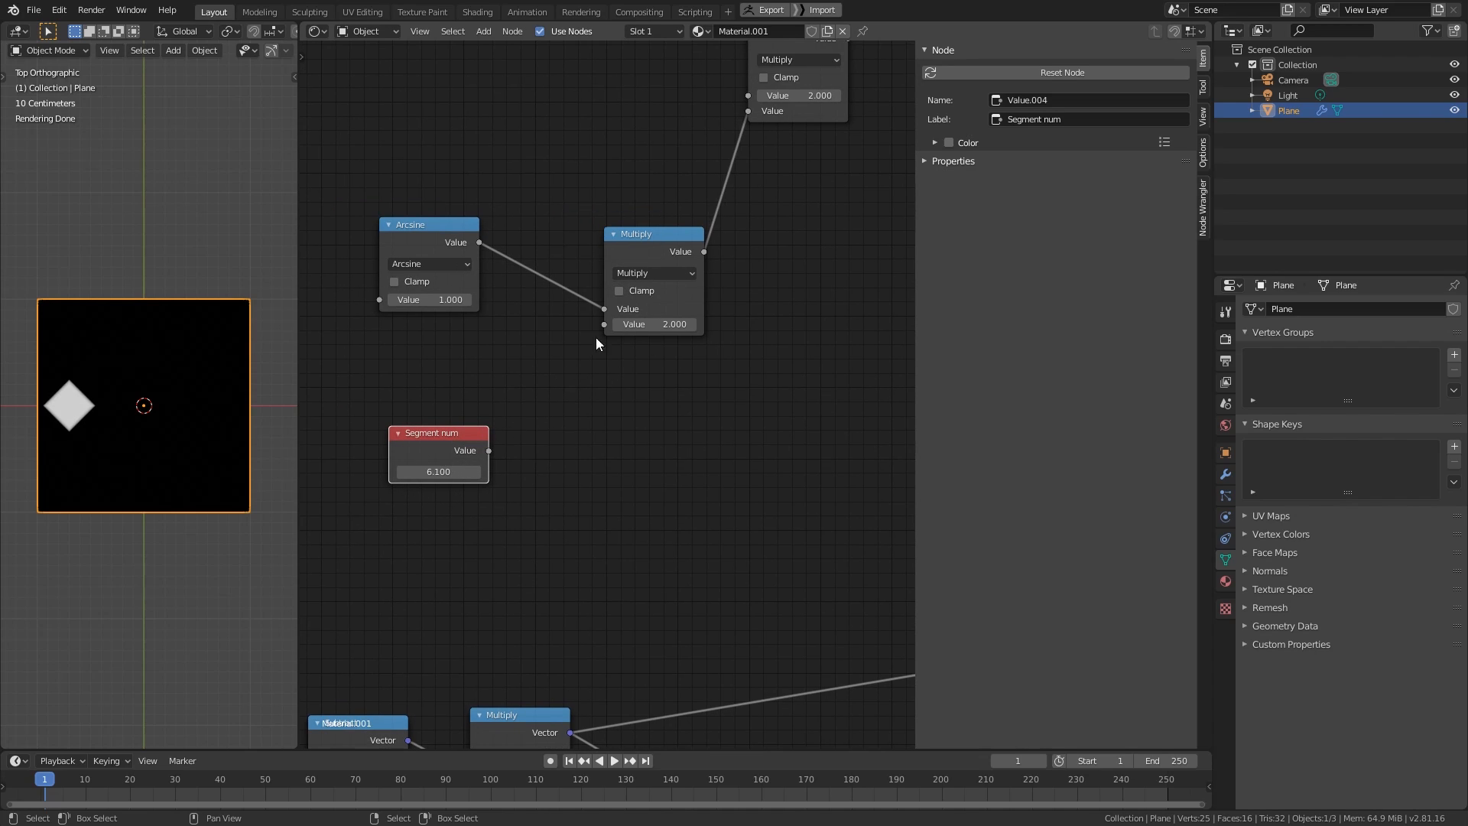
pyautogui.click(668, 235)
pyautogui.hotkey('shift', 'd')
pyautogui.click(648, 391)
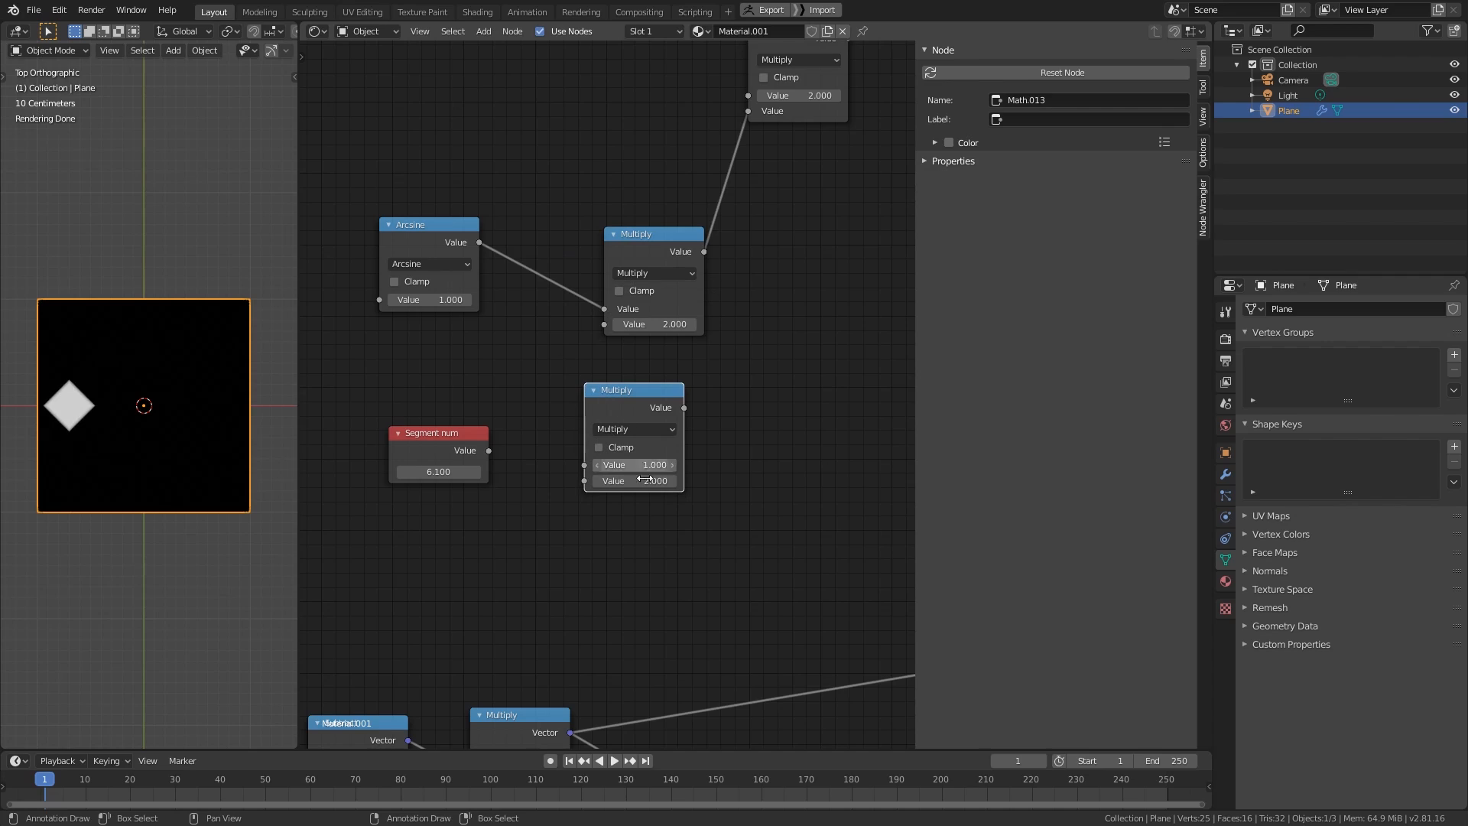
pyautogui.moveTo(488, 451); pyautogui.dragTo(584, 465)
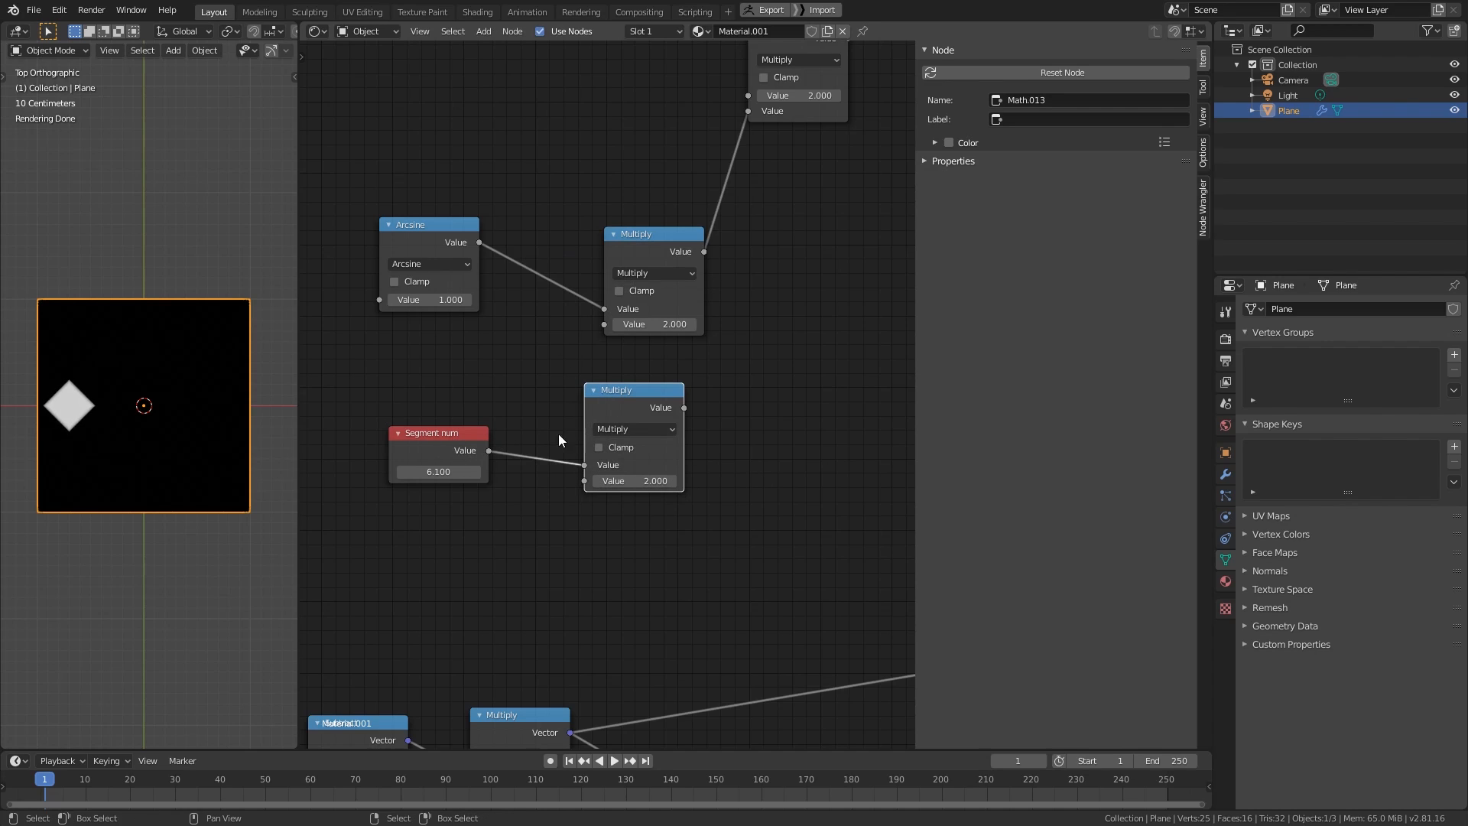
pyautogui.click(622, 428)
pyautogui.click(708, 468)
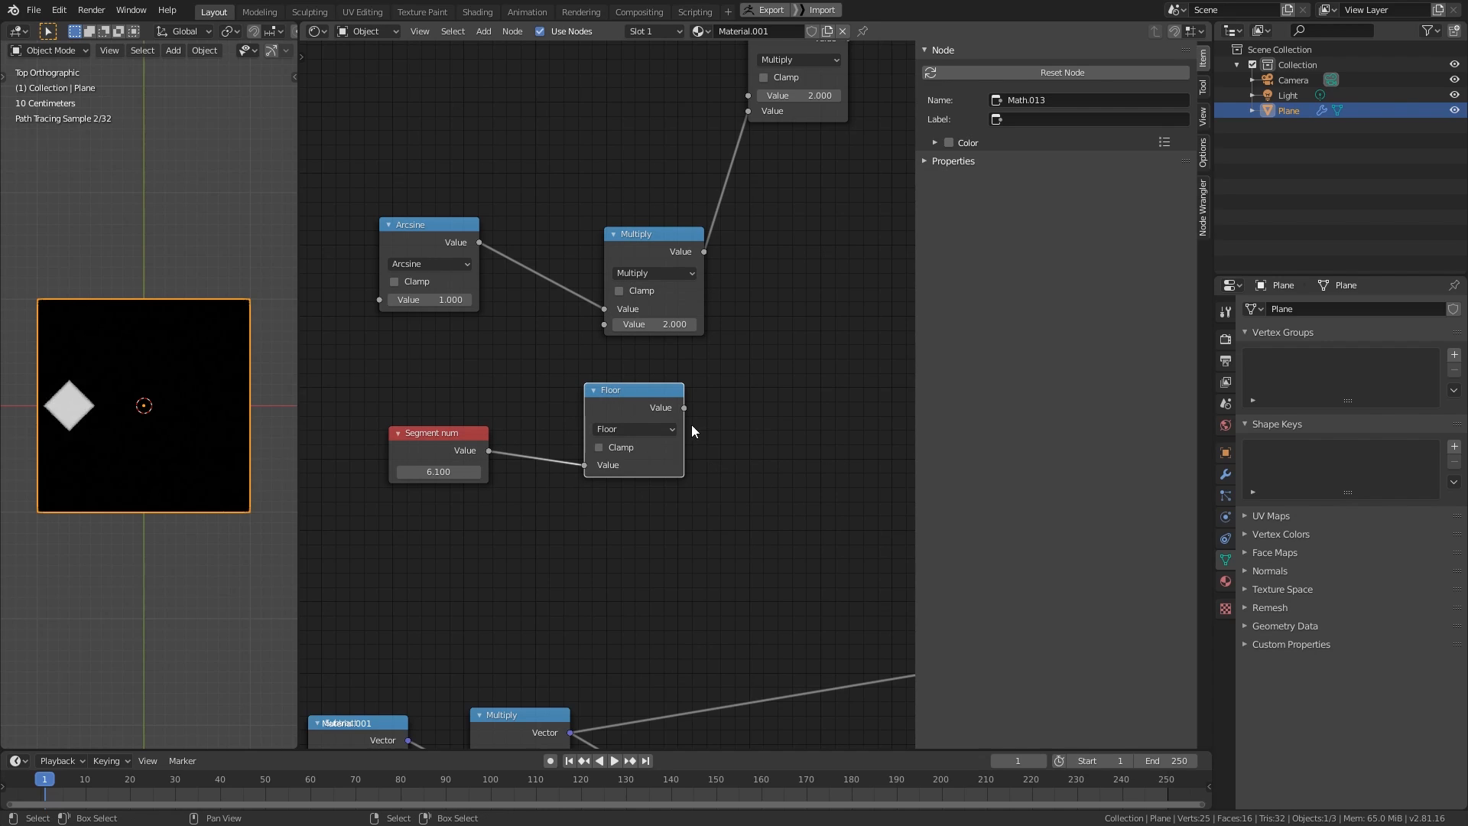
# - Reposition the Segment num and Floor nodes below the Arcsine chain and set the segment number to 6.4
pyautogui.moveTo(431, 463); pyautogui.dragTo(419, 486)
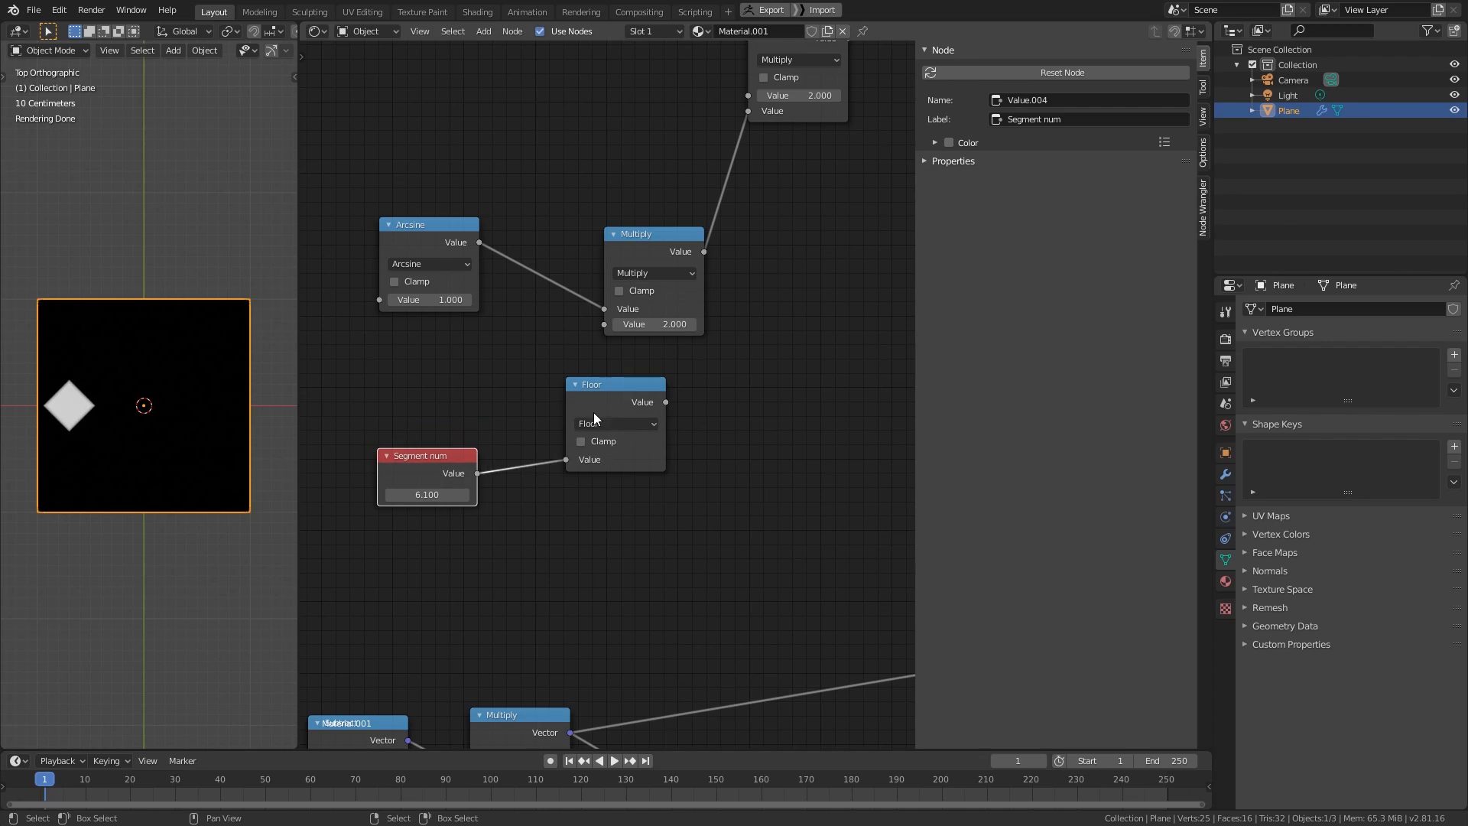
pyautogui.moveTo(593, 412); pyautogui.dragTo(582, 424)
pyautogui.moveTo(452, 499); pyautogui.dragTo(463, 498)
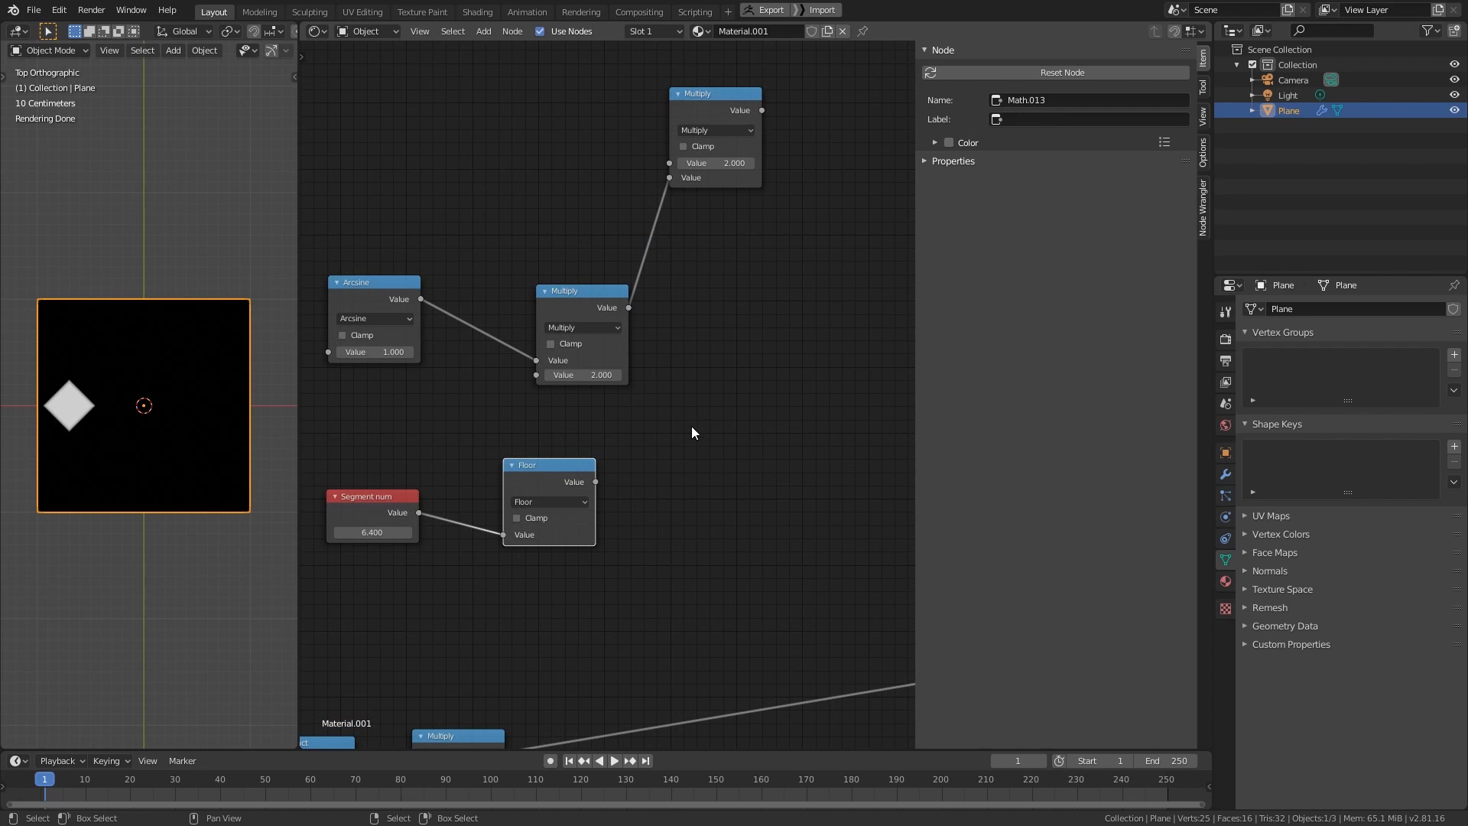
# - Duplicate the Multiply node fed by Arcsine and connect that node's output and the Floor output to the copy's two inputs
pyautogui.keyDown('ctrl'); pyautogui.scroll(-2, 691, 431); pyautogui.keyUp('ctrl')
pyautogui.click(537, 284)
pyautogui.hotkey('shift', 'd')
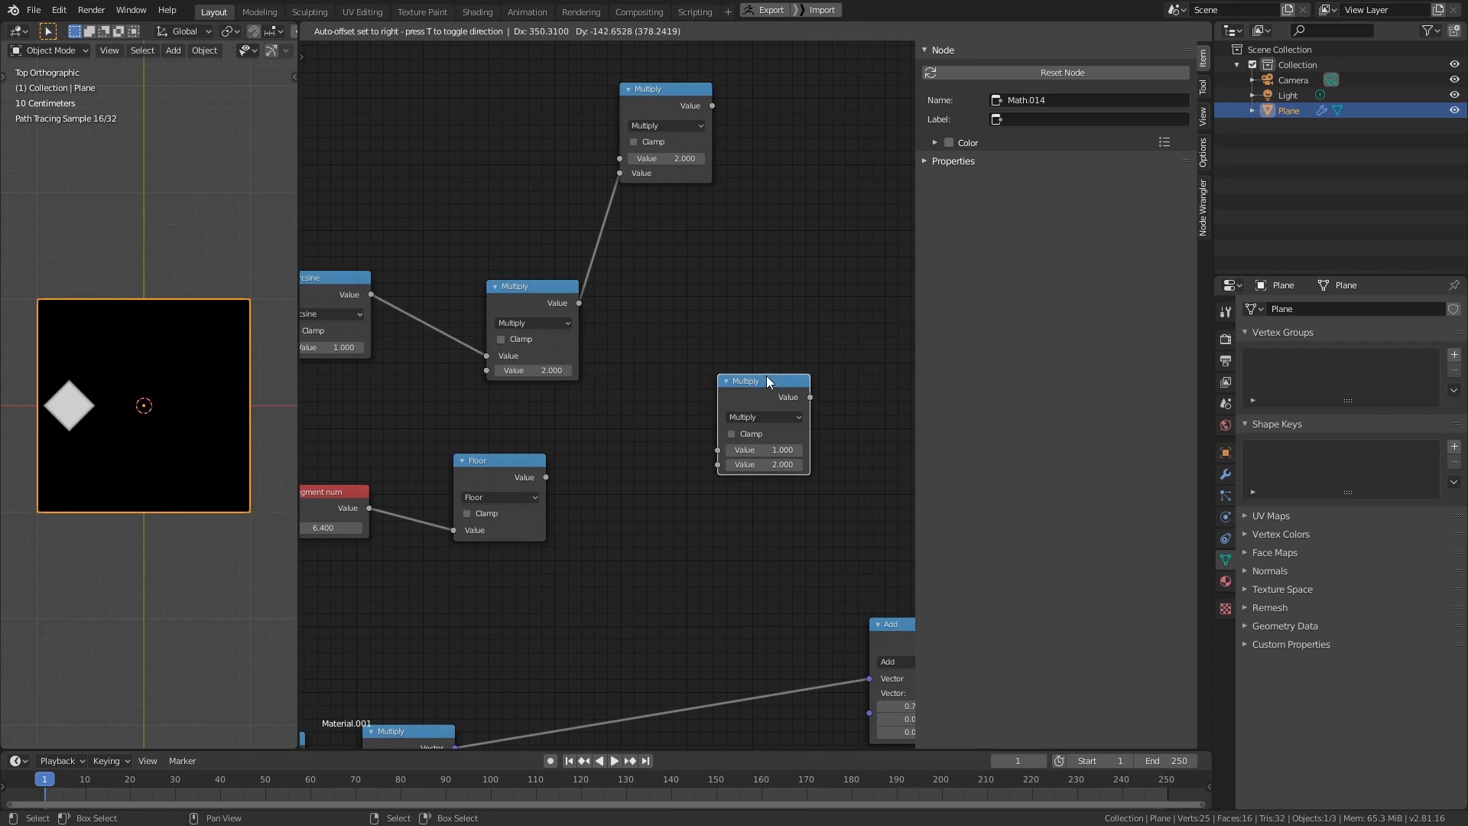
pyautogui.click(768, 378)
pyautogui.moveTo(579, 303); pyautogui.dragTo(546, 477)
pyautogui.click(767, 431)
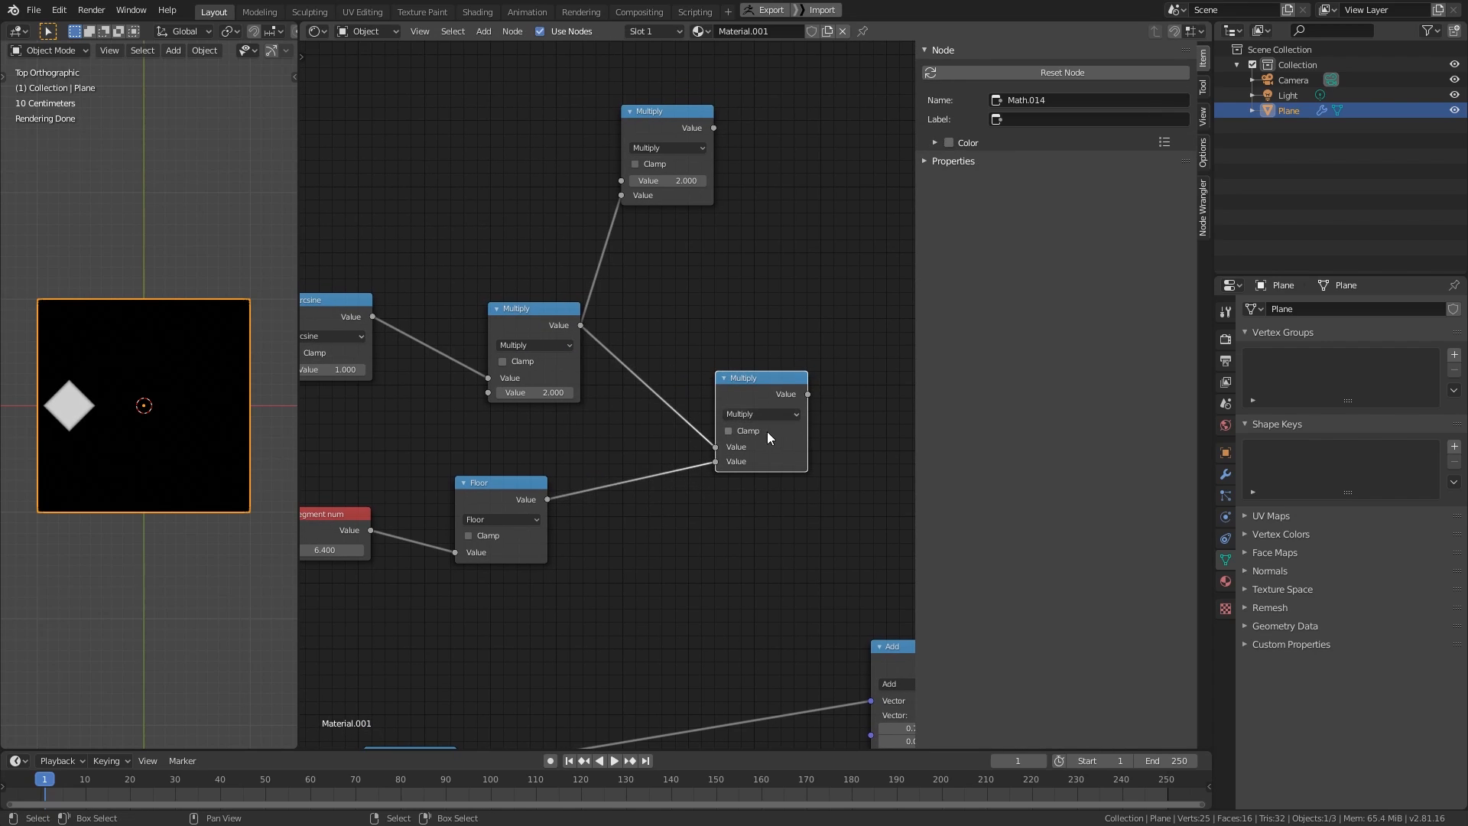
# - Tidy the layout of the Arcsine, Segment num, Floor and connected Multiply nodes
pyautogui.moveTo(652, 574); pyautogui.dragTo(689, 428, button='middle')
pyautogui.scroll(-2, 690, 429)
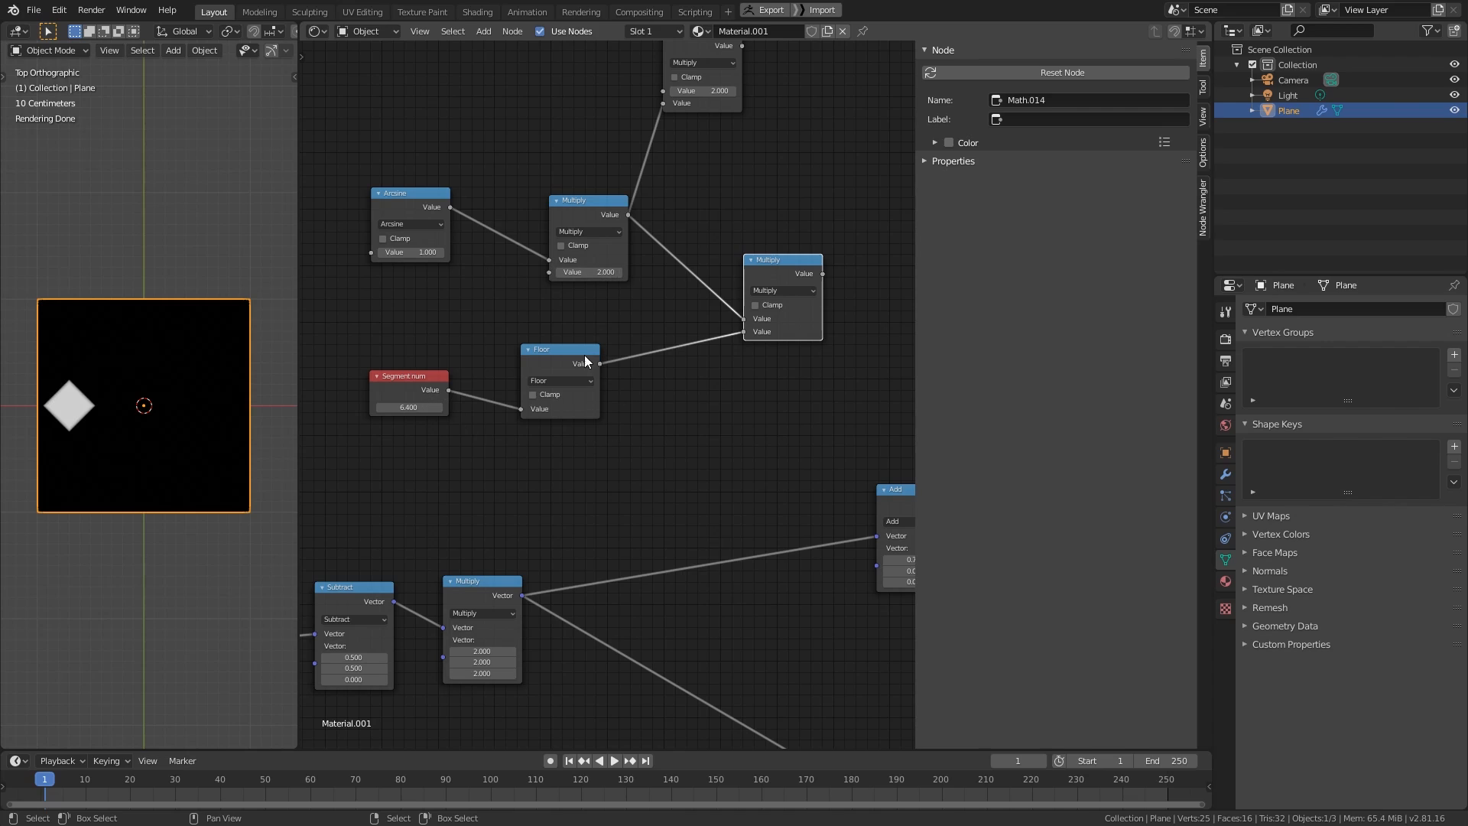
pyautogui.moveTo(629, 454); pyautogui.dragTo(651, 463, button='middle')
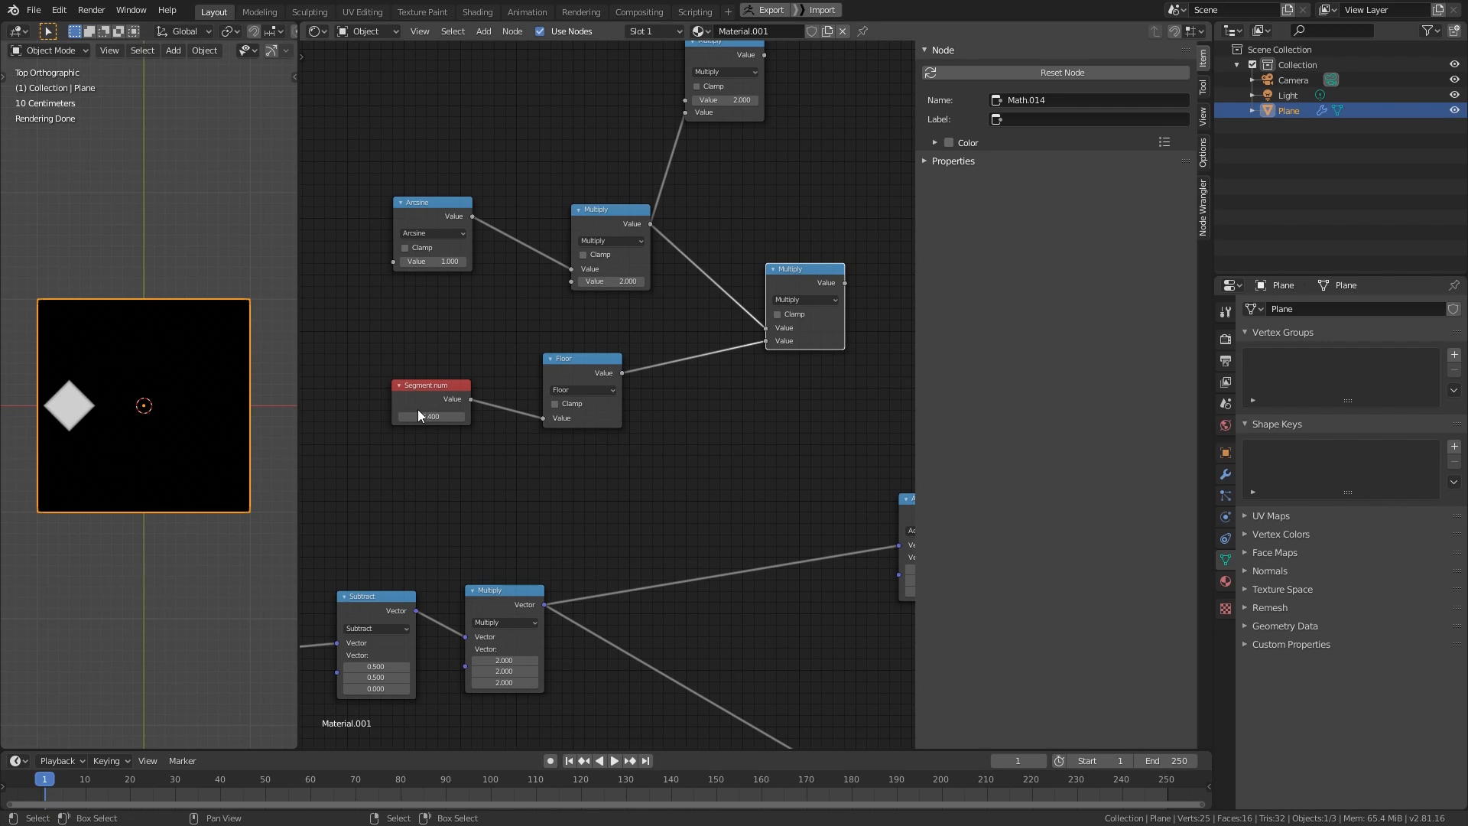
pyautogui.moveTo(417, 410); pyautogui.dragTo(548, 489, button='middle')
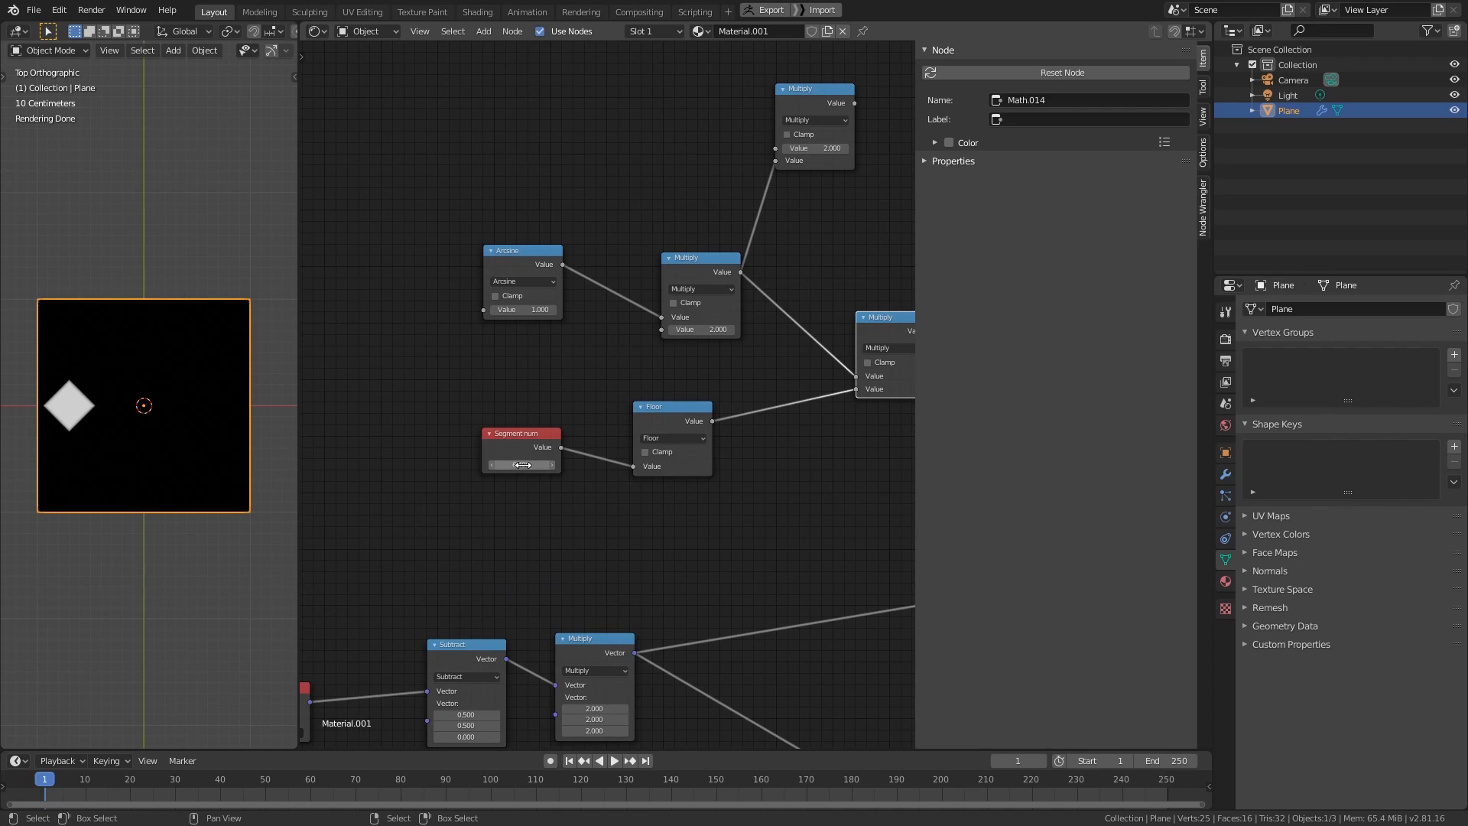
pyautogui.moveTo(858, 427); pyautogui.dragTo(725, 450, button='middle')
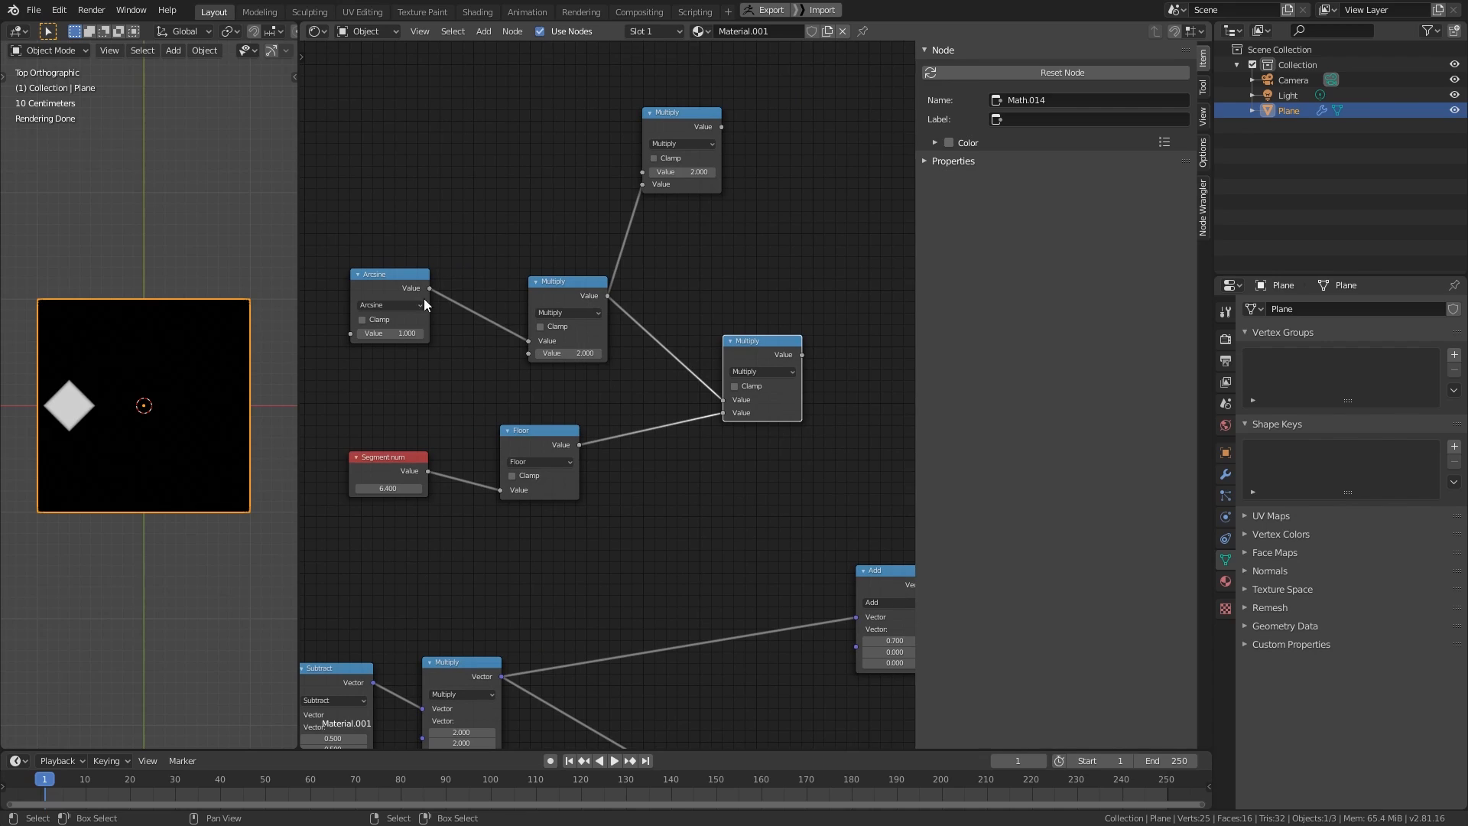
pyautogui.moveTo(424, 304); pyautogui.dragTo(411, 314)
pyautogui.moveTo(572, 295); pyautogui.dragTo(544, 297)
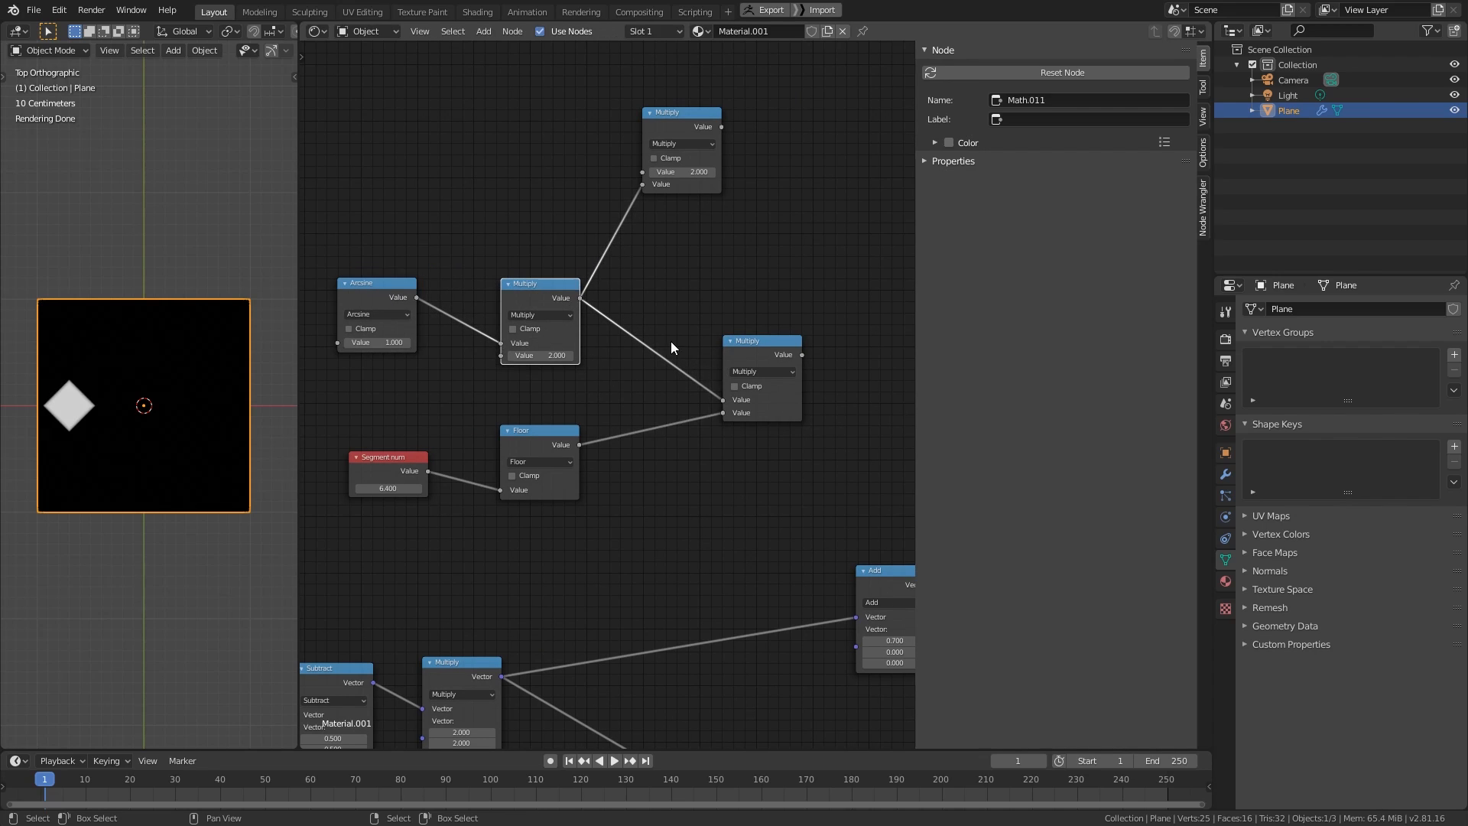
pyautogui.moveTo(759, 343); pyautogui.dragTo(754, 339)
pyautogui.moveTo(546, 443); pyautogui.dragTo(544, 442)
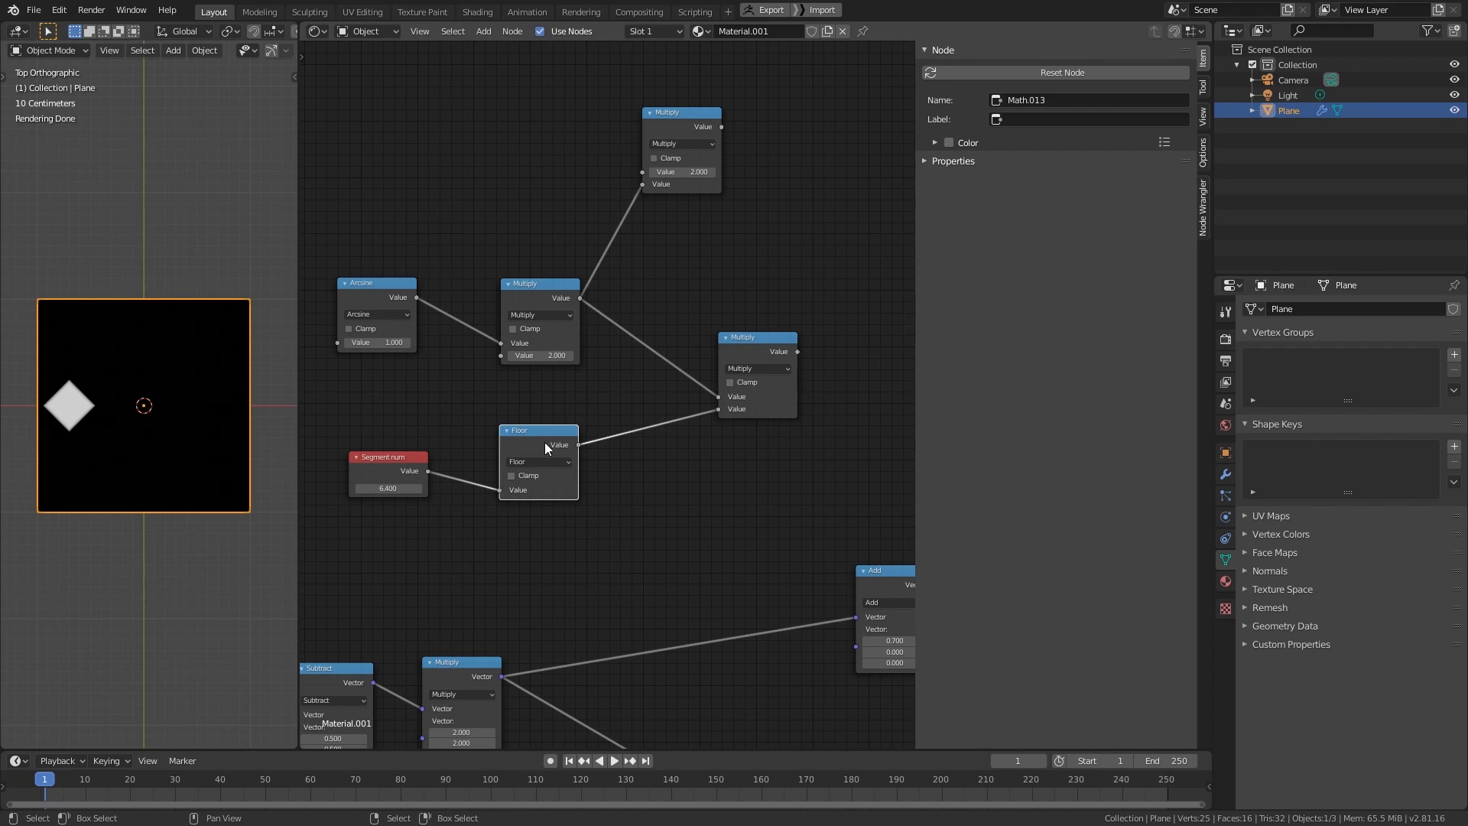
pyautogui.moveTo(383, 458); pyautogui.dragTo(387, 462)
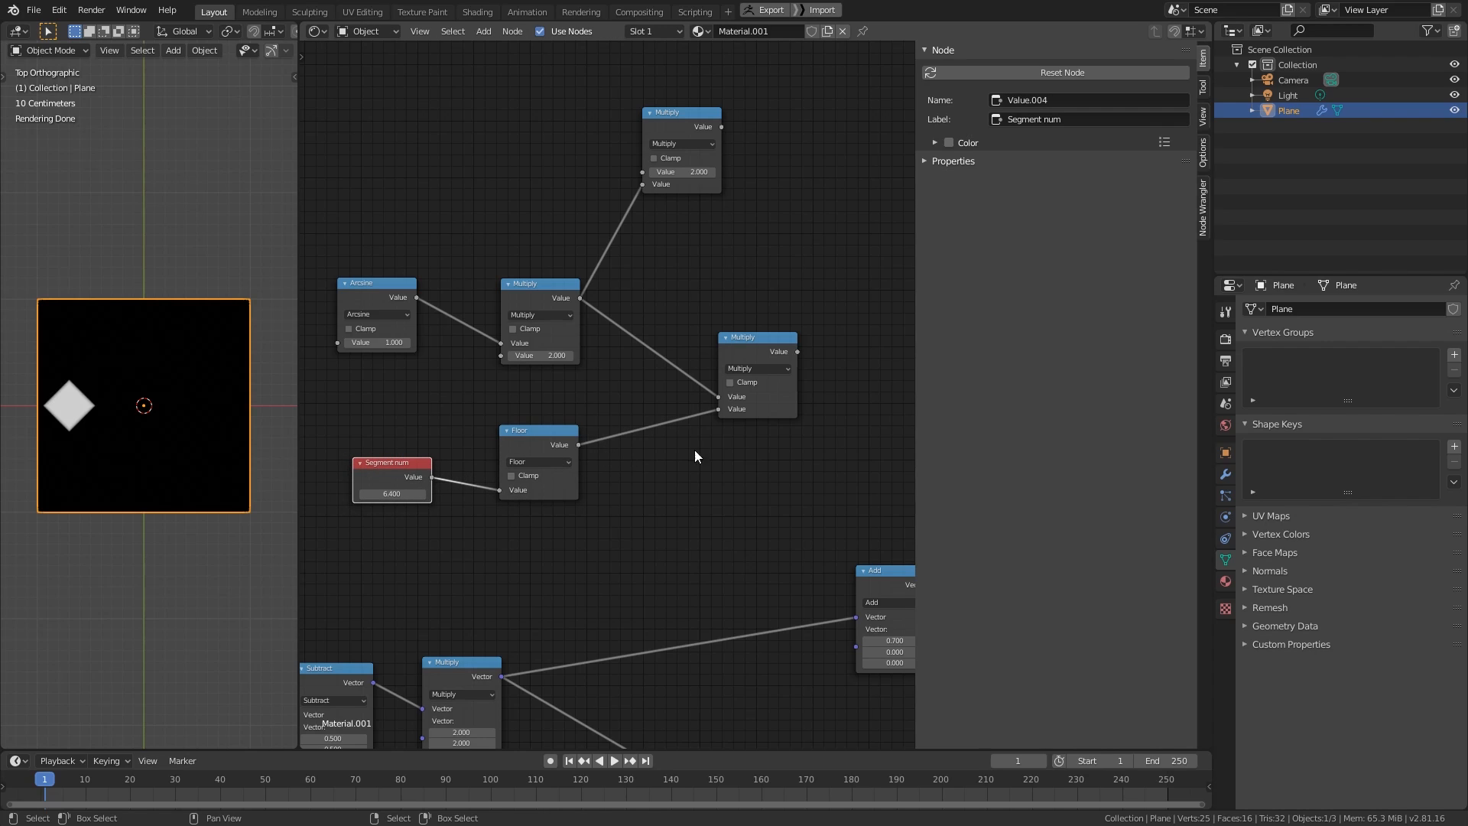
pyautogui.moveTo(737, 402); pyautogui.dragTo(707, 423)
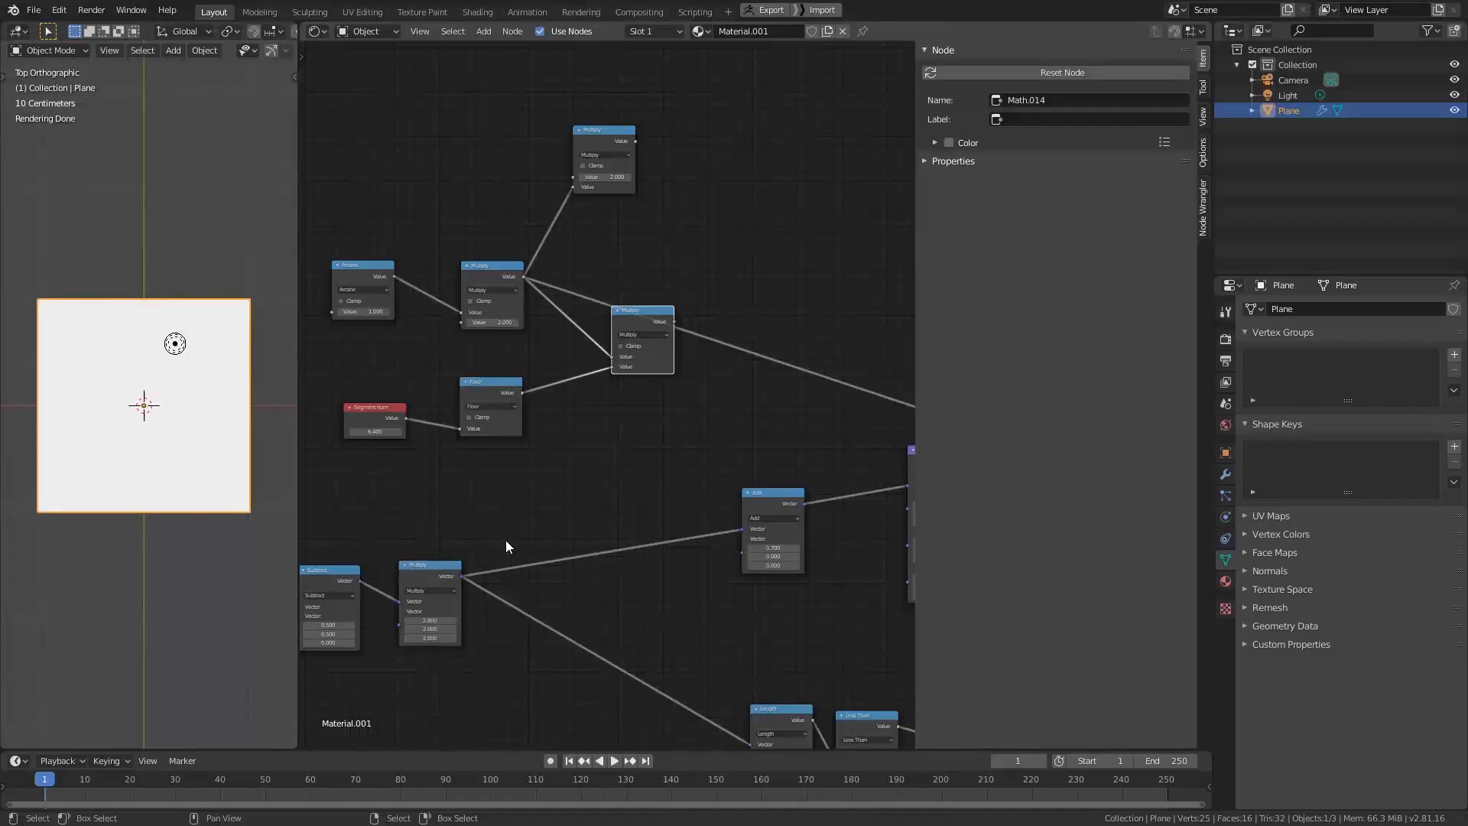
# - Preview the centred vector Multiply node on the plane and move the Multiply node fed by Floor closer to its sources
pyautogui.click(440, 574)
pyautogui.keyDown('ctrl'); pyautogui.keyDown('shift'); pyautogui.click(440, 574); pyautogui.keyUp('shift'); pyautogui.keyUp('ctrl')
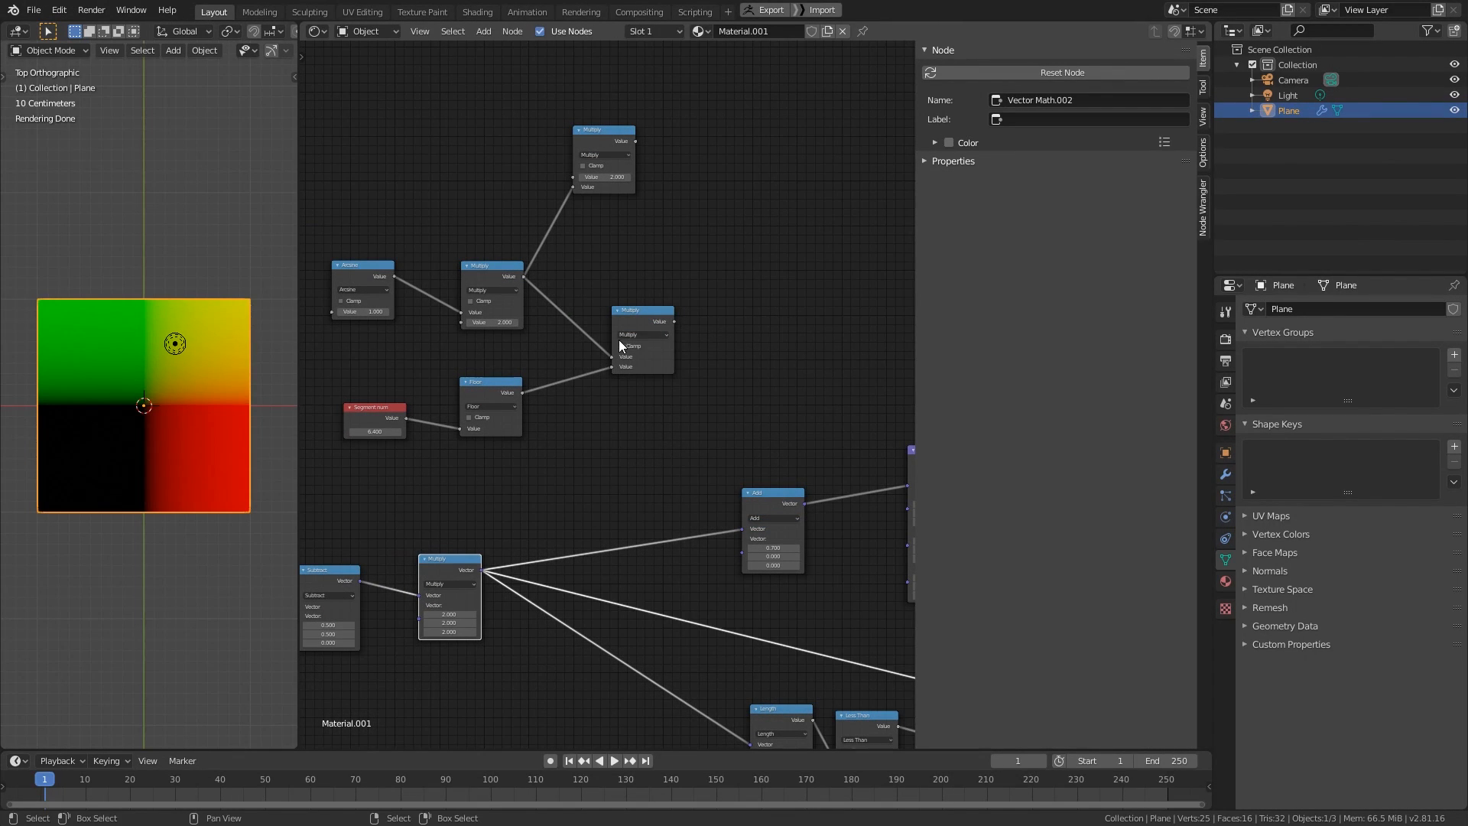
pyautogui.moveTo(655, 305); pyautogui.dragTo(626, 289)
pyautogui.moveTo(792, 331); pyautogui.dragTo(717, 350, button='middle')
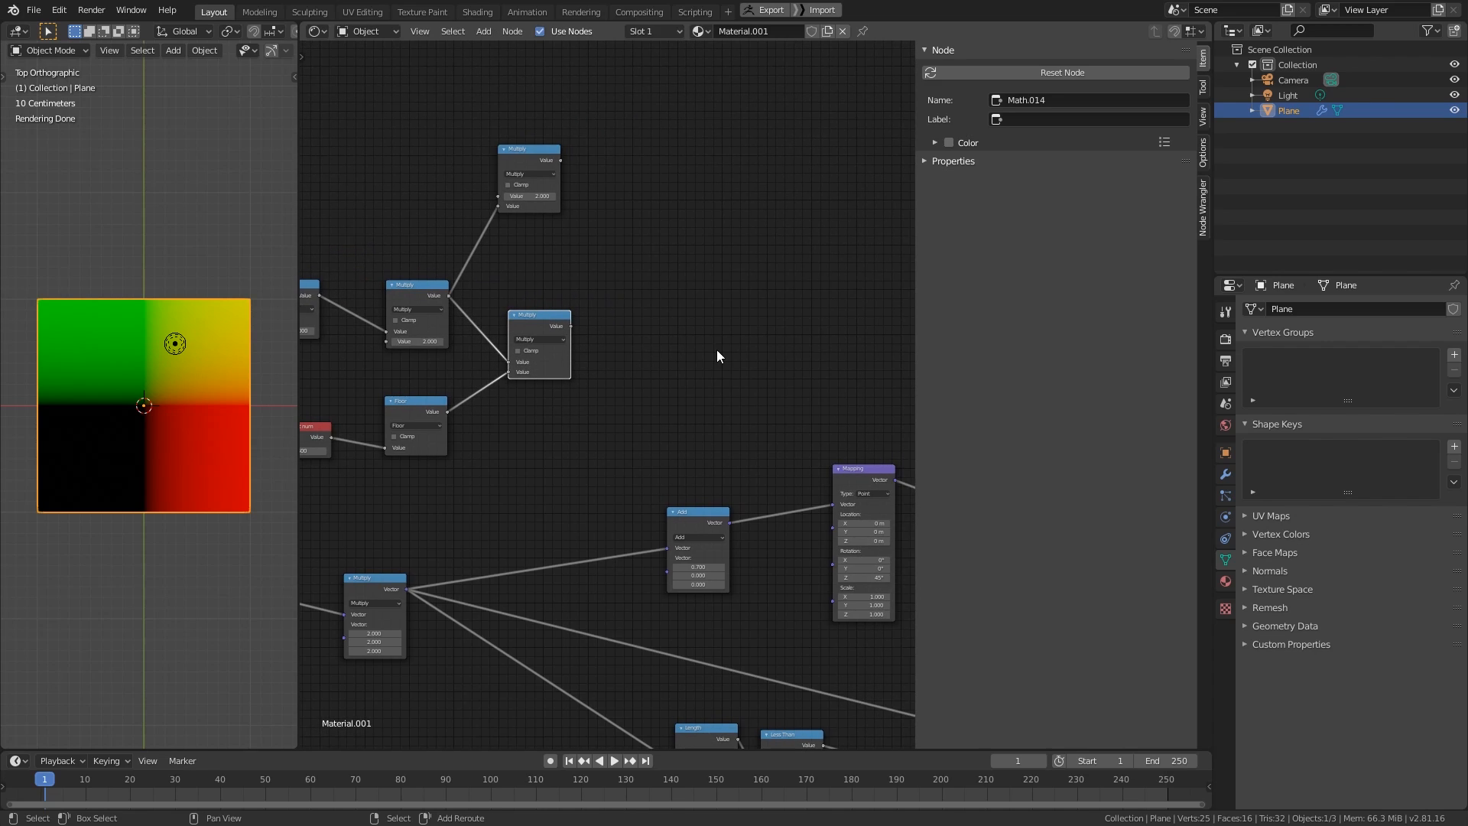
# - Add a Mapping node beyond the math nodes and connect the vector Multiply output to its Vector input
pyautogui.hotkey('shift', 'a')
pyautogui.click(796, 364)
pyautogui.click(695, 318)
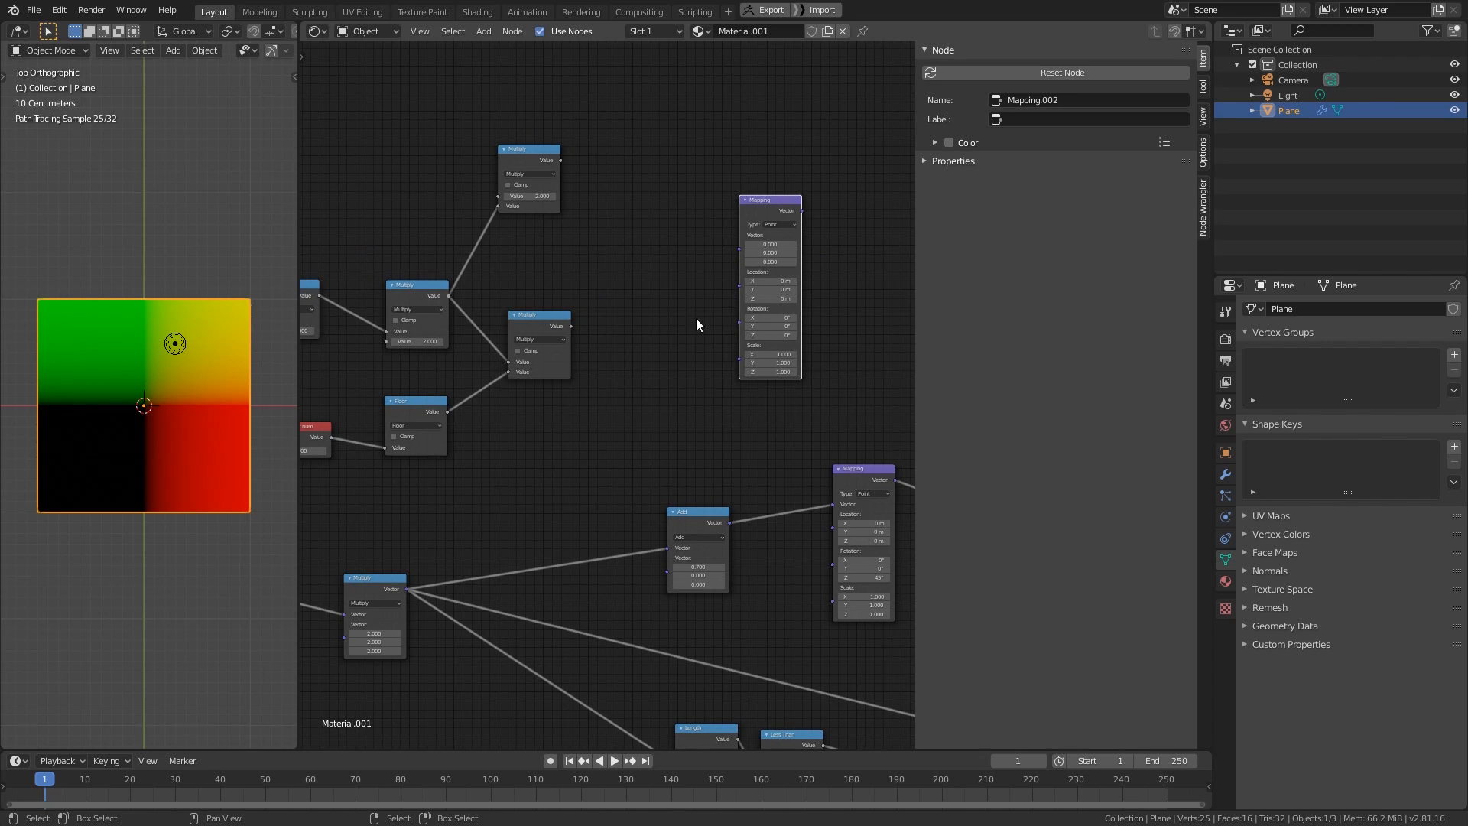
pyautogui.moveTo(407, 587); pyautogui.dragTo(740, 249)
pyautogui.moveTo(710, 370); pyautogui.dragTo(647, 471, button='middle')
pyautogui.scroll(2, 608, 471)
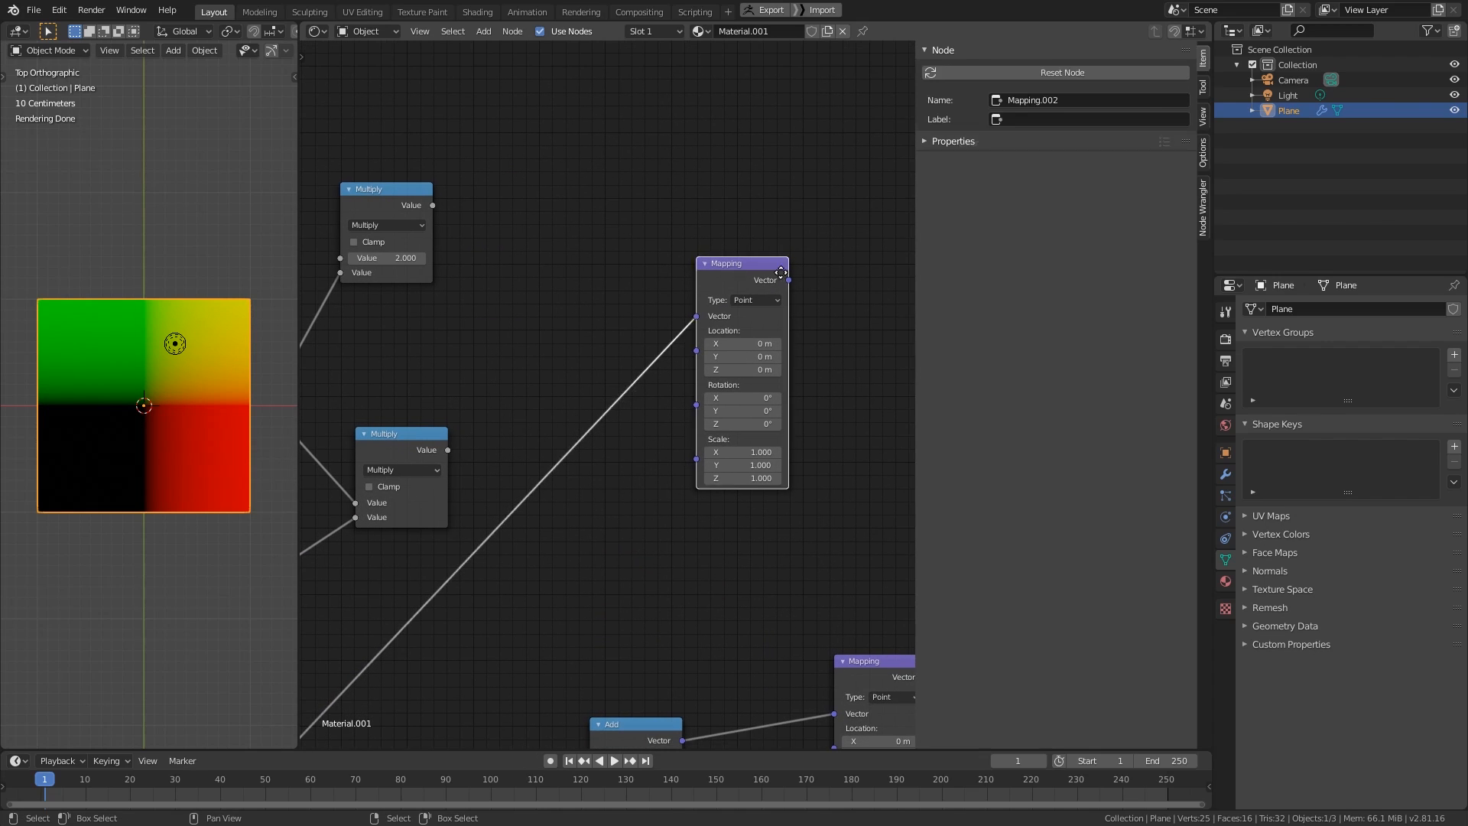
pyautogui.moveTo(780, 272); pyautogui.dragTo(903, 258)
# - Add a Combine XYZ node and connect the output of the Multiply node fed by Floor to its Z input
pyautogui.hotkey('shift', 'a')
pyautogui.moveTo(703, 371)
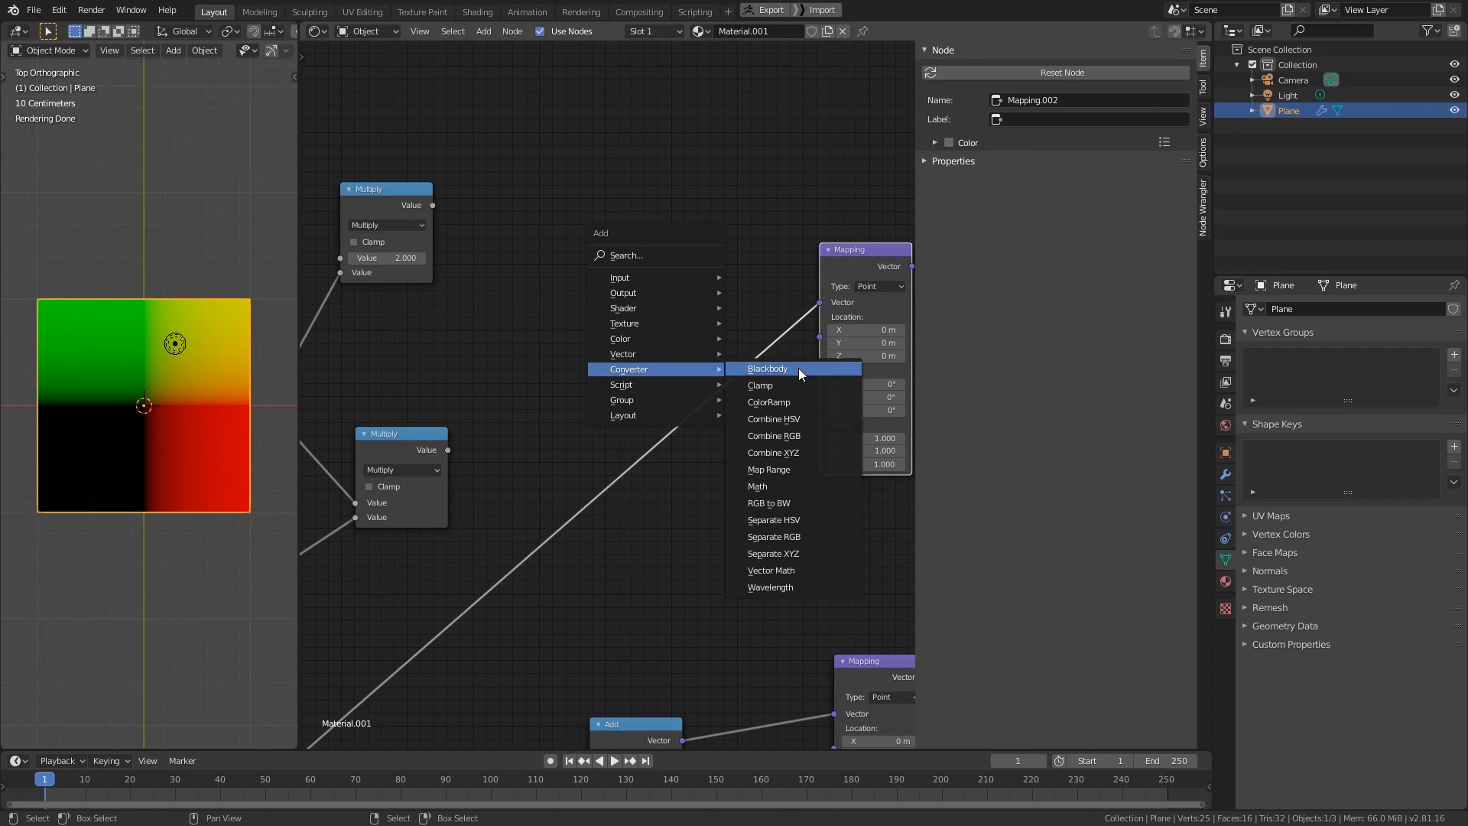
pyautogui.click(773, 452)
pyautogui.click(444, 452)
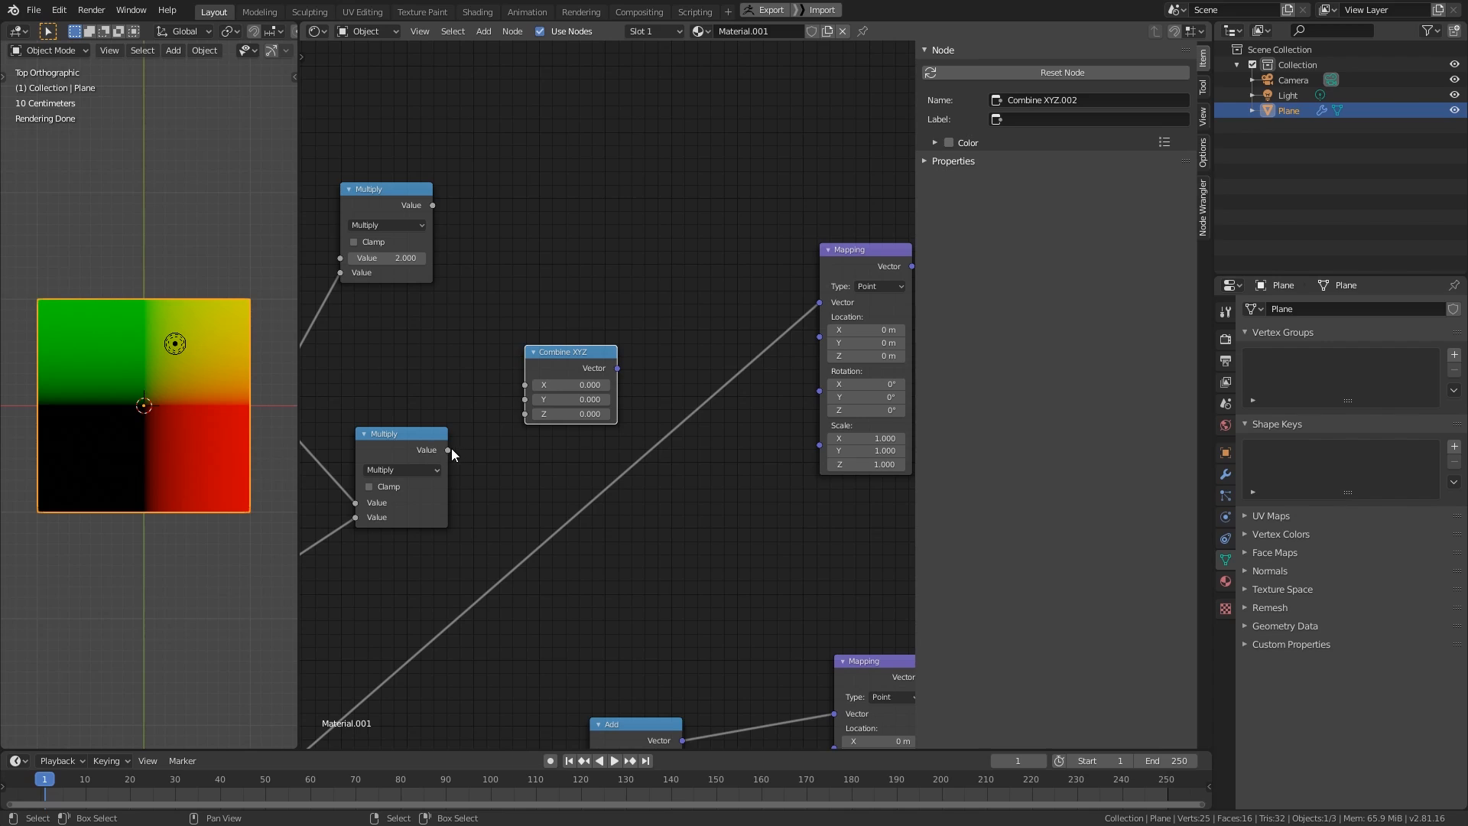
pyautogui.moveTo(448, 451); pyautogui.dragTo(527, 416)
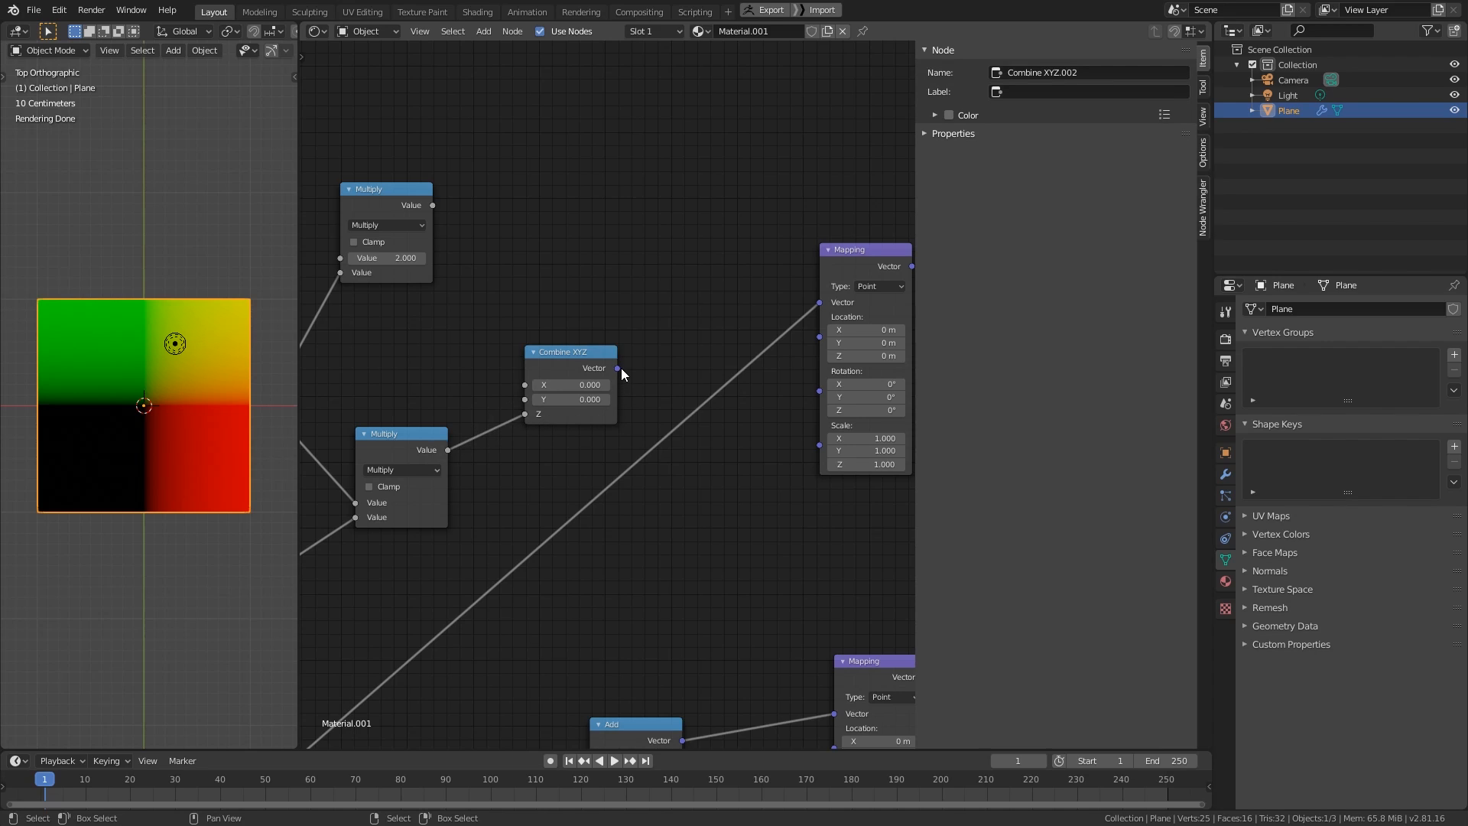
# - Reposition the Combine XYZ and new Mapping nodes and connect the Combine XYZ vector to the Mapping node's Rotation
pyautogui.moveTo(618, 369); pyautogui.dragTo(819, 391)
pyautogui.moveTo(545, 366); pyautogui.dragTo(543, 394)
pyautogui.moveTo(688, 379); pyautogui.dragTo(571, 402, button='middle')
pyautogui.moveTo(724, 274); pyautogui.dragTo(675, 319)
pyautogui.moveTo(652, 442); pyautogui.dragTo(671, 467)
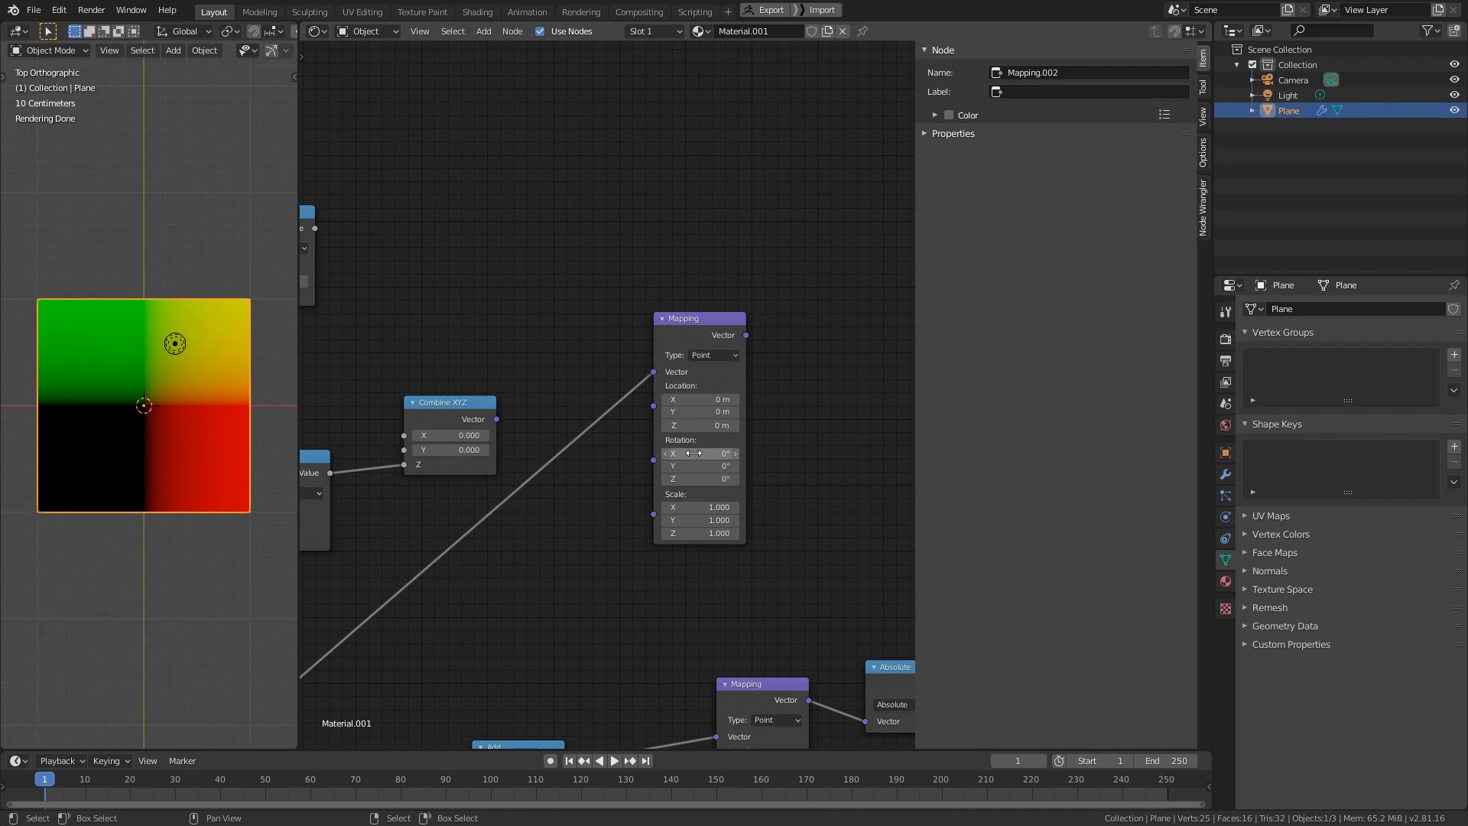
pyautogui.moveTo(695, 478); pyautogui.dragTo(734, 479)
pyautogui.moveTo(456, 405); pyautogui.dragTo(652, 462)
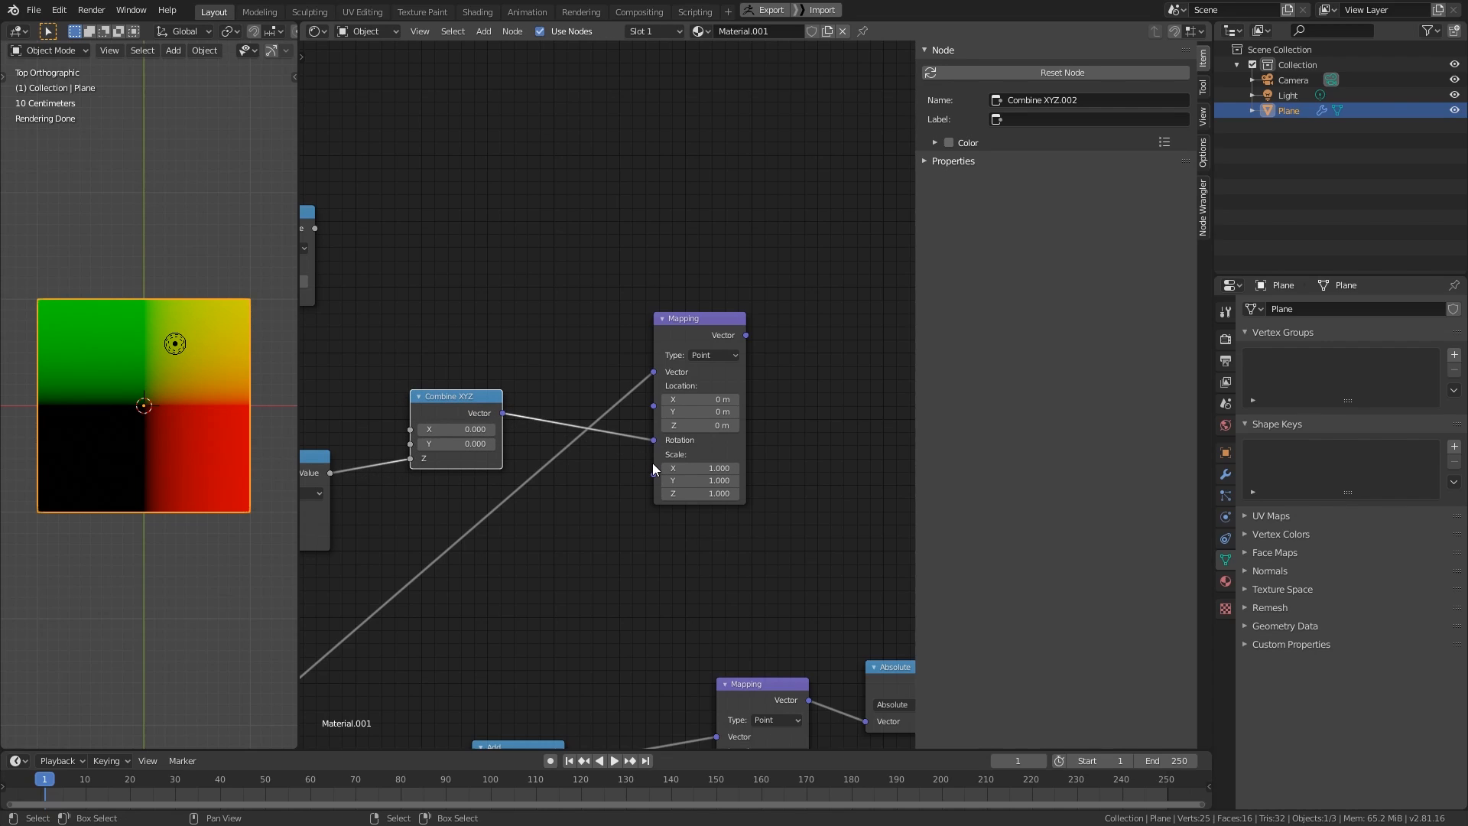
# - Preview the new Mapping node on the plane and change the Multiply node feeding Combine XYZ to Divide
pyautogui.moveTo(489, 477); pyautogui.dragTo(510, 479, button='middle')
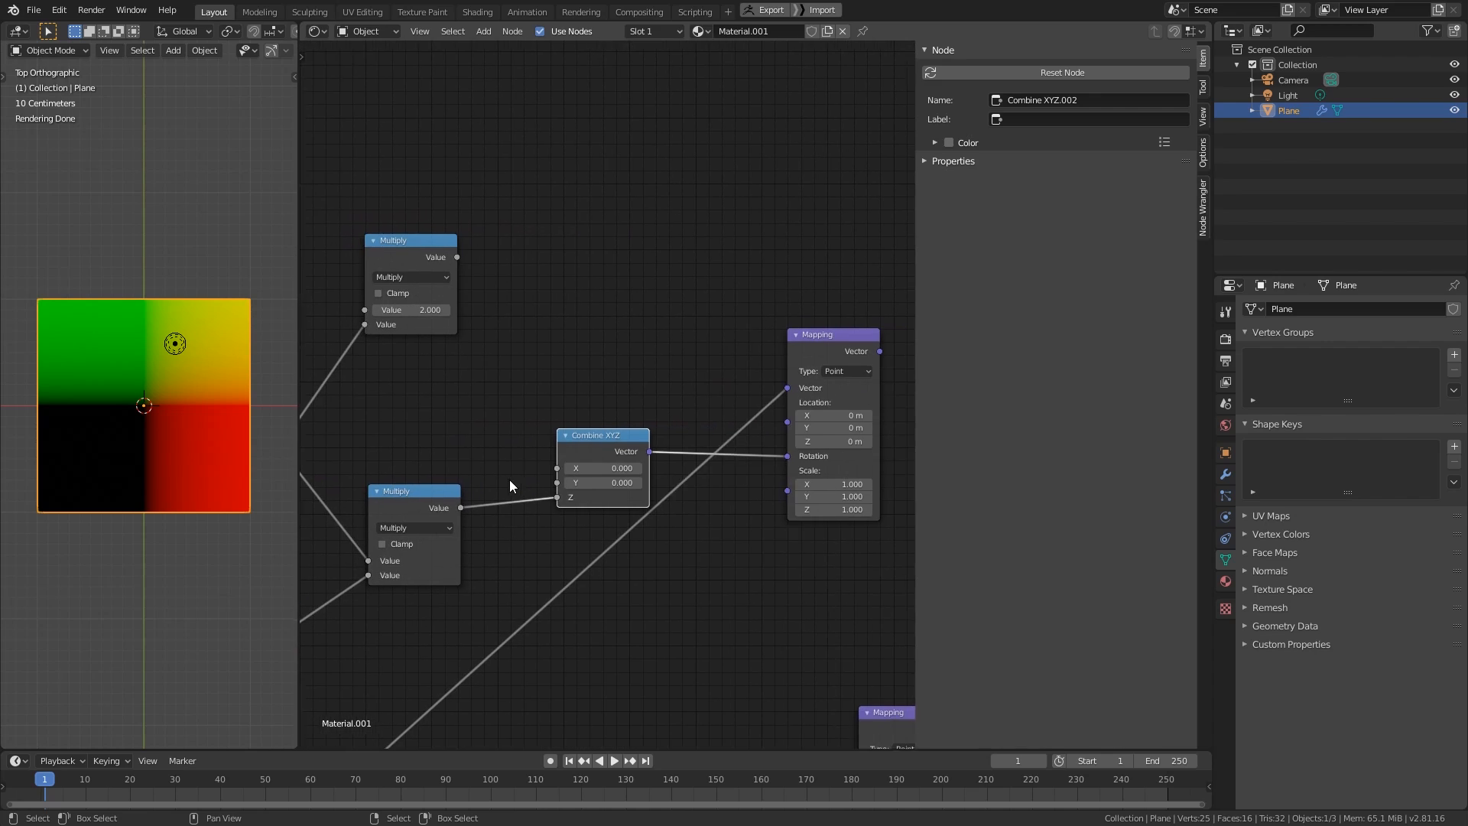
pyautogui.keyDown('ctrl'); pyautogui.keyDown('shift'); pyautogui.click(832, 356); pyautogui.keyUp('shift'); pyautogui.keyUp('ctrl')
pyautogui.moveTo(747, 433); pyautogui.dragTo(669, 432, button='middle')
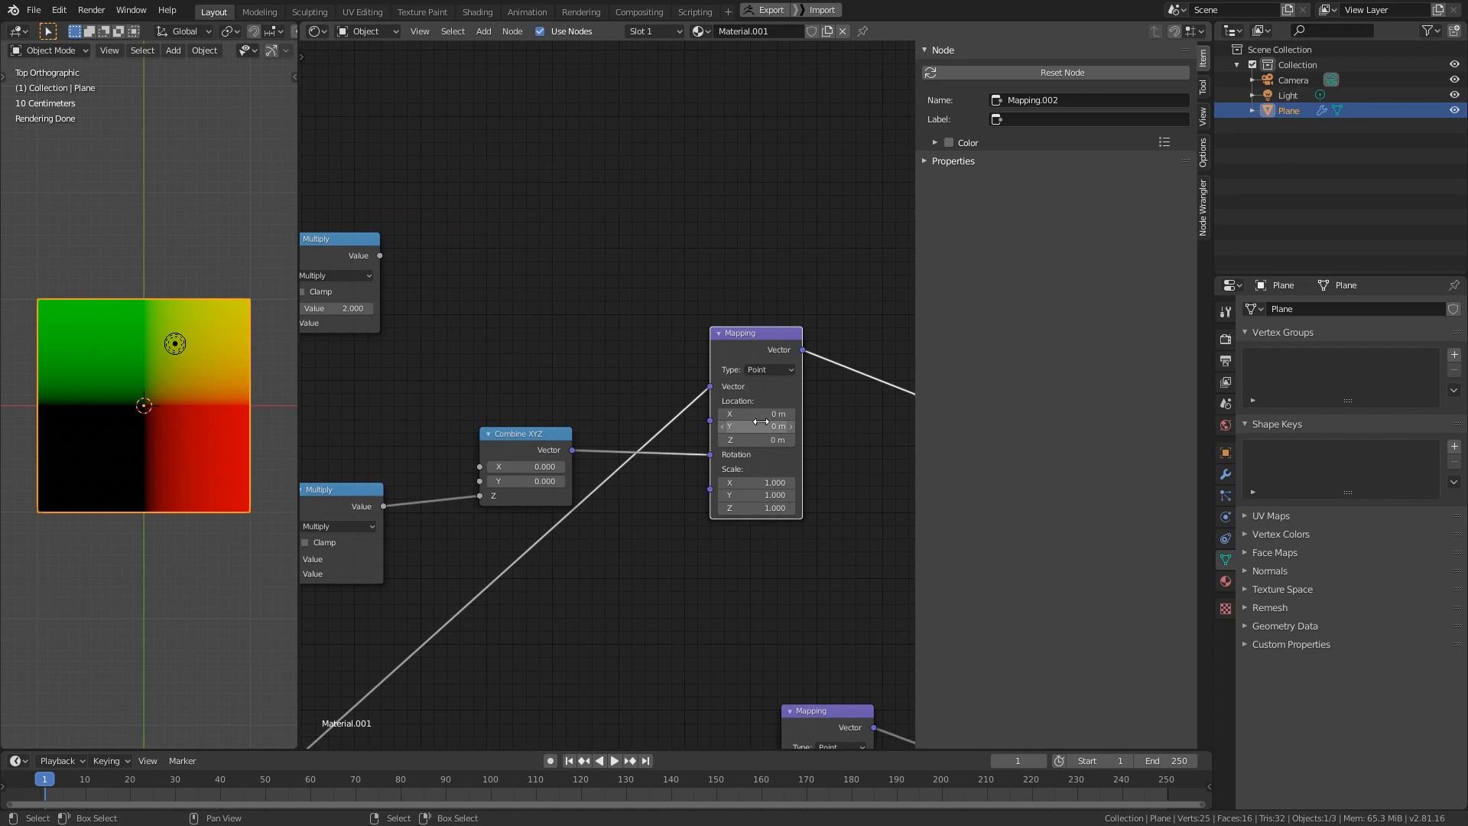
pyautogui.moveTo(328, 549); pyautogui.dragTo(577, 525, button='middle')
pyautogui.click(582, 501)
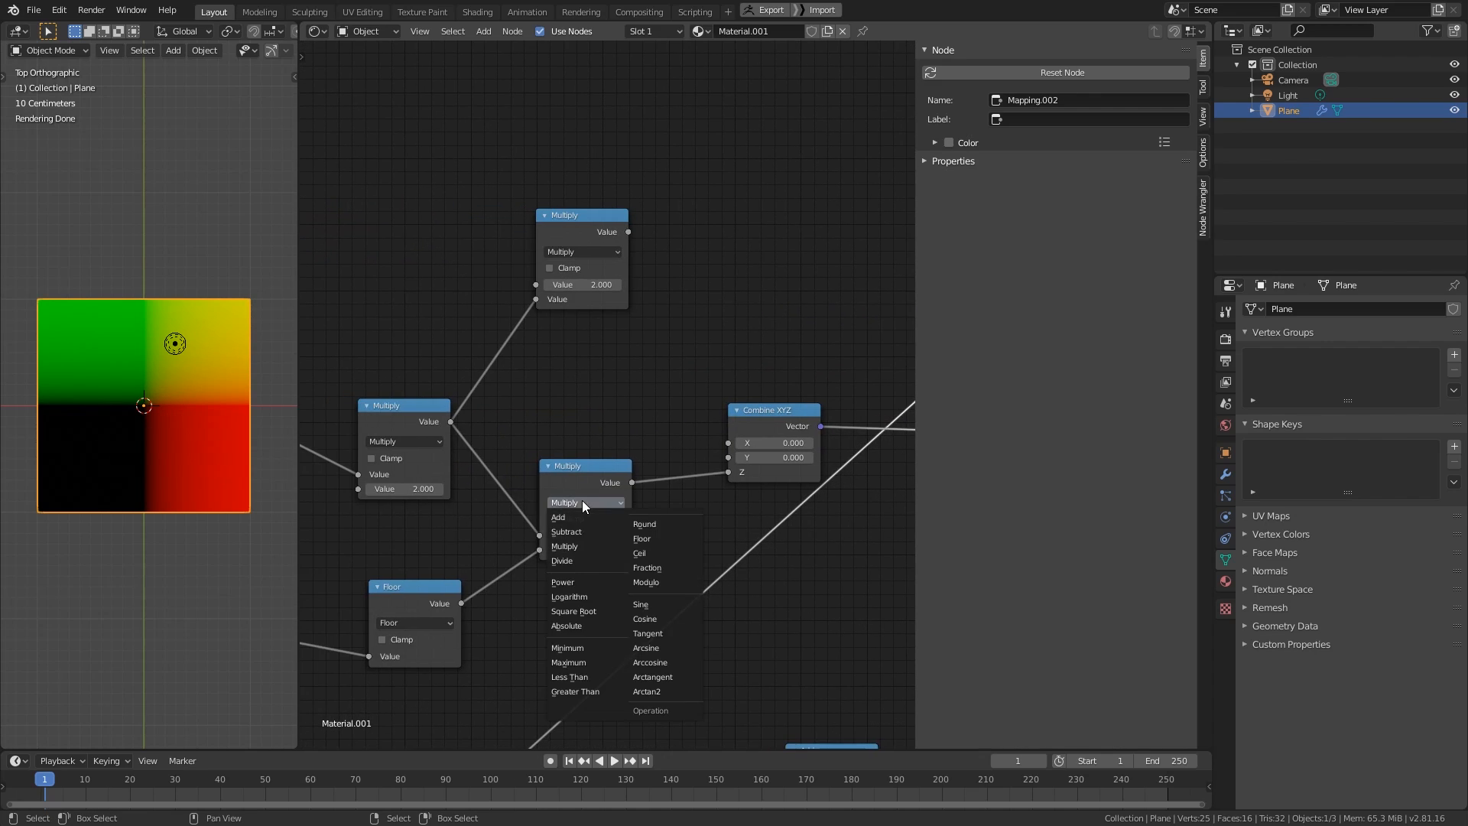
pyautogui.click(577, 559)
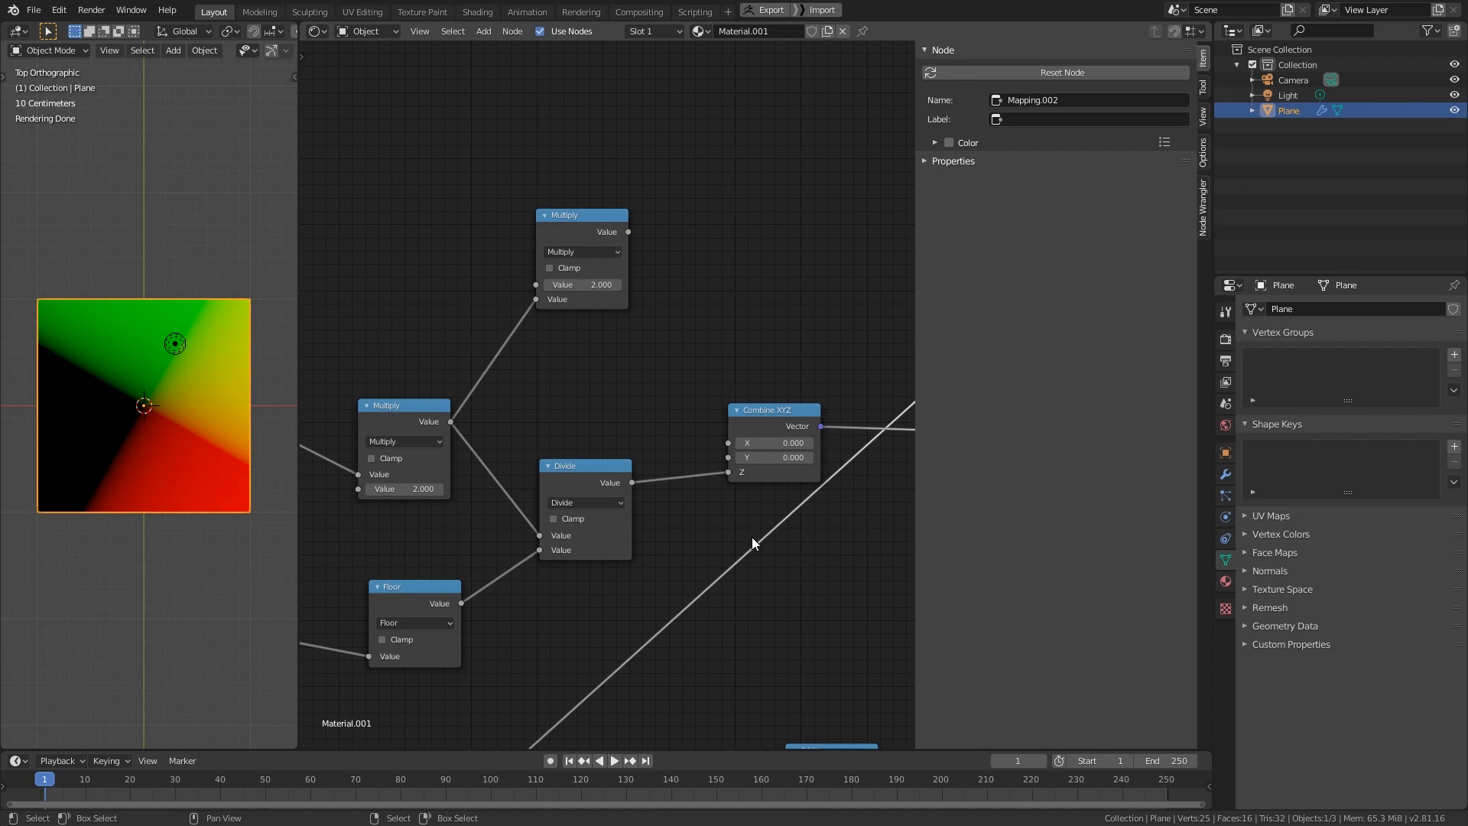
# - Set the Segment num node's value to 4
pyautogui.moveTo(751, 537); pyautogui.dragTo(608, 541, button='middle')
pyautogui.scroll(-1, 797, 522)
pyautogui.moveTo(797, 521); pyautogui.dragTo(699, 528, button='middle')
pyautogui.moveTo(474, 477); pyautogui.dragTo(633, 490, button='middle')
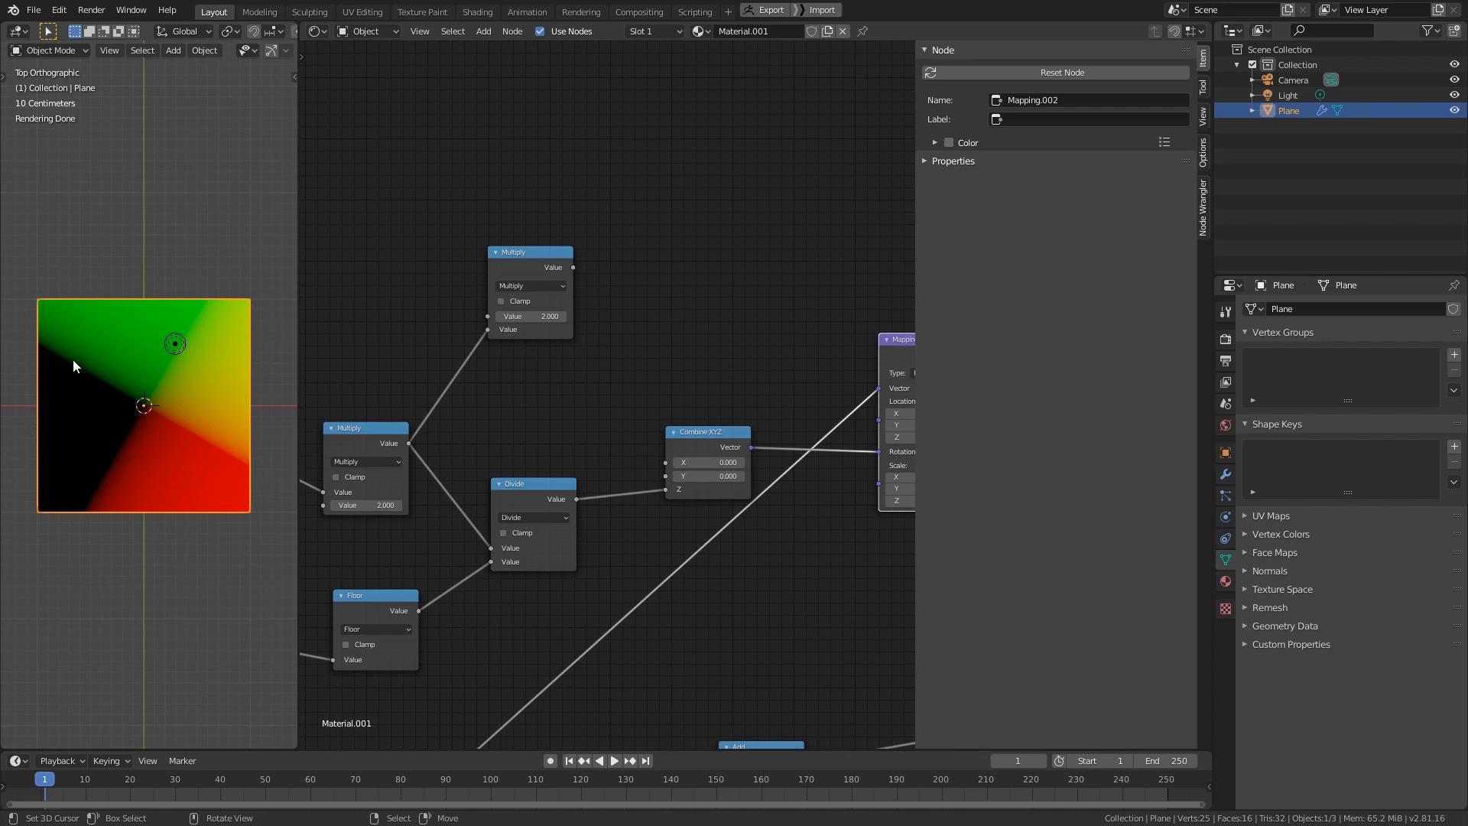
pyautogui.moveTo(321, 527); pyautogui.dragTo(686, 446, button='middle')
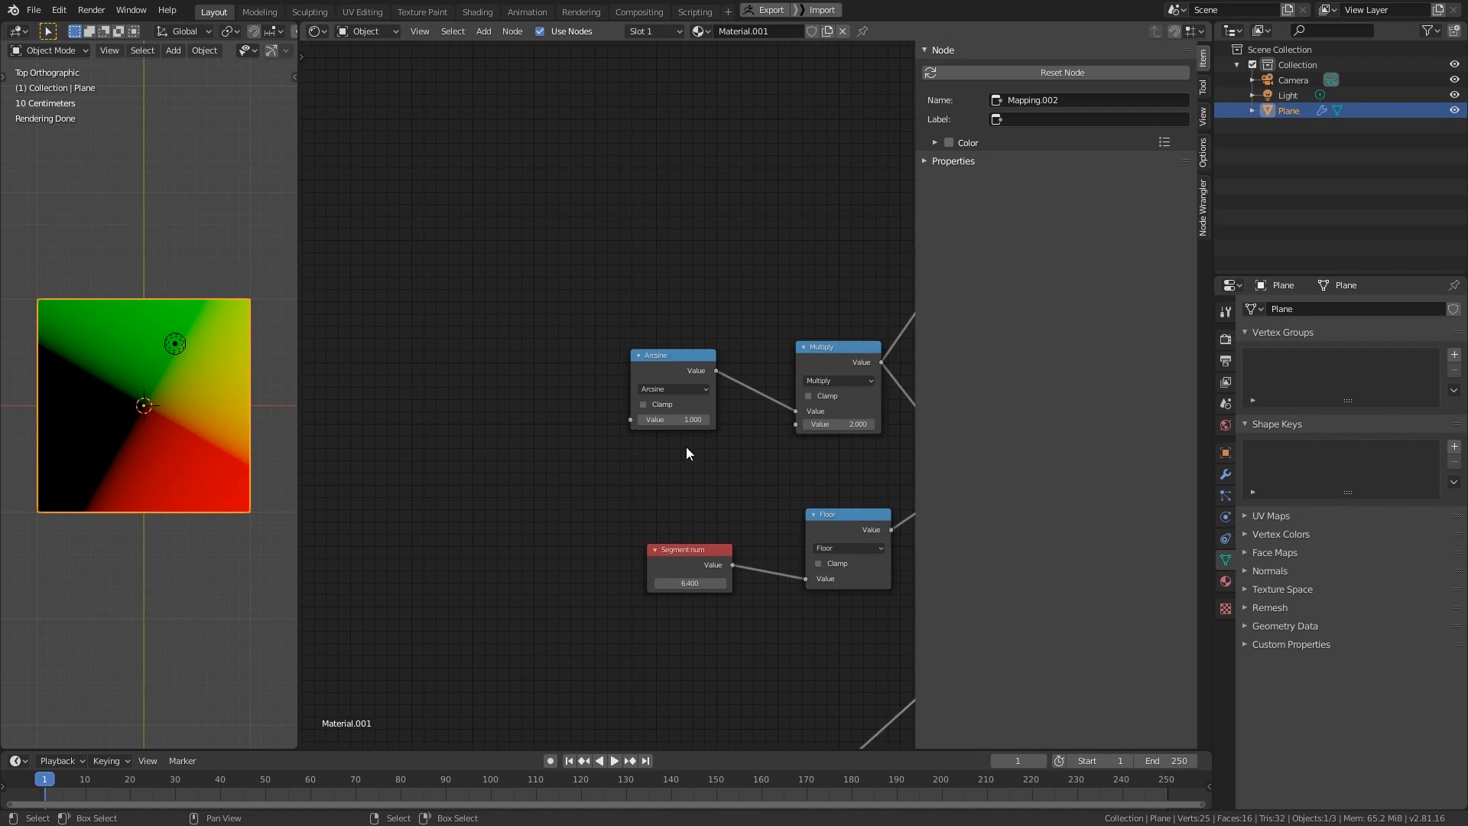
pyautogui.click(682, 589)
pyautogui.click(685, 584)
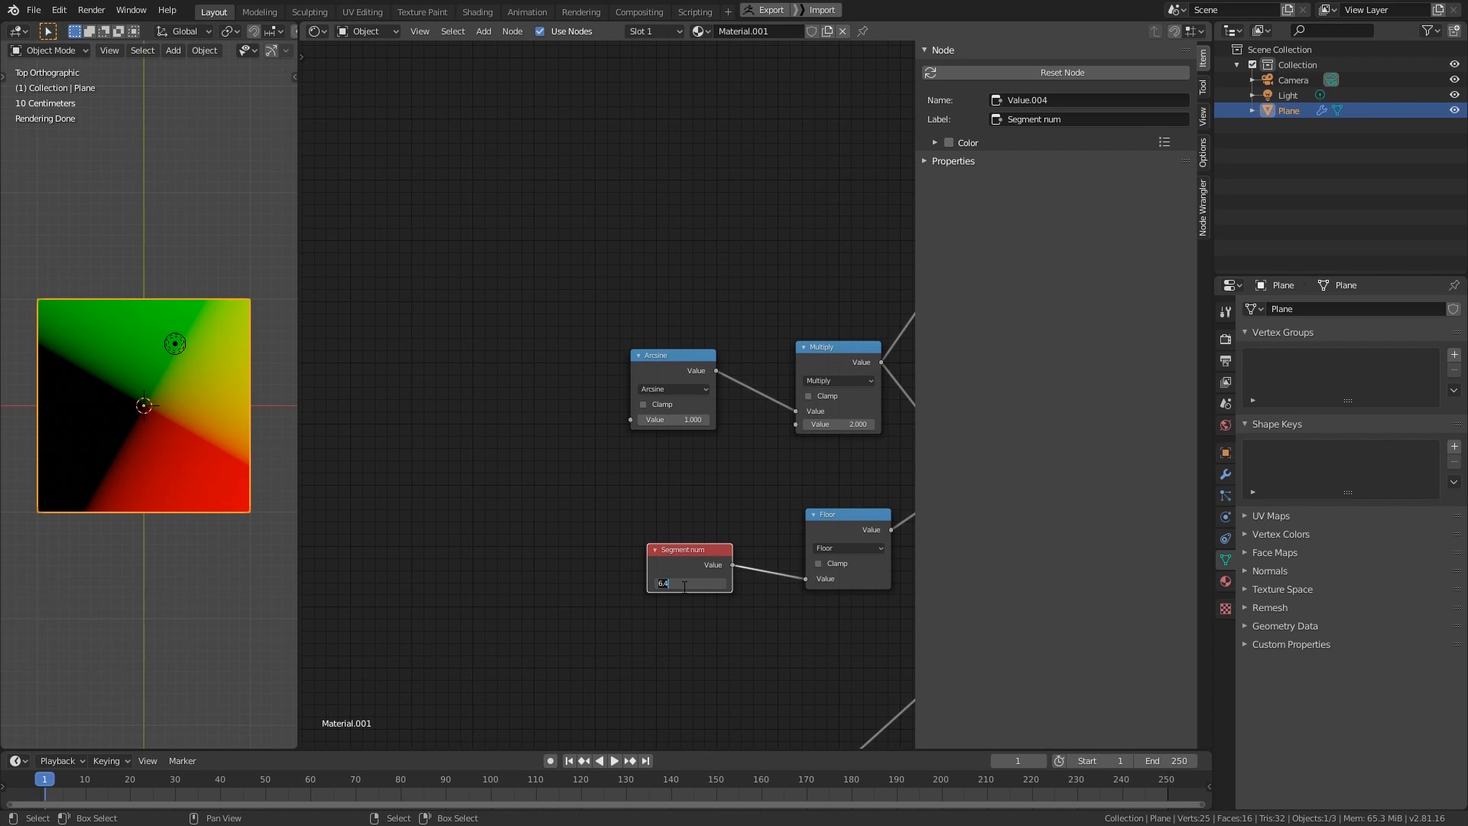
pyautogui.write('4')
pyautogui.press('Return')
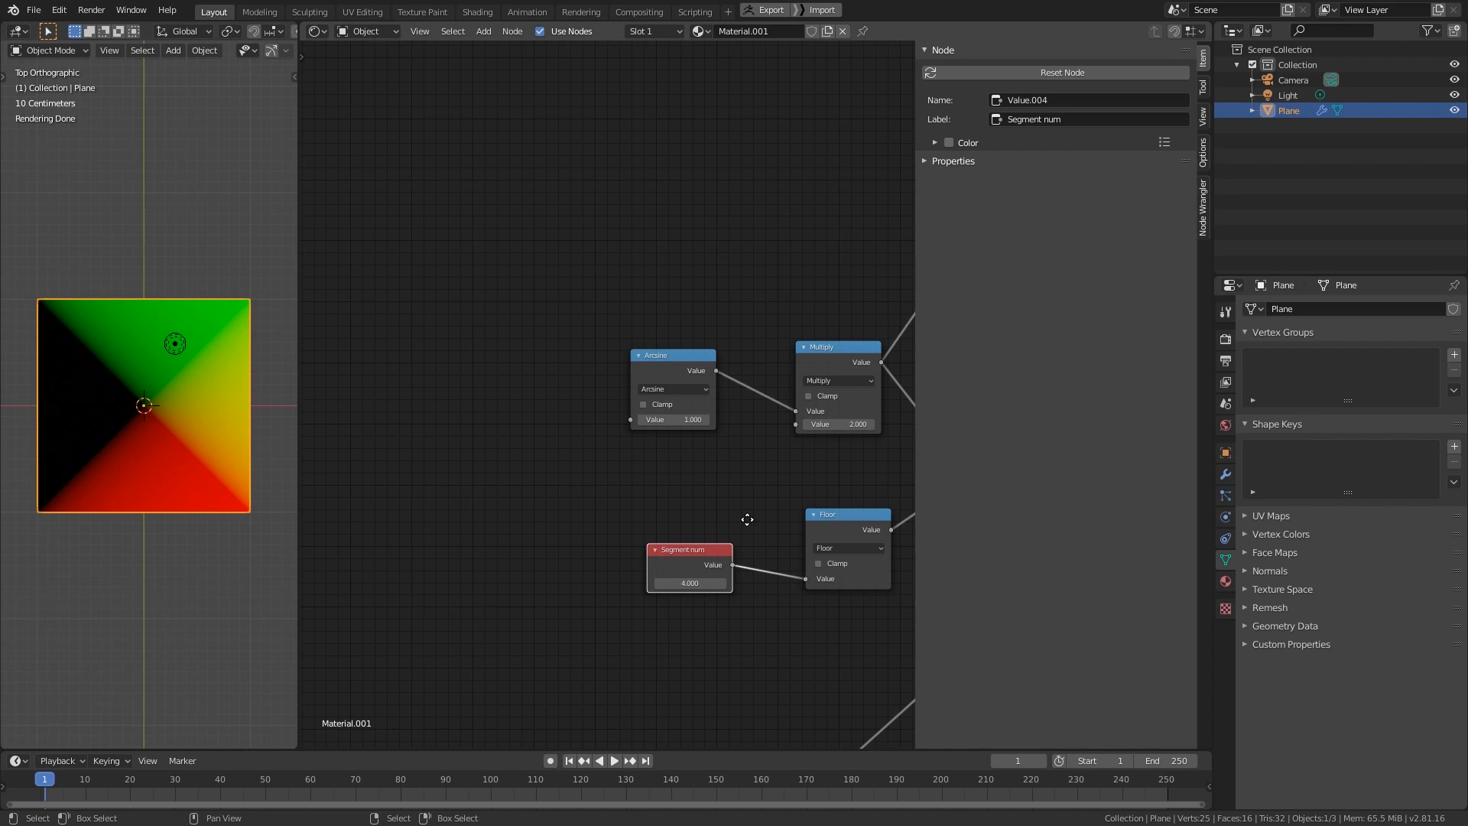
pyautogui.moveTo(700, 602); pyautogui.dragTo(594, 576, button='middle')
pyautogui.moveTo(581, 558); pyautogui.dragTo(581, 557)
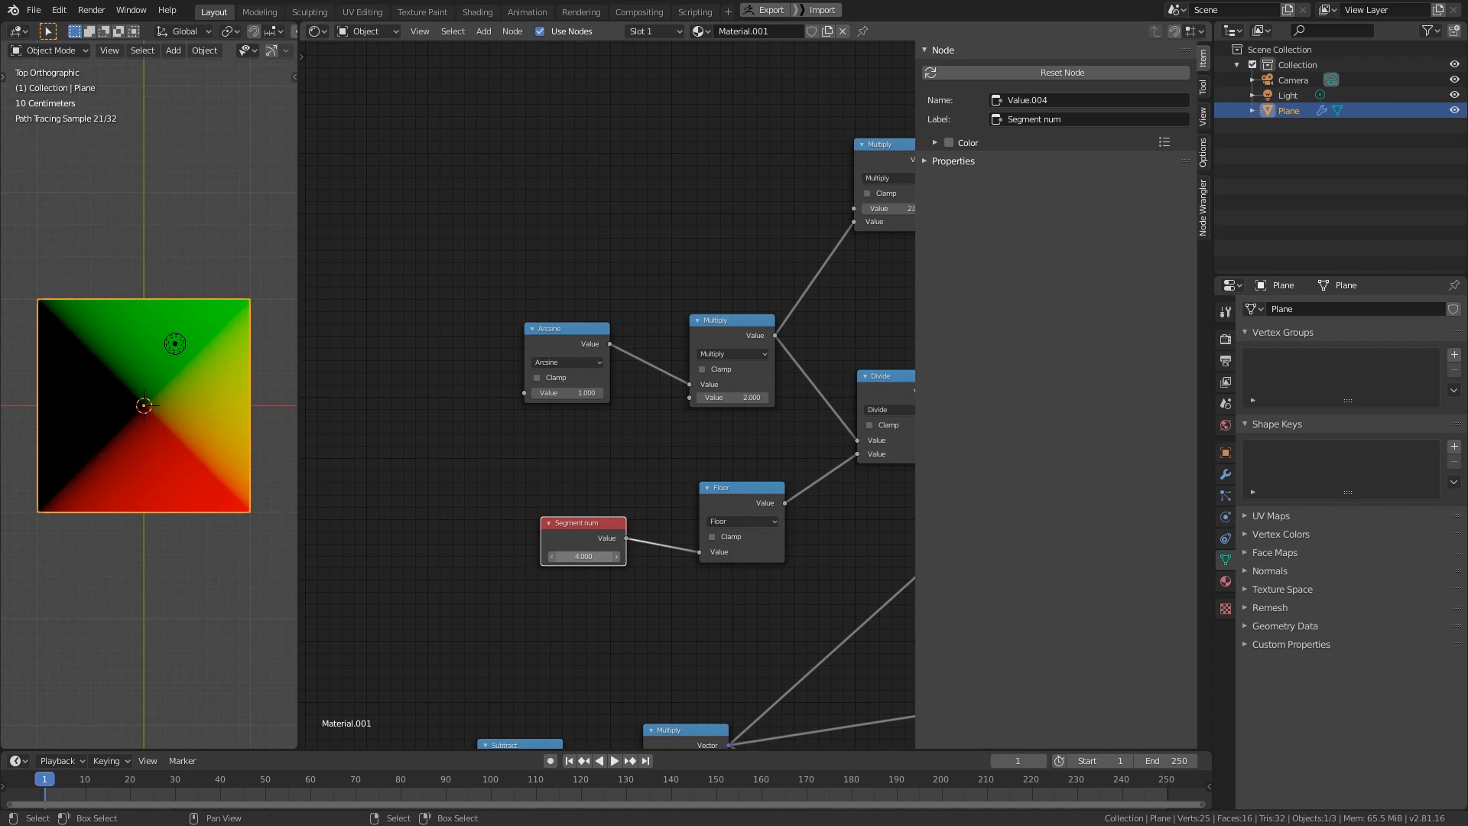
# - Set the Segment num node's value to 8
pyautogui.click(581, 557)
pyautogui.write('8')
pyautogui.press('Return')
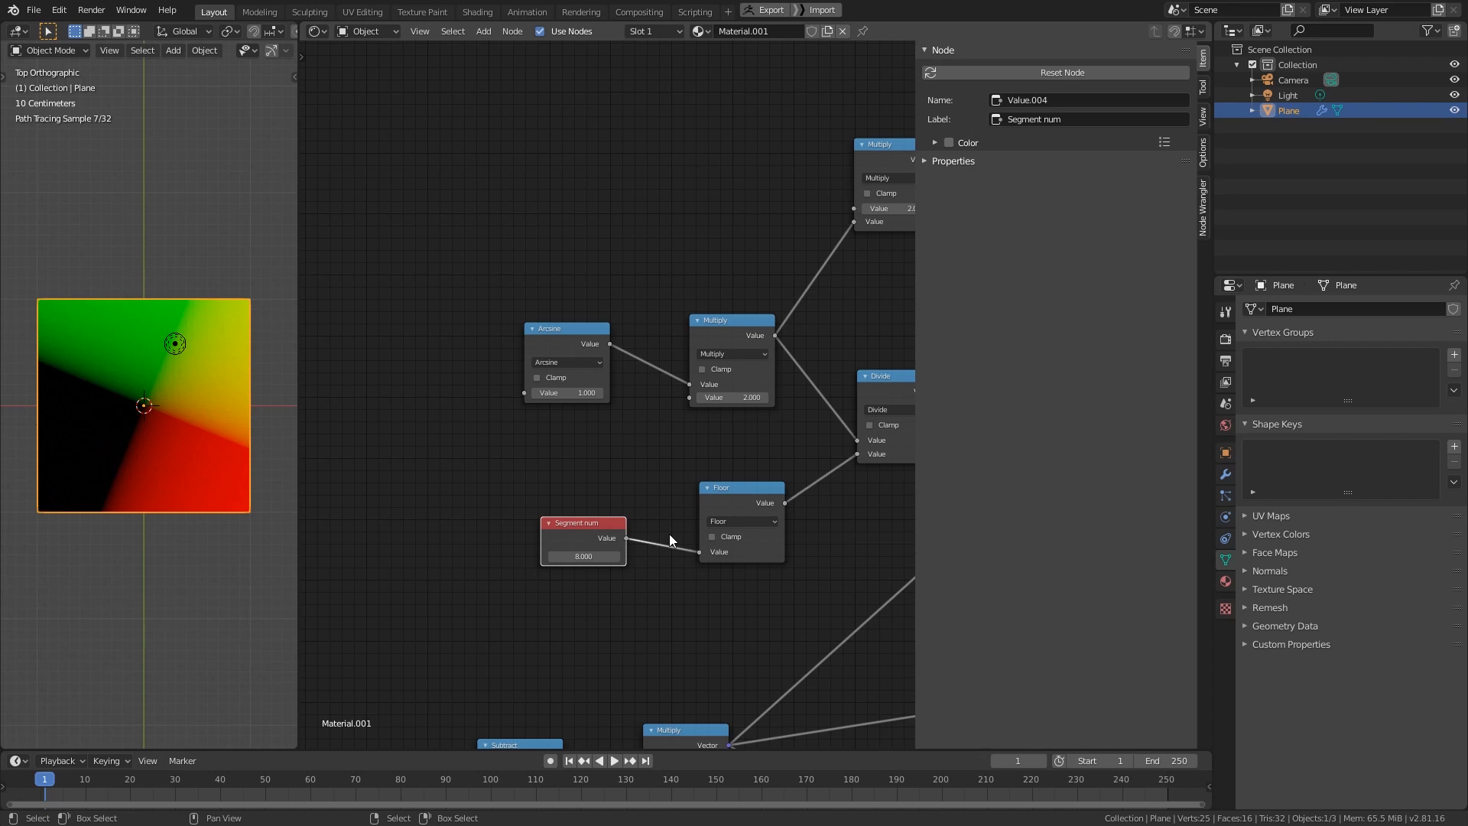
# - Add a Gradient Texture node on the output link of the Mapping node rotated by Combine XYZ
pyautogui.scroll(-3, 645, 531)
pyautogui.moveTo(620, 471); pyautogui.dragTo(507, 475, button='middle')
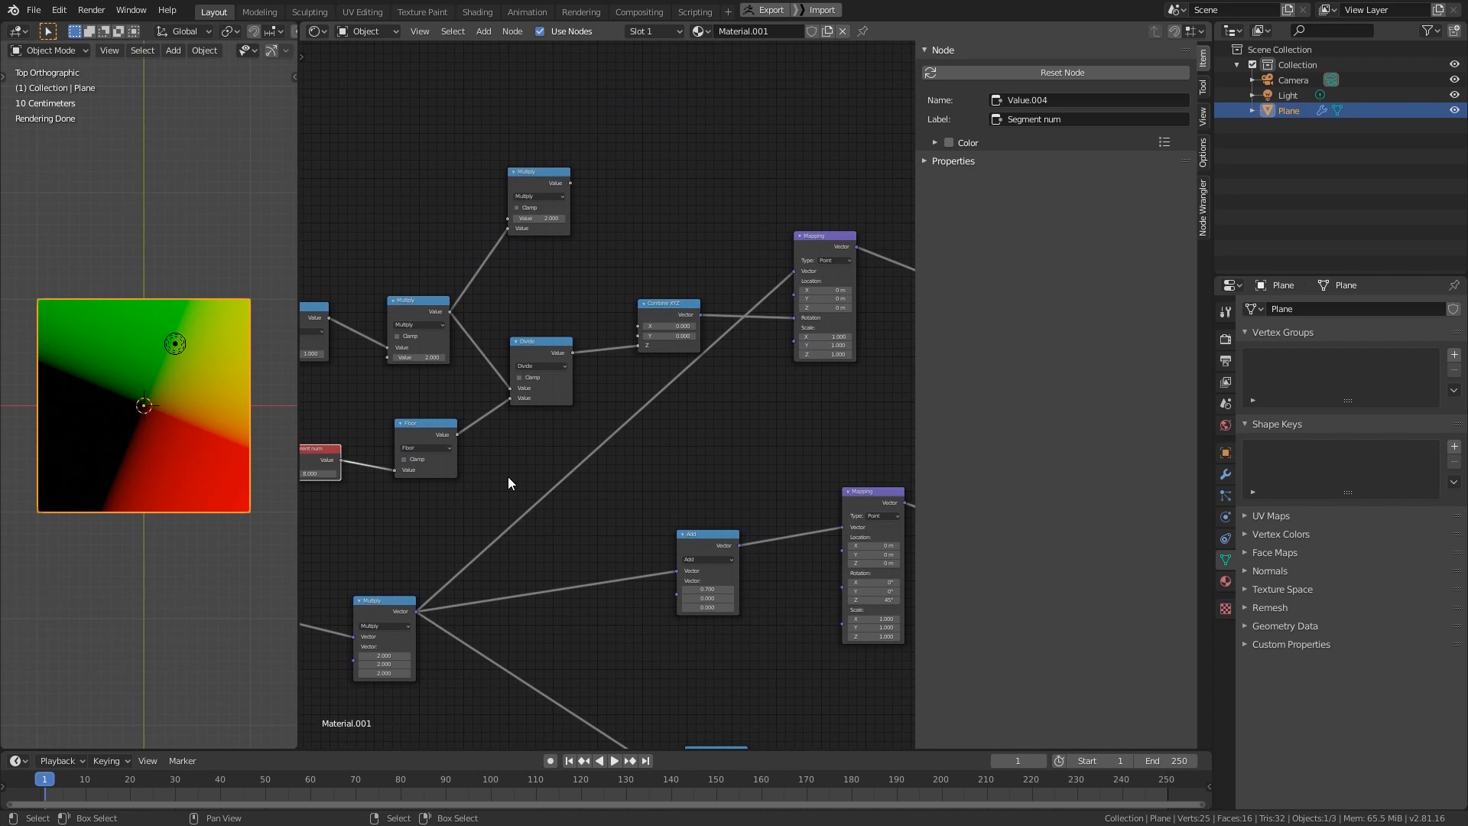
pyautogui.moveTo(678, 403); pyautogui.dragTo(583, 527, button='middle')
pyautogui.scroll(1, 724, 420)
pyautogui.moveTo(724, 420); pyautogui.dragTo(661, 436, button='middle')
pyautogui.click(673, 384)
pyautogui.moveTo(673, 384); pyautogui.dragTo(677, 405)
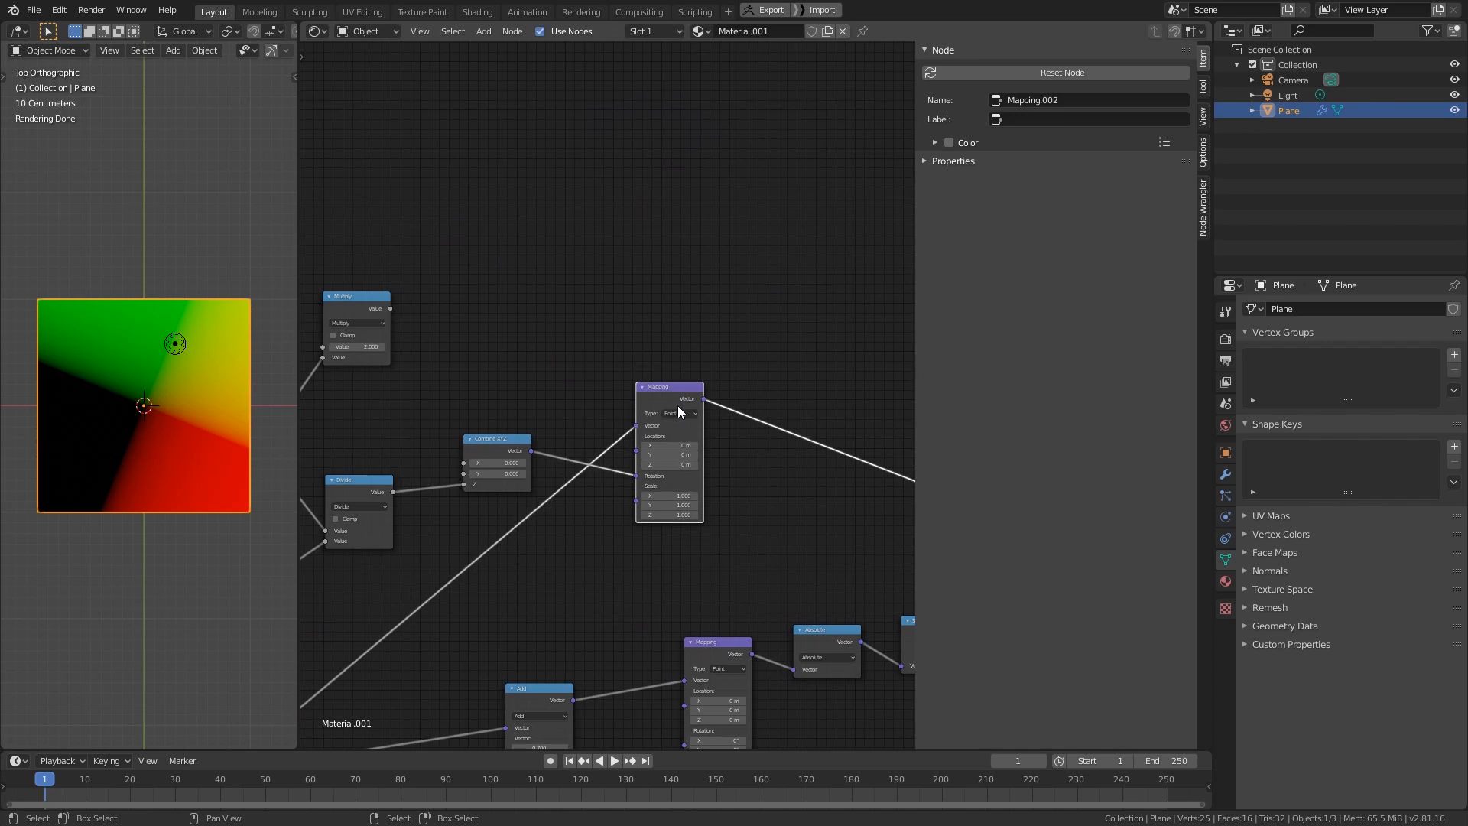
pyautogui.moveTo(815, 385); pyautogui.dragTo(628, 377, button='middle')
pyautogui.hotkey('shift', 'a')
pyautogui.moveTo(692, 289)
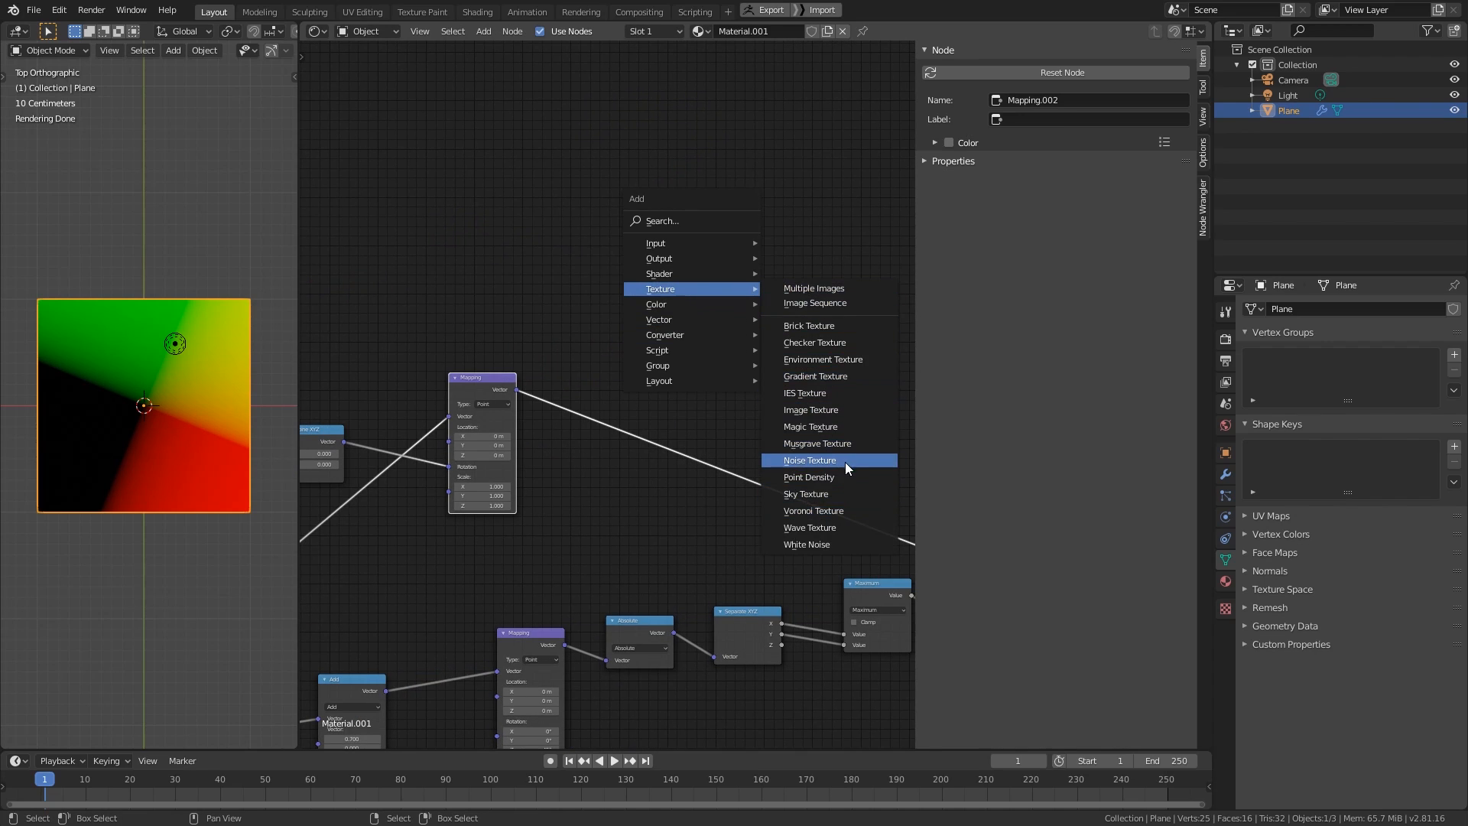
pyautogui.click(823, 376)
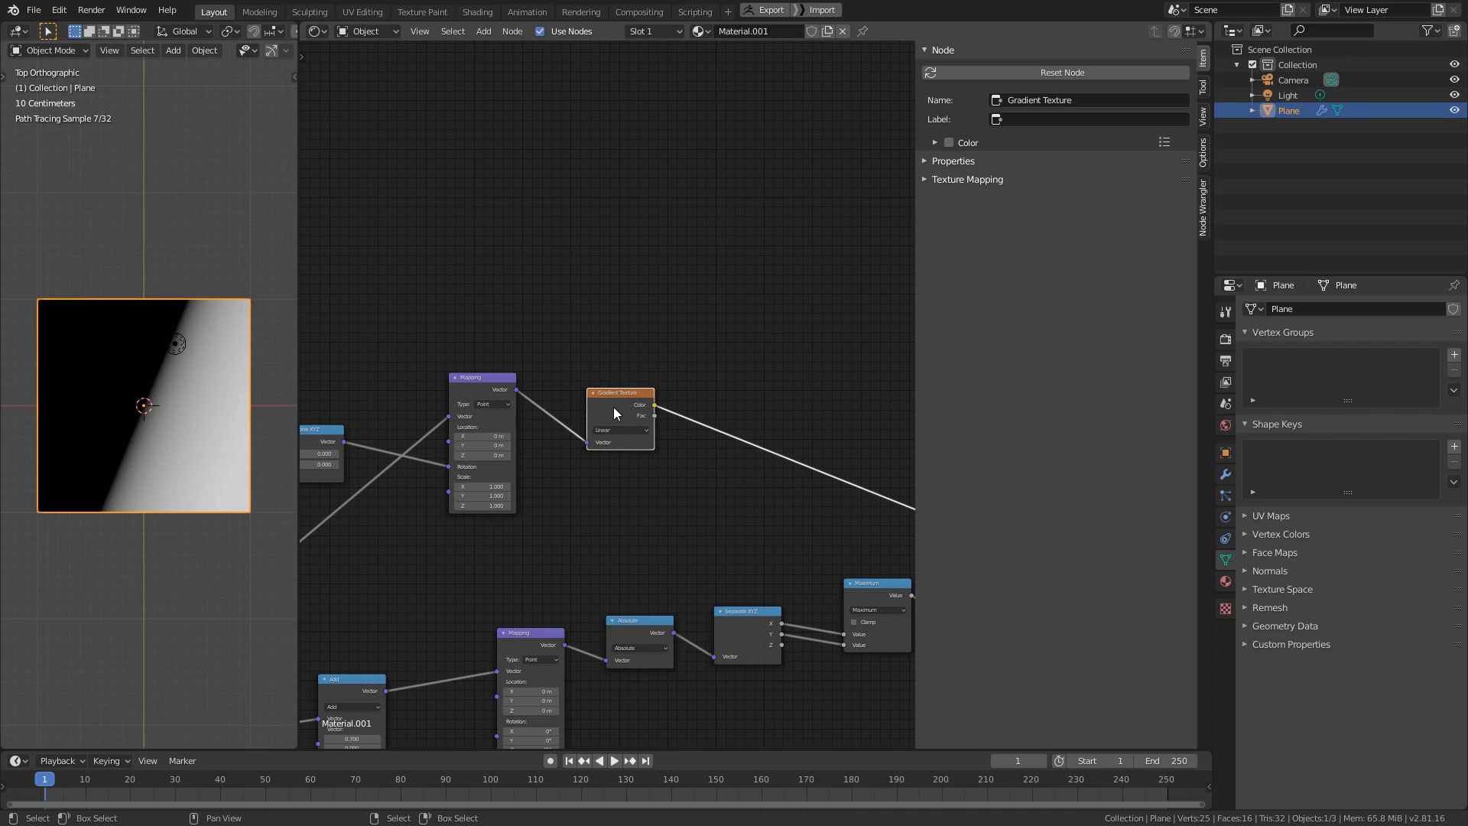
pyautogui.click(637, 336)
# - Set the Gradient Texture node's type to Radial
pyautogui.scroll(2, 640, 354)
pyautogui.click(640, 355)
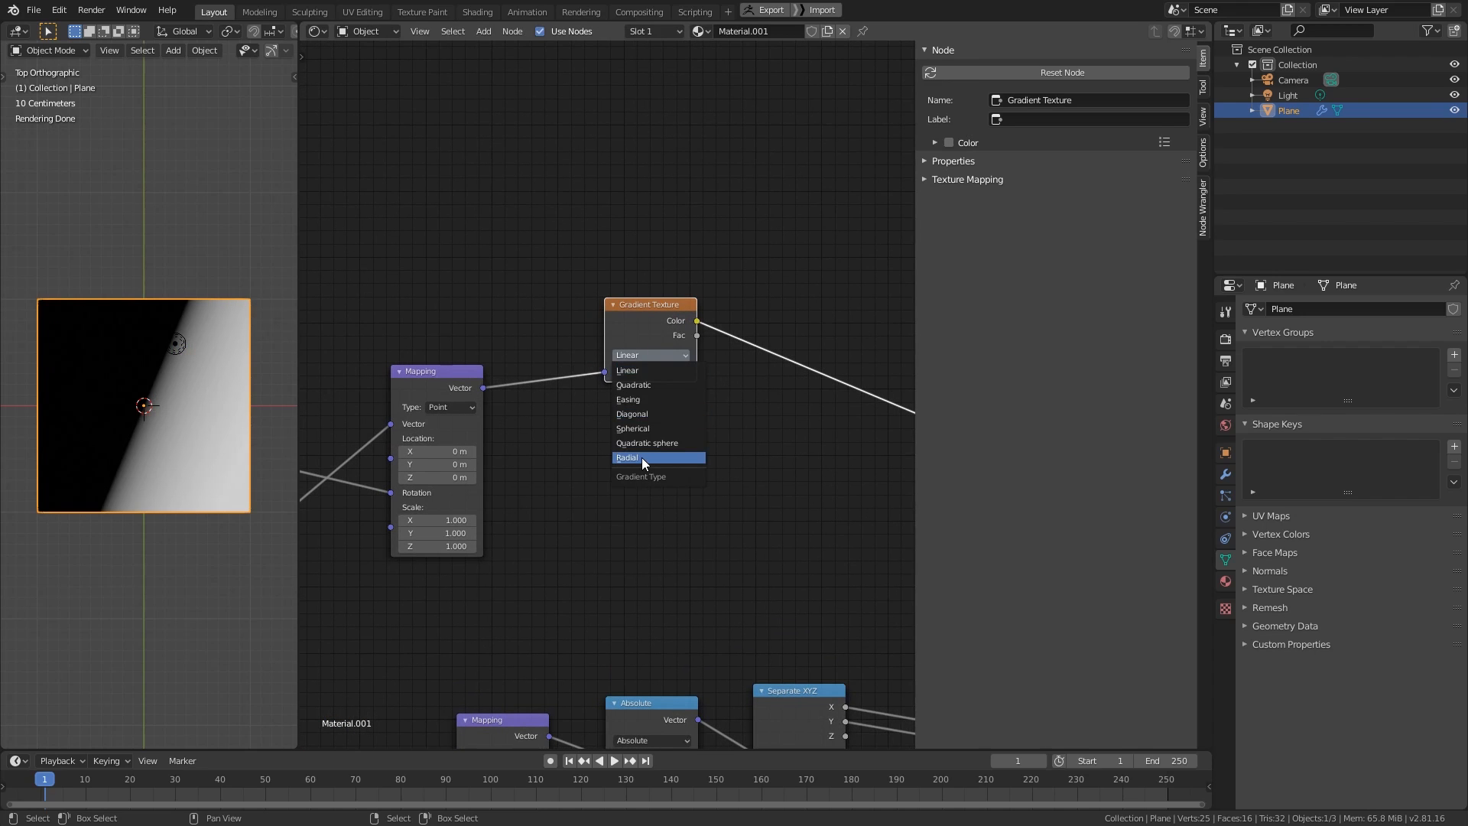
pyautogui.click(641, 457)
pyautogui.scroll(1, 131, 416)
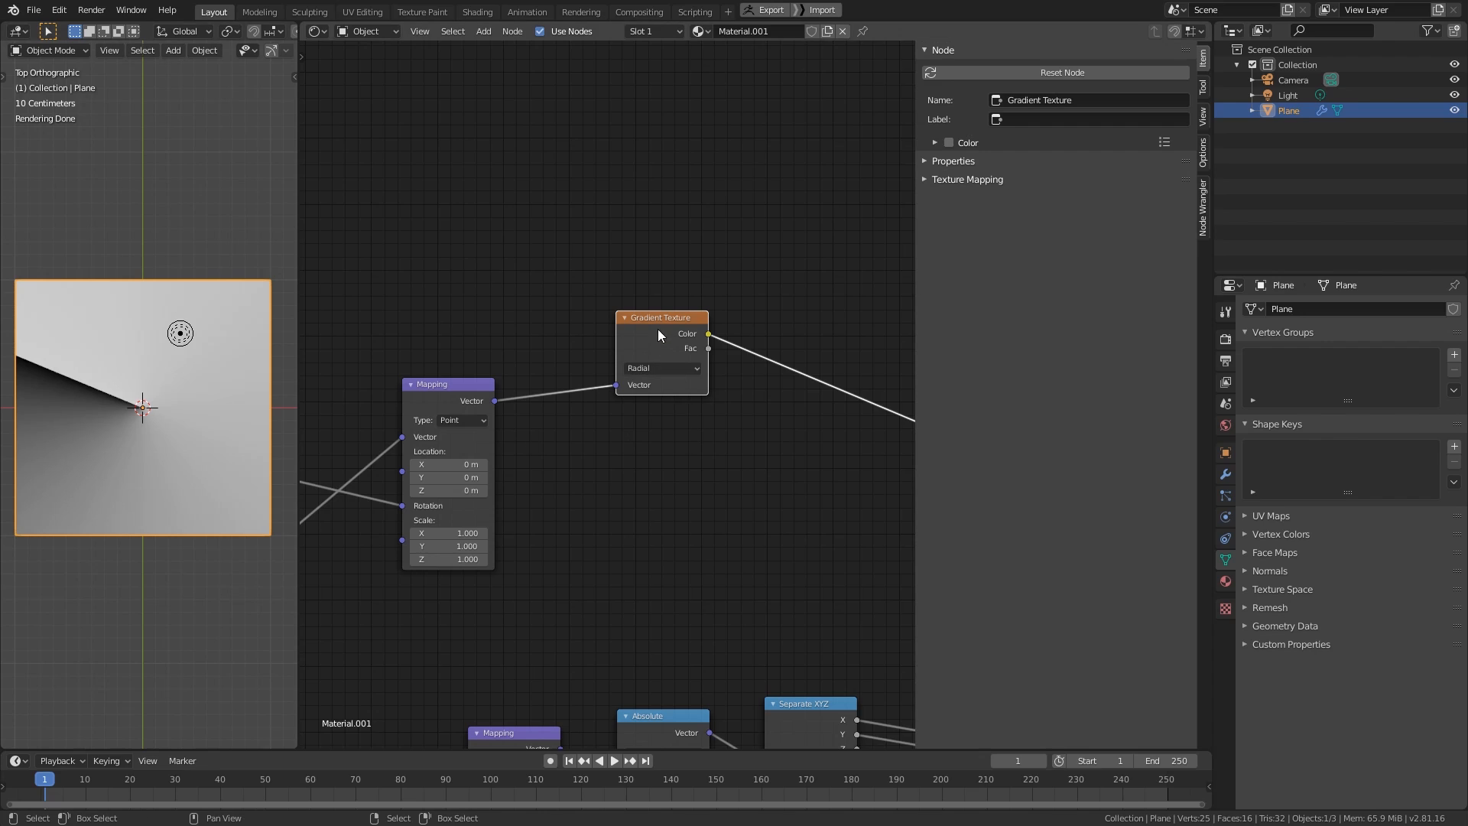
# - Reposition the Mapping and Gradient Texture nodes closer together beside the Combine XYZ node
pyautogui.moveTo(657, 329); pyautogui.dragTo(609, 357)
pyautogui.scroll(-2, 688, 428)
pyautogui.moveTo(696, 436); pyautogui.dragTo(689, 446)
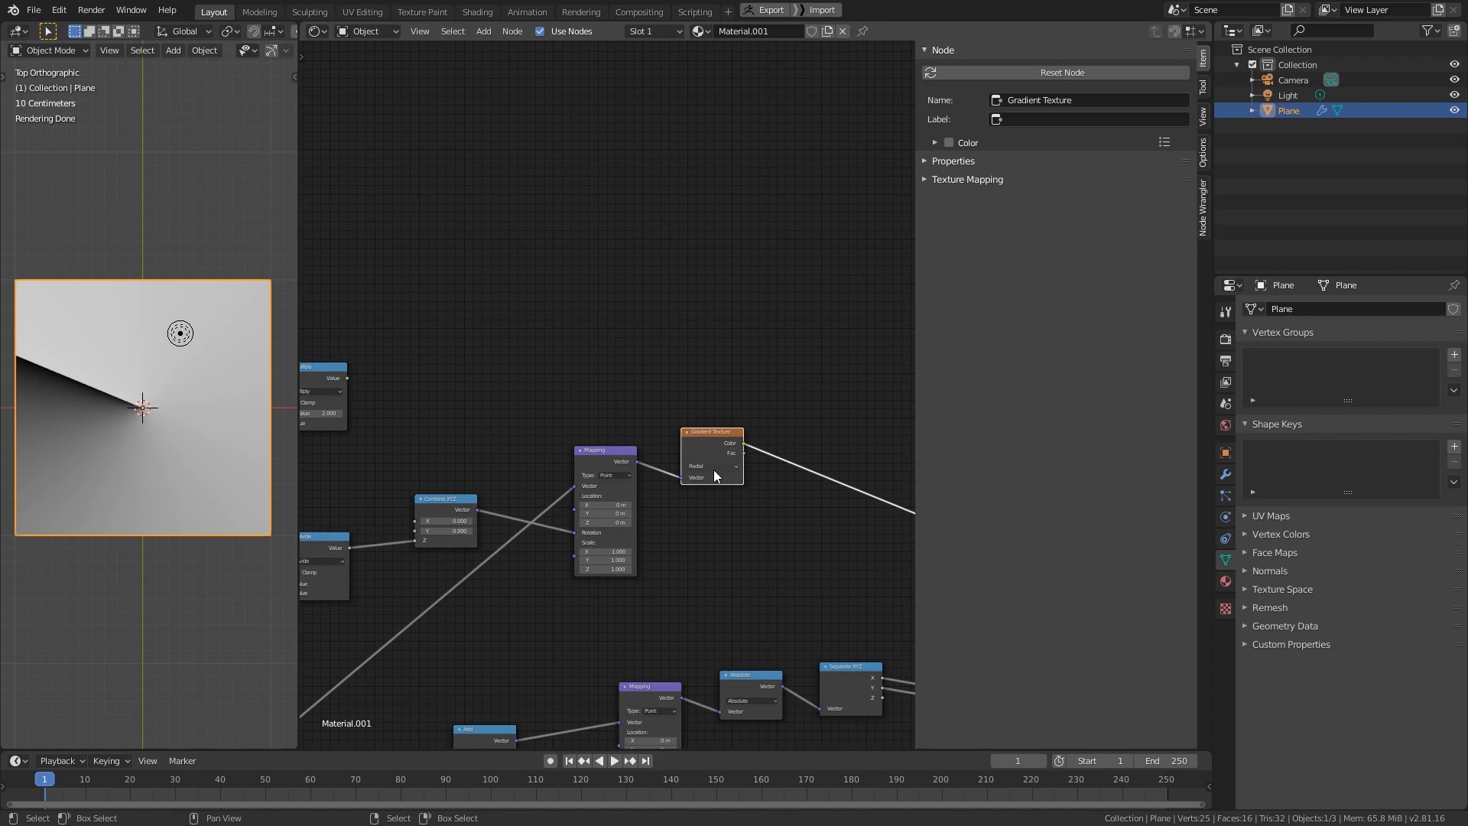
pyautogui.moveTo(713, 469); pyautogui.dragTo(646, 464, button='middle')
pyautogui.moveTo(526, 440); pyautogui.dragTo(507, 418)
pyautogui.moveTo(651, 436); pyautogui.dragTo(617, 431)
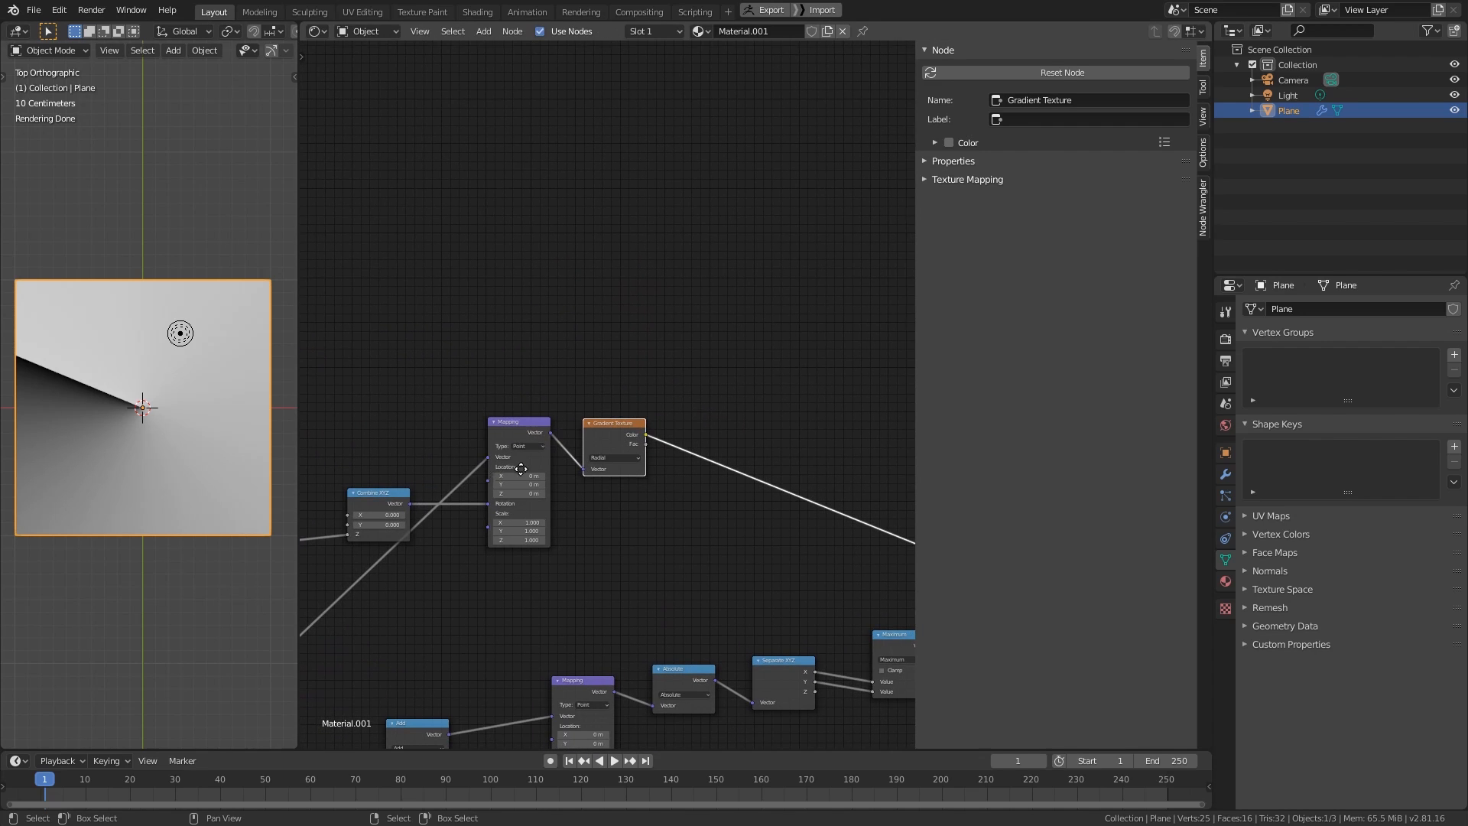
pyautogui.scroll(-2, 489, 482)
# - Insert a Math node after the Gradient Texture's Color output and set its operation to Multiply
pyautogui.moveTo(319, 547); pyautogui.dragTo(604, 503, button='middle')
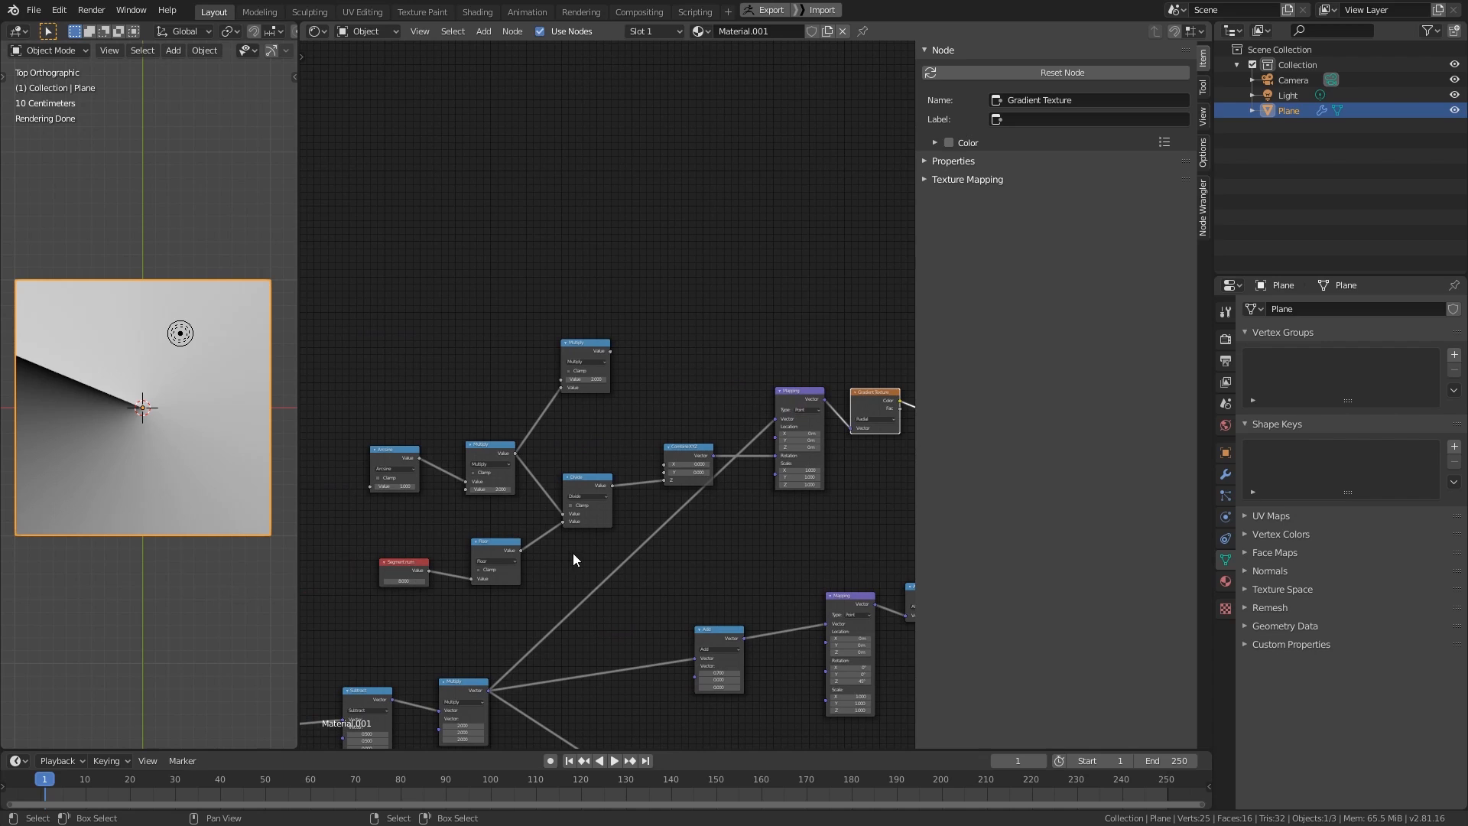
pyautogui.moveTo(823, 558); pyautogui.dragTo(575, 558, button='middle')
pyautogui.scroll(3, 688, 491)
pyautogui.moveTo(654, 506); pyautogui.dragTo(586, 540, button='middle')
pyautogui.scroll(2, 584, 541)
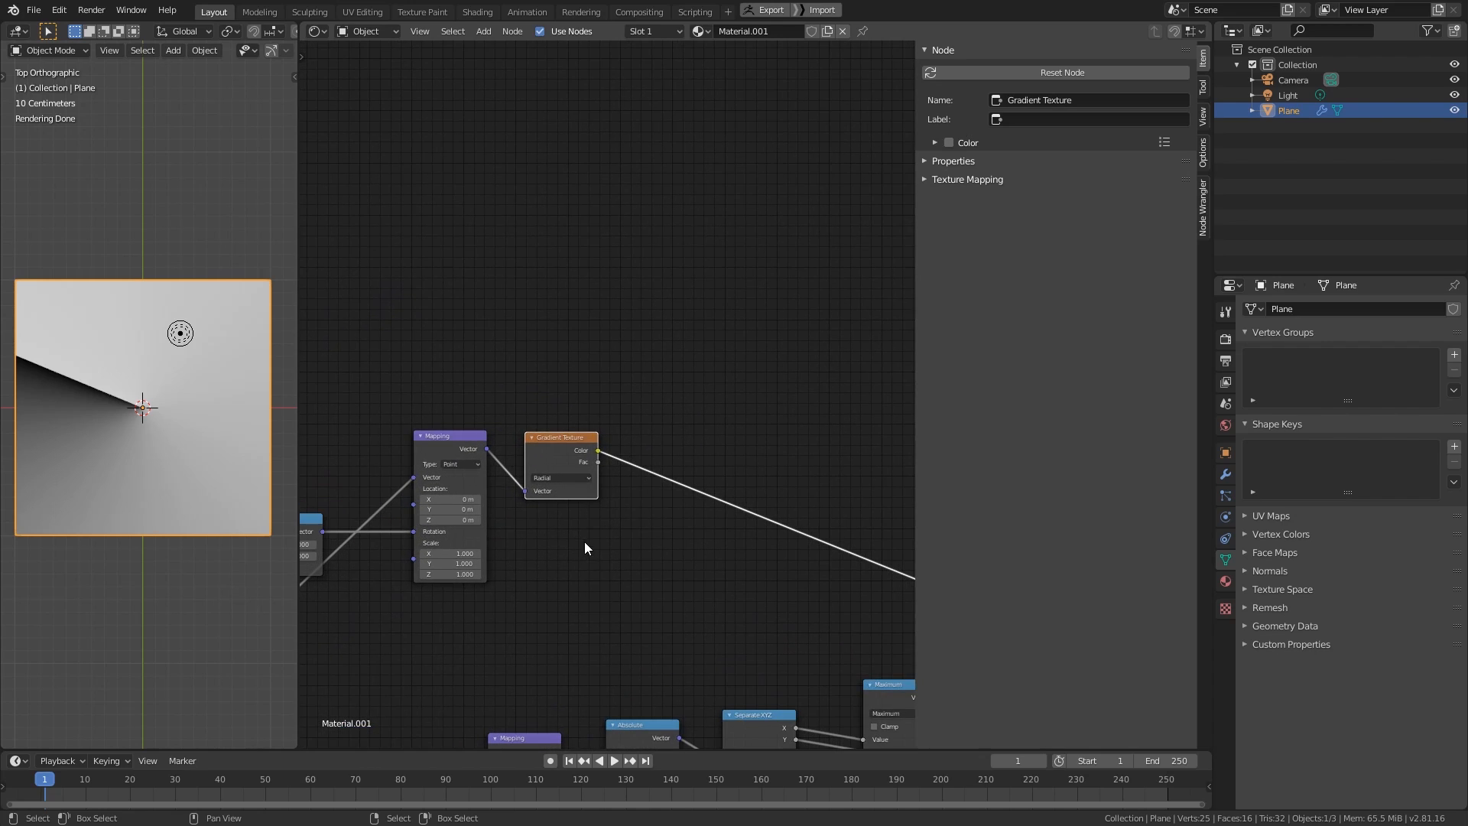
pyautogui.moveTo(533, 449); pyautogui.dragTo(479, 445, button='middle')
pyautogui.hotkey('shift', 'a')
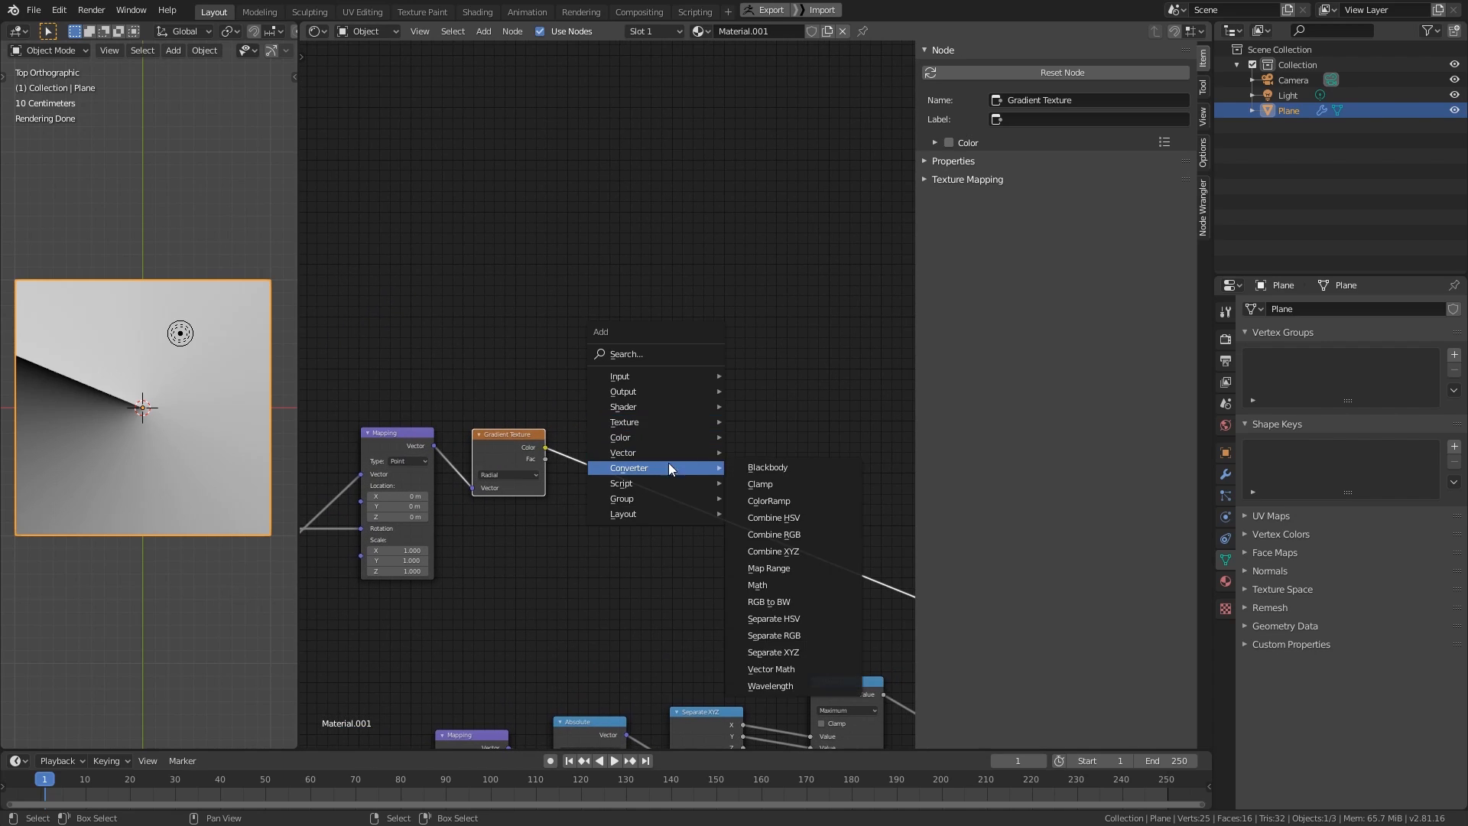
pyautogui.click(786, 585)
pyautogui.click(633, 423)
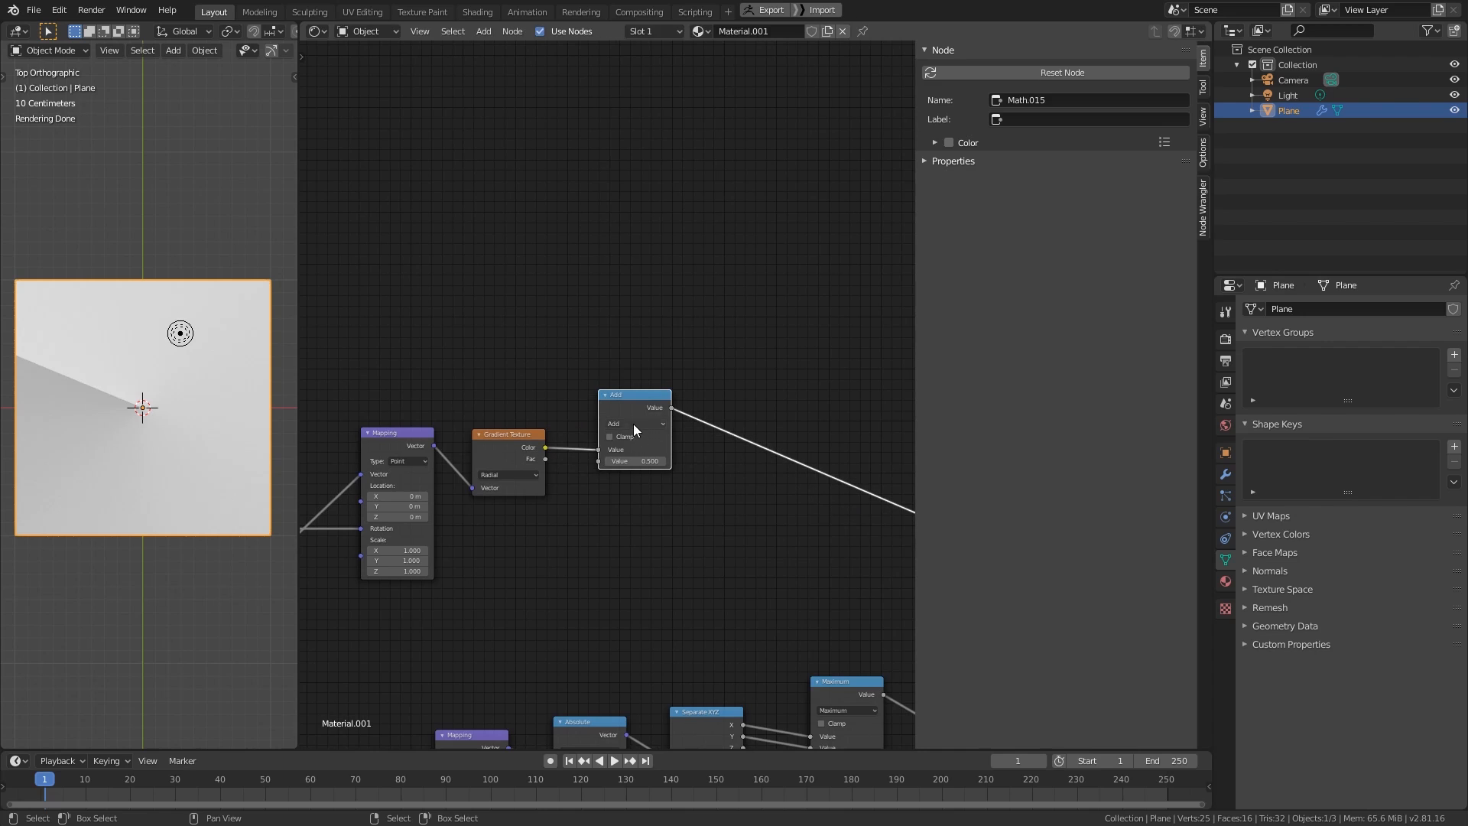
pyautogui.click(635, 423)
pyautogui.click(633, 458)
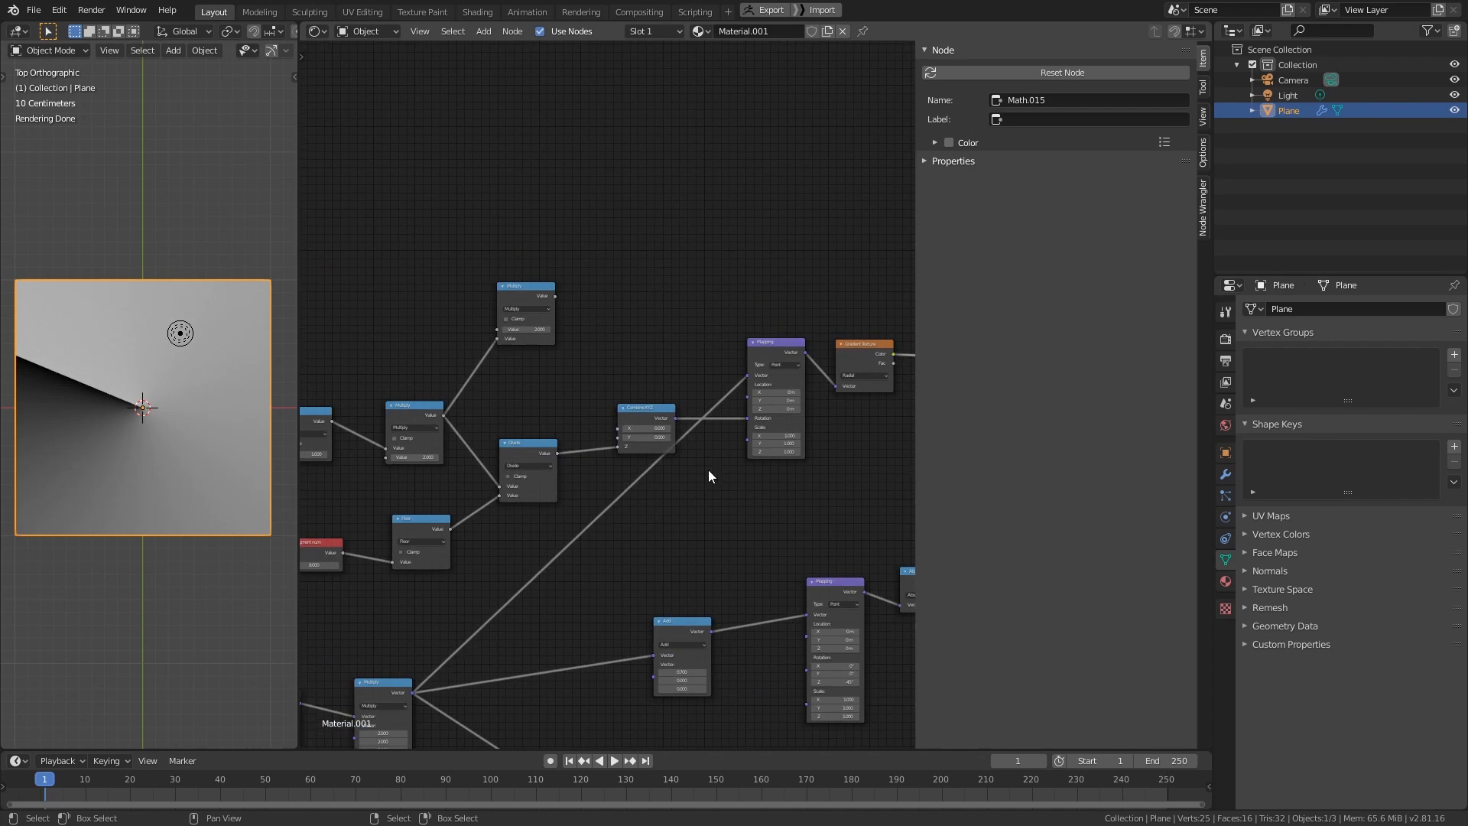
# - Connect the output of the Floor node fed by Segment num to the new Multiply node's second Value input
pyautogui.scroll(-3, 555, 487)
pyautogui.moveTo(797, 488); pyautogui.dragTo(447, 486, button='middle')
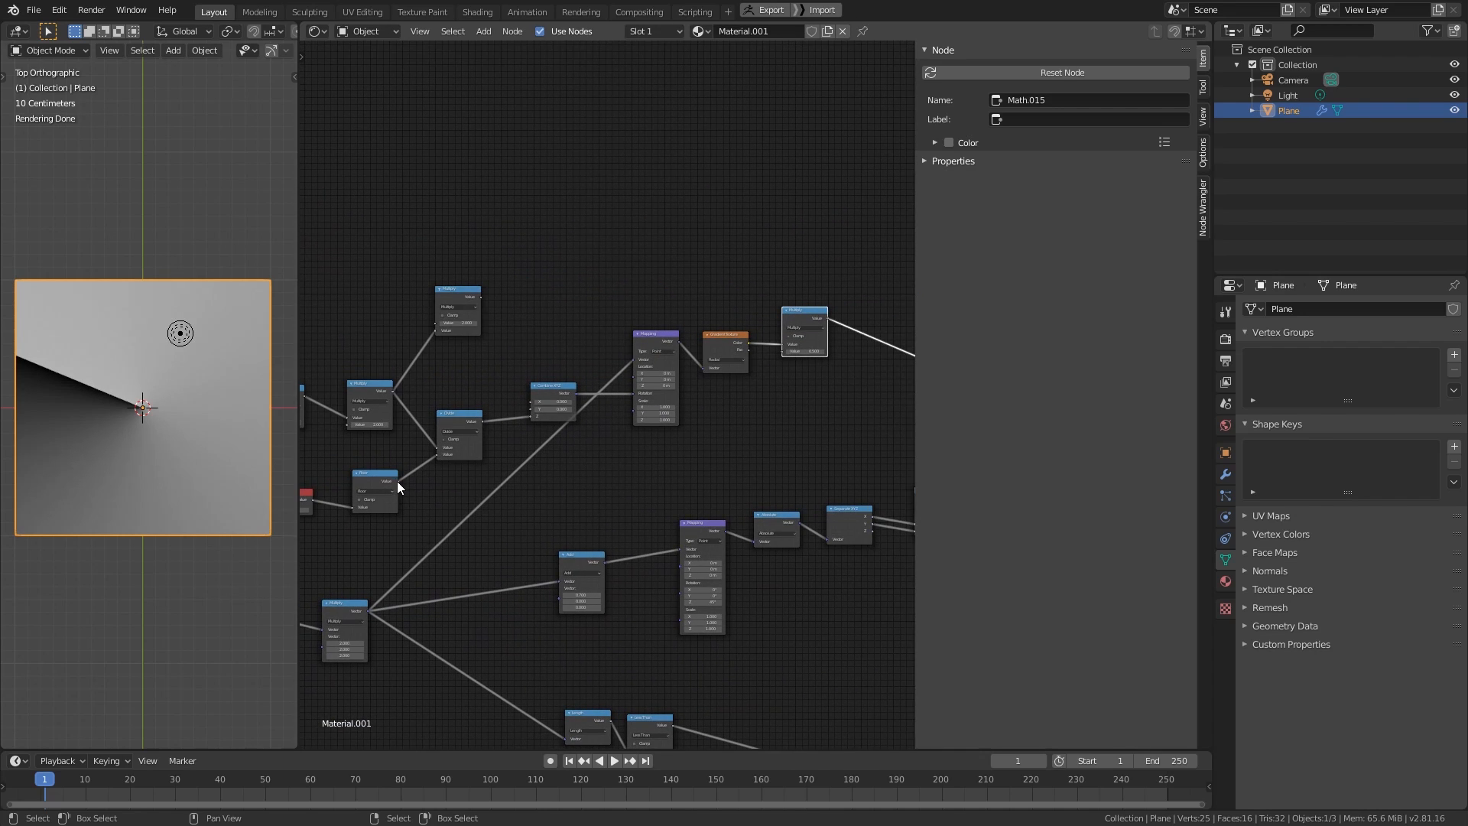
pyautogui.moveTo(397, 480); pyautogui.dragTo(790, 352)
pyautogui.scroll(3, 648, 436)
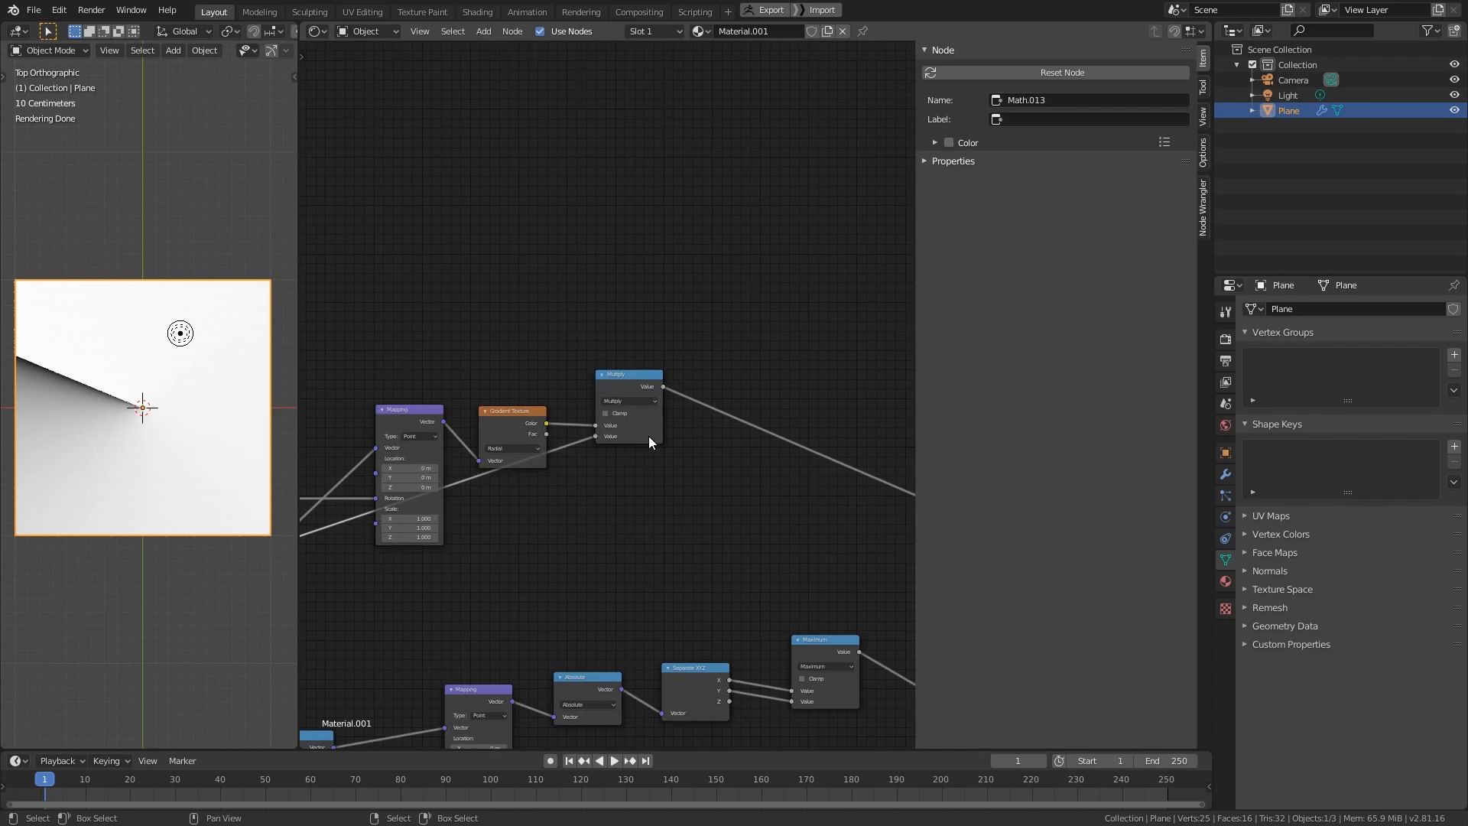
# - Add a reroute point on the link from Floor, place it below the Gradient Texture, and reposition the Multiply node
pyautogui.keyDown('shift'); pyautogui.moveTo(551, 443); pyautogui.dragTo(594, 540, button='right'); pyautogui.keyUp('shift')
pyautogui.press('g')
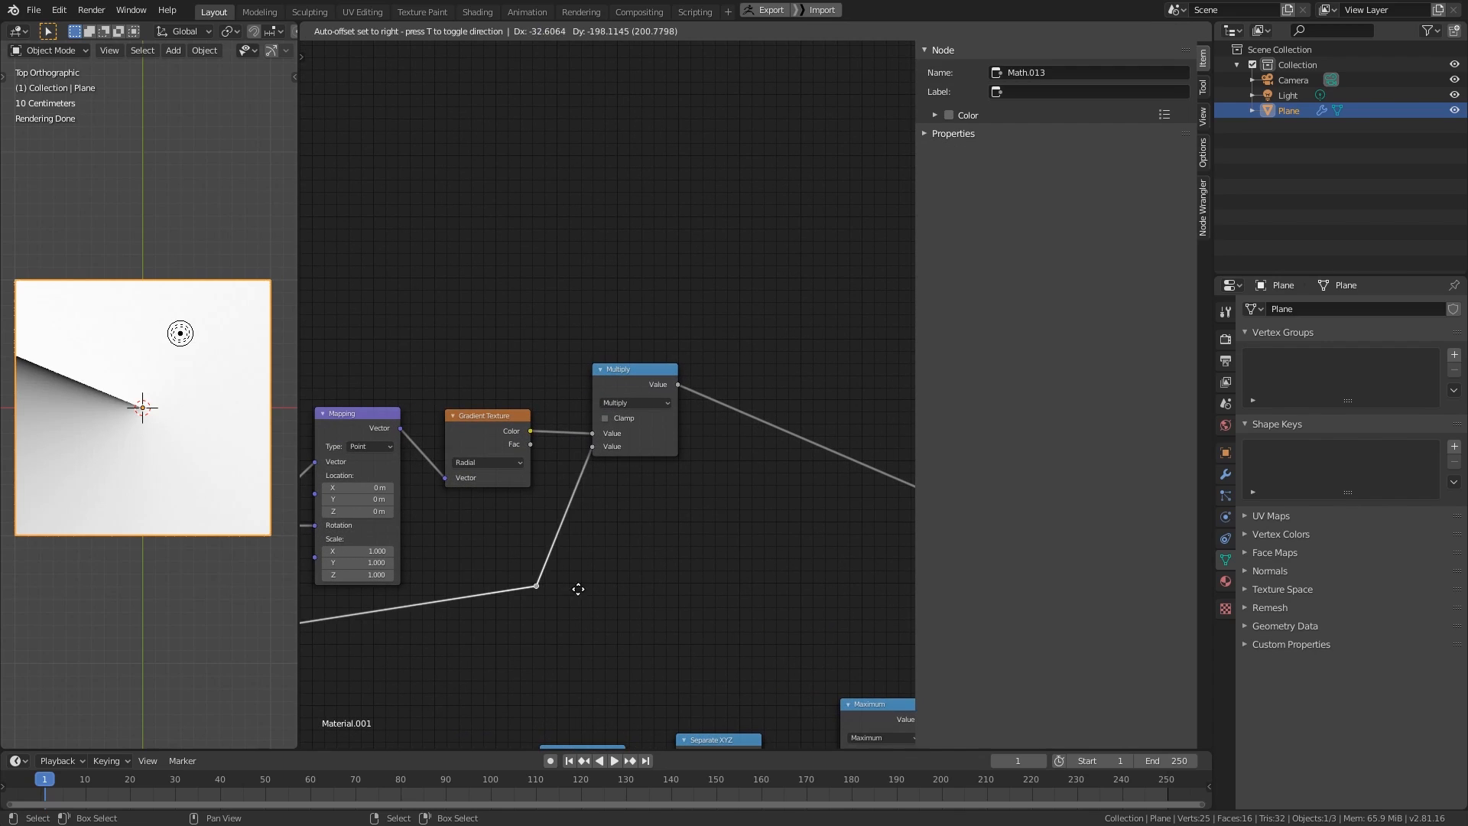
pyautogui.click(577, 588)
pyautogui.moveTo(622, 369); pyautogui.dragTo(674, 358)
# - Duplicate the Multiply node onto its own output link and change the copy's operation to Floor
pyautogui.moveTo(736, 422); pyautogui.dragTo(576, 431, button='middle')
pyautogui.scroll(1, 575, 432)
pyautogui.moveTo(490, 374); pyautogui.dragTo(506, 396, button='middle')
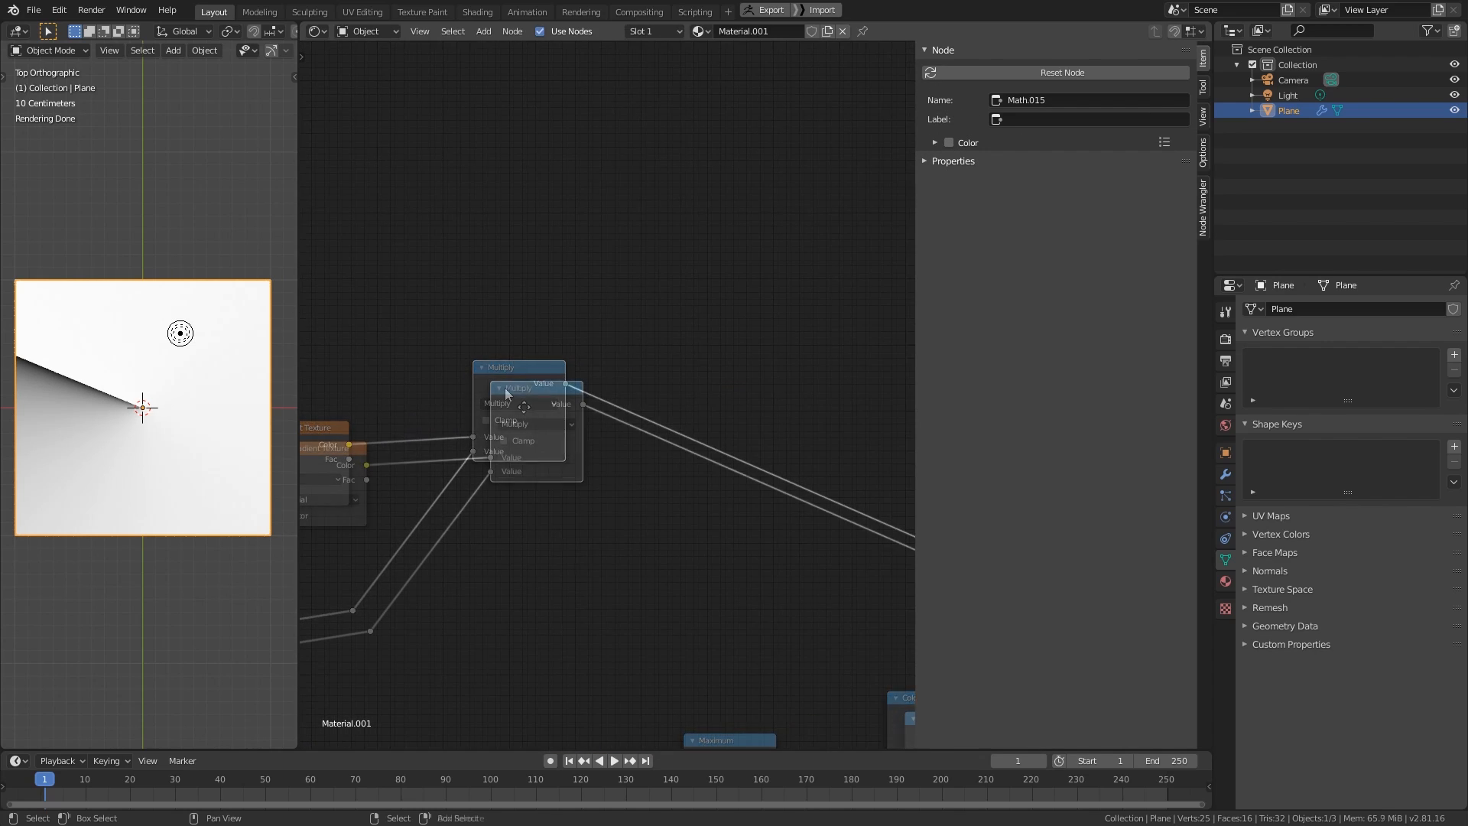
pyautogui.hotkey('shift', 'd')
pyautogui.click(623, 411)
pyautogui.moveTo(625, 417); pyautogui.dragTo(691, 398)
pyautogui.click(695, 402)
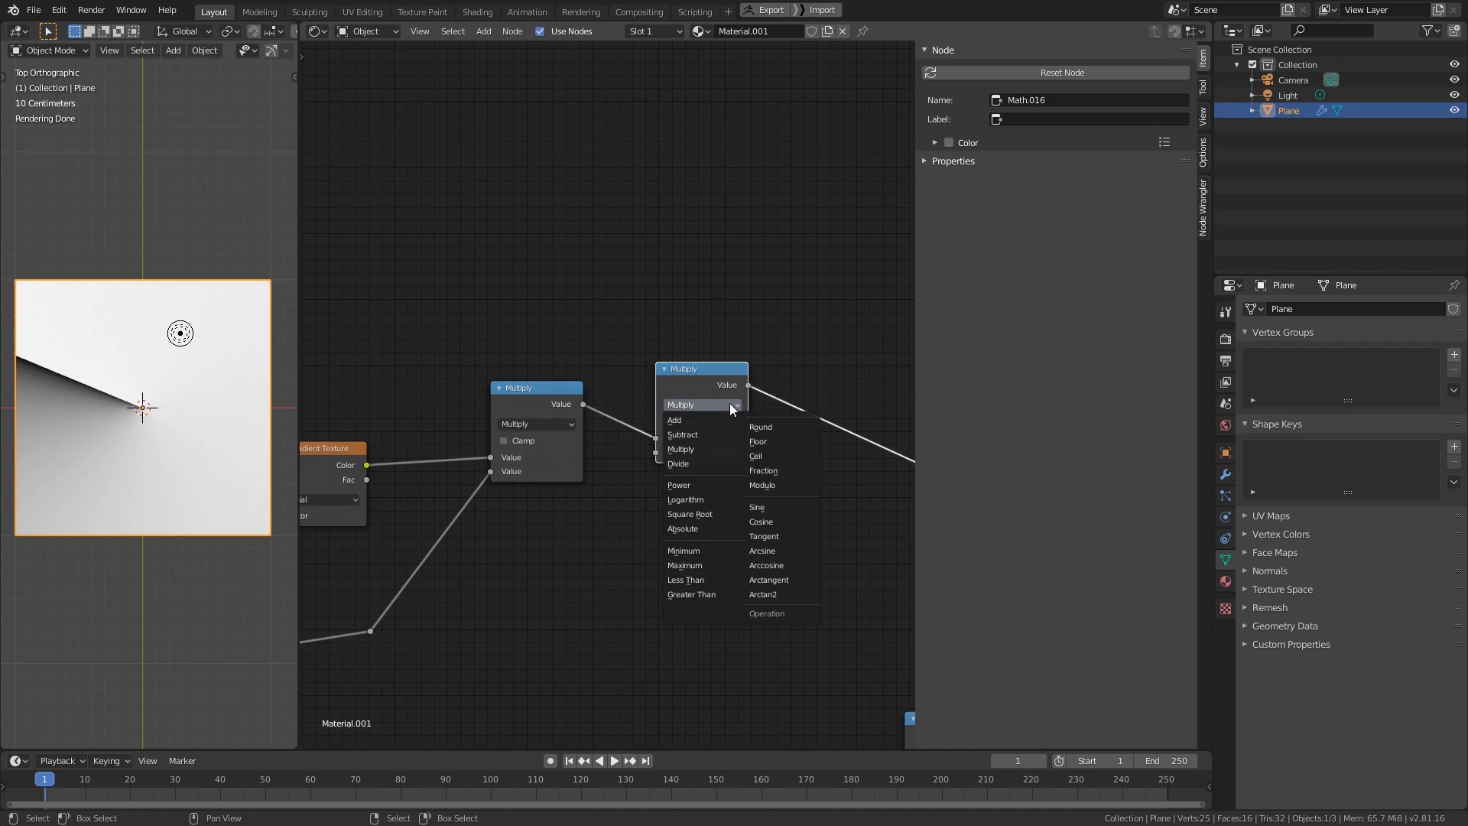
pyautogui.click(781, 443)
pyautogui.moveTo(691, 380); pyautogui.dragTo(693, 392)
# - Add a Divide node after the new Floor by duplicating it, and connect the reroute point to its second Value input
pyautogui.moveTo(504, 509); pyautogui.dragTo(650, 466, button='middle')
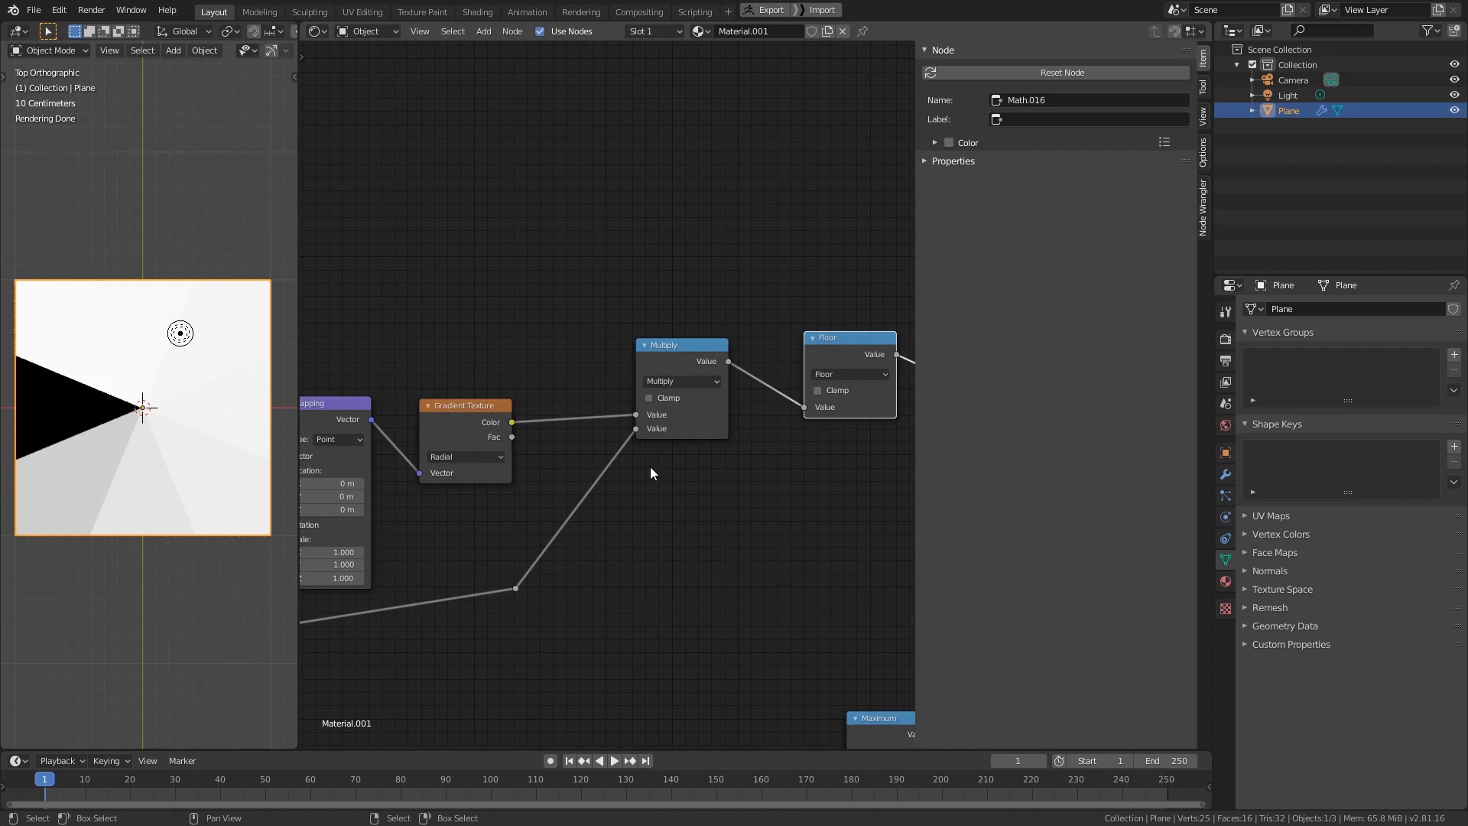
pyautogui.moveTo(725, 435); pyautogui.dragTo(613, 457, button='middle')
pyautogui.moveTo(754, 378); pyautogui.dragTo(708, 401)
pyautogui.hotkey('shift', 'd')
pyautogui.click(803, 399)
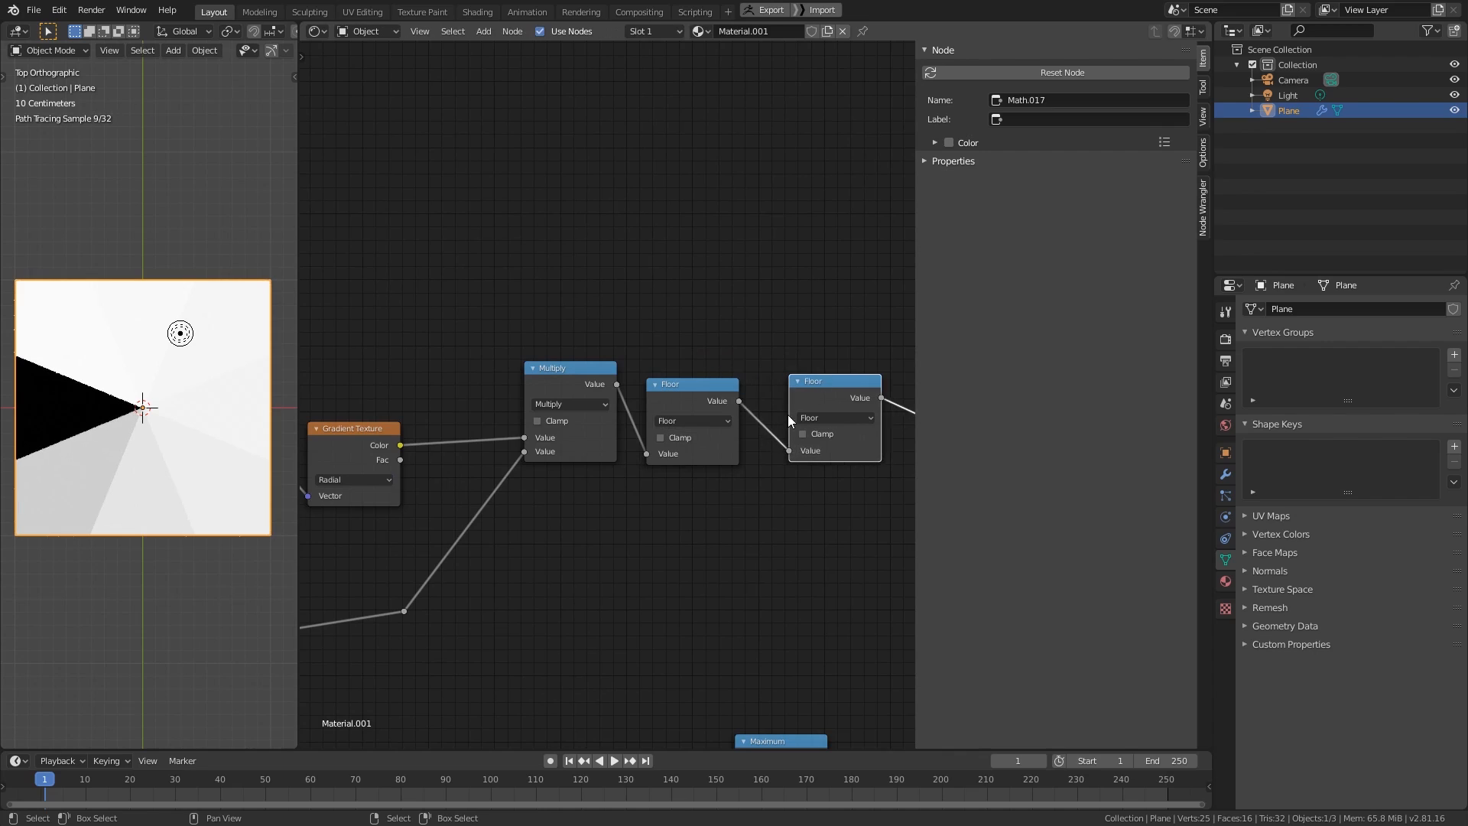
pyautogui.click(847, 419)
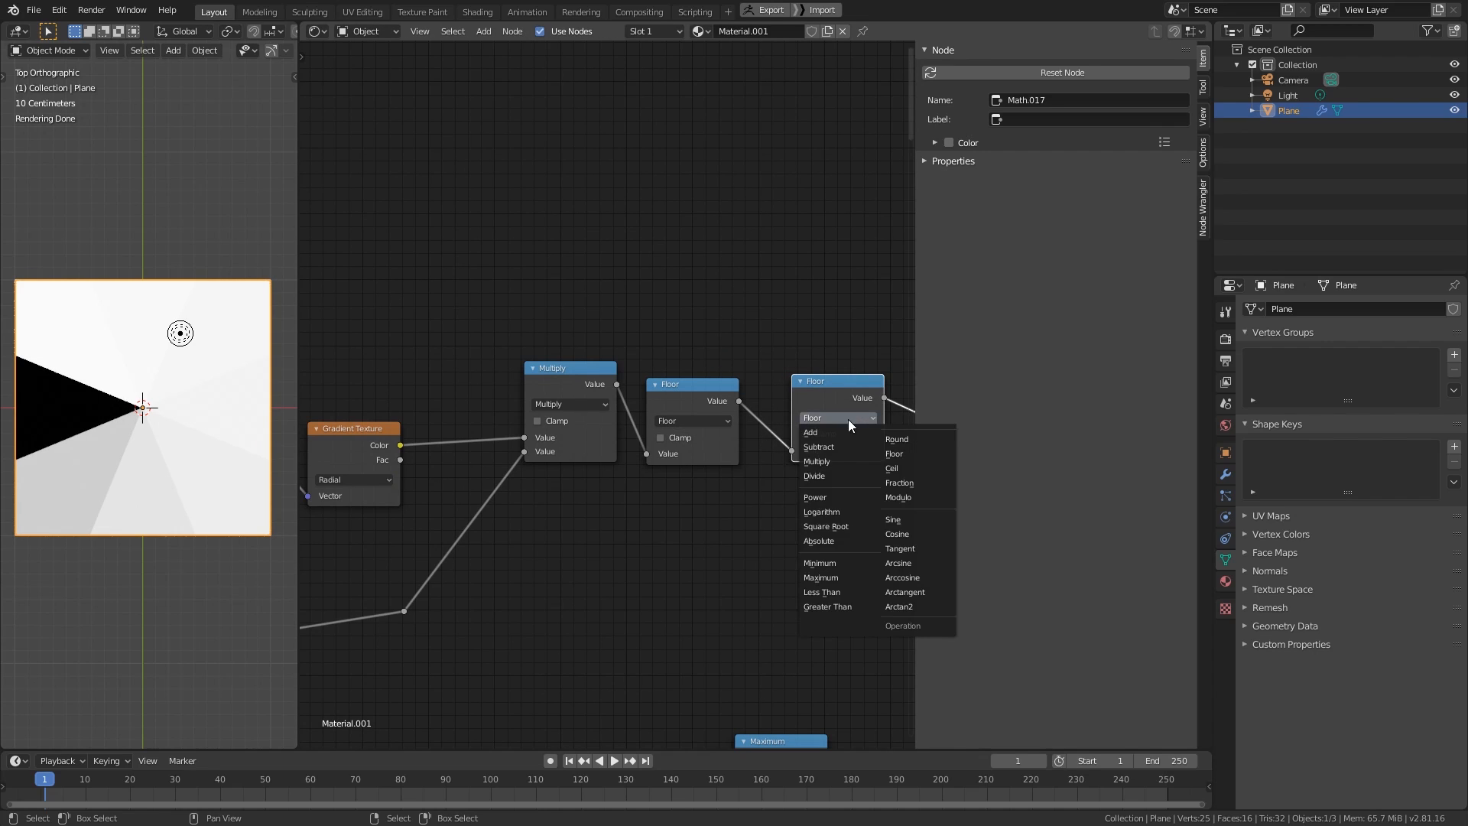
pyautogui.click(817, 477)
pyautogui.moveTo(405, 611); pyautogui.dragTo(793, 465)
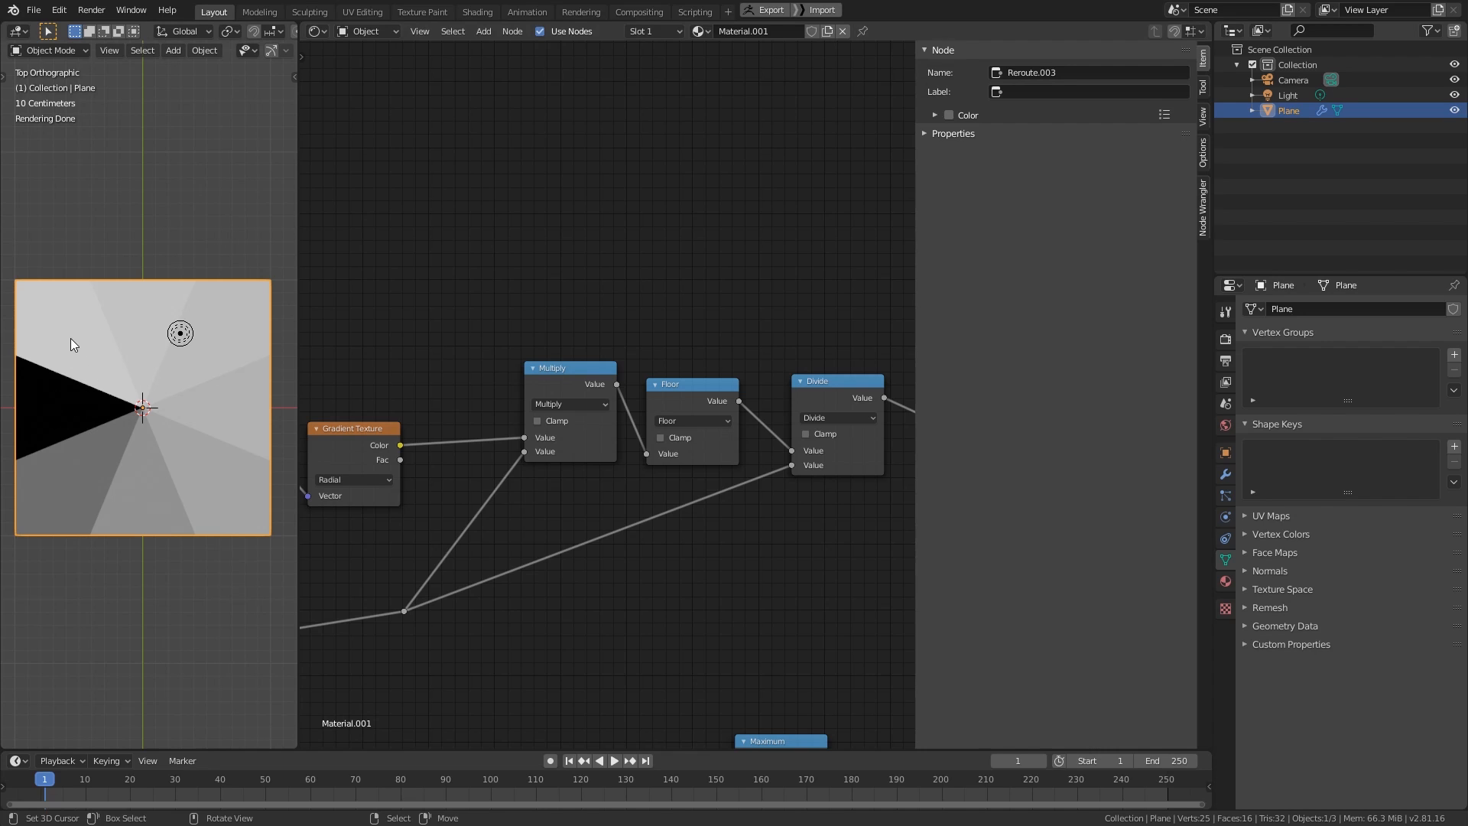
# - Duplicate the new Divide node above the chain and connect the upper Multiply node's output to its first Value input
pyautogui.scroll(-2, 390, 378)
pyautogui.click(682, 392)
pyautogui.hotkey('shift', 'd')
pyautogui.click(776, 239)
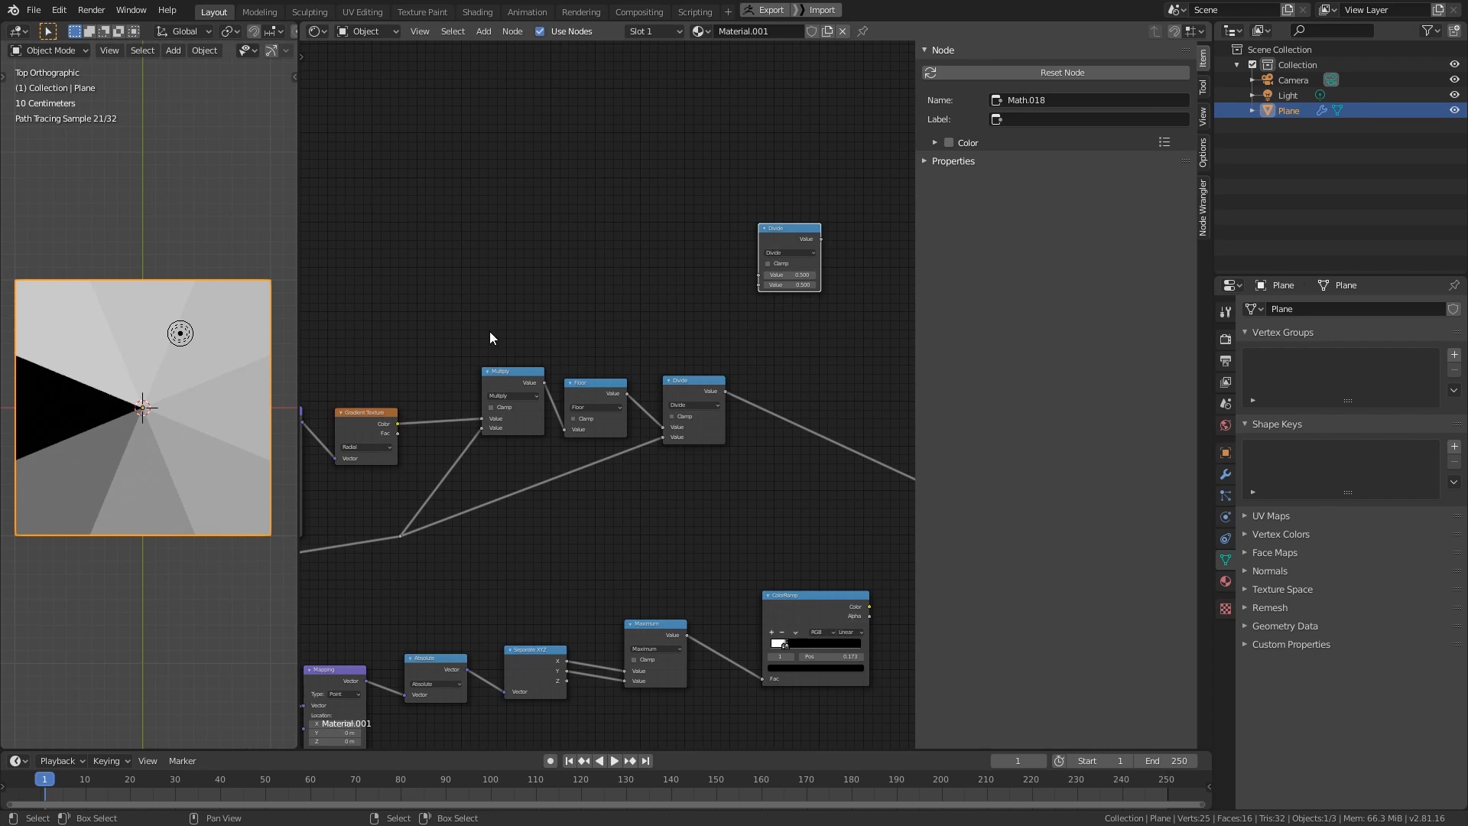
pyautogui.moveTo(367, 353); pyautogui.dragTo(593, 396, button='middle')
pyautogui.scroll(-7, 593, 396)
pyautogui.moveTo(402, 401); pyautogui.dragTo(824, 356)
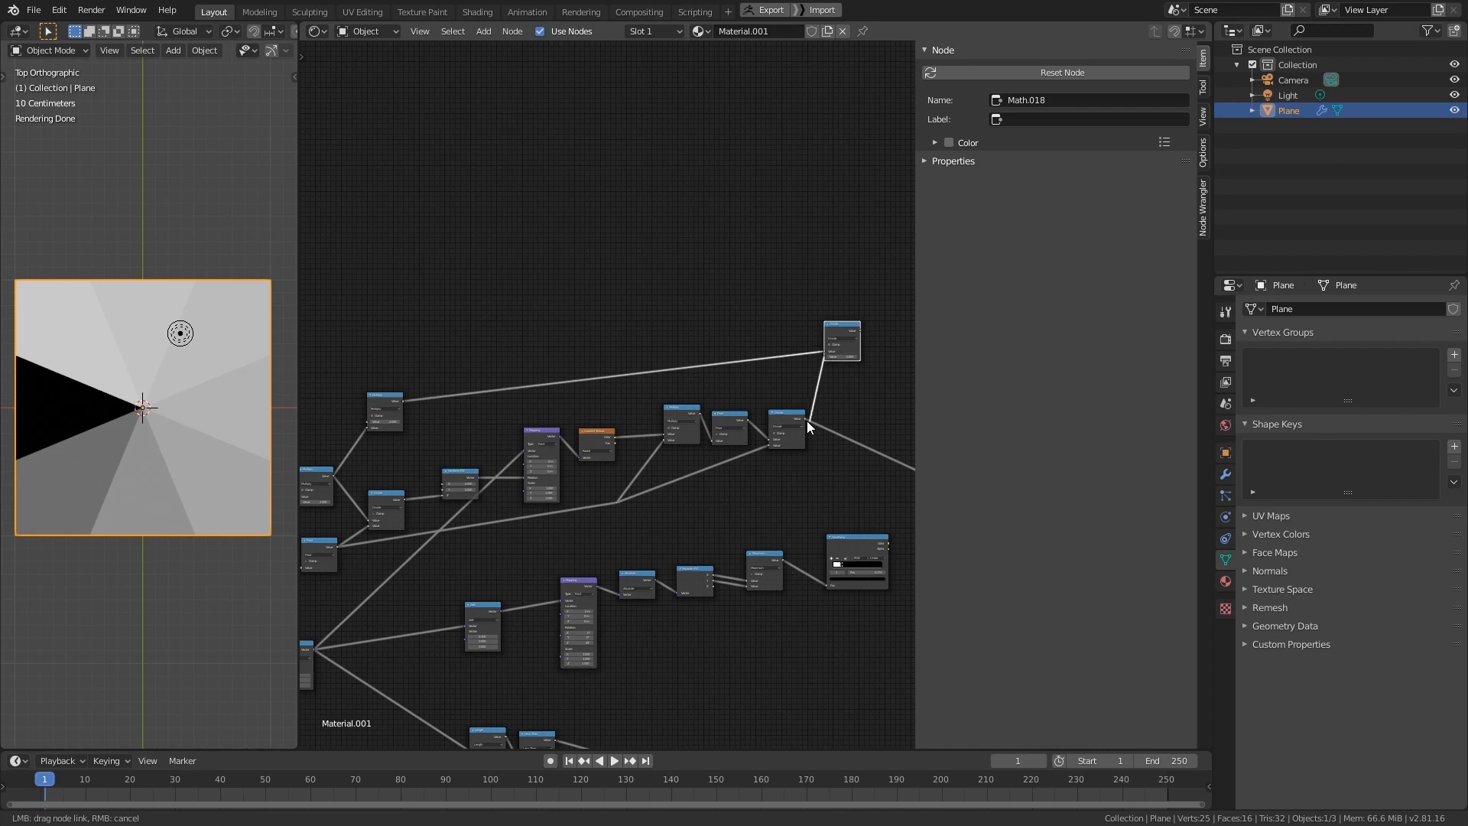
# - Link the original Divide to the duplicate's second Value input and change the duplicate's operation to Multiply
pyautogui.moveTo(847, 364); pyautogui.dragTo(624, 392, button='middle')
pyautogui.scroll(4, 624, 392)
pyautogui.moveTo(626, 303); pyautogui.dragTo(674, 399)
pyautogui.click(688, 419)
pyautogui.click(676, 462)
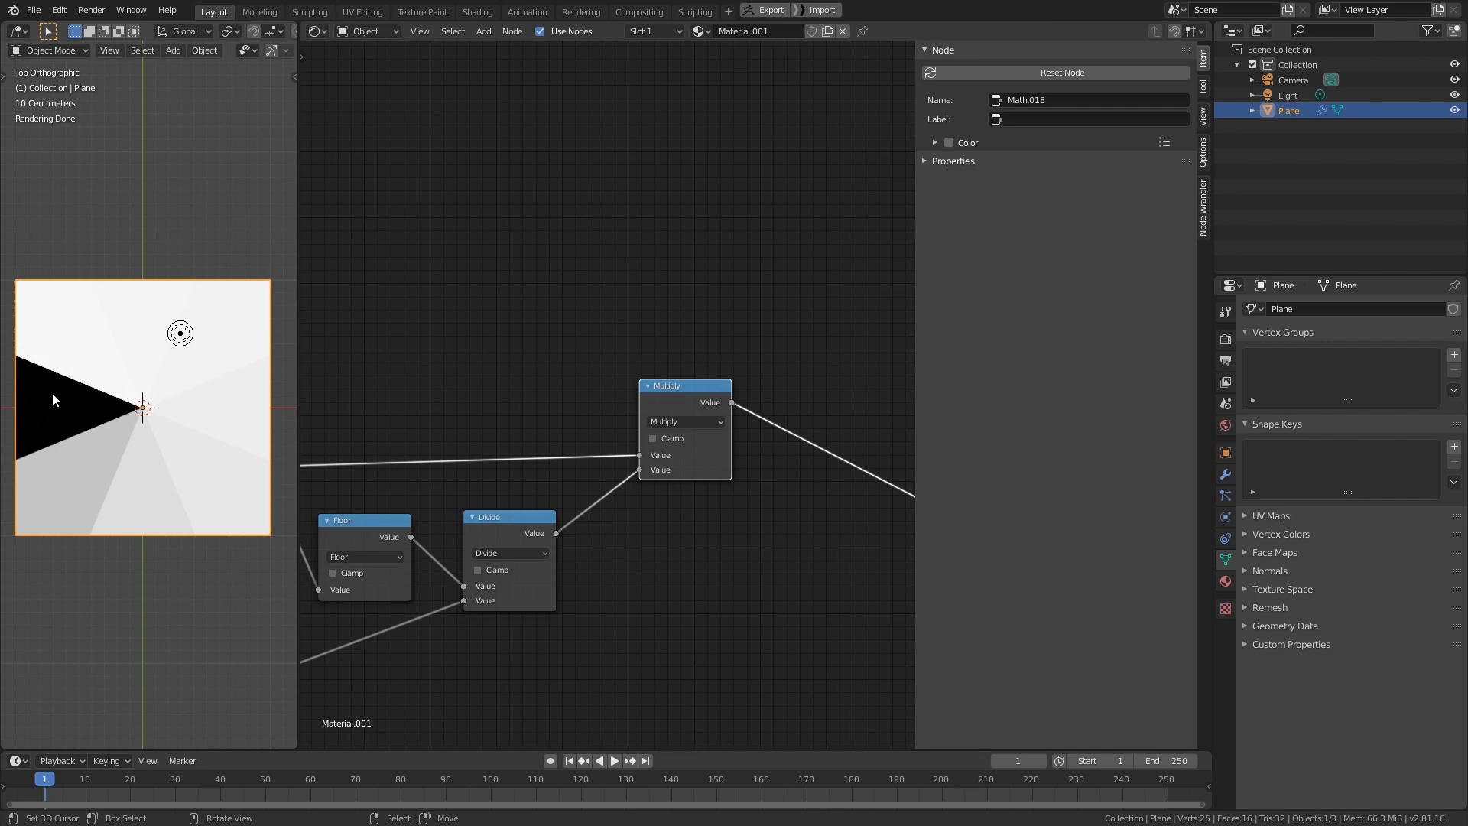
# - Select the square mask chain and the circular cut-out nodes and move them farther along, past the new radial nodes
pyautogui.scroll(-4, 611, 501)
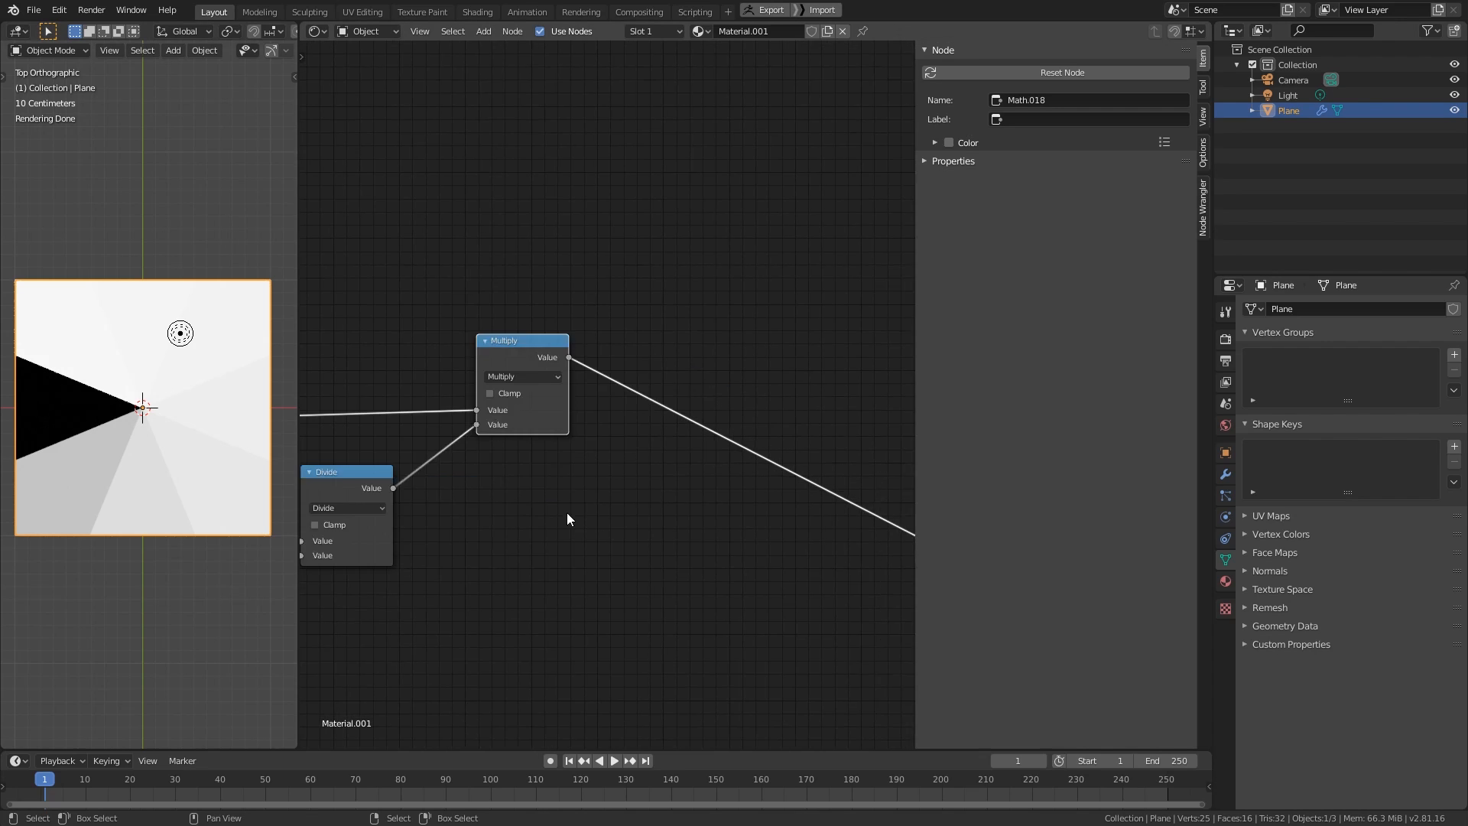
pyautogui.scroll(-1, 589, 473)
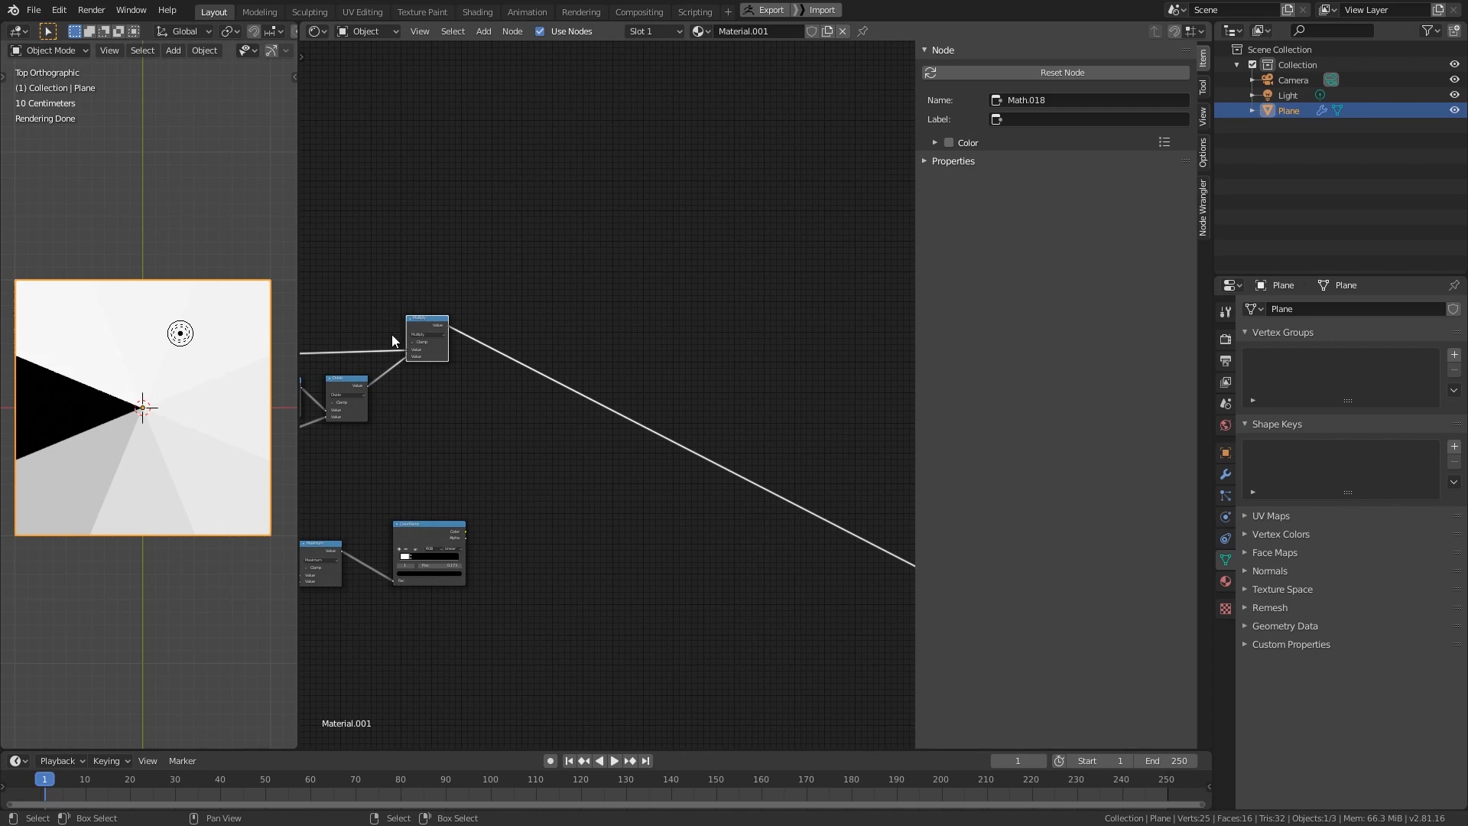
pyautogui.moveTo(713, 430)
pyautogui.mouseDown(button='middle')
pyautogui.moveTo(554, 385)
pyautogui.moveTo(697, 428)
pyautogui.mouseUp(button='middle')
pyautogui.scroll(-5, 698, 432)
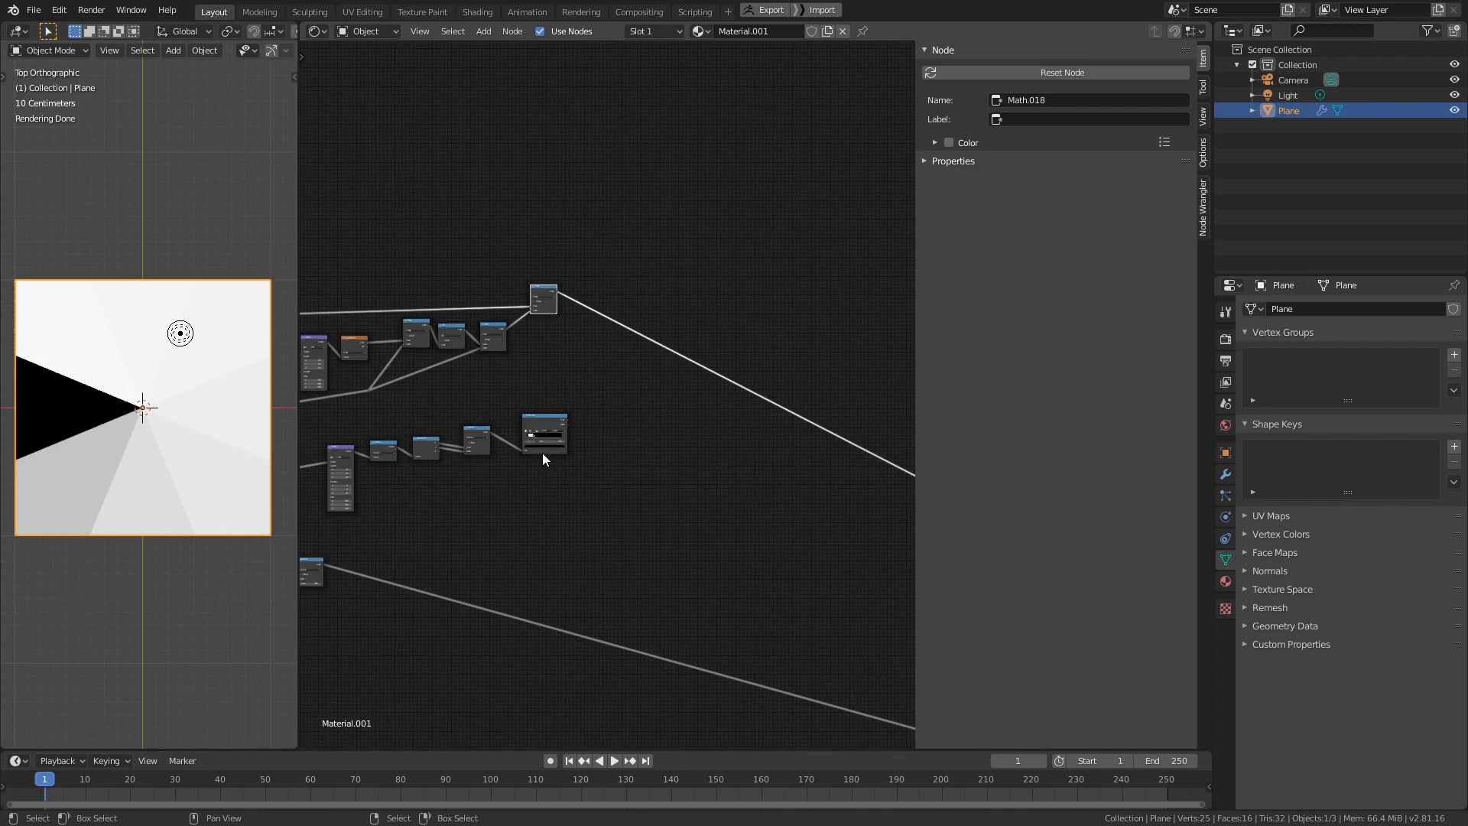
pyautogui.moveTo(539, 458); pyautogui.dragTo(601, 459, button='middle')
pyautogui.scroll(-2, 601, 460)
pyautogui.moveTo(393, 433); pyautogui.dragTo(778, 649)
pyautogui.press('g')
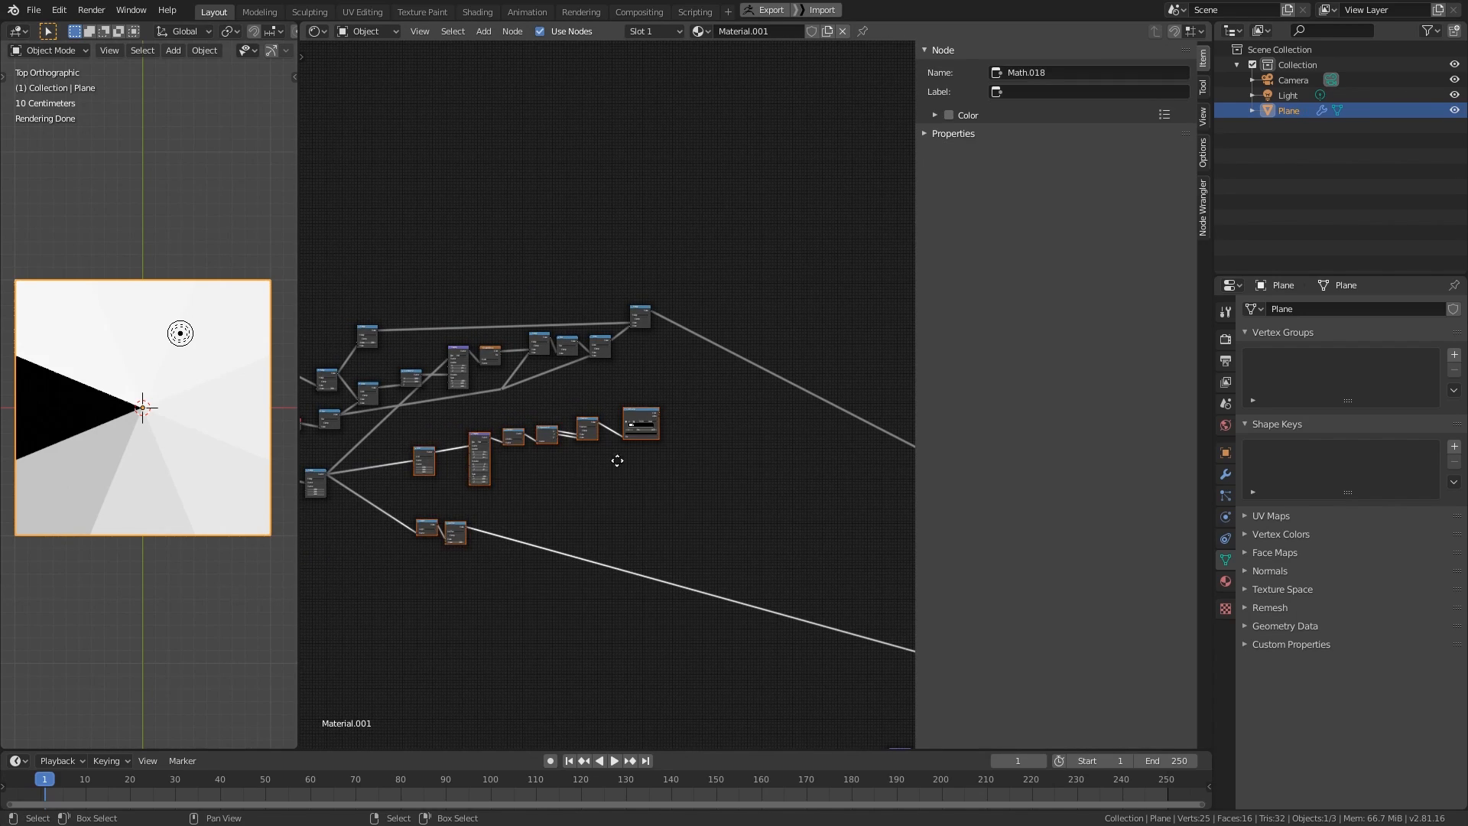
pyautogui.click(878, 457)
# - Select only the two circular cut-out nodes and move them down and back, away from the square mask chain
pyautogui.scroll(3, 621, 517)
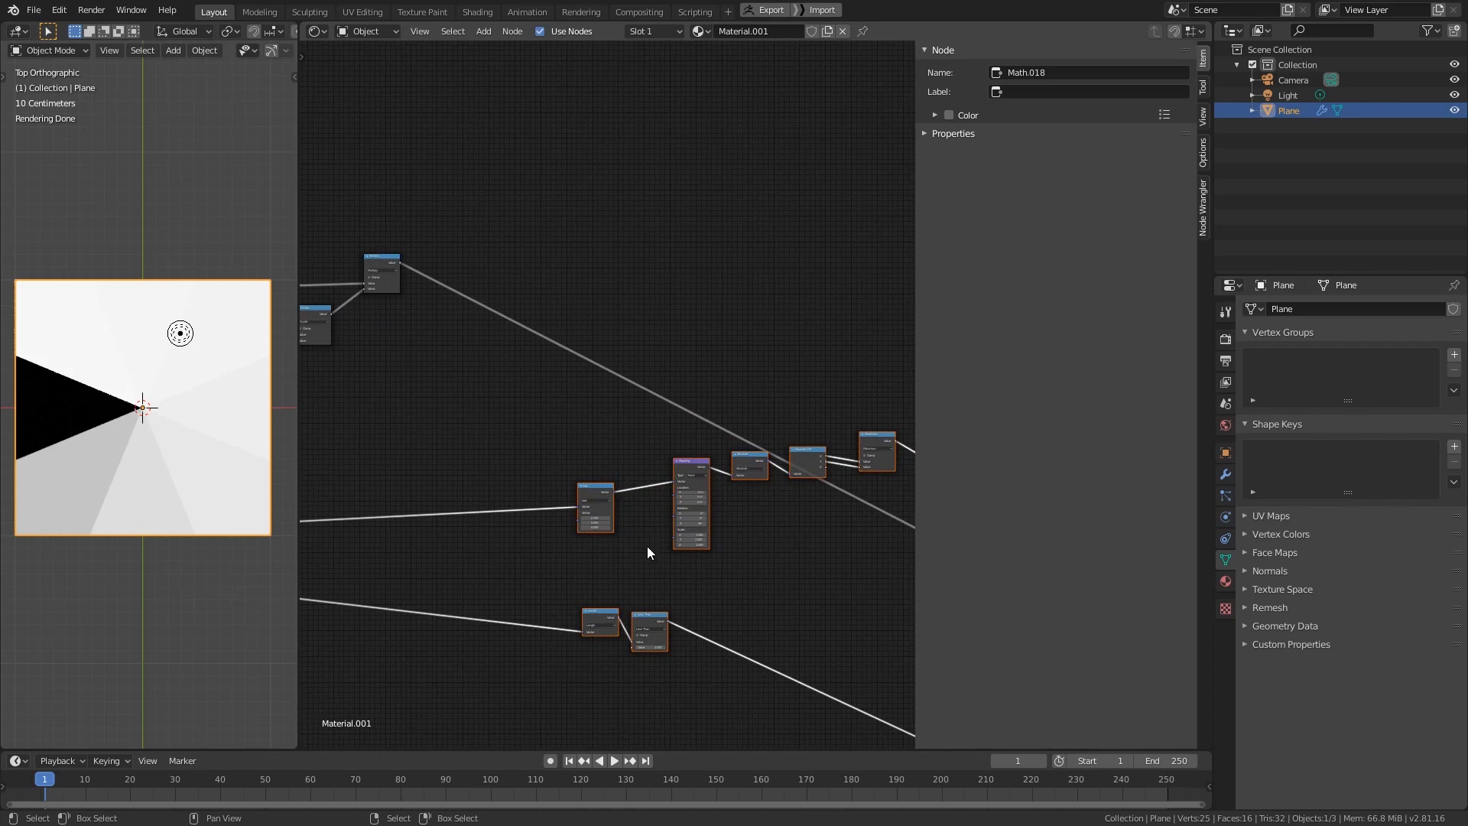
pyautogui.moveTo(673, 575); pyautogui.dragTo(583, 614)
pyautogui.moveTo(582, 615); pyautogui.dragTo(838, 435, button='middle')
pyautogui.press('g')
pyautogui.click(616, 673)
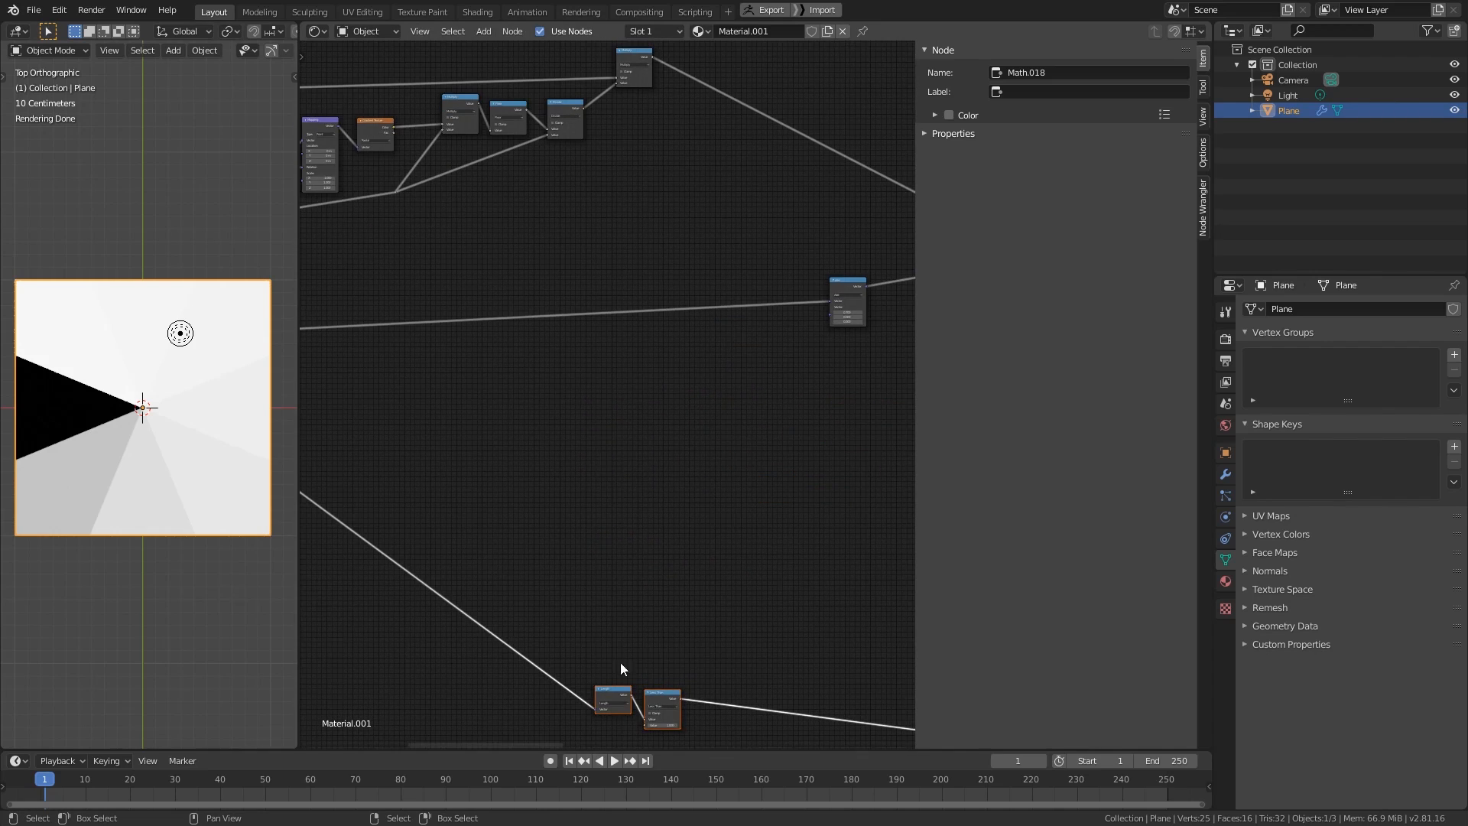
pyautogui.scroll(-2, 674, 569)
pyautogui.moveTo(621, 662); pyautogui.dragTo(685, 493, button='middle')
pyautogui.scroll(-1, 674, 568)
pyautogui.press('g')
pyautogui.click(554, 497)
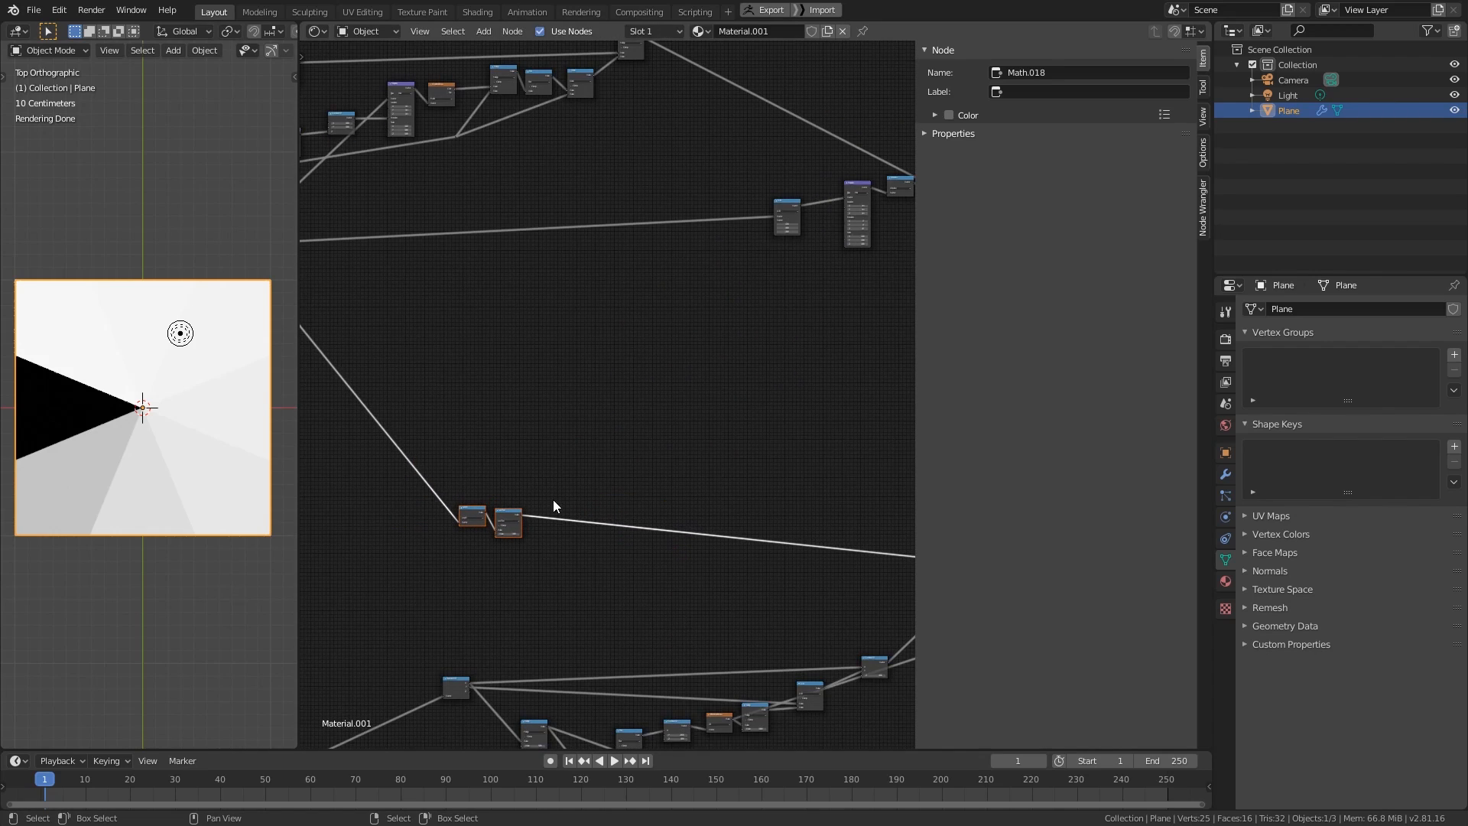
# - Preview the final Multiply node of the radial segment chain on the plane
pyautogui.moveTo(857, 268); pyautogui.dragTo(534, 590, button='middle')
pyautogui.scroll(3, 561, 547)
pyautogui.scroll(2, 499, 610)
pyautogui.moveTo(409, 568); pyautogui.dragTo(516, 586, button='middle')
pyautogui.scroll(1, 505, 603)
pyautogui.moveTo(417, 511); pyautogui.dragTo(571, 533, button='middle')
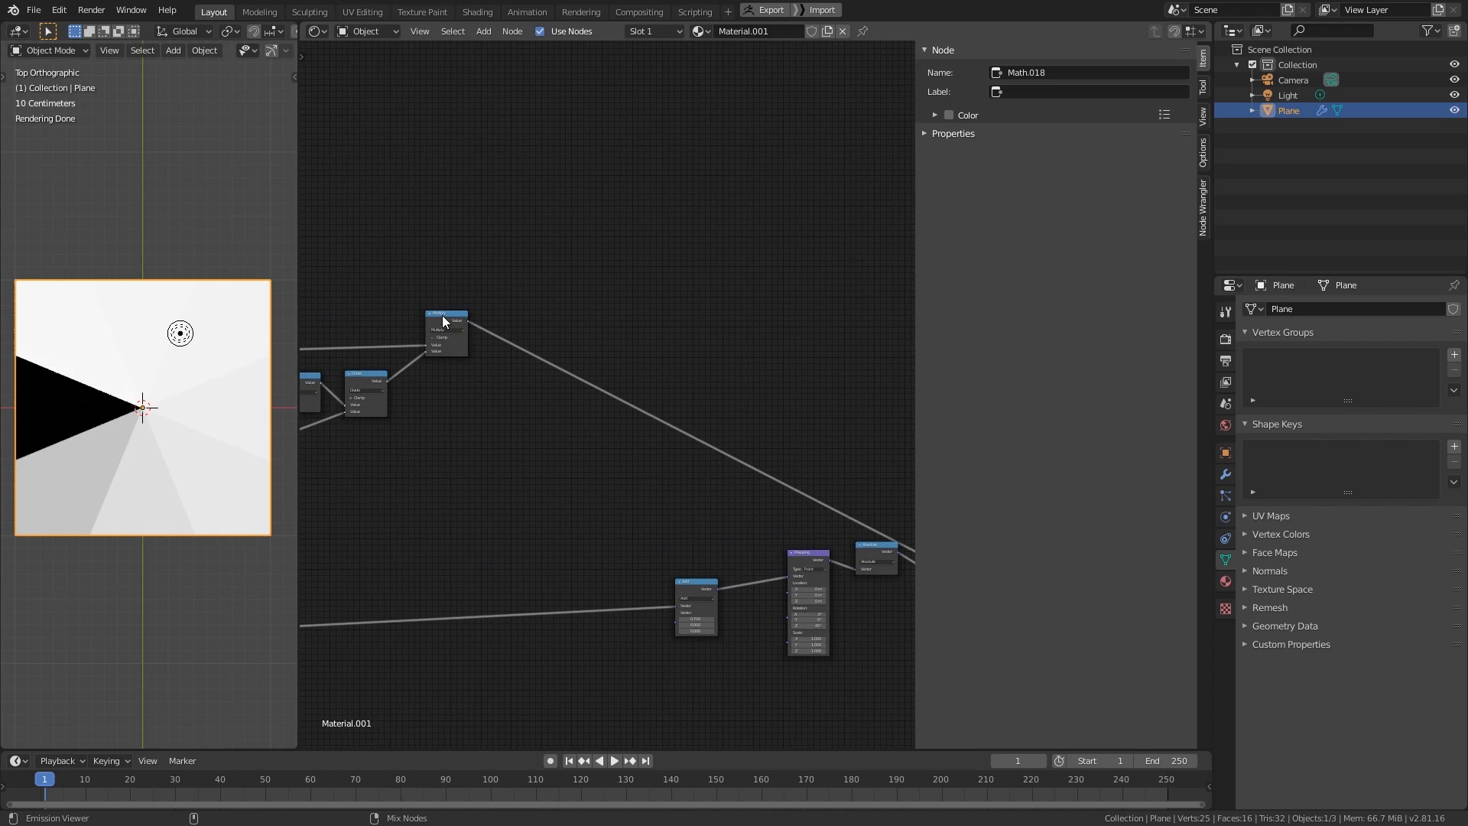
pyautogui.click(442, 315)
pyautogui.moveTo(485, 344); pyautogui.dragTo(609, 402, button='middle')
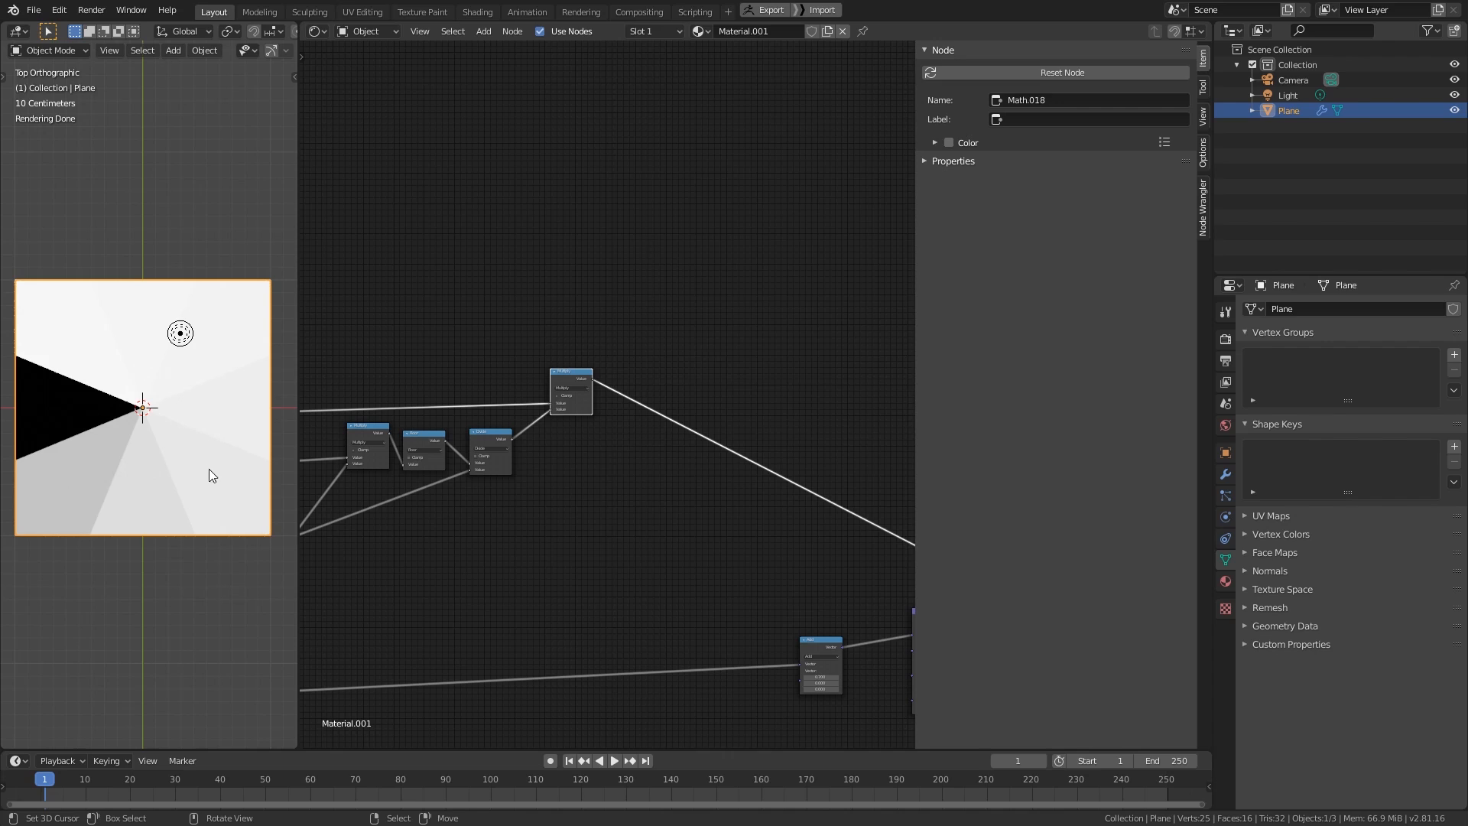
# - Add a reroute point on the vector link feeding the square mask's Add node and preview it on the plane
pyautogui.moveTo(754, 656); pyautogui.dragTo(758, 641, button='middle')
pyautogui.keyDown('shift'); pyautogui.moveTo(683, 690); pyautogui.dragTo(527, 514, button='right'); pyautogui.keyUp('shift')
pyautogui.keyDown('ctrl'); pyautogui.keyDown('shift'); pyautogui.click(671, 668); pyautogui.keyUp('shift'); pyautogui.keyUp('ctrl')
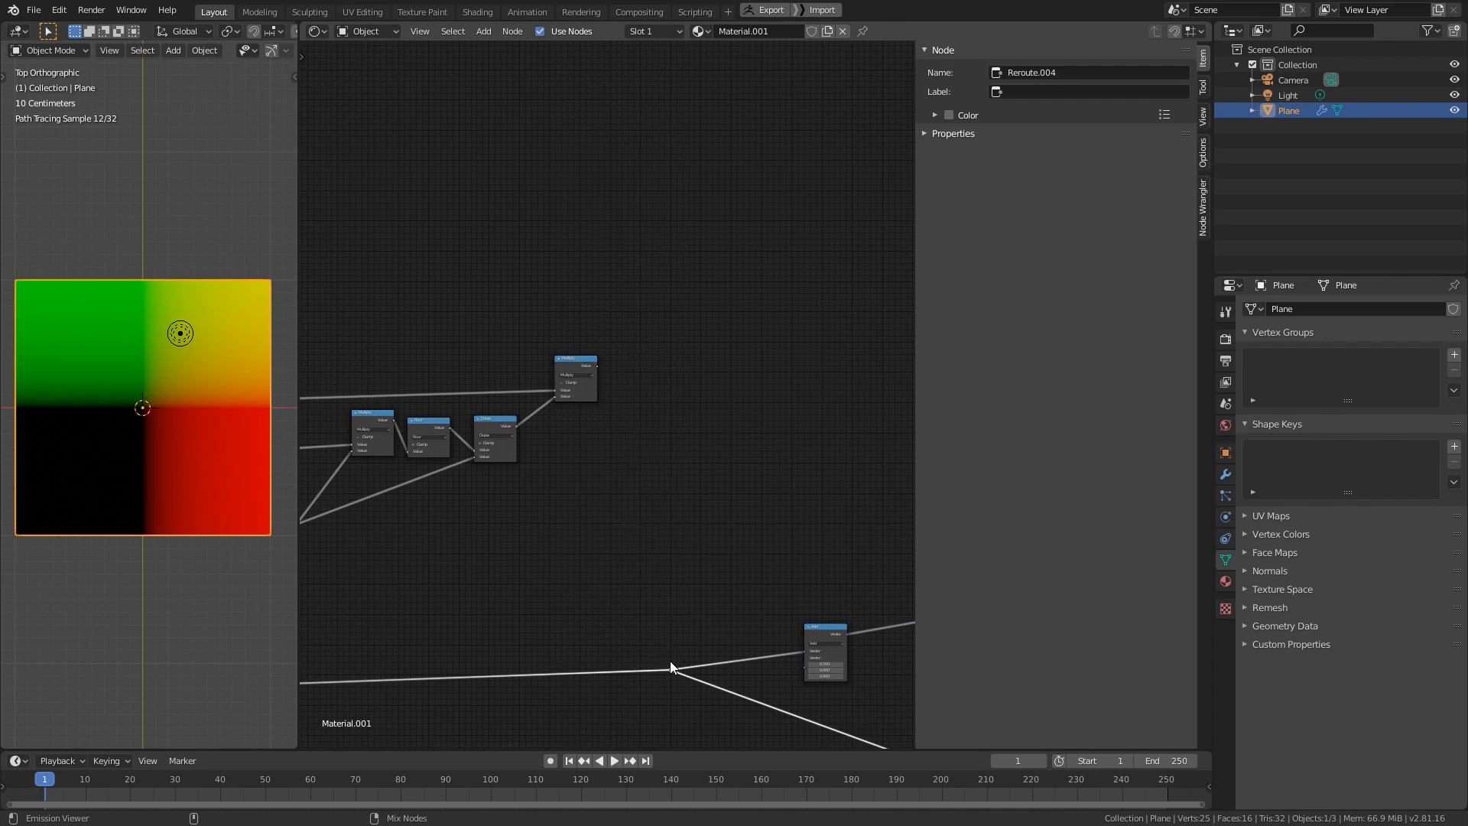
pyautogui.moveTo(696, 654); pyautogui.dragTo(670, 576, button='middle')
pyautogui.scroll(2, 604, 409)
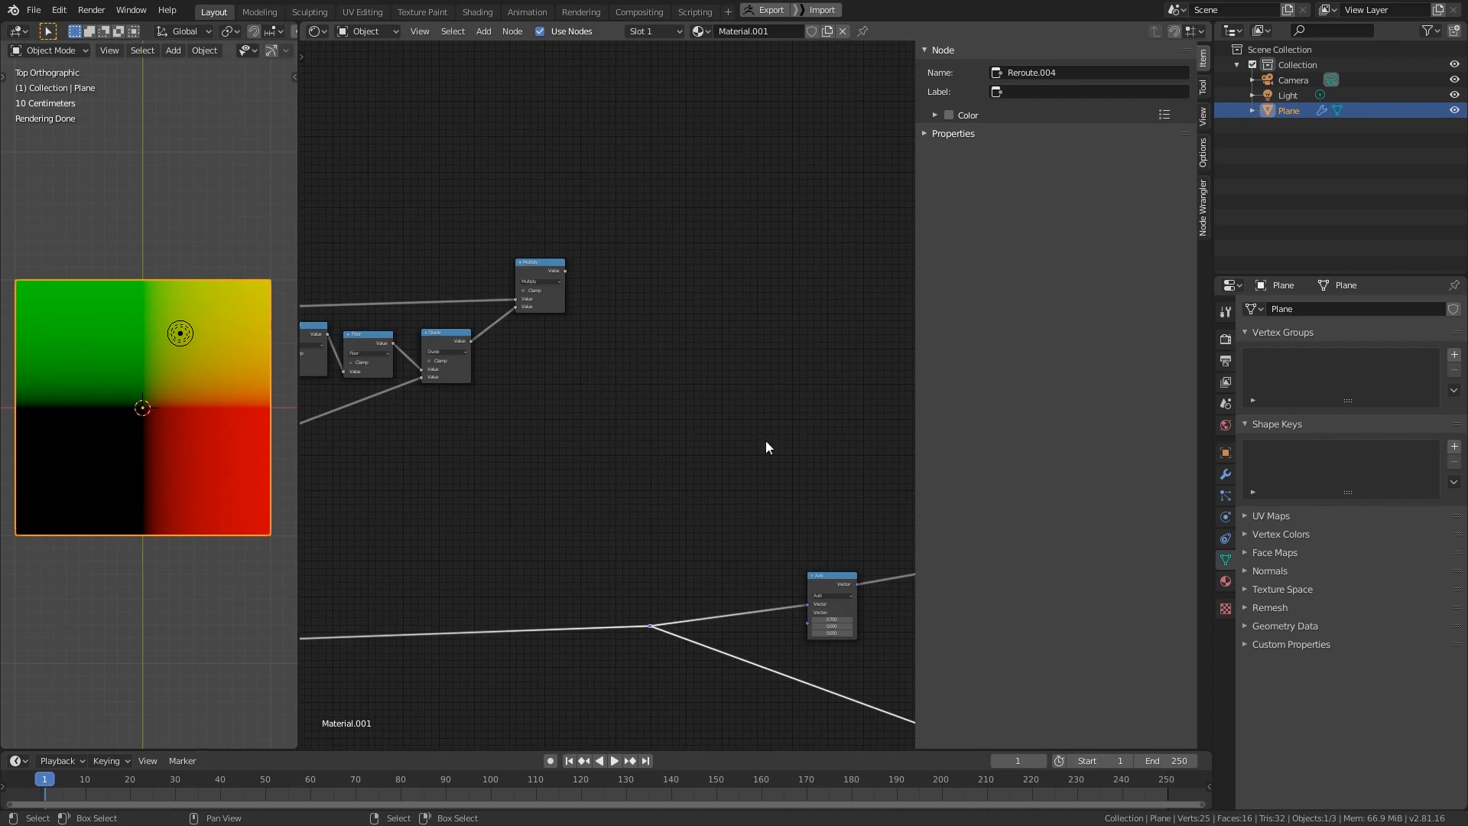
# - Insert a Mapping node on the link between the reroute point and the Add node, and move it up
pyautogui.hotkey('shift', 'a')
pyautogui.moveTo(753, 383)
pyautogui.click(875, 429)
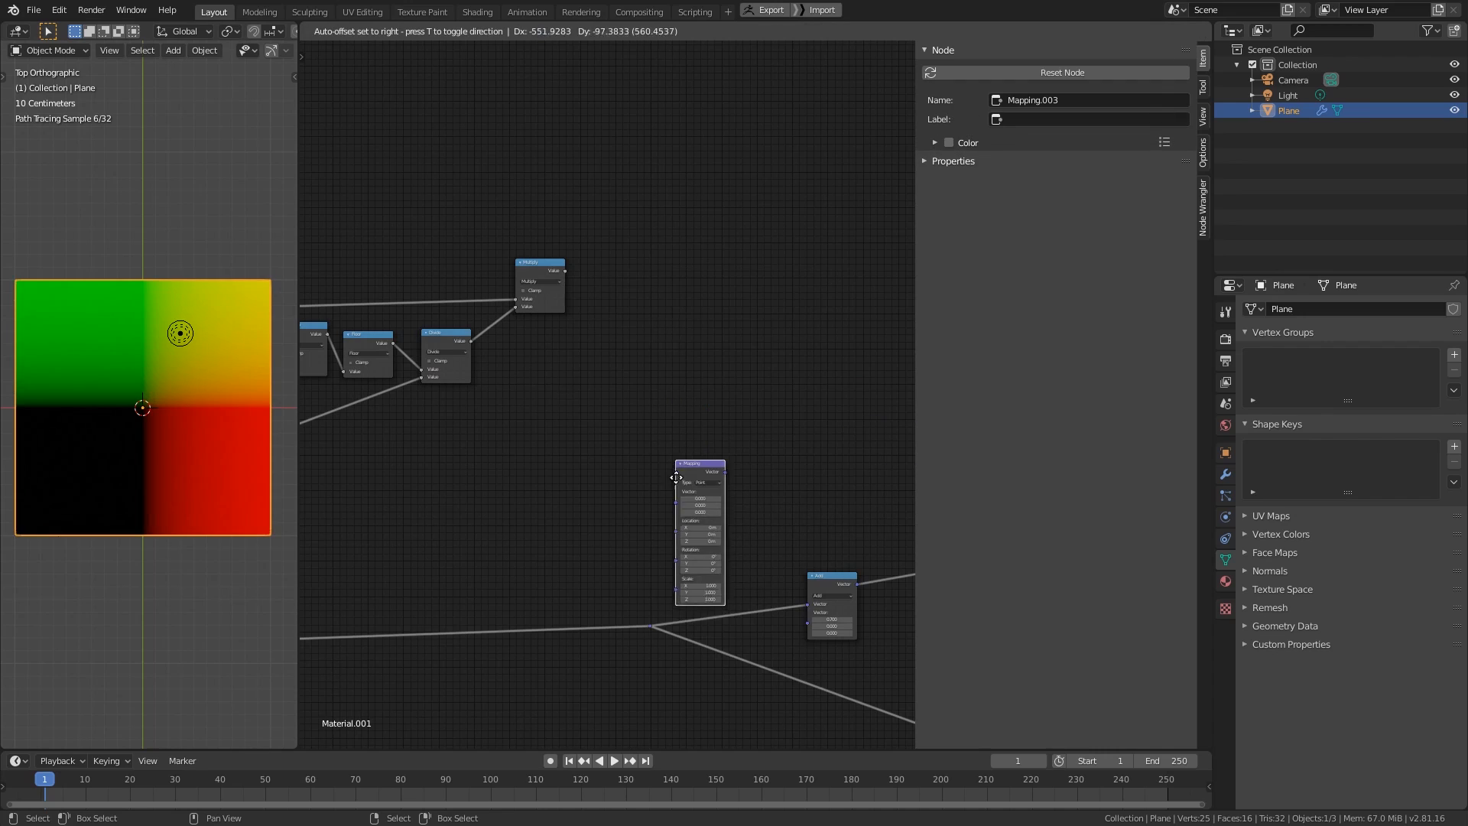
pyautogui.click(710, 523)
pyautogui.press('g')
pyautogui.click(720, 359)
# - Move the reroute point up and back, below the last Multiply node, and nudge the new Mapping node into place
pyautogui.moveTo(672, 650); pyautogui.dragTo(645, 569)
pyautogui.press('g')
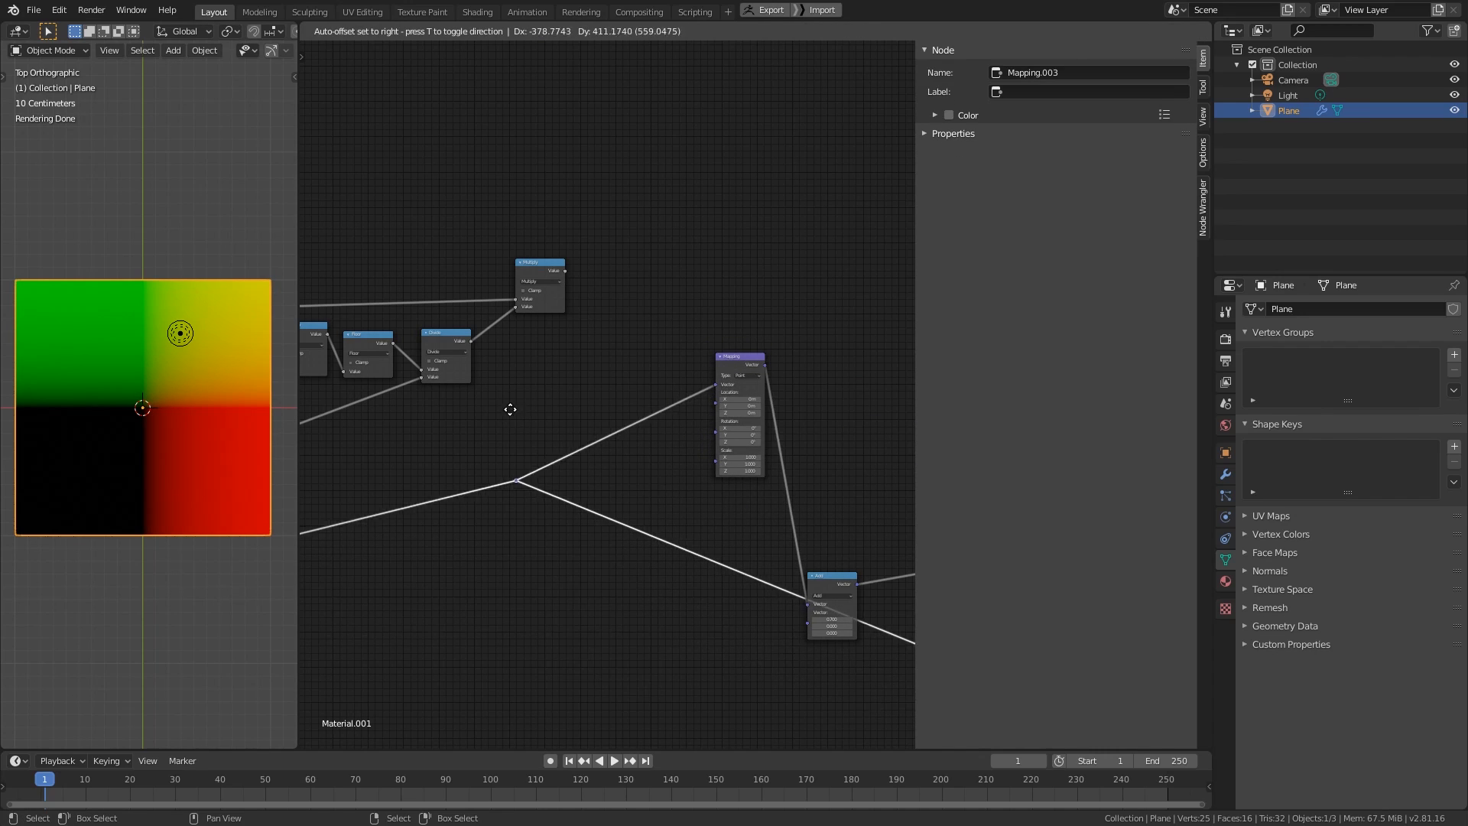
pyautogui.click(513, 413)
pyautogui.moveTo(557, 435)
pyautogui.mouseDown(button='middle')
pyautogui.moveTo(572, 510)
pyautogui.moveTo(583, 469)
pyautogui.moveTo(555, 449)
pyautogui.mouseUp(button='middle')
pyautogui.scroll(3, 596, 441)
pyautogui.moveTo(733, 458); pyautogui.dragTo(729, 439)
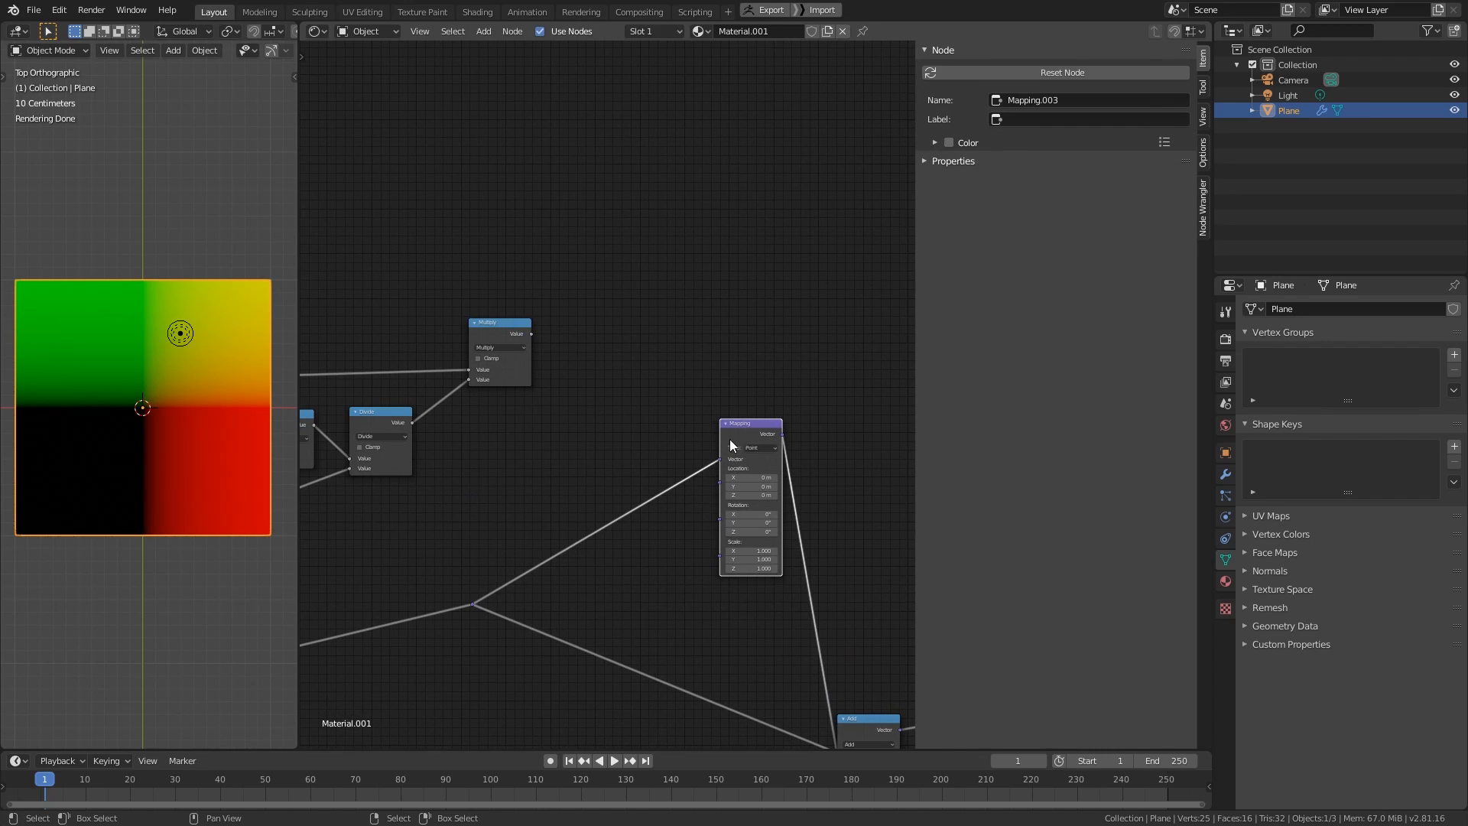
# - Add a Combine XYZ node, link the final Multiply through its Z input to the Mapping's Rotation, and preview the Mapping
pyautogui.hotkey('shift', 'a')
pyautogui.moveTo(649, 386)
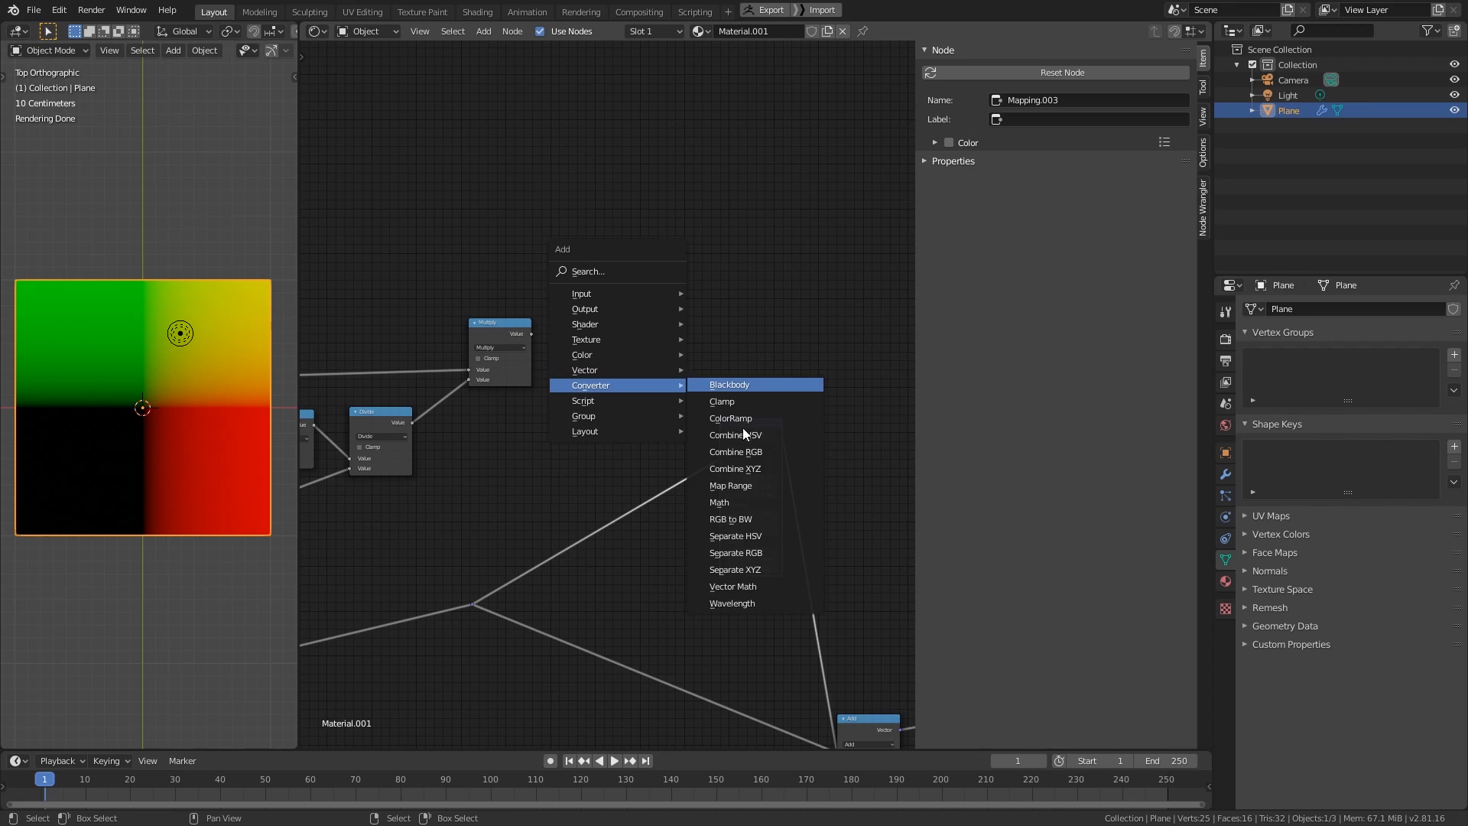
pyautogui.click(754, 468)
pyautogui.click(643, 294)
pyautogui.scroll(2, 512, 325)
pyautogui.moveTo(511, 317); pyautogui.dragTo(617, 306)
pyautogui.moveTo(673, 266); pyautogui.dragTo(746, 537)
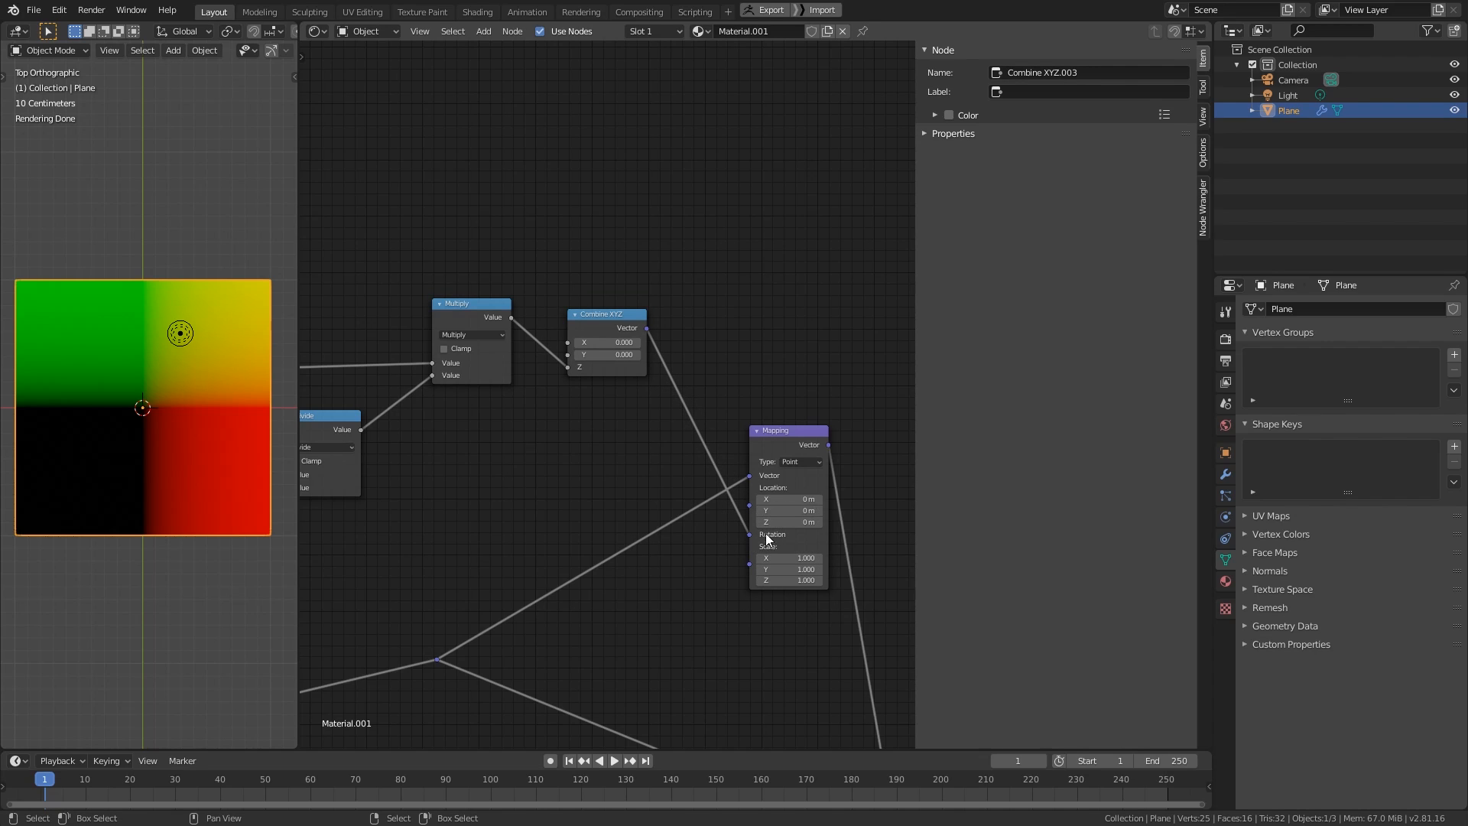
pyautogui.click(783, 432)
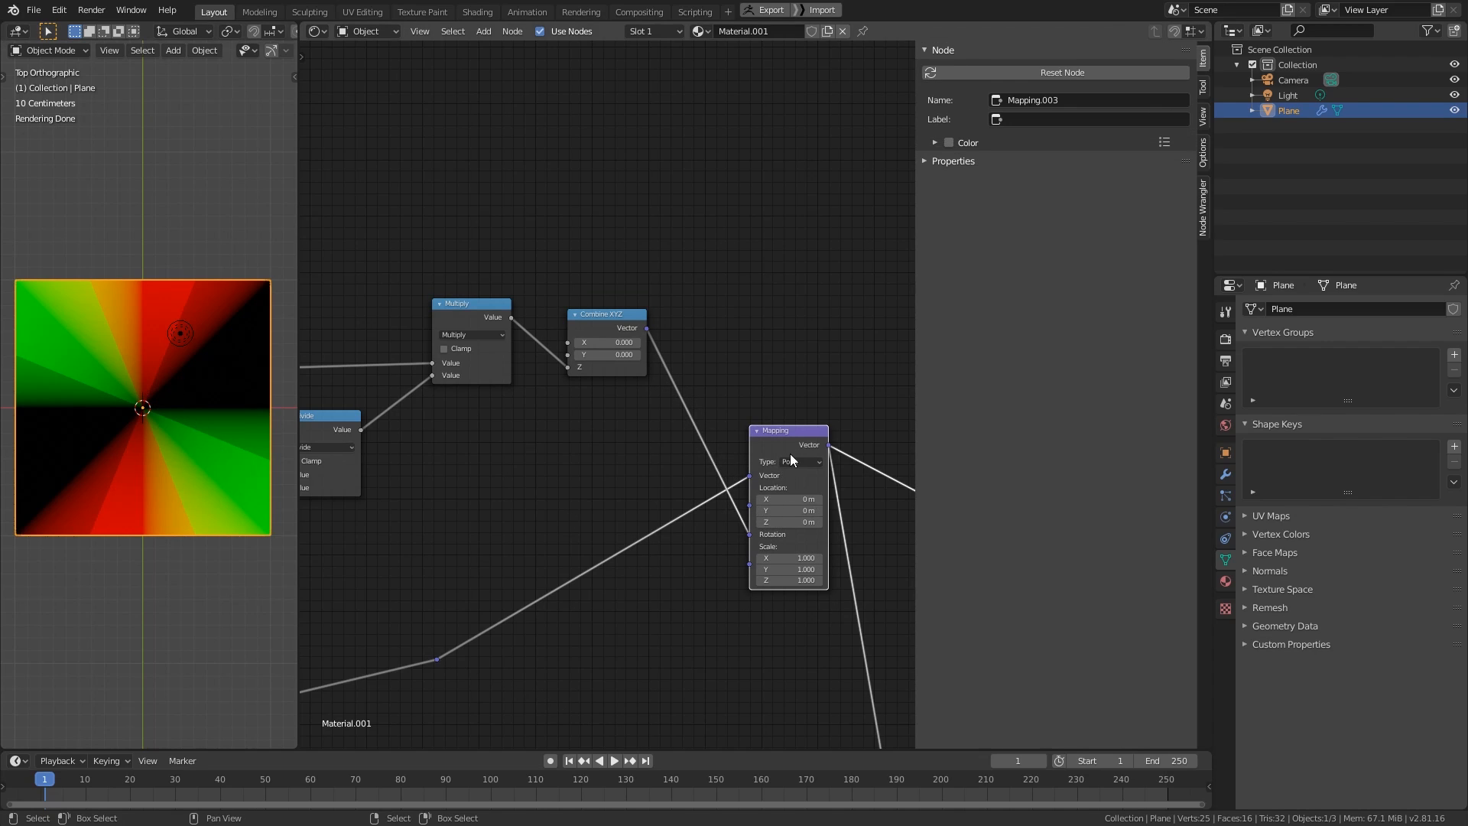
# - Space out the Combine XYZ and final Multiply nodes, and preview the Multiply output on the plane
pyautogui.moveTo(790, 453); pyautogui.dragTo(667, 456, button='middle')
pyautogui.moveTo(456, 327); pyautogui.dragTo(510, 356)
pyautogui.moveTo(510, 355); pyautogui.dragTo(535, 374, button='middle')
pyautogui.moveTo(362, 332); pyautogui.dragTo(349, 340)
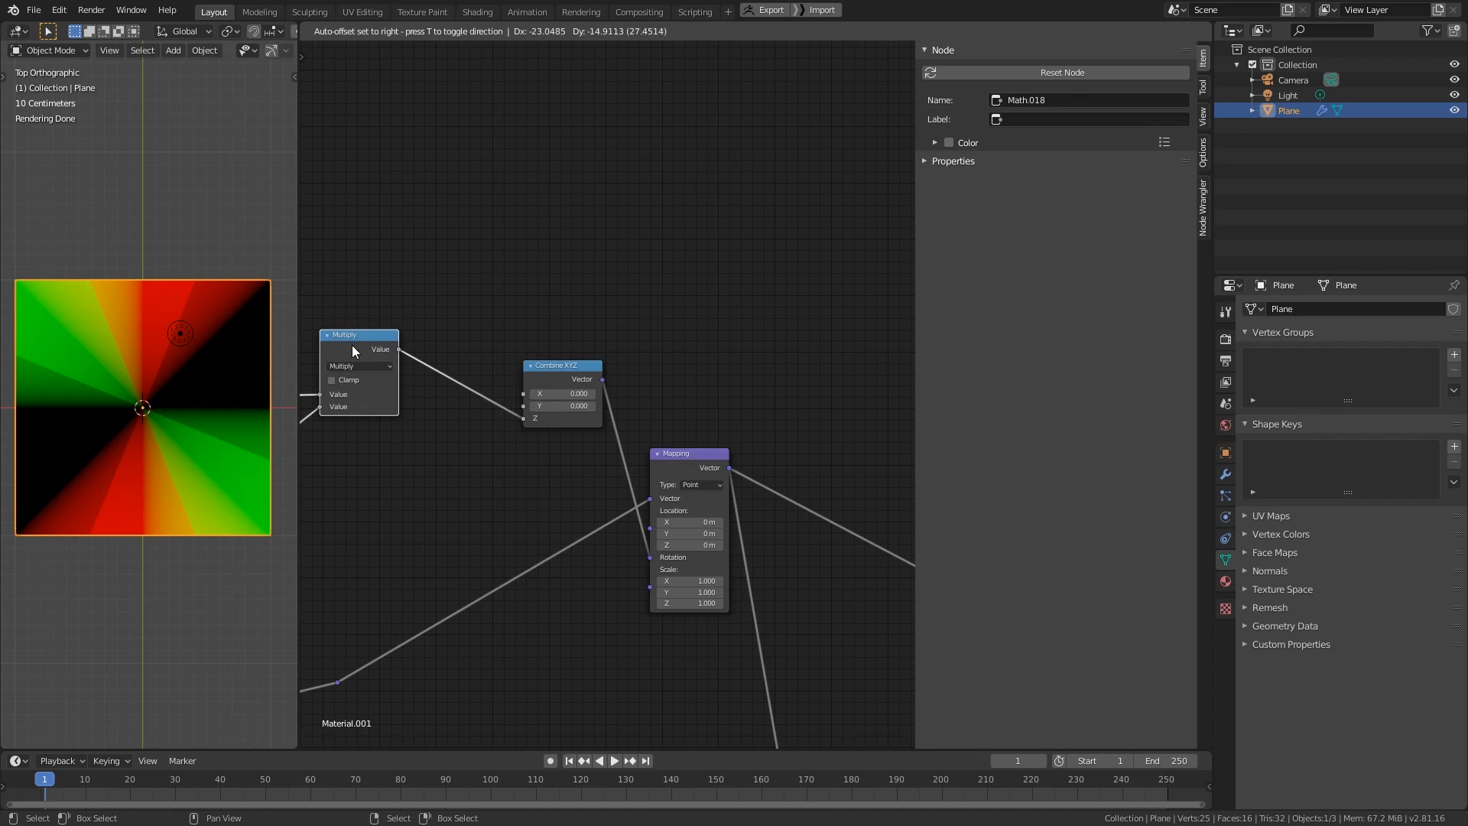
pyautogui.moveTo(450, 359); pyautogui.dragTo(616, 393, button='middle')
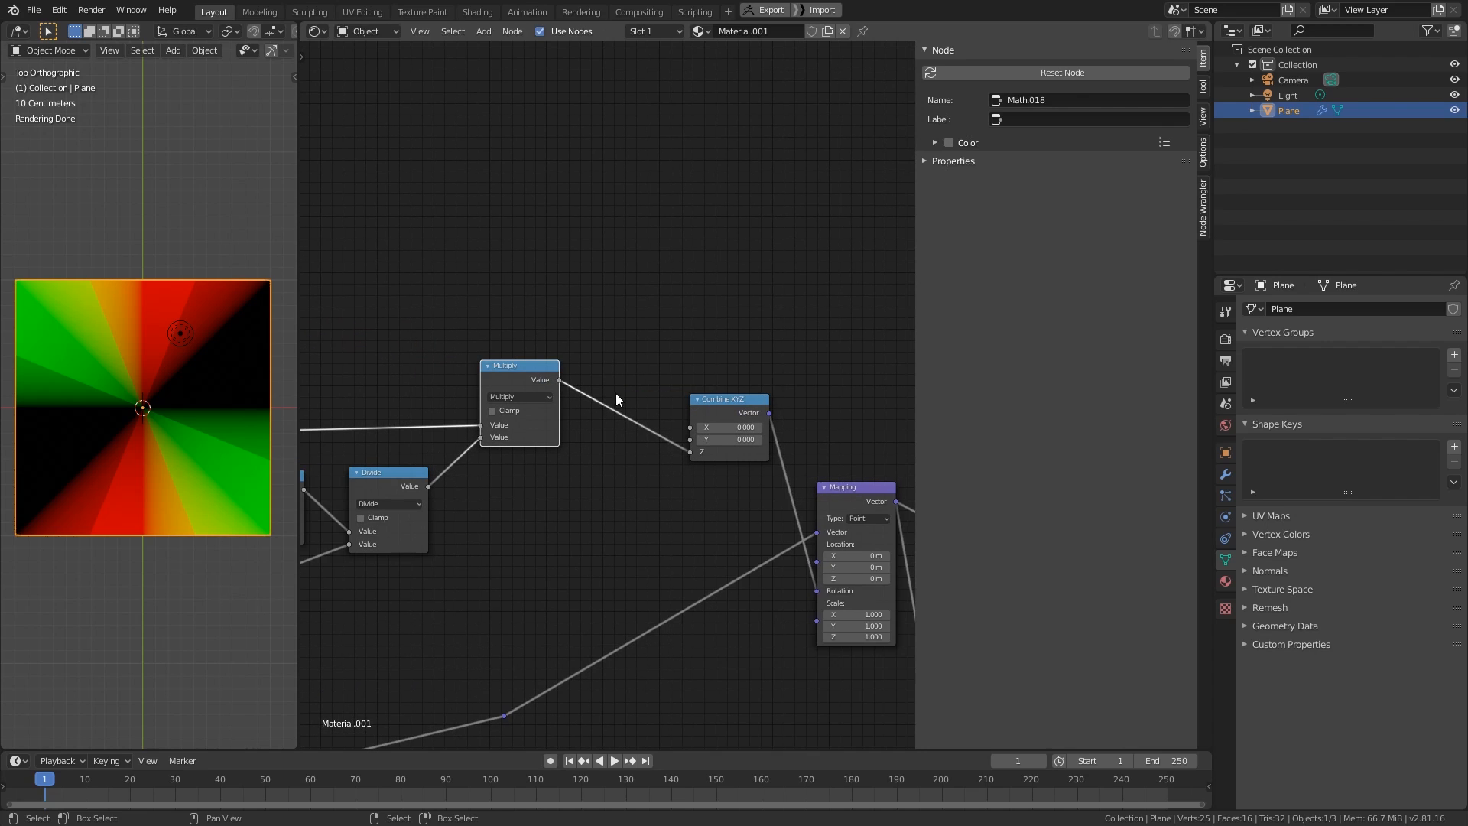
pyautogui.keyDown('ctrl'); pyautogui.keyDown('shift'); pyautogui.click(515, 375); pyautogui.keyUp('shift'); pyautogui.keyUp('ctrl')
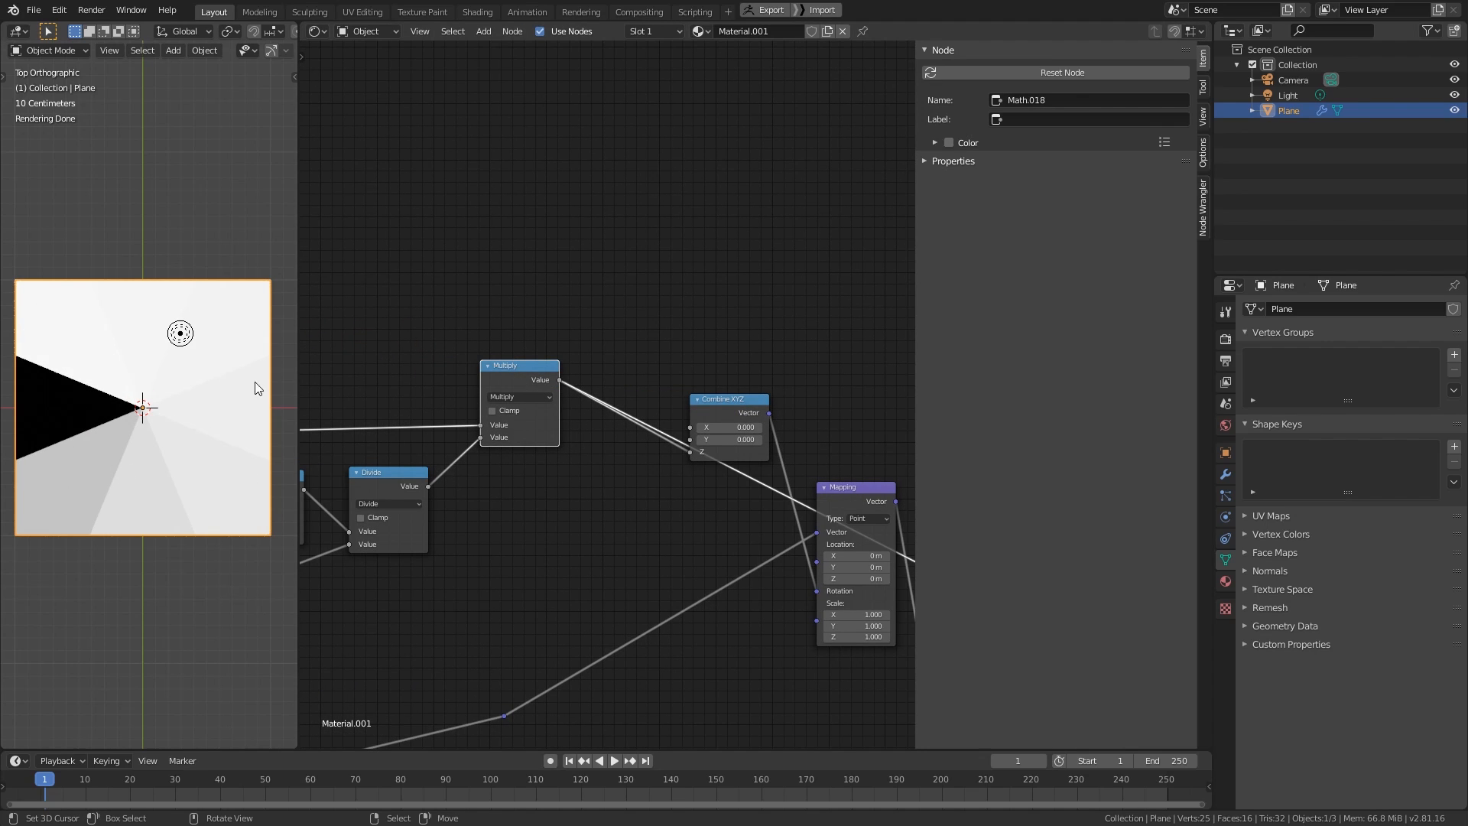
# - Duplicate the final Multiply node, place the copy before Combine XYZ and set its second value to -1
pyautogui.moveTo(729, 438); pyautogui.dragTo(705, 429, button='middle')
pyautogui.hotkey('shift', 'a')
pyautogui.press('Escape')
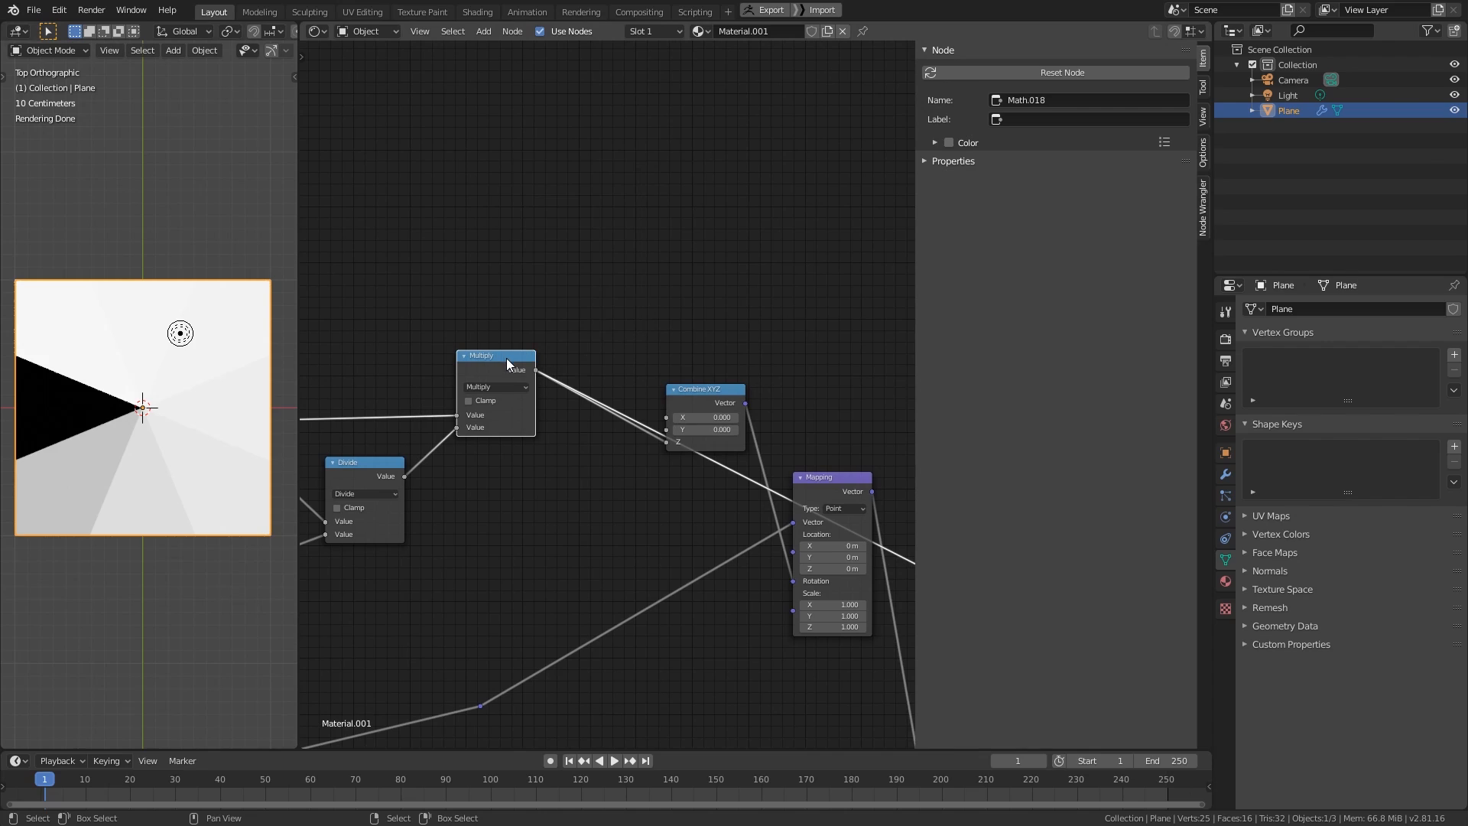
pyautogui.hotkey('shift', 'd')
pyautogui.click(598, 381)
pyautogui.click(614, 448)
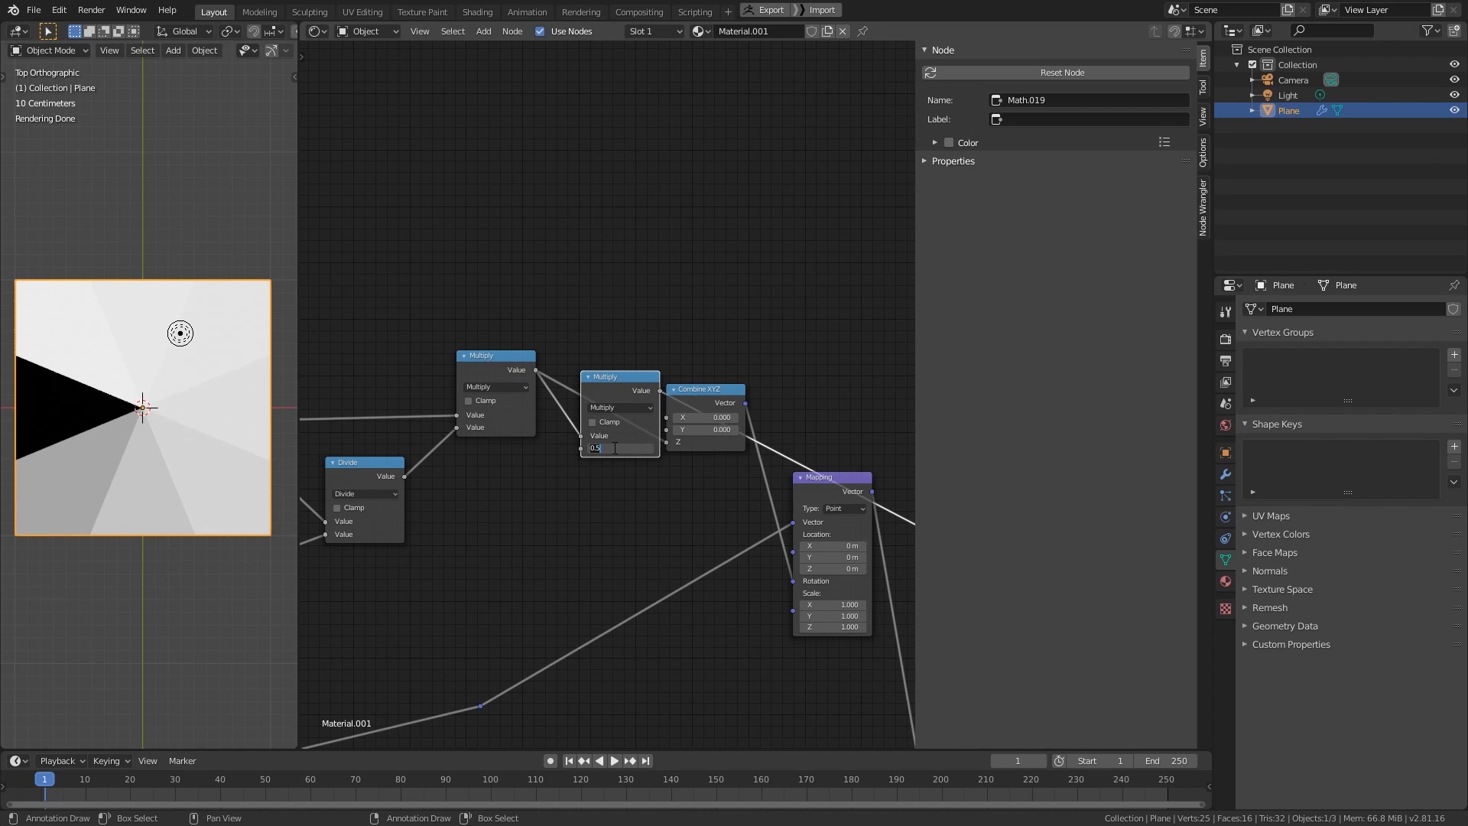
pyautogui.write('-1')
pyautogui.press('Return')
# - Link the negating Multiply to the Z input of Combine XYZ and preview the Mapping node on the plane
pyautogui.moveTo(631, 387); pyautogui.dragTo(667, 443)
pyautogui.moveTo(711, 410); pyautogui.dragTo(717, 437)
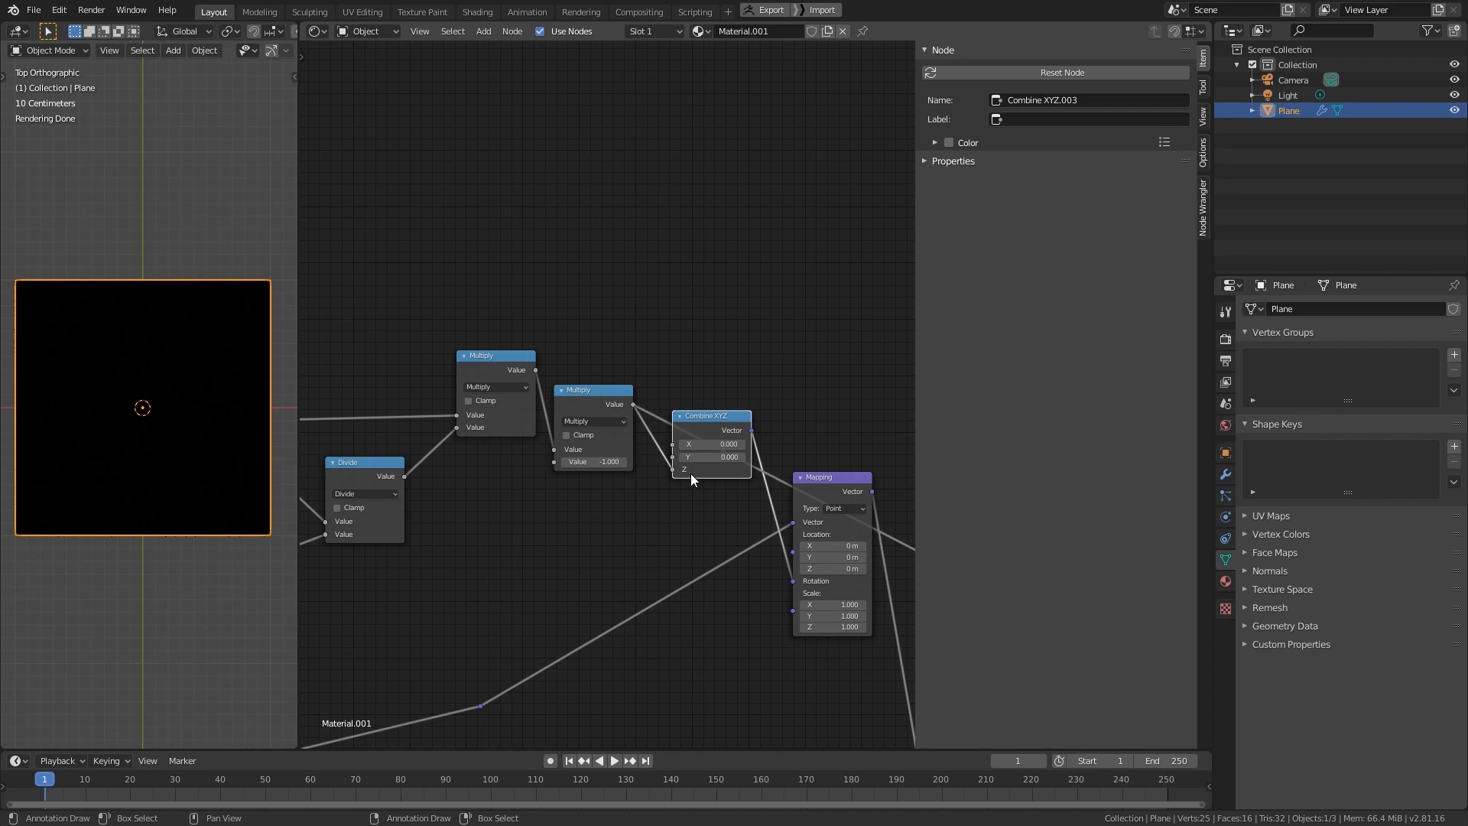
pyautogui.moveTo(533, 462); pyautogui.dragTo(155, 397, button='middle')
pyautogui.scroll(-3, 454, 463)
pyautogui.keyDown('ctrl'); pyautogui.keyDown('shift'); pyautogui.click(454, 463); pyautogui.keyUp('shift'); pyautogui.keyUp('ctrl')
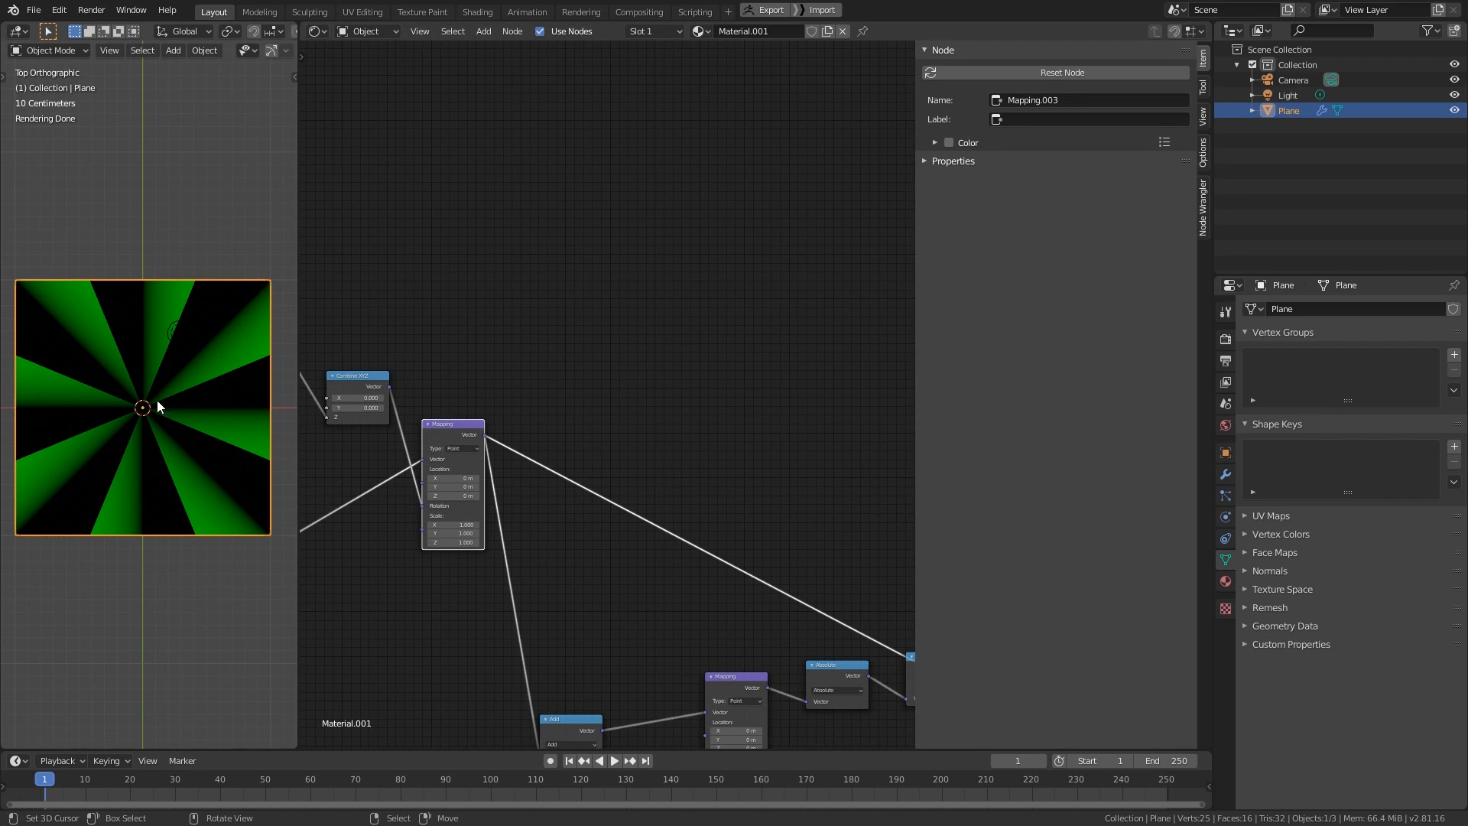
# - Preview the ColorRamp at the end of the square mask chain on the plane
pyautogui.scroll(-5, 617, 413)
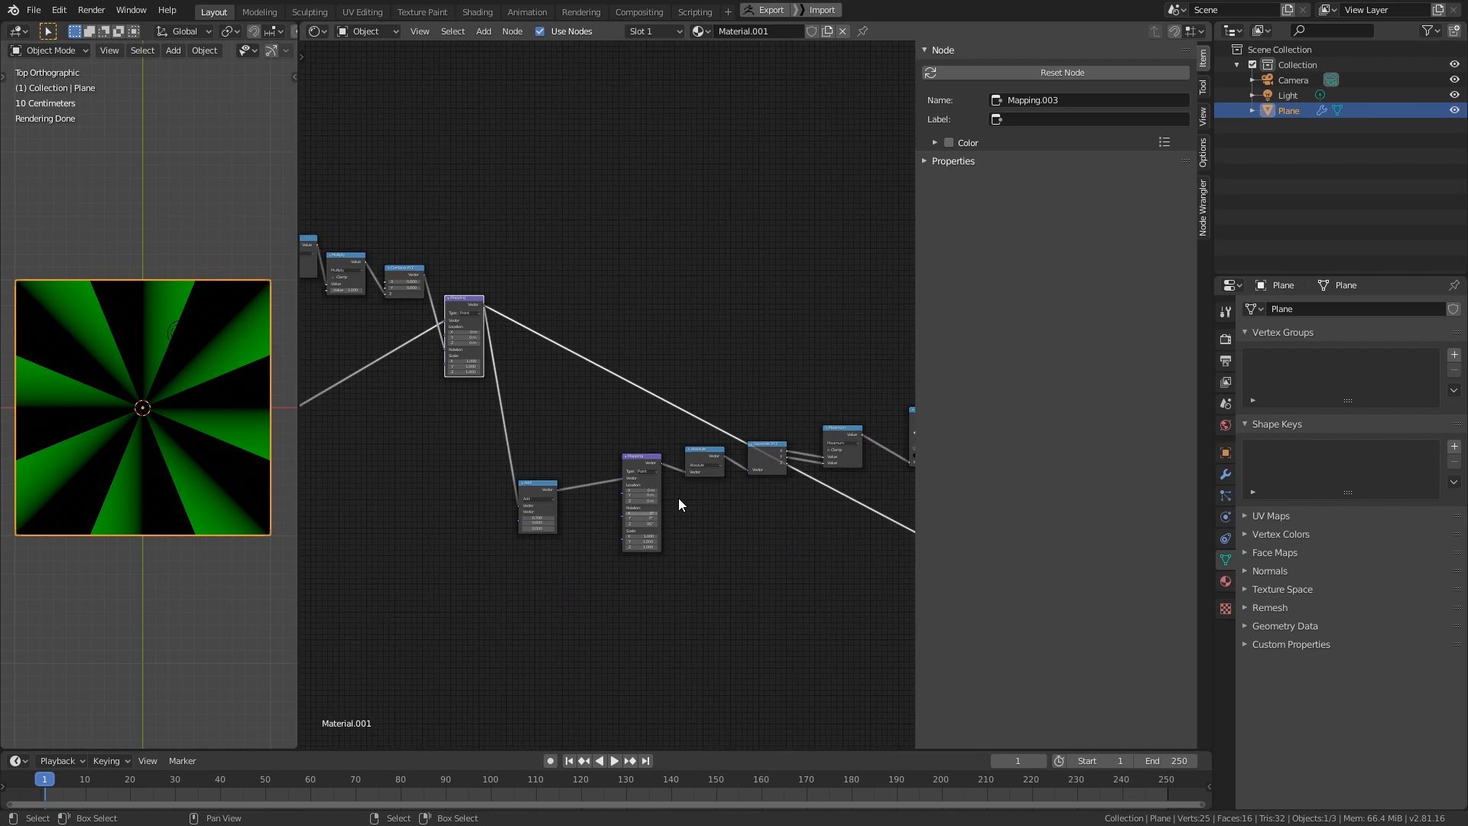
pyautogui.scroll(1, 611, 416)
pyautogui.keyDown('ctrl'); pyautogui.keyDown('shift'); pyautogui.click(756, 405); pyautogui.keyUp('shift'); pyautogui.keyUp('ctrl')
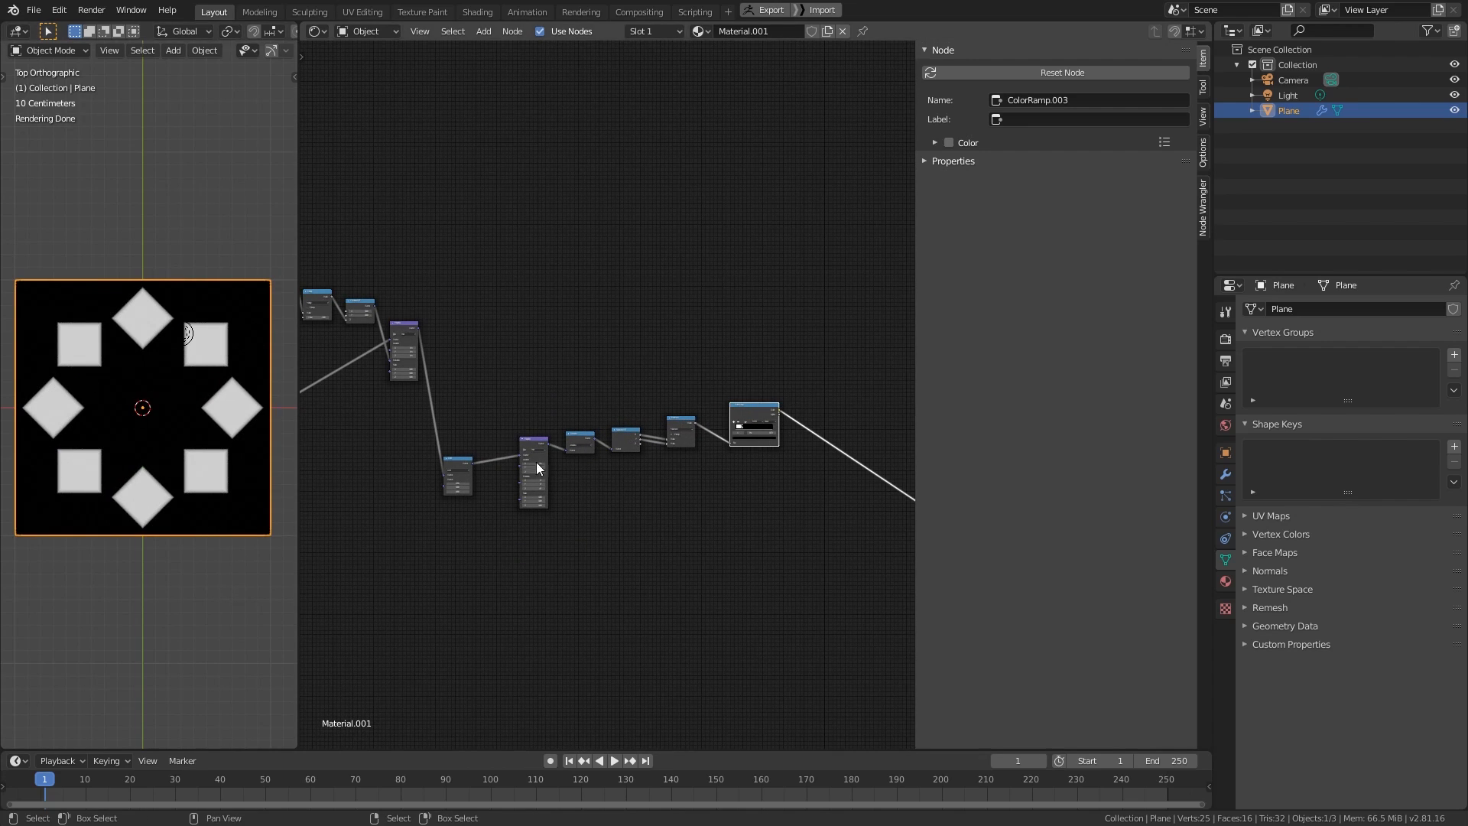
# - Raise the Segment num value so the square repeats twelve times around the centre
pyautogui.moveTo(536, 461); pyautogui.dragTo(664, 461, button='middle')
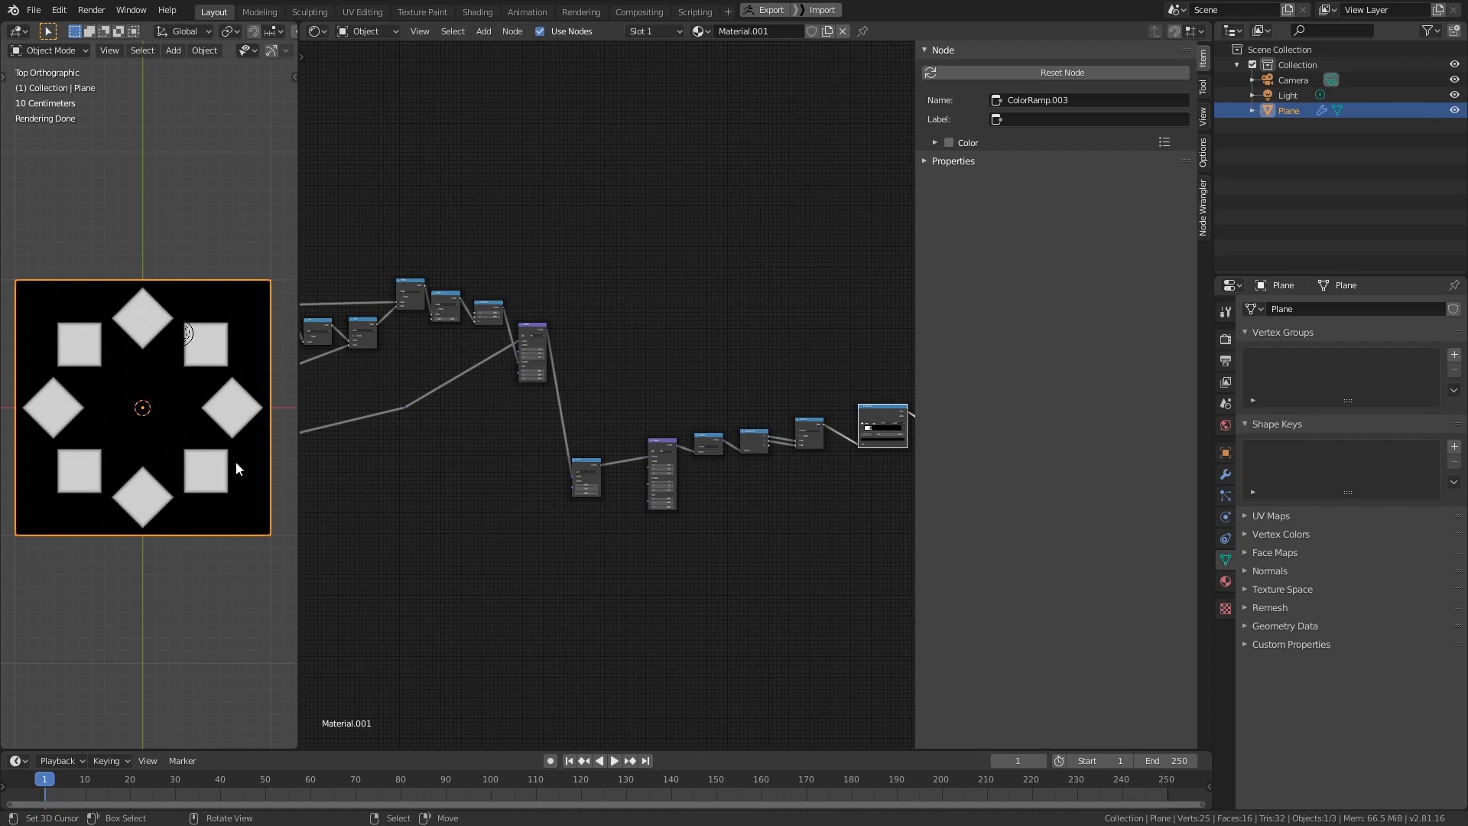
pyautogui.scroll(5, 527, 419)
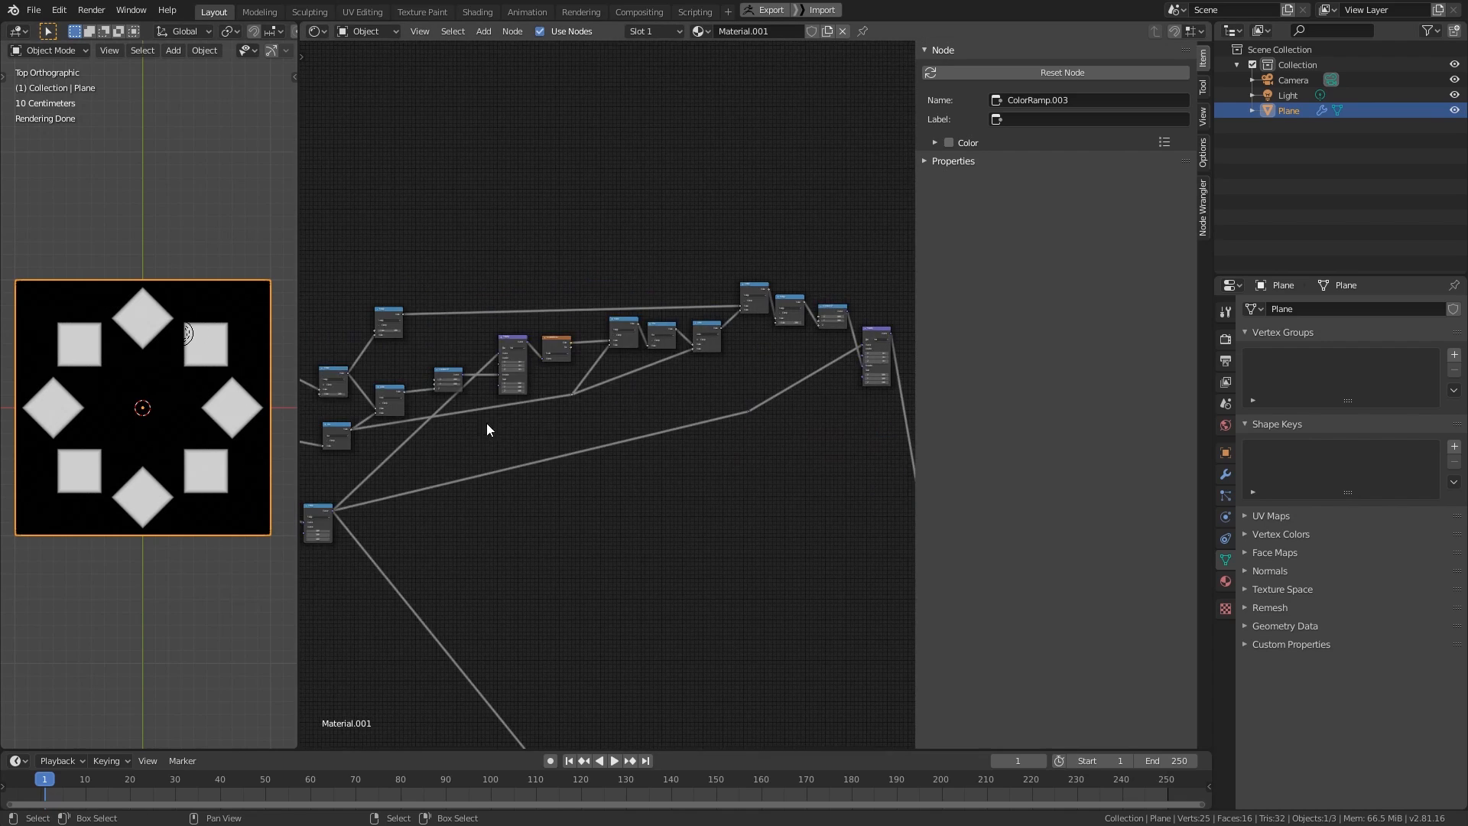
pyautogui.scroll(4, 532, 434)
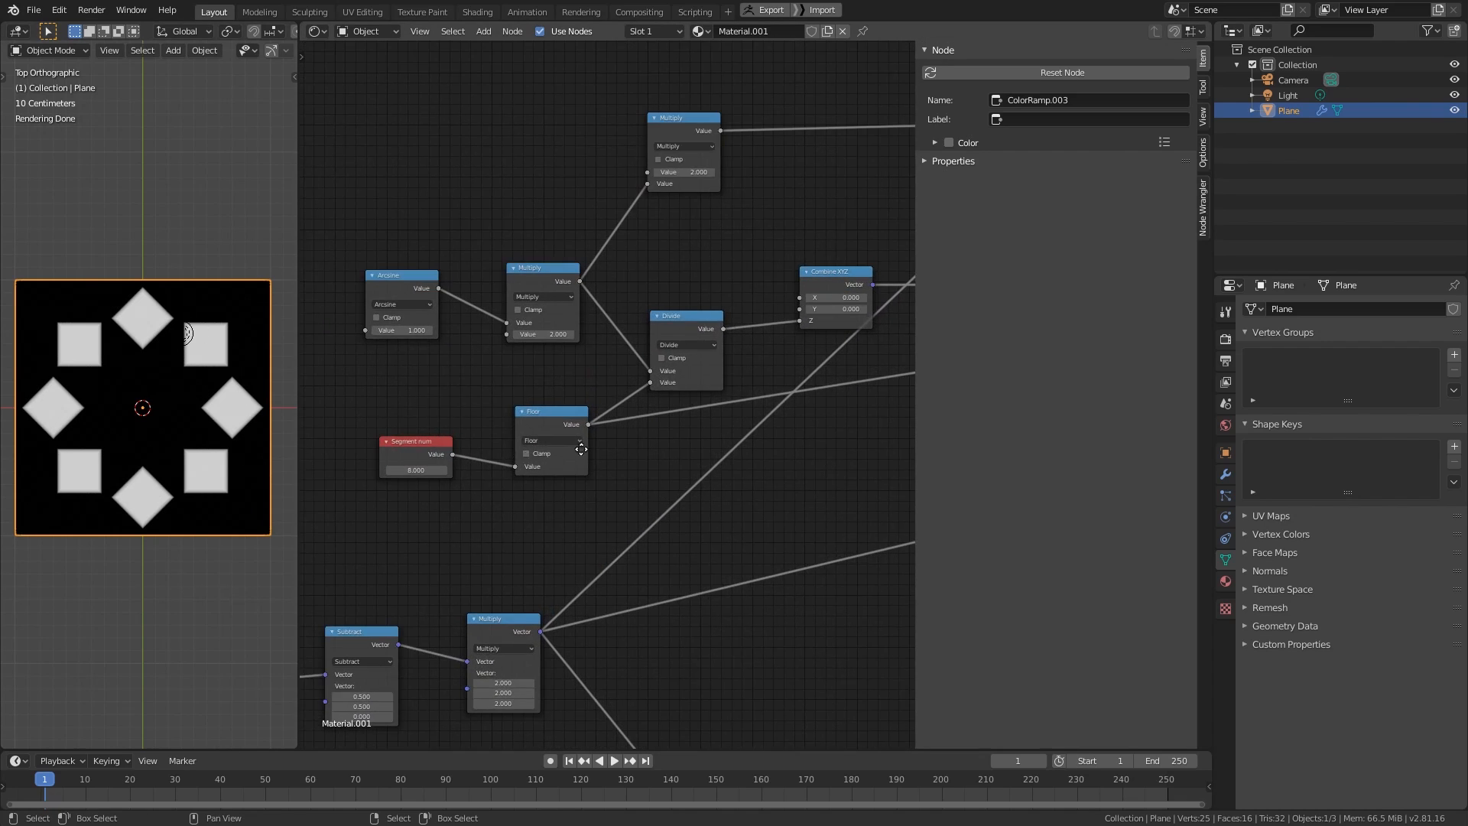
pyautogui.moveTo(523, 455); pyautogui.dragTo(528, 453)
pyautogui.moveTo(528, 451); pyautogui.dragTo(564, 451)
pyautogui.moveTo(725, 534); pyautogui.dragTo(796, 634, button='middle')
pyautogui.scroll(-3, 846, 424)
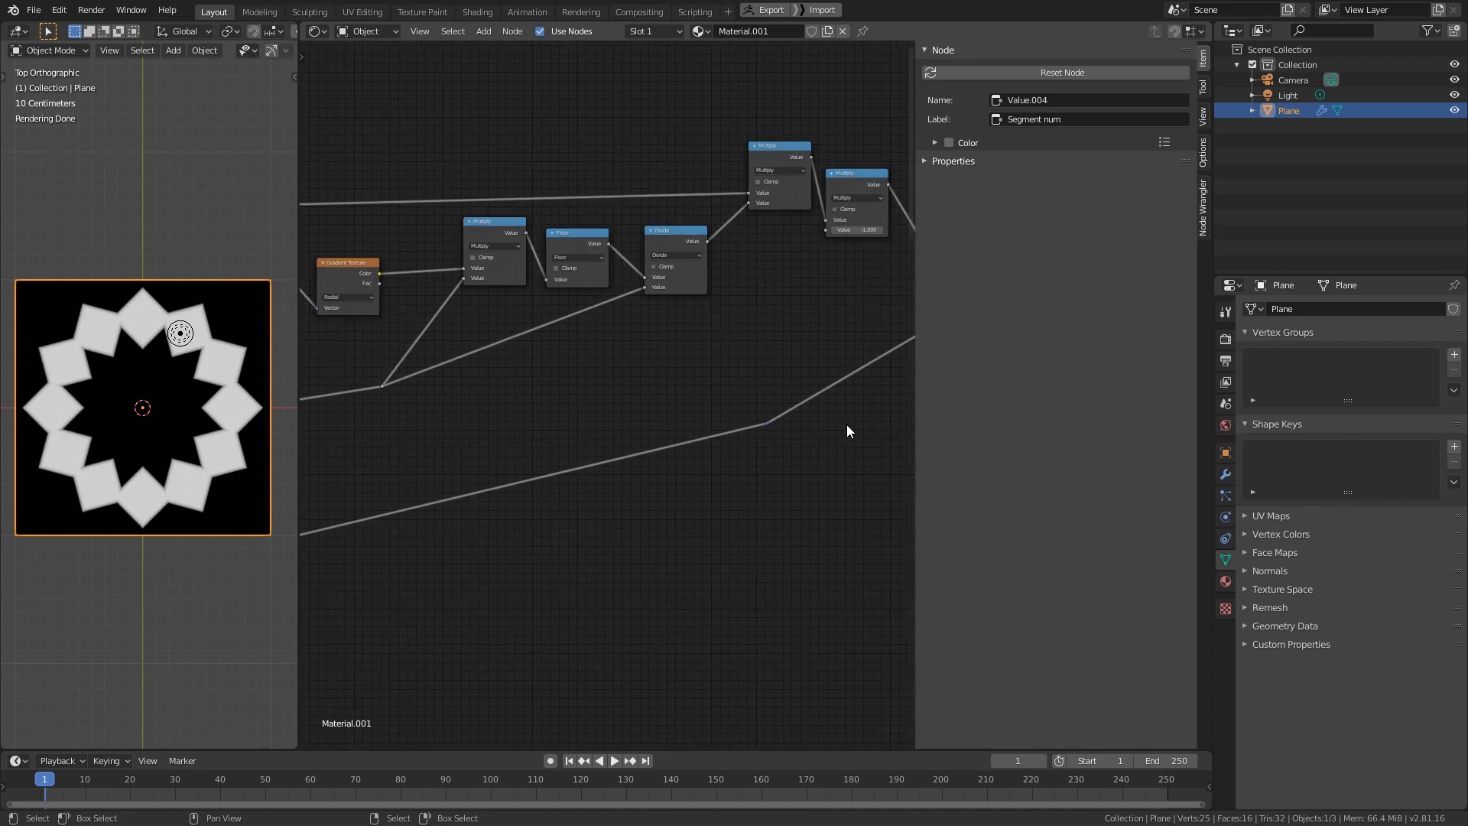
# - Move the square mask ColorRamp's white stop near the start and its black stop to 0.159 for softer edges
pyautogui.moveTo(846, 424); pyautogui.dragTo(433, 464, button='middle')
pyautogui.moveTo(560, 348); pyautogui.dragTo(343, 318, button='middle')
pyautogui.moveTo(746, 527); pyautogui.dragTo(507, 444, button='middle')
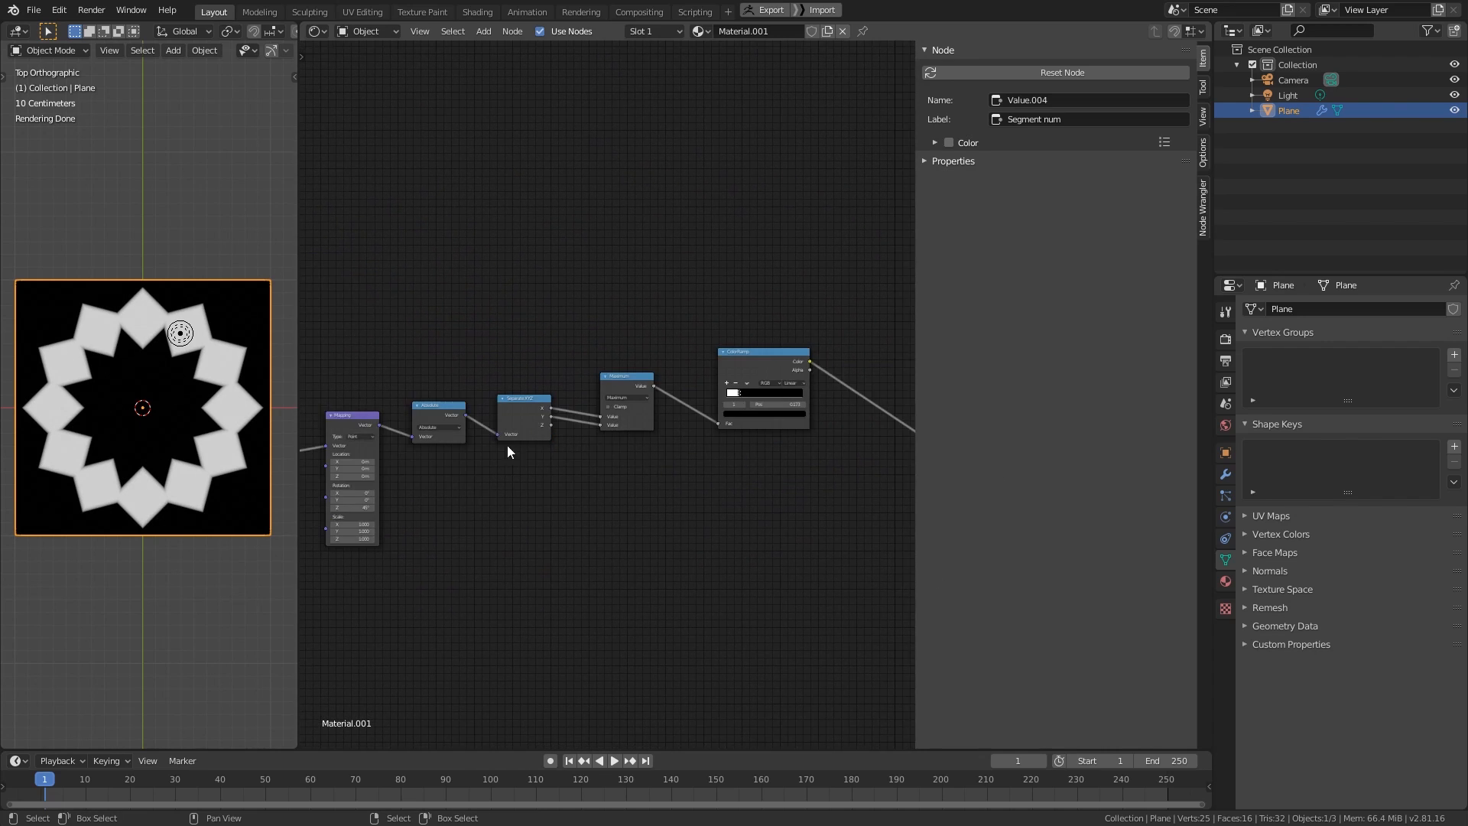
pyautogui.moveTo(736, 449); pyautogui.dragTo(641, 433, button='middle')
pyautogui.scroll(8, 641, 433)
pyautogui.moveTo(691, 376); pyautogui.dragTo(591, 530, button='middle')
pyautogui.scroll(7, 589, 576)
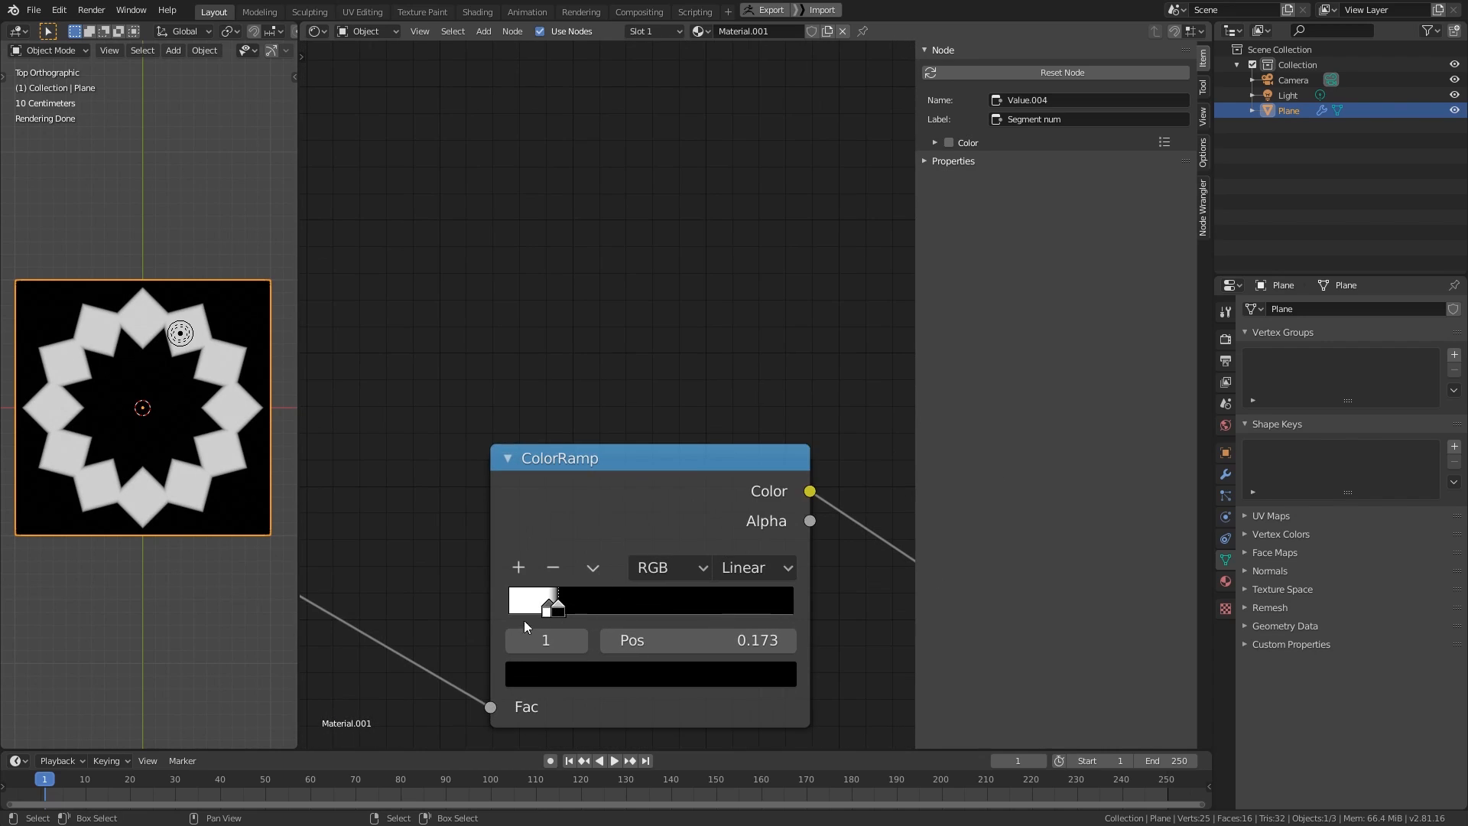
pyautogui.moveTo(547, 612)
pyautogui.mouseDown()
pyautogui.moveTo(511, 612)
pyautogui.moveTo(550, 618)
pyautogui.mouseUp()
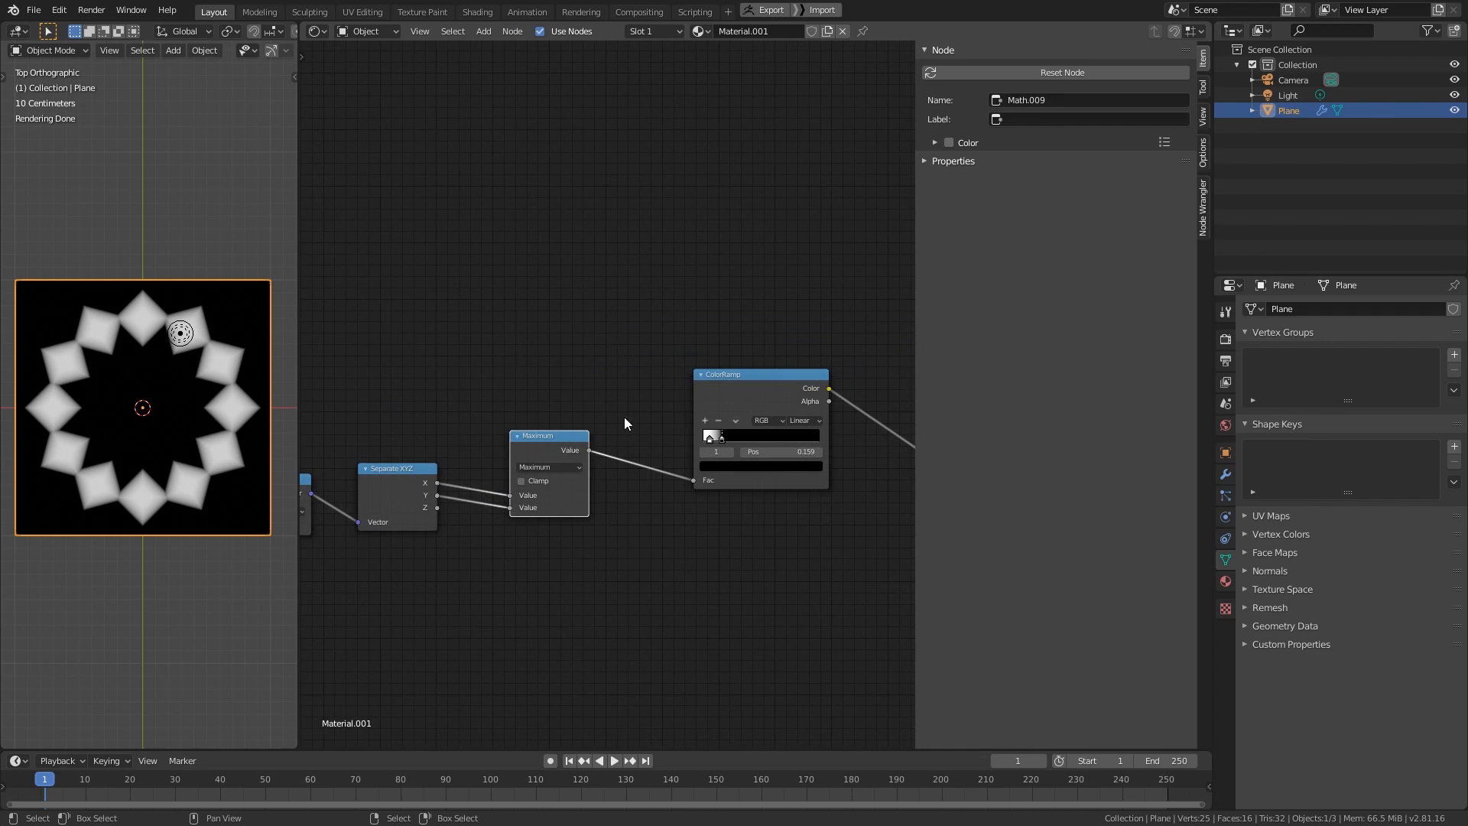
# - Set the first vector component of the square mask's Add node to 1
pyautogui.scroll(-2, 577, 502)
pyautogui.moveTo(416, 473); pyautogui.dragTo(677, 406, button='middle')
pyautogui.scroll(4, 646, 463)
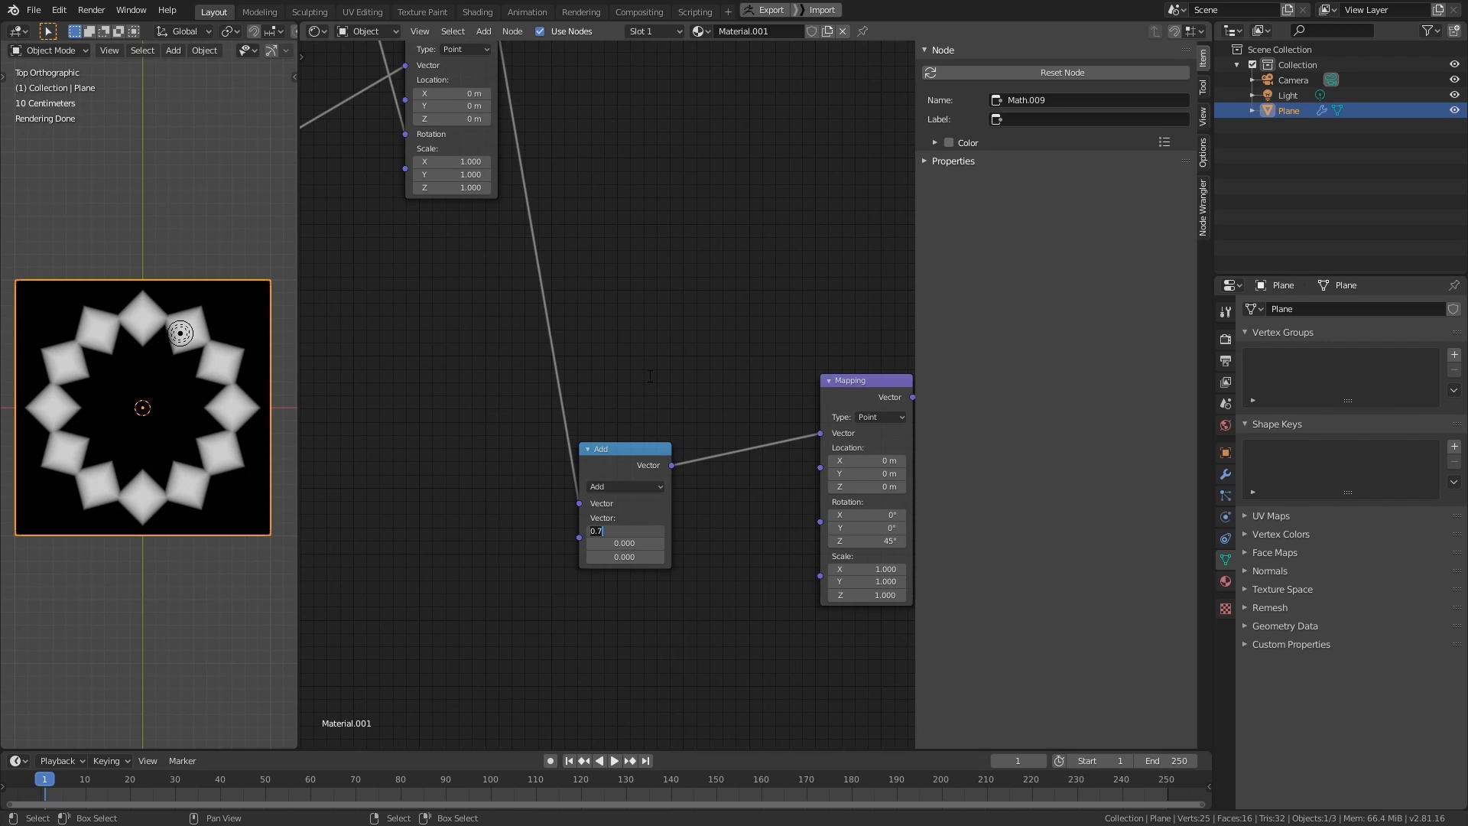
pyautogui.press('Return')
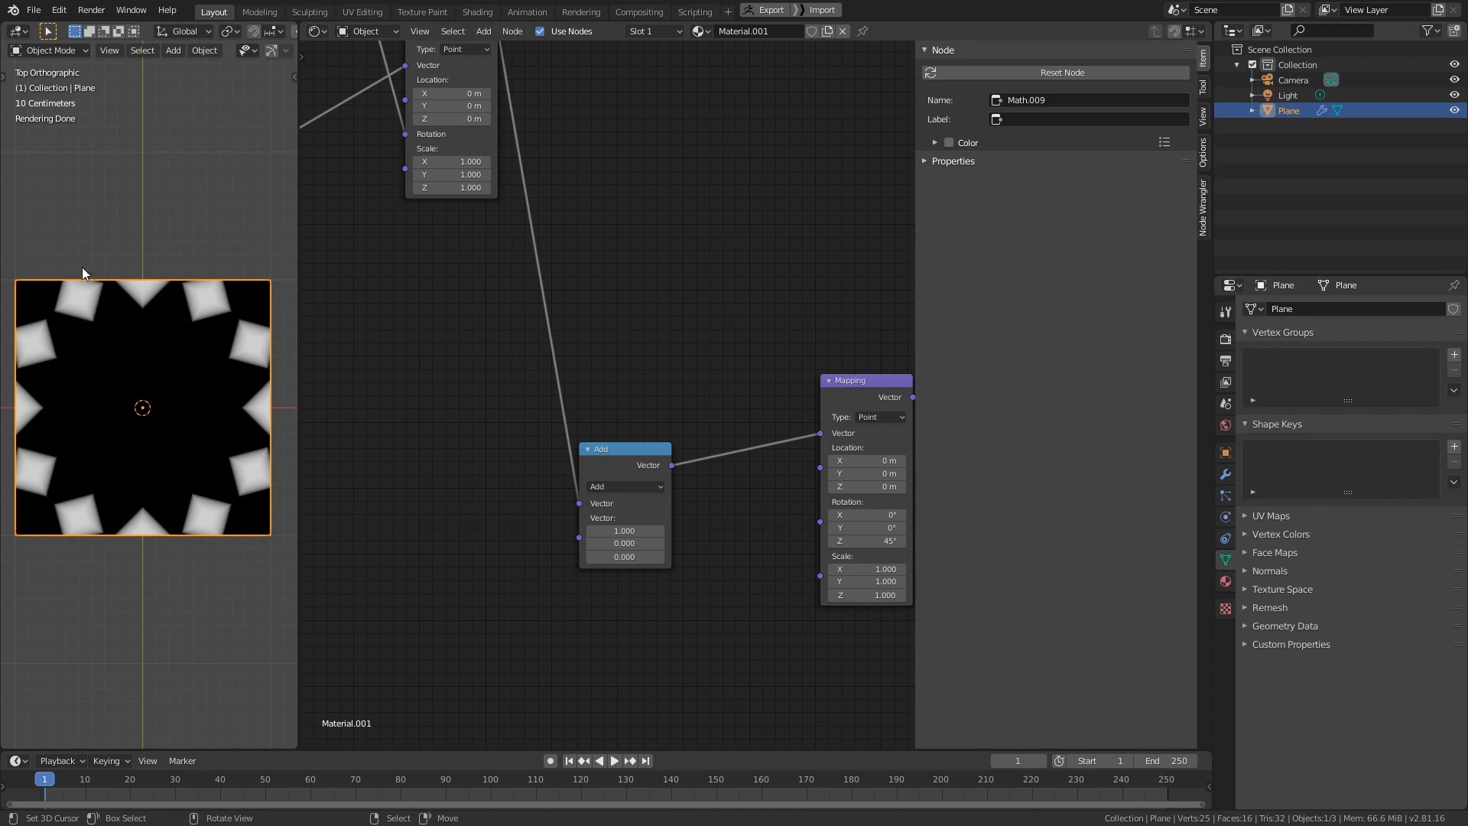
# - Preview the complete material and link the square mask ColorRamp's Color to the Fac of the Mix Shader blending the two Principled shaders
pyautogui.scroll(-5, 607, 406)
pyautogui.moveTo(845, 596); pyautogui.dragTo(701, 452, button='middle')
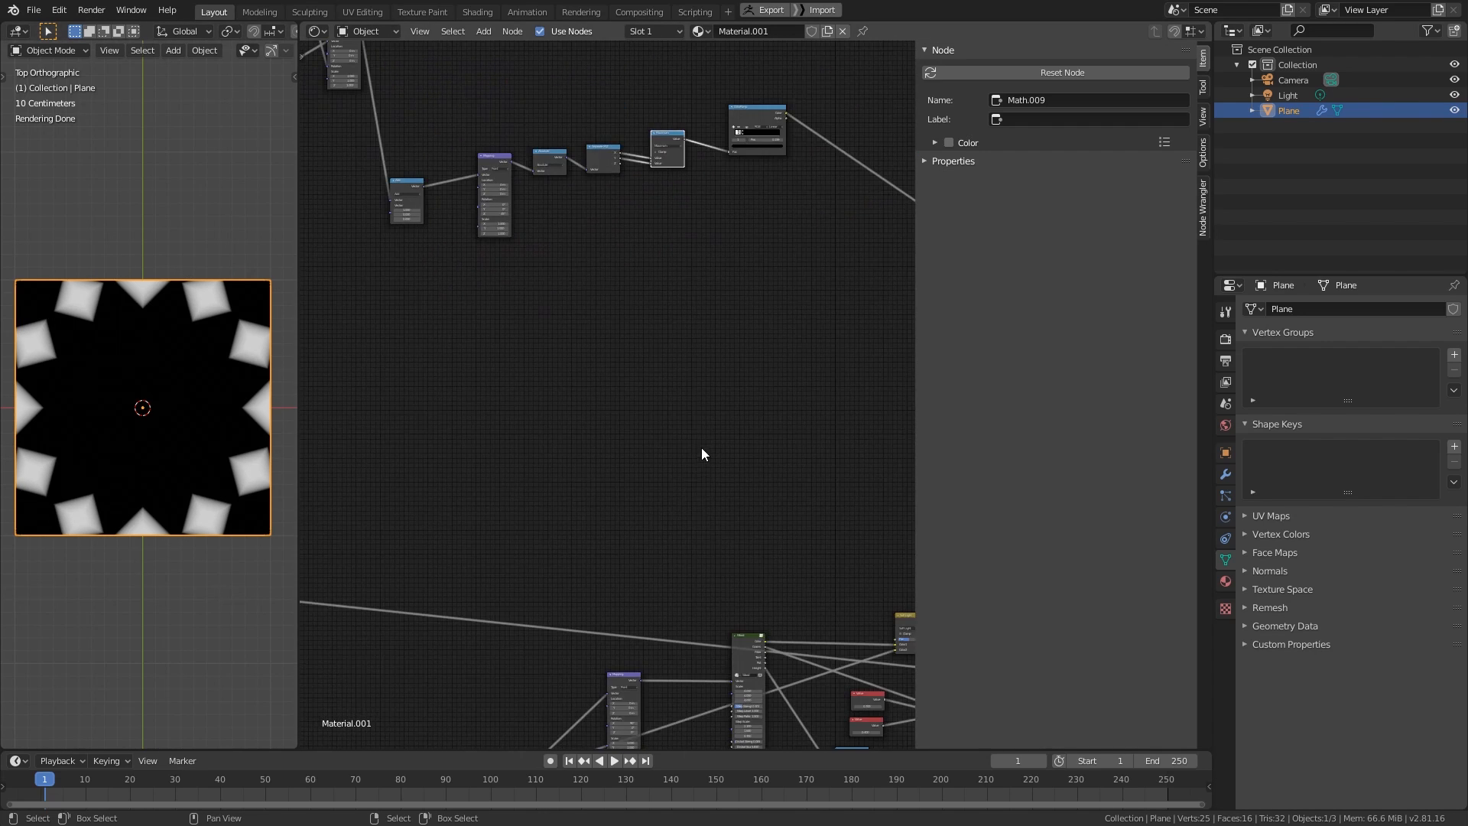
pyautogui.scroll(-5, 702, 453)
pyautogui.moveTo(850, 471); pyautogui.dragTo(406, 353, button='middle')
pyautogui.moveTo(630, 498); pyautogui.dragTo(604, 476, button='middle')
pyautogui.moveTo(714, 508); pyautogui.dragTo(769, 470, button='middle')
pyautogui.keyDown('ctrl'); pyautogui.keyDown('shift'); pyautogui.click(669, 506); pyautogui.keyUp('shift'); pyautogui.keyUp('ctrl')
pyautogui.scroll(-2, 769, 471)
pyautogui.moveTo(520, 172); pyautogui.dragTo(850, 588)
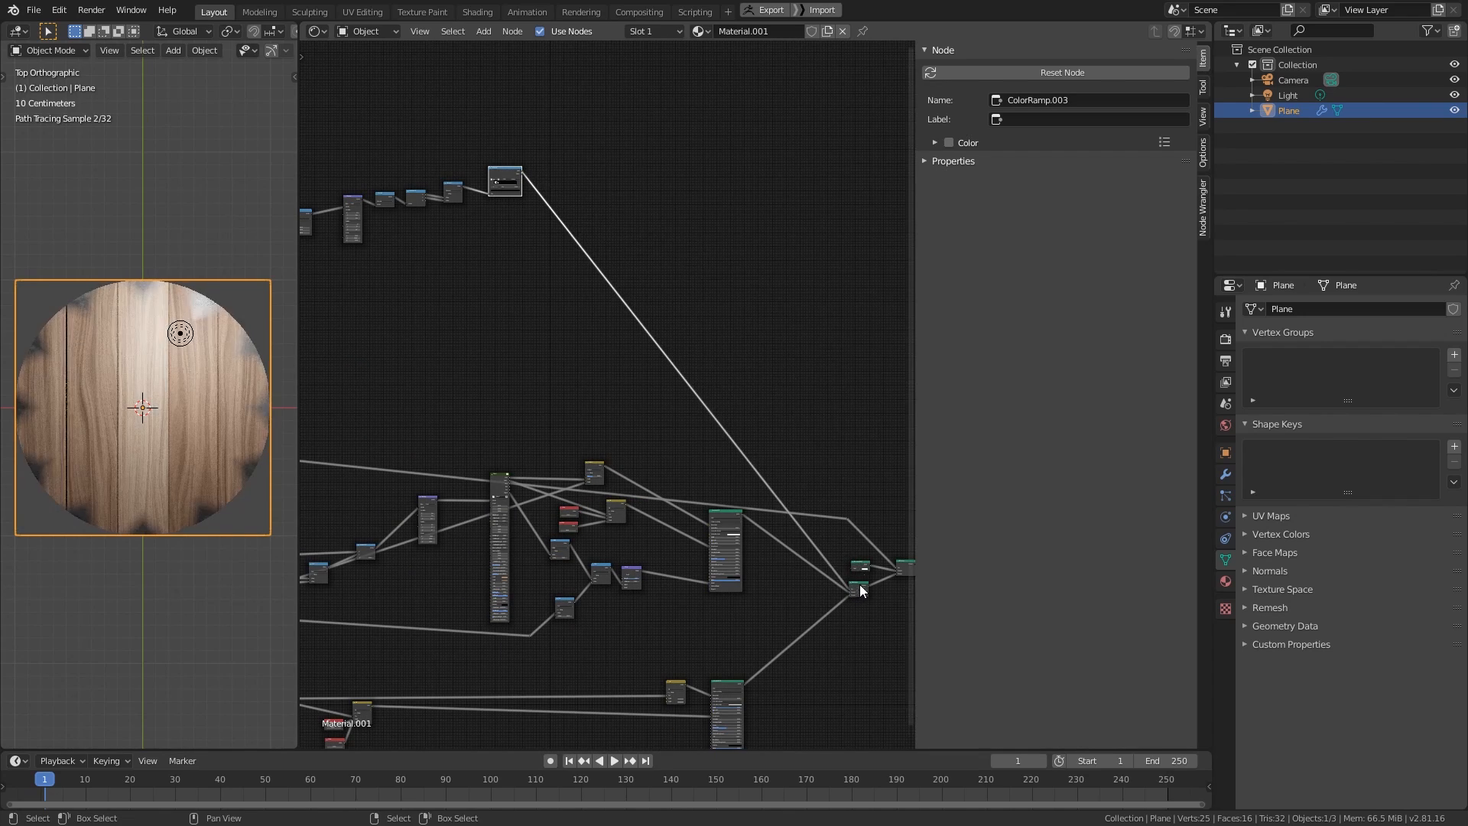
# - Examine the shader connections and how the radial mask affects the rim of the wooden disc
pyautogui.moveTo(858, 593); pyautogui.dragTo(676, 512, button='middle')
pyautogui.scroll(8, 641, 455)
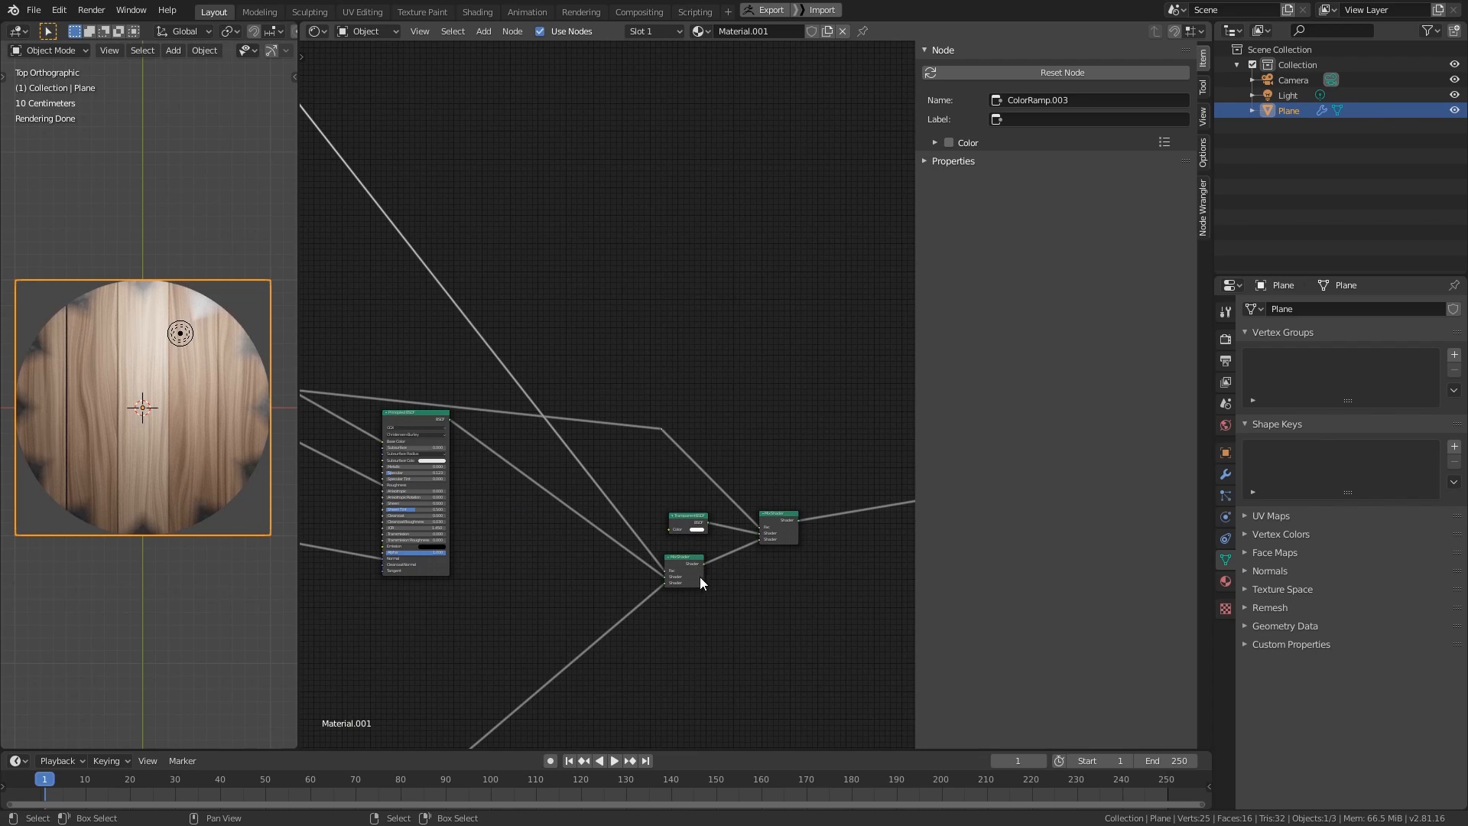
pyautogui.moveTo(699, 577); pyautogui.dragTo(626, 461, button='middle')
pyautogui.scroll(6, 612, 514)
pyautogui.moveTo(466, 414); pyautogui.dragTo(627, 519, button='middle')
pyautogui.scroll(-6, 599, 515)
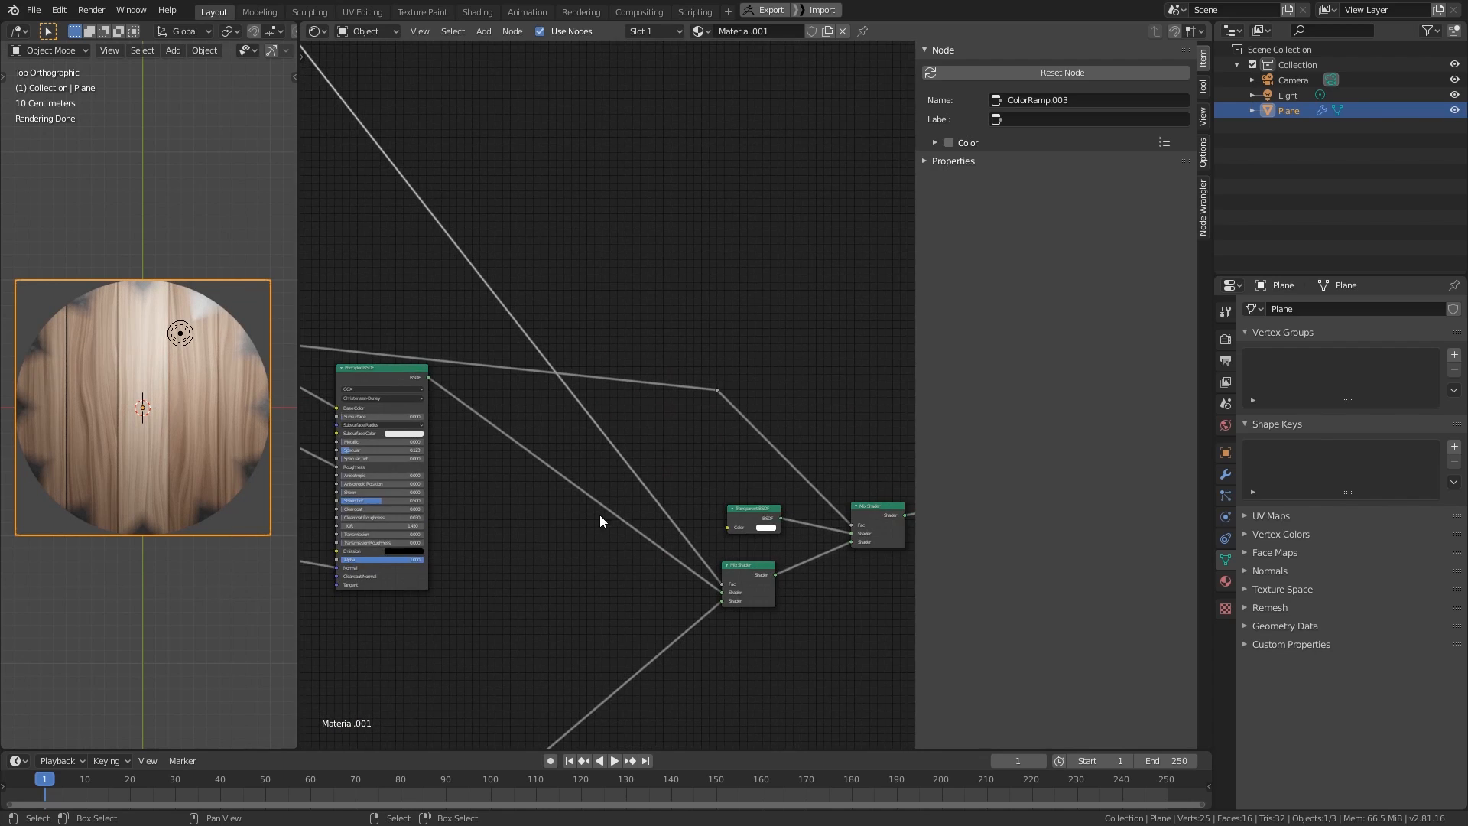
pyautogui.moveTo(478, 353); pyautogui.dragTo(839, 702, button='middle')
pyautogui.moveTo(456, 300); pyautogui.dragTo(626, 536, button='middle')
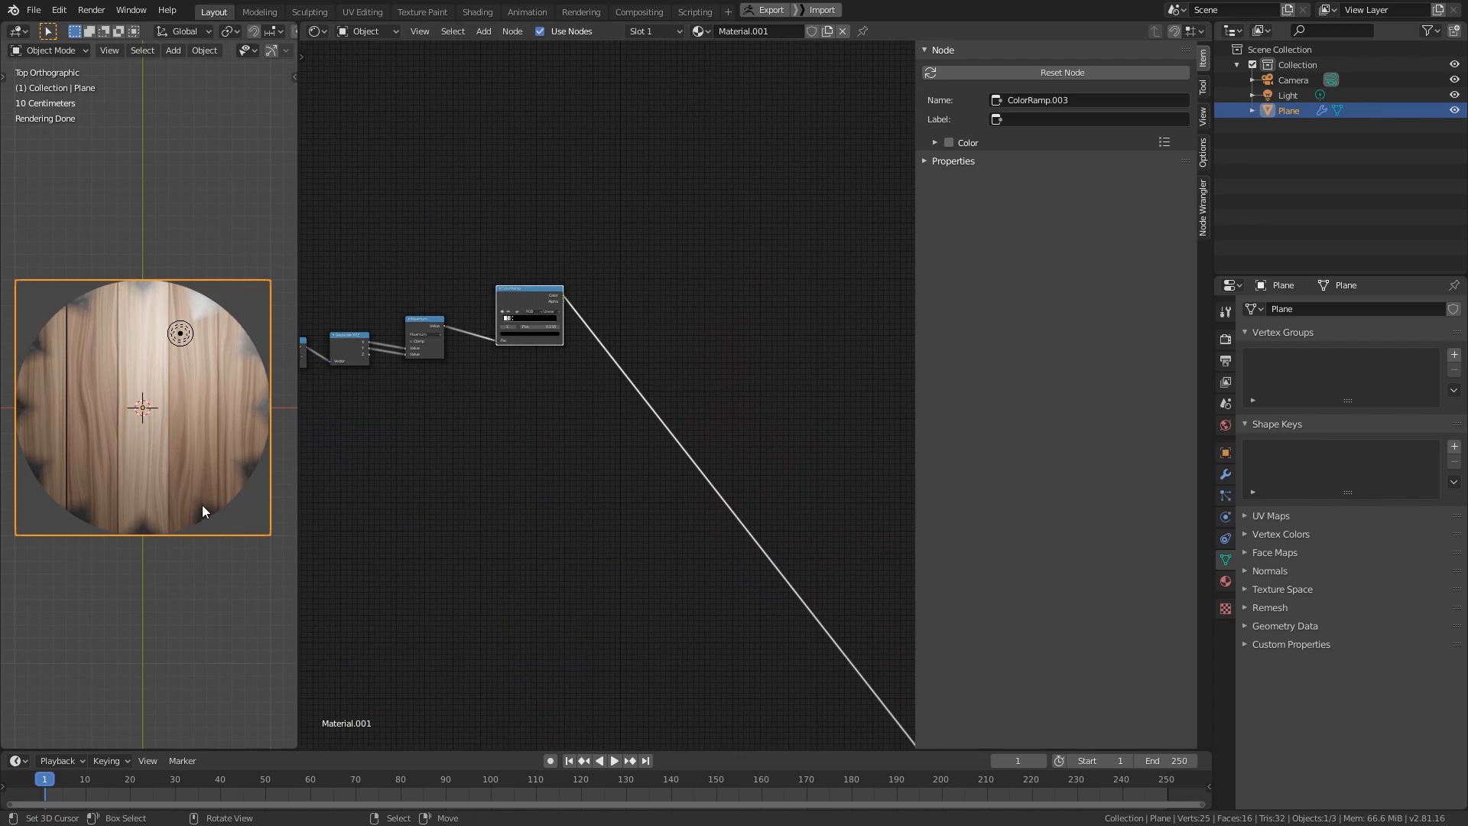
pyautogui.scroll(3, 203, 506)
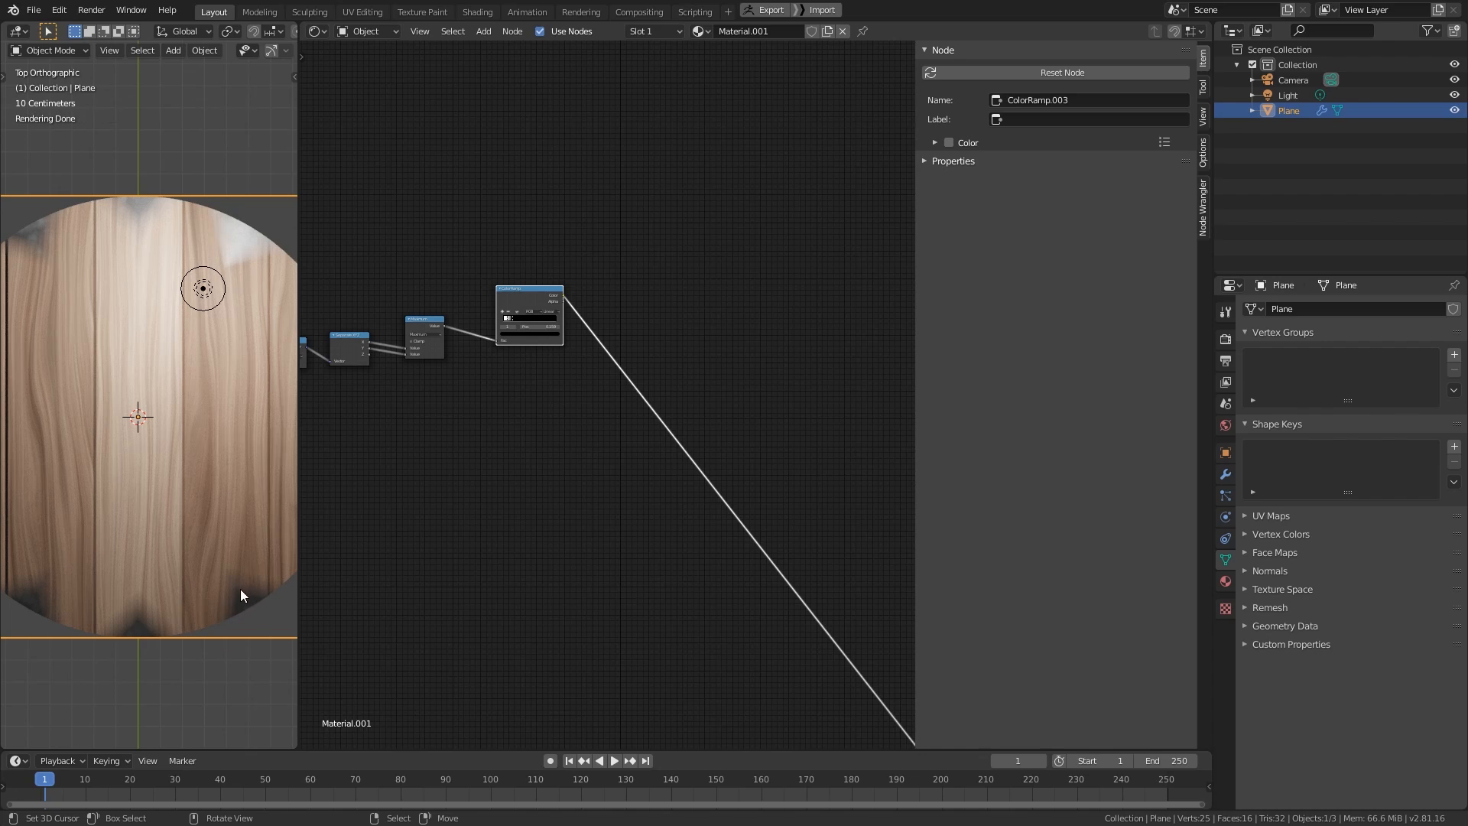
# - Move the square mask ColorRamp up and back, and insert a Math node on its output link to the Mix Shader
pyautogui.scroll(5, 650, 374)
pyautogui.moveTo(621, 416); pyautogui.dragTo(757, 479, button='middle')
pyautogui.click(623, 294)
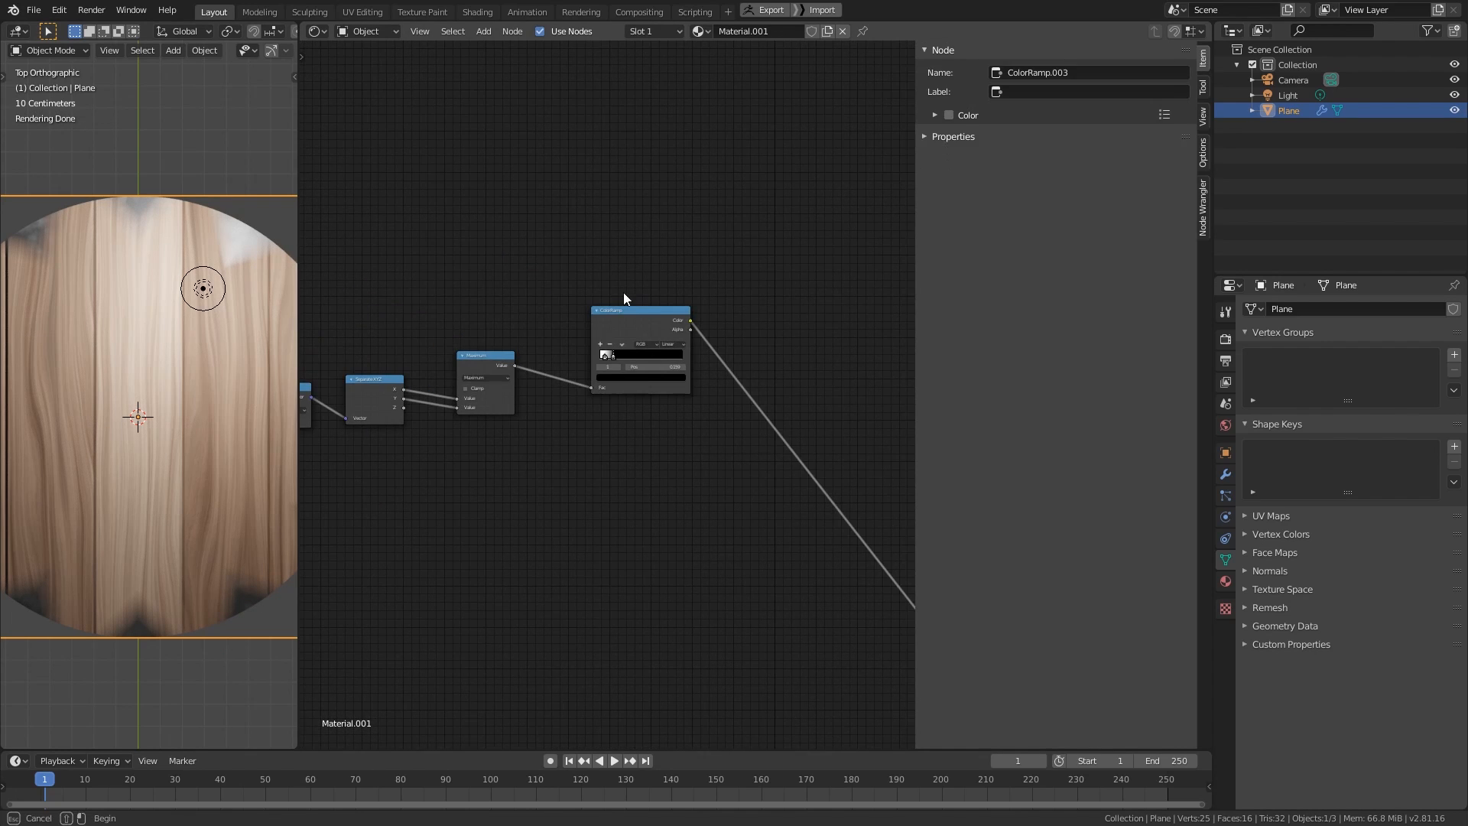
pyautogui.moveTo(638, 312); pyautogui.dragTo(607, 297)
pyautogui.hotkey('shift', 'a')
pyautogui.moveTo(783, 342)
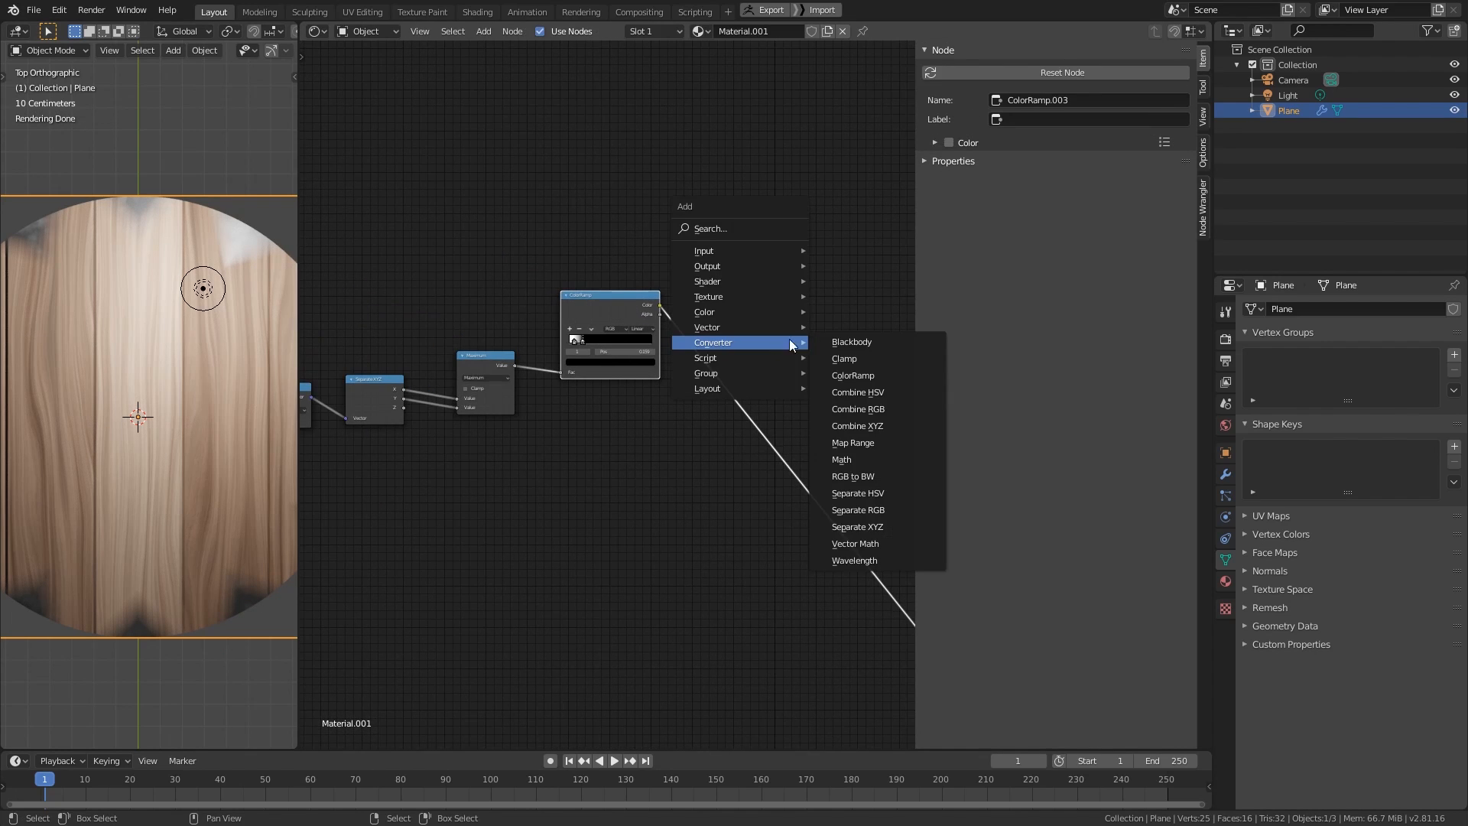
pyautogui.click(858, 465)
pyautogui.click(789, 467)
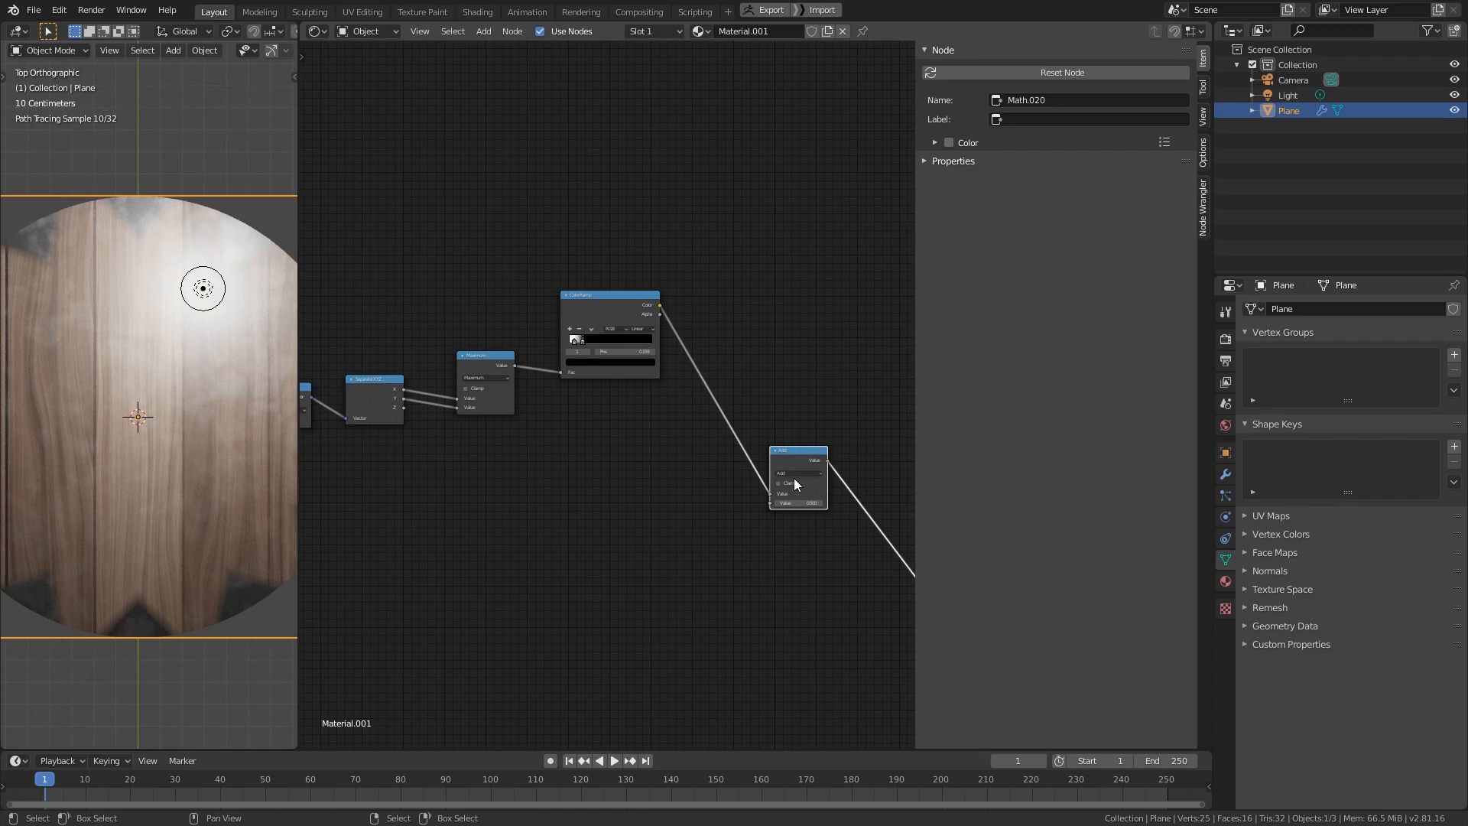
# - Set the inserted Math node to Greater Than with a threshold value of 0
pyautogui.click(795, 473)
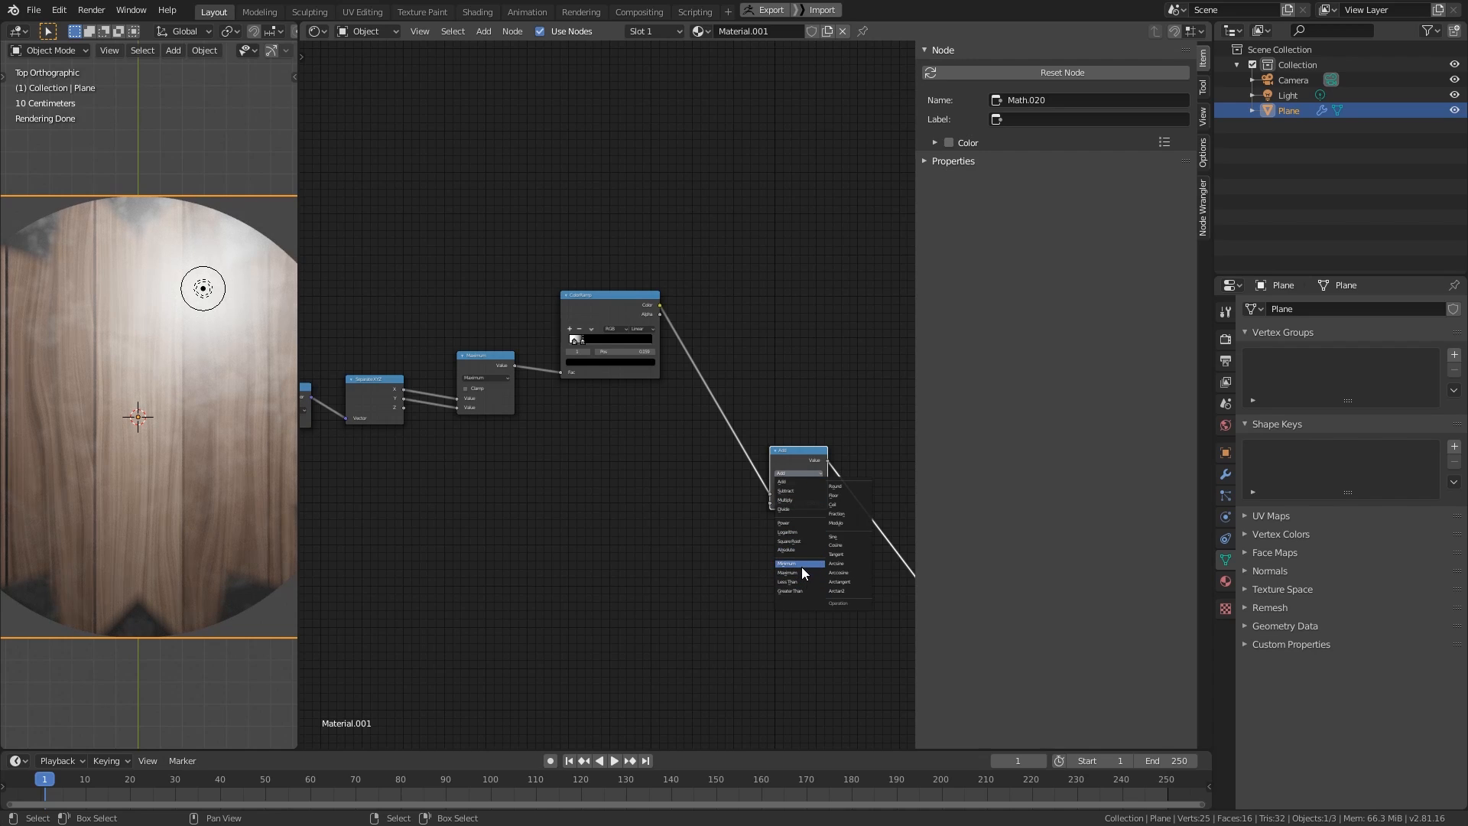
pyautogui.click(798, 590)
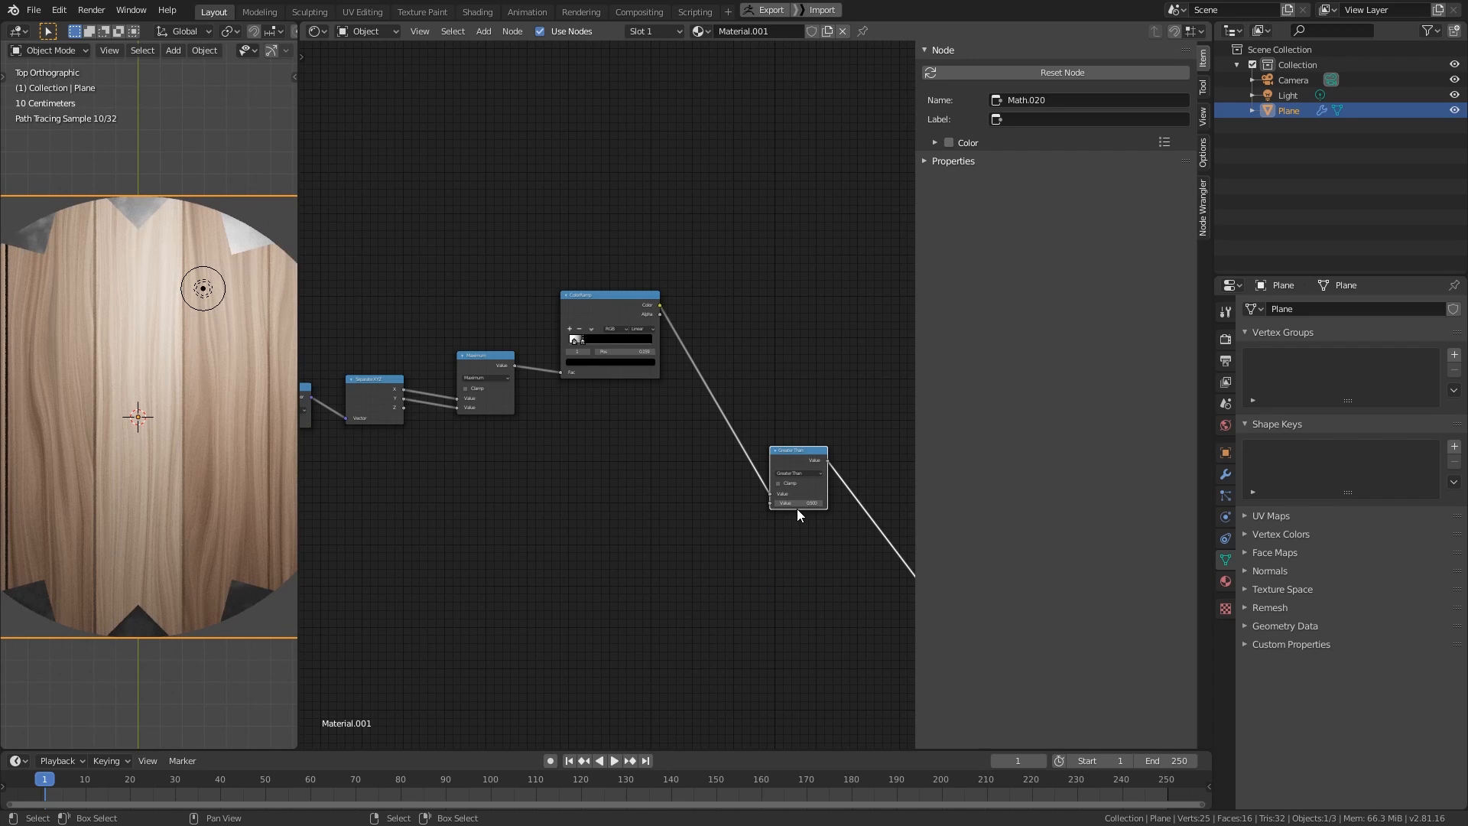
pyautogui.click(804, 502)
pyautogui.write('0.5')
pyautogui.press('Return')
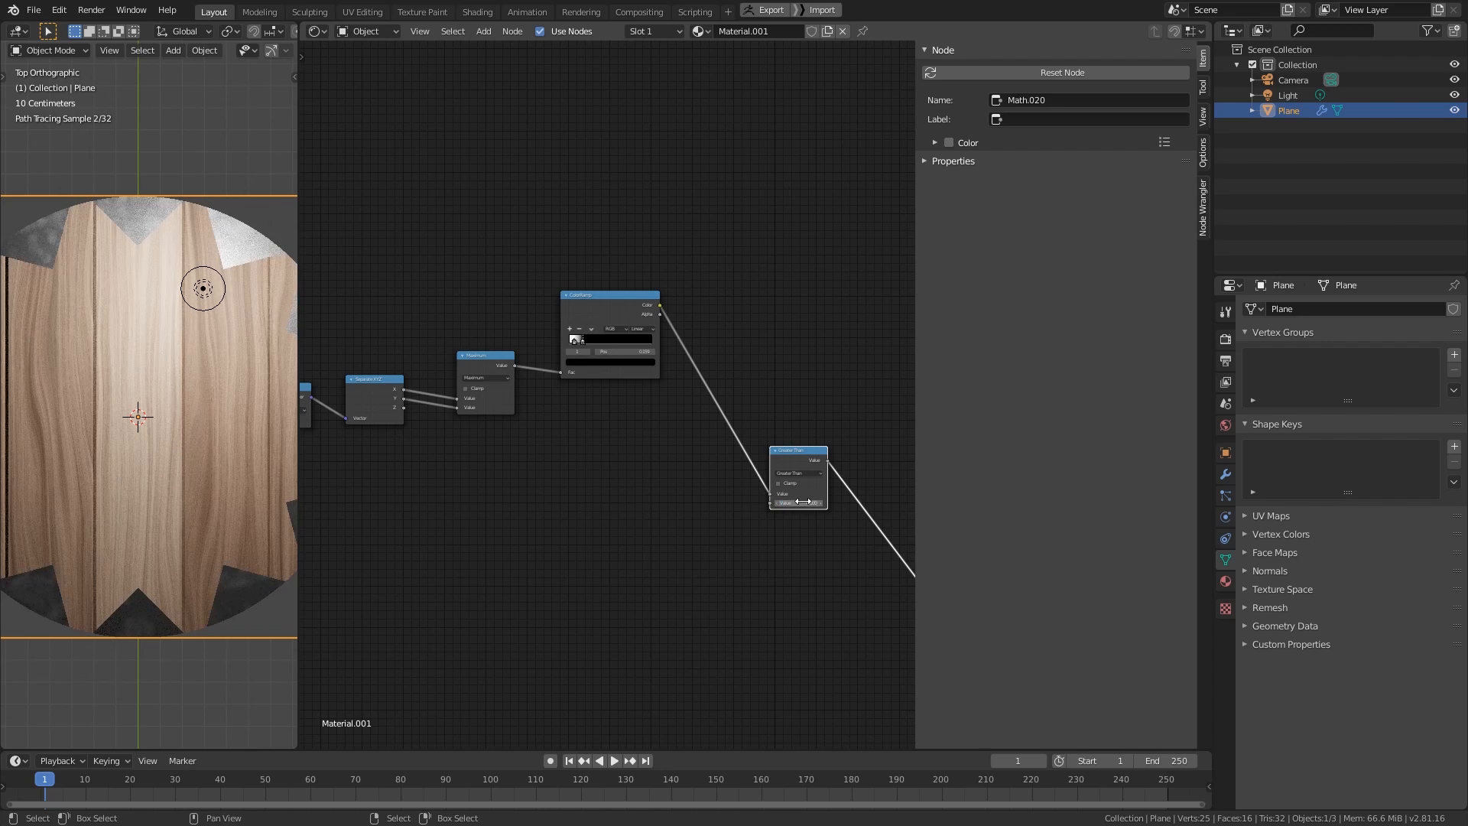
# - Examine the mask's edges around the rim of the wooden disc and its link toward the Mix Shader
pyautogui.scroll(-4, 160, 336)
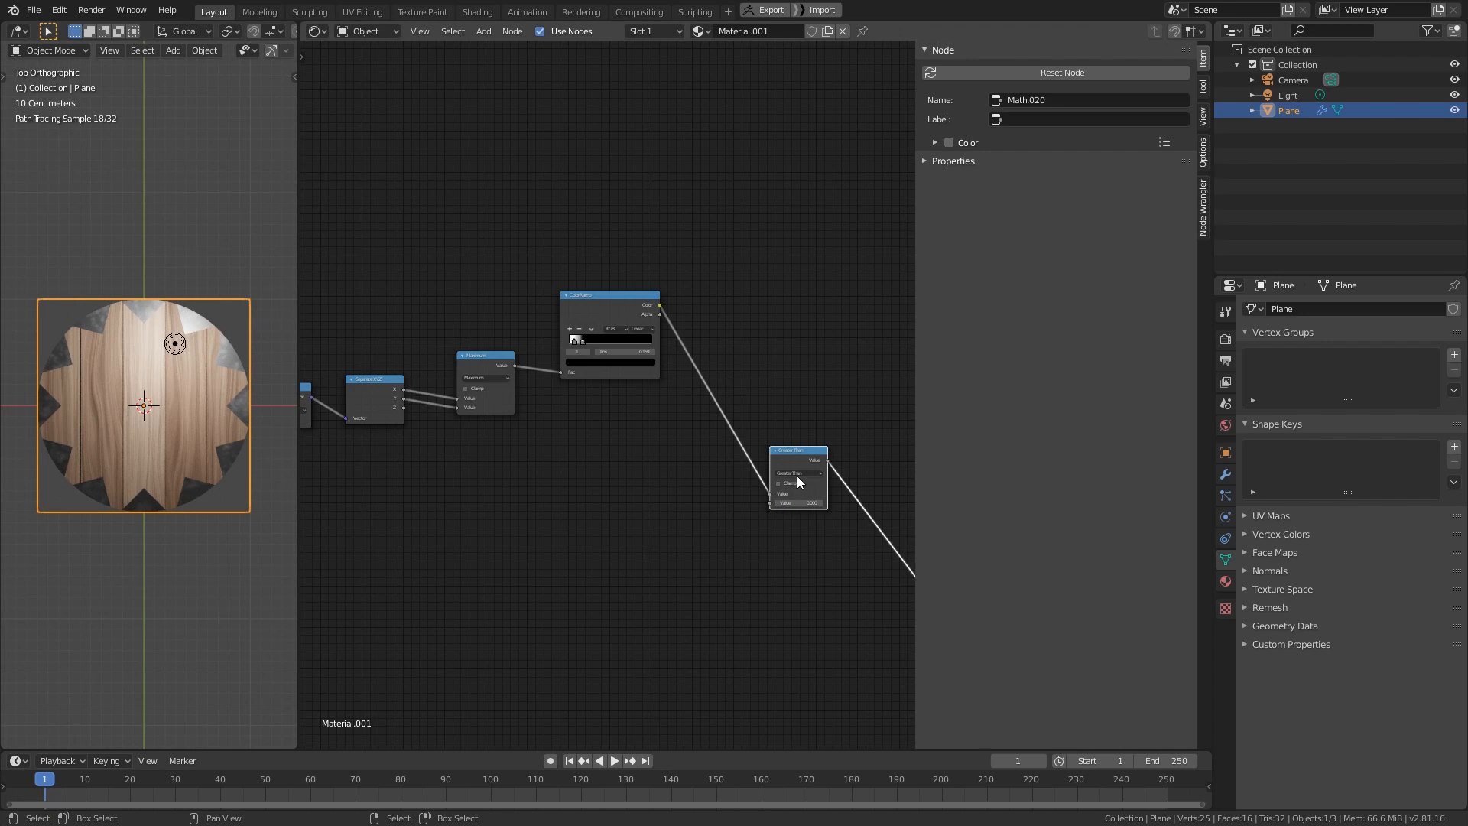
pyautogui.scroll(-2, 807, 480)
pyautogui.moveTo(812, 482); pyautogui.dragTo(499, 360, button='middle')
pyautogui.scroll(-2, 498, 366)
pyautogui.scroll(-2, 170, 393)
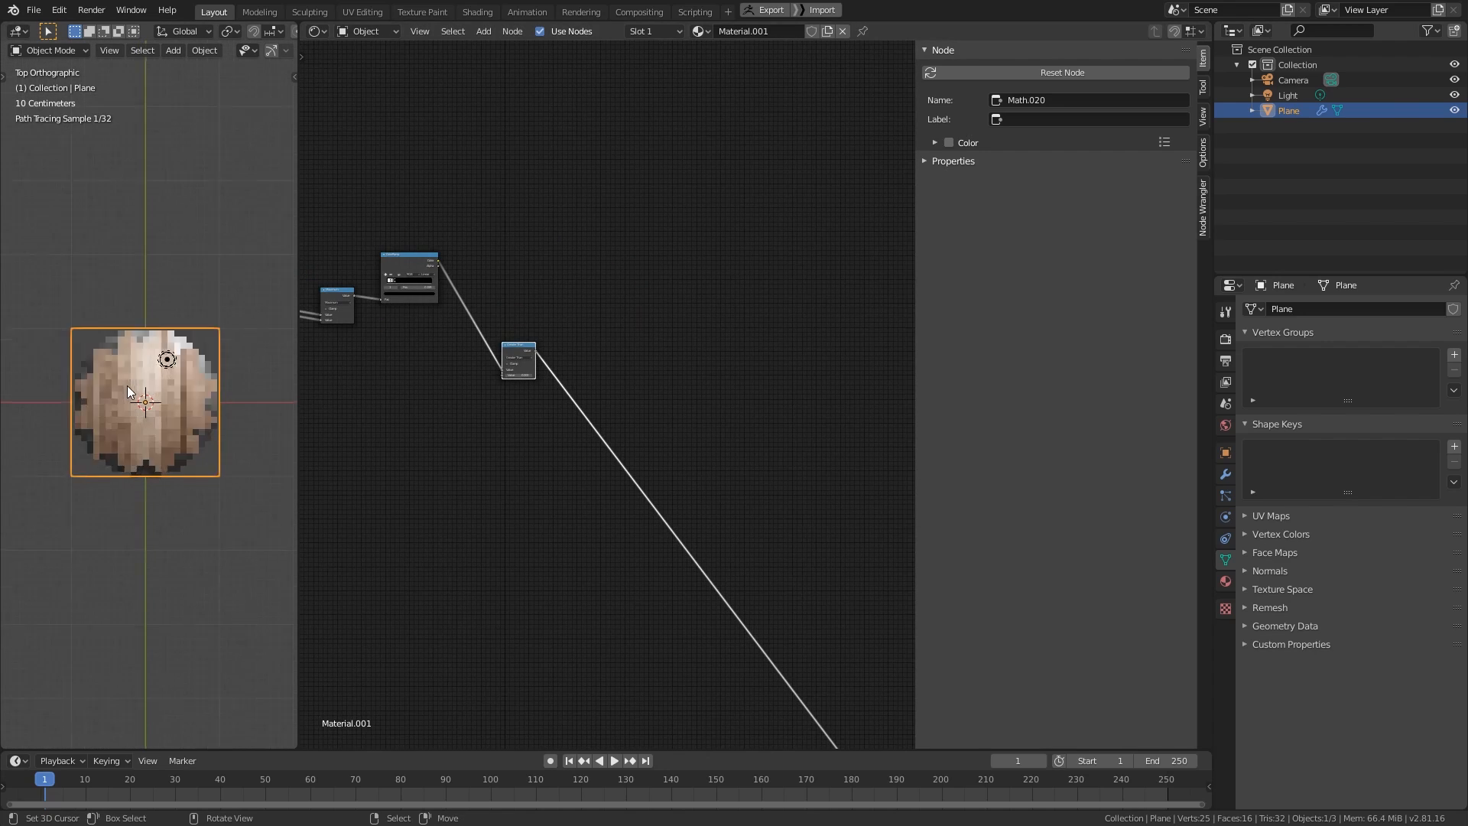
pyautogui.scroll(2, 126, 385)
pyautogui.scroll(3, 196, 375)
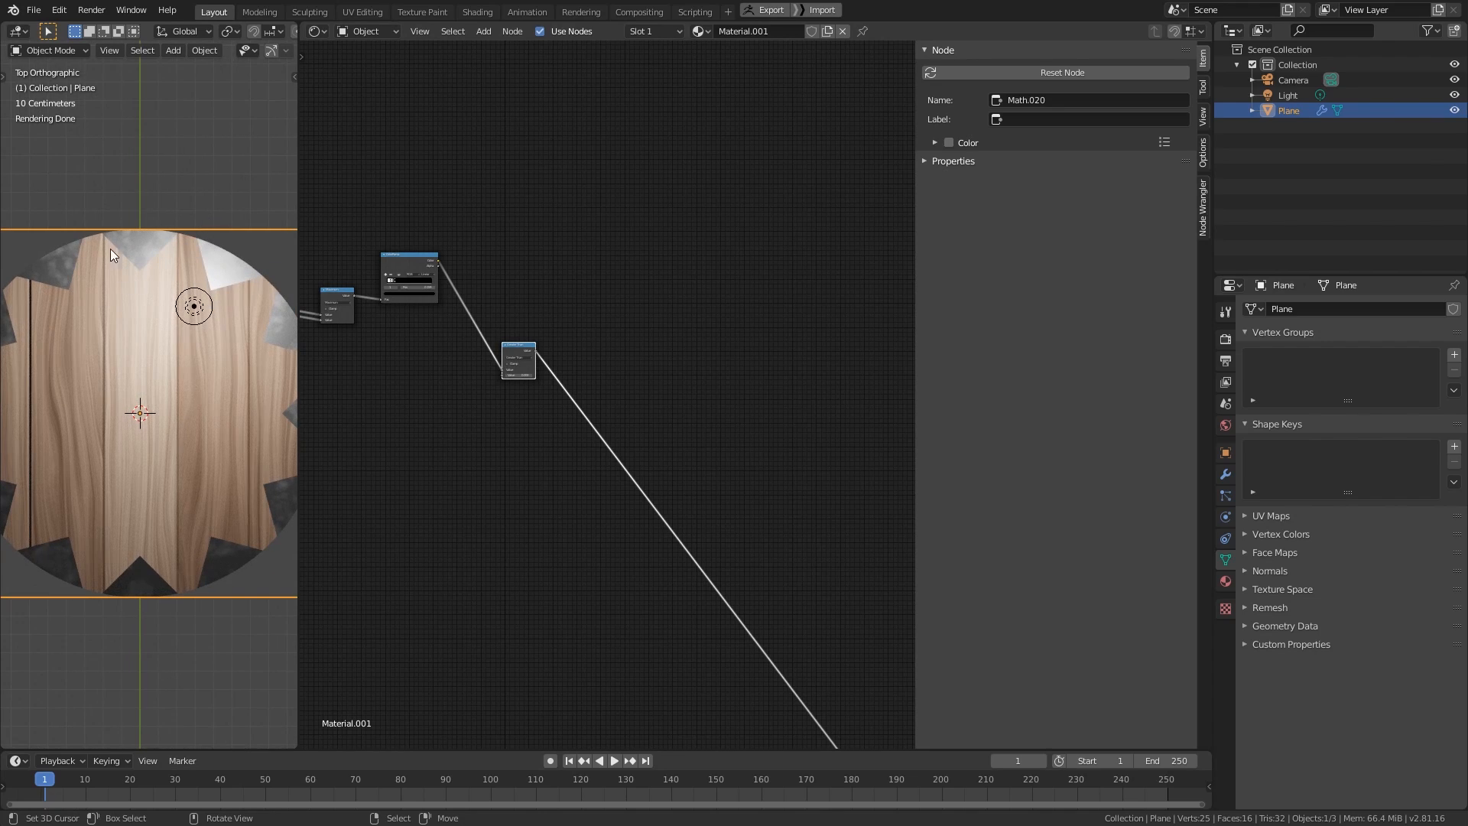
pyautogui.keyDown('shift'); pyautogui.moveTo(82, 288); pyautogui.dragTo(164, 285, button='middle'); pyautogui.keyUp('shift')
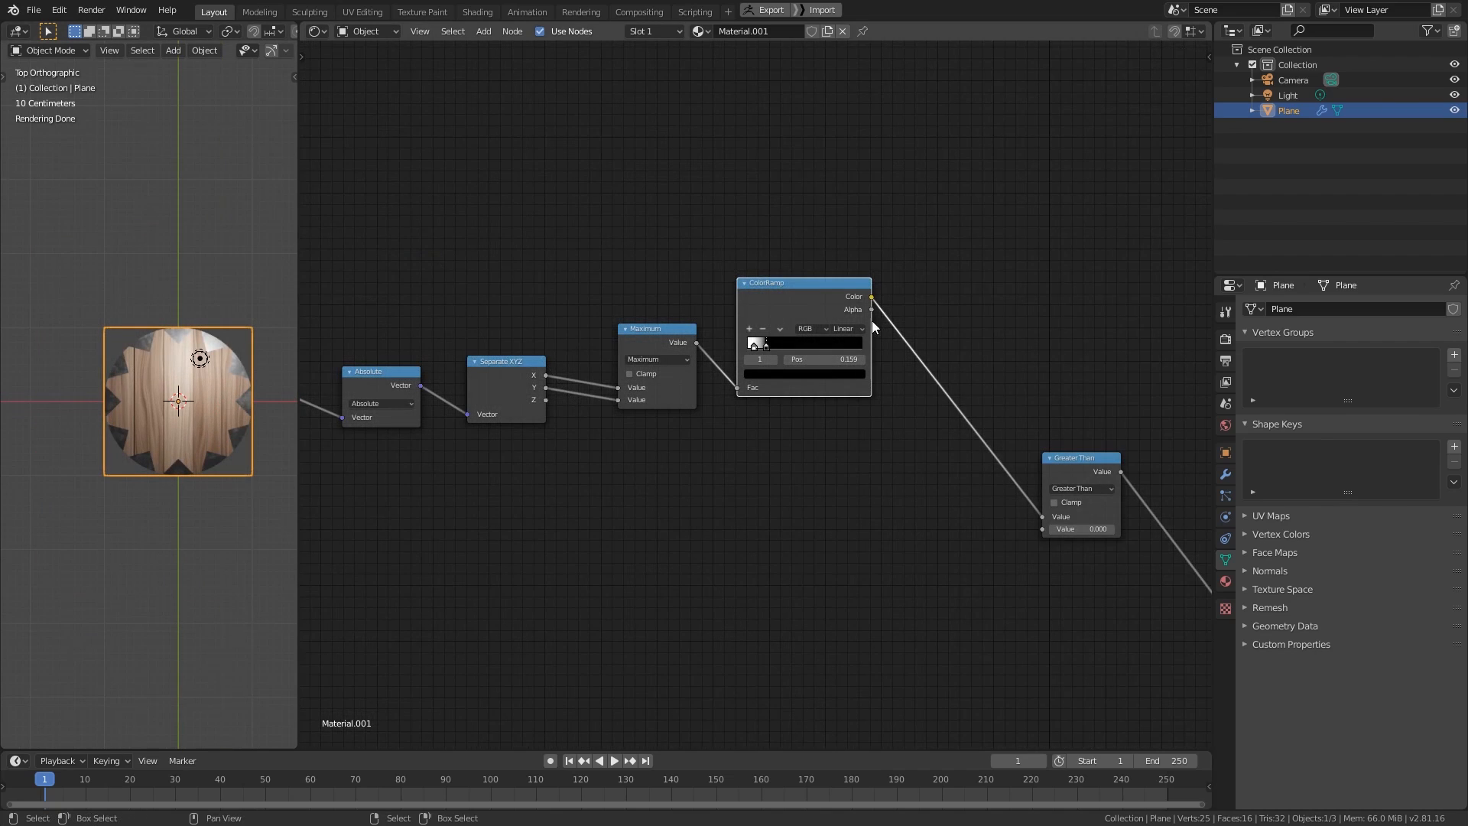
# - Reposition the square mask ColorRamp and move the Greater Than node up beside it
pyautogui.press('g')
pyautogui.click(834, 334)
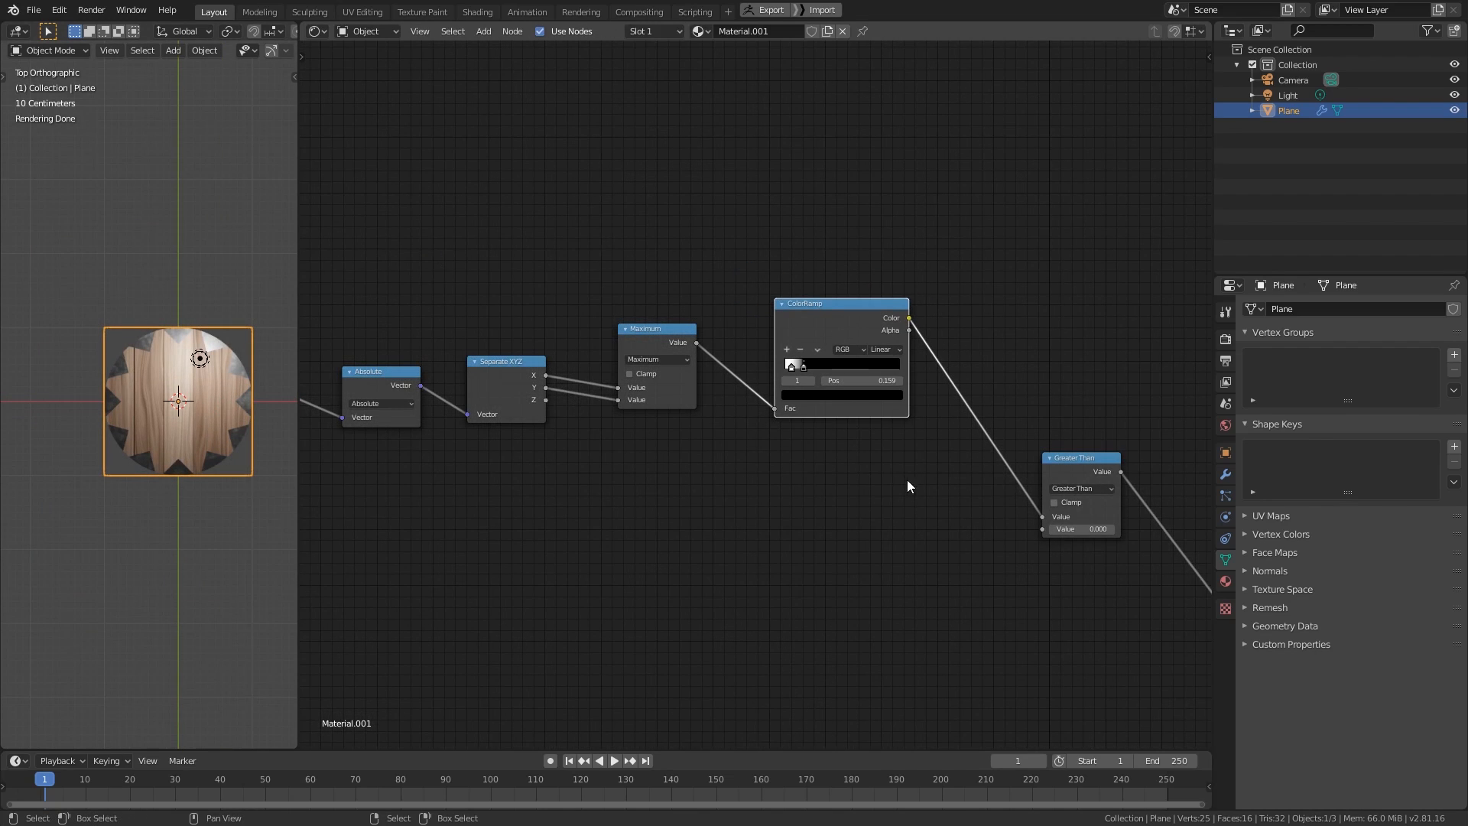
pyautogui.moveTo(907, 479); pyautogui.dragTo(758, 469, button='middle')
pyautogui.moveTo(967, 498); pyautogui.dragTo(737, 434, button='middle')
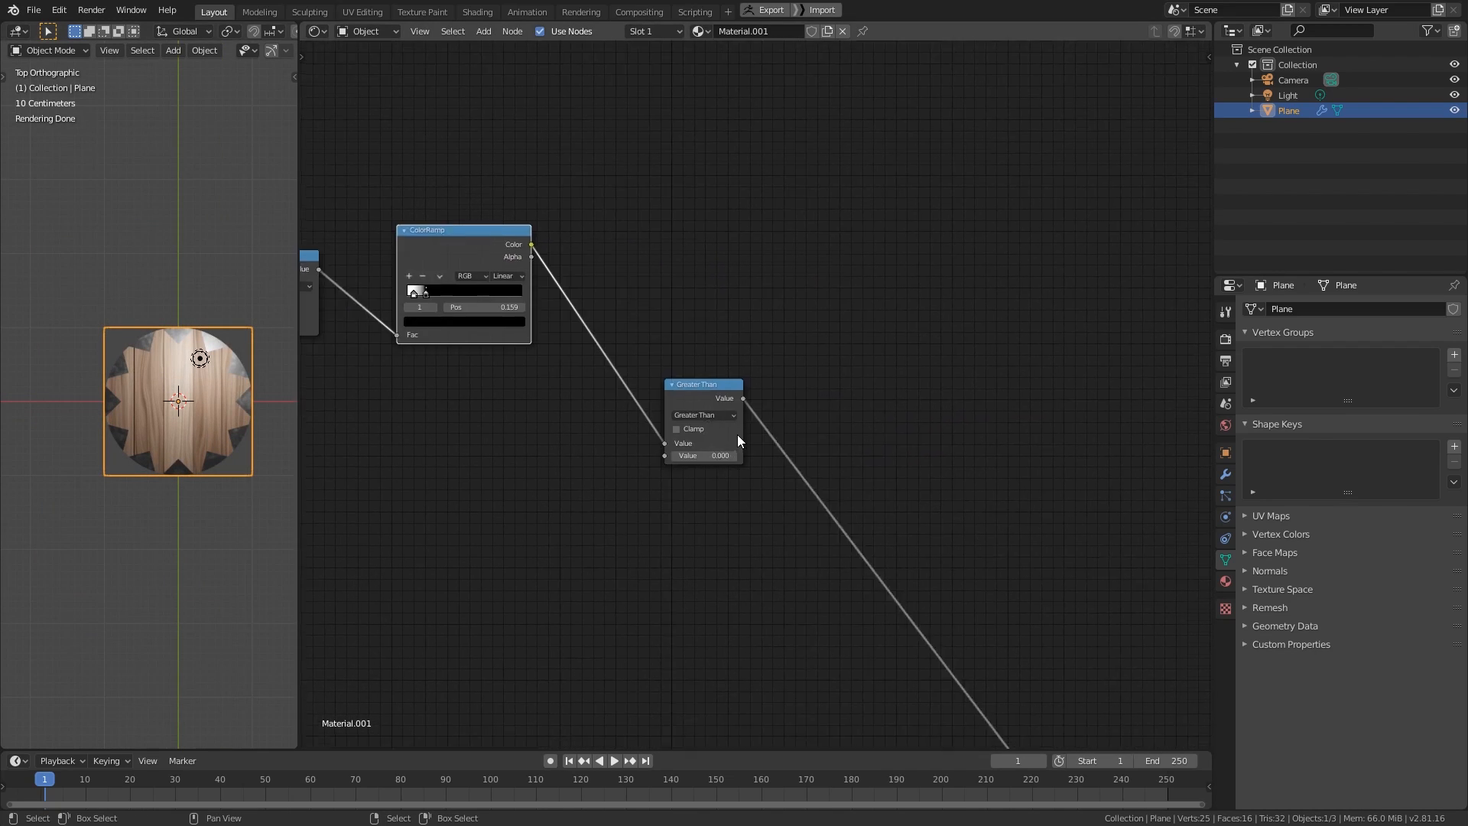
pyautogui.moveTo(704, 386); pyautogui.dragTo(772, 248)
# - Add a Bump node below the Greater Than node and link the square mask ColorRamp's Color to its Height
pyautogui.scroll(-3, 806, 369)
pyautogui.scroll(-2, 837, 443)
pyautogui.moveTo(869, 471); pyautogui.dragTo(766, 374, button='middle')
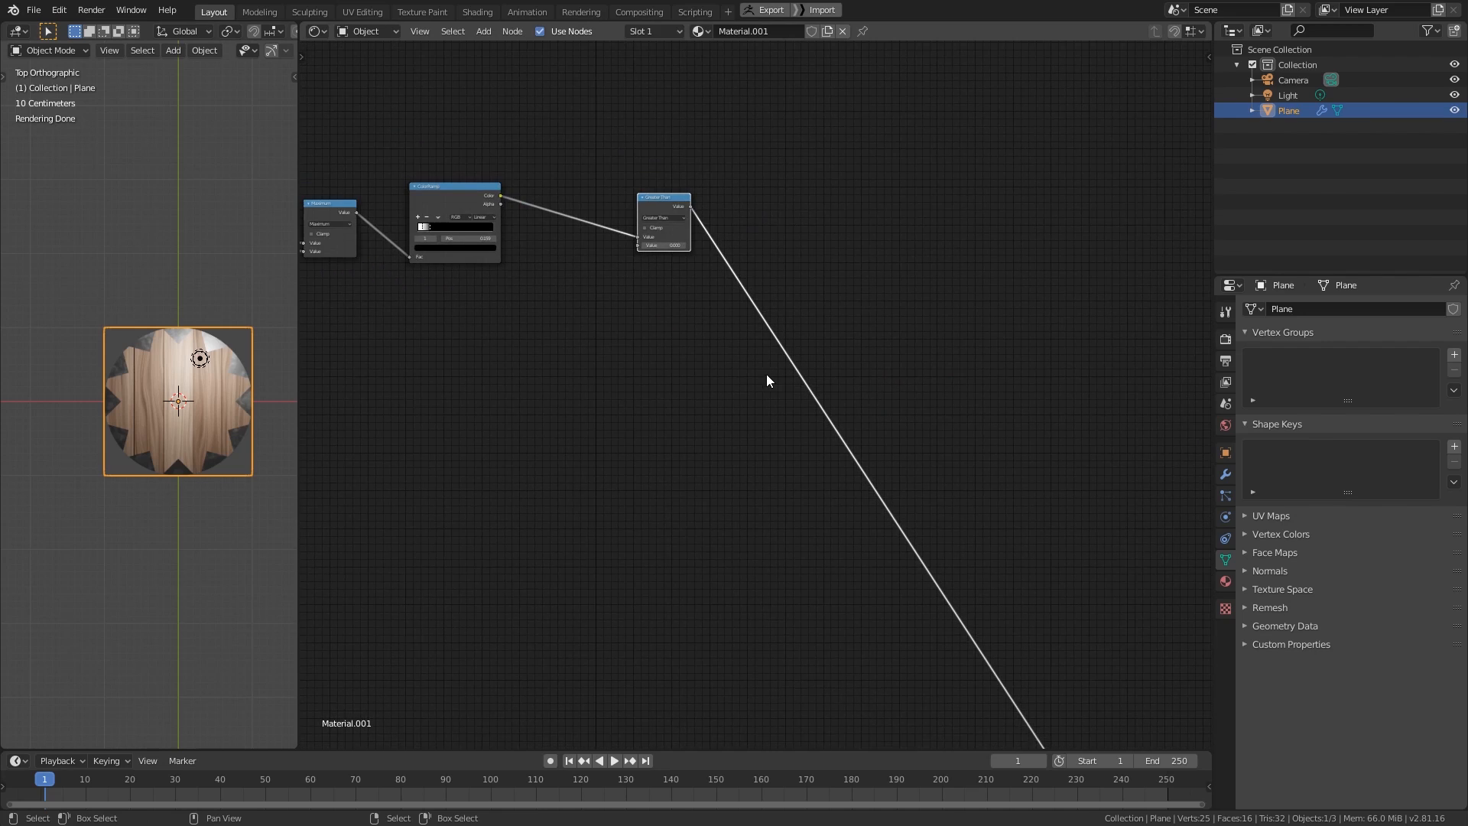
pyautogui.scroll(-3, 861, 497)
pyautogui.hotkey('shift', 'a')
pyautogui.moveTo(640, 438)
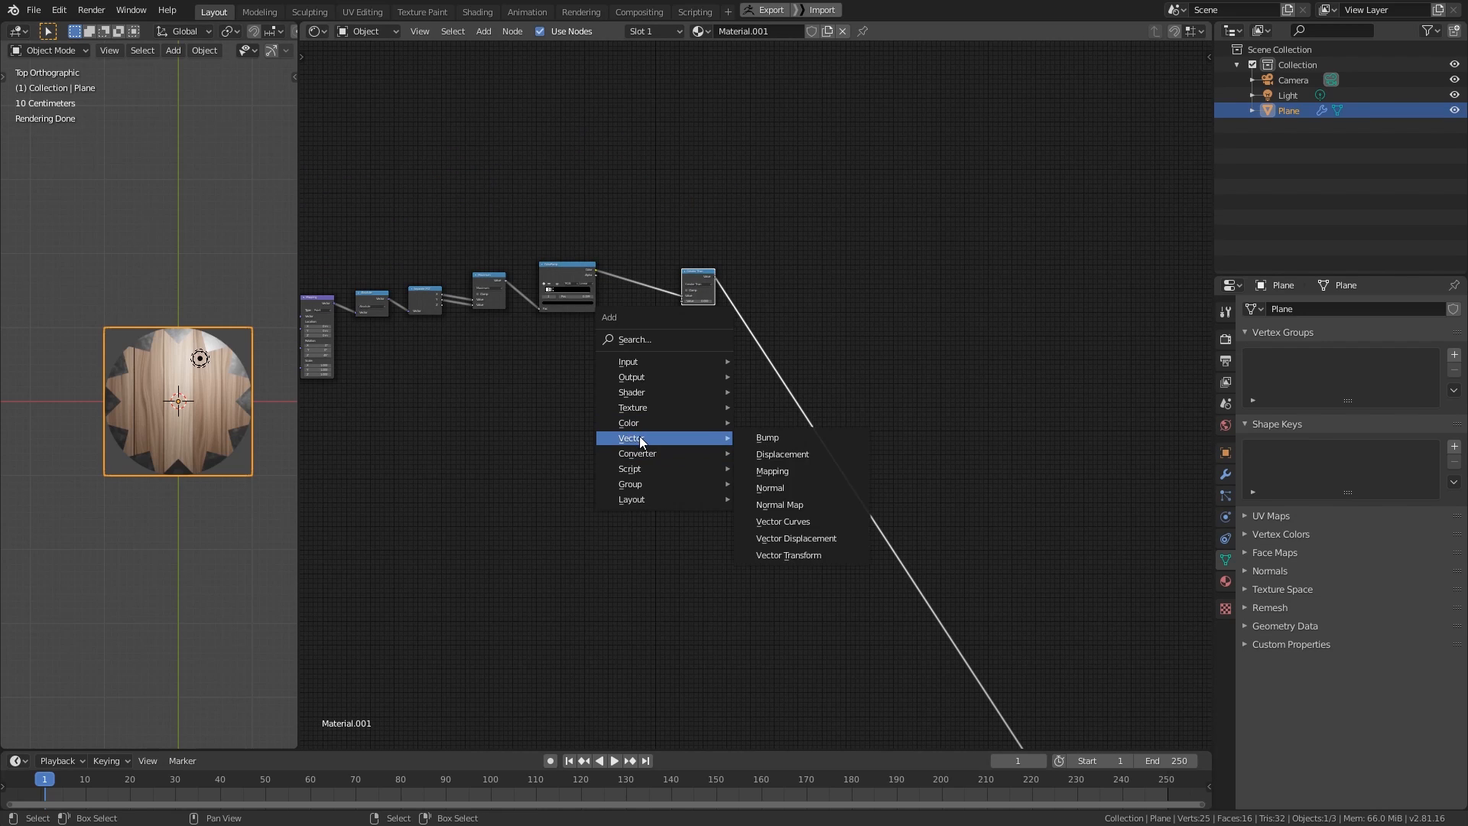
pyautogui.click(767, 437)
pyautogui.scroll(3, 711, 459)
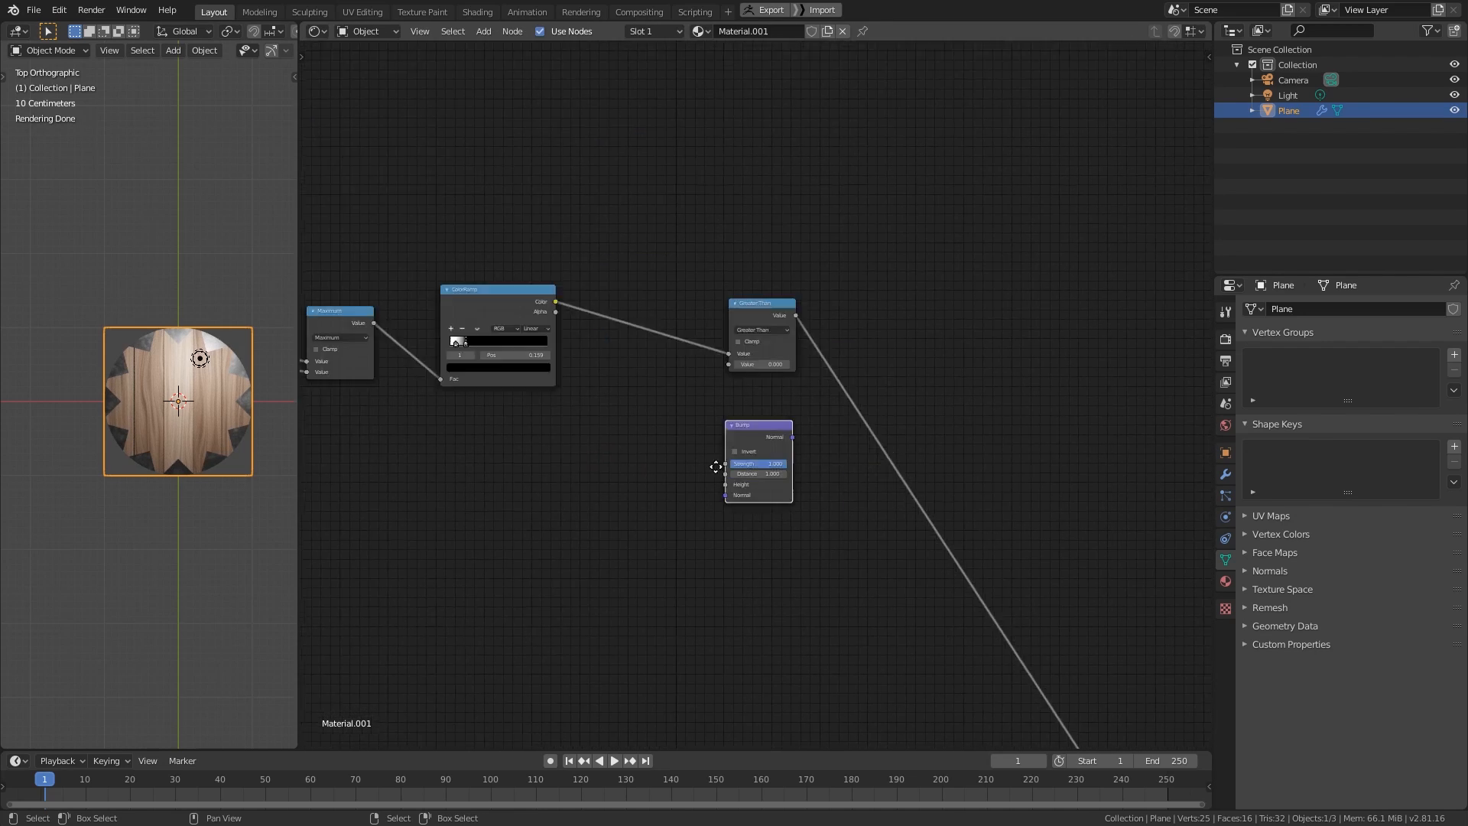
pyautogui.click(716, 466)
pyautogui.scroll(2, 616, 414)
pyautogui.click(649, 413)
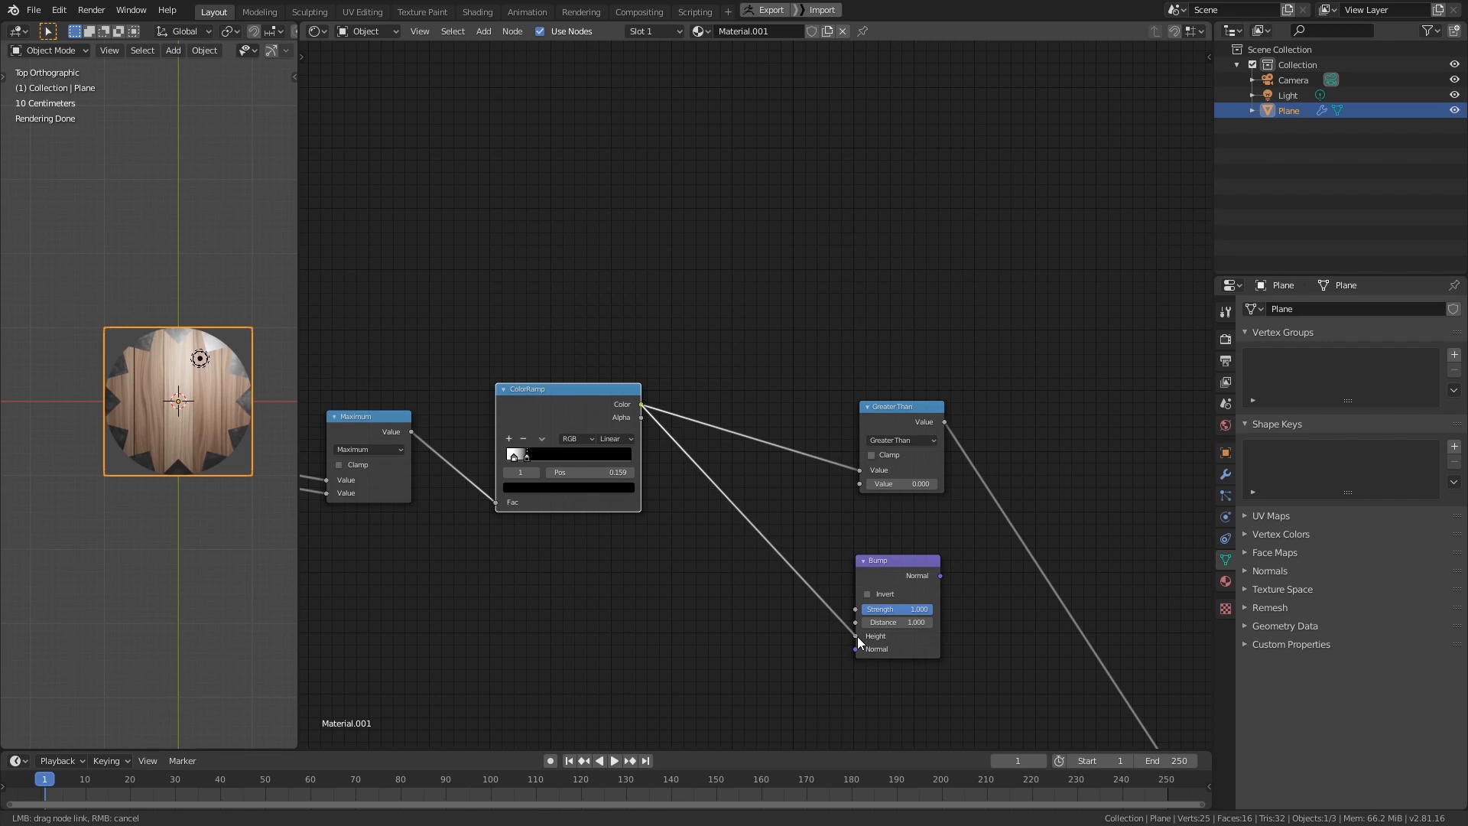
# - Move the Bump node beside the lower Principled BSDF and link its Normal output to that shader's Normal input
pyautogui.click(884, 572)
pyautogui.scroll(-13, 951, 615)
pyautogui.moveTo(904, 552); pyautogui.dragTo(683, 163, button='middle')
pyautogui.press('g')
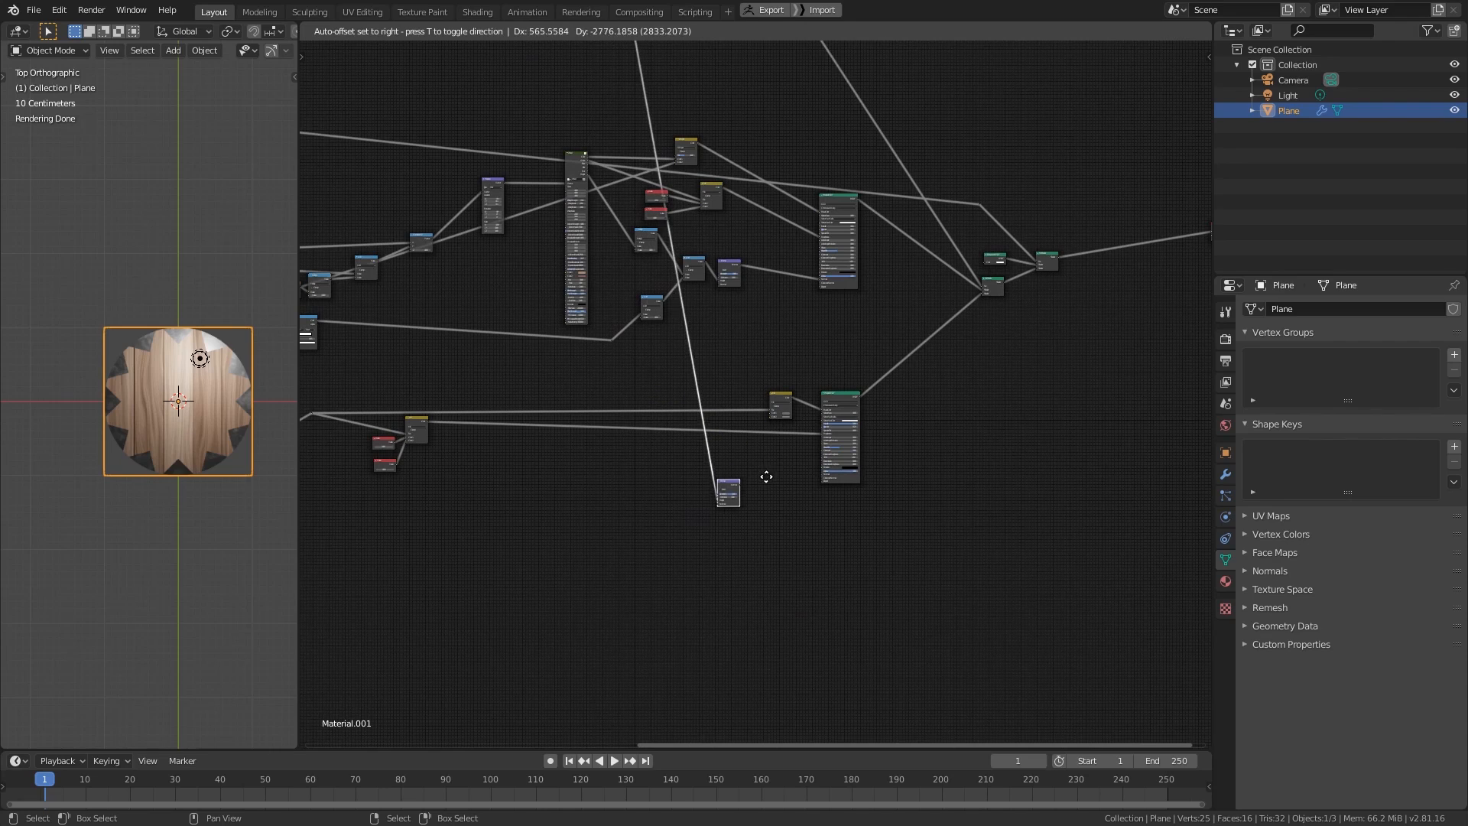
pyautogui.click(768, 459)
pyautogui.scroll(5, 768, 459)
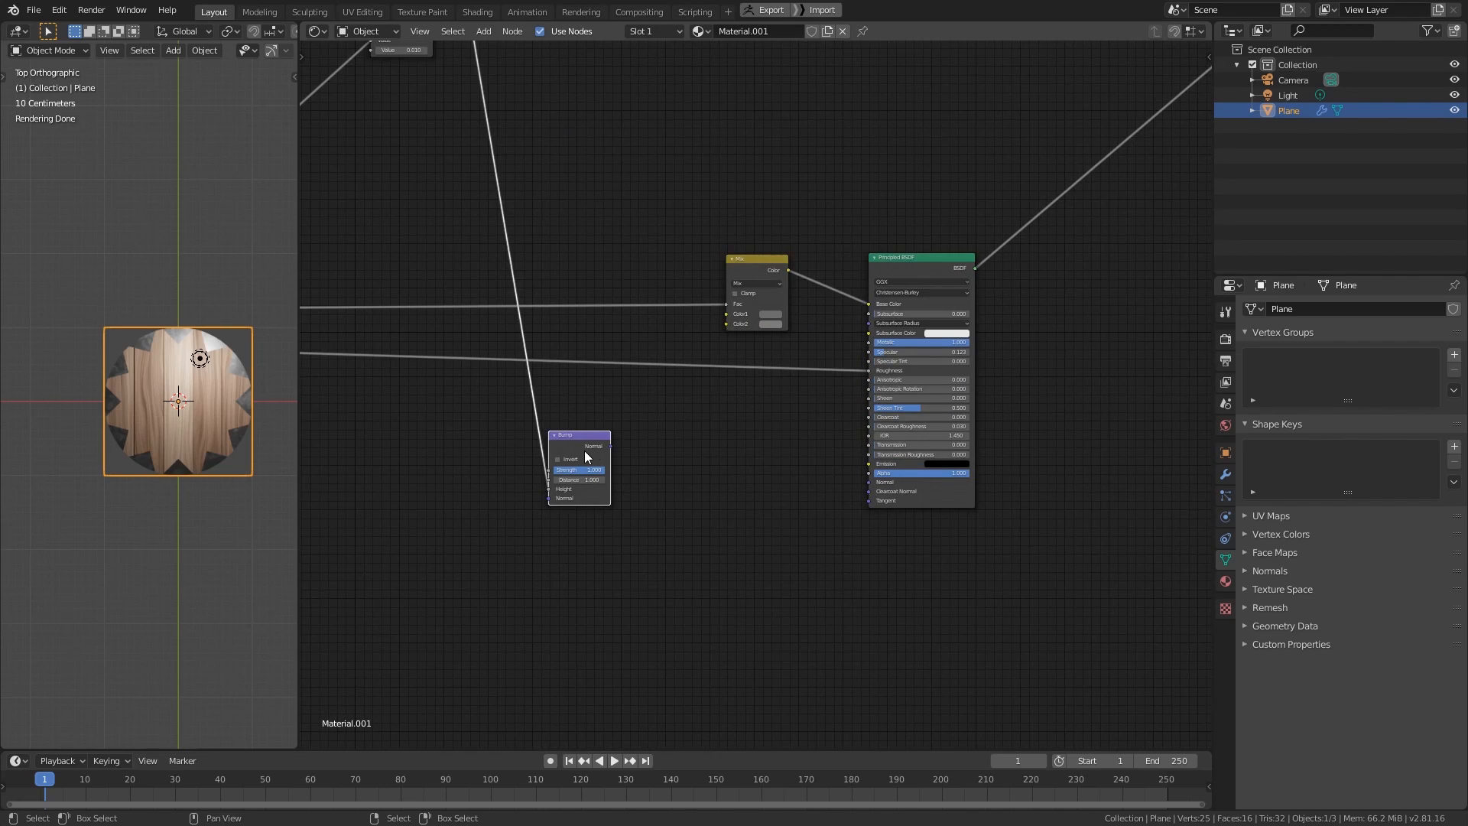
pyautogui.moveTo(614, 443); pyautogui.dragTo(870, 482)
# - Check the bump on the rim pieces and set the new Bump node's Distance to 0.01
pyautogui.scroll(8, 245, 393)
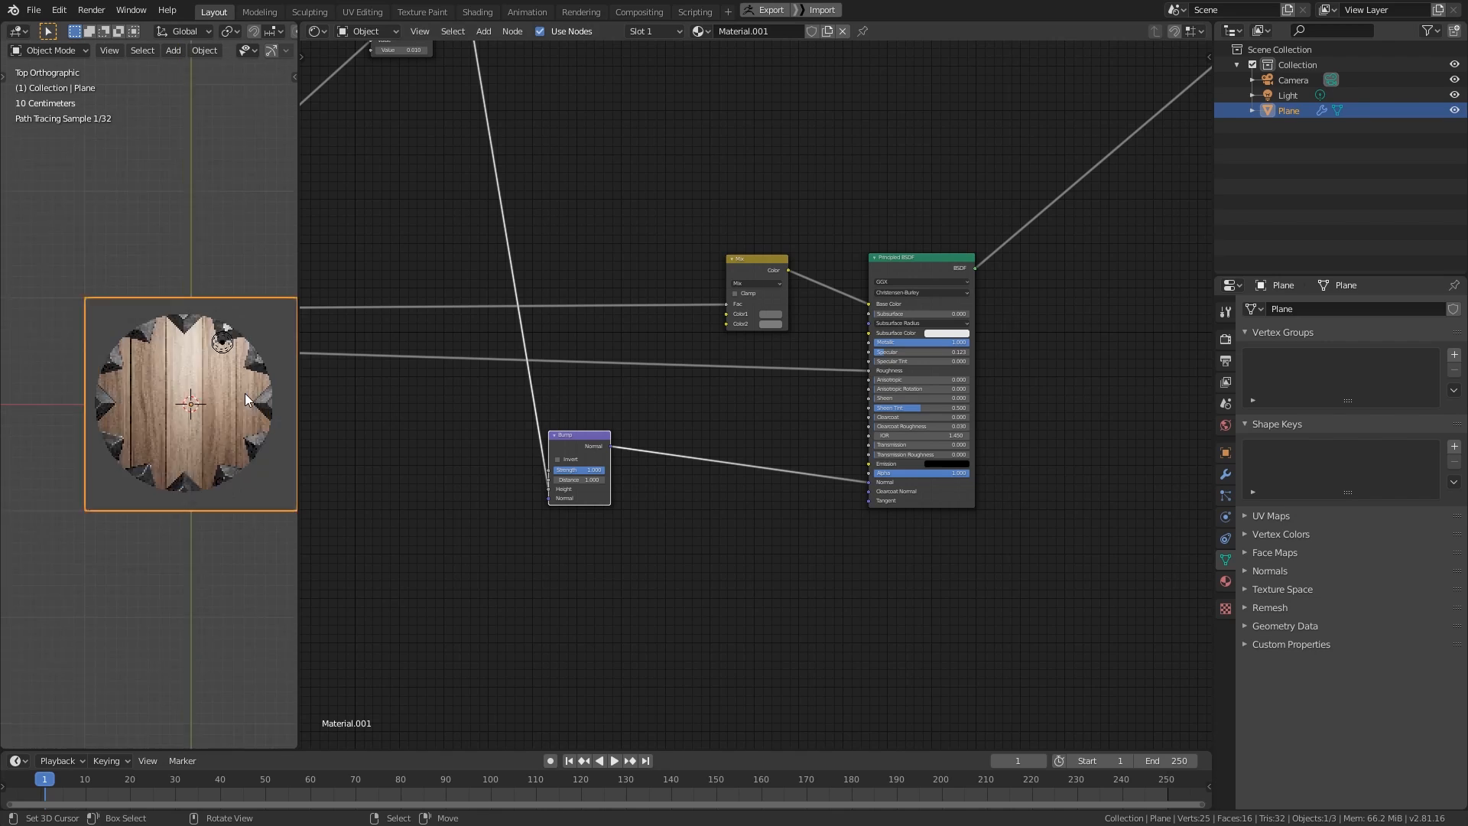
pyautogui.scroll(-2, 208, 554)
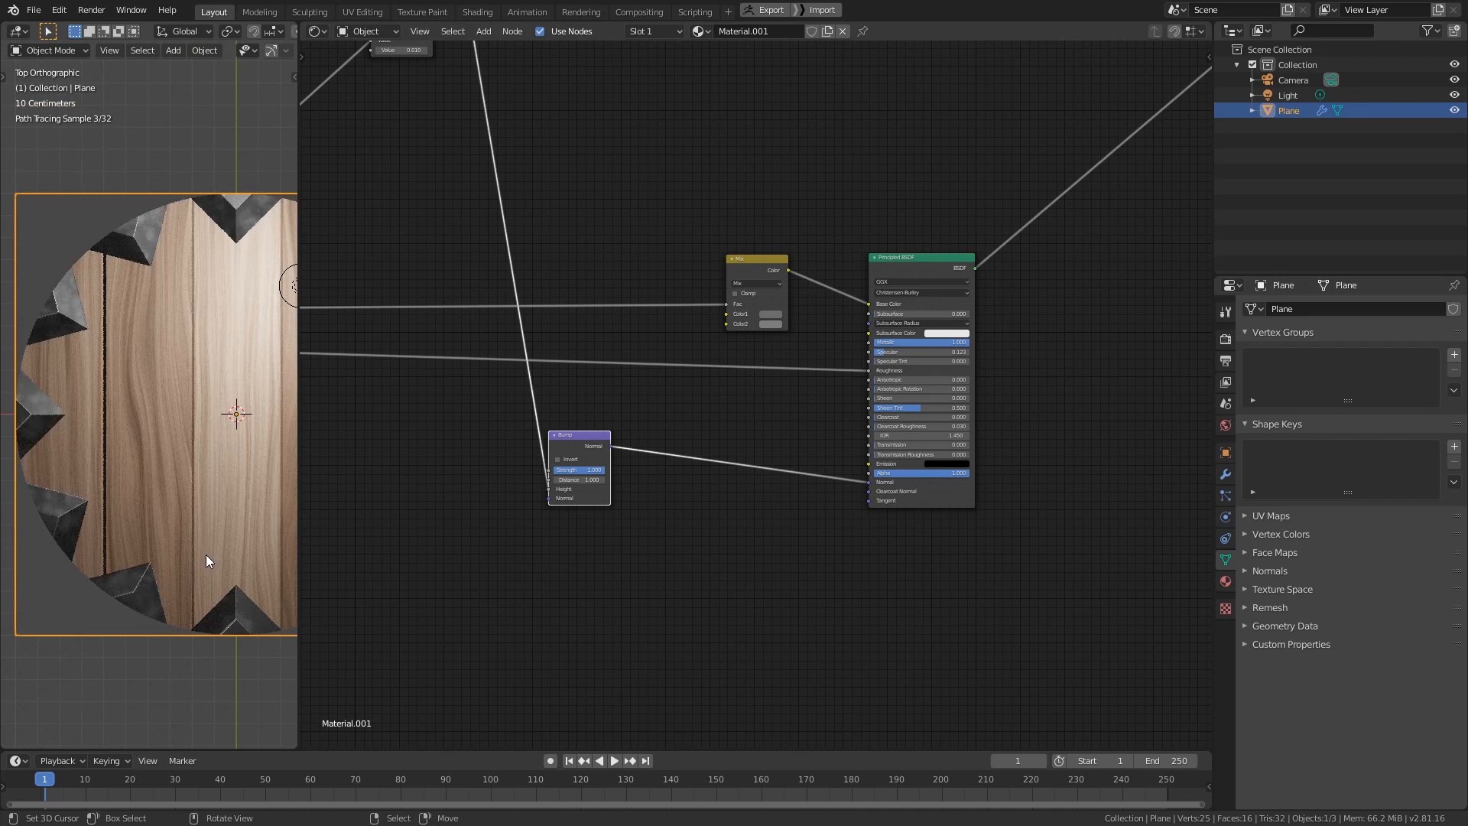
pyautogui.keyDown('shift'); pyautogui.moveTo(231, 455); pyautogui.dragTo(136, 452, button='middle'); pyautogui.keyUp('shift')
pyautogui.scroll(1, 250, 659)
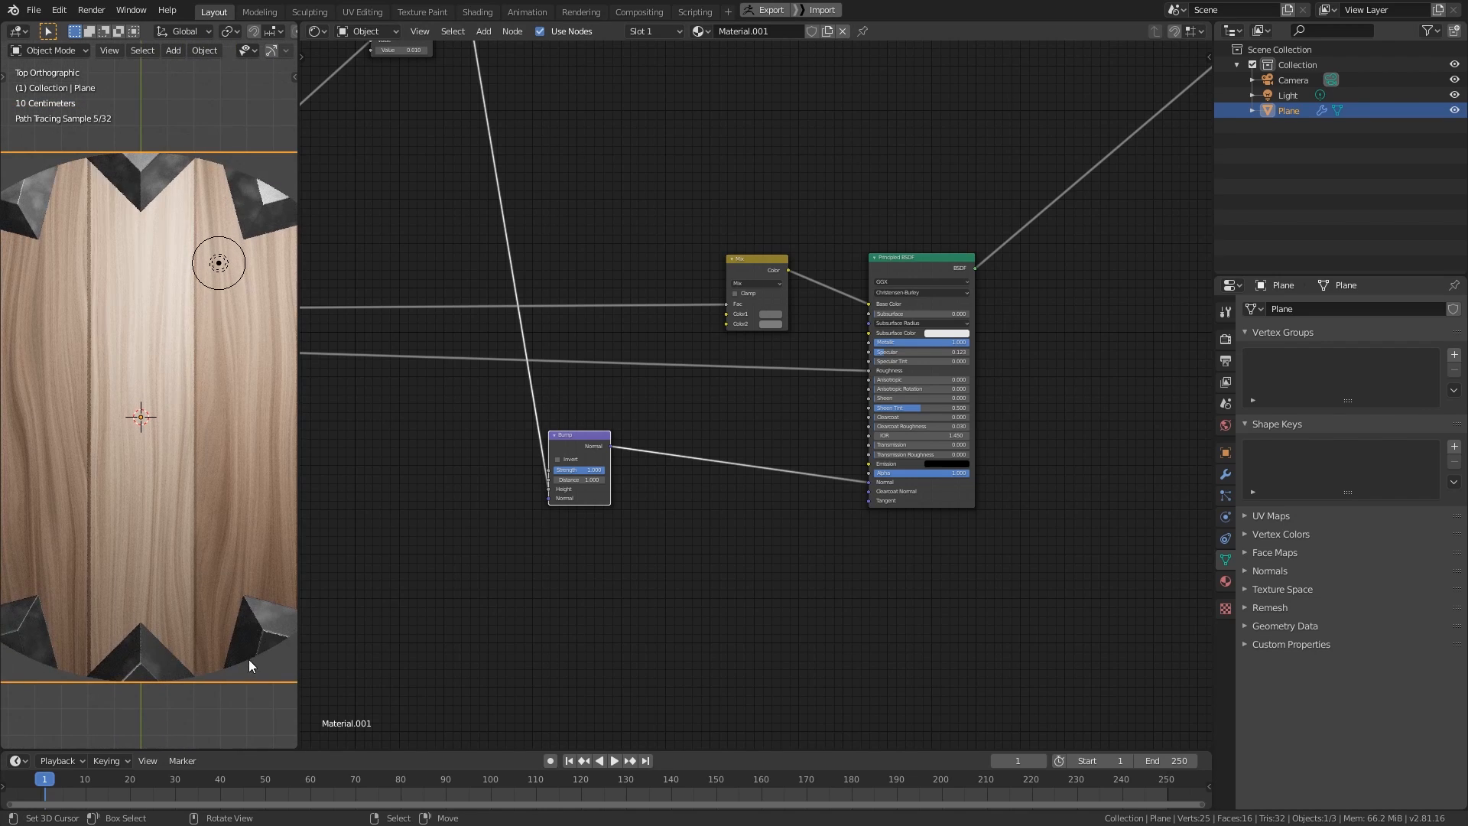
pyautogui.moveTo(564, 493); pyautogui.dragTo(646, 509, button='middle')
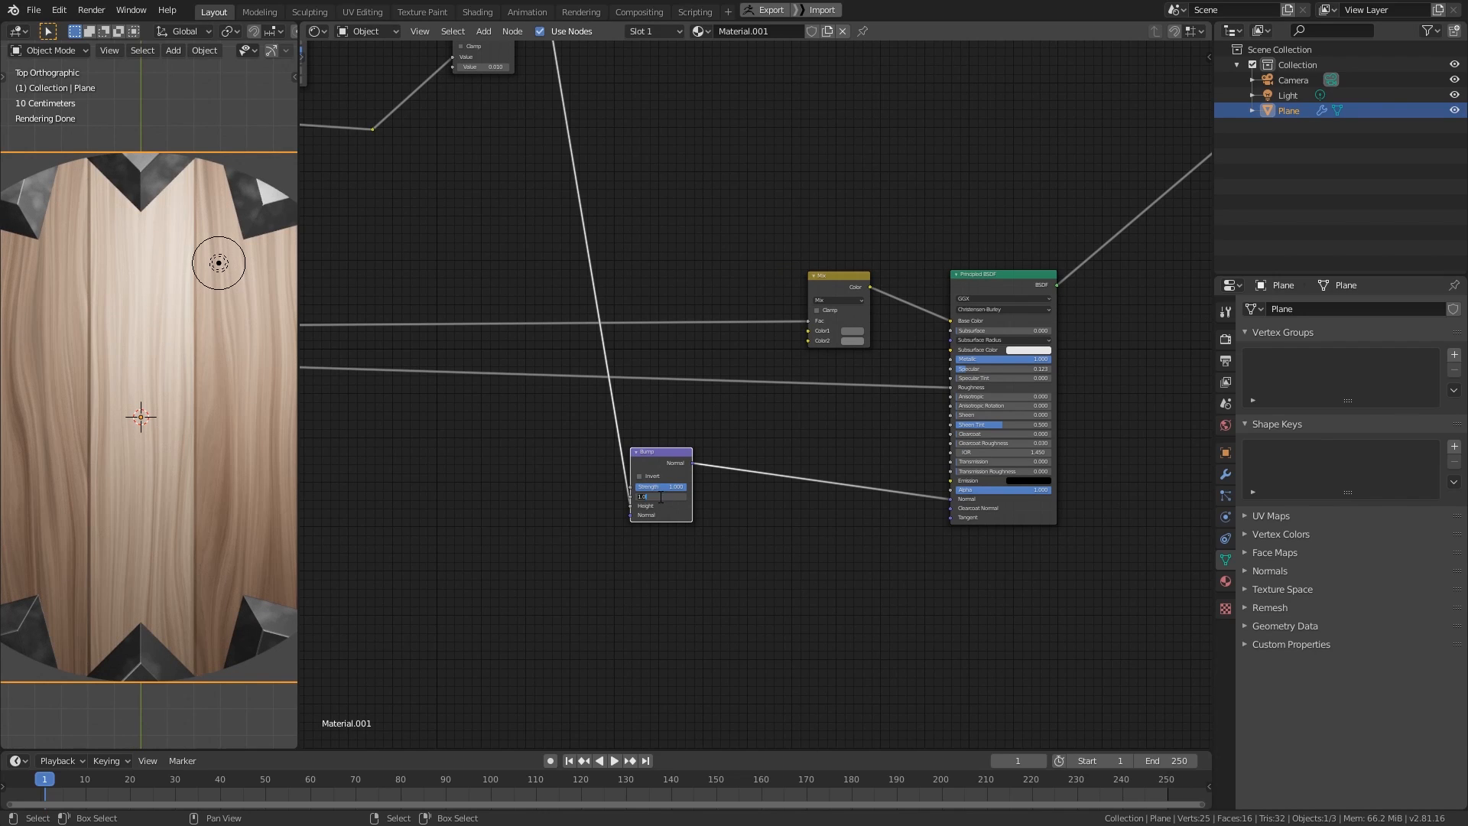
pyautogui.press('Return')
pyautogui.moveTo(676, 509); pyautogui.dragTo(694, 514, button='middle')
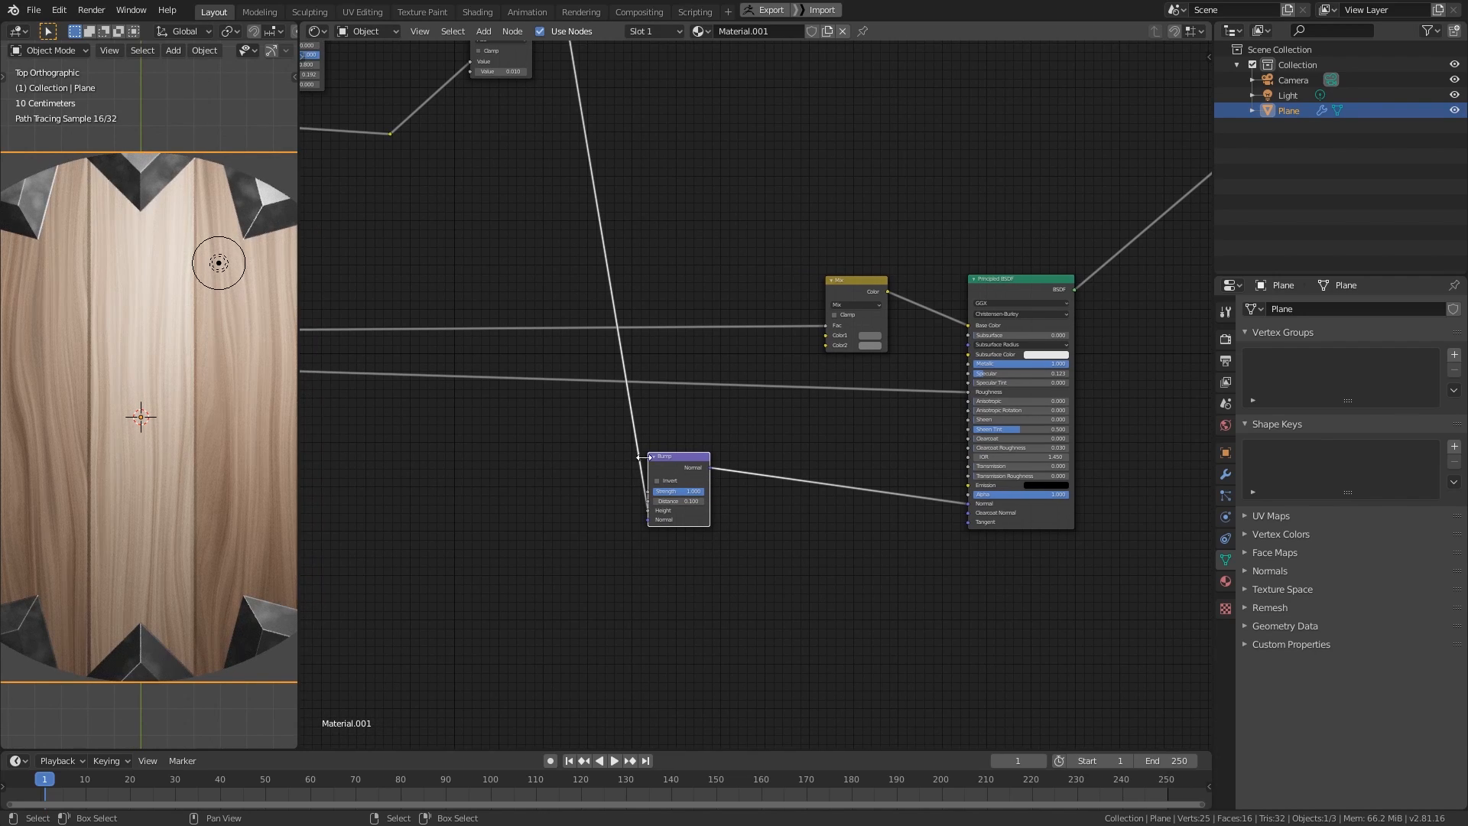
pyautogui.moveTo(683, 504); pyautogui.dragTo(691, 503)
pyautogui.press('Return')
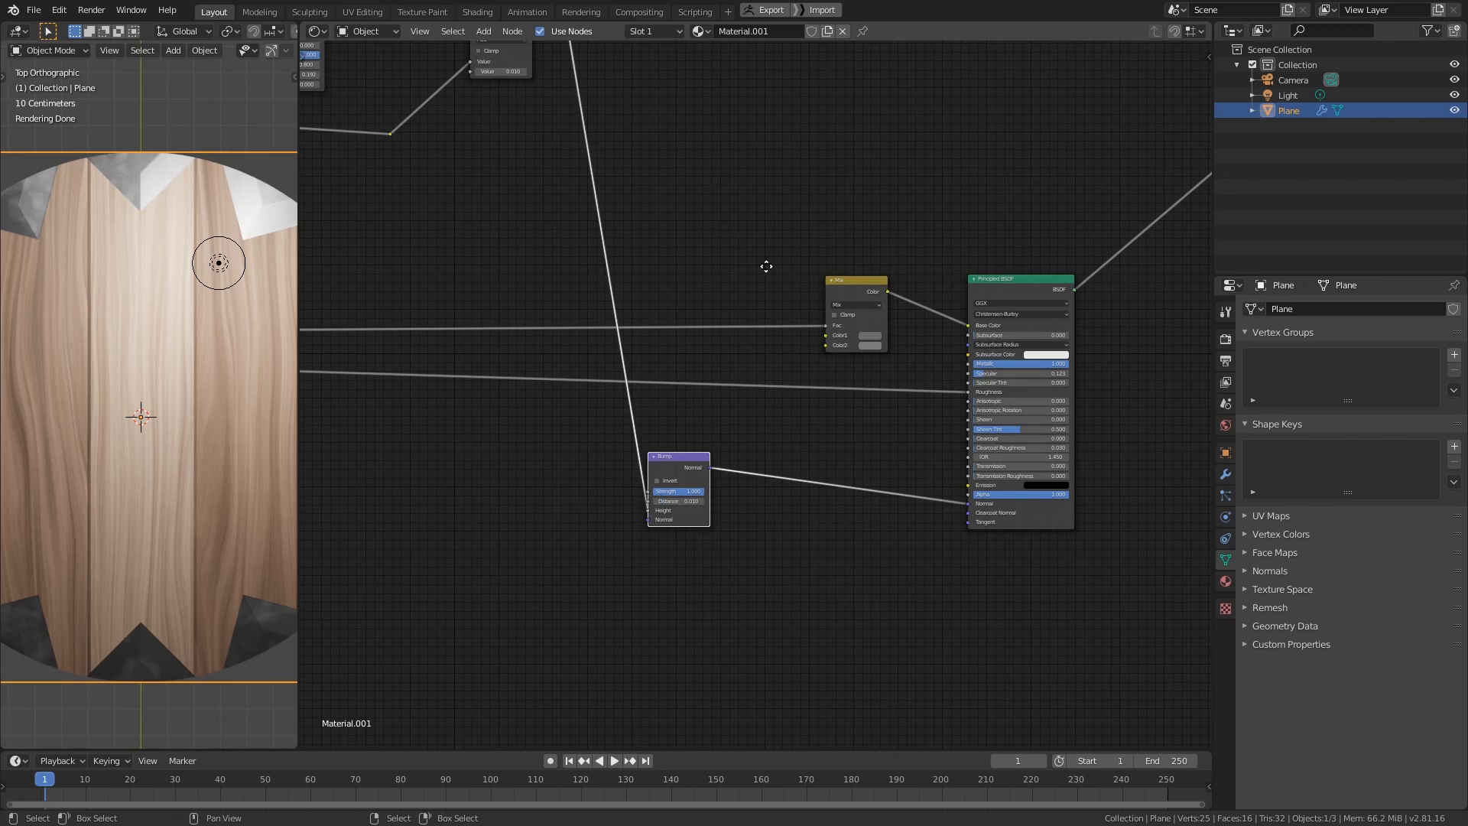
# - Narrow the square mask ColorRamp's gradient by moving the white stop to about 0.12 and the black stop to 0.145
pyautogui.moveTo(766, 266); pyautogui.dragTo(850, 490, button='middle')
pyautogui.scroll(-7, 848, 459)
pyautogui.moveTo(688, 115); pyautogui.dragTo(844, 481, button='middle')
pyautogui.moveTo(733, 114); pyautogui.dragTo(875, 718, button='middle')
pyautogui.moveTo(813, 396); pyautogui.dragTo(804, 430, button='middle')
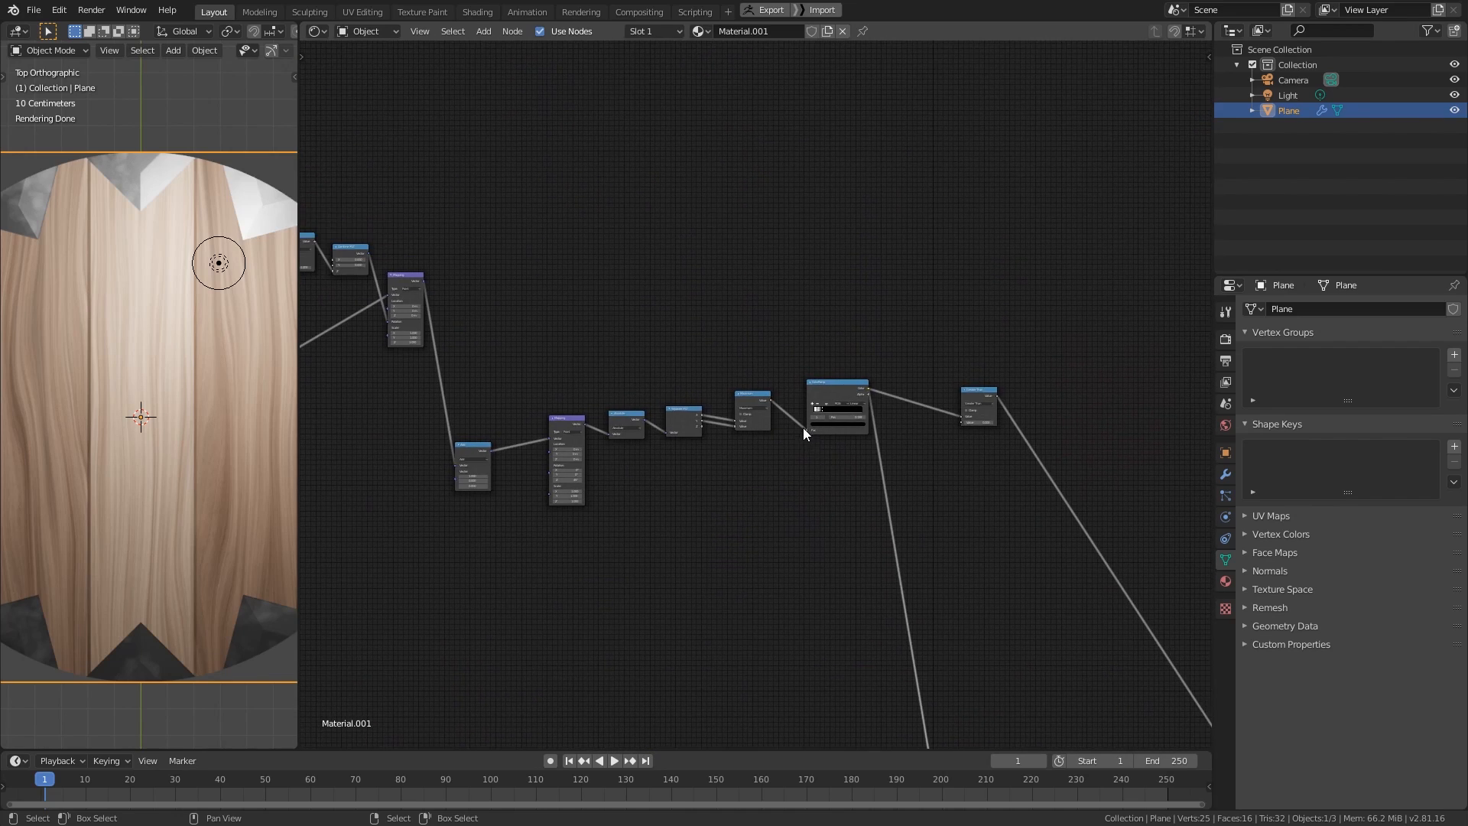
pyautogui.scroll(8, 803, 428)
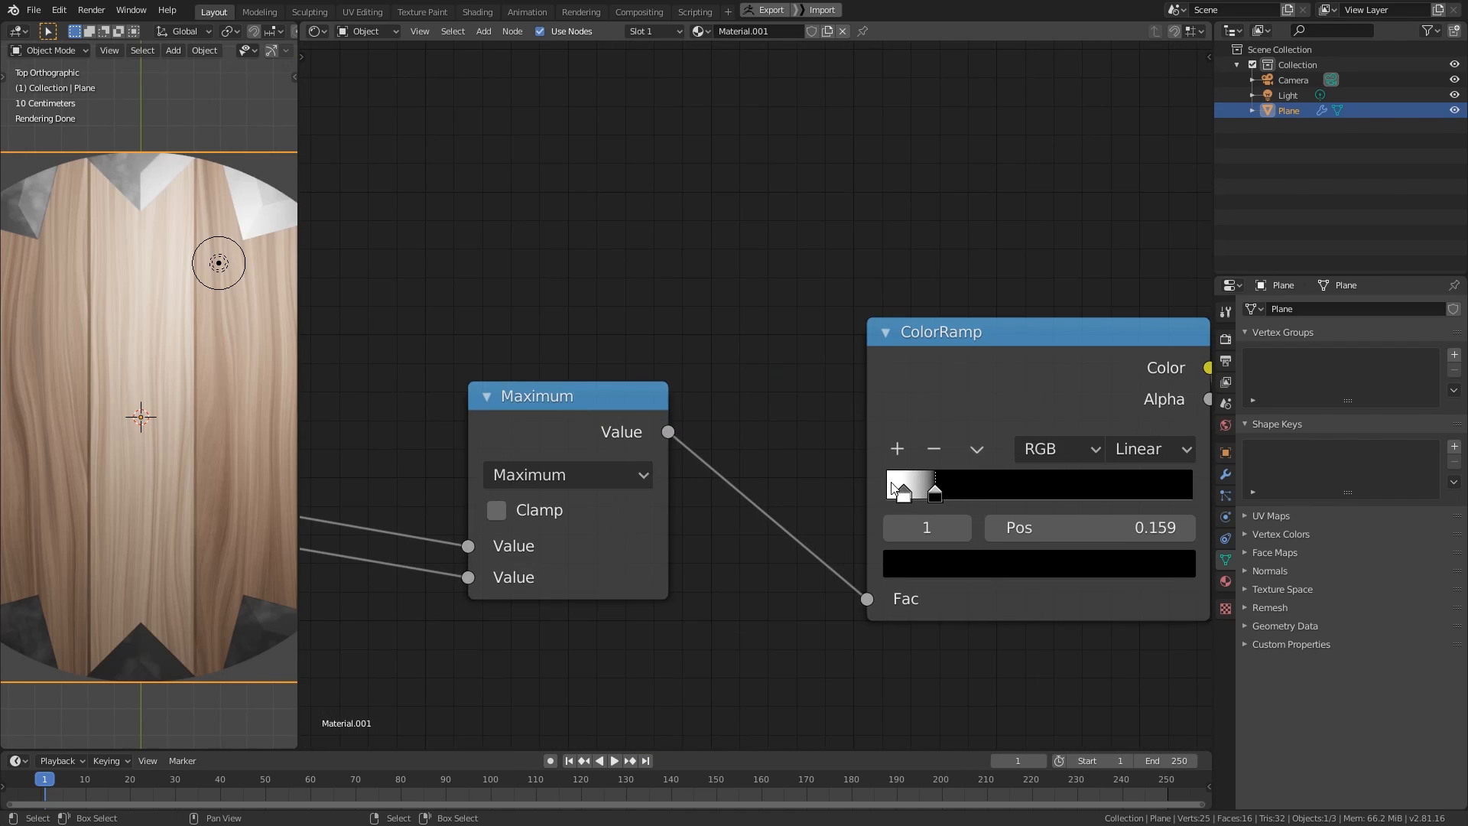
pyautogui.moveTo(893, 488); pyautogui.dragTo(926, 489)
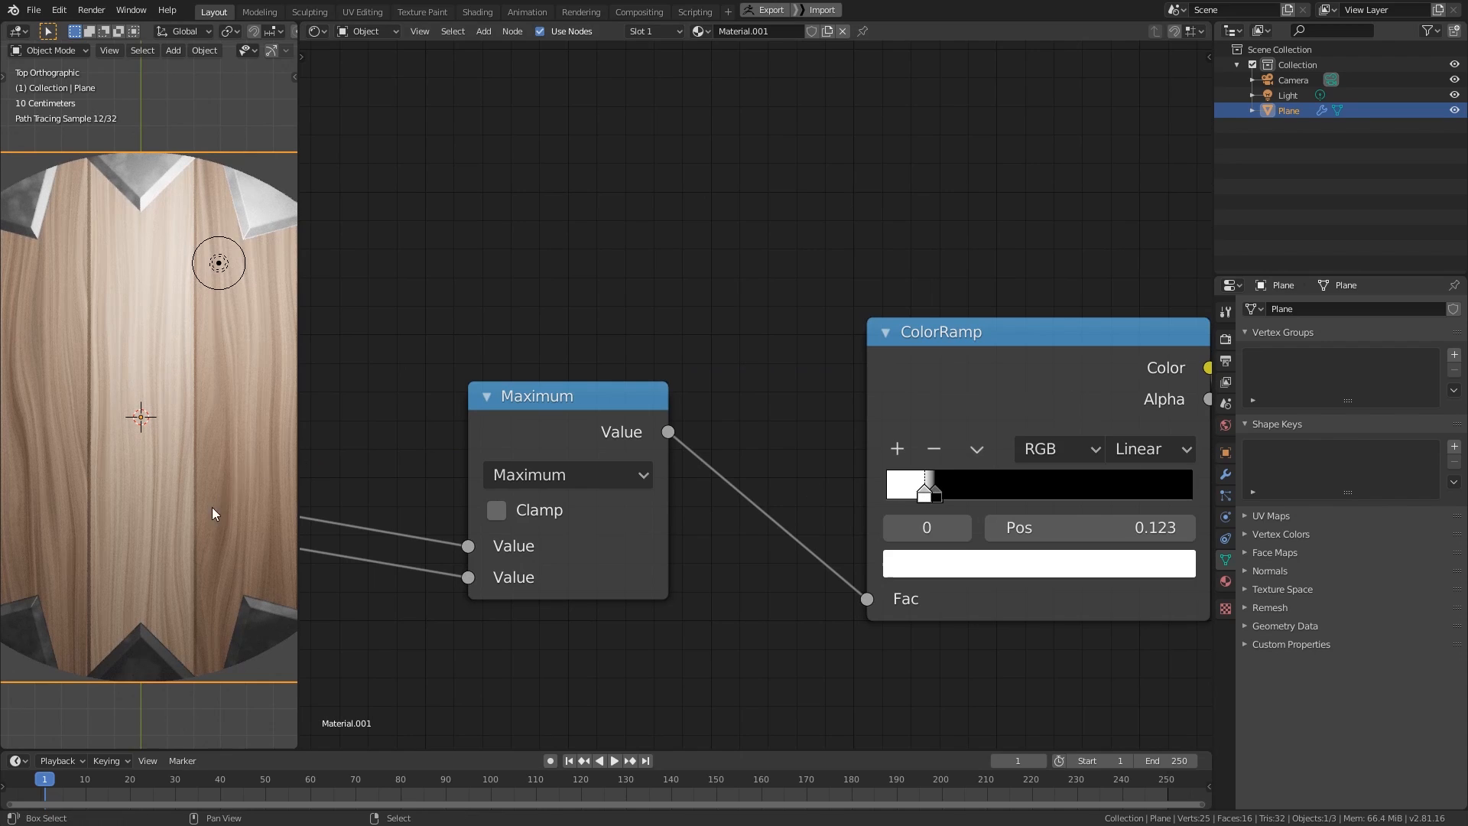
pyautogui.scroll(8, 213, 509)
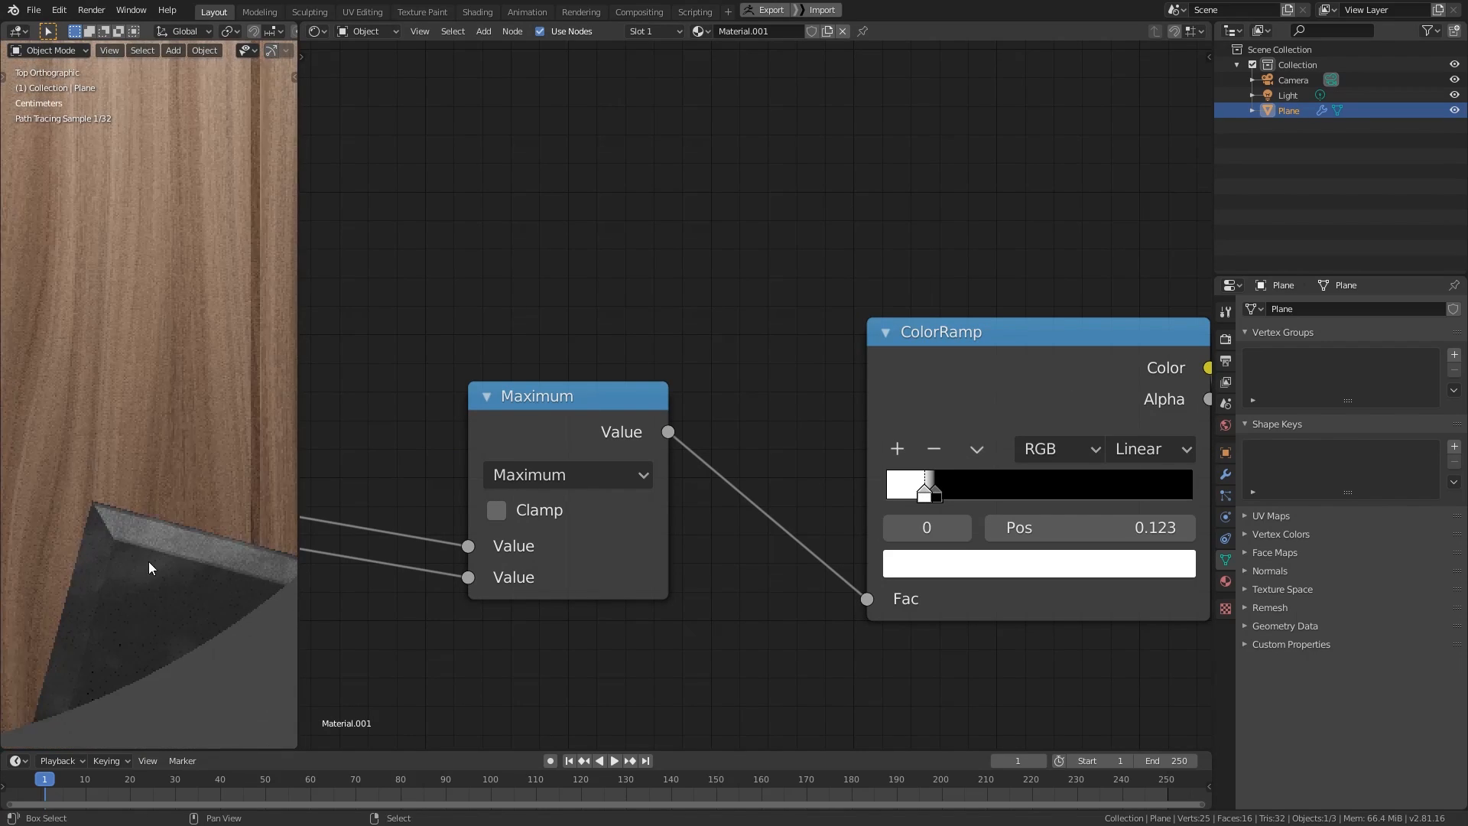
pyautogui.moveTo(933, 494); pyautogui.dragTo(932, 494)
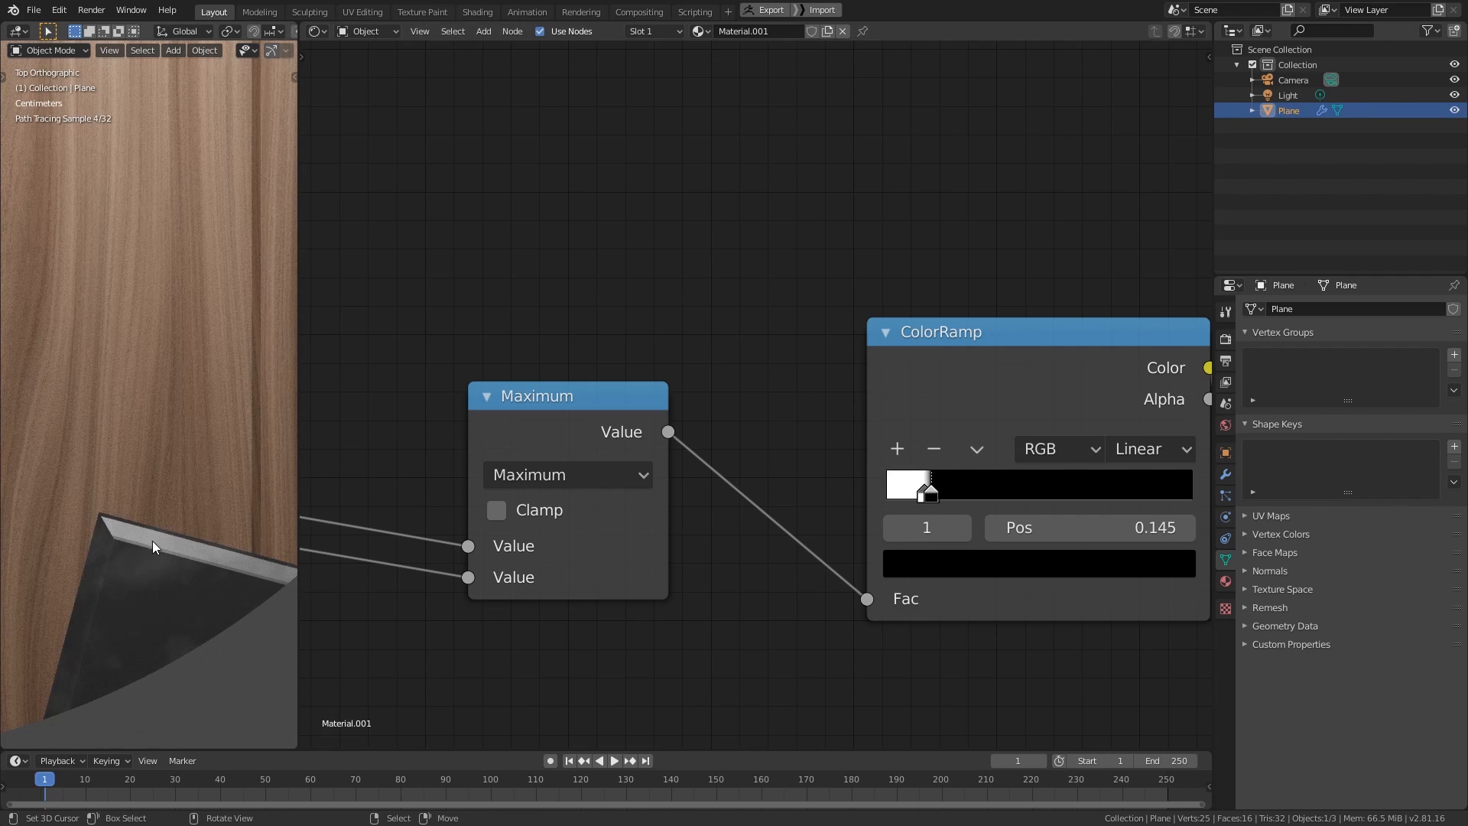
# - Add a reroute point across both Color output links of the square mask ColorRamp and move the ColorRamp down
pyautogui.scroll(-2, 866, 336)
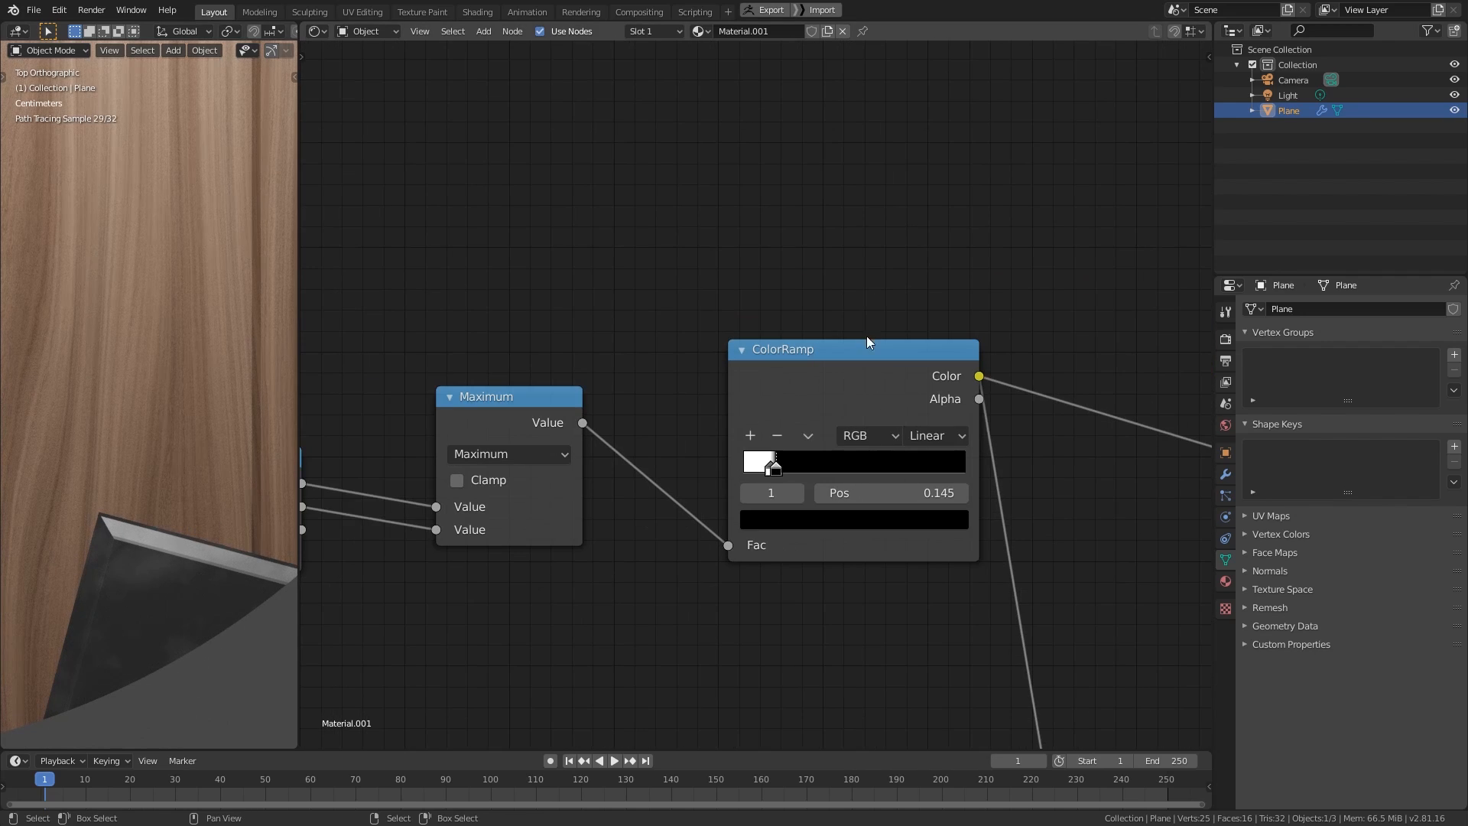
pyautogui.moveTo(1009, 578); pyautogui.dragTo(881, 518, button='middle')
pyautogui.keyDown('shift'); pyautogui.moveTo(805, 606); pyautogui.dragTo(1193, 264); pyautogui.keyUp('shift')
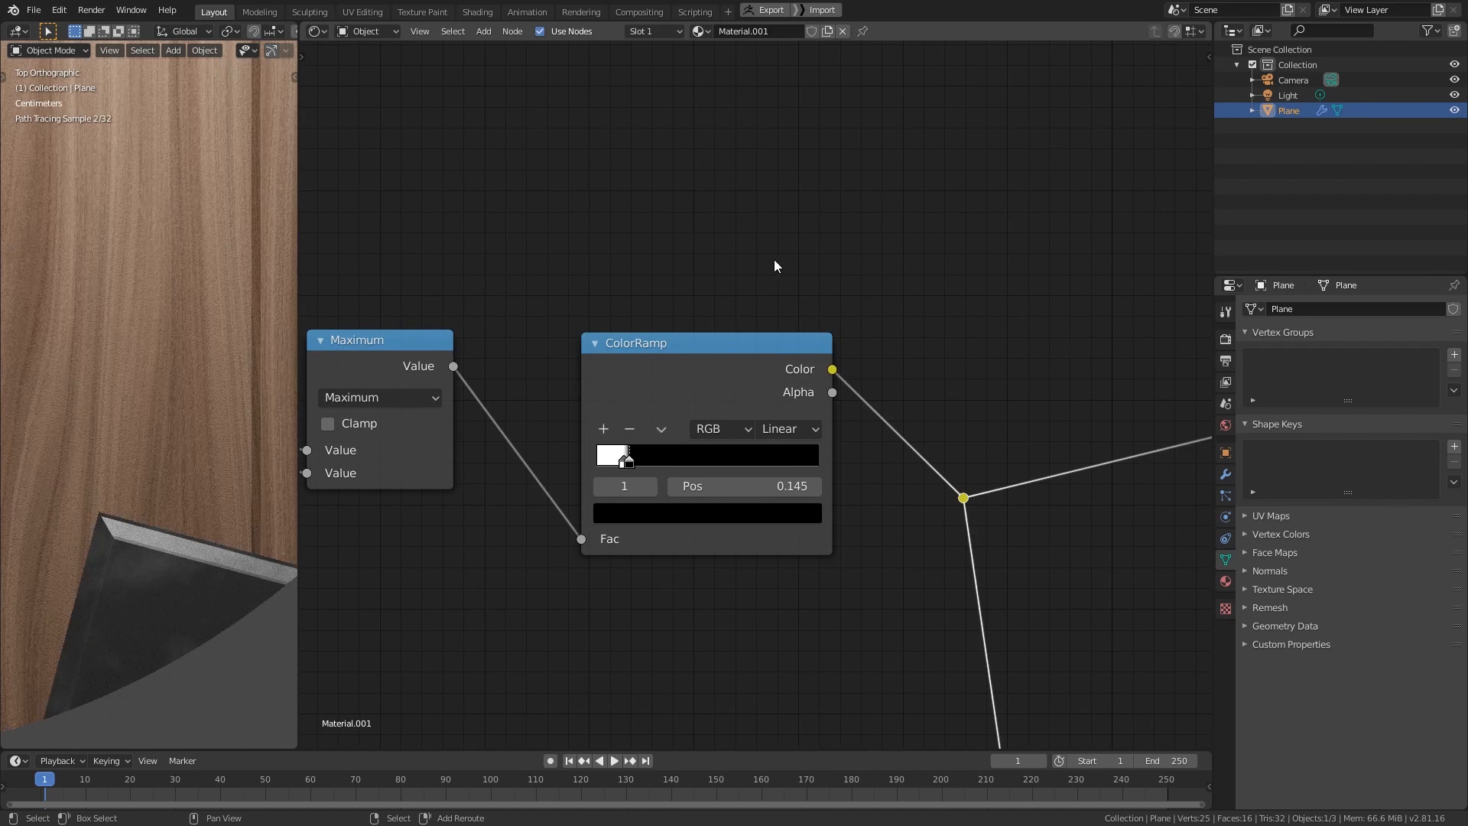
pyautogui.moveTo(669, 359); pyautogui.dragTo(773, 405, button='middle')
pyautogui.moveTo(772, 409); pyautogui.dragTo(793, 546)
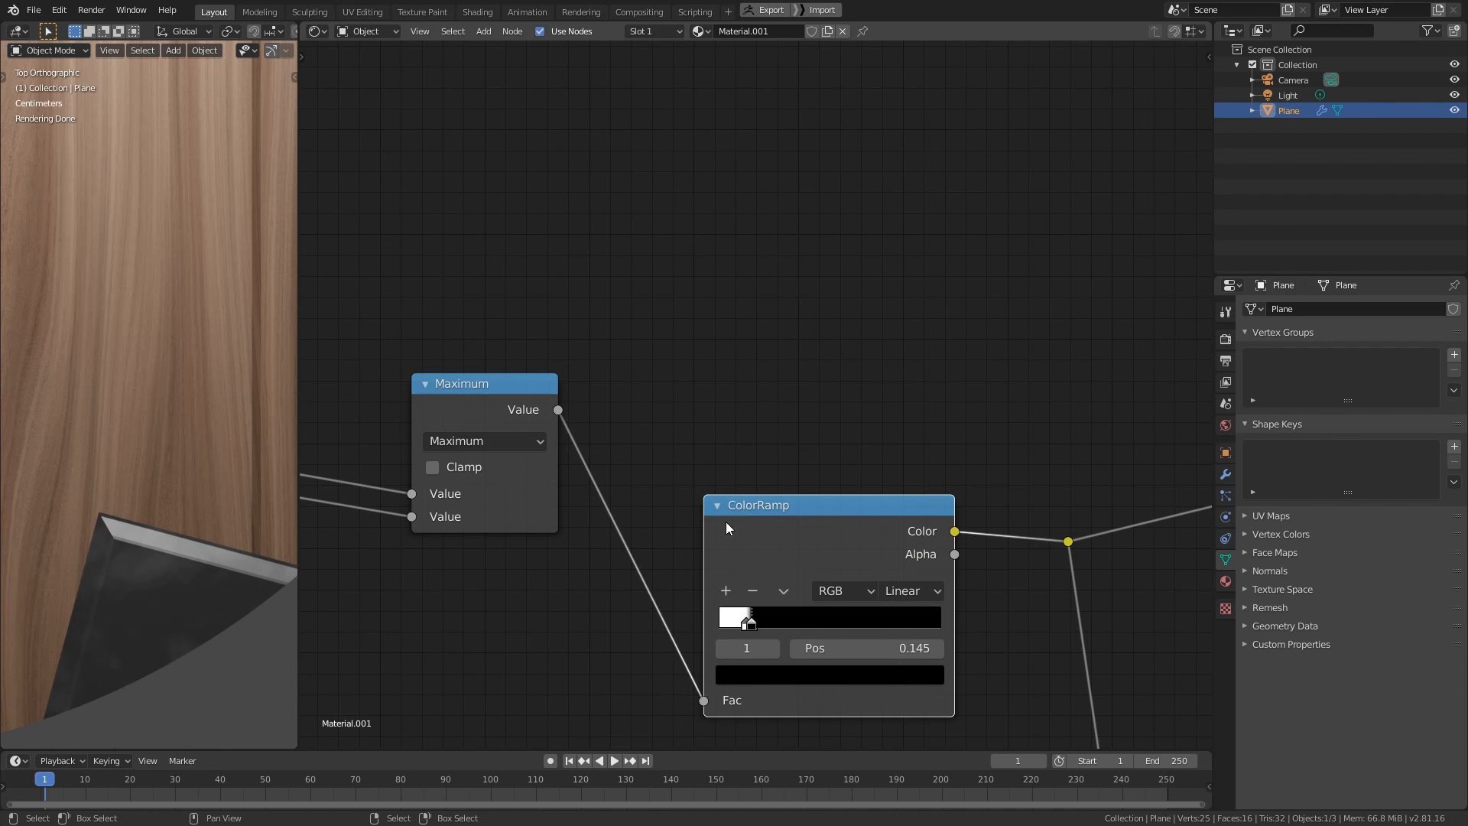
pyautogui.keyDown('shift'); pyautogui.scroll(3, 848, 365); pyautogui.keyUp('shift')
pyautogui.hotkey('shift', 'a')
pyautogui.moveTo(829, 337)
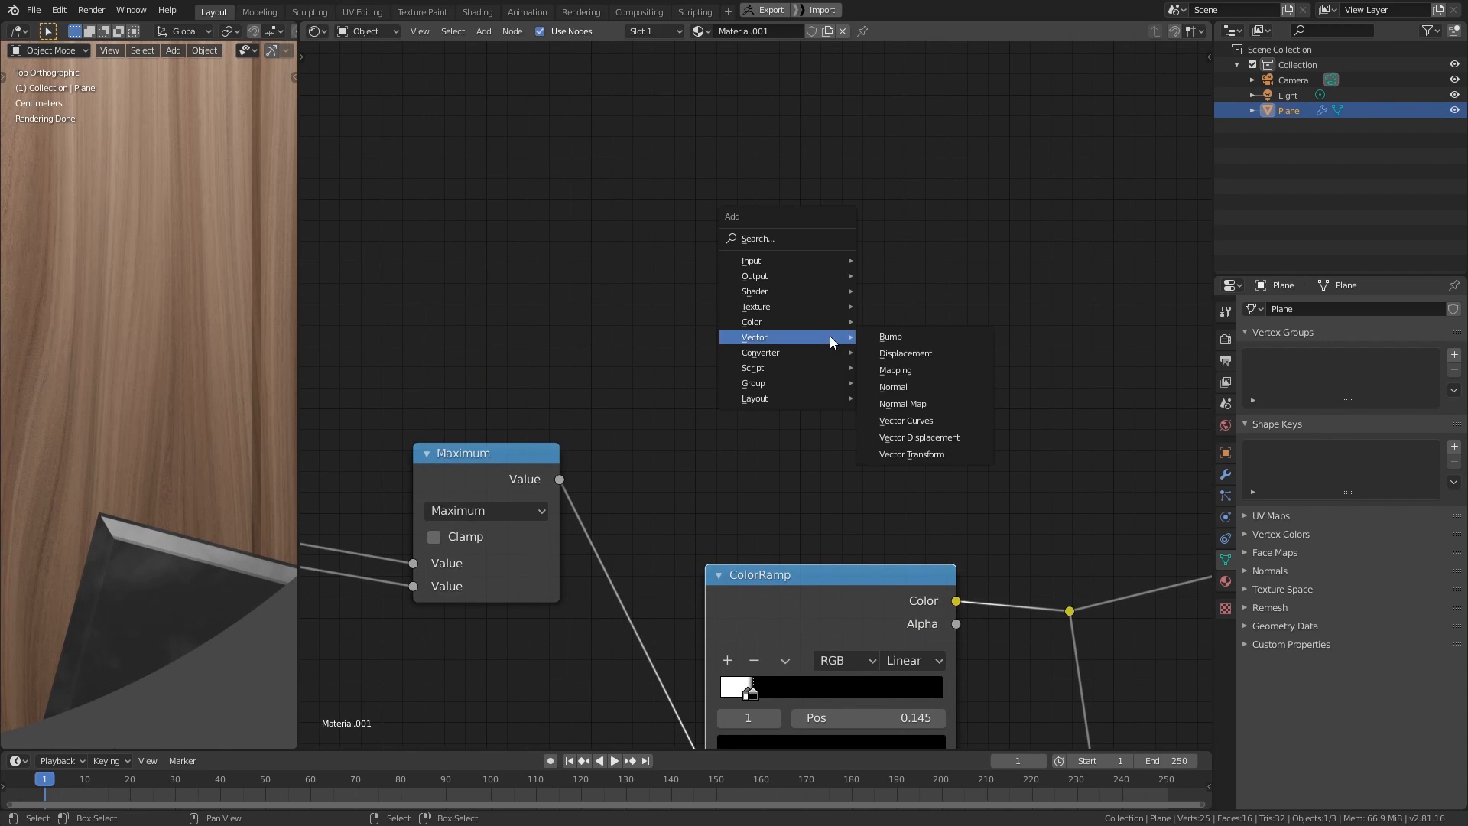
pyautogui.moveTo(790, 352)
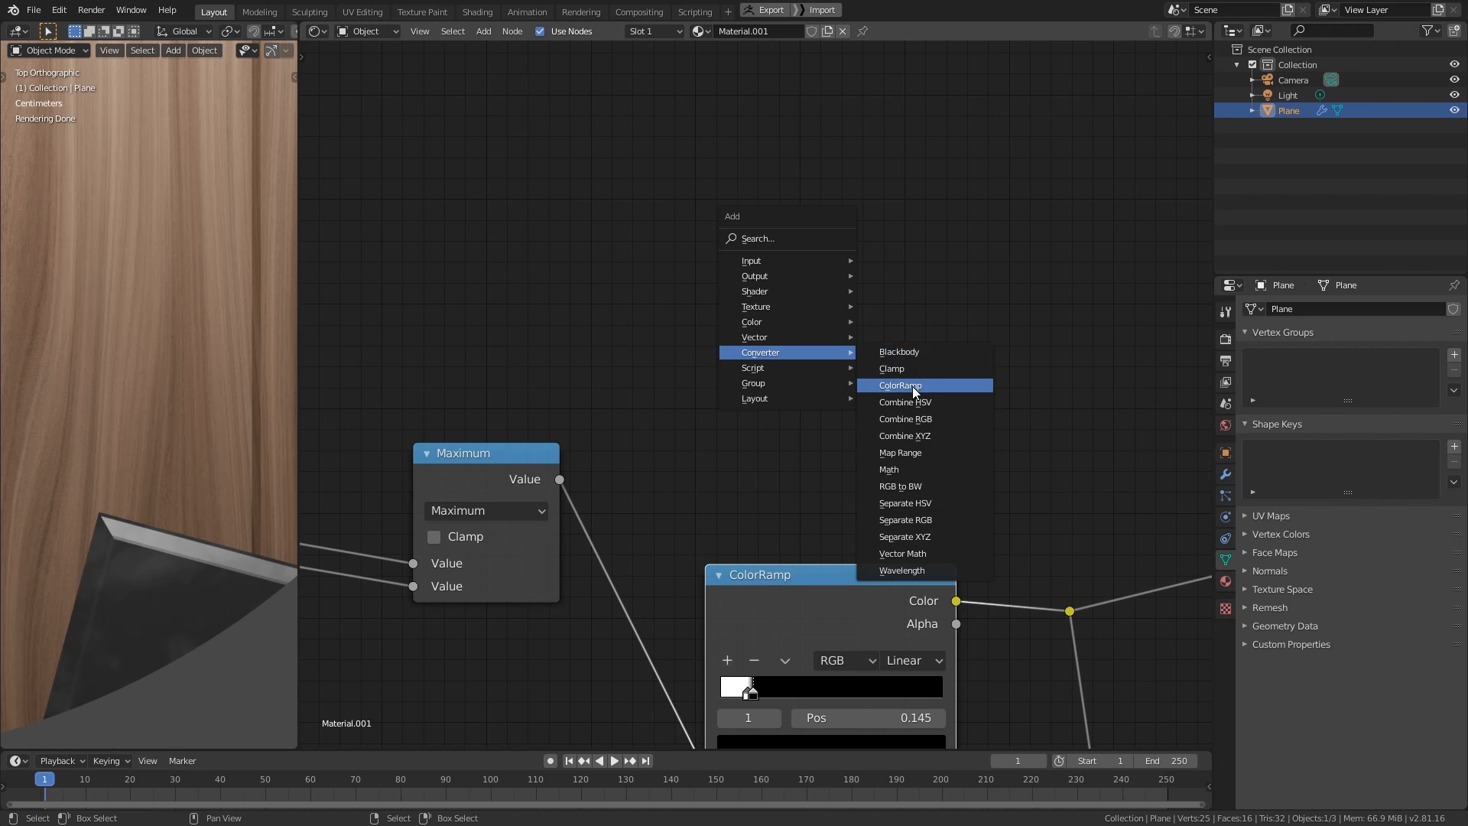
pyautogui.click(911, 386)
pyautogui.rightClick(681, 266)
# - Add a Map Range node above the square mask ColorRamp and link the Maximum node's Value to its Value input
pyautogui.hotkey('shift', 'a')
pyautogui.moveTo(686, 269)
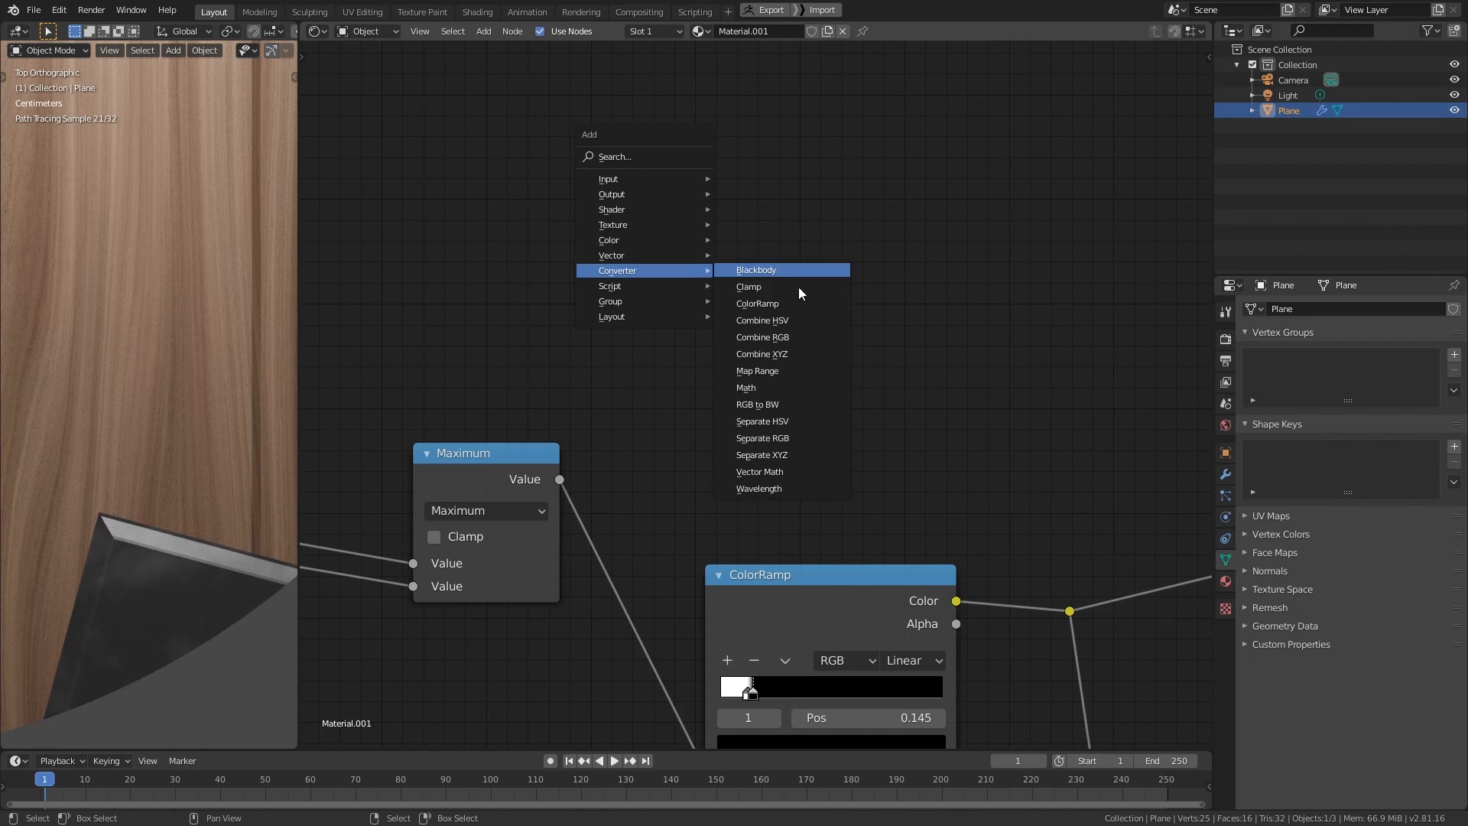
pyautogui.click(783, 370)
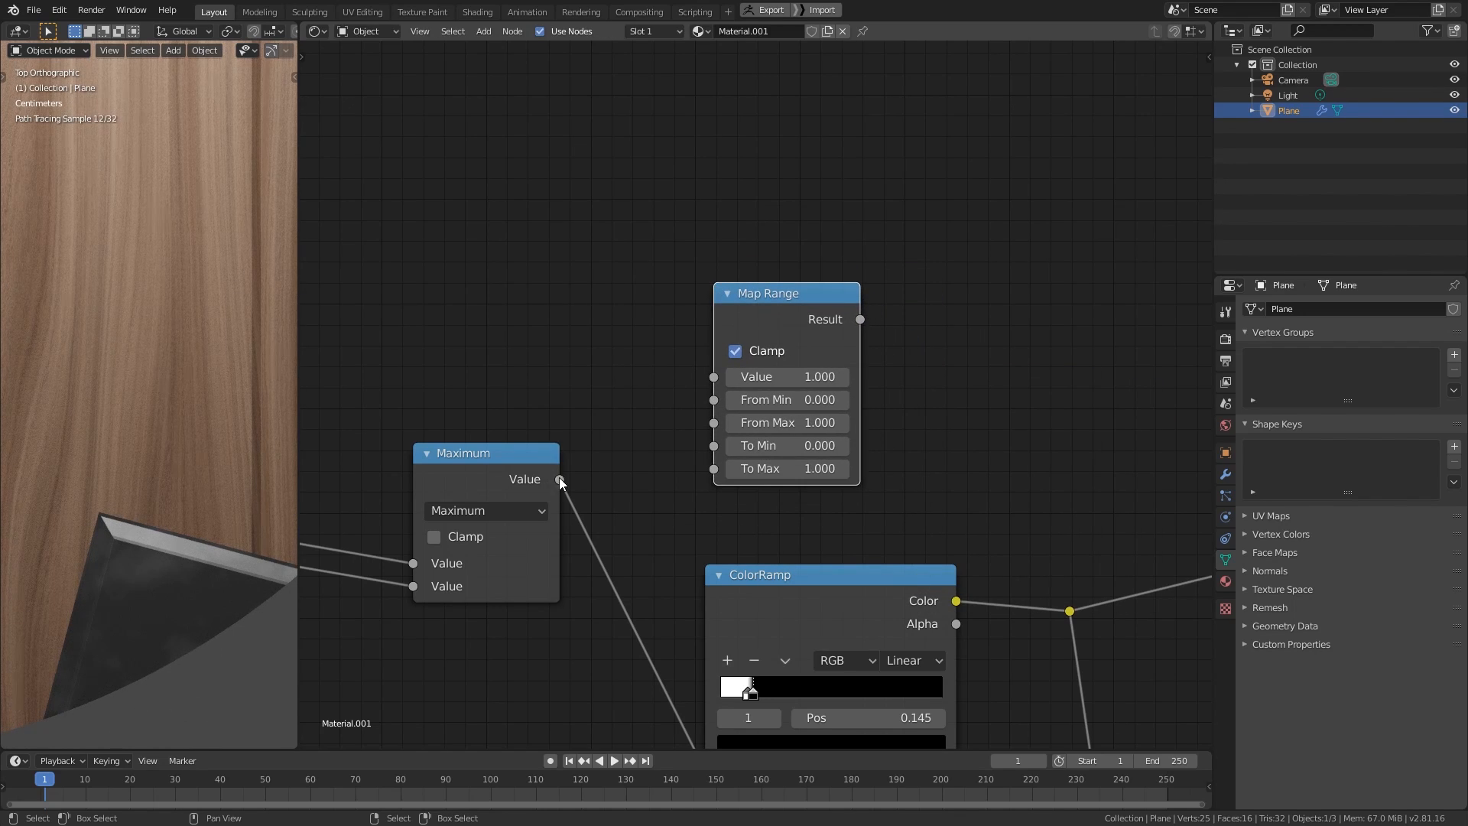
pyautogui.moveTo(560, 480); pyautogui.dragTo(714, 376)
pyautogui.moveTo(794, 434); pyautogui.dragTo(742, 332, button='middle')
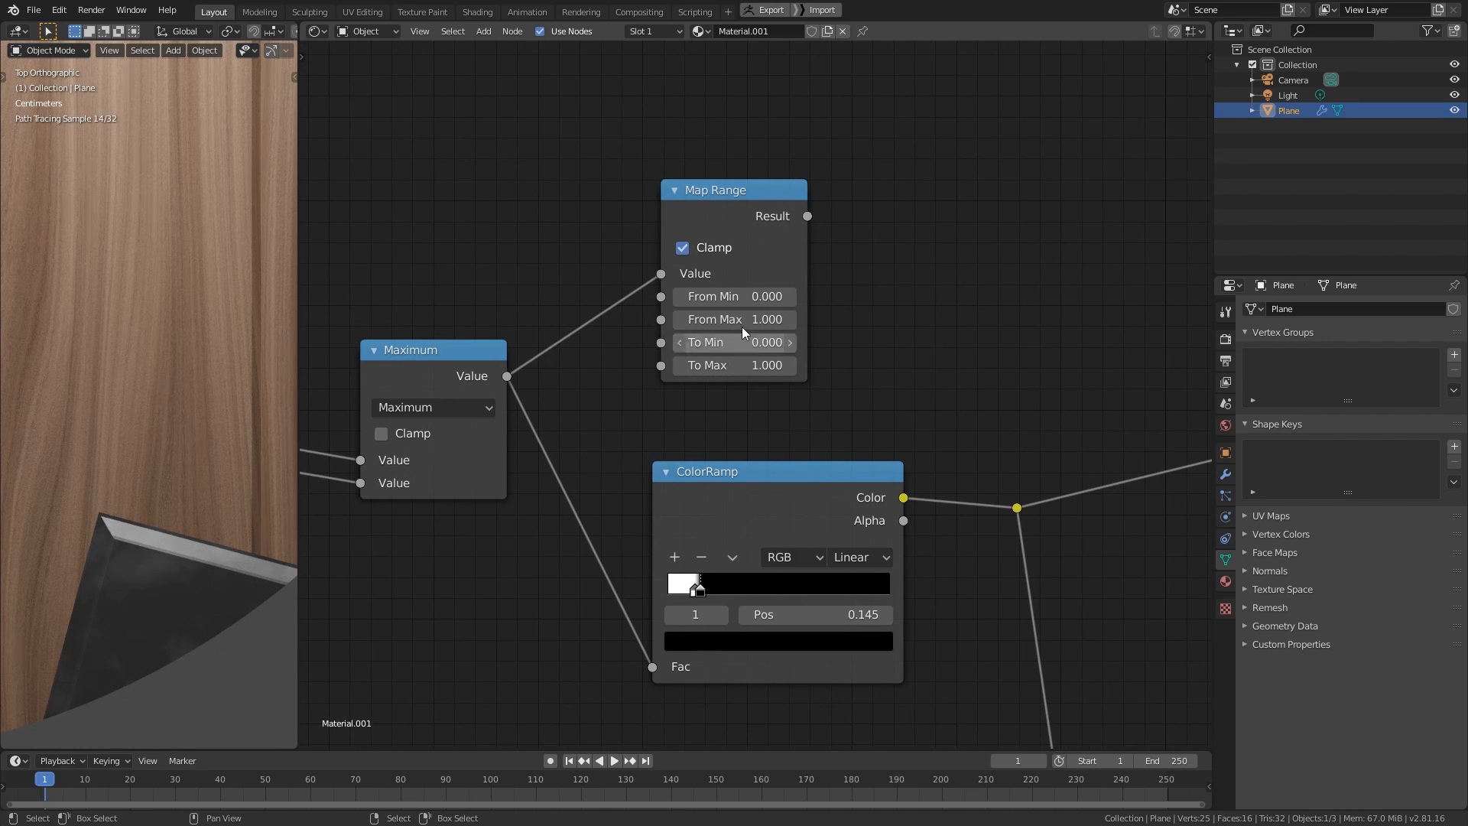
pyautogui.press('Return')
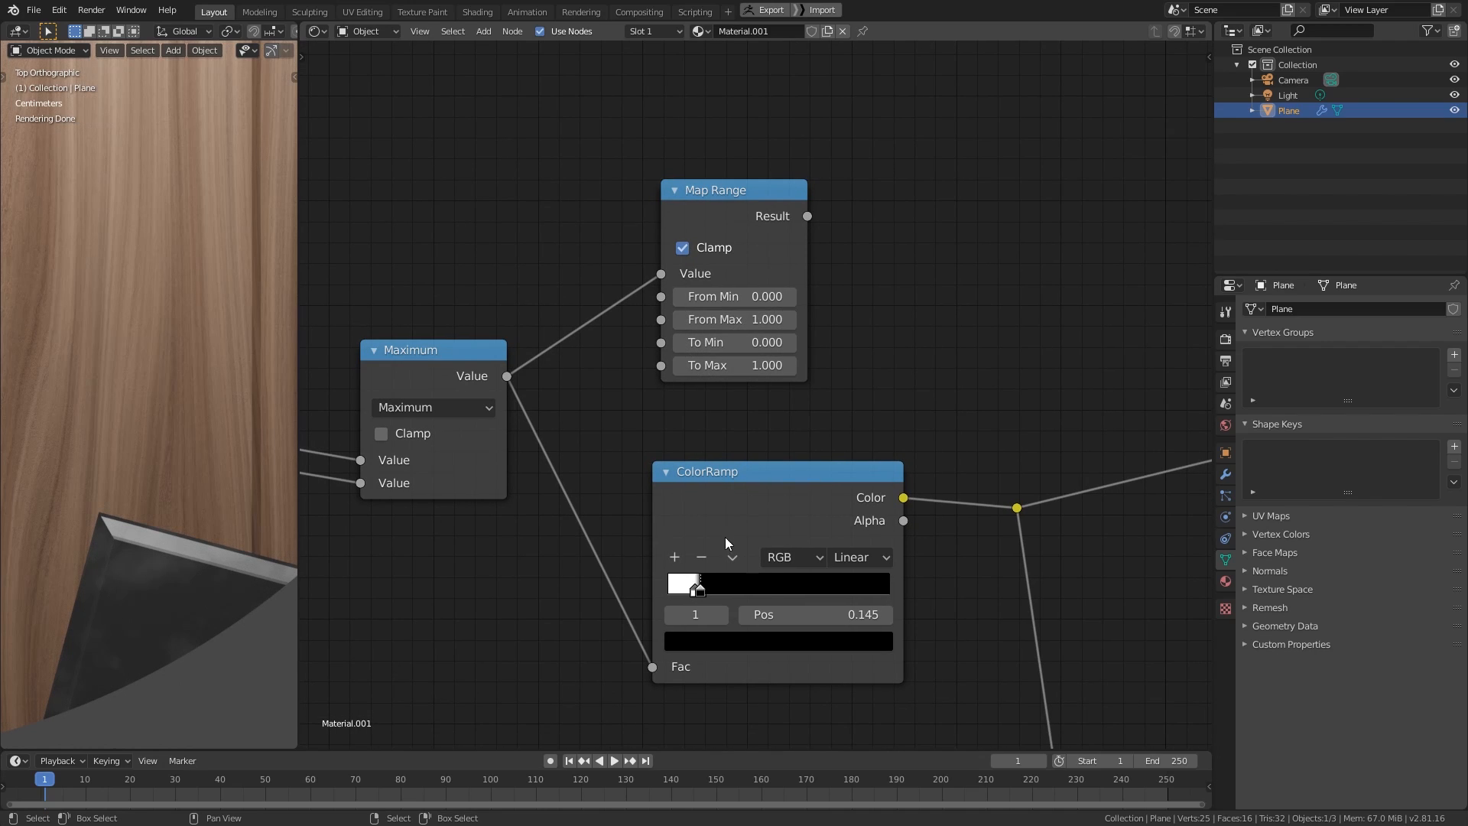
# - Try shifting the square mask ColorRamp's white stop to about 0.359 and its black stop to 0.523
pyautogui.moveTo(690, 587); pyautogui.dragTo(748, 589)
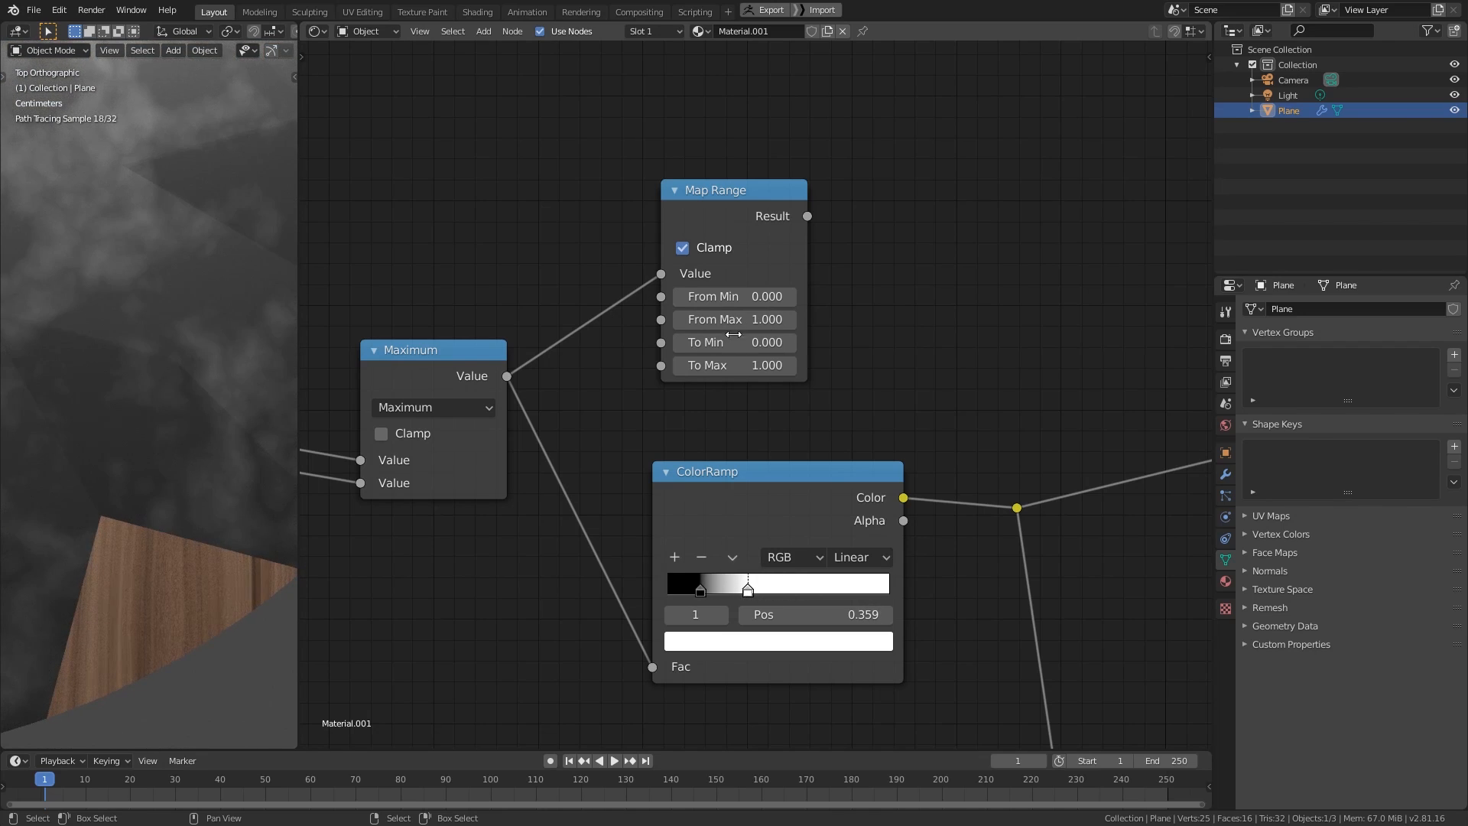
pyautogui.click(745, 298)
pyautogui.press('Return')
pyautogui.moveTo(700, 584); pyautogui.dragTo(784, 589)
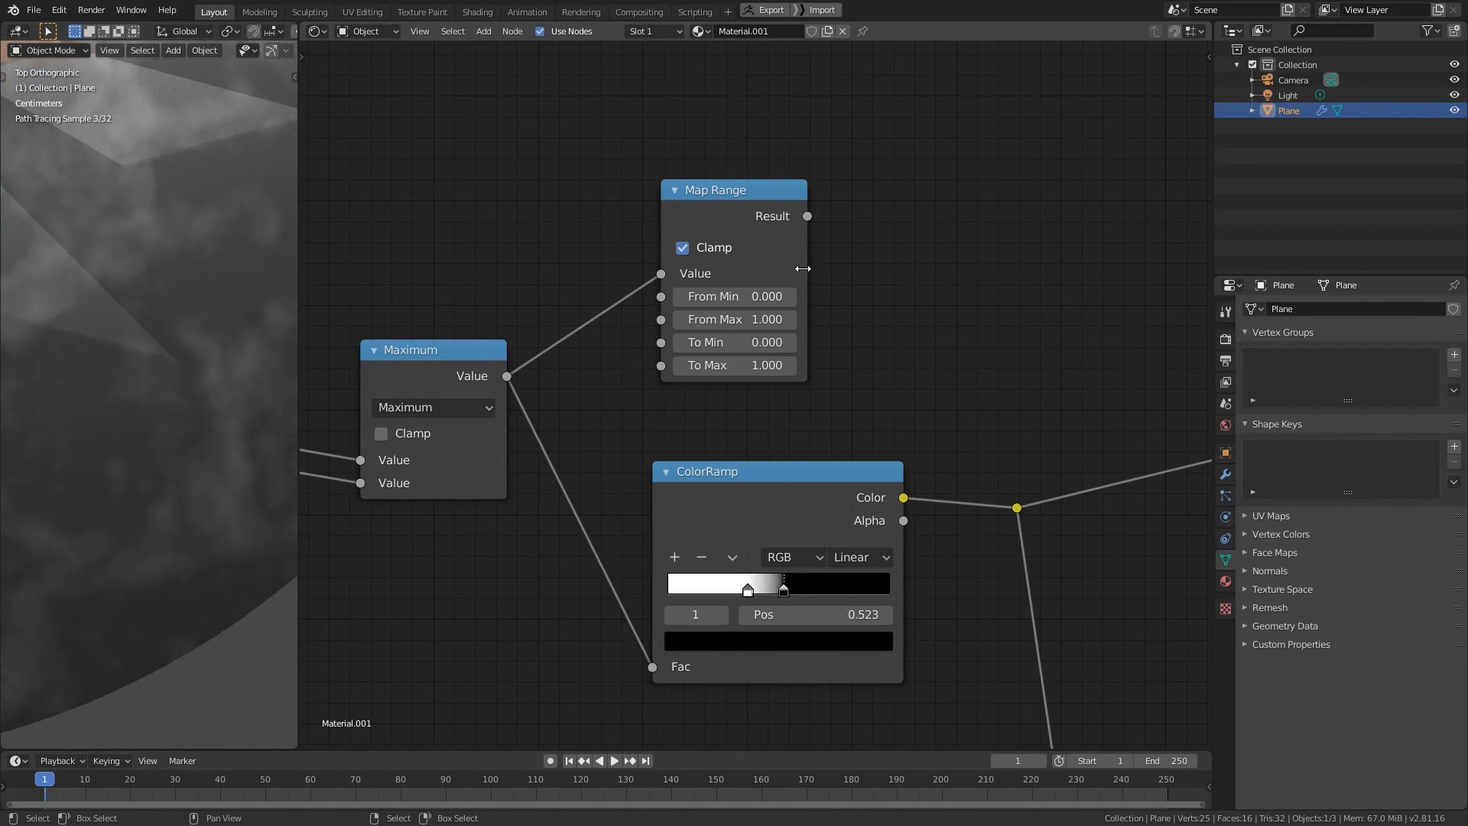
# - Try feeding the mask reroute from the Map Range's Result, and reconnect the ColorRamp's Color output to it
pyautogui.moveTo(807, 217); pyautogui.dragTo(1018, 509)
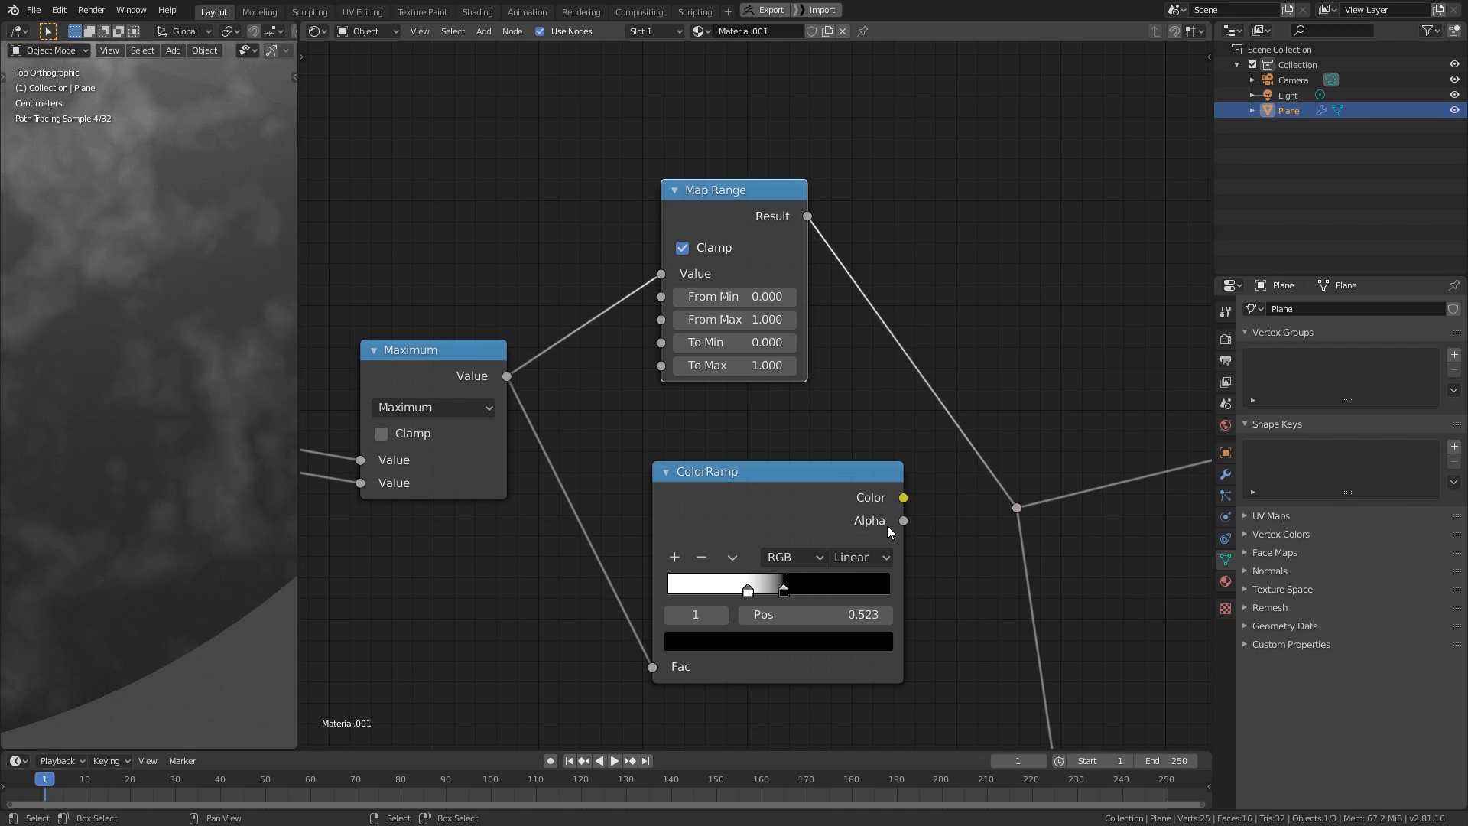
pyautogui.moveTo(878, 381); pyautogui.dragTo(919, 470, button='middle')
pyautogui.scroll(1, 919, 469)
pyautogui.moveTo(822, 669); pyautogui.dragTo(810, 517, button='middle')
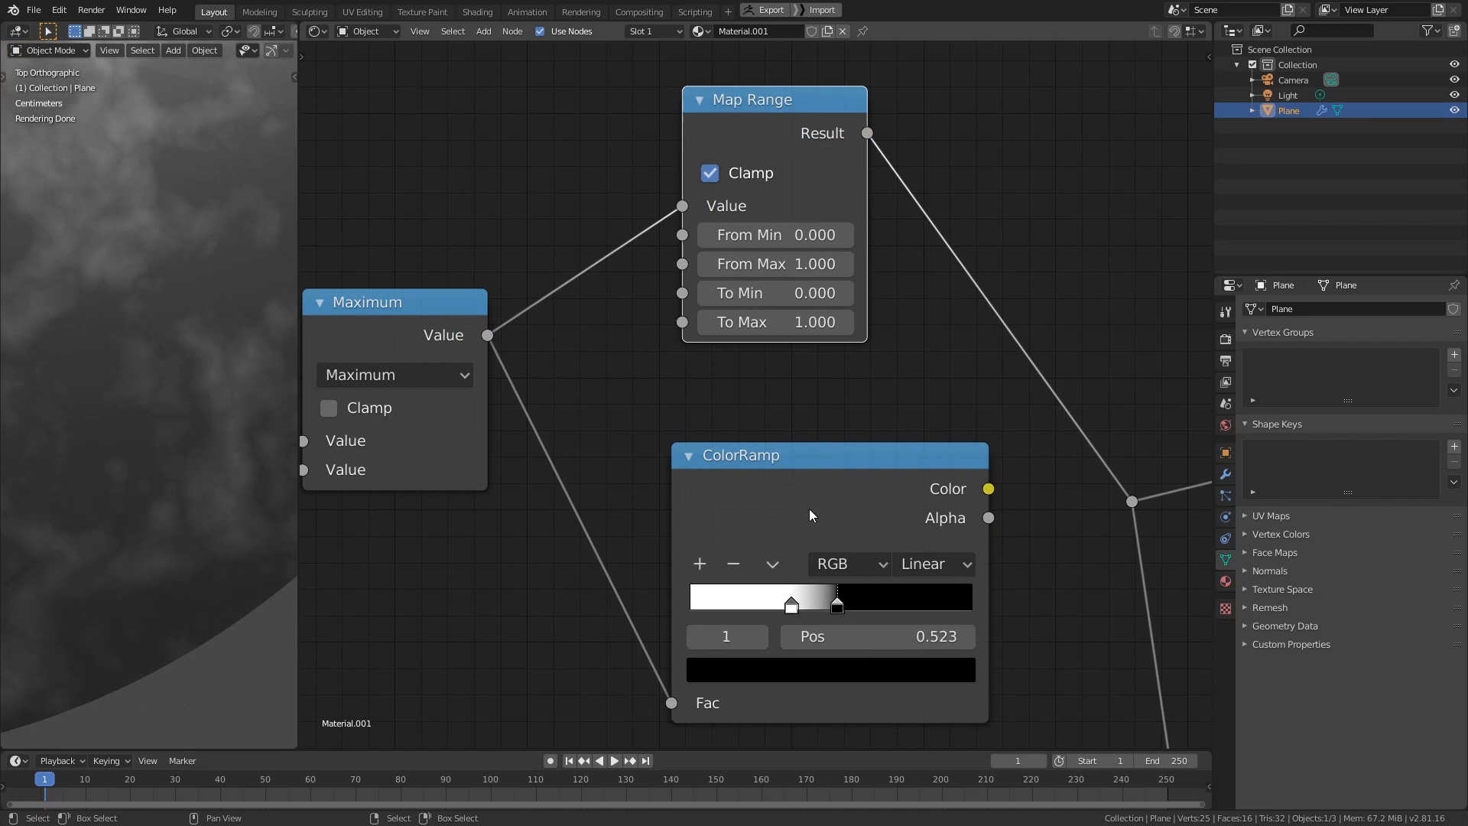
pyautogui.moveTo(990, 492); pyautogui.dragTo(1131, 501)
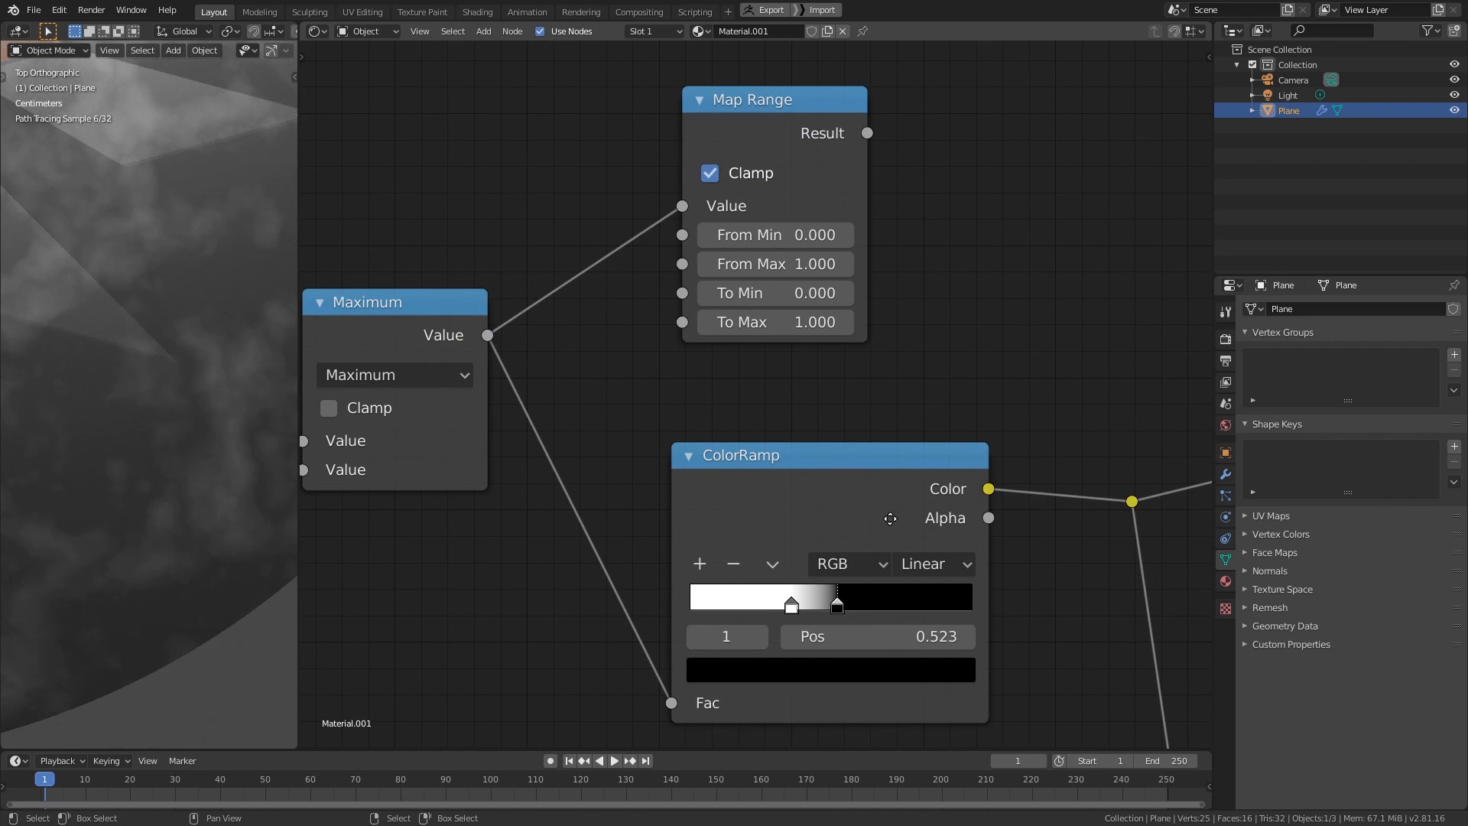
# - Move the square mask ColorRamp's white stop to about 0.141 and its black stop to about 0.168
pyautogui.moveTo(794, 608); pyautogui.dragTo(805, 557, button='middle')
pyautogui.moveTo(806, 558)
pyautogui.mouseDown()
pyautogui.moveTo(740, 550)
pyautogui.moveTo(798, 552)
pyautogui.mouseUp()
pyautogui.moveTo(775, 552); pyautogui.dragTo(747, 552)
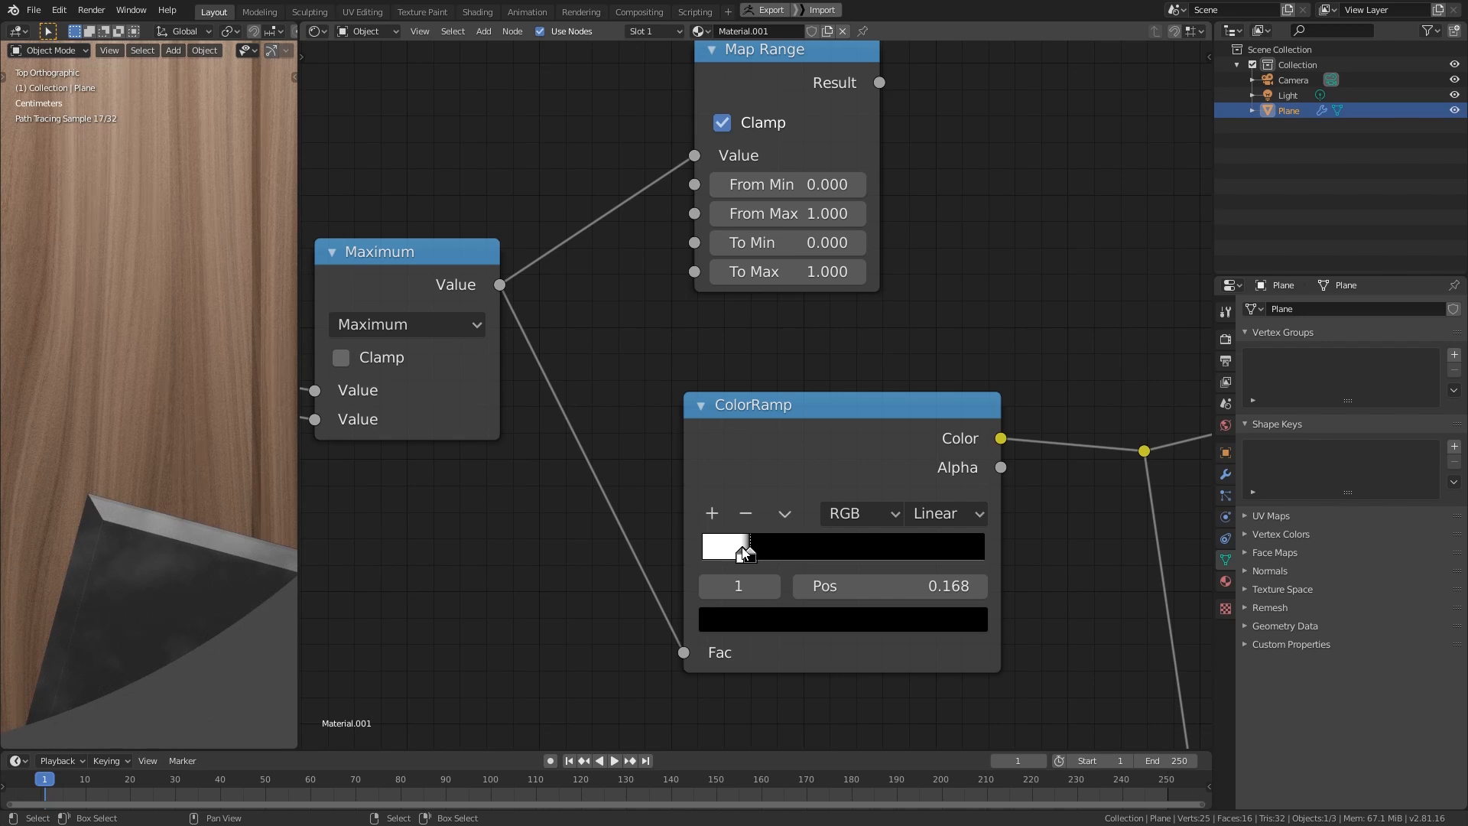
# - Copy the ColorRamp's black and white stop positions into the Map Range, setting From Min to 0.168 and From Max to 0.141
pyautogui.click(875, 585)
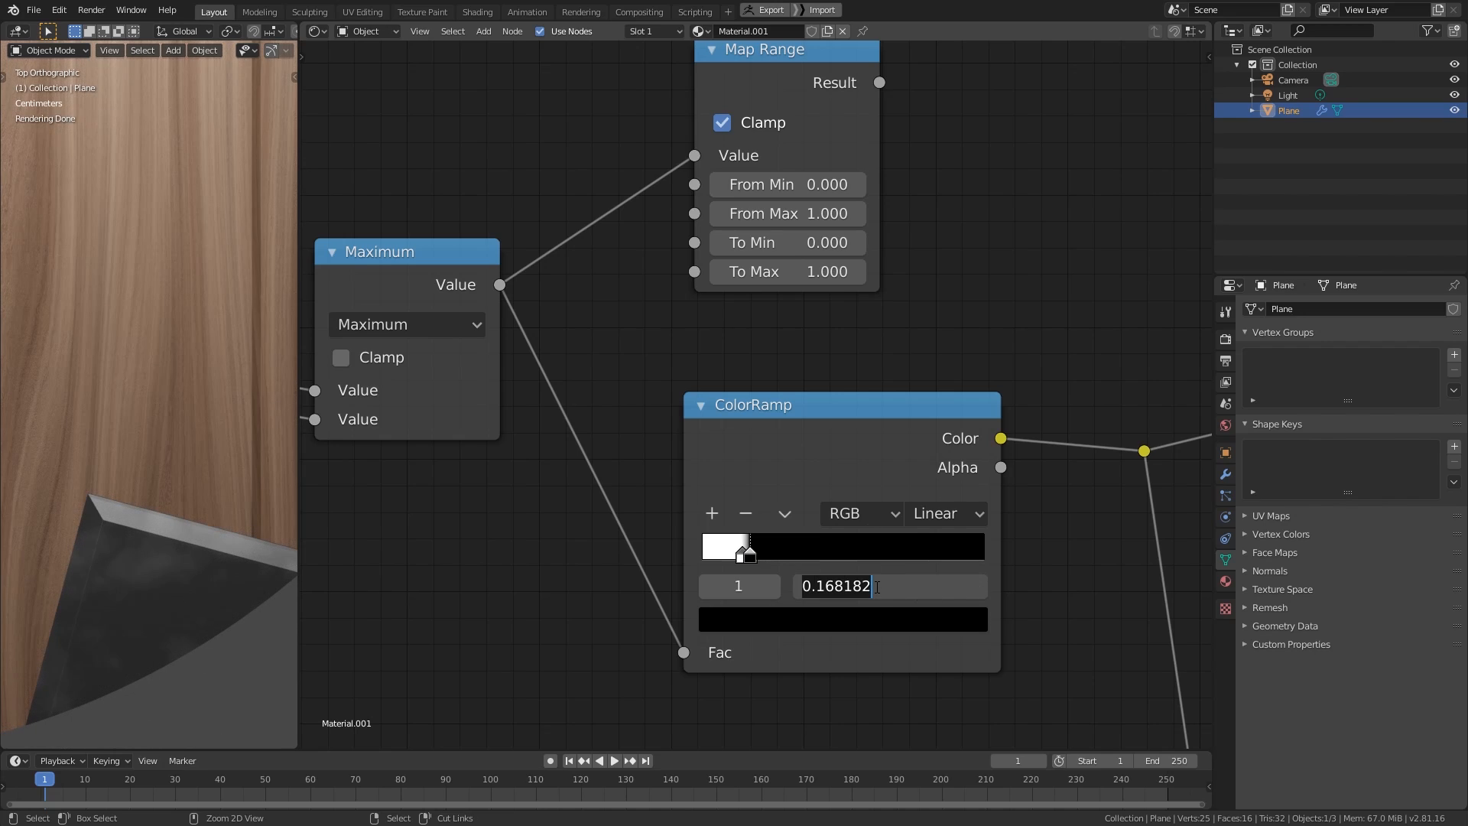
pyautogui.press('Return')
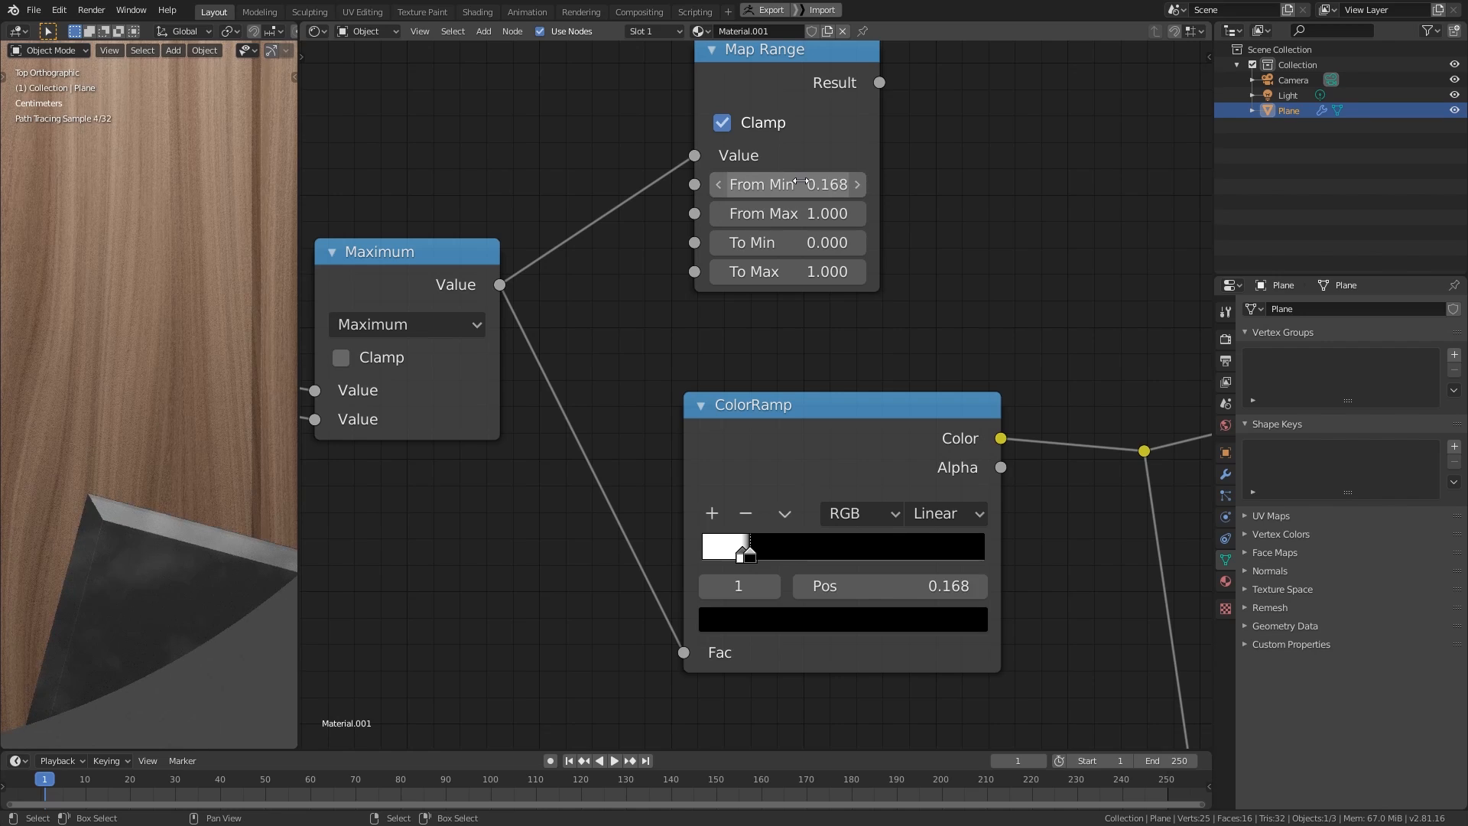
pyautogui.click(740, 552)
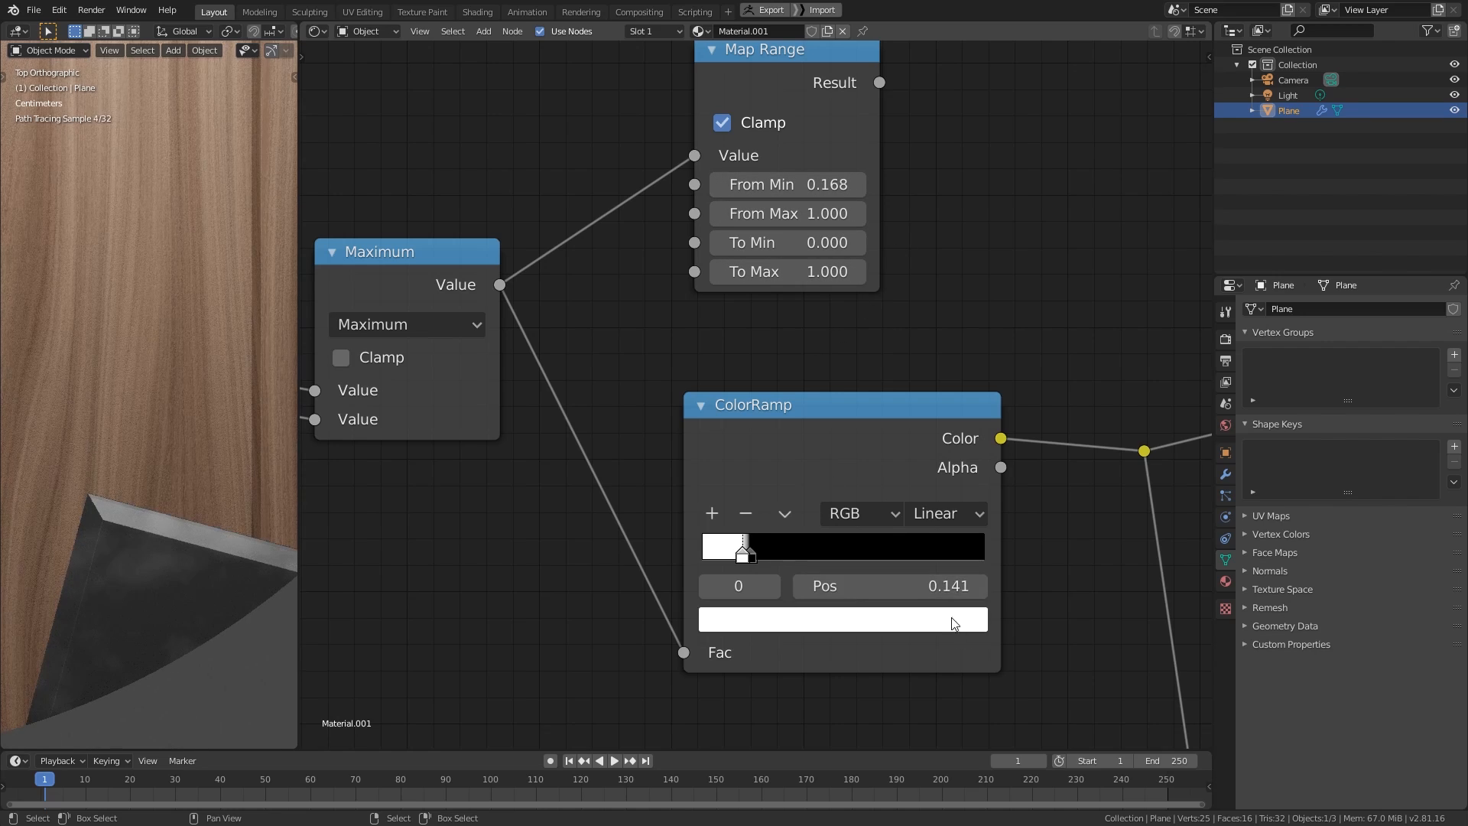
pyautogui.click(955, 586)
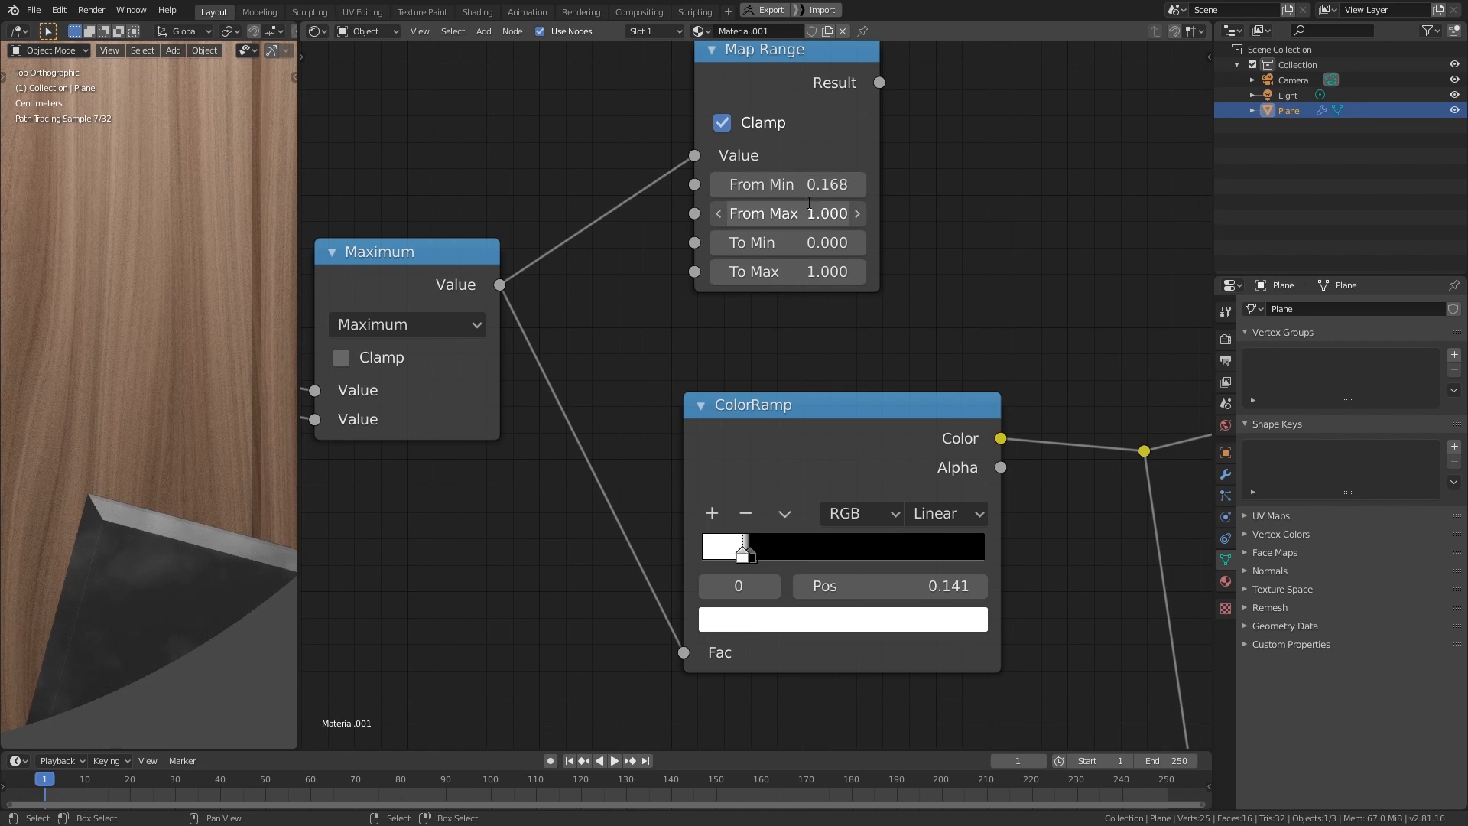
pyautogui.hotkey('ctrl', 'v')
# - Link the Map Range's Result to the mask reroute in place of the ColorRamp and delete the ColorRamp
pyautogui.moveTo(880, 83); pyautogui.dragTo(1143, 450)
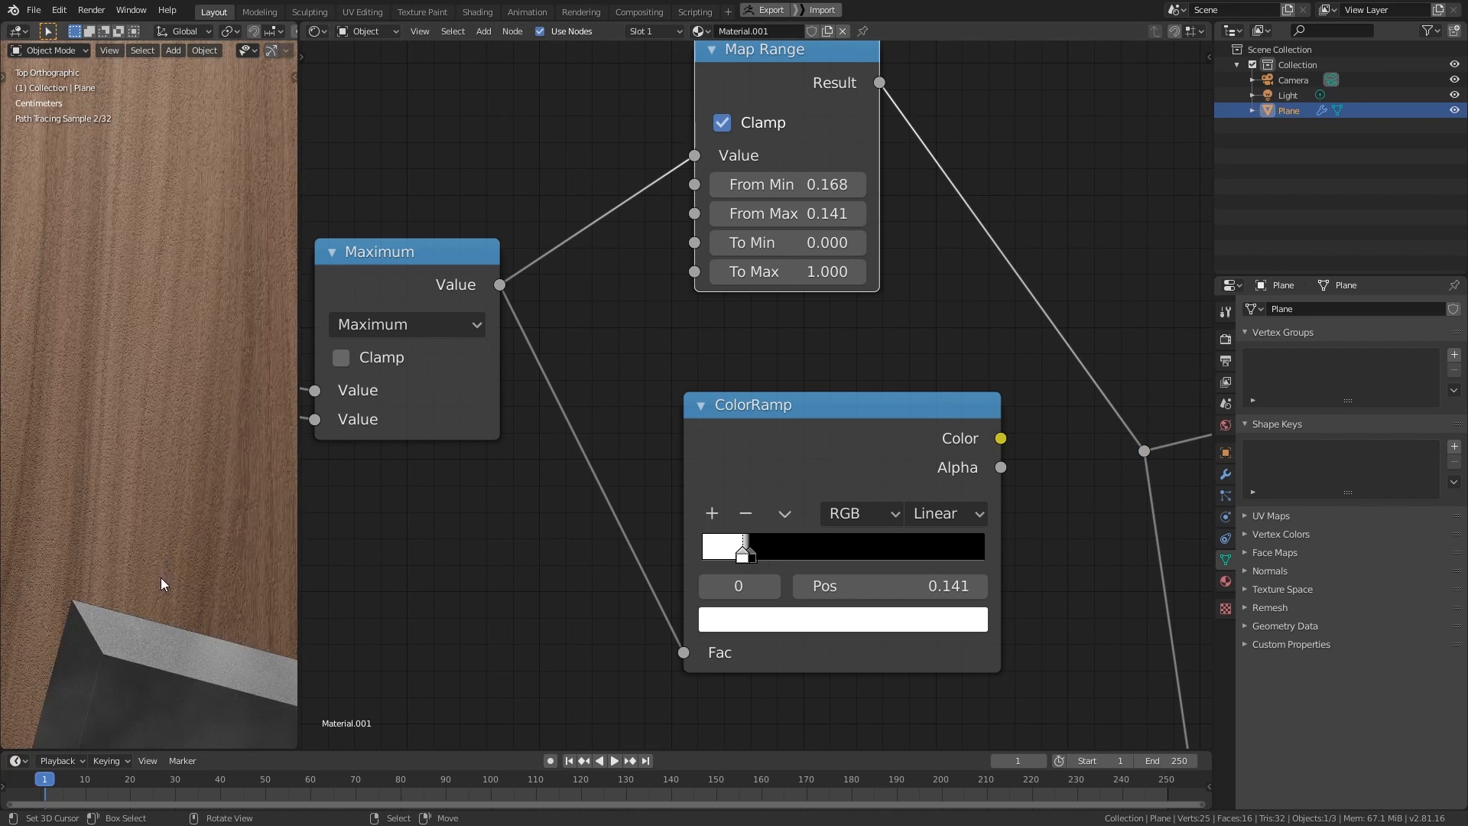
pyautogui.scroll(-3, 168, 583)
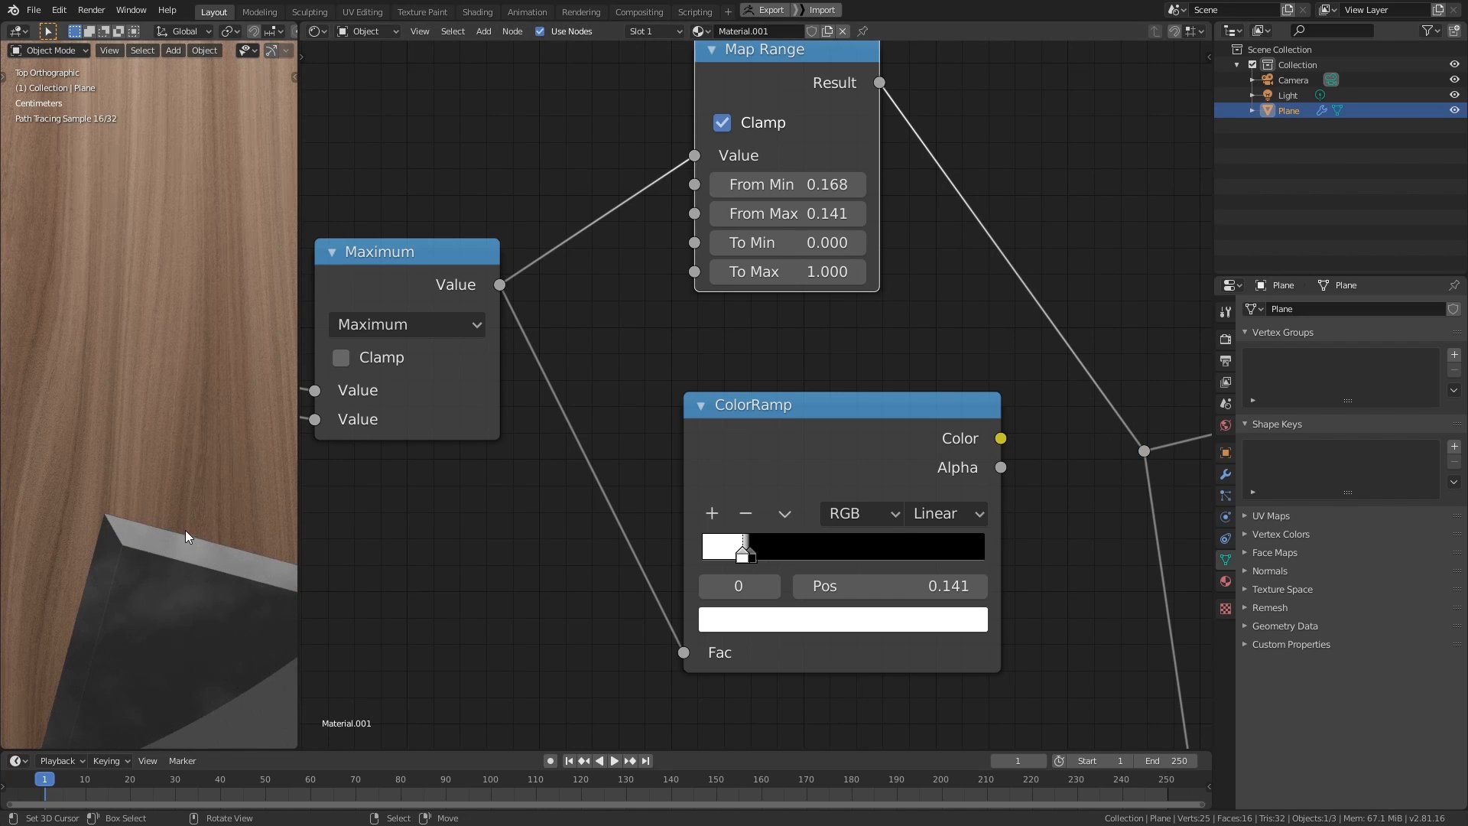
pyautogui.scroll(-5, 186, 543)
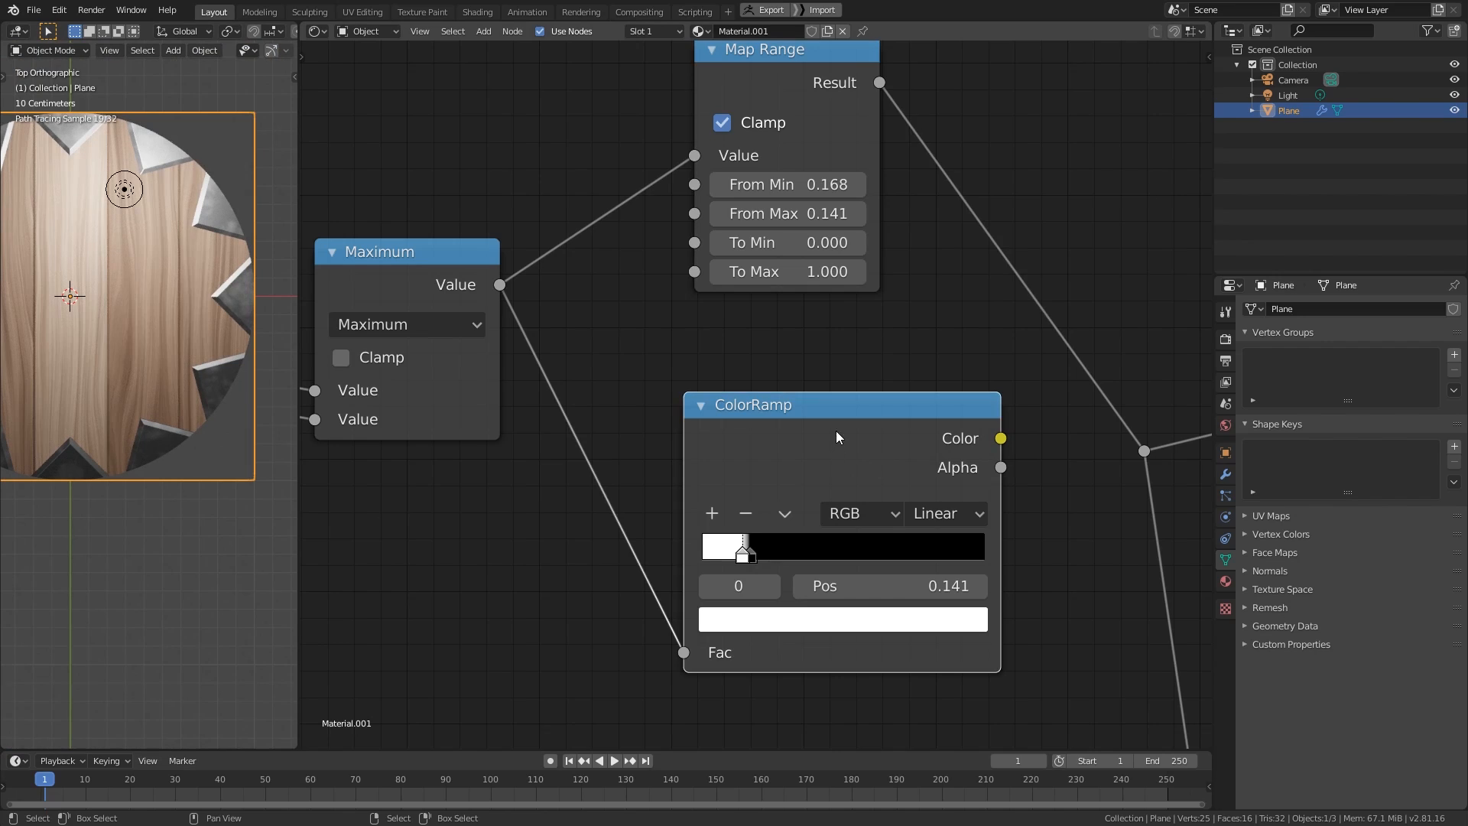
pyautogui.press('x')
pyautogui.scroll(-2, 763, 486)
pyautogui.scroll(-4, 119, 342)
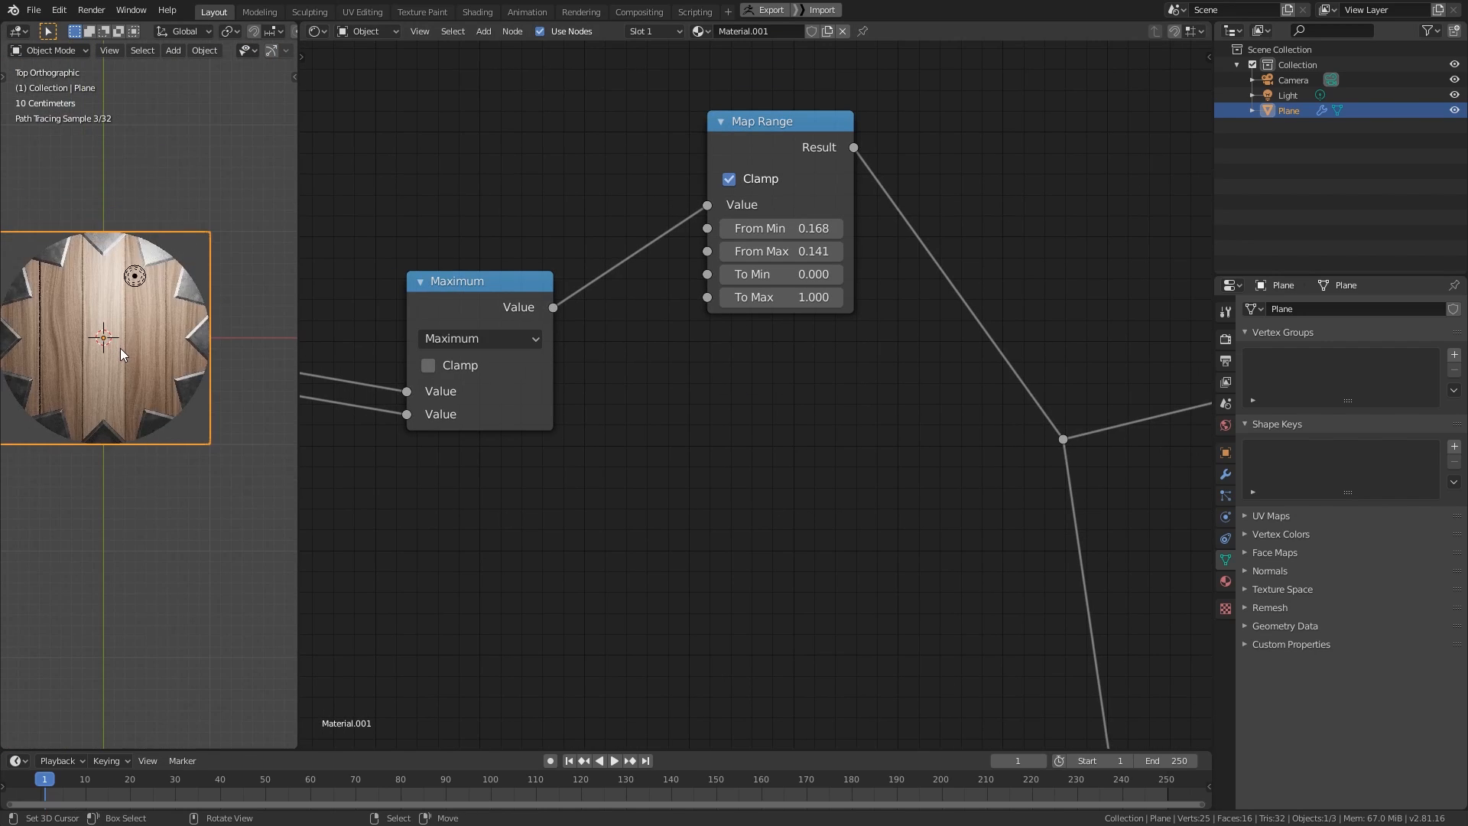
pyautogui.scroll(4, 173, 402)
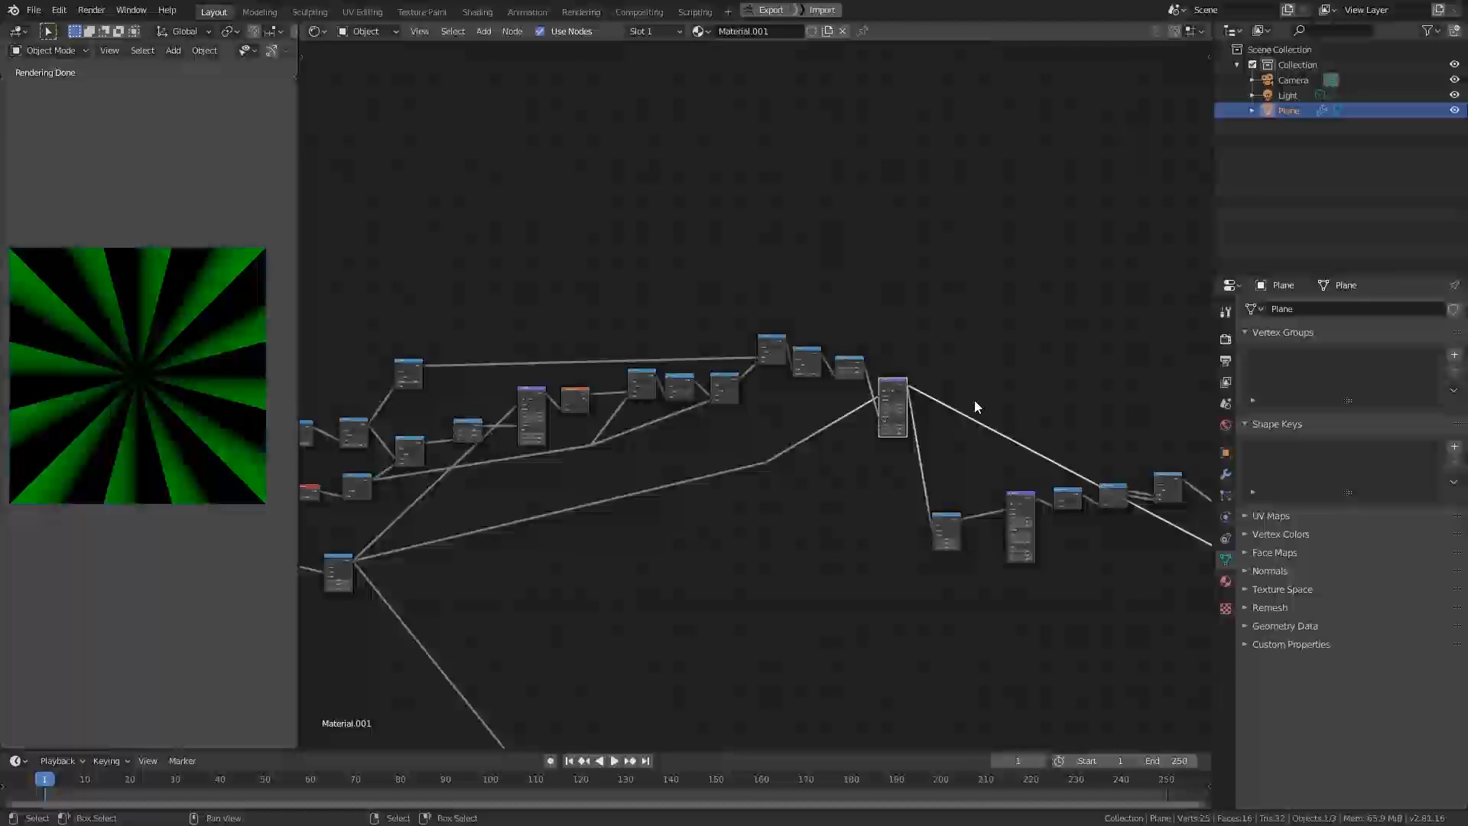
# - Add a reroute point across both output links of the Mapping node that ends the segment chain
pyautogui.scroll(-3, 744, 374)
pyautogui.moveTo(974, 399); pyautogui.dragTo(755, 429, button='middle')
pyautogui.scroll(3, 755, 431)
pyautogui.keyDown('shift'); pyautogui.moveTo(751, 435); pyautogui.dragTo(815, 398, button='right'); pyautogui.keyUp('shift')
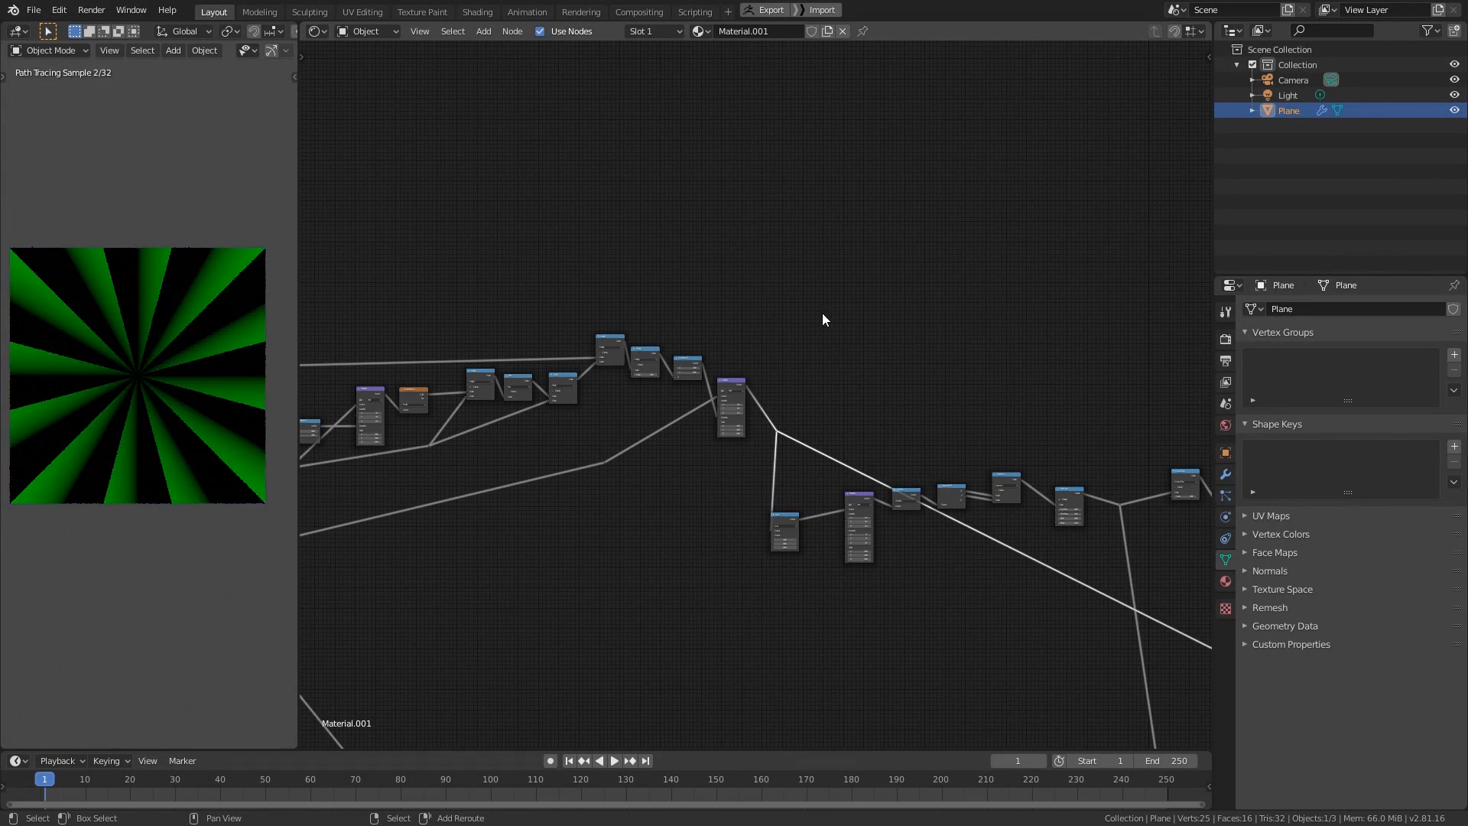
# - Select all the segment chain nodes up to the final Mapping node and move them upward
pyautogui.moveTo(705, 383); pyautogui.dragTo(774, 350, button='middle')
pyautogui.scroll(1, 774, 351)
pyautogui.press('b')
pyautogui.moveTo(828, 223); pyautogui.dragTo(421, 483)
pyautogui.moveTo(420, 483); pyautogui.dragTo(810, 470, button='middle')
pyautogui.press('b')
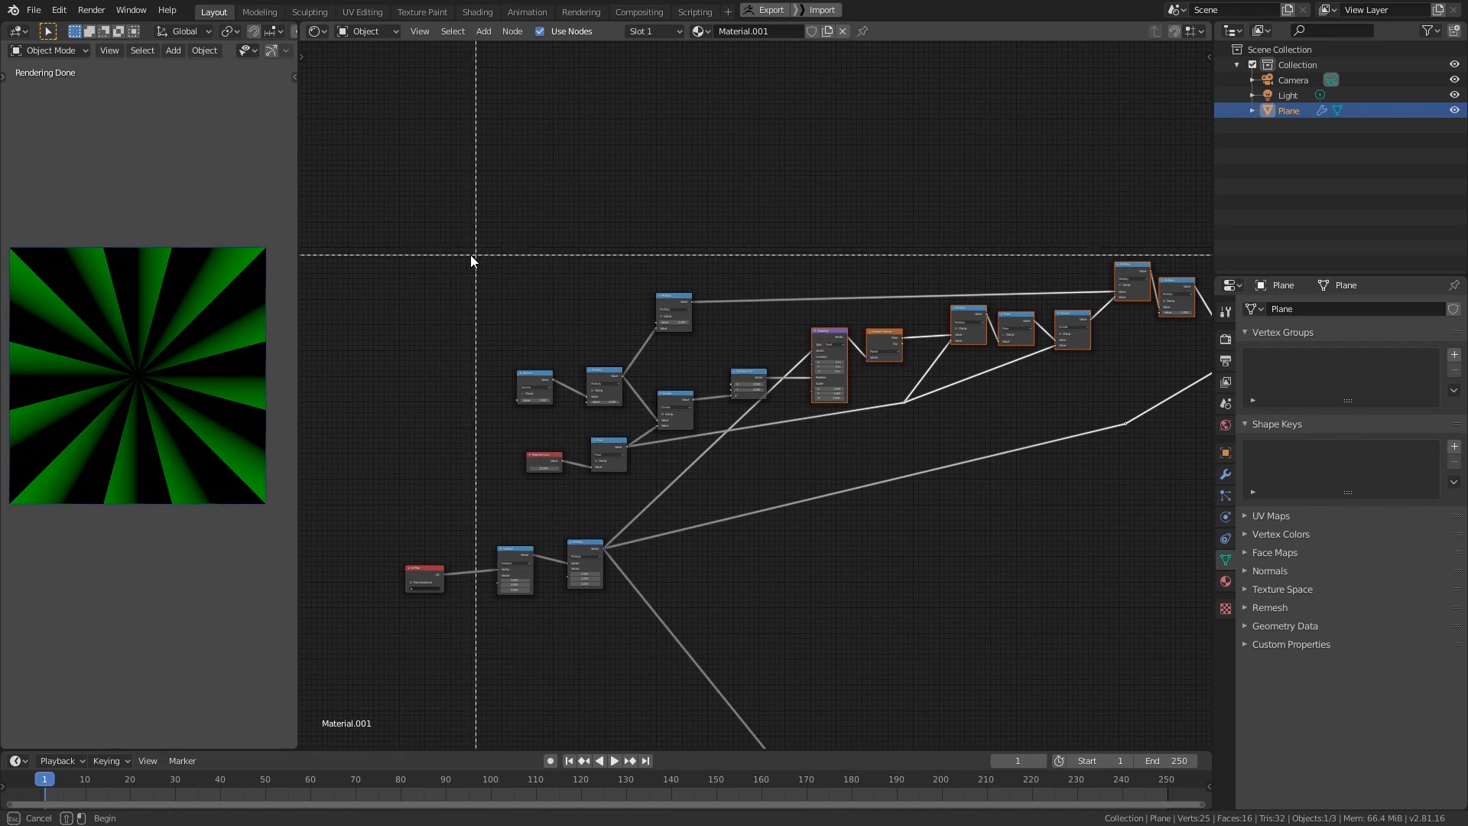
pyautogui.moveTo(471, 254); pyautogui.dragTo(992, 488)
pyautogui.moveTo(1014, 444); pyautogui.dragTo(850, 461, button='middle')
pyautogui.scroll(3, 872, 457)
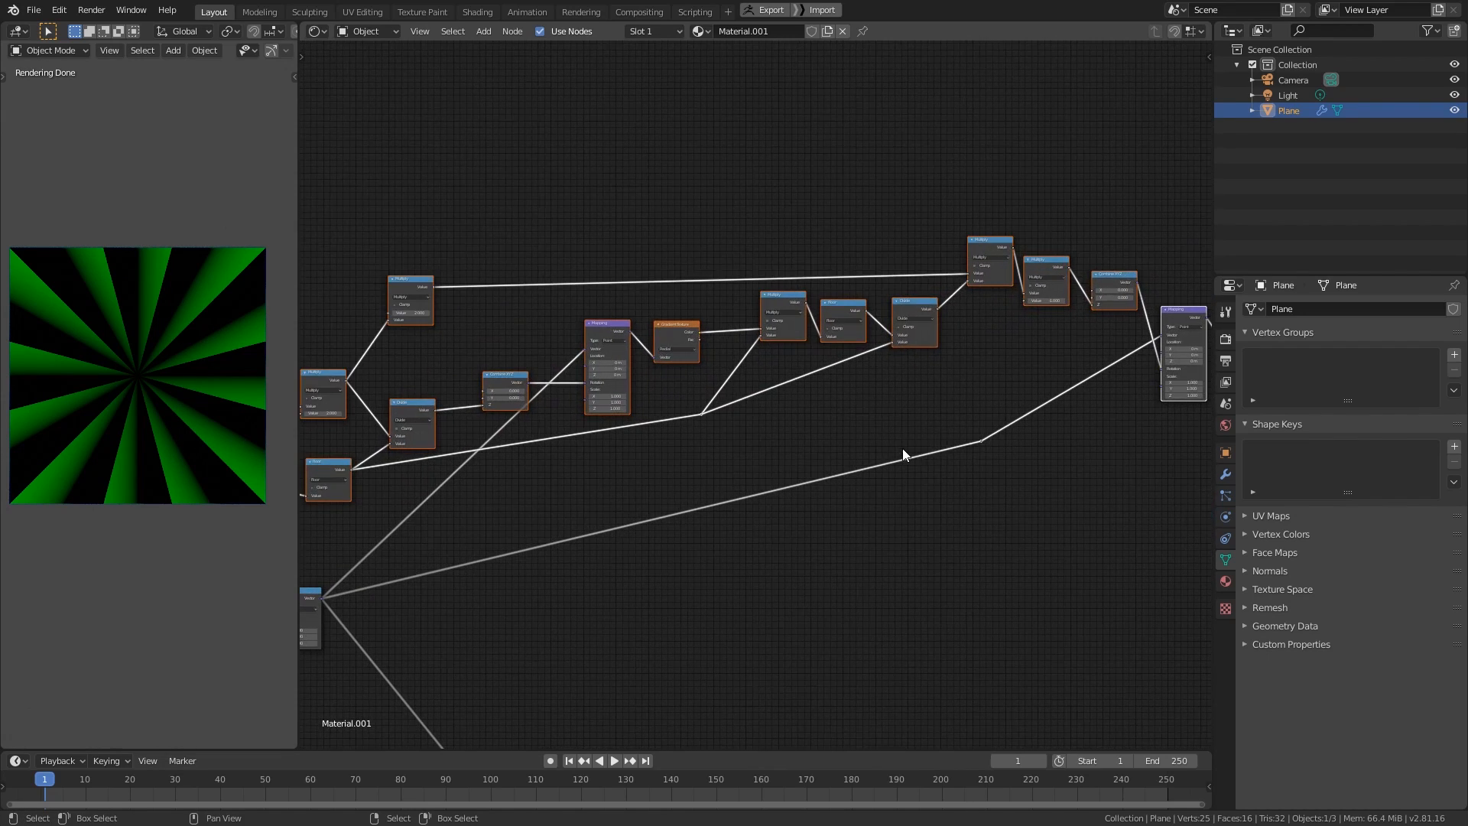
pyautogui.press('g')
pyautogui.click(857, 291)
# - Add a reroute point across the links from the vector Multiply node to the two Mapping nodes
pyautogui.moveTo(550, 475); pyautogui.dragTo(965, 483, button='middle')
pyautogui.keyDown('shift'); pyautogui.moveTo(734, 508); pyautogui.dragTo(965, 510, button='right'); pyautogui.keyUp('shift')
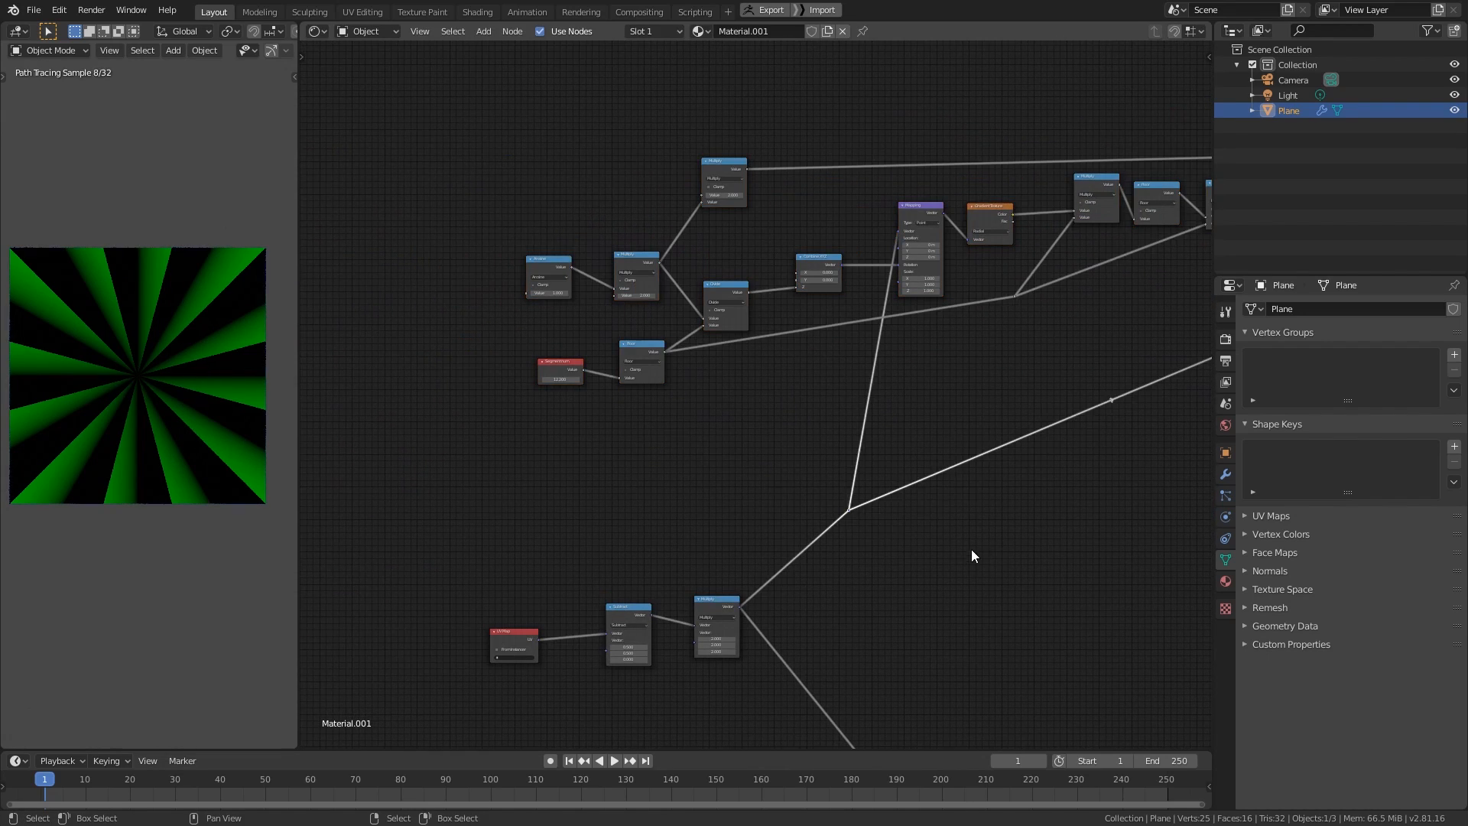
# - Select the whole segment chain with its Segment num node and reroute points, and combine it into a node group
pyautogui.moveTo(850, 500); pyautogui.dragTo(689, 517, button='middle')
pyautogui.press('b')
pyautogui.moveTo(1023, 179); pyautogui.dragTo(202, 601)
pyautogui.moveTo(678, 398); pyautogui.dragTo(1032, 402, button='middle')
pyautogui.press('b')
pyautogui.moveTo(858, 611); pyautogui.dragTo(312, 199)
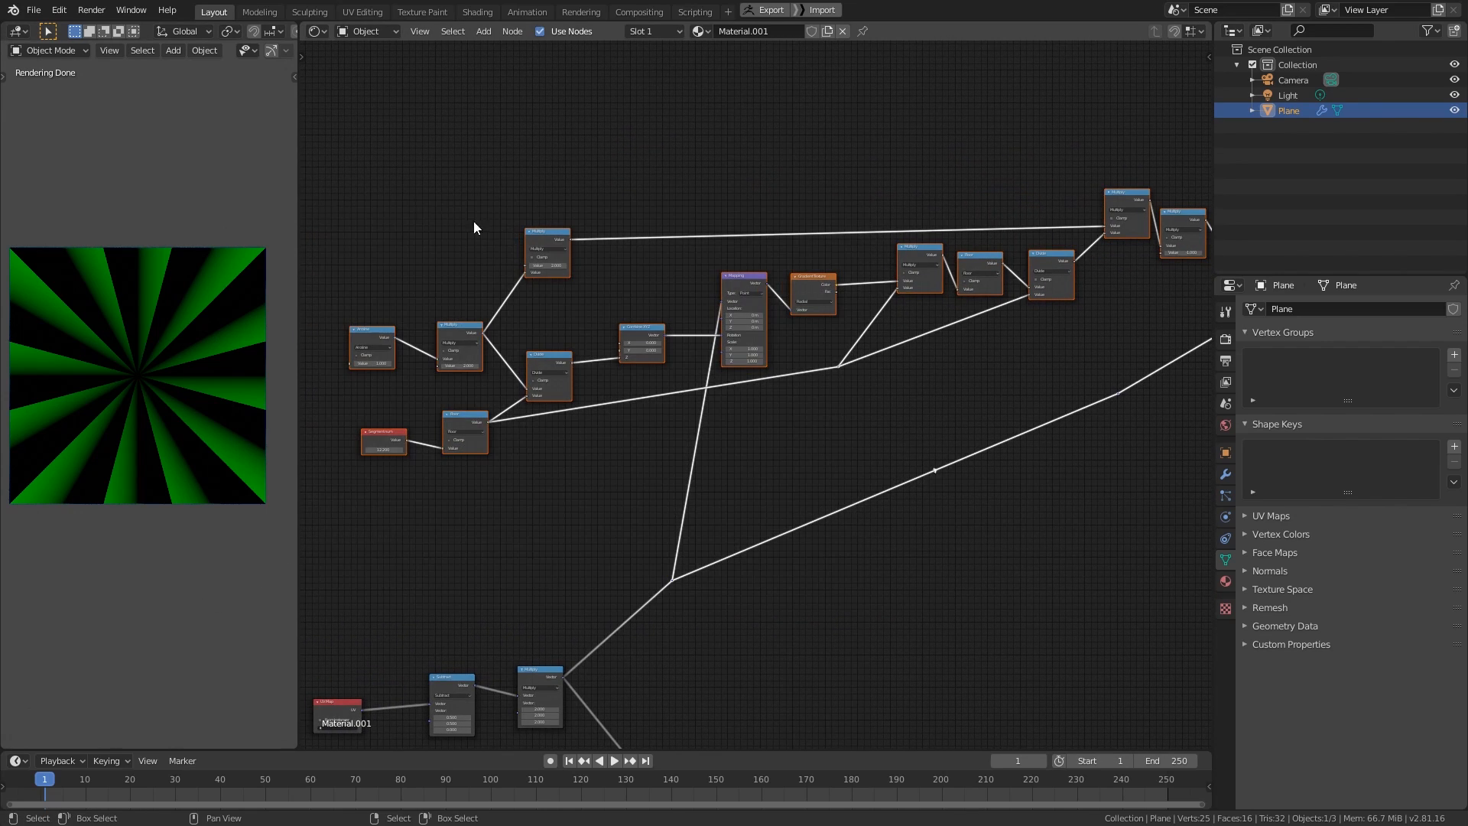
pyautogui.scroll(-5, 698, 275)
pyautogui.hotkey('ctrl', 'g')
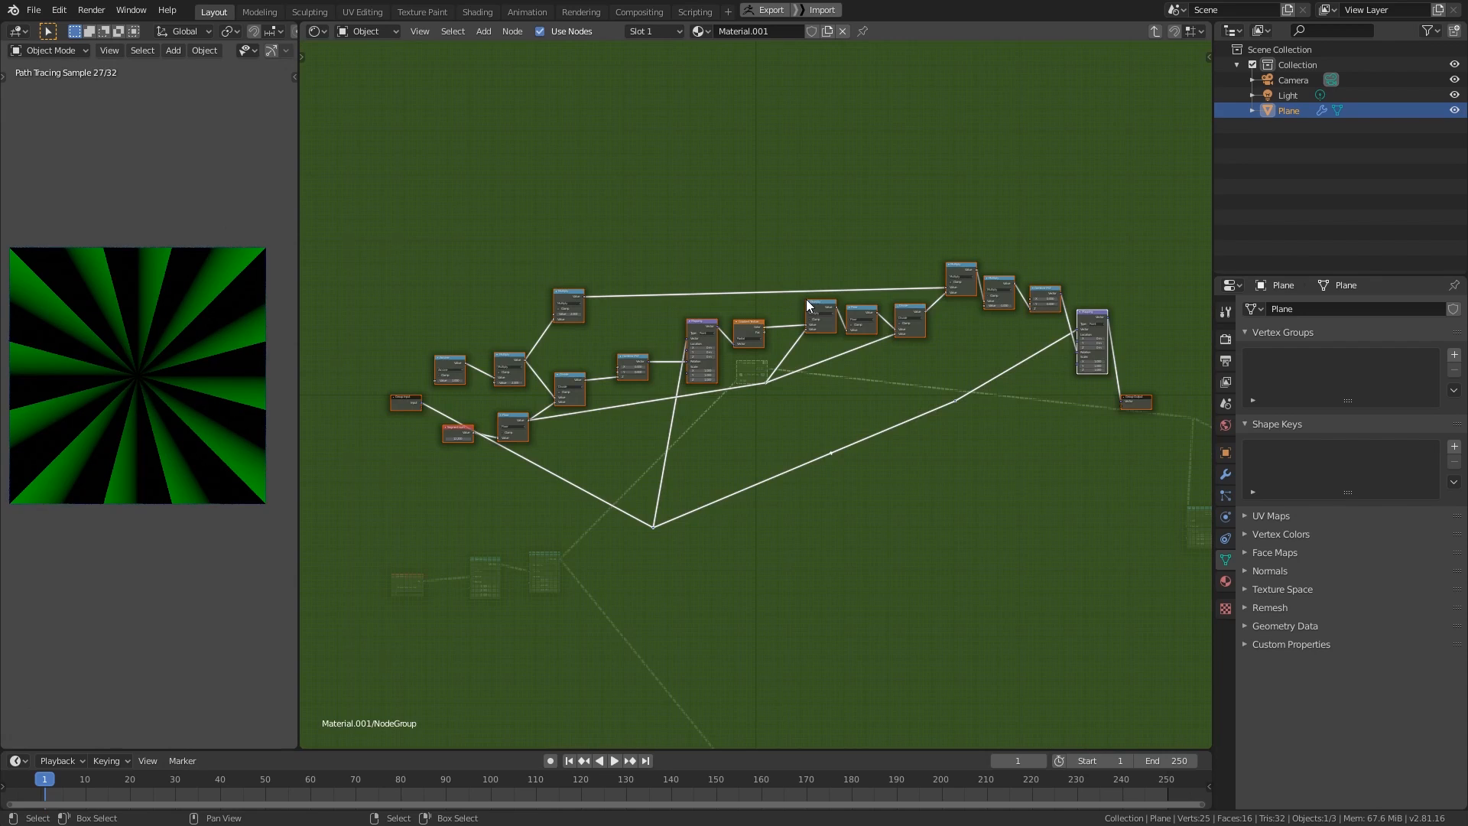
# - Inside the group, replace the Segment num node with a new Group Input socket feeding the Floor node's Value
pyautogui.moveTo(590, 419); pyautogui.dragTo(898, 349, button='middle')
pyautogui.scroll(16, 809, 399)
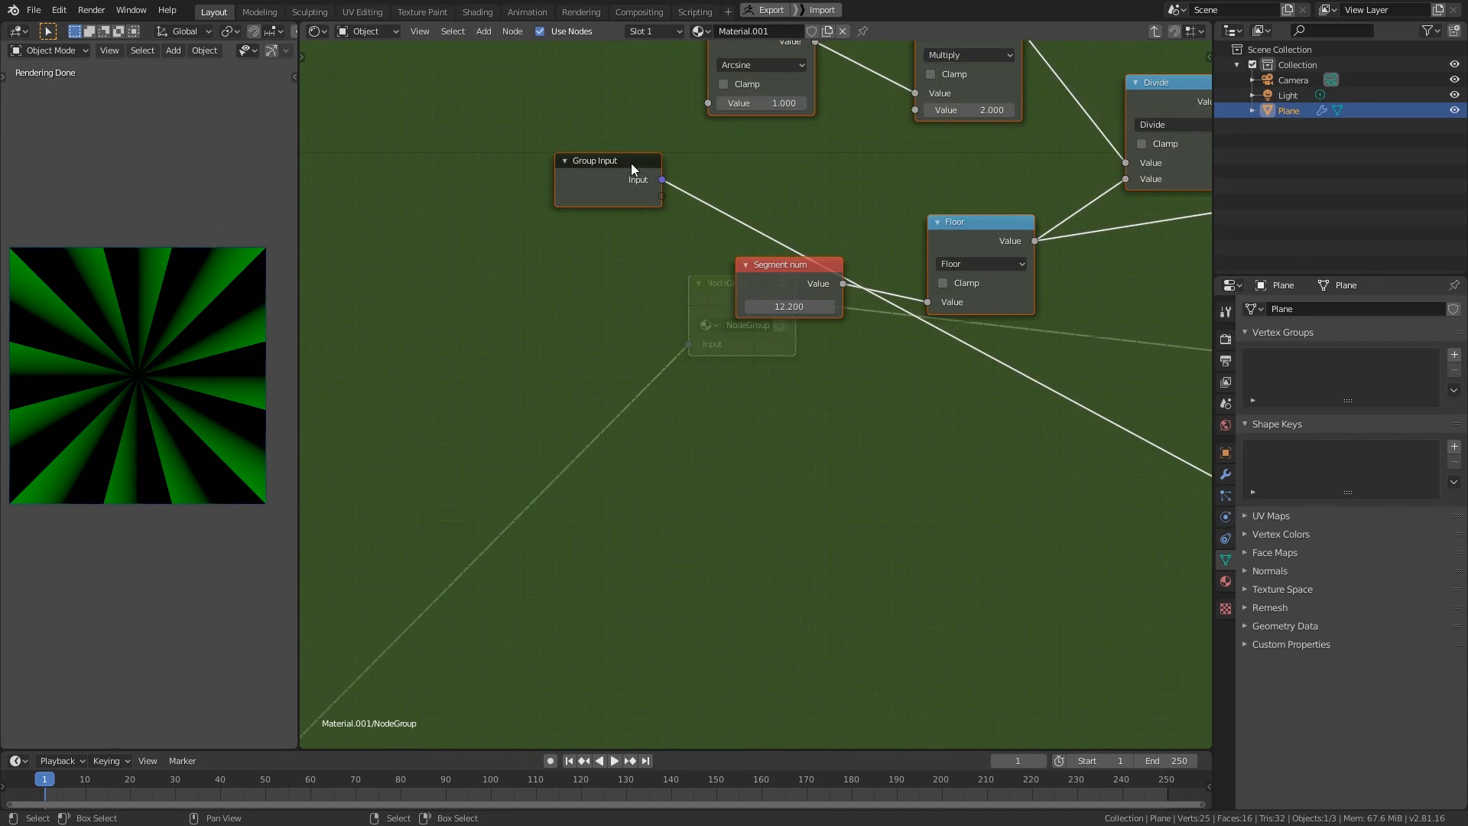
pyautogui.click(632, 164)
pyautogui.moveTo(637, 167); pyautogui.dragTo(644, 406)
pyautogui.moveTo(798, 266); pyautogui.dragTo(753, 278)
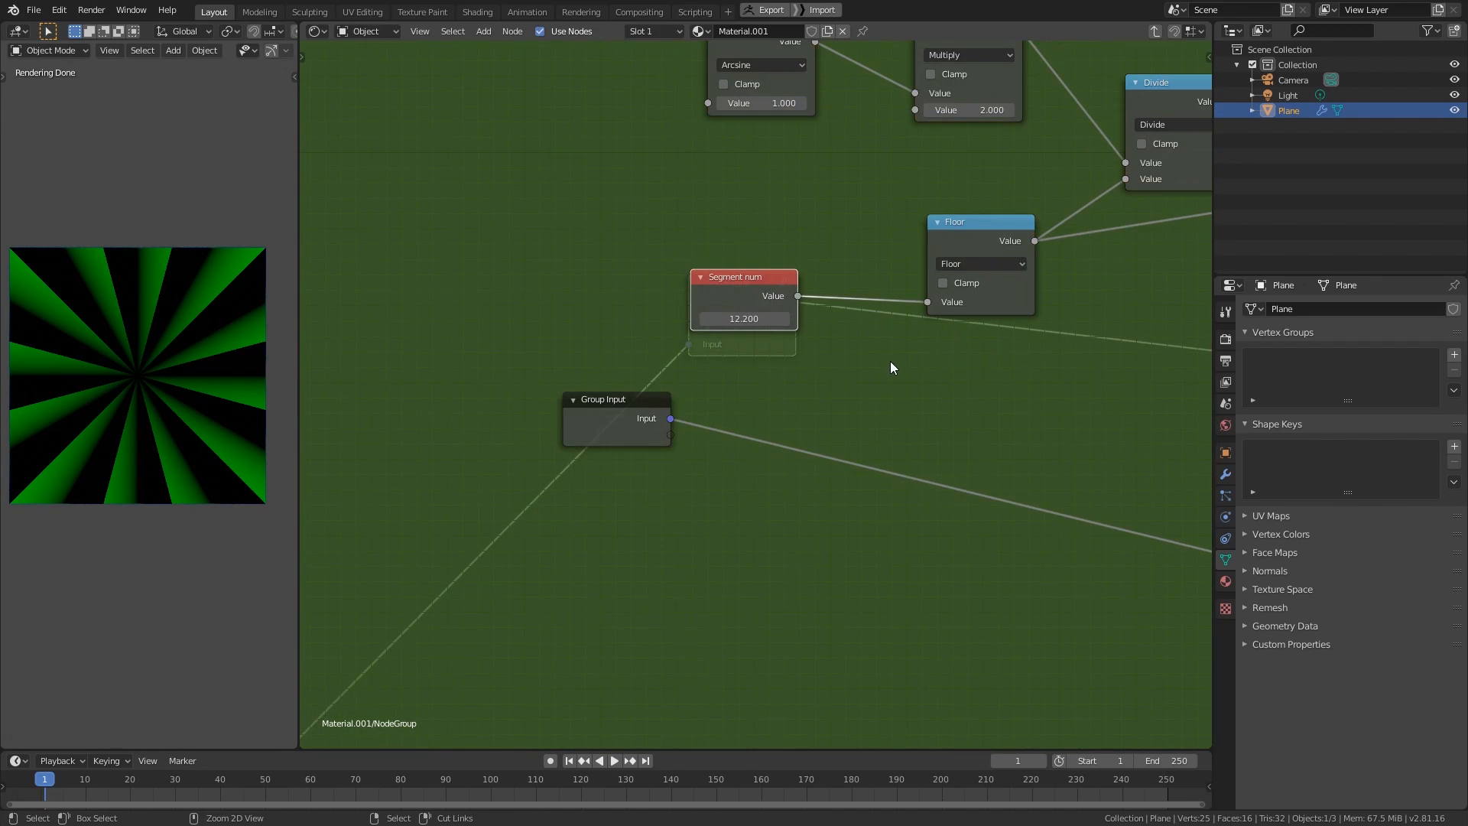
pyautogui.keyDown('ctrl'); pyautogui.moveTo(889, 361); pyautogui.dragTo(887, 268, button='right'); pyautogui.keyUp('ctrl')
pyautogui.moveTo(928, 302); pyautogui.dragTo(730, 319)
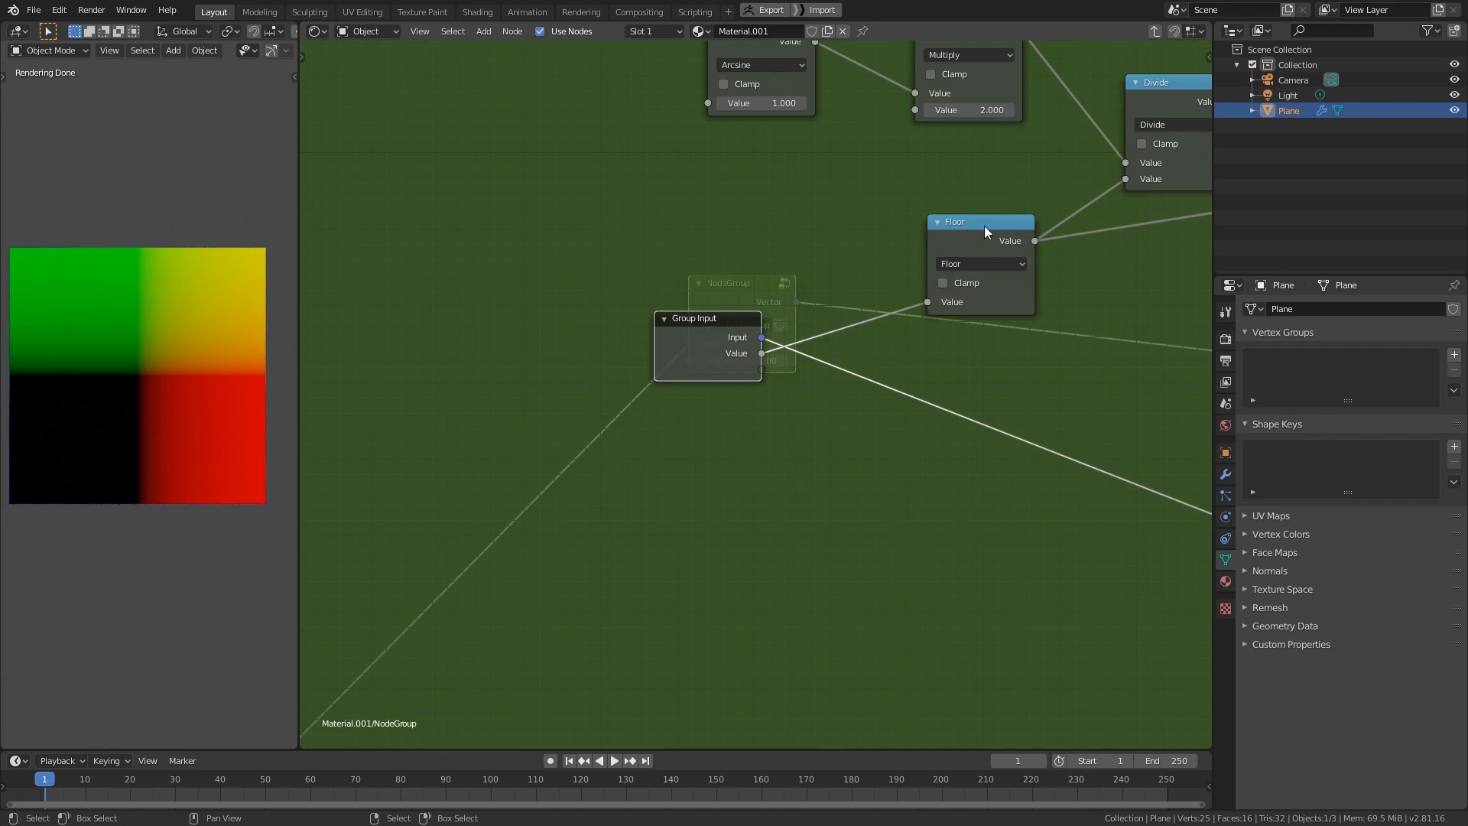
# - Rename the group's two inputs as Vector and Segment number
pyautogui.press('n')
pyautogui.click(954, 90)
pyautogui.doubleClick(954, 90)
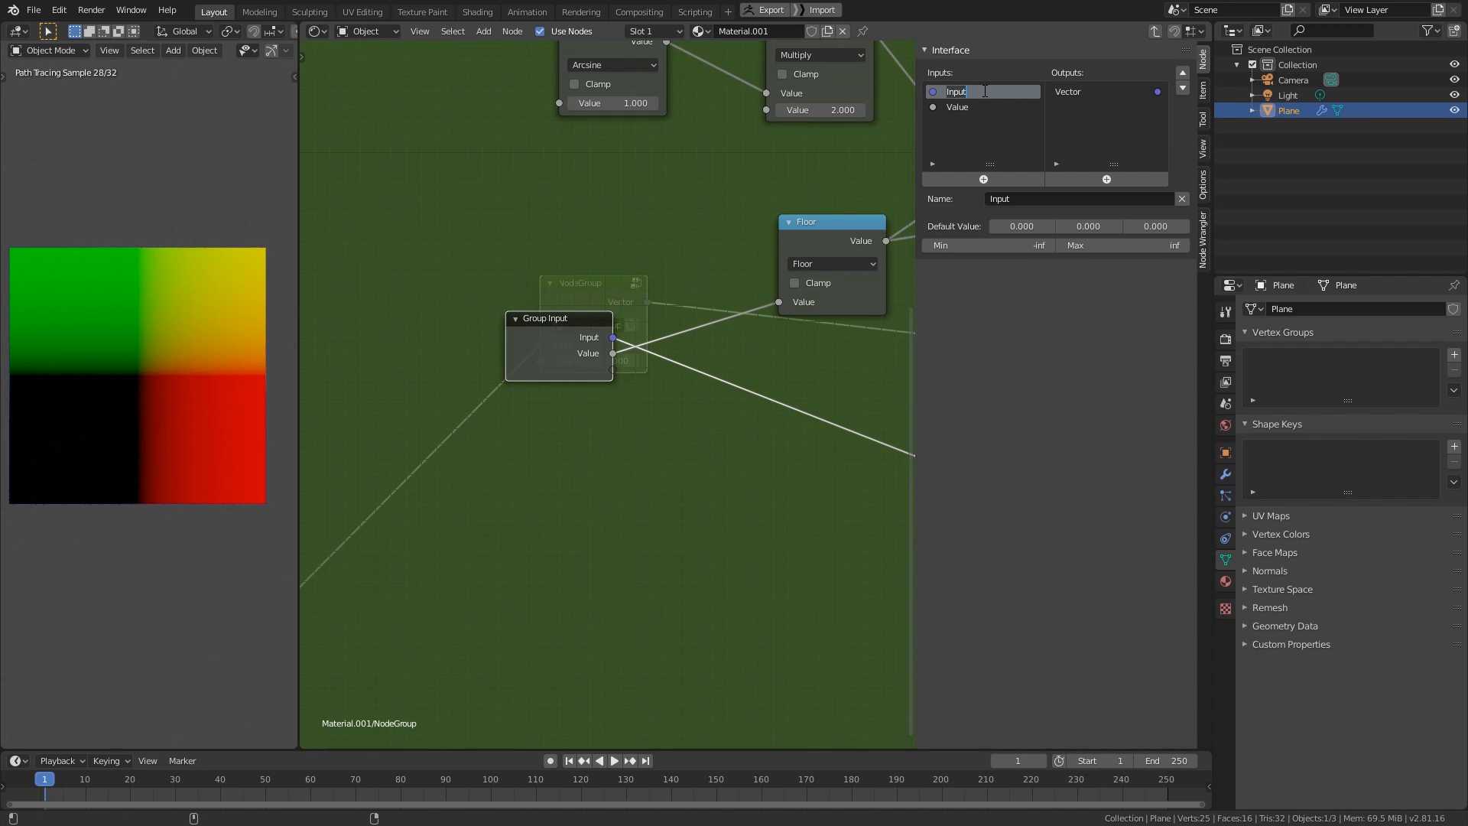
pyautogui.write('Vector')
pyautogui.press('Tab')
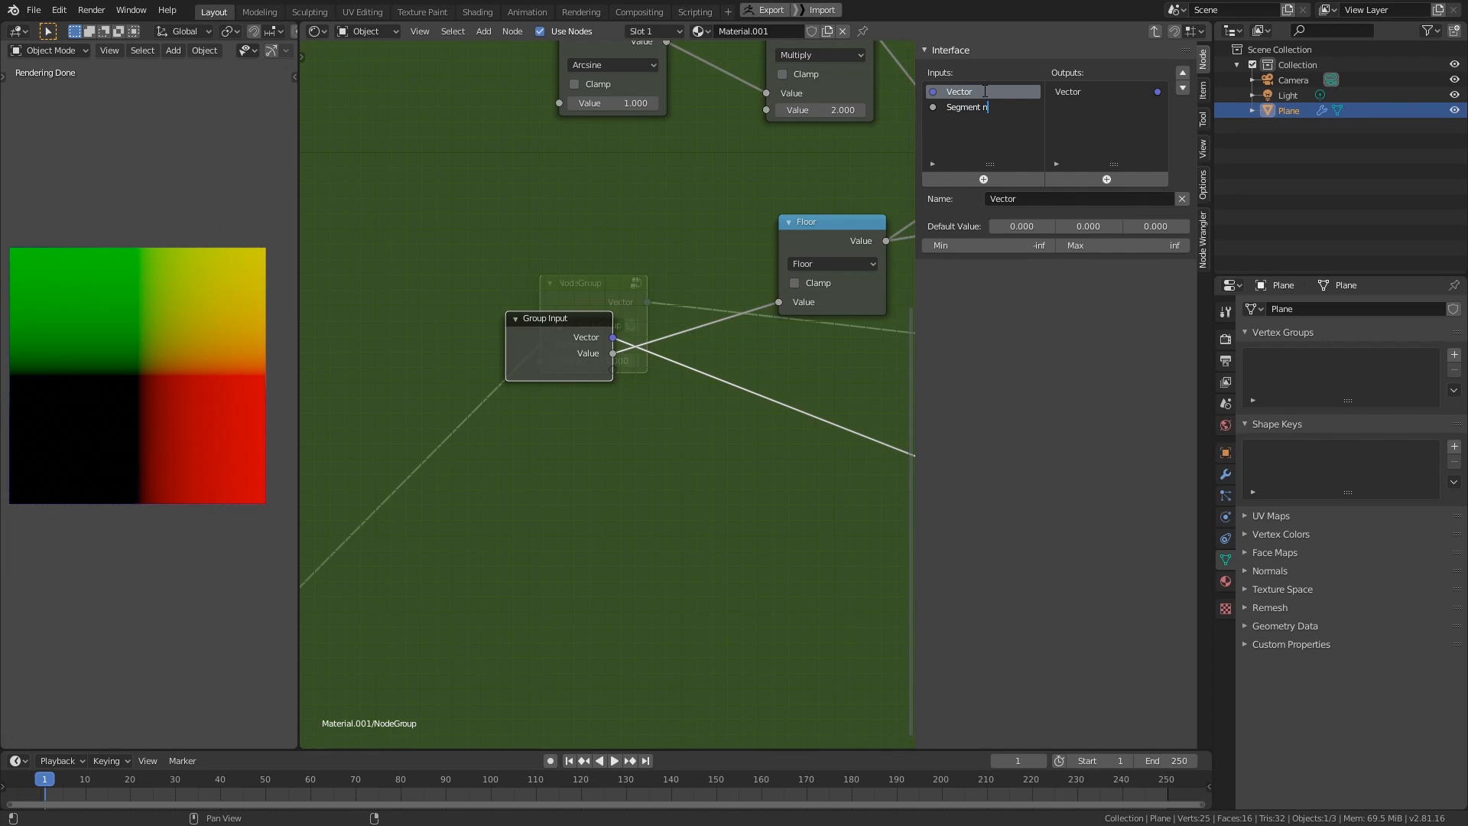
pyautogui.write('Segment number')
pyautogui.press('Return')
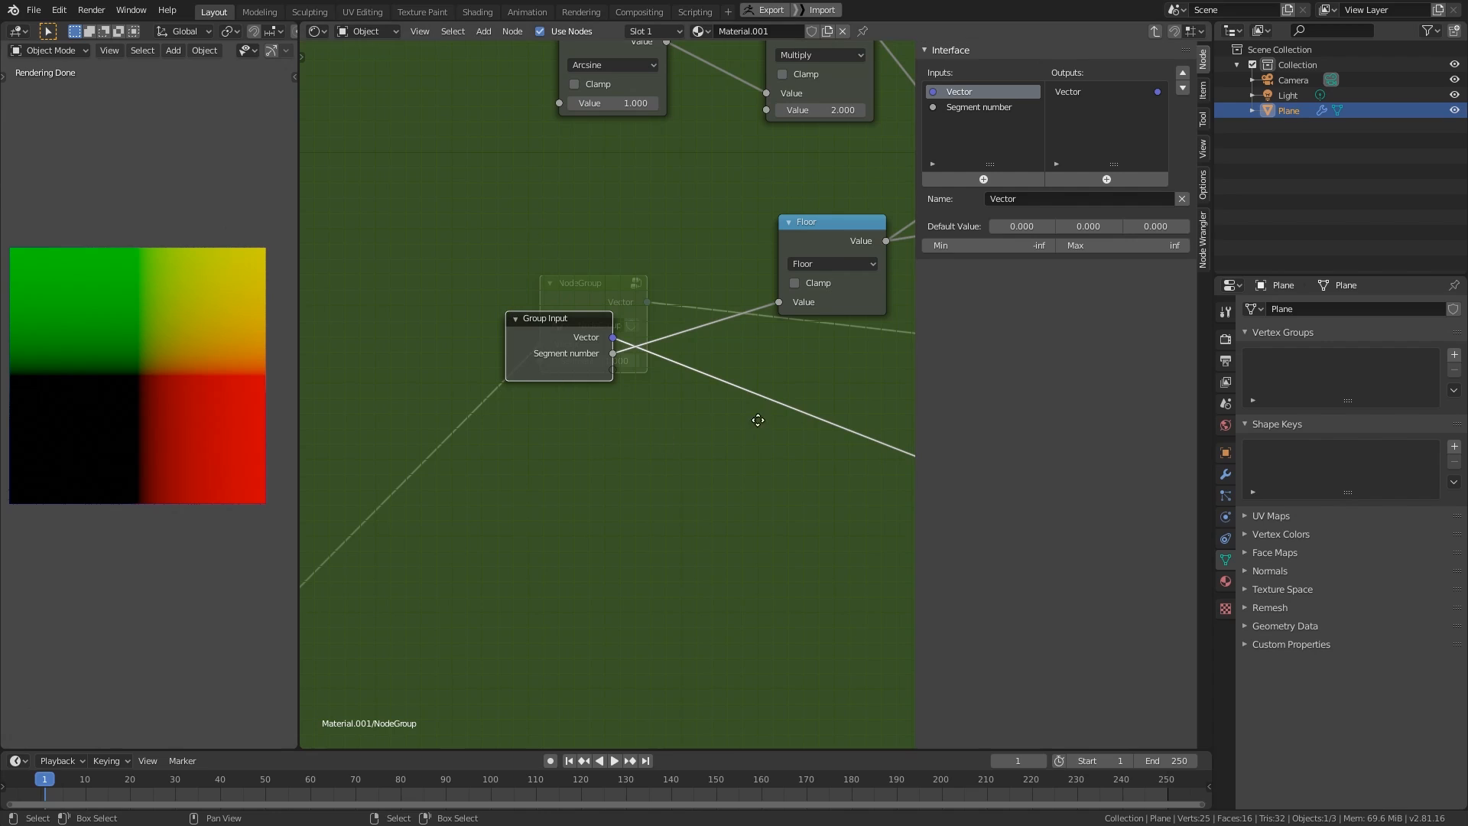
# - Give the group's Segment number input a default value of 6 and a minimum of 0
pyautogui.moveTo(758, 421); pyautogui.dragTo(623, 416, button='middle')
pyautogui.scroll(-2, 653, 395)
pyautogui.click(979, 107)
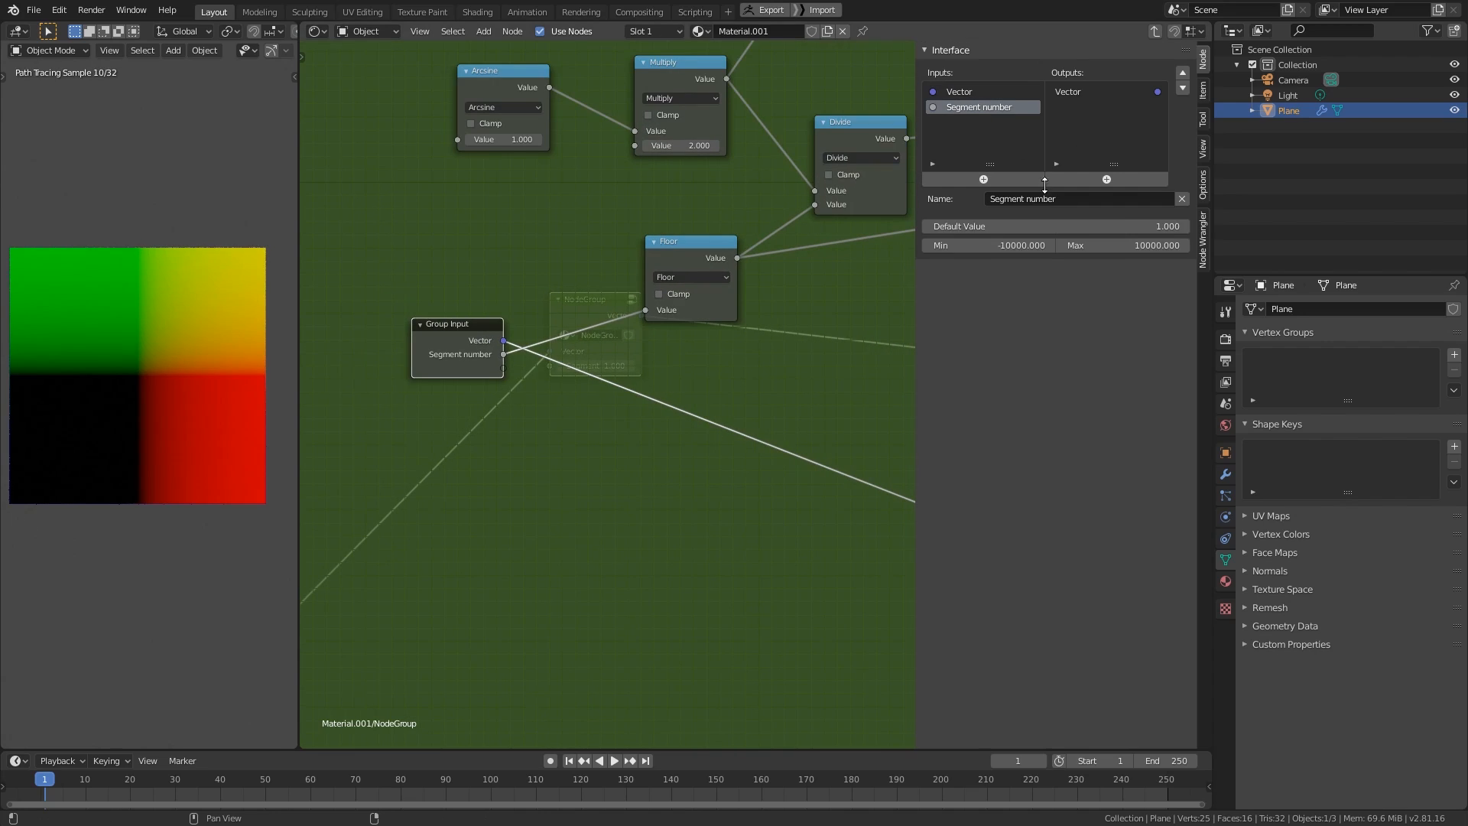
pyautogui.click(1076, 226)
pyautogui.write('6')
pyautogui.press('Return')
pyautogui.click(990, 244)
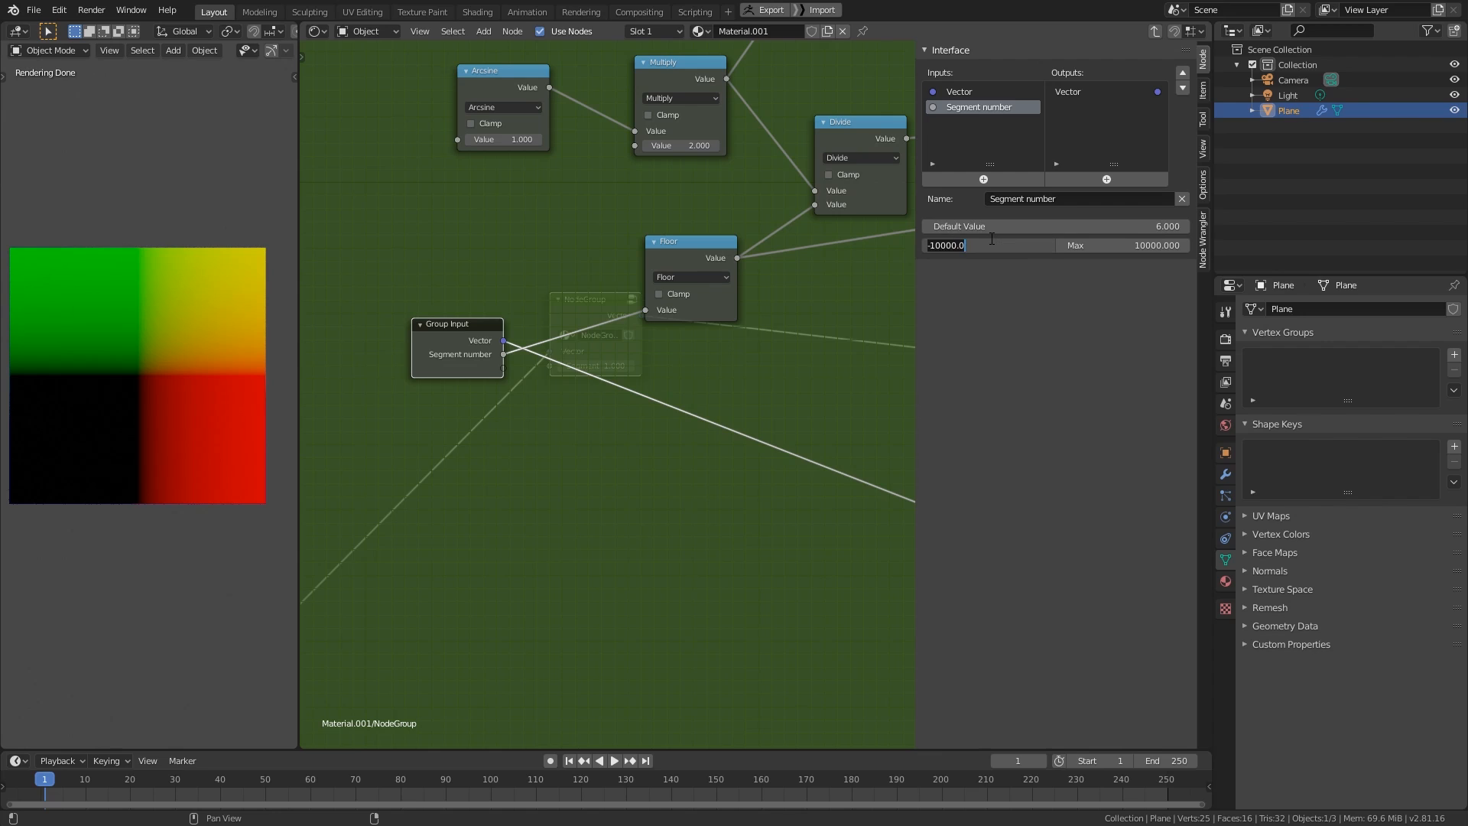
pyautogui.write('0')
pyautogui.press('Return')
pyautogui.click(978, 92)
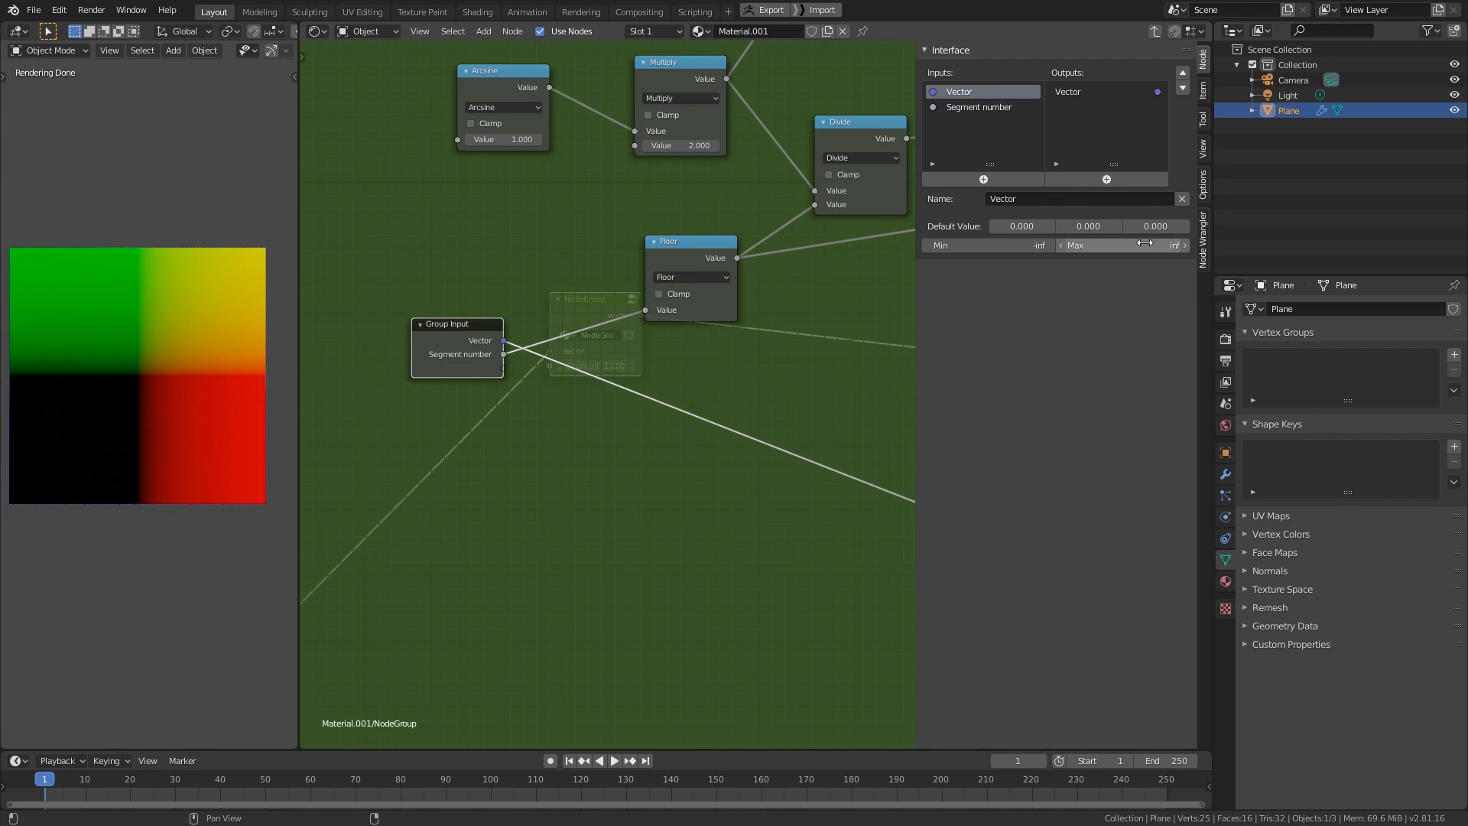
# - Examine the node links inside the group from the Group Input through the segment chain
pyautogui.moveTo(676, 421); pyautogui.dragTo(570, 415, button='middle')
pyautogui.scroll(-1, 574, 415)
pyautogui.scroll(-1, 635, 410)
pyautogui.moveTo(896, 289); pyautogui.dragTo(621, 419, button='middle')
pyautogui.scroll(-1, 621, 419)
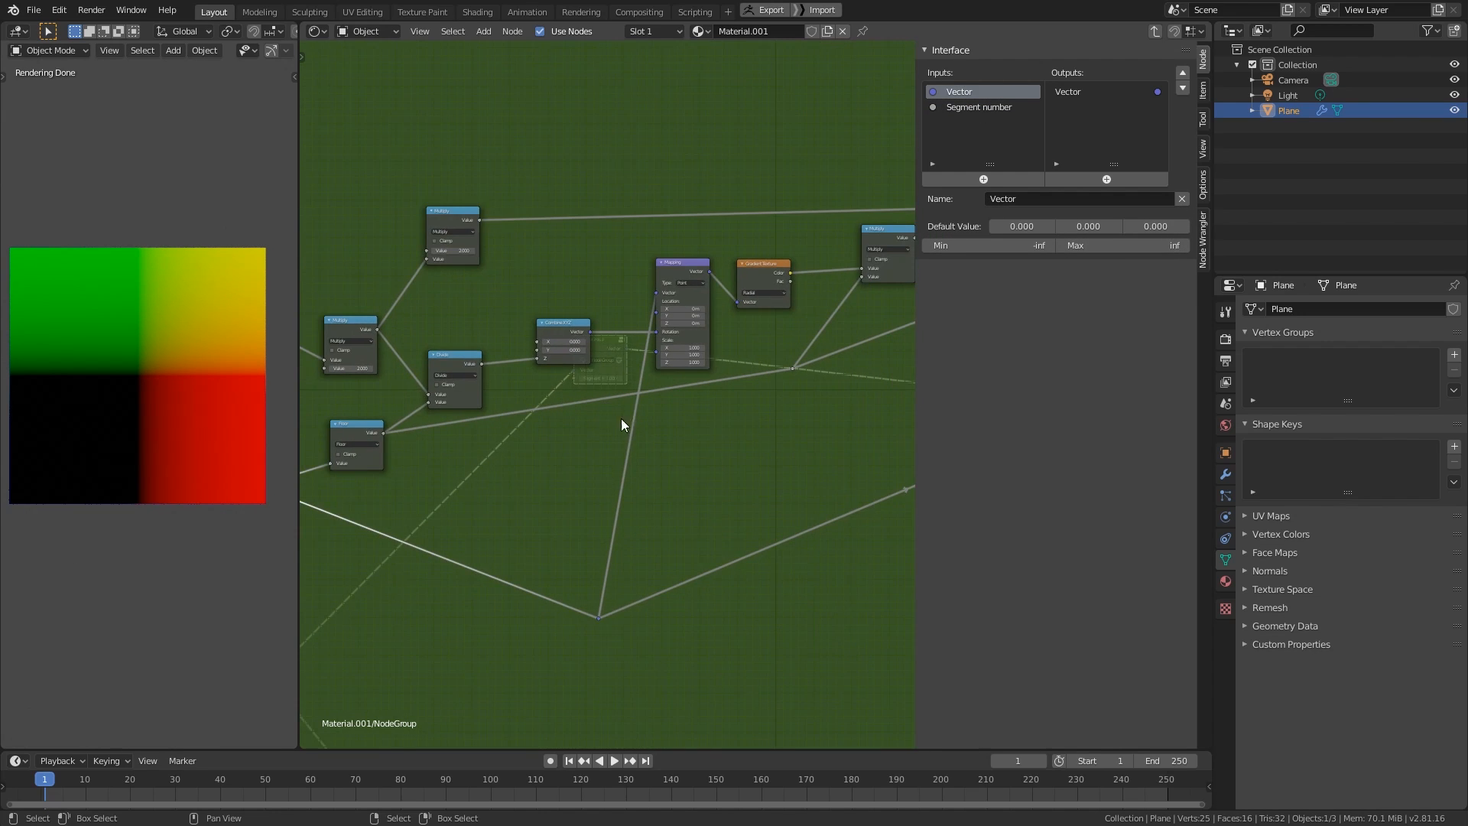
pyautogui.moveTo(660, 606); pyautogui.dragTo(563, 600, button='middle')
pyautogui.moveTo(621, 559); pyautogui.dragTo(898, 613, button='middle')
pyautogui.moveTo(812, 573)
pyautogui.mouseDown(button='middle')
pyautogui.moveTo(799, 593)
pyautogui.moveTo(559, 617)
pyautogui.moveTo(907, 612)
pyautogui.moveTo(612, 589)
pyautogui.moveTo(826, 559)
pyautogui.mouseUp(button='middle')
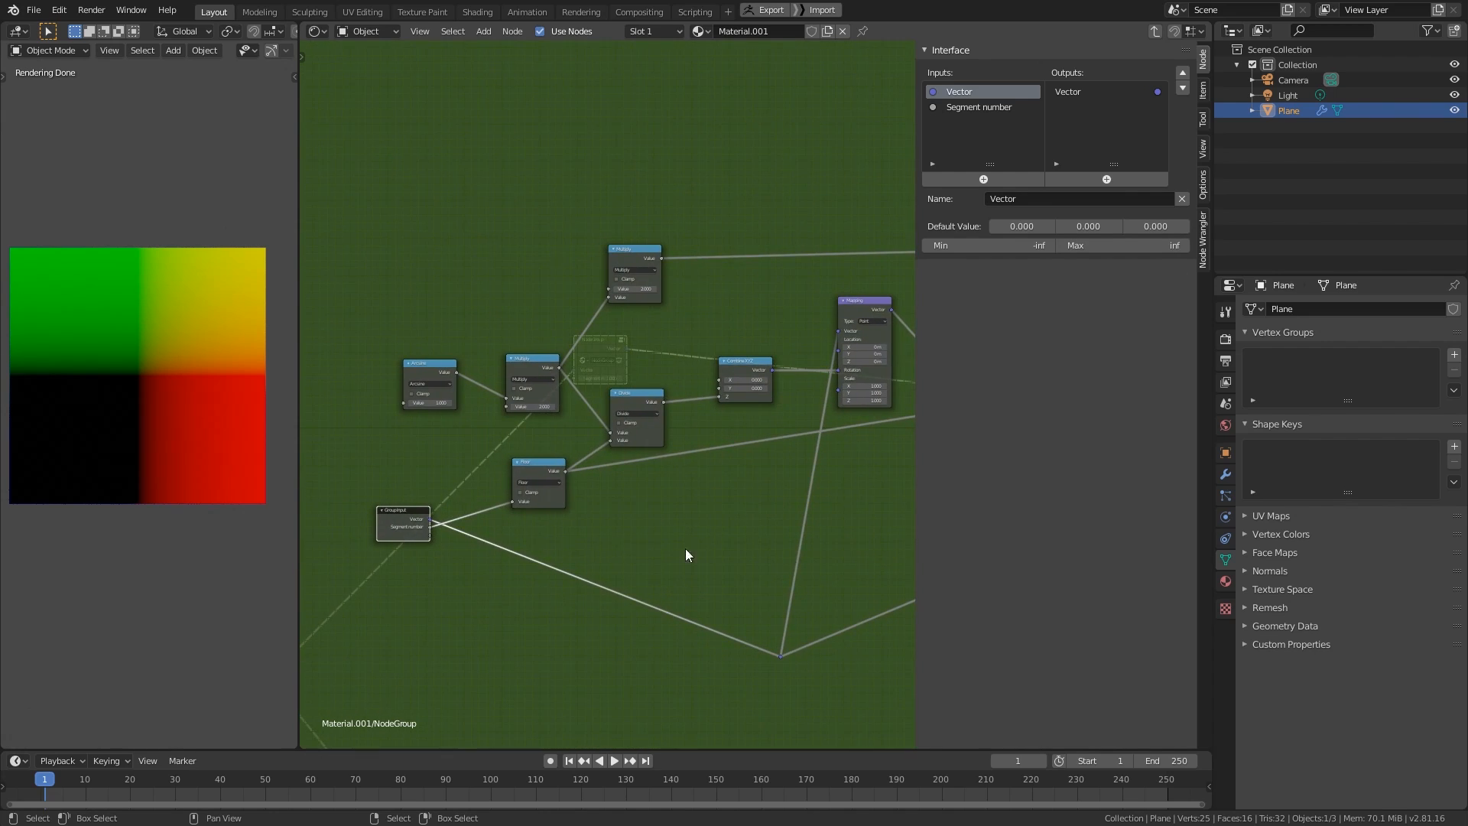
# - Leave the group, name it Segment, and set its Segment number to 6 on the repositioned group node
pyautogui.press('Tab')
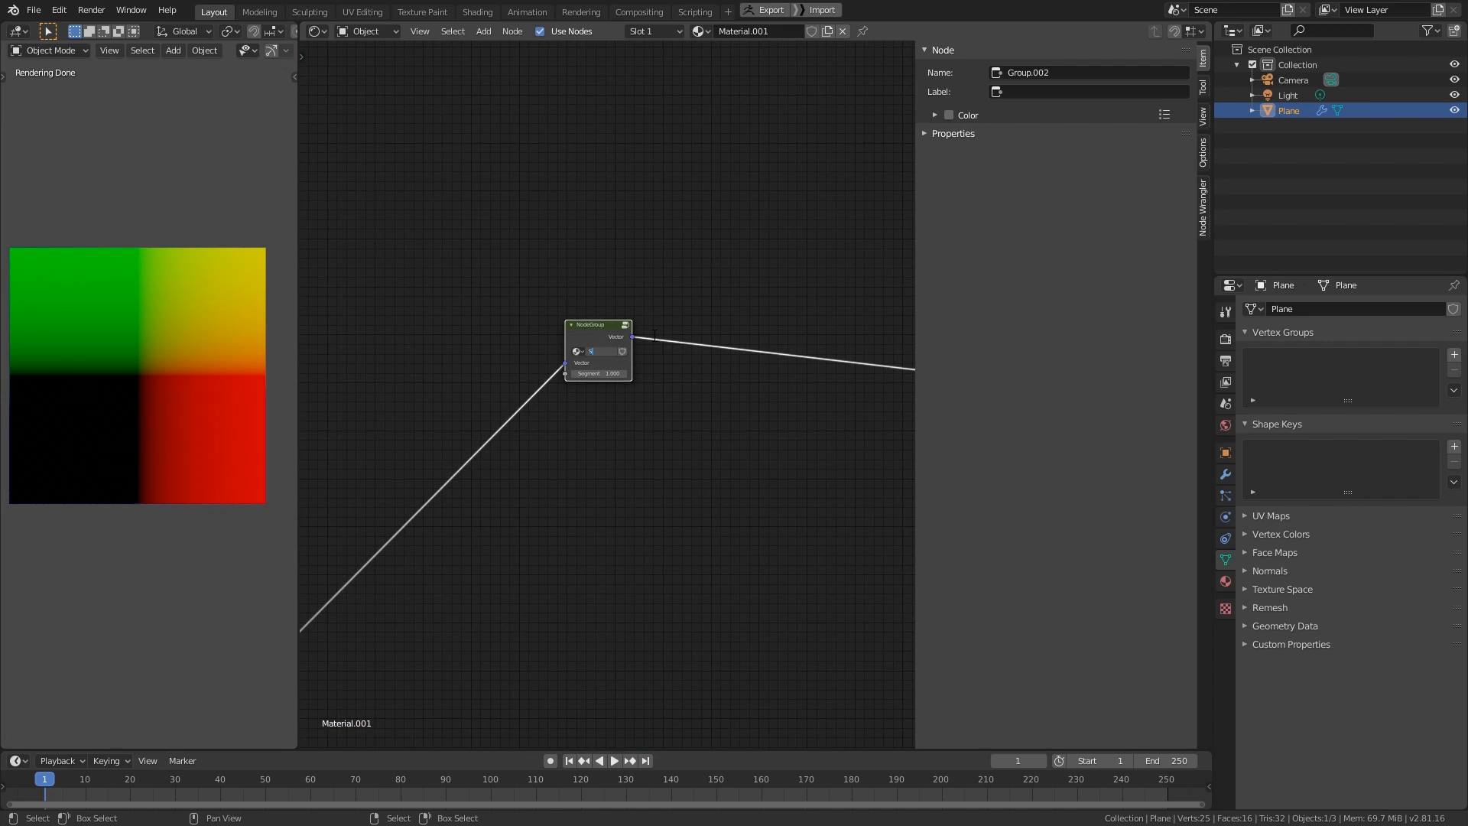
pyautogui.press('Return')
pyautogui.moveTo(592, 338); pyautogui.dragTo(592, 363)
pyautogui.press('Return')
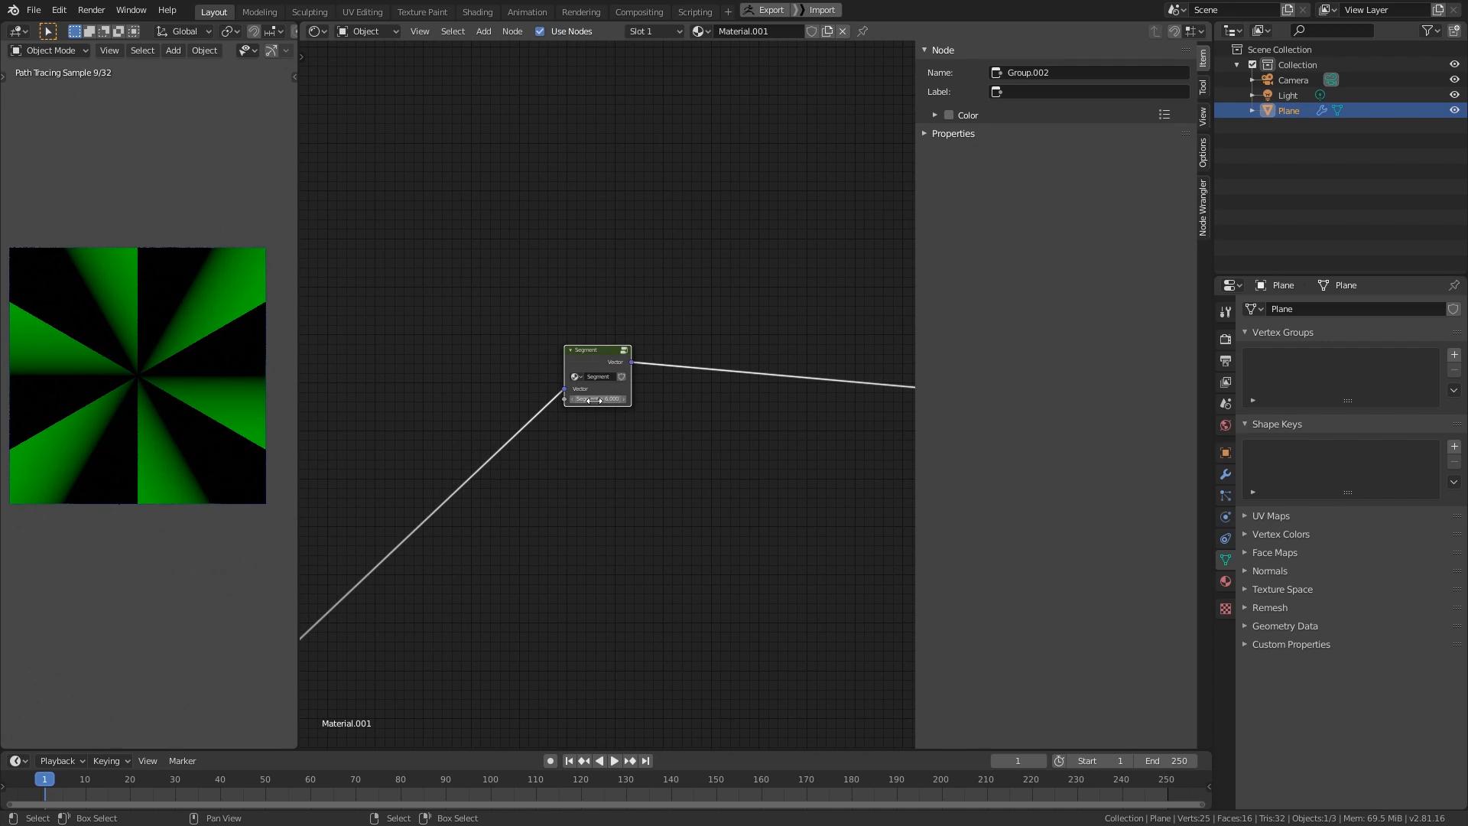